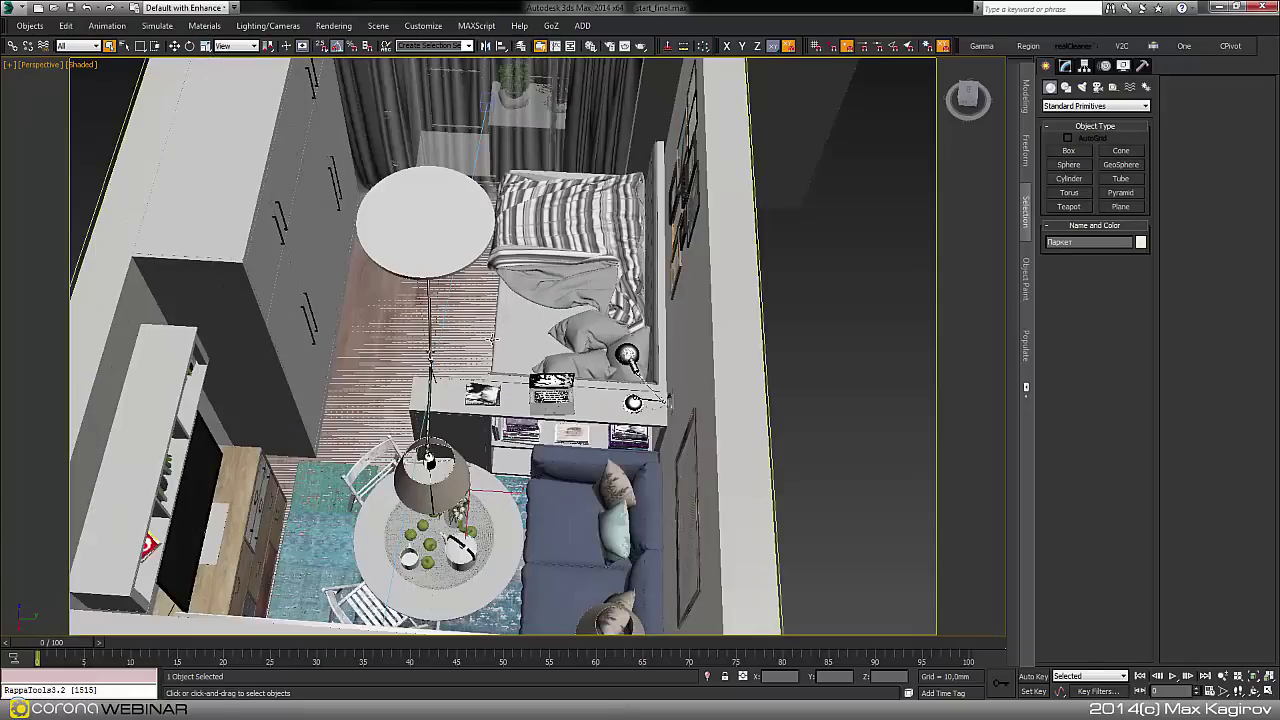
# Isolate the selected apartment shell without the furniture and inspect it from outside the window wall and from above.
pyautogui.hotkey('alt', 'q')
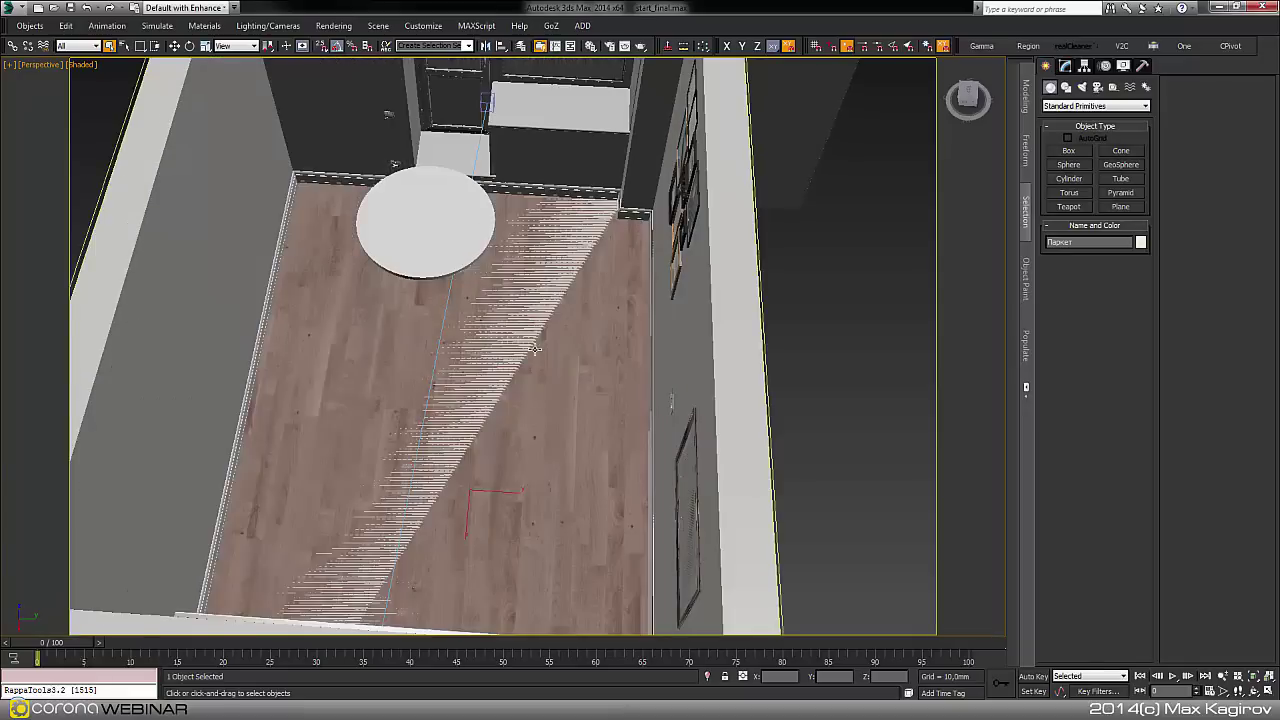
pyautogui.scroll(-3, 535, 349)
pyautogui.keyDown('alt'); pyautogui.moveTo(537, 377); pyautogui.dragTo(476, 381, button='middle'); pyautogui.keyUp('alt')
pyautogui.keyDown('alt'); pyautogui.moveTo(736, 510); pyautogui.dragTo(472, 282, button='middle'); pyautogui.keyUp('alt')
pyautogui.keyDown('alt'); pyautogui.moveTo(278, 401); pyautogui.dragTo(393, 497, button='middle'); pyautogui.keyUp('alt')
pyautogui.keyDown('alt'); pyautogui.moveTo(268, 312); pyautogui.dragTo(495, 436, button='middle'); pyautogui.keyUp('alt')
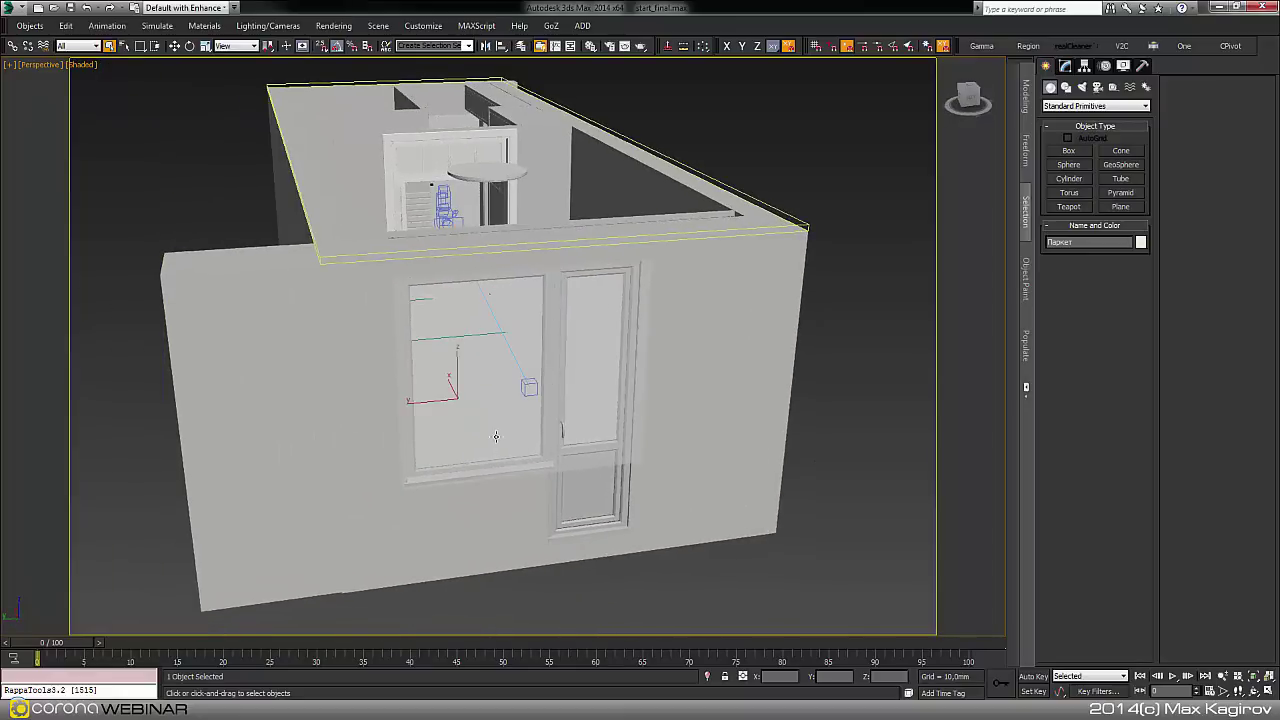
pyautogui.keyDown('alt'); pyautogui.moveTo(542, 485); pyautogui.dragTo(667, 506, button='middle'); pyautogui.keyUp('alt')
pyautogui.scroll(-4, 664, 505)
pyautogui.keyDown('alt'); pyautogui.moveTo(576, 451); pyautogui.dragTo(728, 433, button='middle'); pyautogui.keyUp('alt')
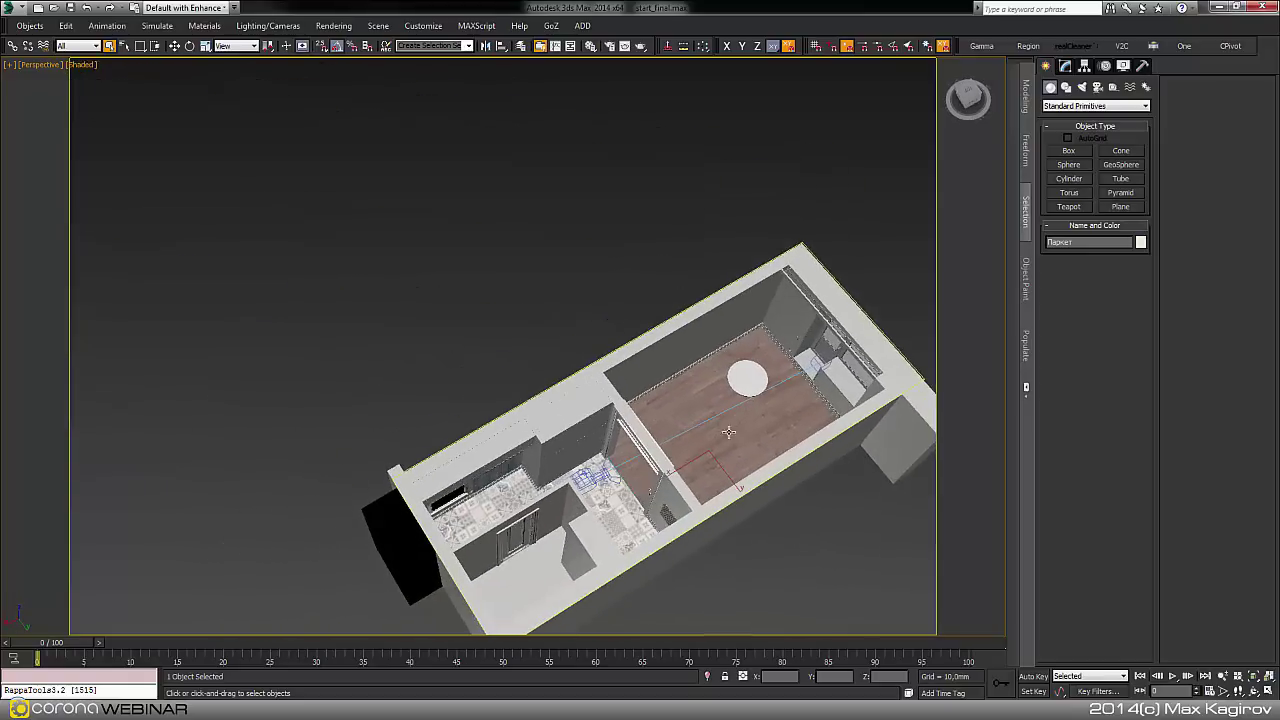
# Examine the hallway end of the apartment shell and the black box standing outside its end wall.
pyautogui.scroll(2, 491, 568)
pyautogui.keyDown('alt'); pyautogui.moveTo(497, 563); pyautogui.dragTo(600, 550, button='middle'); pyautogui.keyUp('alt')
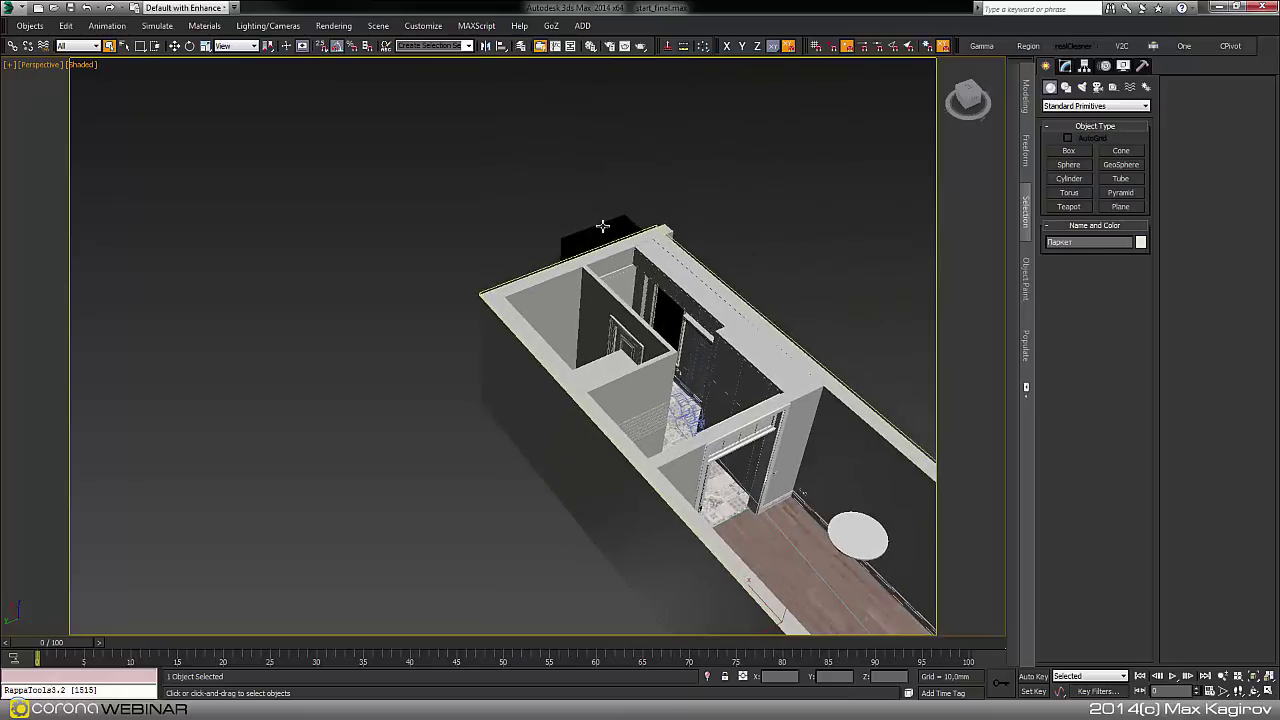
pyautogui.scroll(6, 640, 229)
pyautogui.scroll(3, 608, 343)
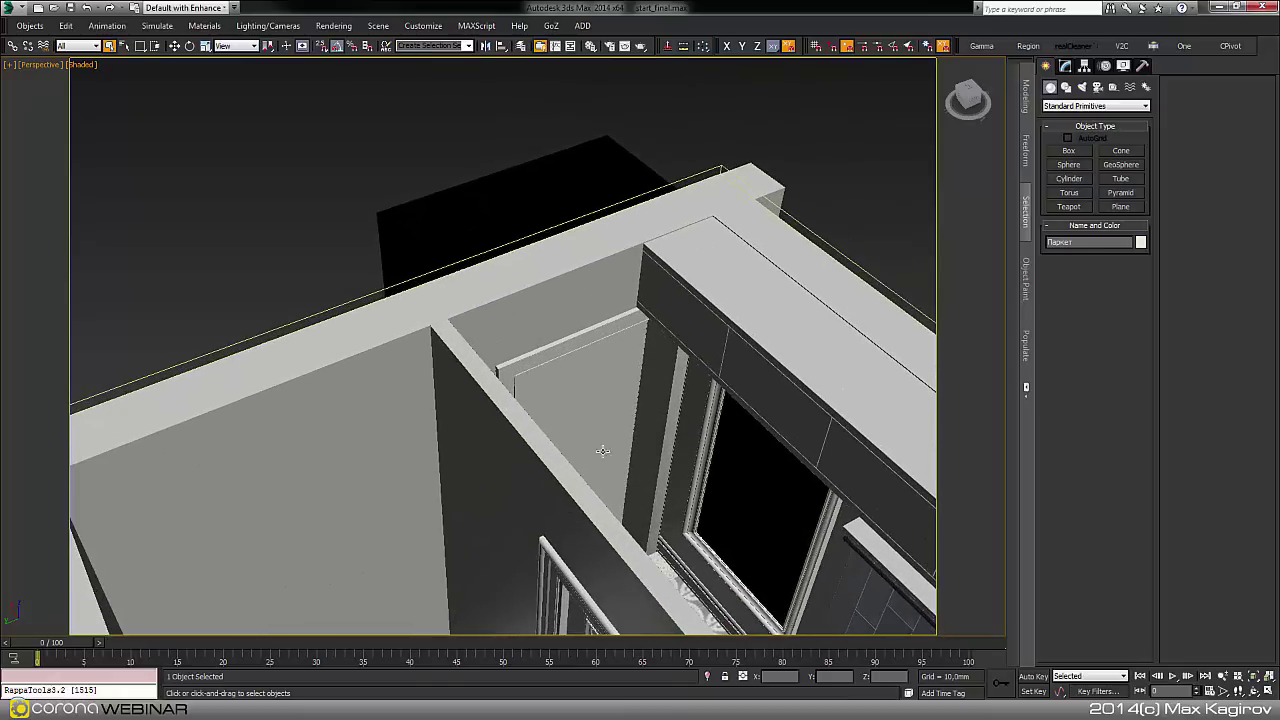
pyautogui.scroll(-2, 639, 489)
pyautogui.scroll(-3, 600, 485)
pyautogui.keyDown('alt'); pyautogui.moveTo(554, 506); pyautogui.dragTo(820, 237, button='middle'); pyautogui.keyUp('alt')
pyautogui.scroll(-3, 390, 530)
pyautogui.moveTo(390, 530)
pyautogui.mouseDown(button='middle')
pyautogui.moveTo(507, 456)
pyautogui.moveTo(686, 386)
pyautogui.mouseUp(button='middle')
pyautogui.scroll(2, 686, 389)
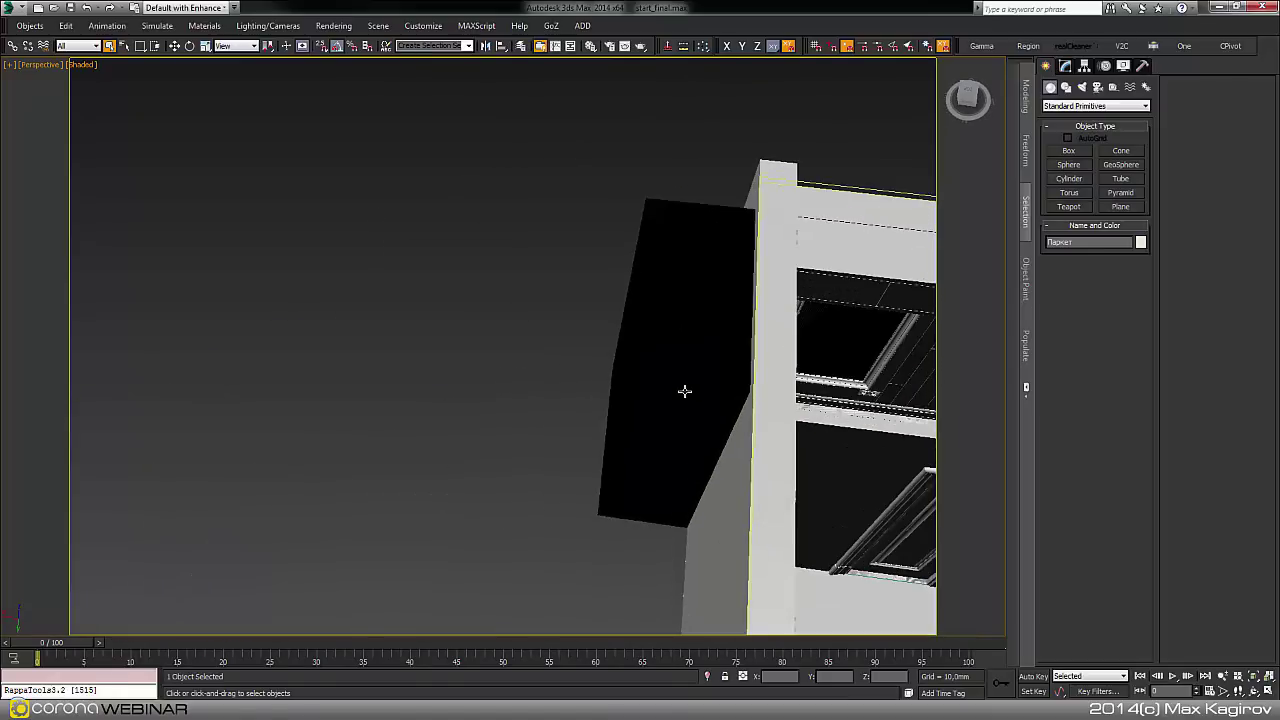
# Select the black box outside the end wall and examine it in wireframe around the entrance, ending in shaded display.
pyautogui.click(686, 389)
pyautogui.press('F3')
pyautogui.moveTo(710, 453); pyautogui.dragTo(600, 462, button='middle')
pyautogui.keyDown('alt'); pyautogui.moveTo(600, 462); pyautogui.dragTo(728, 344, button='middle'); pyautogui.keyUp('alt')
pyautogui.moveTo(563, 469); pyautogui.dragTo(575, 473, button='middle')
pyautogui.scroll(3, 549, 326)
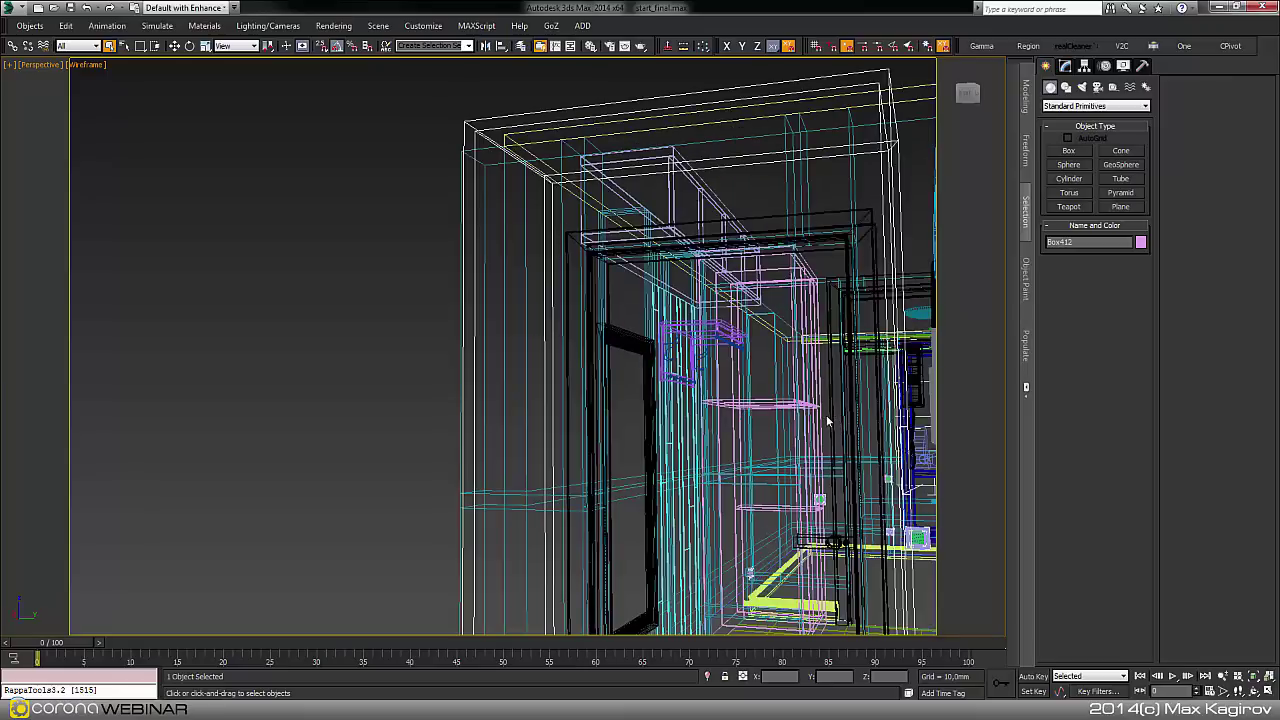
pyautogui.keyDown('alt'); pyautogui.moveTo(829, 423); pyautogui.dragTo(790, 420, button='middle'); pyautogui.keyUp('alt')
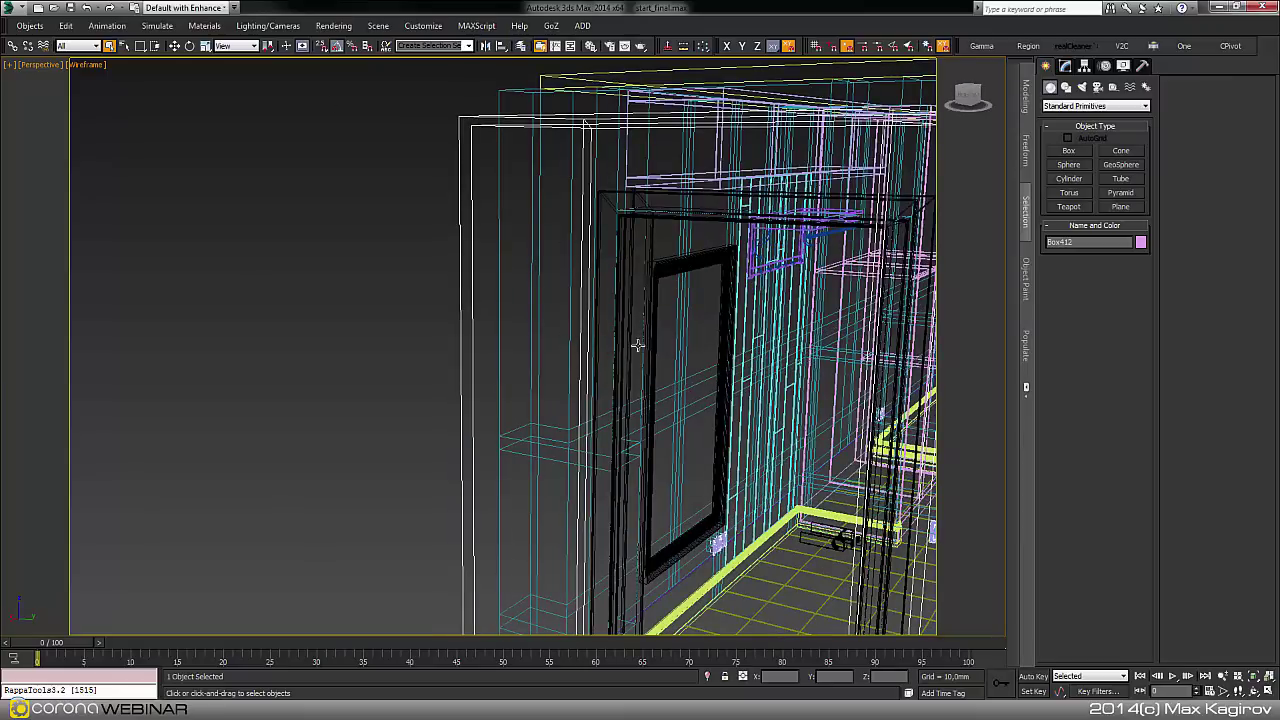
pyautogui.moveTo(750, 370); pyautogui.dragTo(400, 279, button='middle')
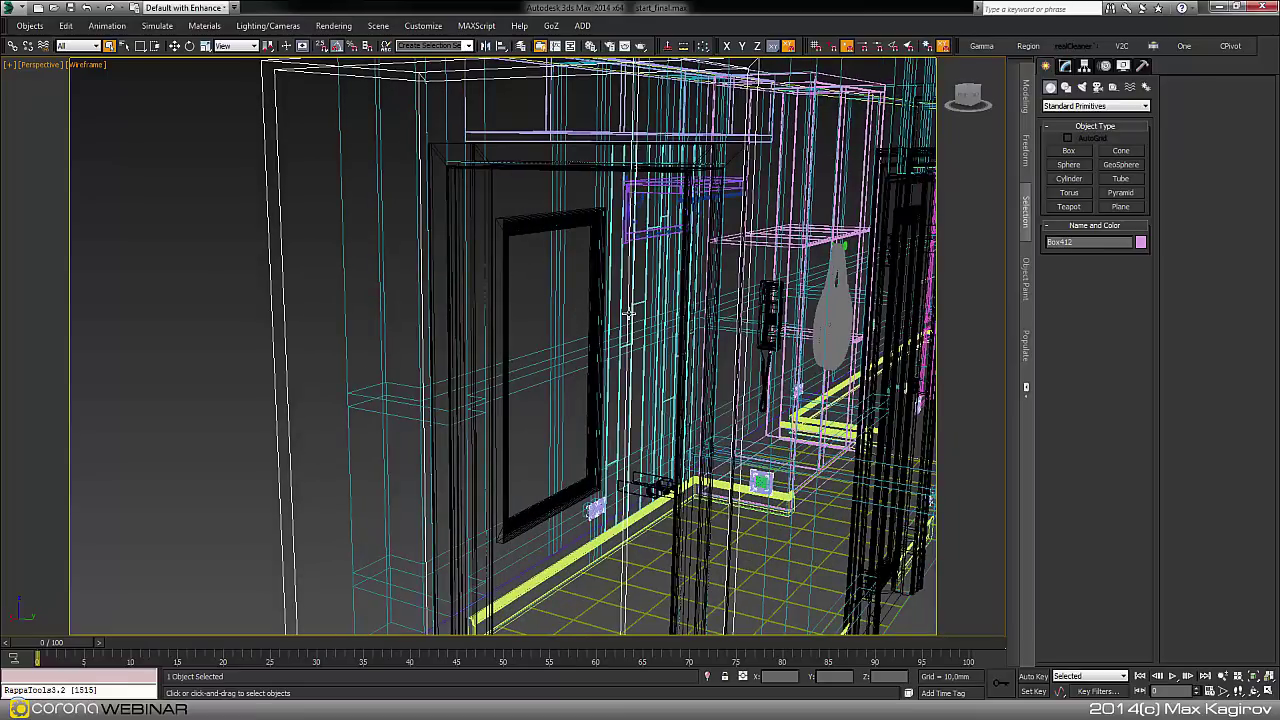
pyautogui.keyDown('alt'); pyautogui.moveTo(620, 282); pyautogui.dragTo(519, 381, button='middle'); pyautogui.keyUp('alt')
pyautogui.press('F3')
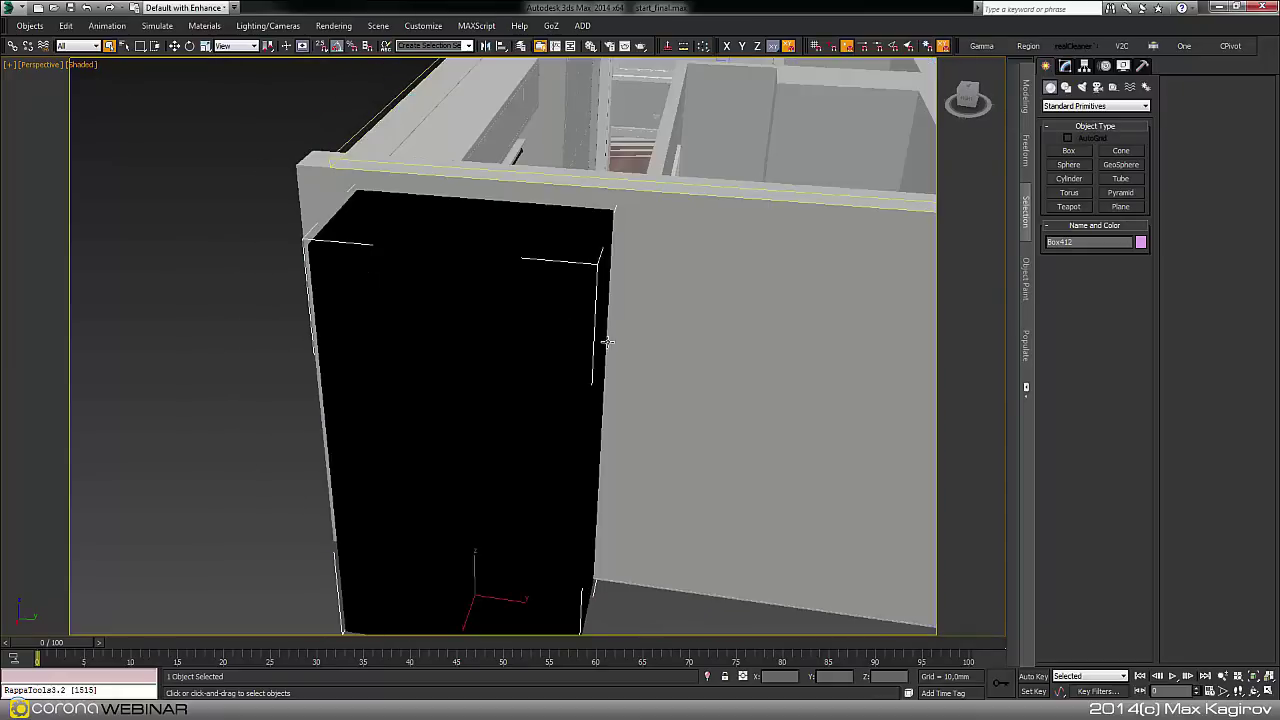
# Examine the shell's hallway partitions, main room, curtain niche and window openings from above.
pyautogui.moveTo(604, 340)
pyautogui.keyDown('alt'); pyautogui.mouseDown(button='middle')
pyautogui.moveTo(451, 371)
pyautogui.moveTo(511, 366)
pyautogui.mouseUp(button='middle'); pyautogui.keyUp('alt')
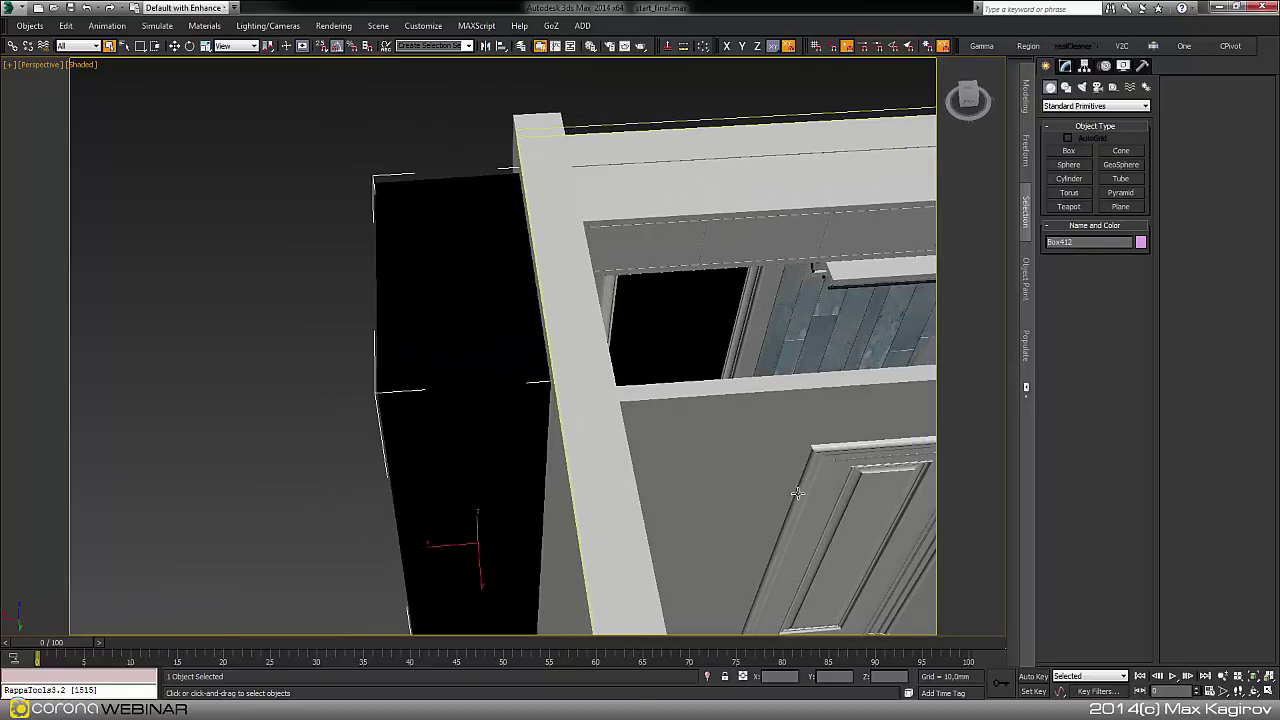
pyautogui.moveTo(830, 483)
pyautogui.keyDown('alt'); pyautogui.mouseDown(button='middle')
pyautogui.moveTo(349, 437)
pyautogui.moveTo(395, 458)
pyautogui.moveTo(166, 463)
pyautogui.mouseUp(button='middle'); pyautogui.keyUp('alt')
pyautogui.scroll(-3, 335, 472)
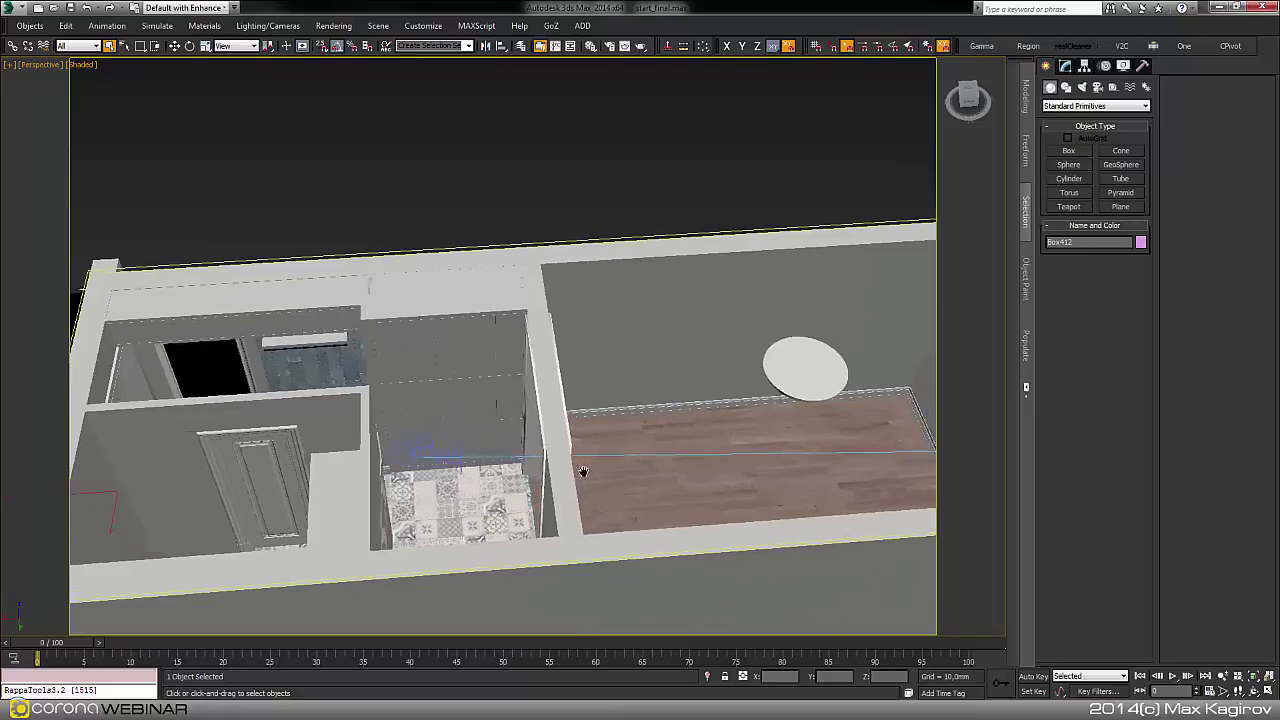
pyautogui.moveTo(583, 471); pyautogui.dragTo(796, 5, button='middle')
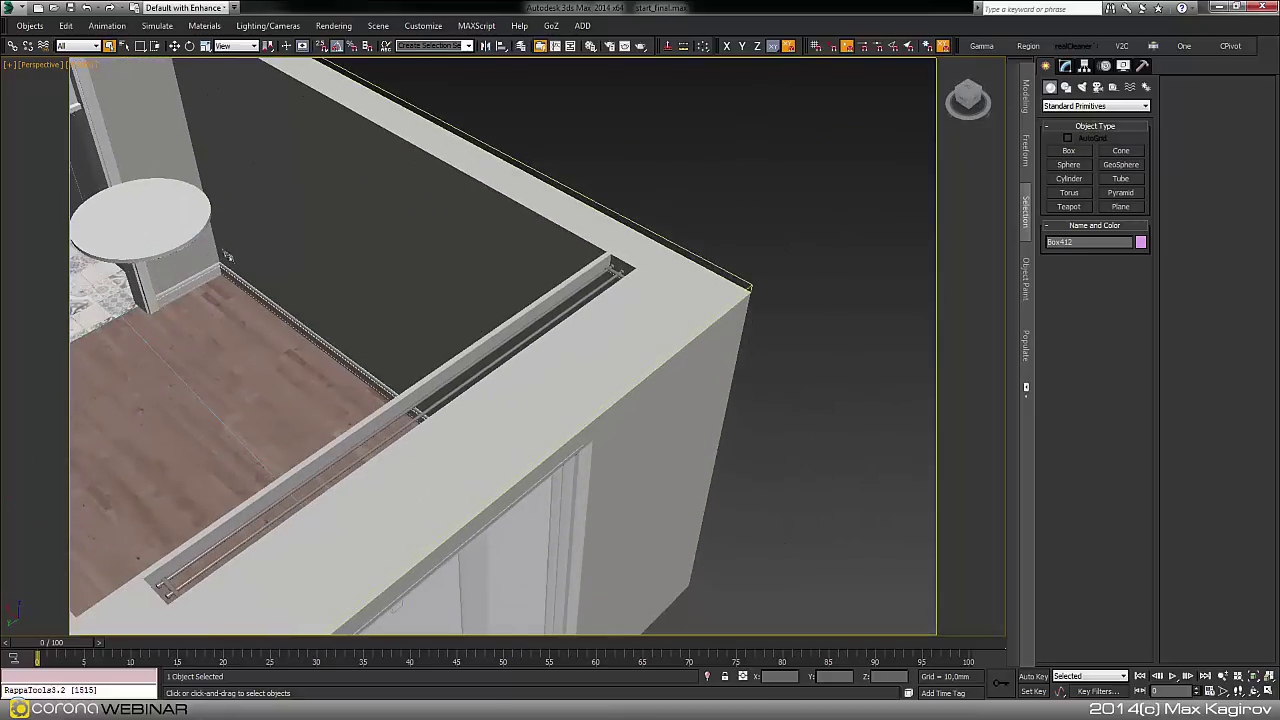
pyautogui.moveTo(510, 630); pyautogui.dragTo(618, 432, button='middle')
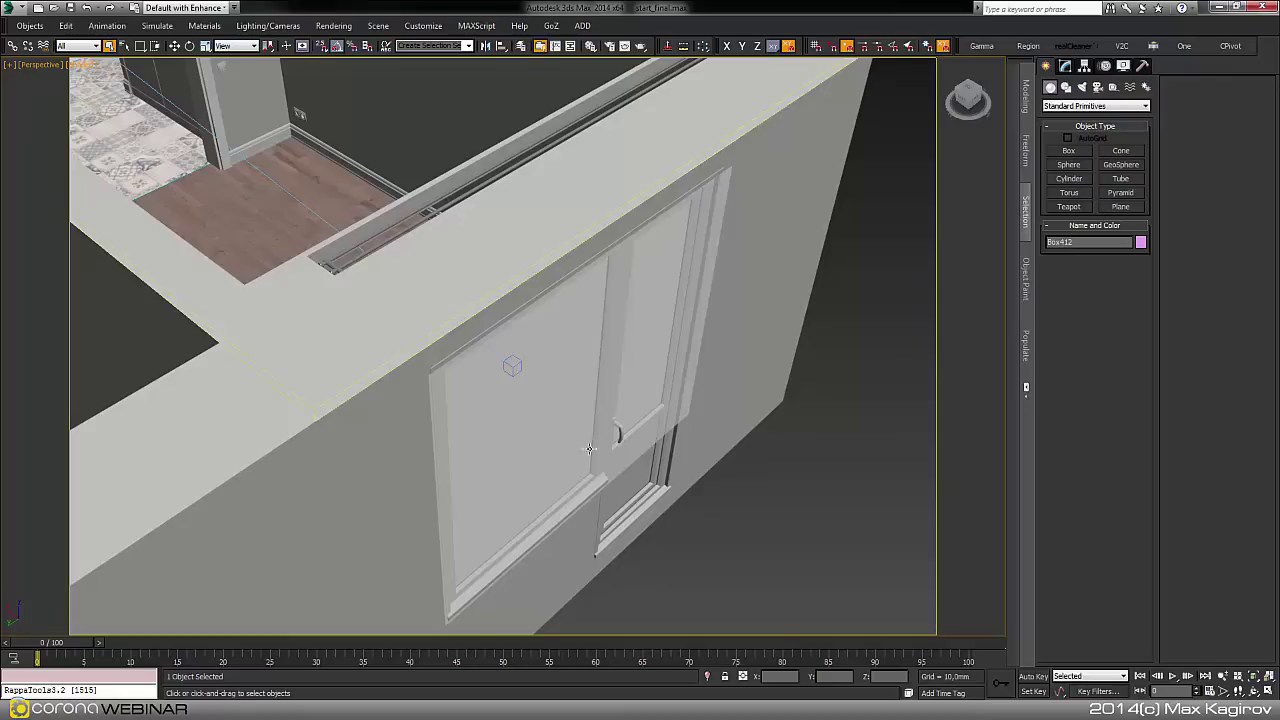
pyautogui.moveTo(398, 293); pyautogui.dragTo(551, 584, button='middle')
pyautogui.moveTo(533, 633); pyautogui.dragTo(536, 486, button='middle')
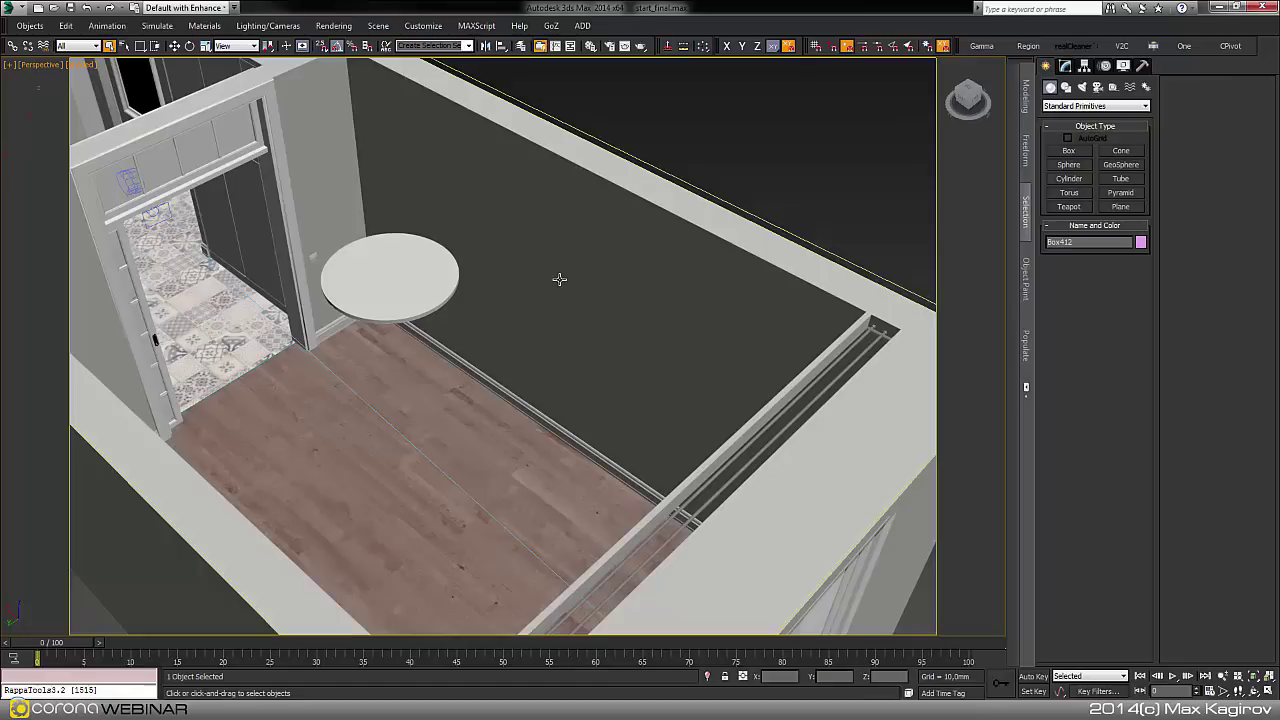
pyautogui.keyDown('alt'); pyautogui.moveTo(764, 355); pyautogui.dragTo(676, 239, button='middle'); pyautogui.keyUp('alt')
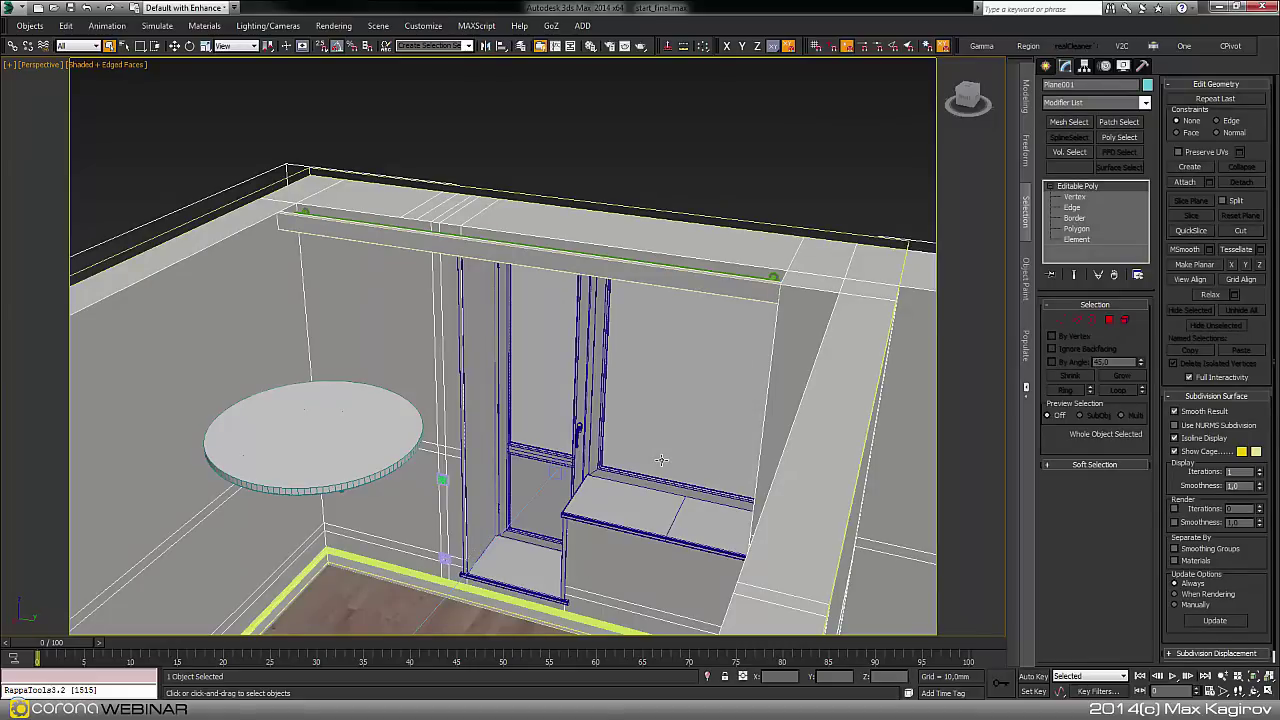
# Open the Material Editor and bring up the settings of the prostin material.
pyautogui.press('m')
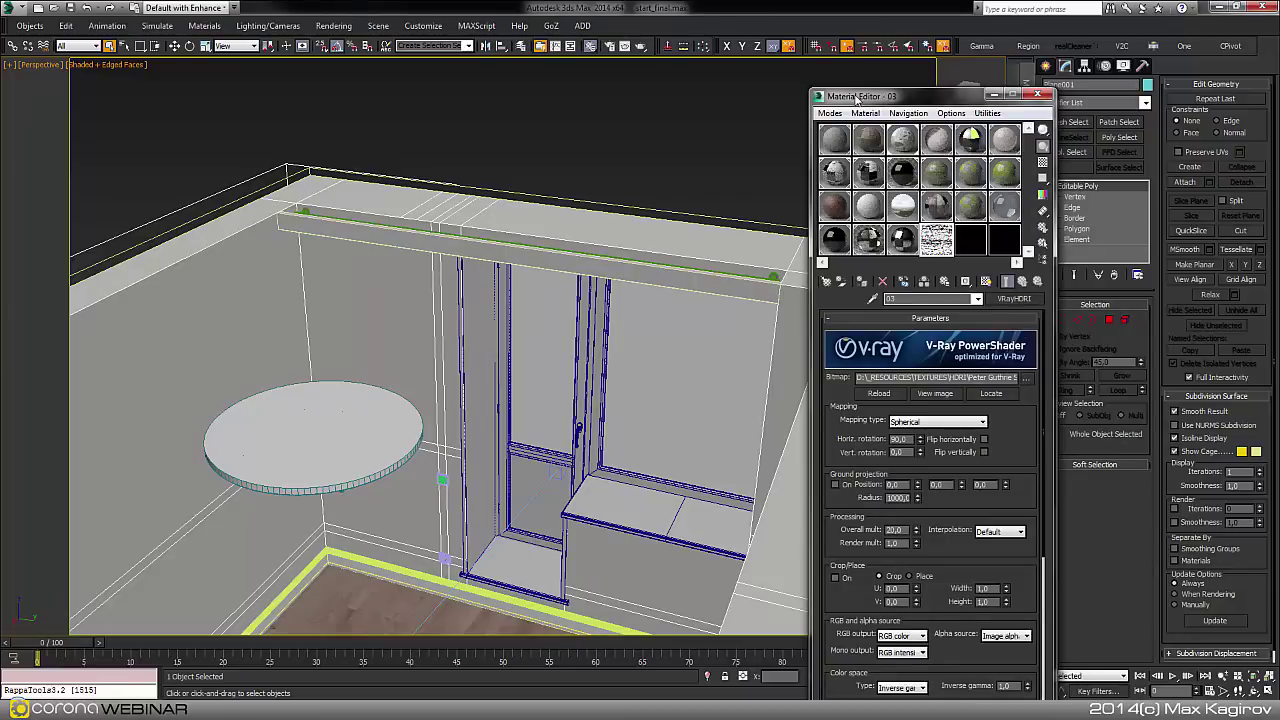
pyautogui.moveTo(857, 96); pyautogui.dragTo(831, 98)
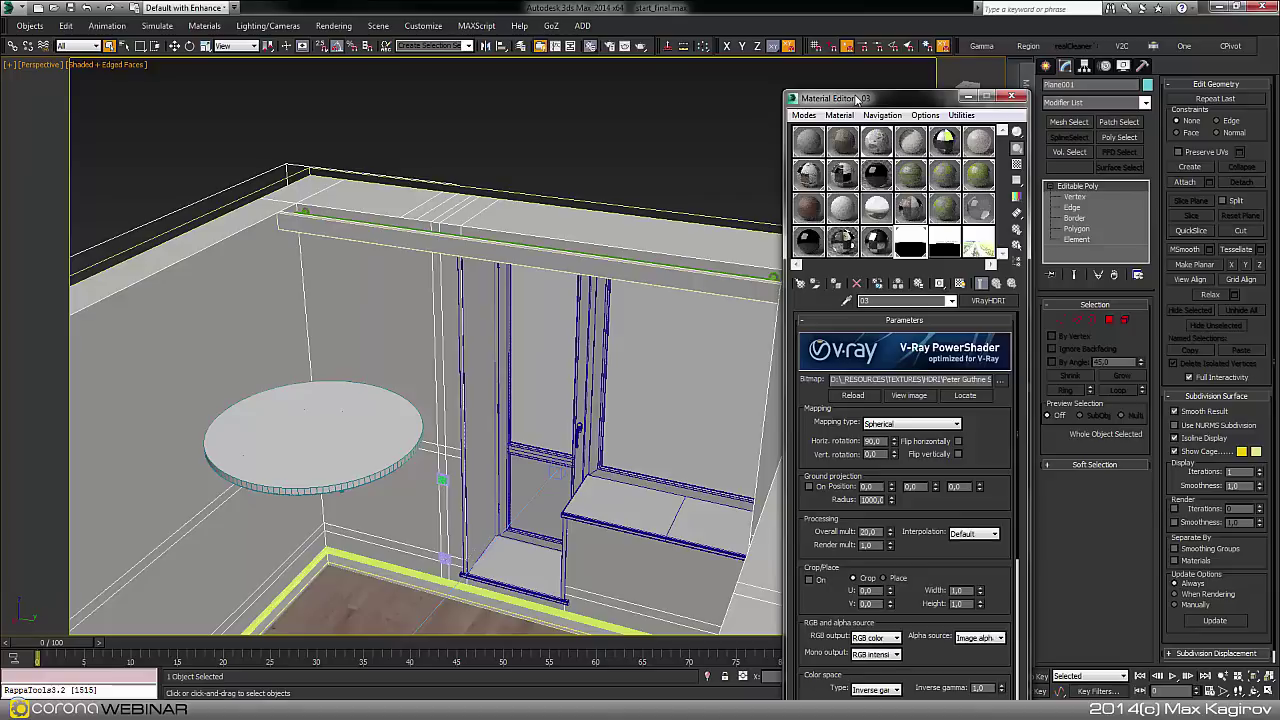
pyautogui.keyDown('alt'); pyautogui.moveTo(382, 288); pyautogui.dragTo(340, 353, button='middle'); pyautogui.keyUp('alt')
pyautogui.scroll(-5, 341, 353)
pyautogui.keyDown('alt'); pyautogui.moveTo(445, 398); pyautogui.dragTo(452, 442, button='middle'); pyautogui.keyUp('alt')
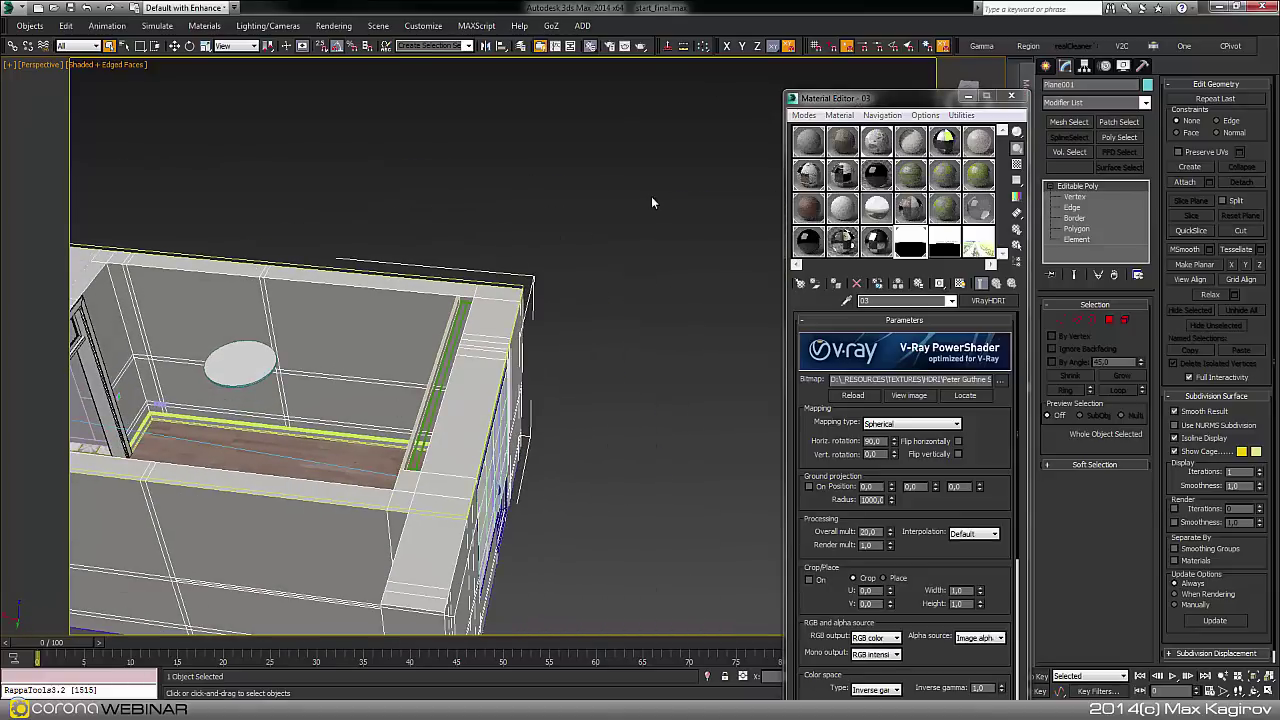
pyautogui.click(848, 232)
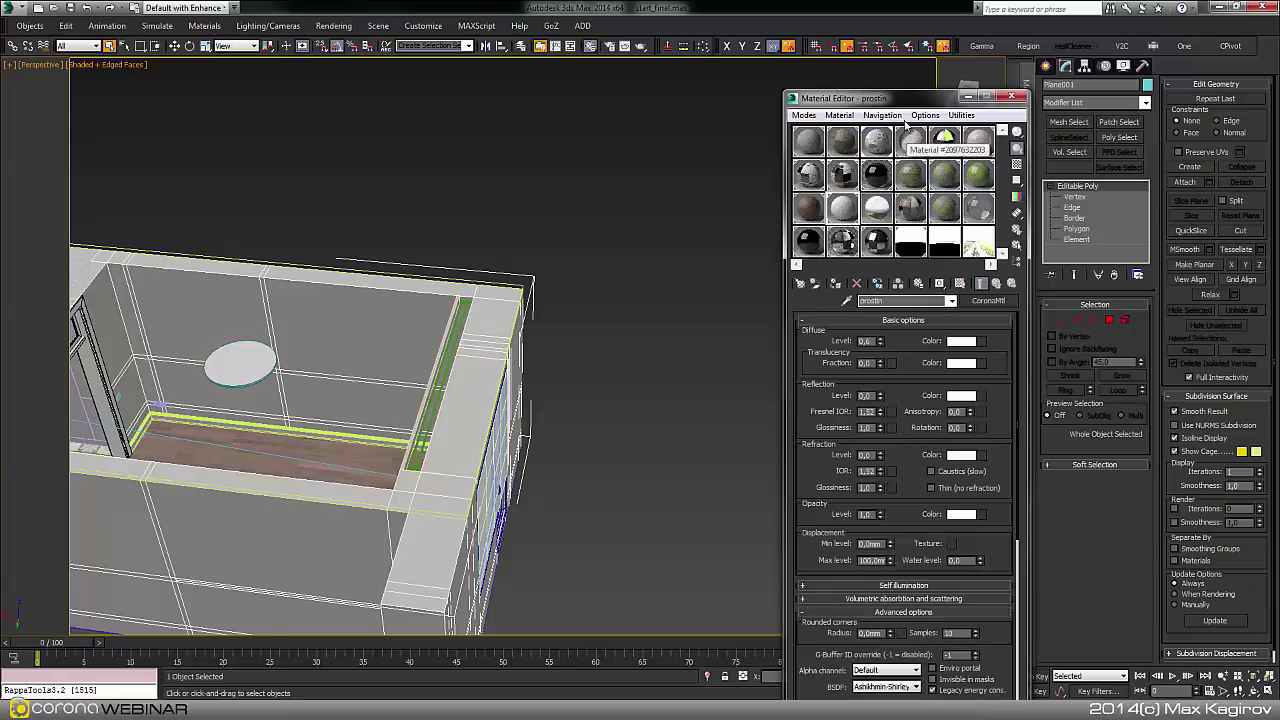
pyautogui.moveTo(900, 98); pyautogui.dragTo(789, 80)
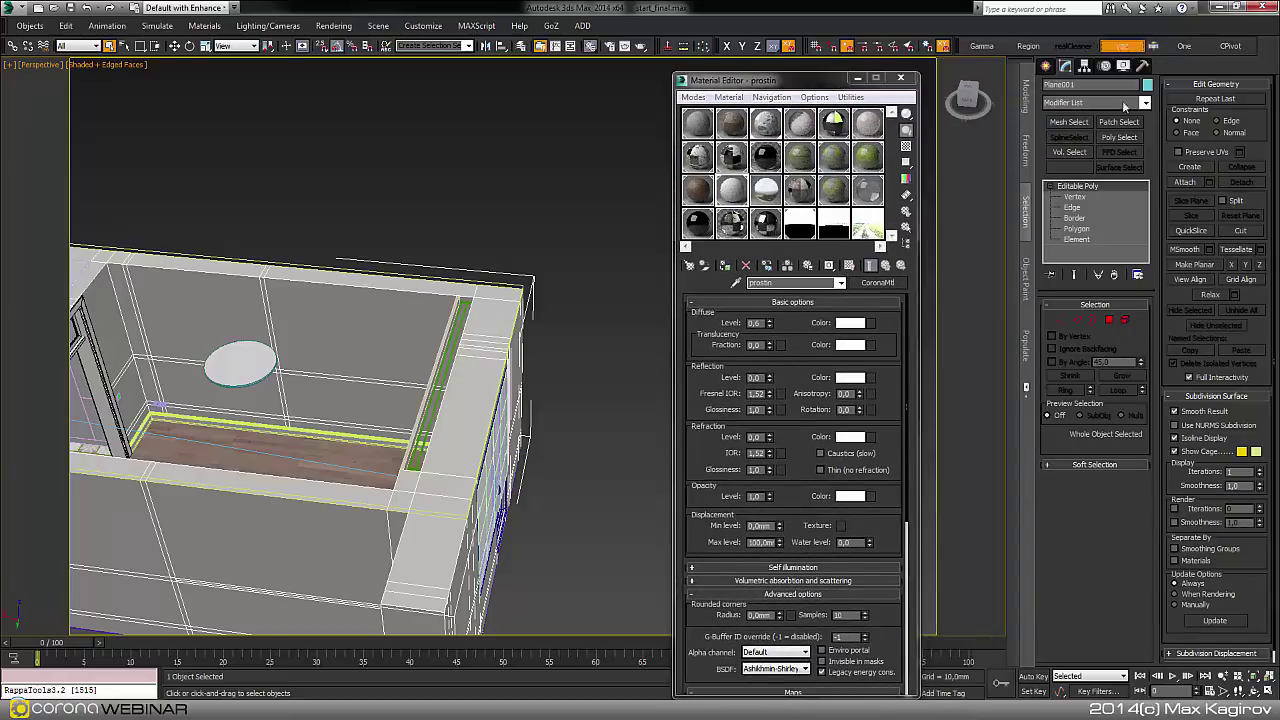
# Reset the Material Editor slots with the V2C+Standard converter and close the converter.
pyautogui.click(1122, 46)
pyautogui.click(731, 154)
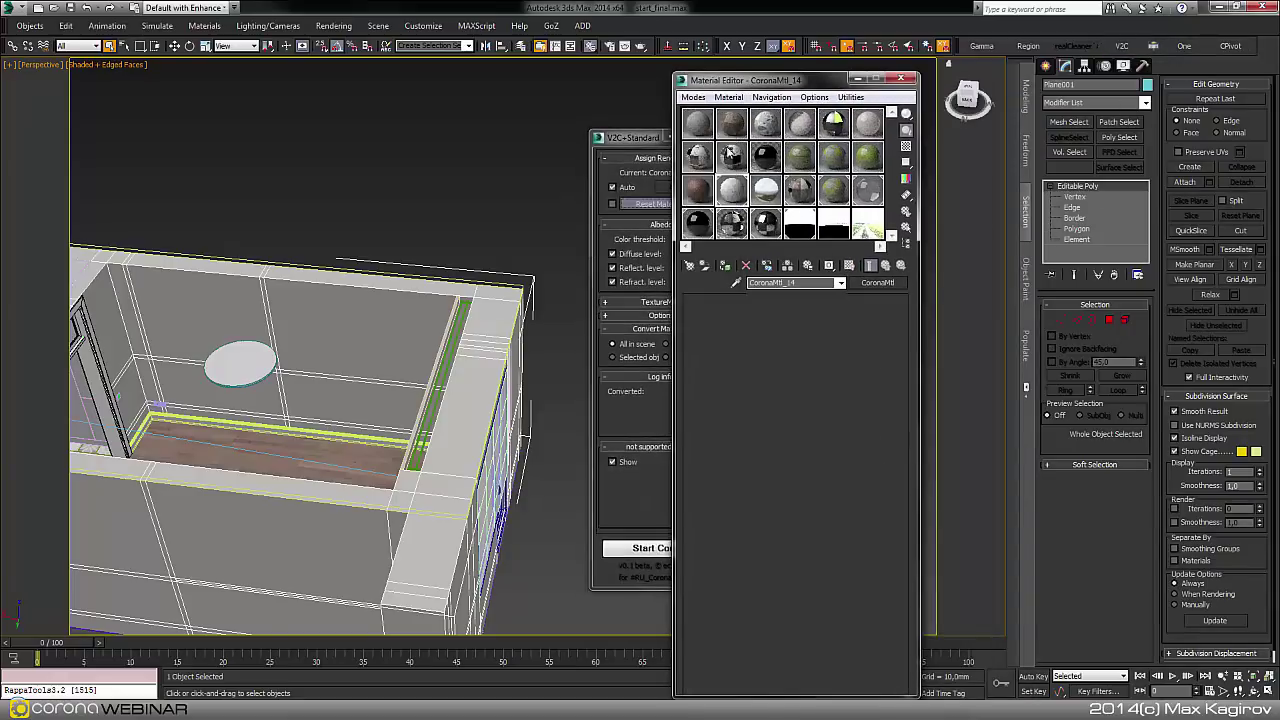
pyautogui.click(645, 142)
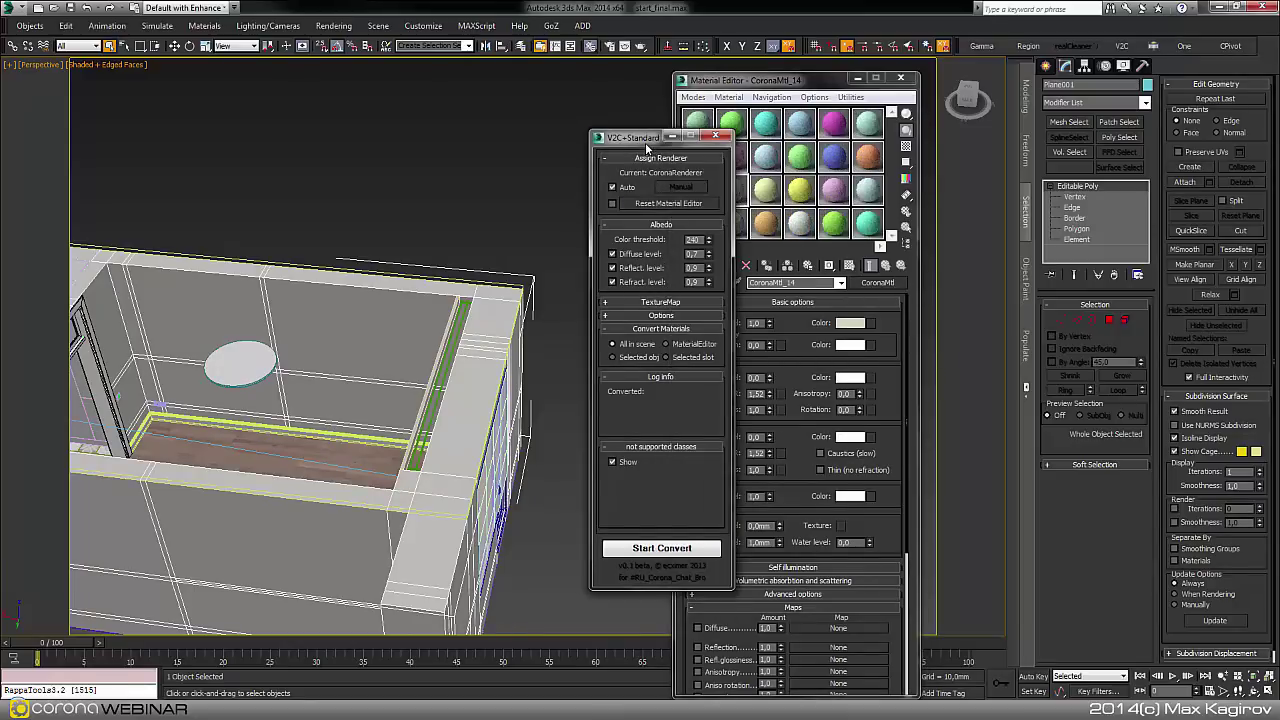
pyautogui.click(716, 137)
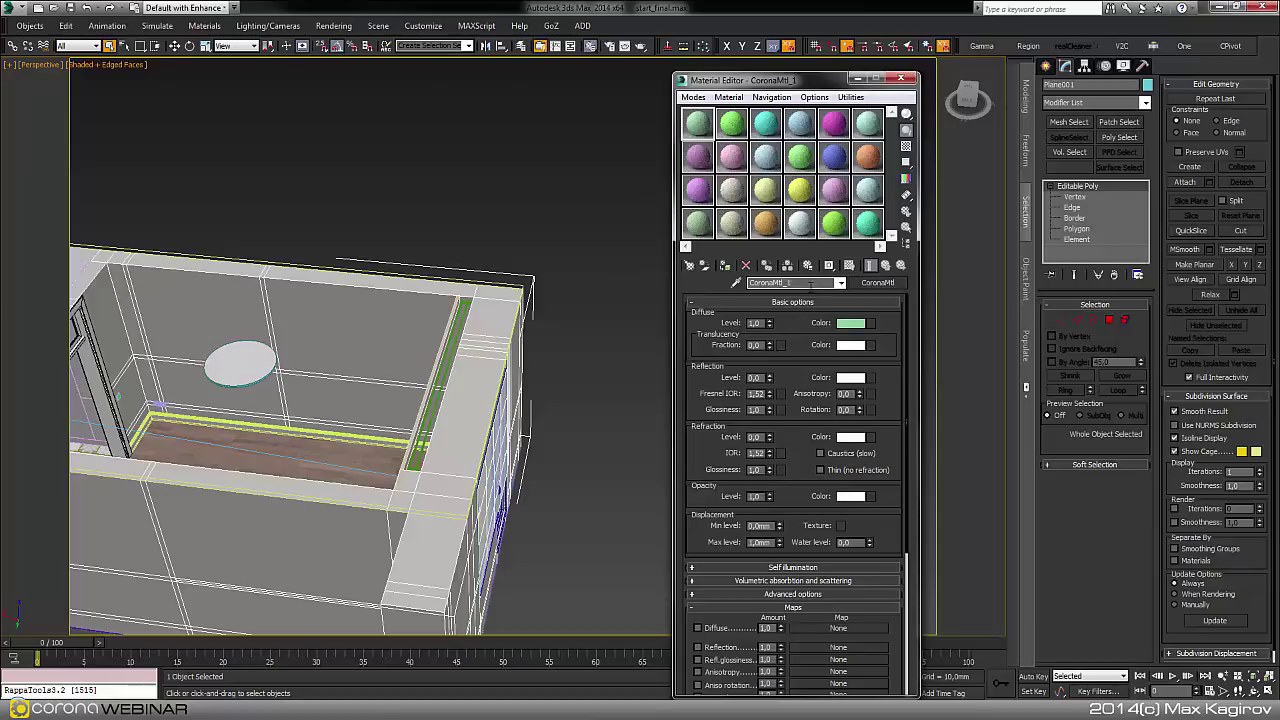
# Rename the first Corona material in the Material Editor as override.
pyautogui.doubleClick(810, 284)
pyautogui.write('over')
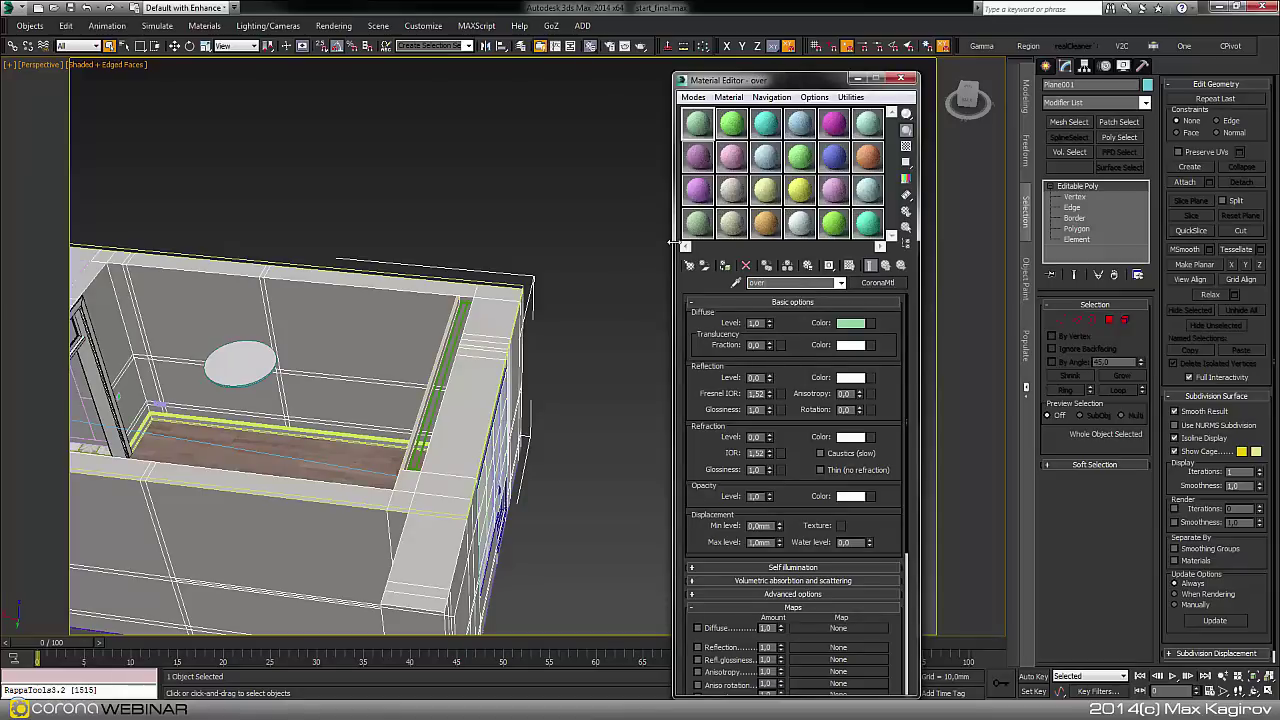
pyautogui.write('l')
pyautogui.write('de')
# Set the override material's diffuse colour to pure white, with saturation 0 and value 255.
pyautogui.click(851, 323)
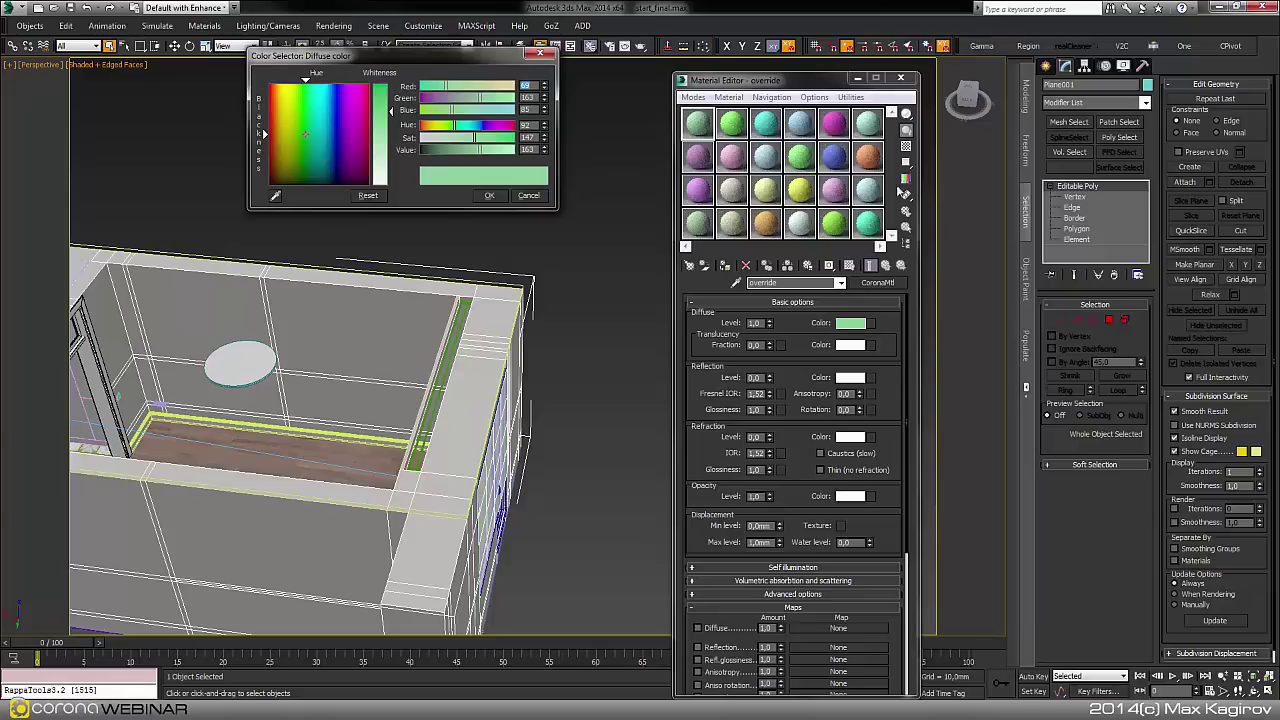
pyautogui.click(502, 138)
pyautogui.moveTo(474, 140); pyautogui.dragTo(419, 146)
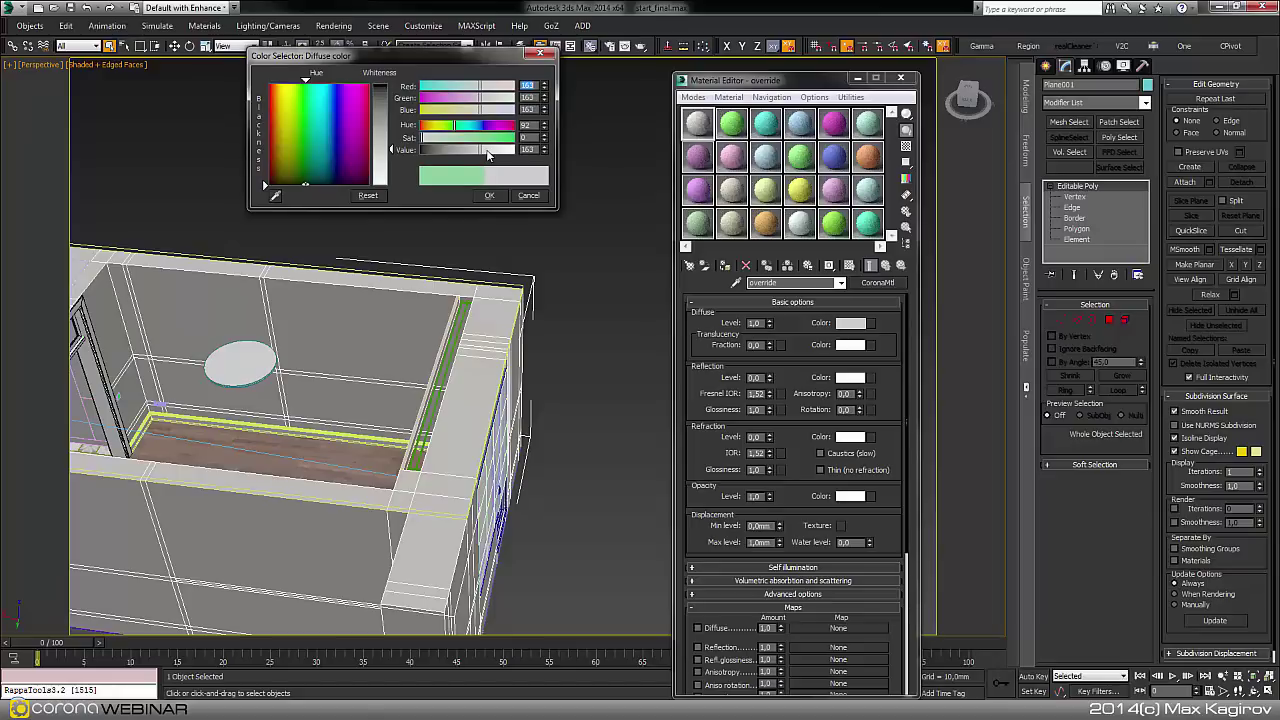
pyautogui.moveTo(468, 55); pyautogui.dragTo(971, 201)
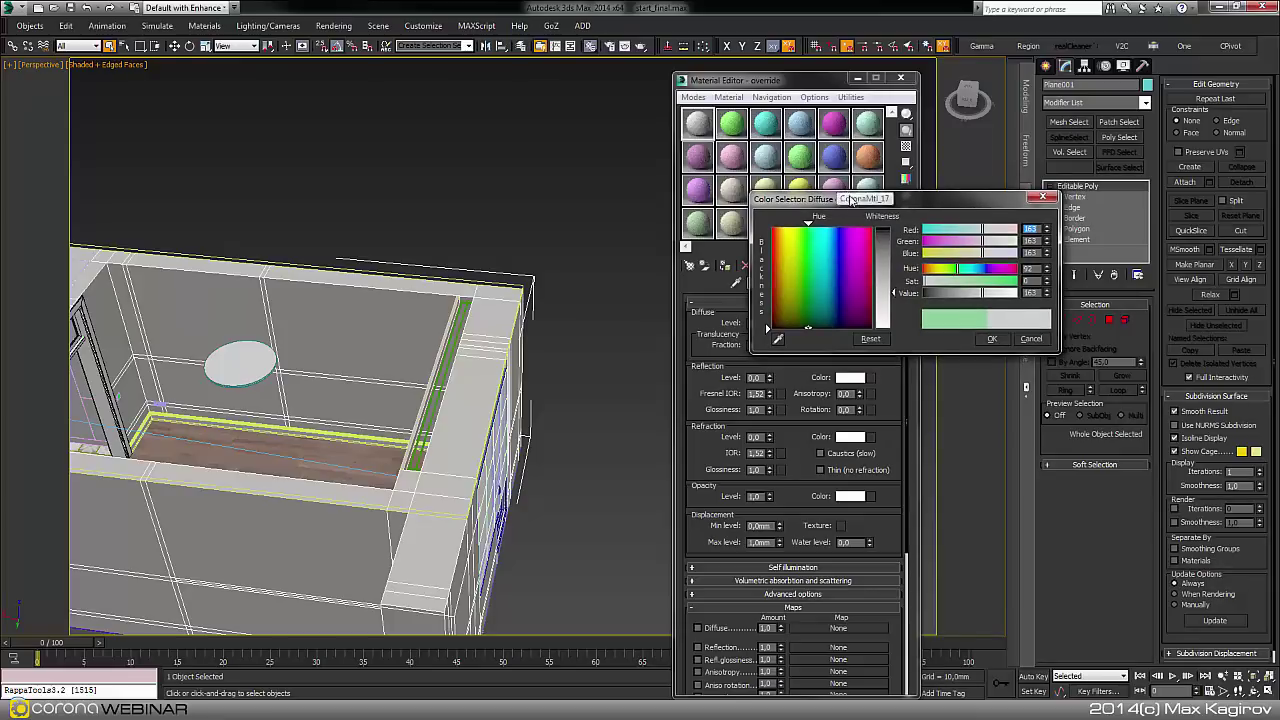
pyautogui.moveTo(843, 199); pyautogui.dragTo(665, 159)
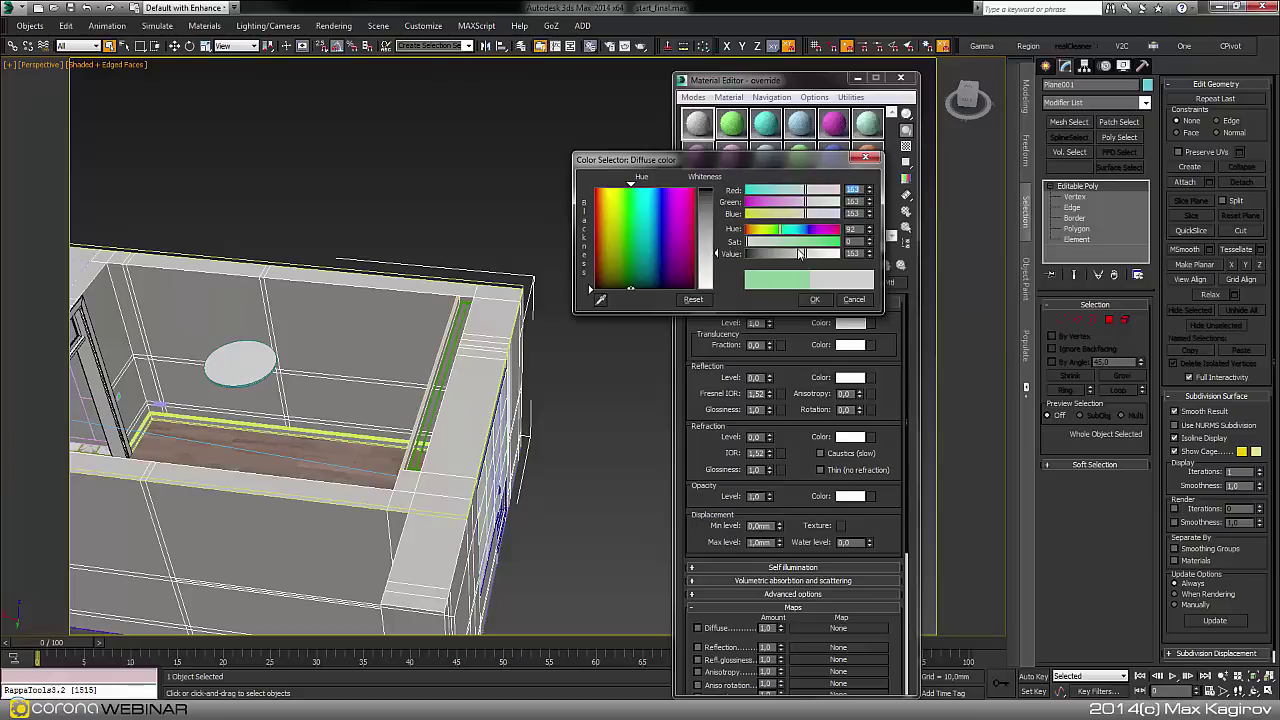
pyautogui.moveTo(800, 254); pyautogui.dragTo(838, 254)
pyautogui.click(815, 299)
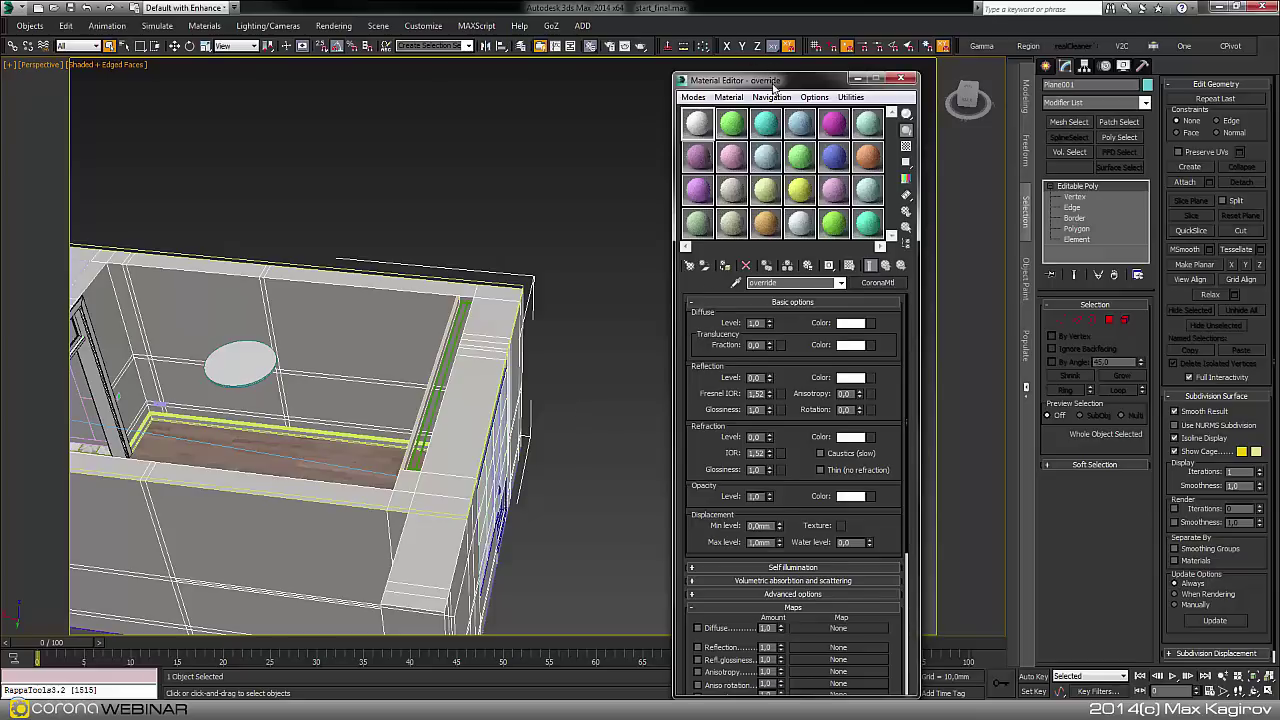
# Try varying the brightness of the override material's diffuse colour and return it to value 255.
pyautogui.moveTo(773, 89); pyautogui.dragTo(707, 111)
pyautogui.scroll(5, 346, 354)
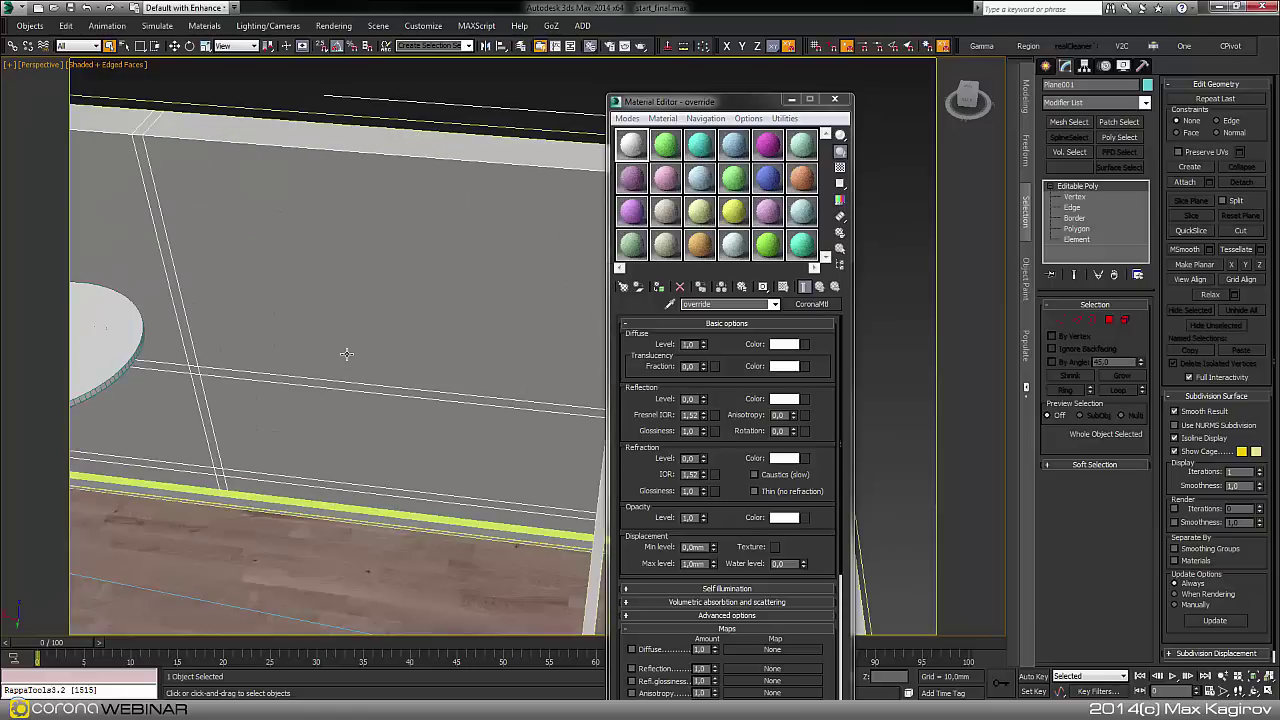
pyautogui.scroll(-3, 346, 354)
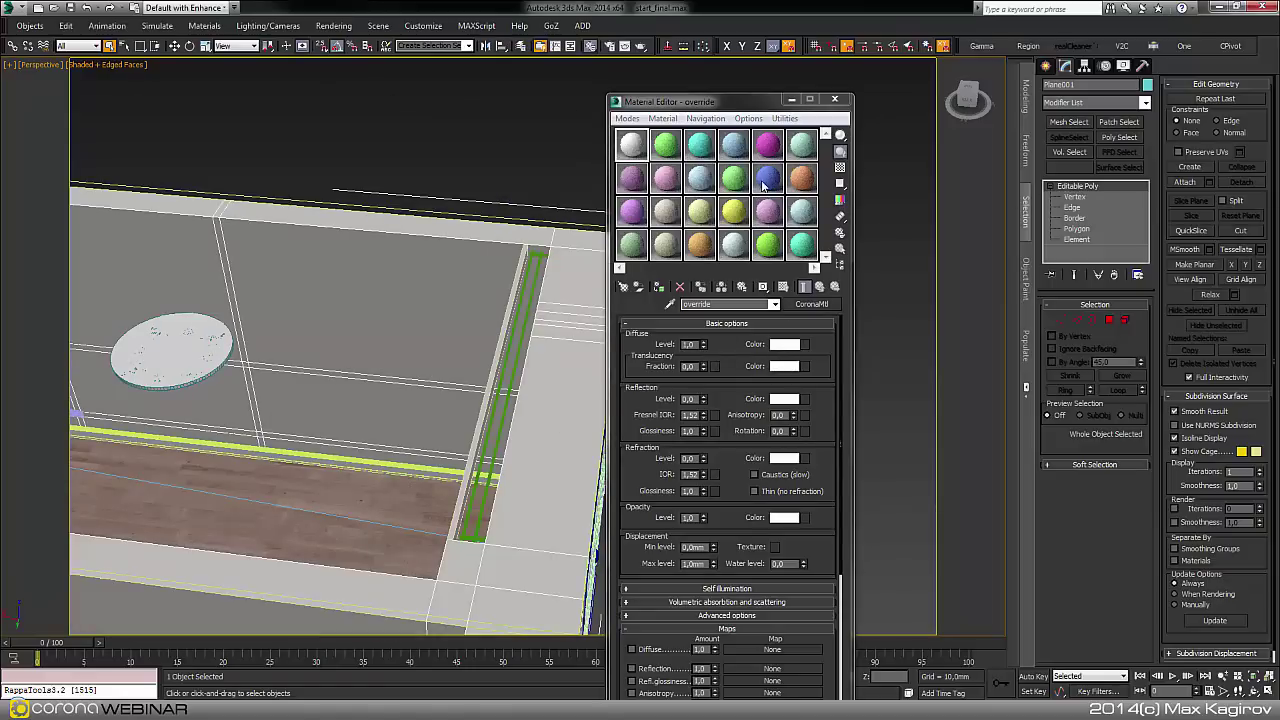
pyautogui.click(784, 344)
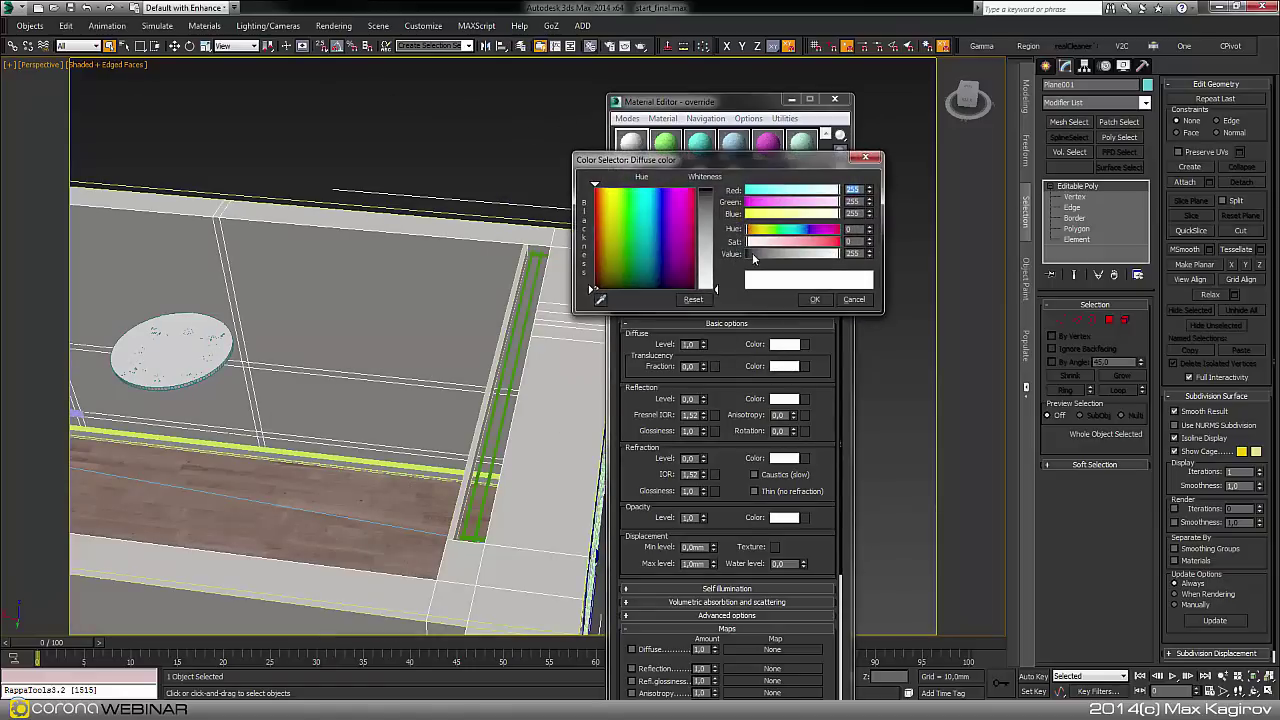
pyautogui.moveTo(753, 258); pyautogui.dragTo(830, 257)
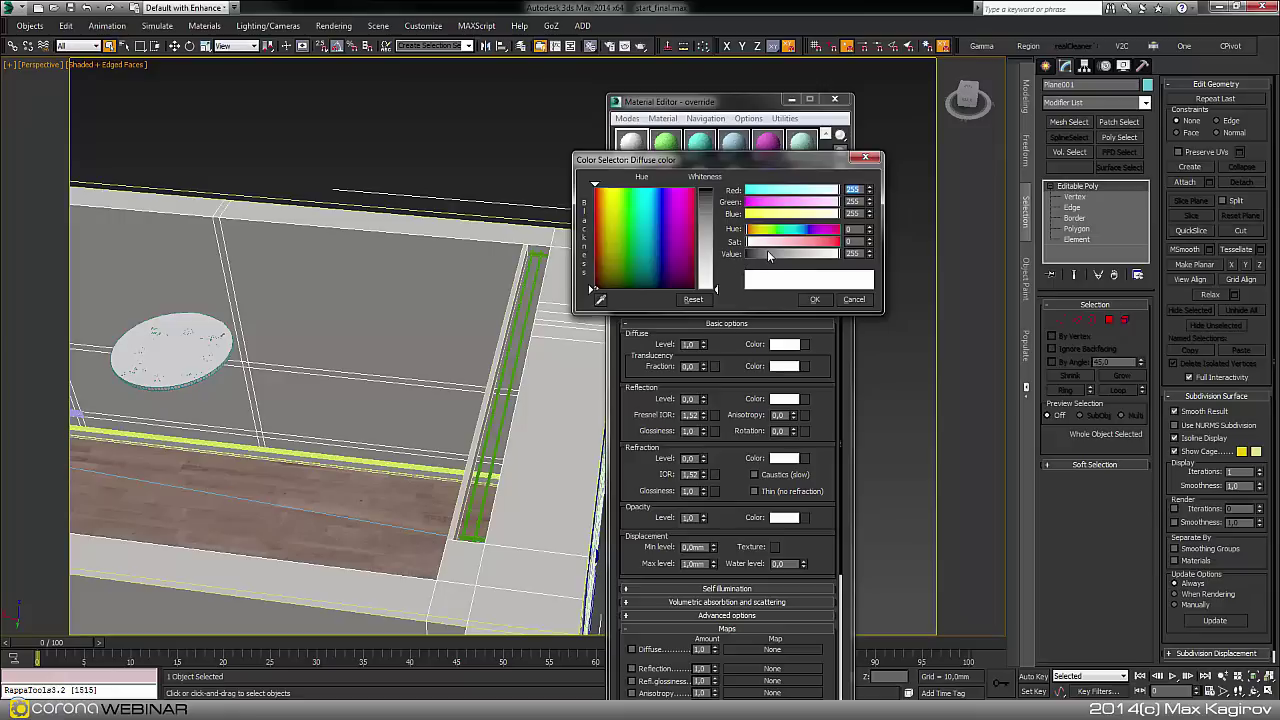
pyautogui.click(840, 255)
pyautogui.click(730, 268)
pyautogui.click(822, 305)
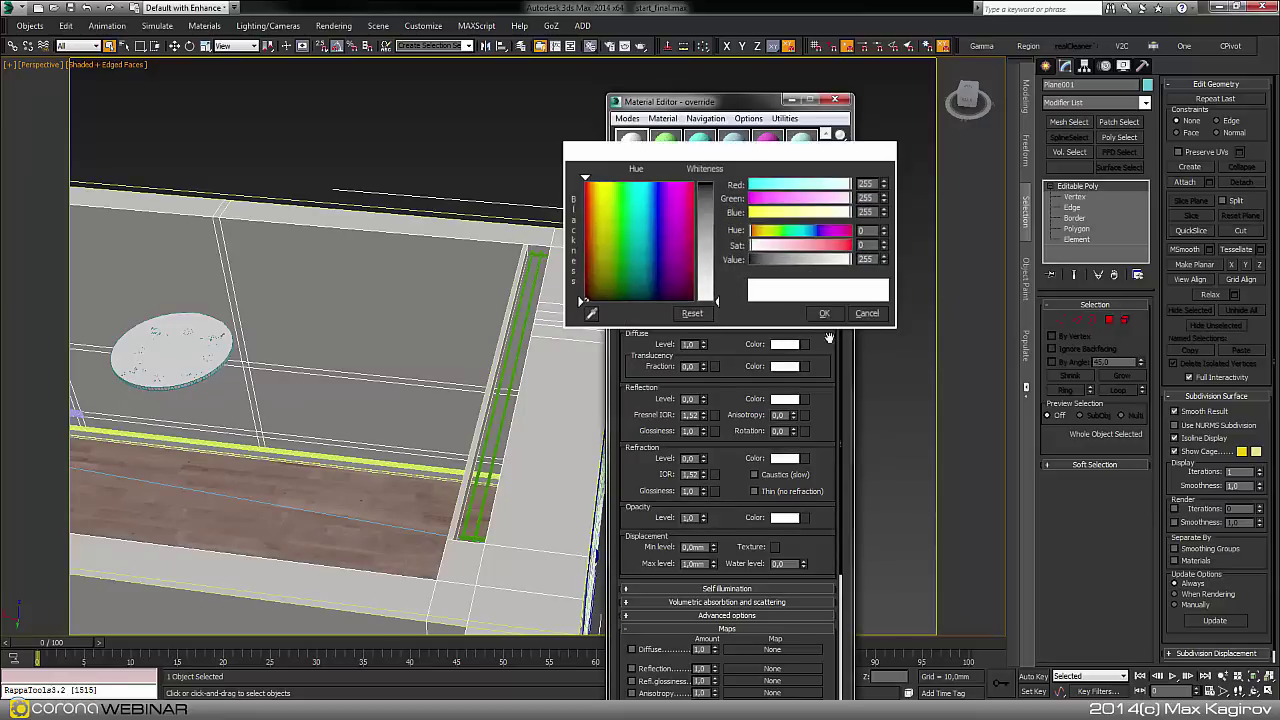
# Set the diffuse colour of the first slot's material, CoronaMtl_5, to pure white with saturation 0 and value 255.
pyautogui.click(632, 138)
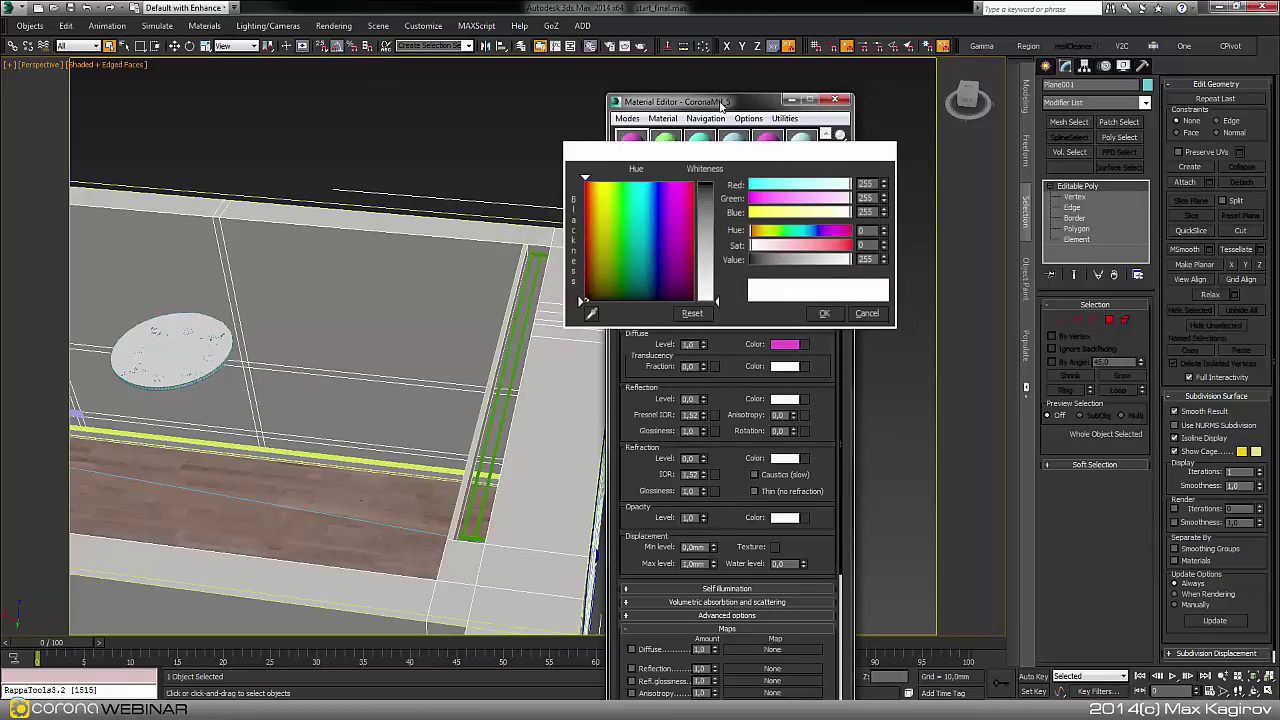
pyautogui.moveTo(719, 102); pyautogui.dragTo(686, 118)
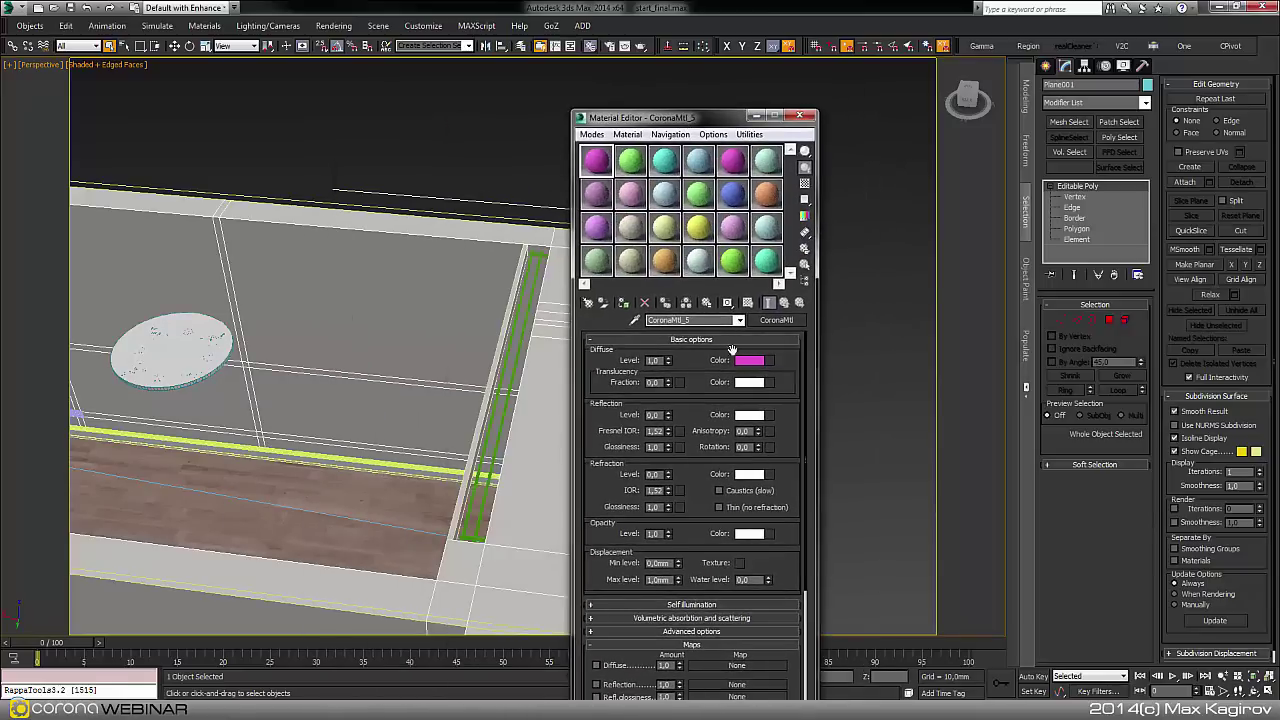
pyautogui.click(749, 360)
pyautogui.moveTo(829, 242); pyautogui.dragTo(736, 261)
pyautogui.click(814, 300)
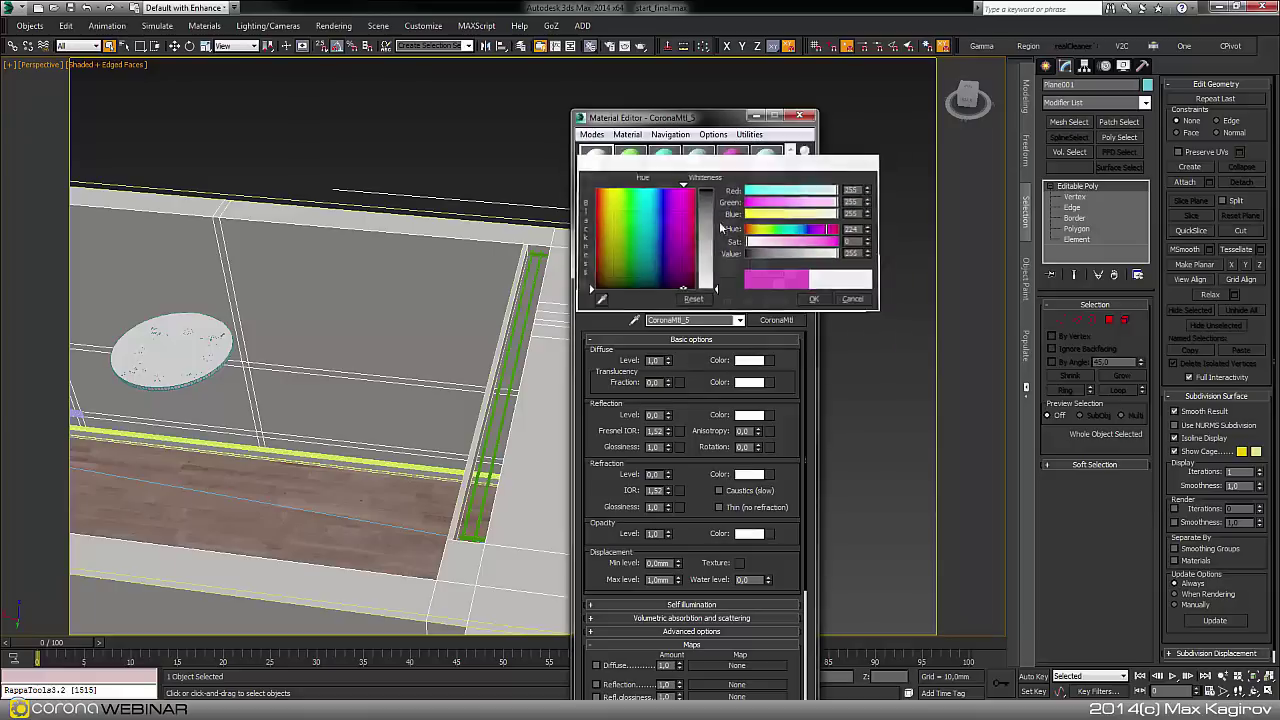
pyautogui.press('Return')
# Set the diffuse level of CoronaMtl_5 to 0,65.
pyautogui.doubleClick(661, 360)
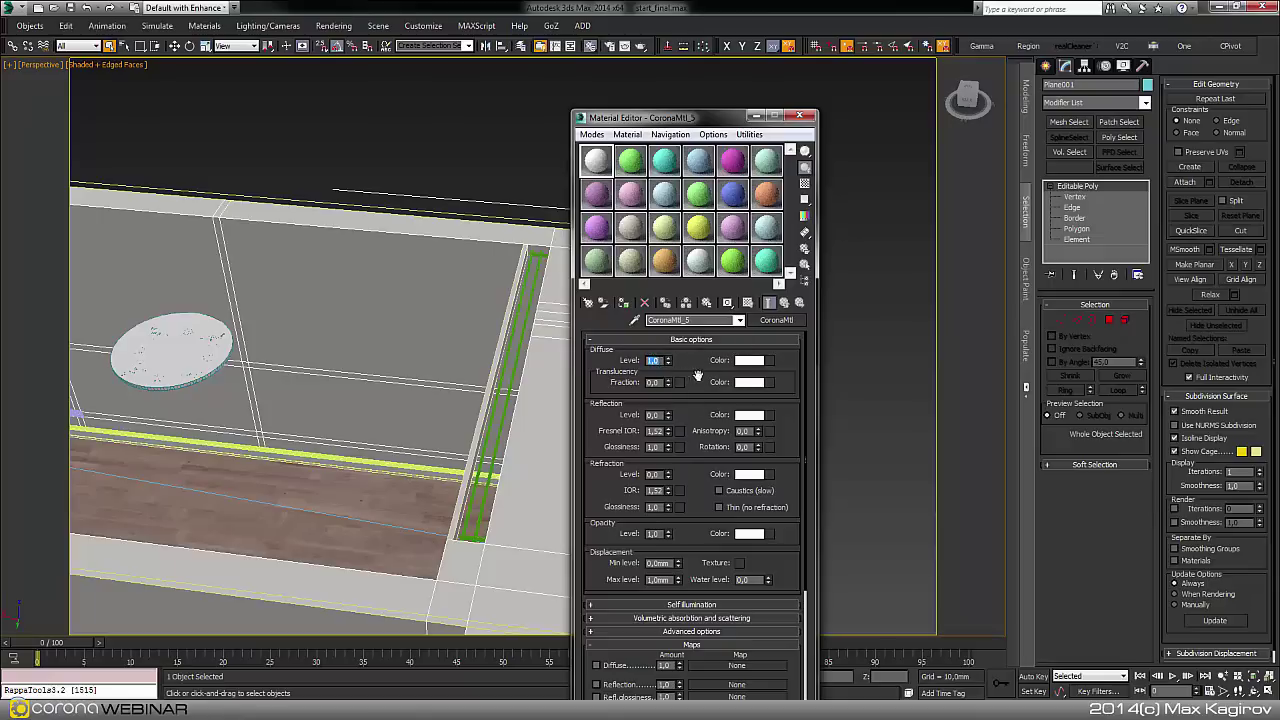
pyautogui.click(759, 361)
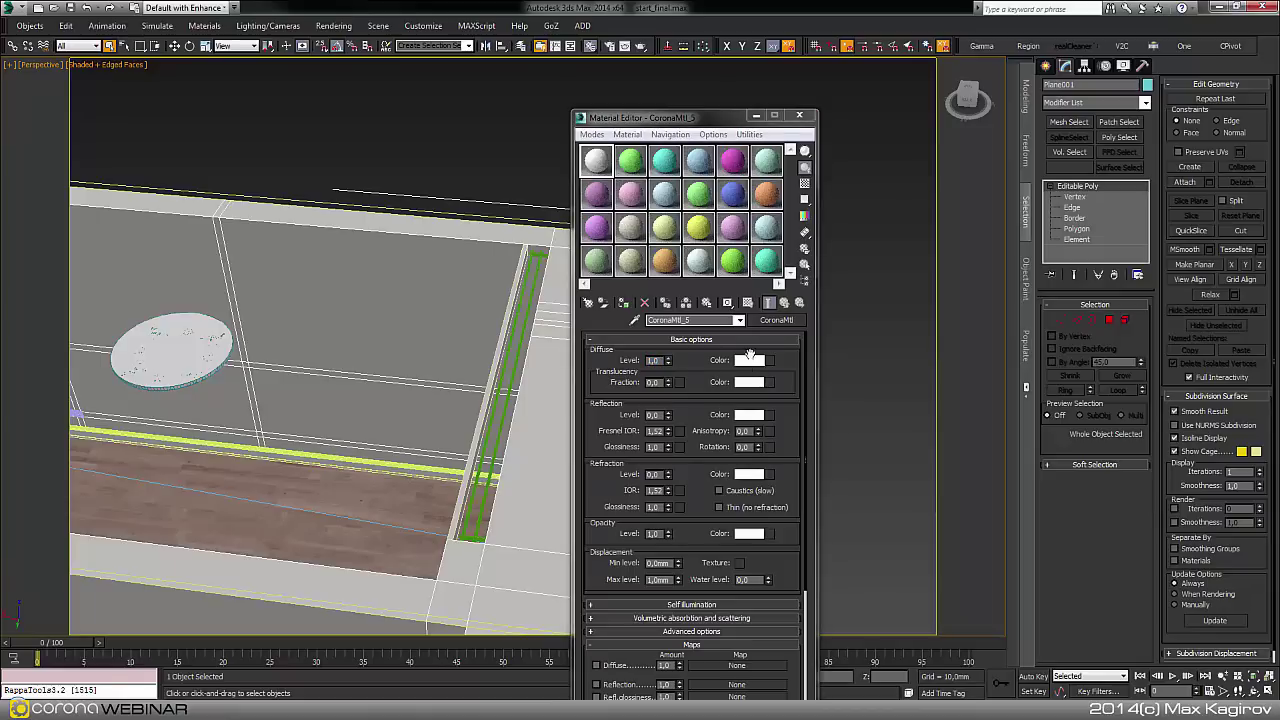
pyautogui.click(750, 361)
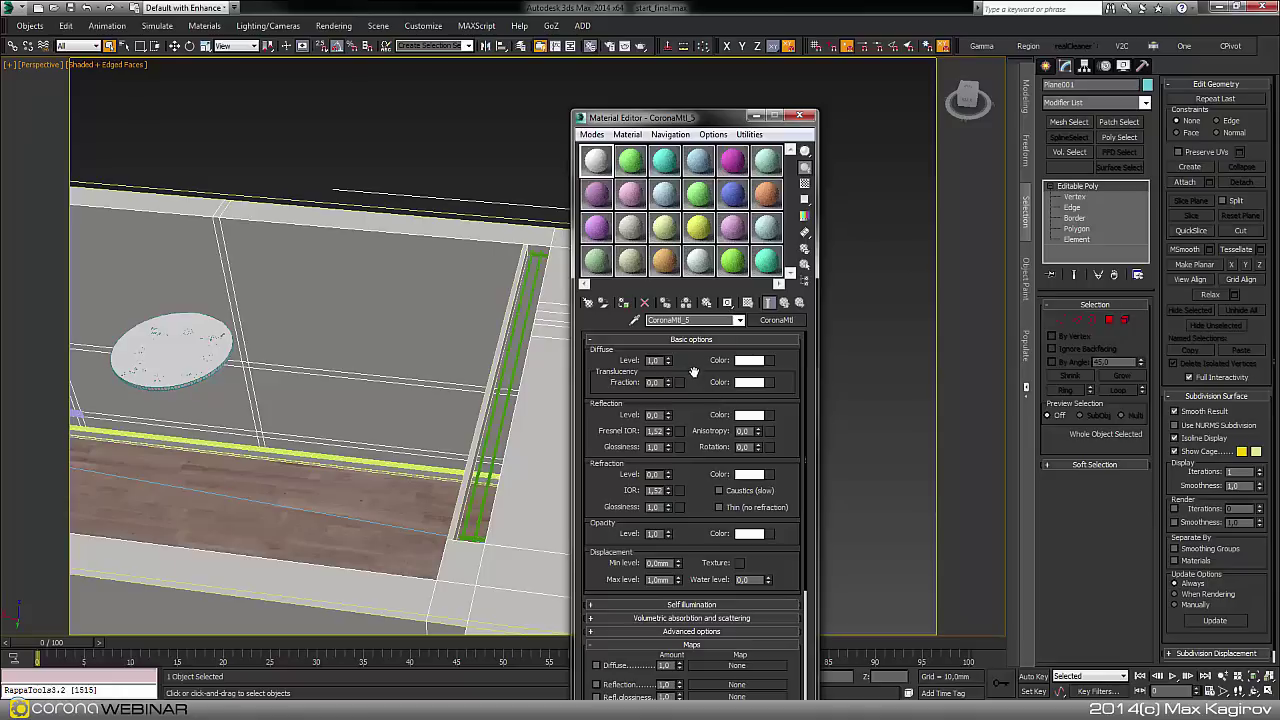
pyautogui.doubleClick(655, 360)
pyautogui.write('0,1')
pyautogui.press('Return')
# Try a value of 155 for the diffuse colour of CoronaMtl_5 in the colour selector and discard it.
pyautogui.click(745, 363)
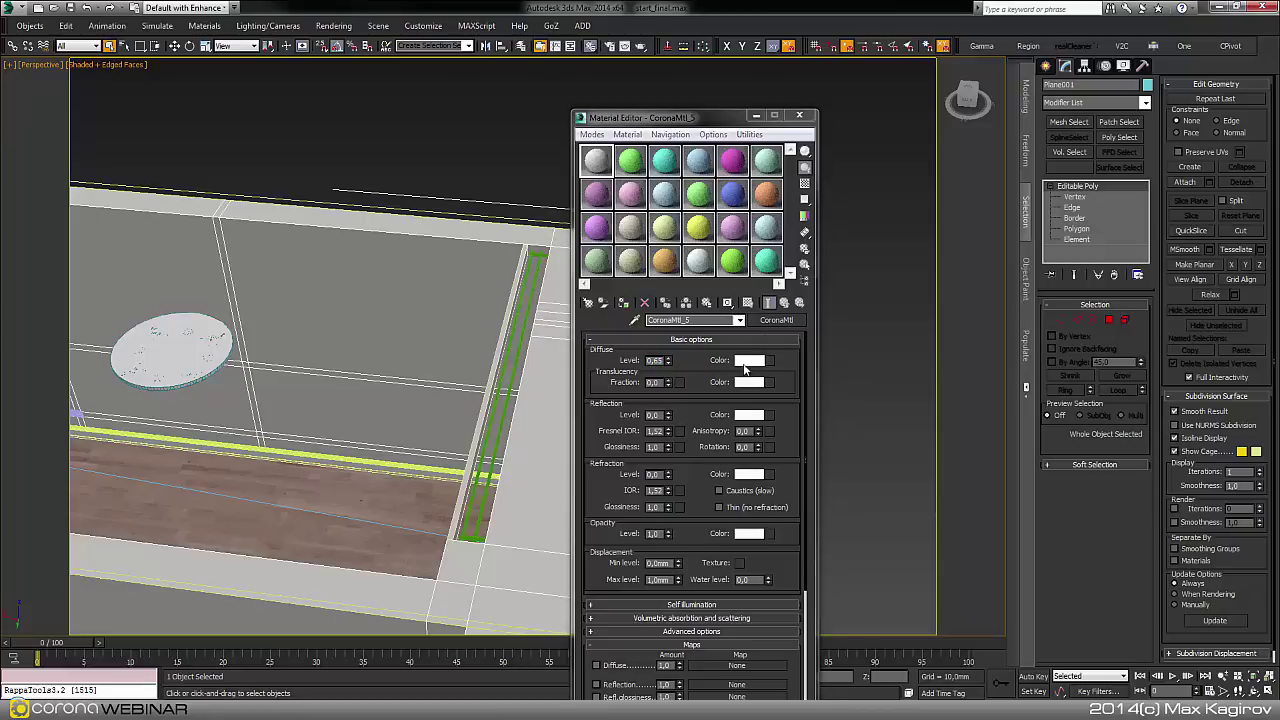
pyautogui.click(748, 364)
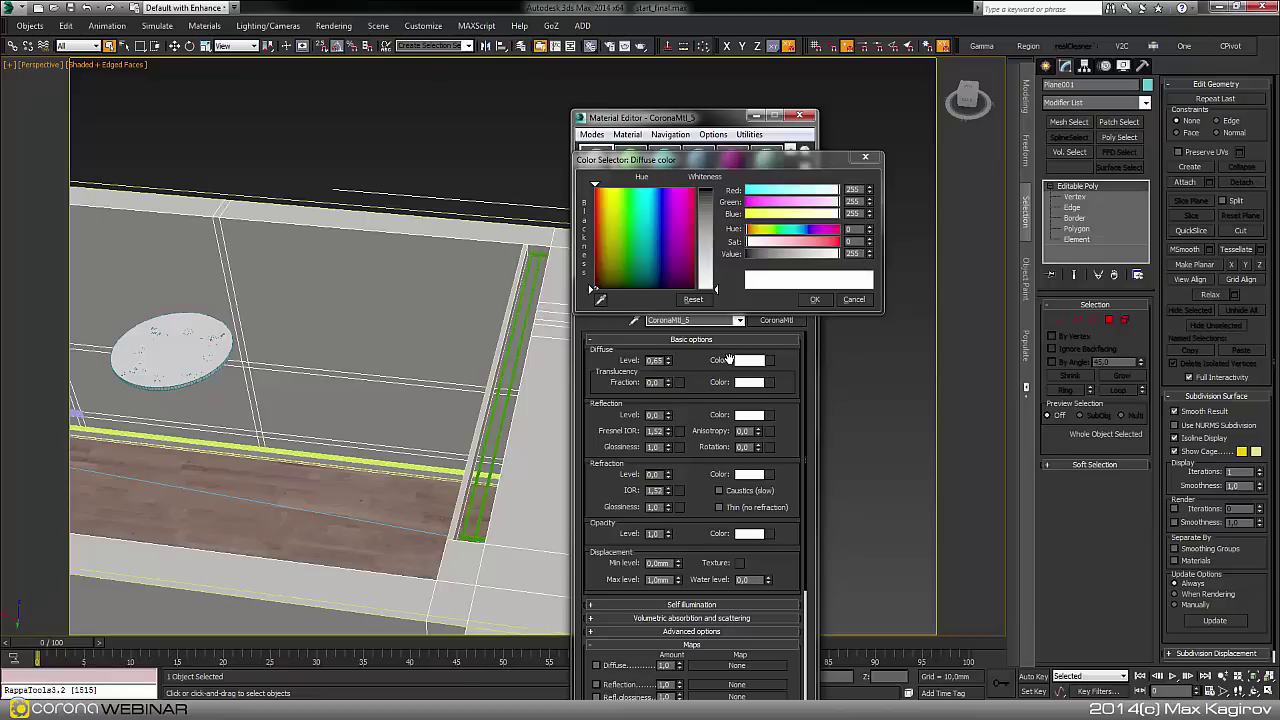
pyautogui.moveTo(749, 160); pyautogui.dragTo(524, 116)
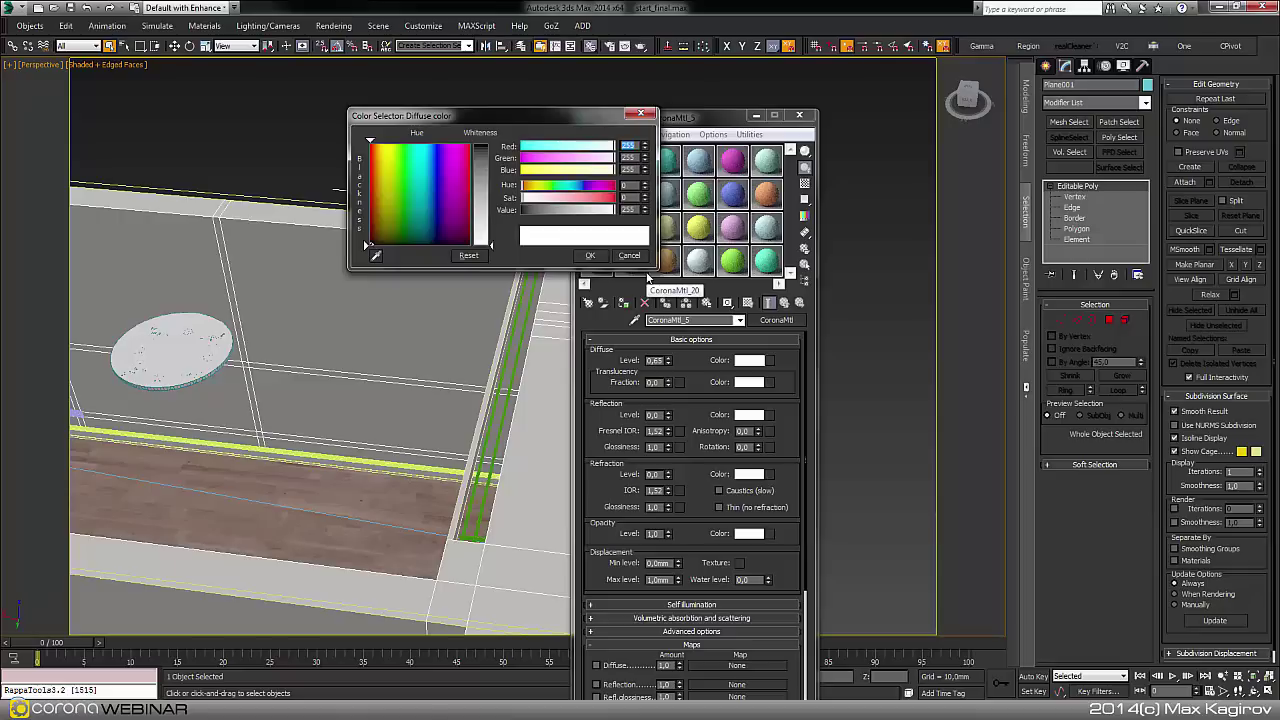
pyautogui.doubleClick(627, 209)
pyautogui.write('155')
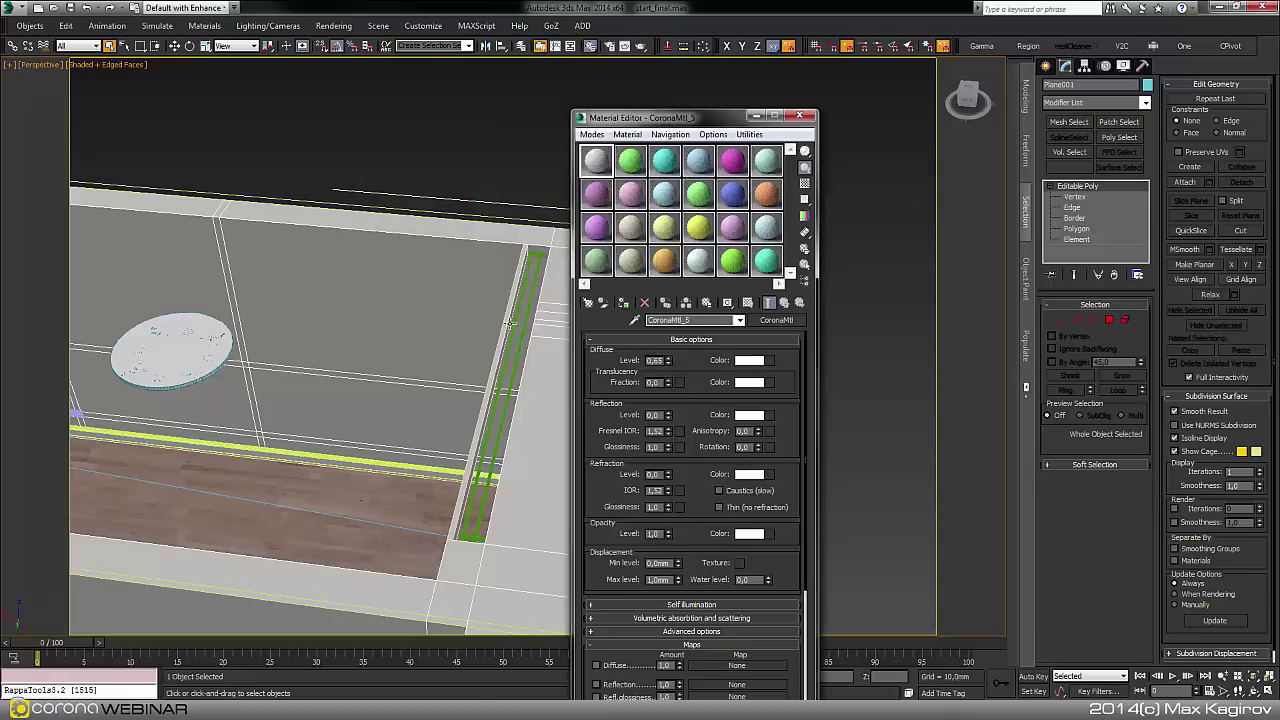
# Open the render setup and set the output size to 1200 x 800.
pyautogui.click(444, 346)
pyautogui.scroll(-4, 386, 286)
pyautogui.keyDown('alt'); pyautogui.moveTo(444, 346); pyautogui.dragTo(442, 320, button='middle'); pyautogui.keyUp('alt')
pyautogui.press('F10')
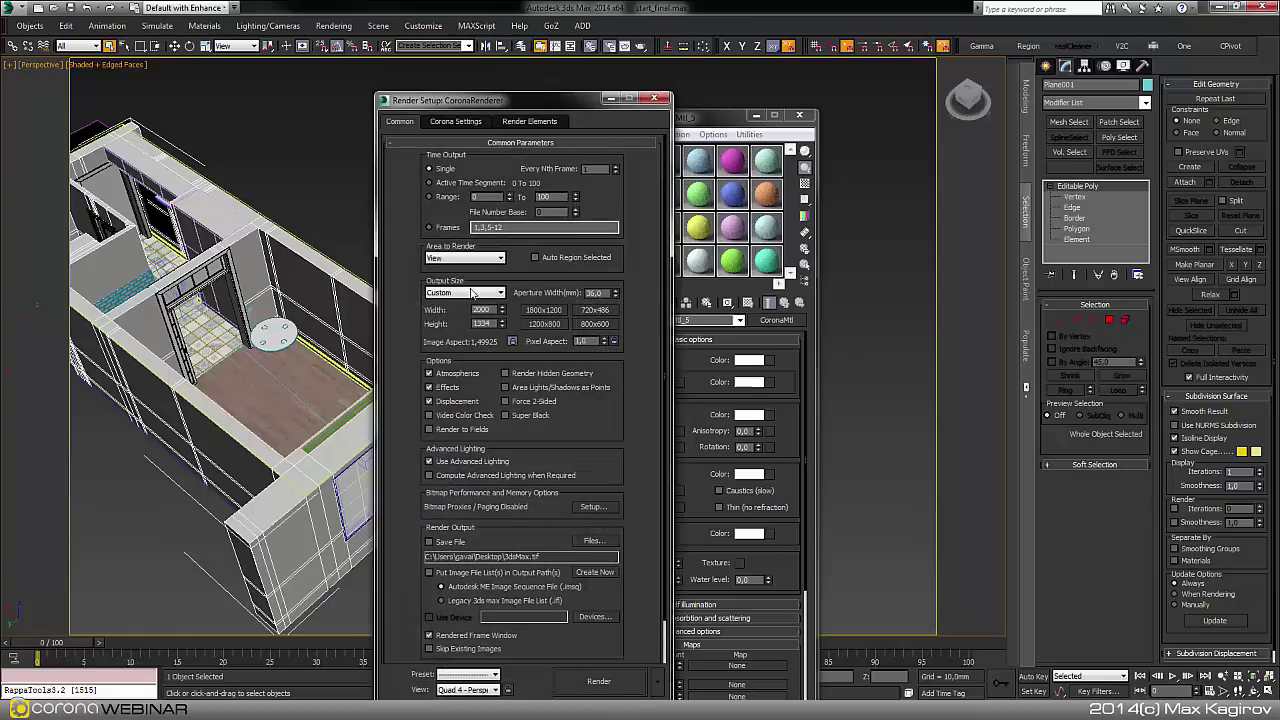
pyautogui.click(546, 324)
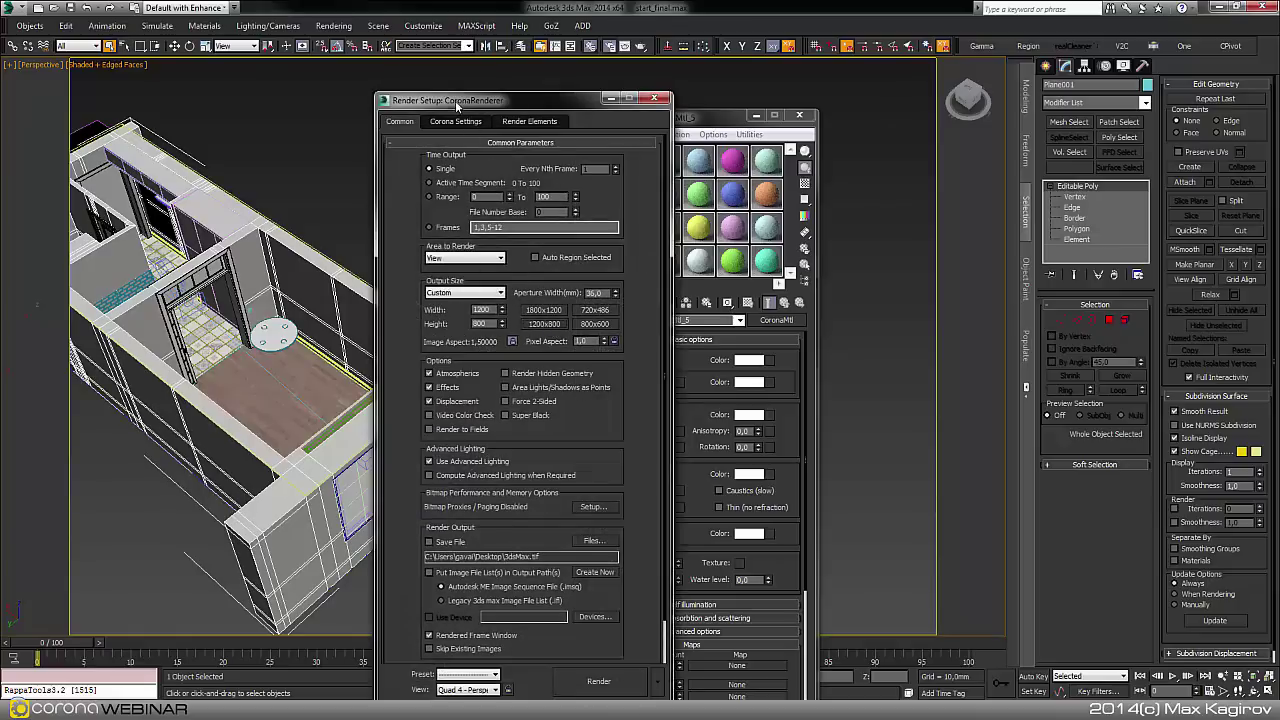
# Enable the material override in the Corona render settings.
pyautogui.moveTo(455, 100); pyautogui.dragTo(670, 75)
pyautogui.click(668, 99)
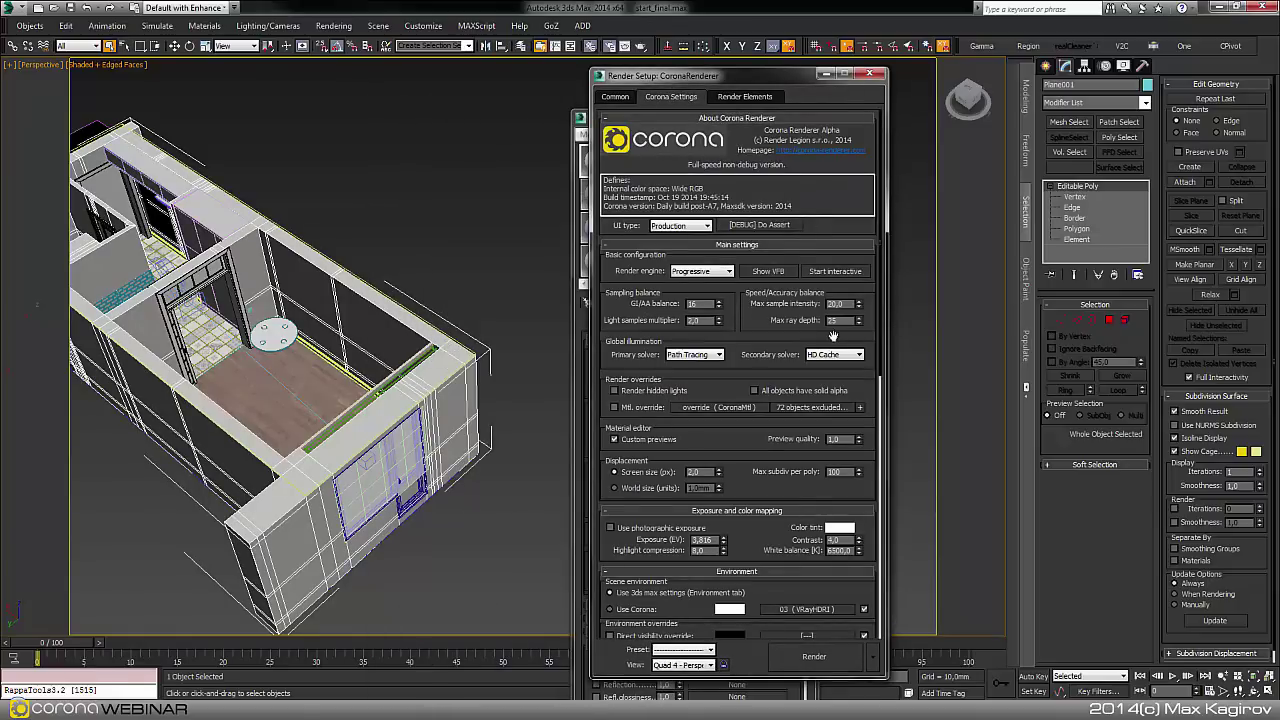
pyautogui.moveTo(783, 415); pyautogui.dragTo(780, 155)
pyautogui.moveTo(757, 252); pyautogui.dragTo(769, 405)
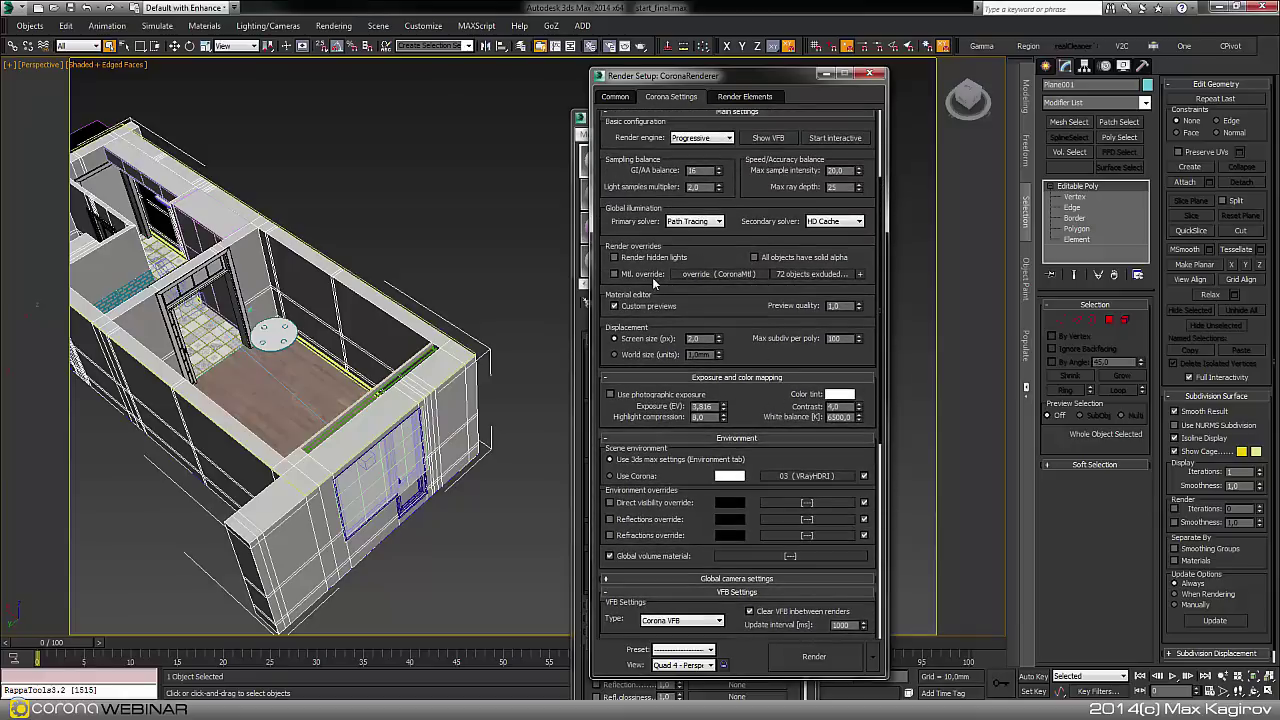
pyautogui.moveTo(688, 79); pyautogui.dragTo(782, 91)
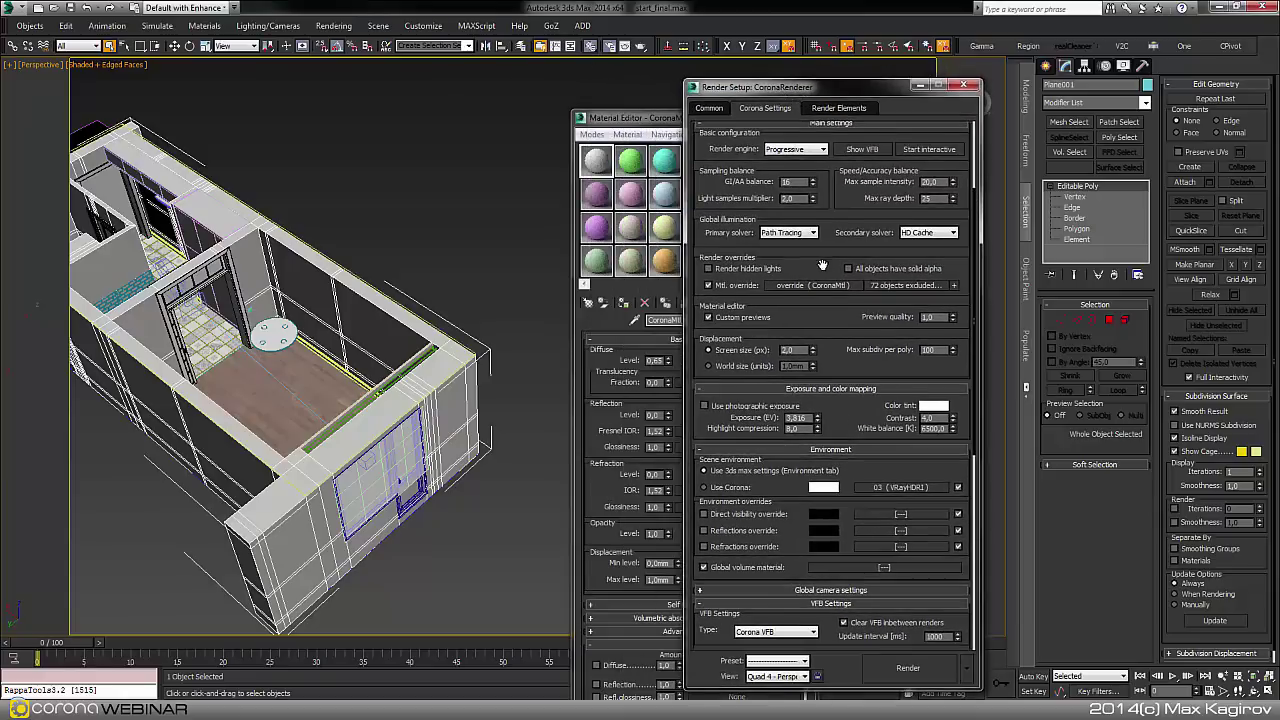
# Assign CoronaMtl_5 from the Material Editor as the override material, using the Instance method.
pyautogui.moveTo(826, 267); pyautogui.dragTo(820, 322)
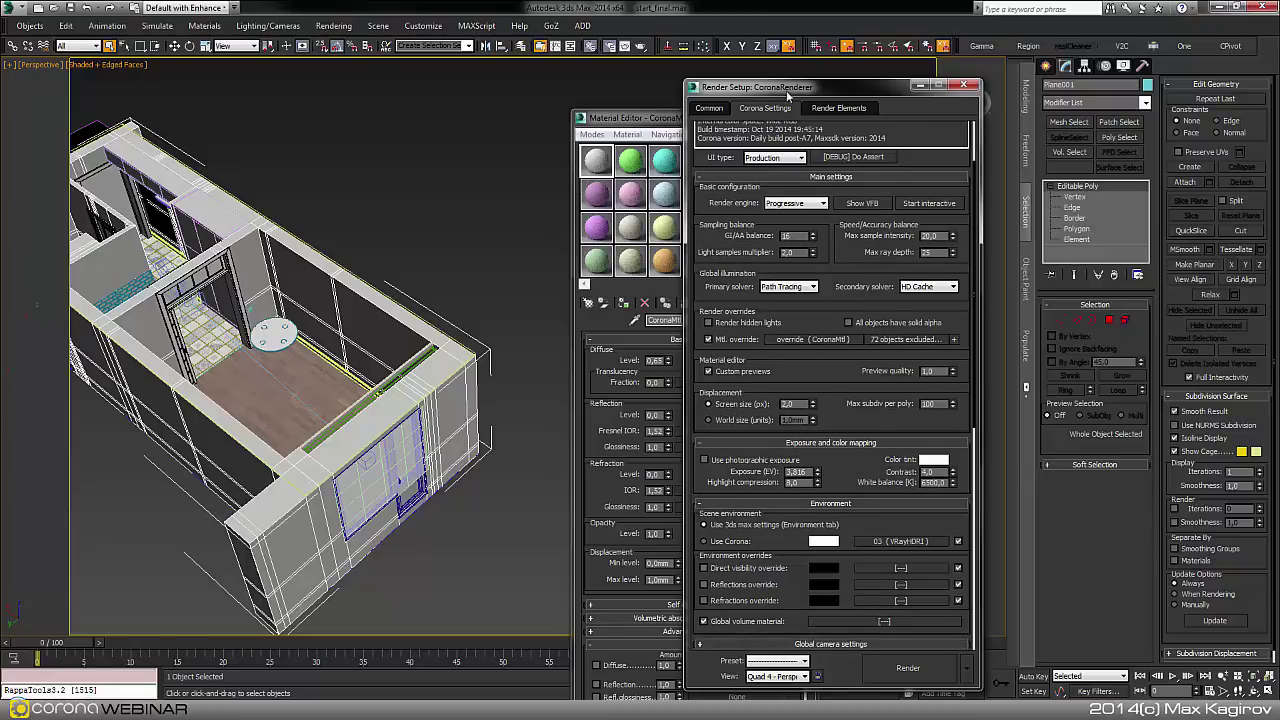
pyautogui.moveTo(788, 95); pyautogui.dragTo(878, 93)
pyautogui.moveTo(597, 172); pyautogui.dragTo(897, 339)
pyautogui.click(886, 360)
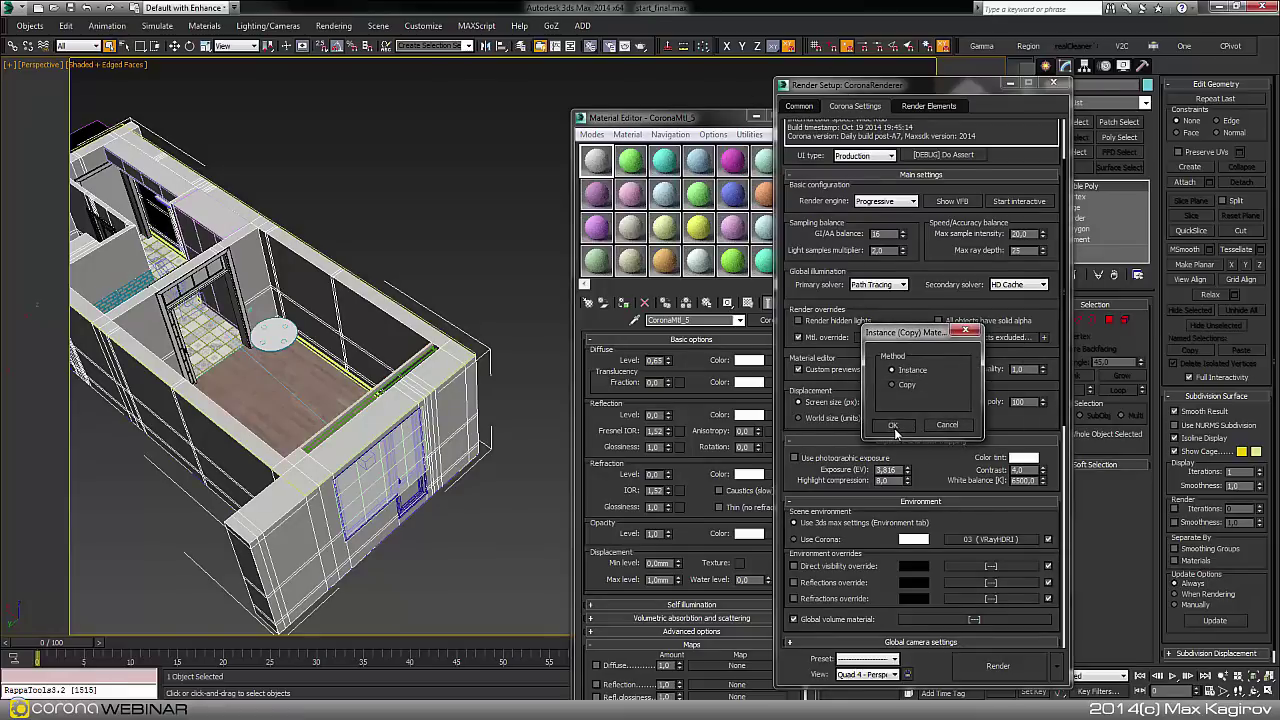
pyautogui.click(896, 425)
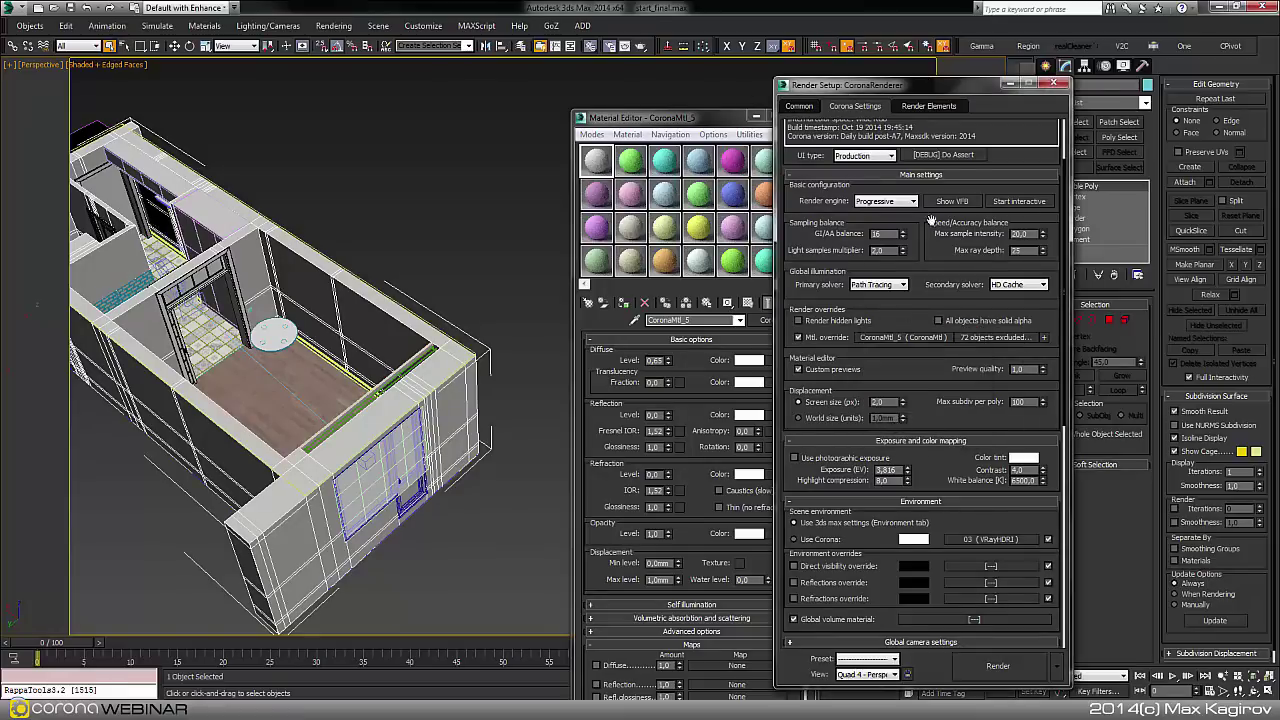
# Clear the list of objects excluded from the material override and confirm the empty list.
pyautogui.moveTo(911, 91); pyautogui.dragTo(748, 94)
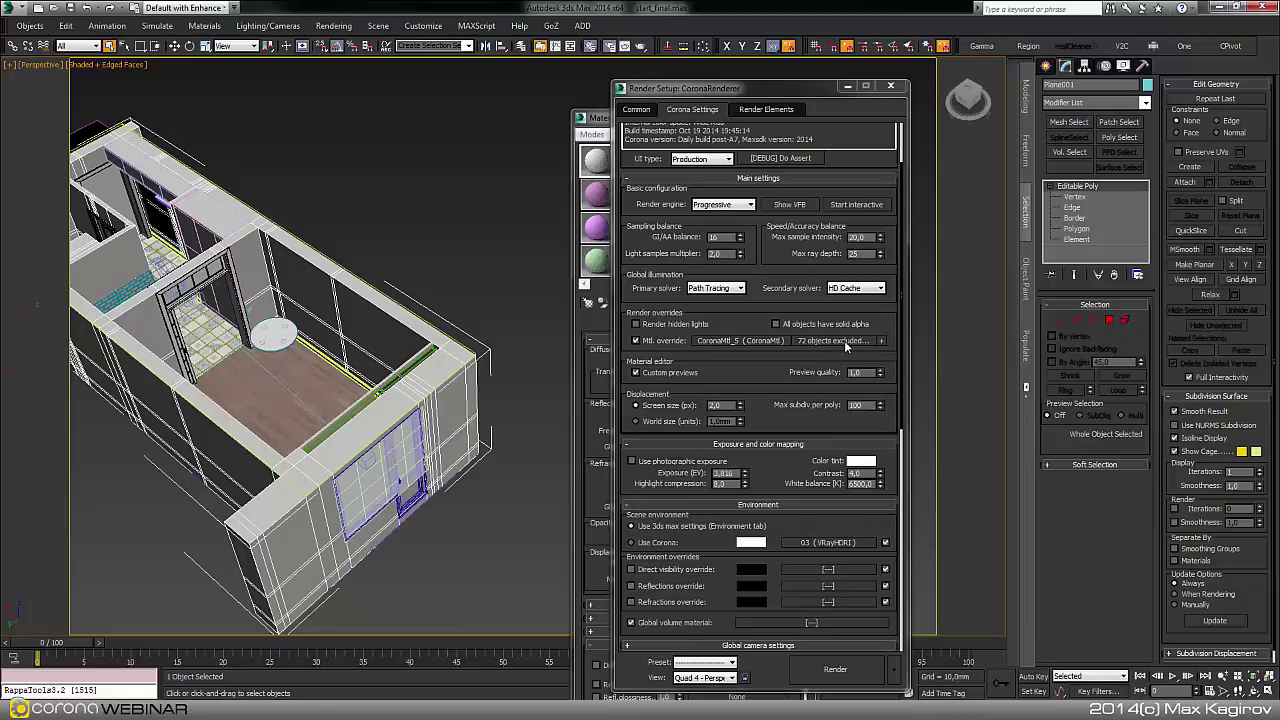
pyautogui.click(845, 341)
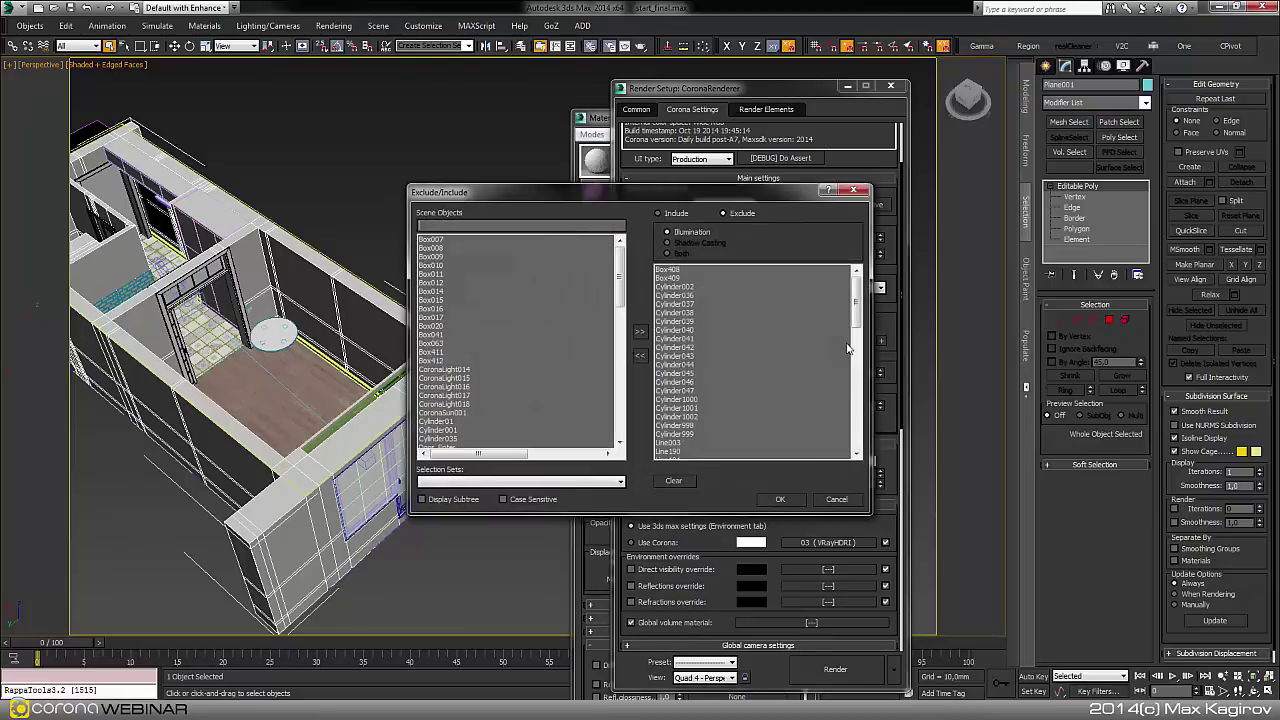
pyautogui.click(673, 481)
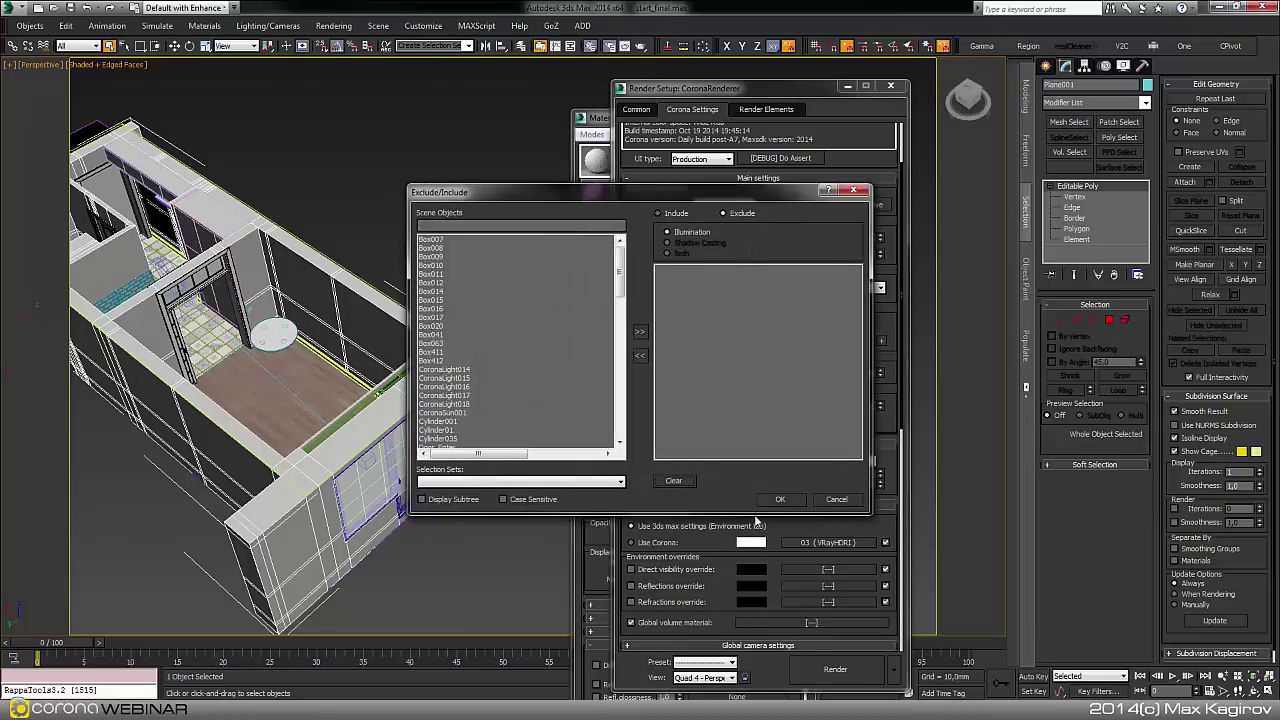
pyautogui.click(780, 499)
# Delete the Portal plane covering the window and balcony door on the outer wall.
pyautogui.scroll(5, 463, 485)
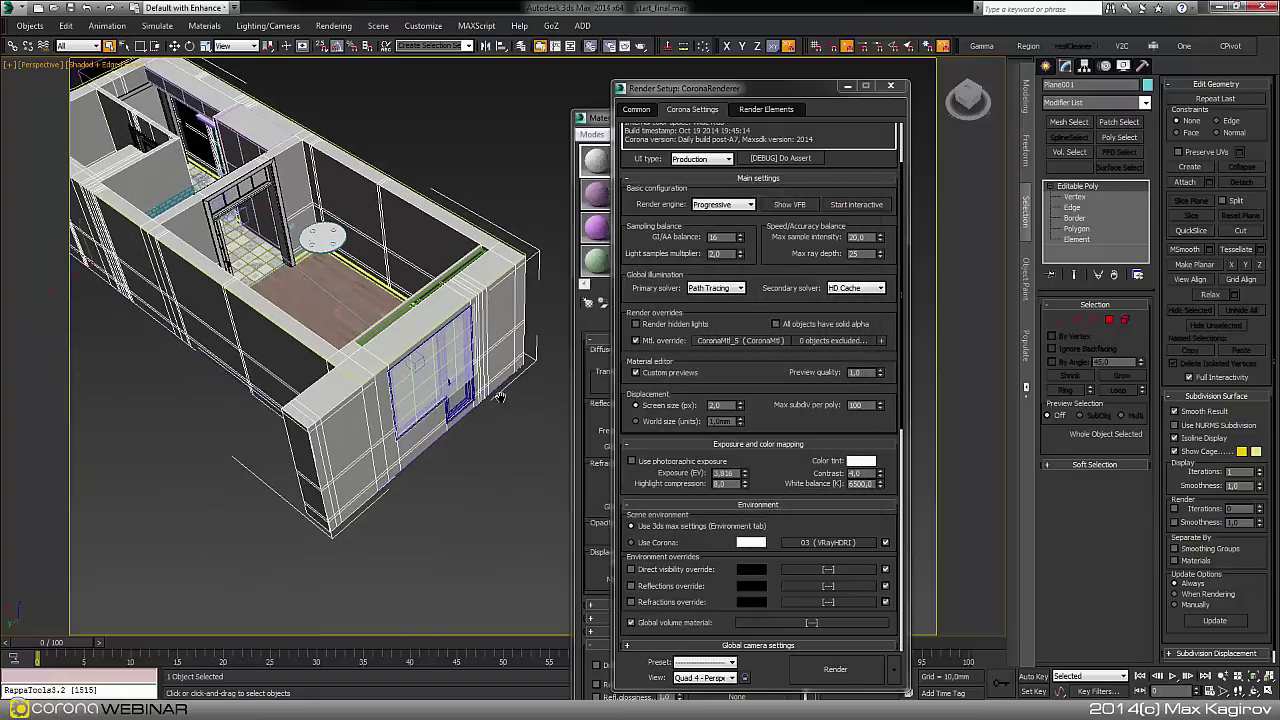
pyautogui.click(452, 383)
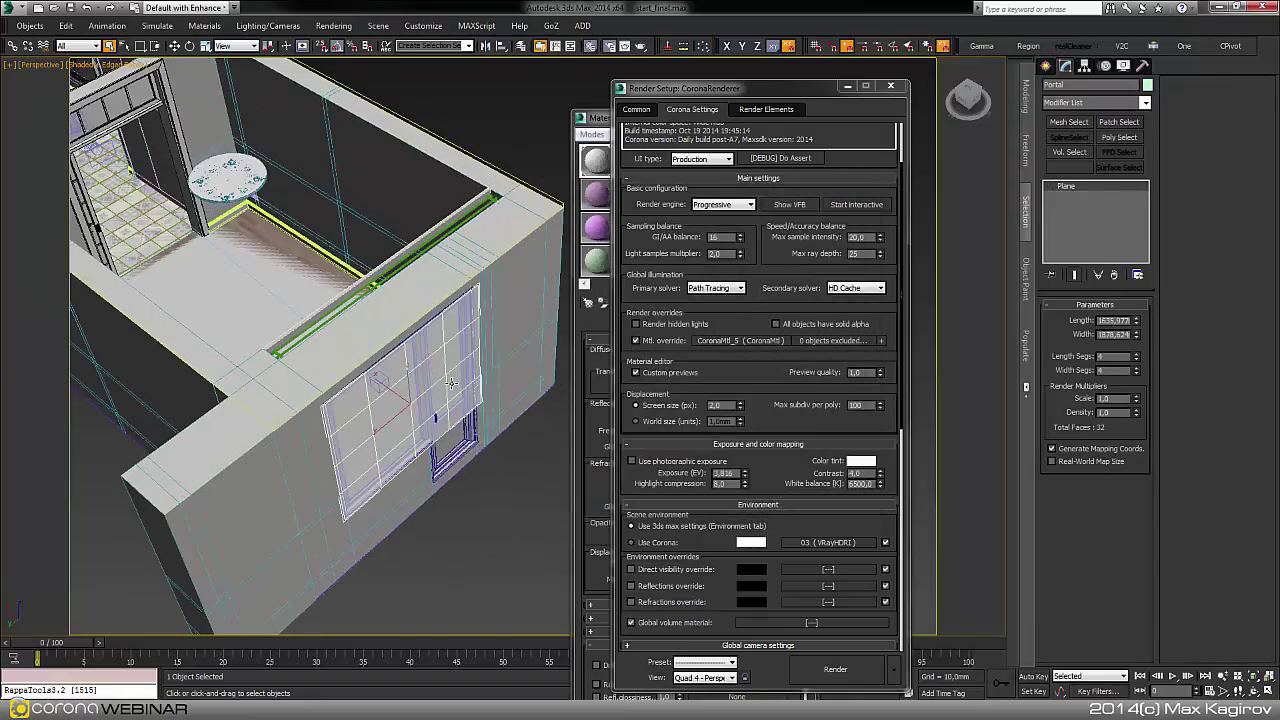
pyautogui.press('Delete')
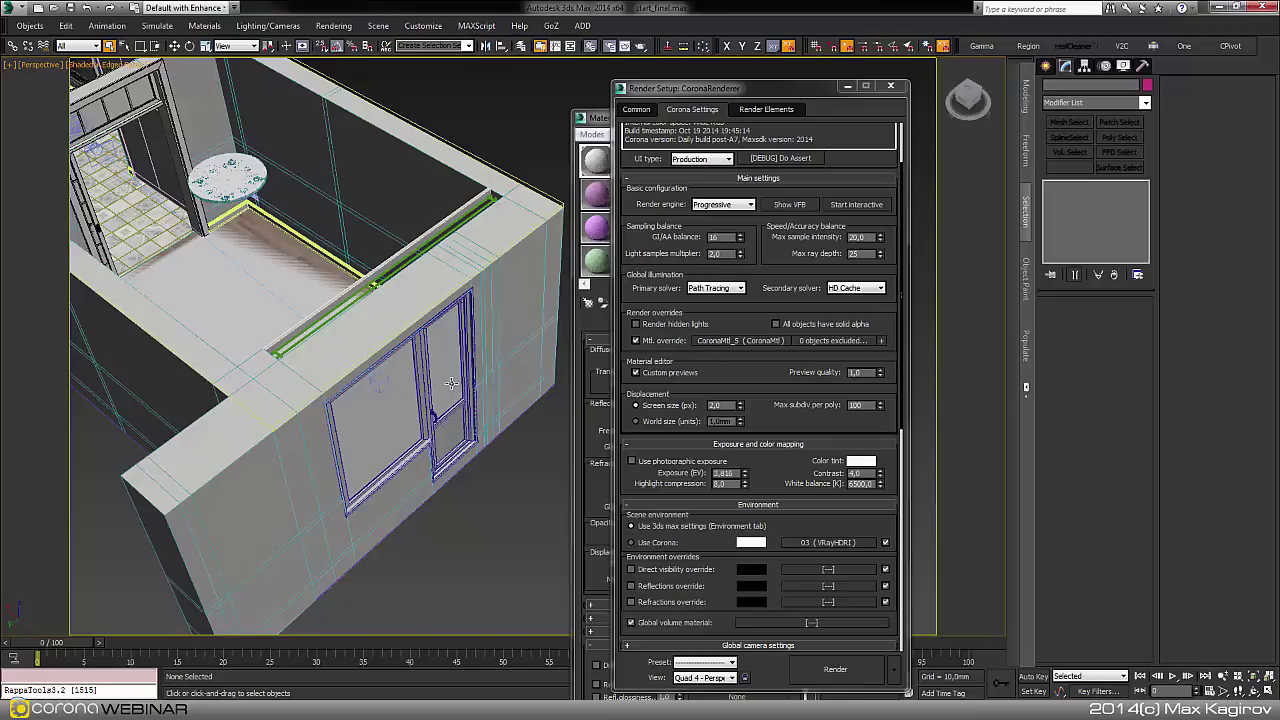
# Examine the window and balcony door opening from outside the apartment's end wall.
pyautogui.moveTo(451, 383); pyautogui.dragTo(429, 378, button='middle')
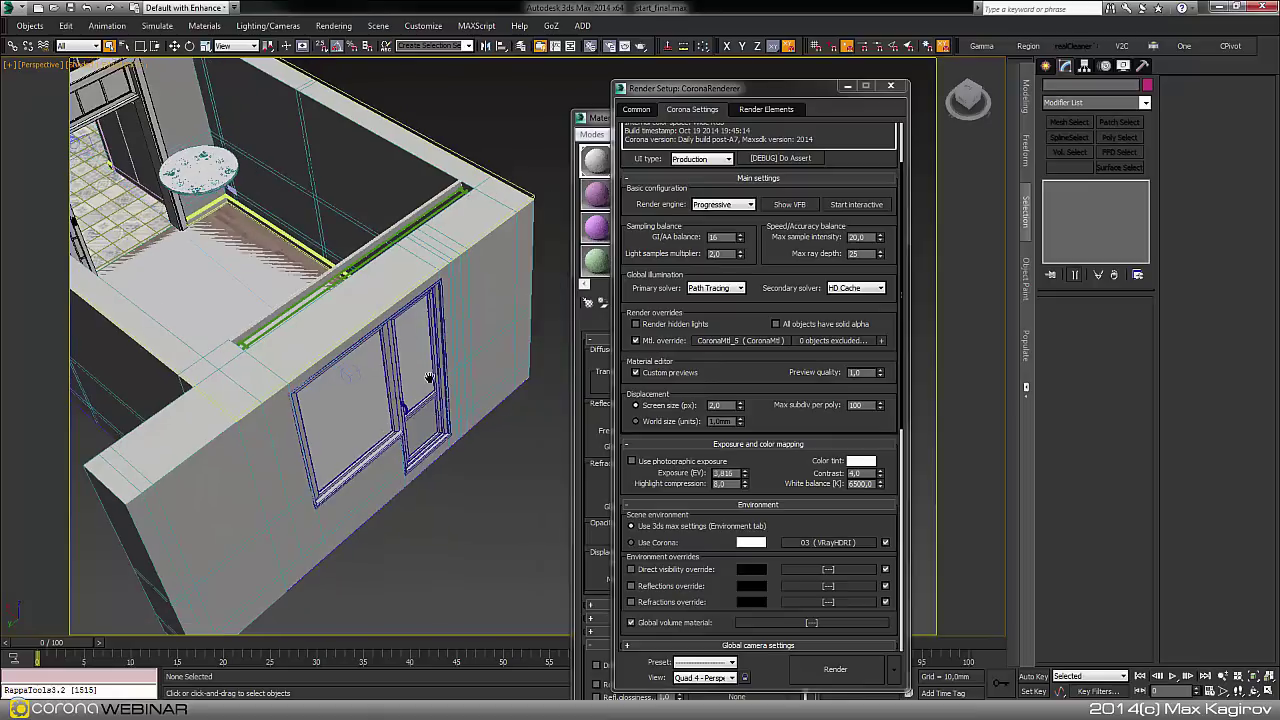
pyautogui.scroll(4, 416, 367)
pyautogui.scroll(-4, 463, 408)
pyautogui.keyDown('alt'); pyautogui.moveTo(484, 427); pyautogui.dragTo(480, 421, button='middle'); pyautogui.keyUp('alt')
pyautogui.scroll(-1, 479, 421)
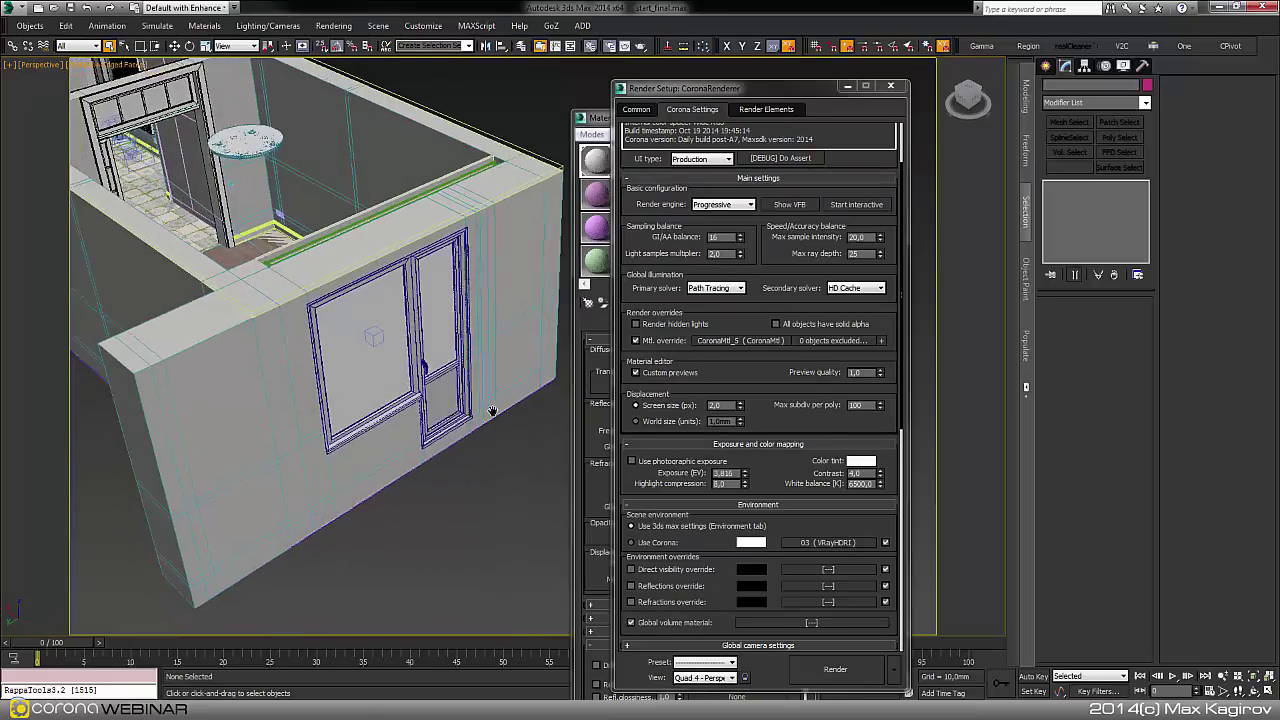
pyautogui.scroll(4, 449, 443)
pyautogui.scroll(-3, 456, 350)
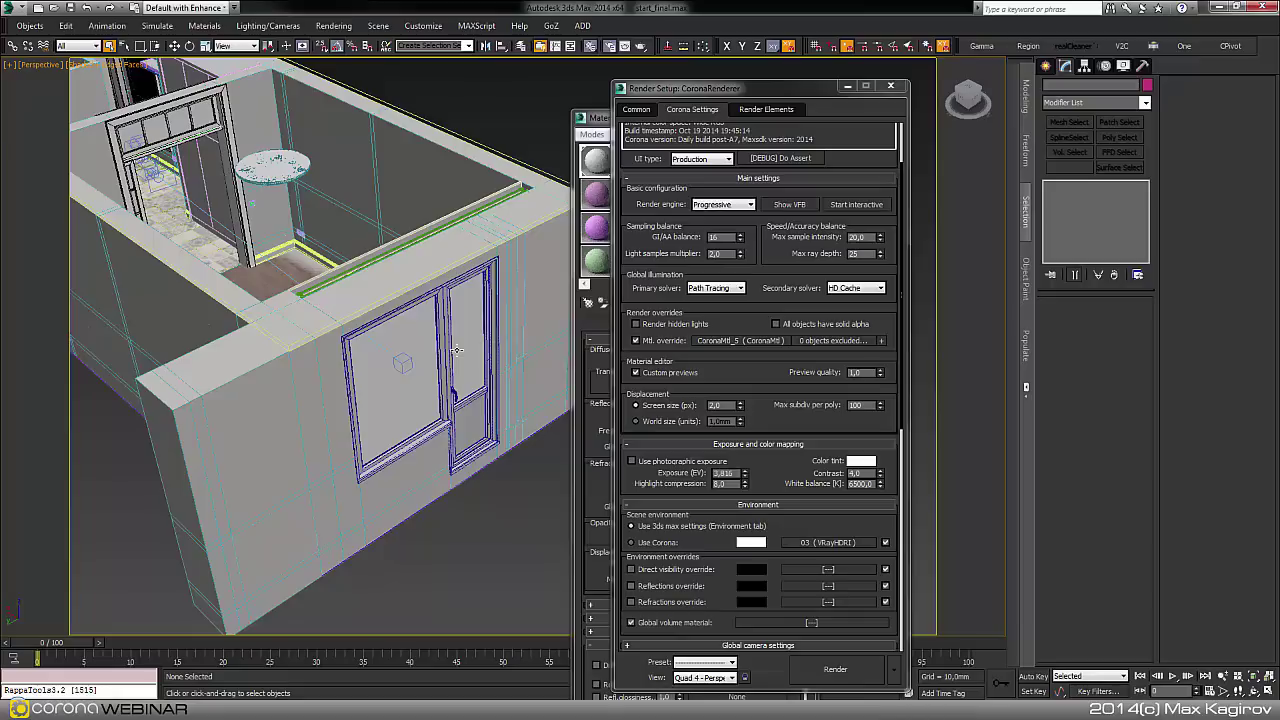
pyautogui.moveTo(456, 350); pyautogui.dragTo(478, 341, button='middle')
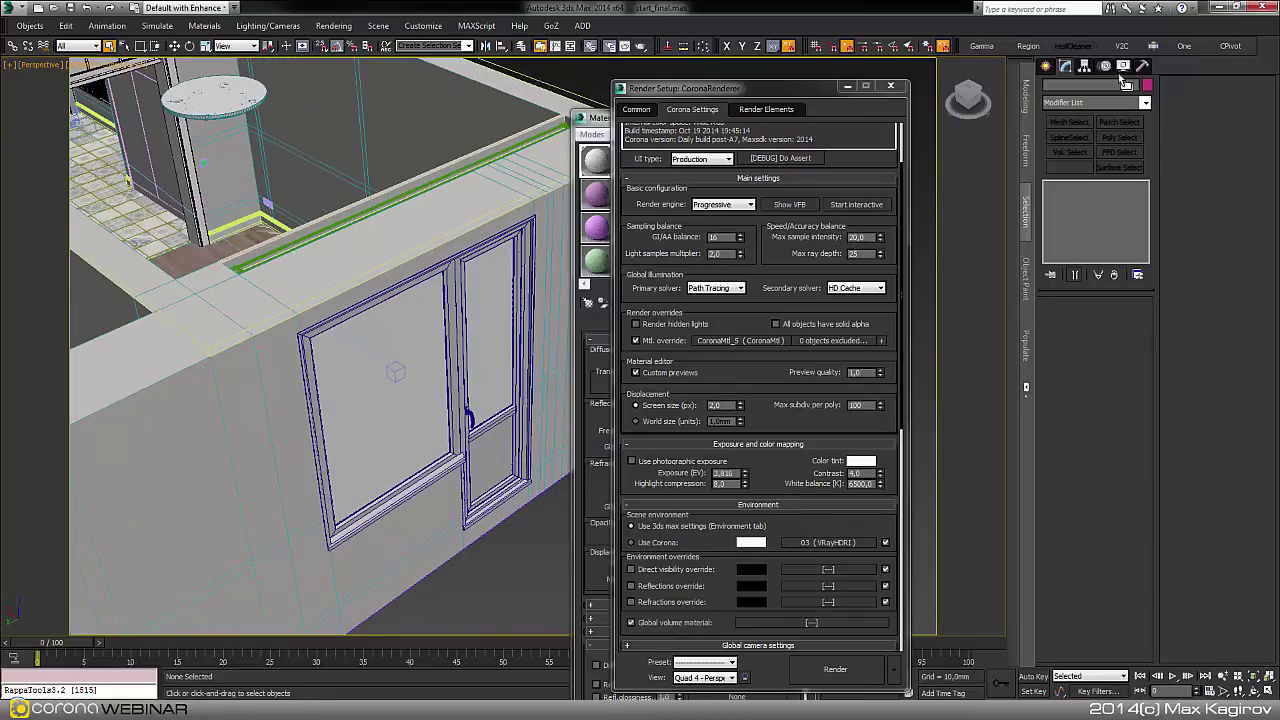
# Draw a plane with AutoGrid over the window and balcony door on the outer wall, about 1669 mm long and 1872 mm wide.
pyautogui.click(1047, 66)
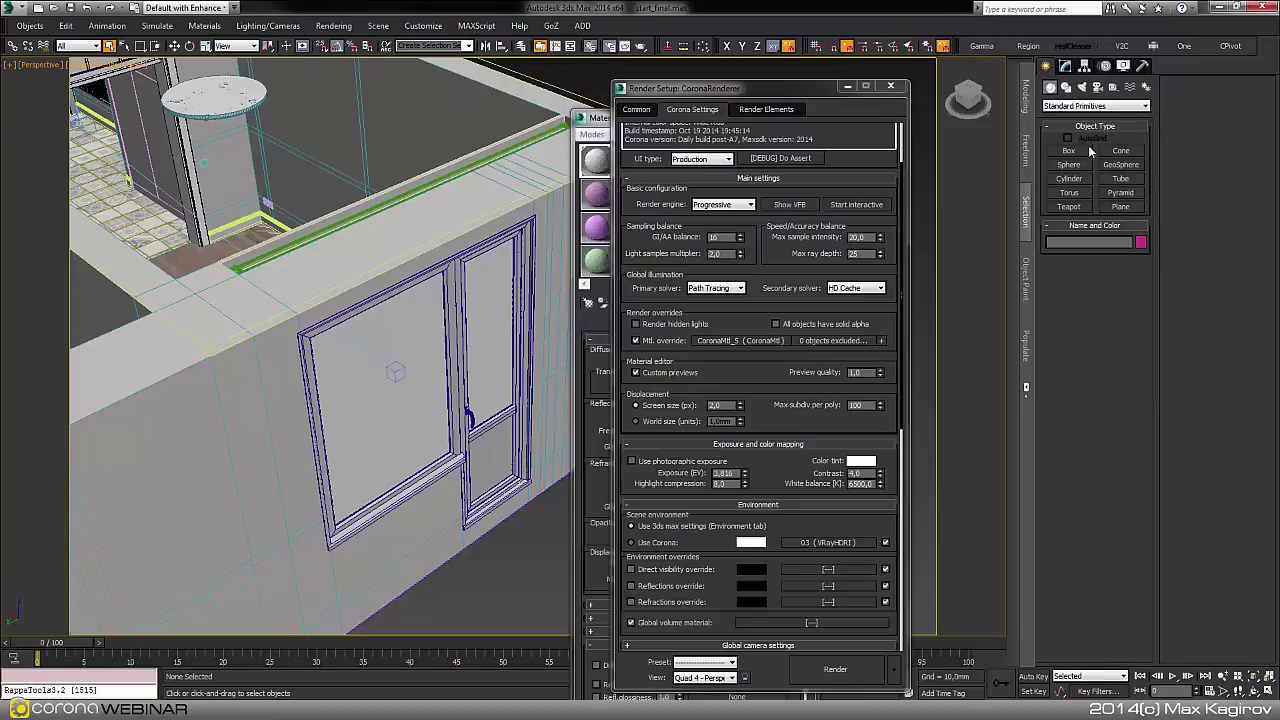
pyautogui.click(1121, 207)
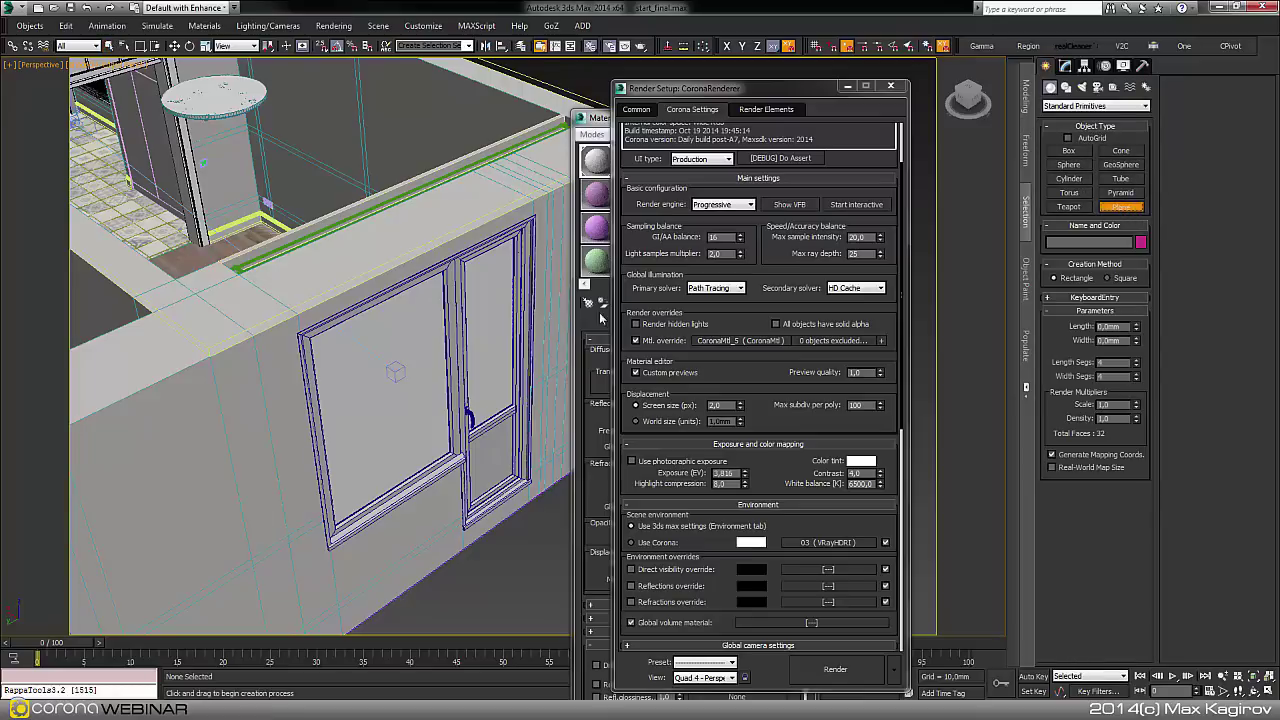
pyautogui.keyDown('alt'); pyautogui.moveTo(480, 350); pyautogui.dragTo(476, 348, button='middle'); pyautogui.keyUp('alt')
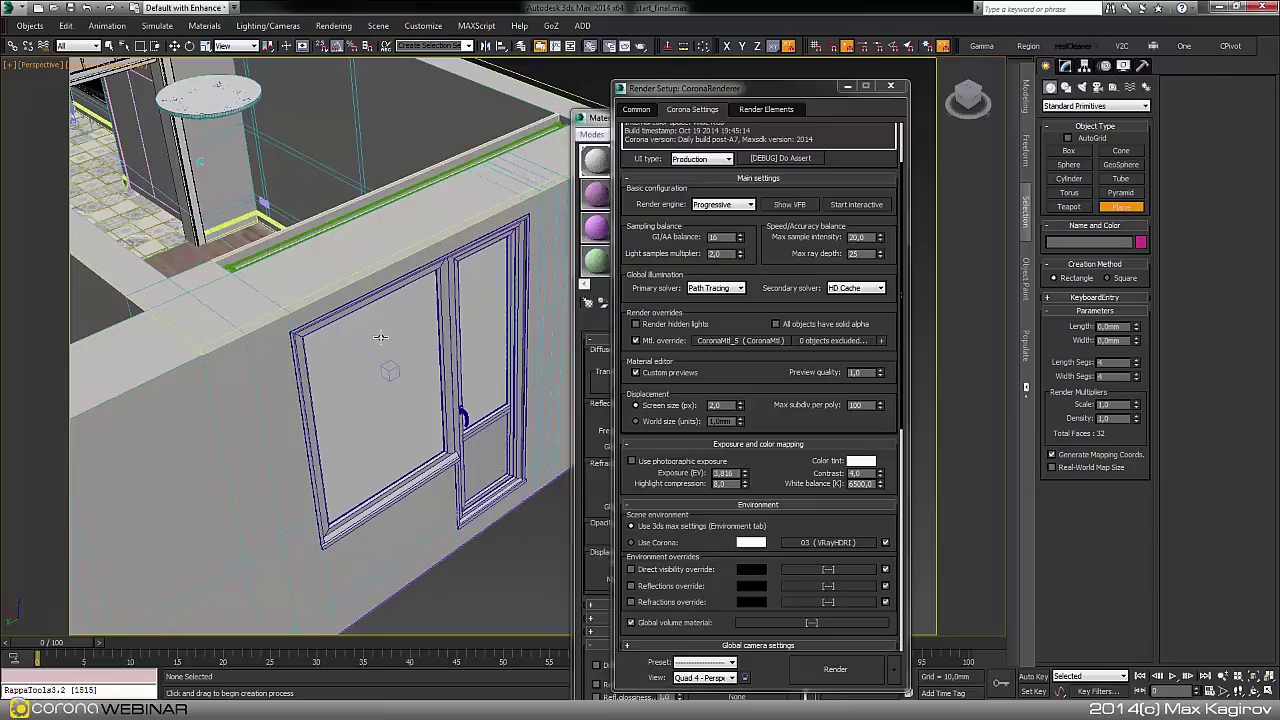
pyautogui.moveTo(381, 336); pyautogui.dragTo(350, 315, button='middle')
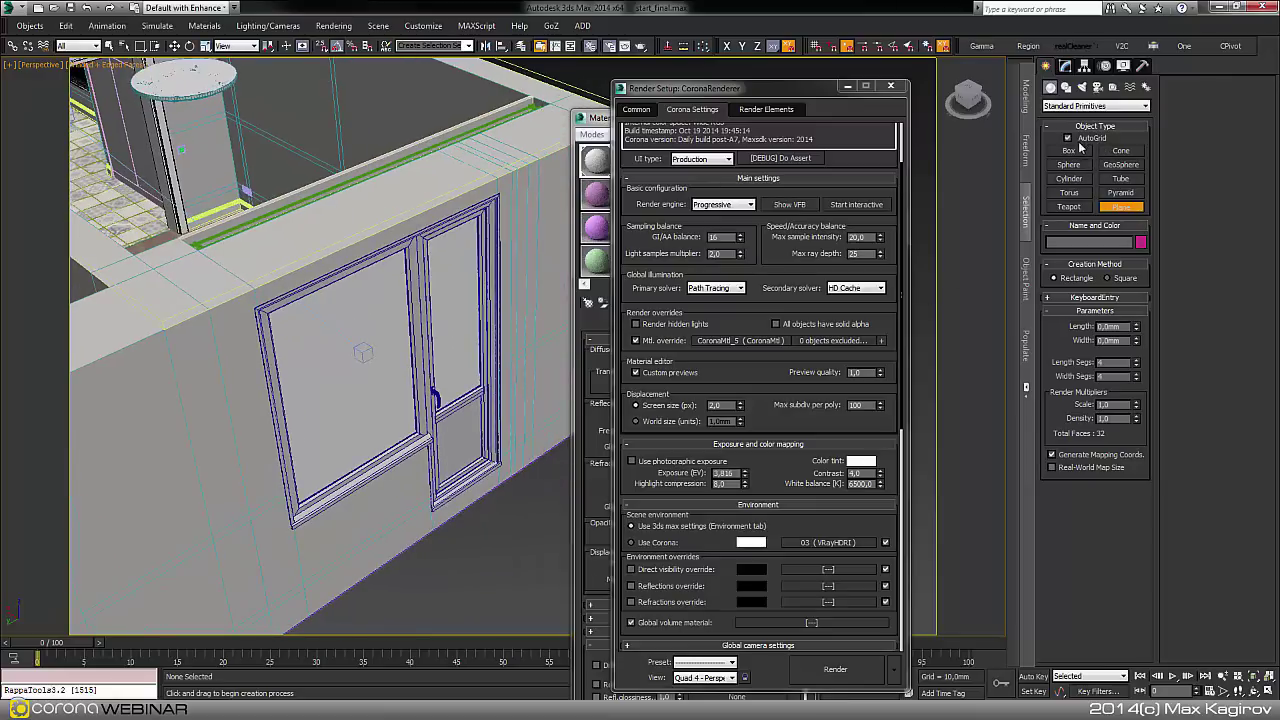
pyautogui.moveTo(505, 192); pyautogui.dragTo(288, 532)
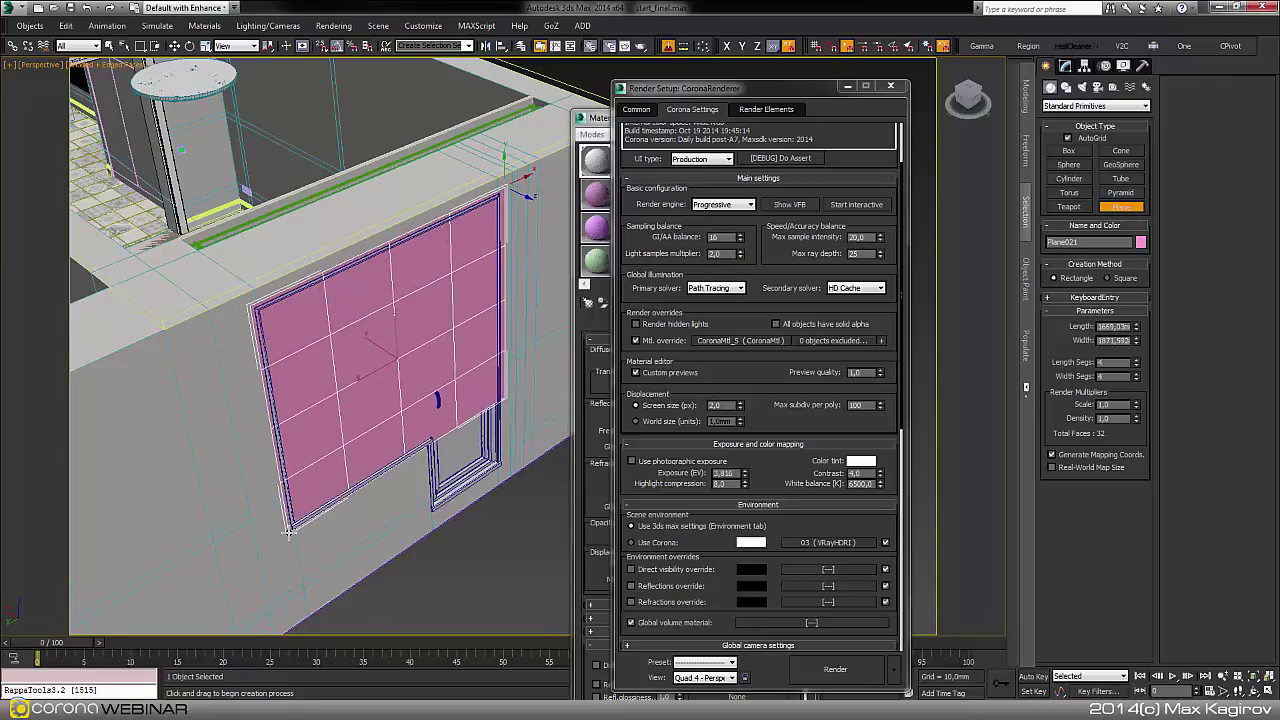
pyautogui.rightClick(368, 511)
# Move the Render Setup and Material Editor windows off the plane and close both.
pyautogui.scroll(5, 368, 420)
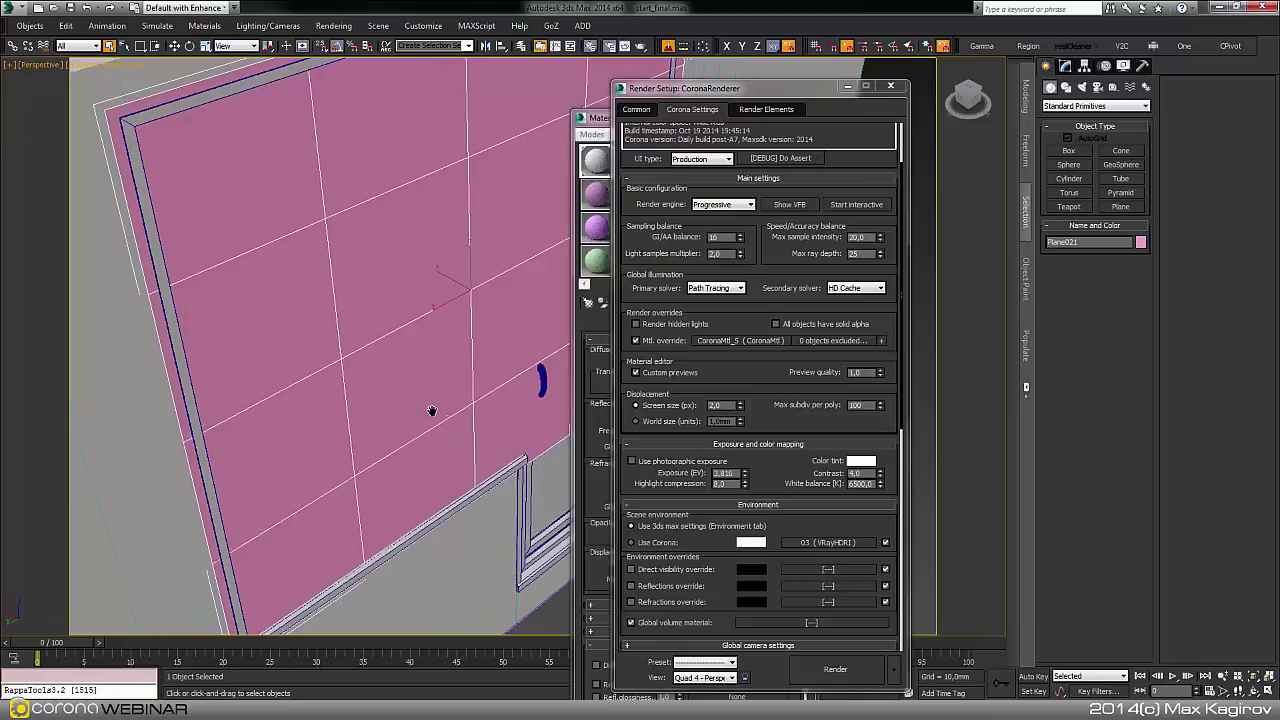
pyautogui.scroll(-1, 432, 410)
pyautogui.press('w')
pyautogui.scroll(-1, 430, 408)
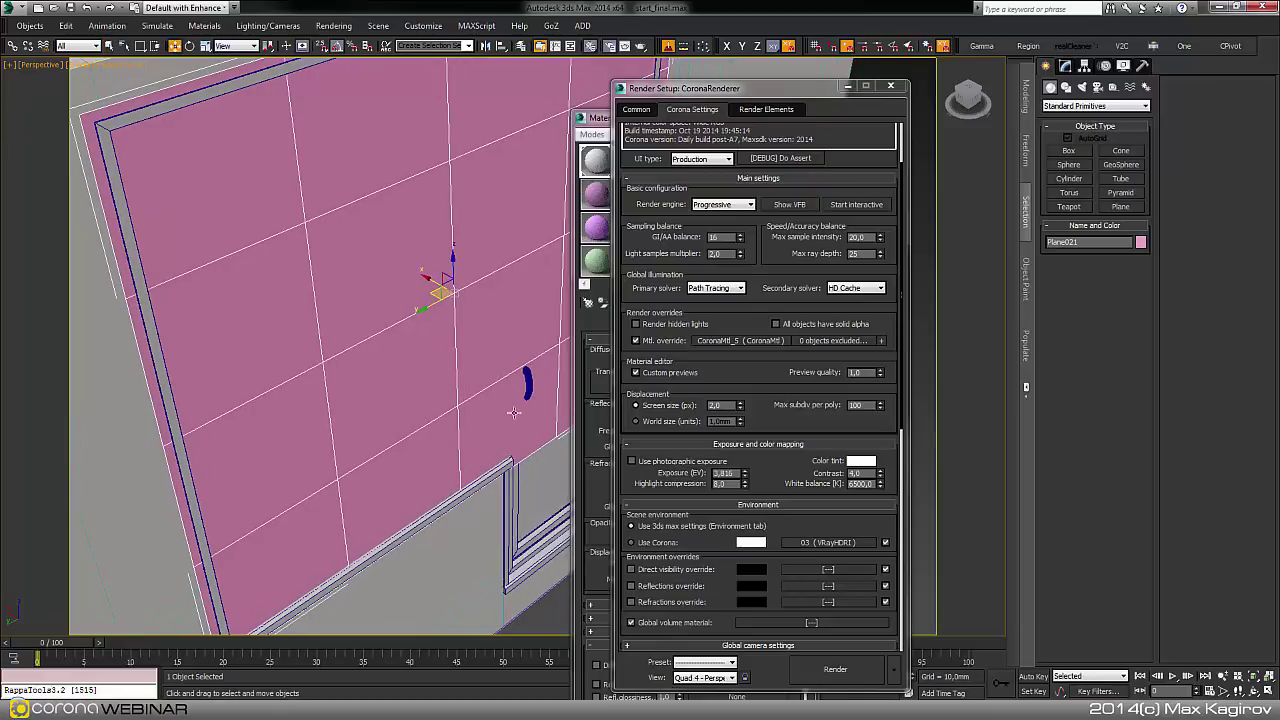
pyautogui.moveTo(600, 120); pyautogui.dragTo(815, 95)
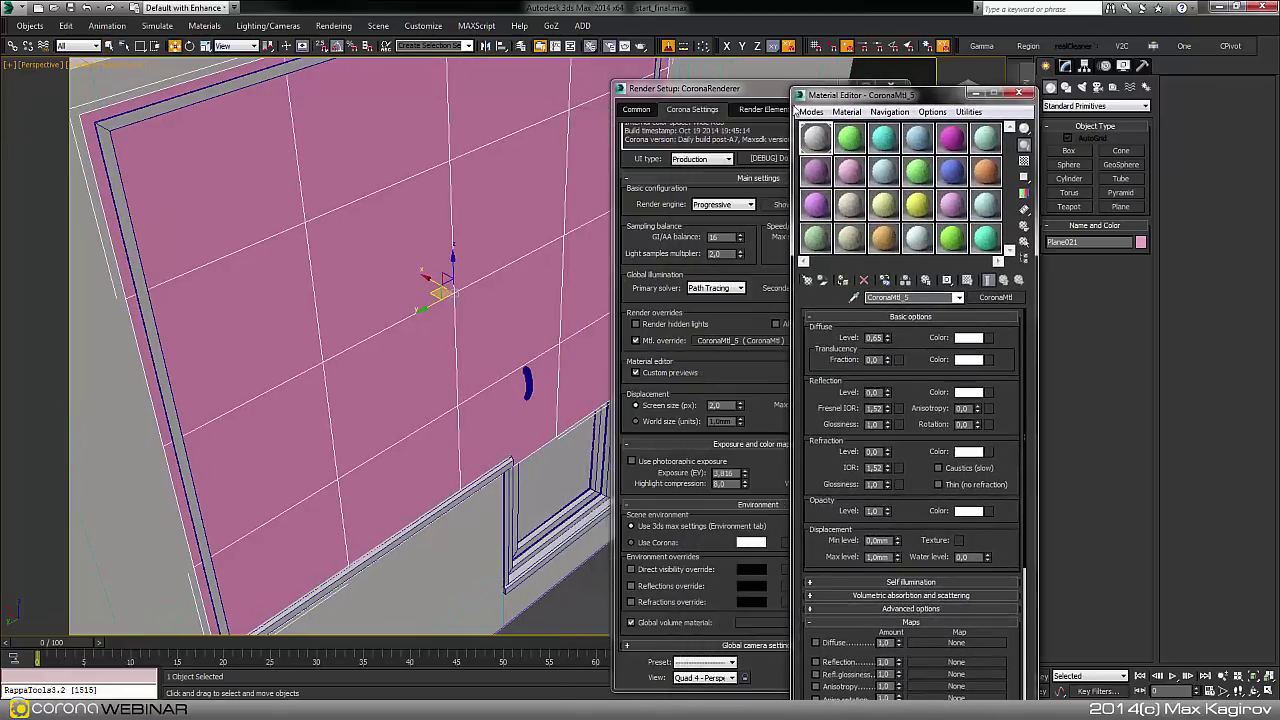
pyautogui.moveTo(712, 92); pyautogui.dragTo(288, 62)
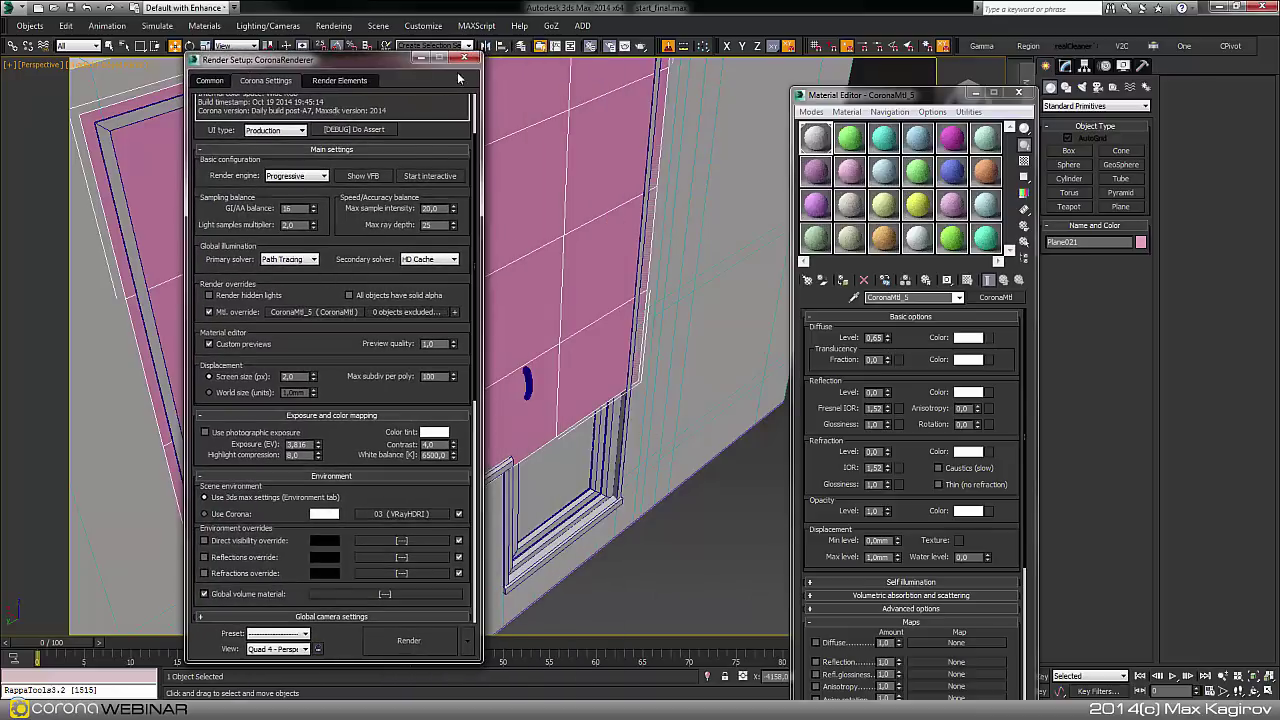
pyautogui.click(469, 59)
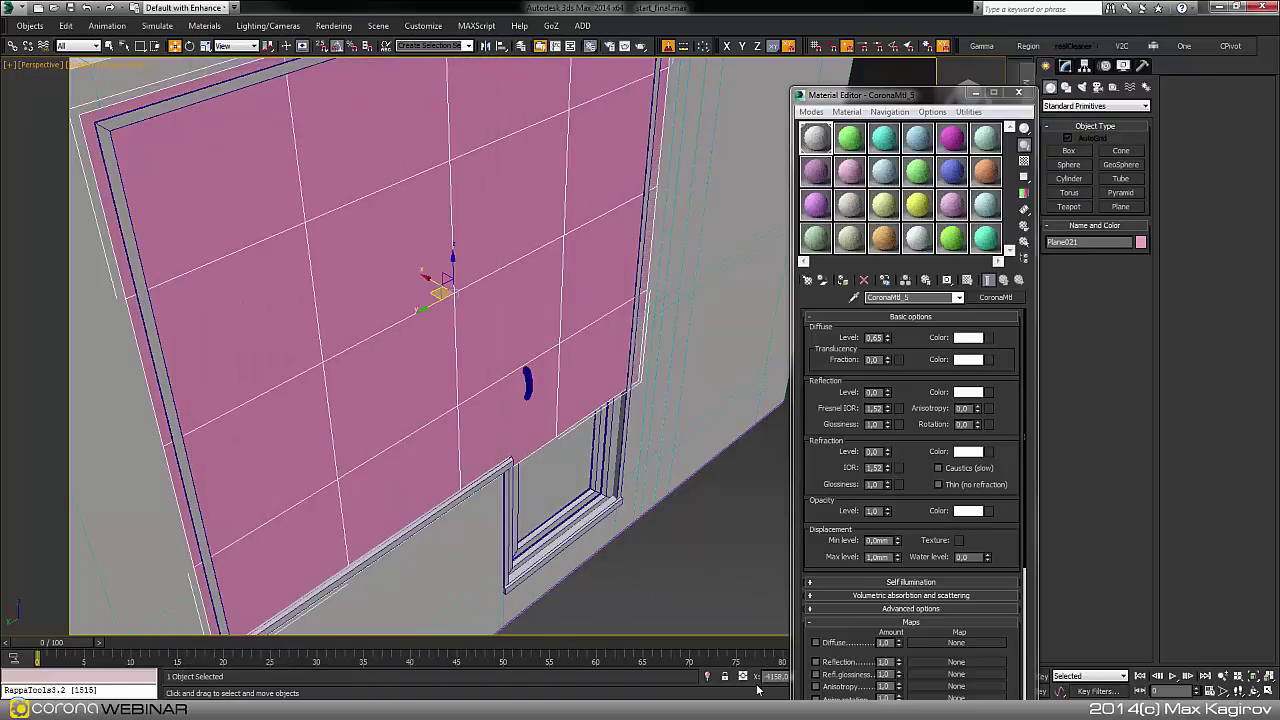
pyautogui.click(1017, 92)
# Offset the new plane by -10 mm along X, away from the outer wall.
pyautogui.click(742, 676)
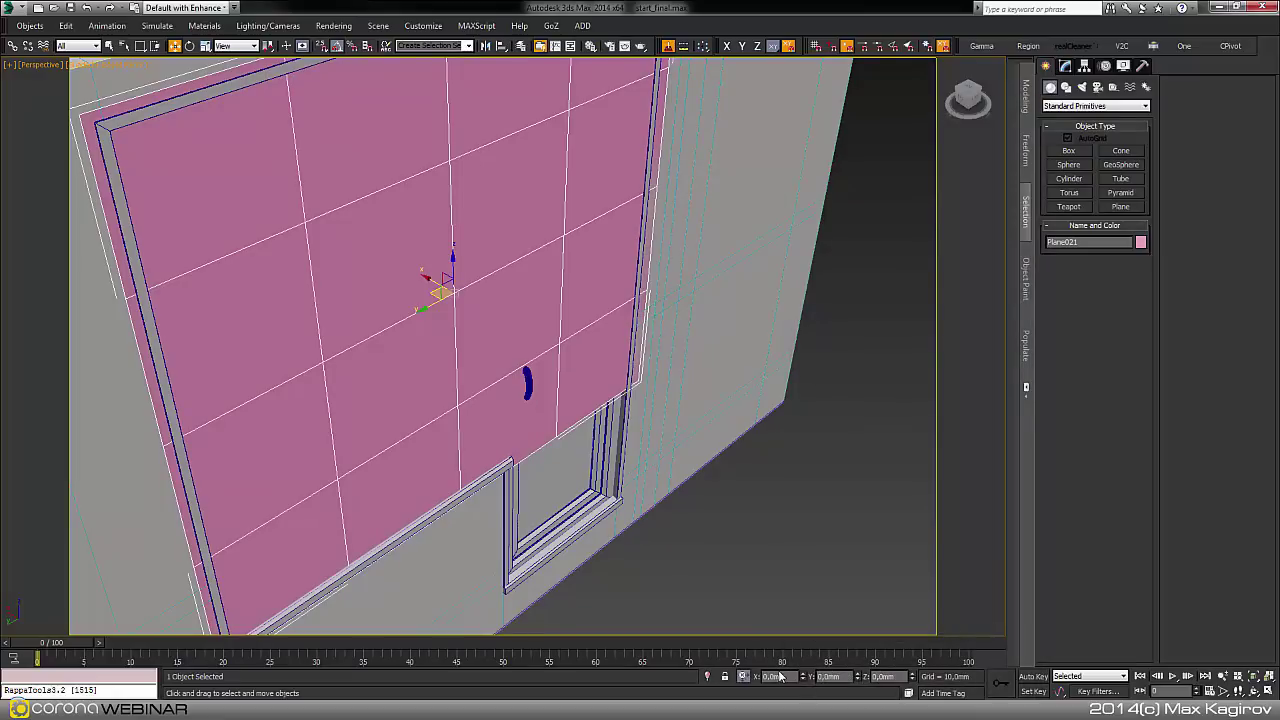
pyautogui.doubleClick(775, 676)
pyautogui.write('-10')
pyautogui.press('Return')
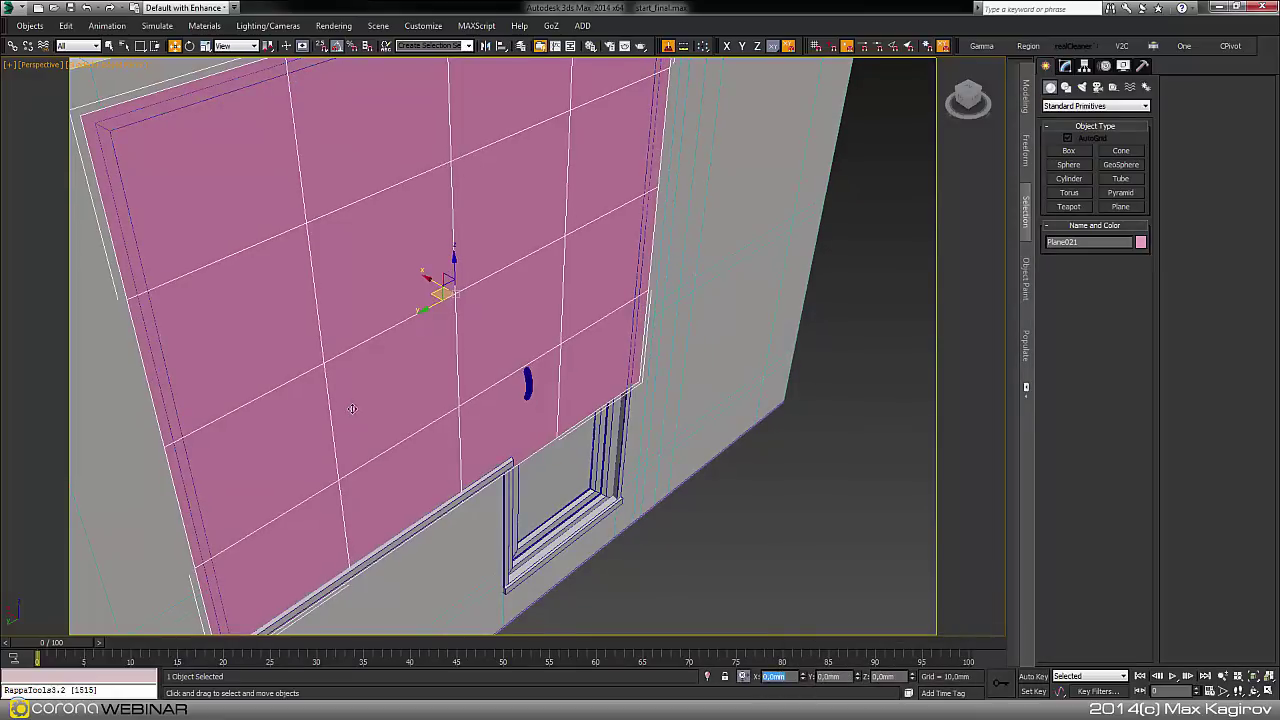
pyautogui.keyDown('alt'); pyautogui.moveTo(352, 408); pyautogui.dragTo(367, 418, button='middle'); pyautogui.keyUp('alt')
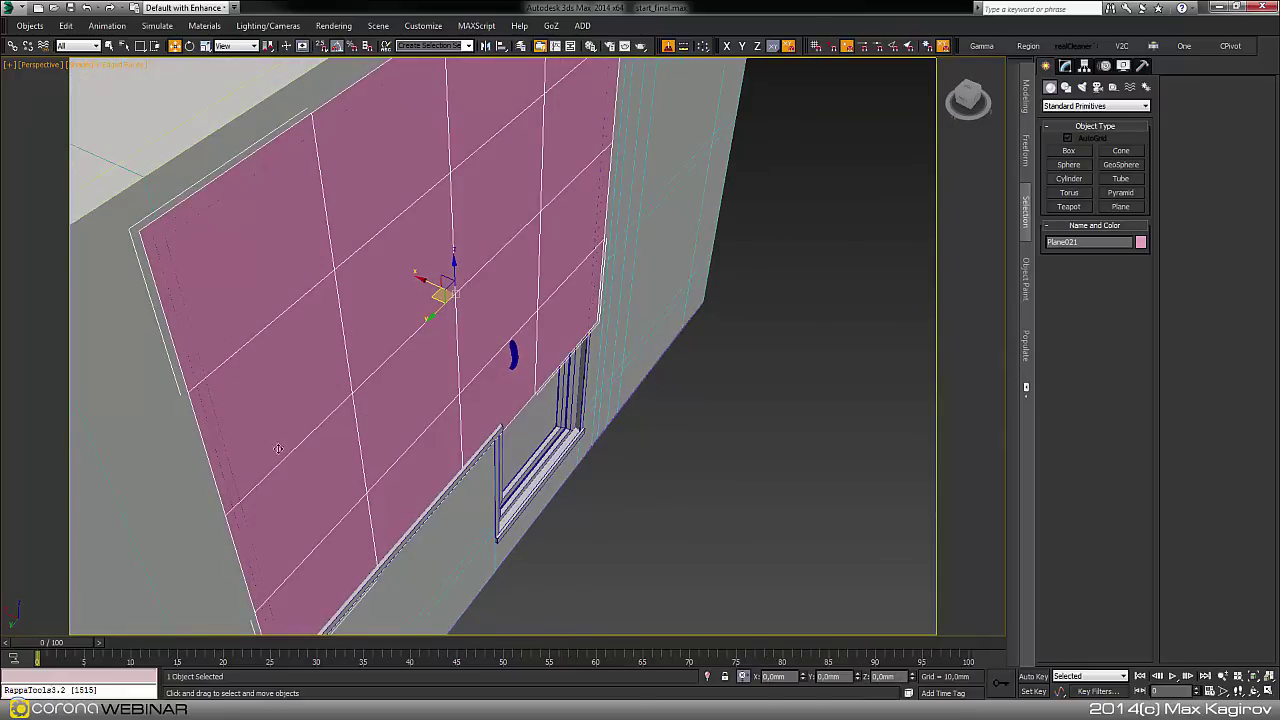
pyautogui.scroll(-5, 570, 365)
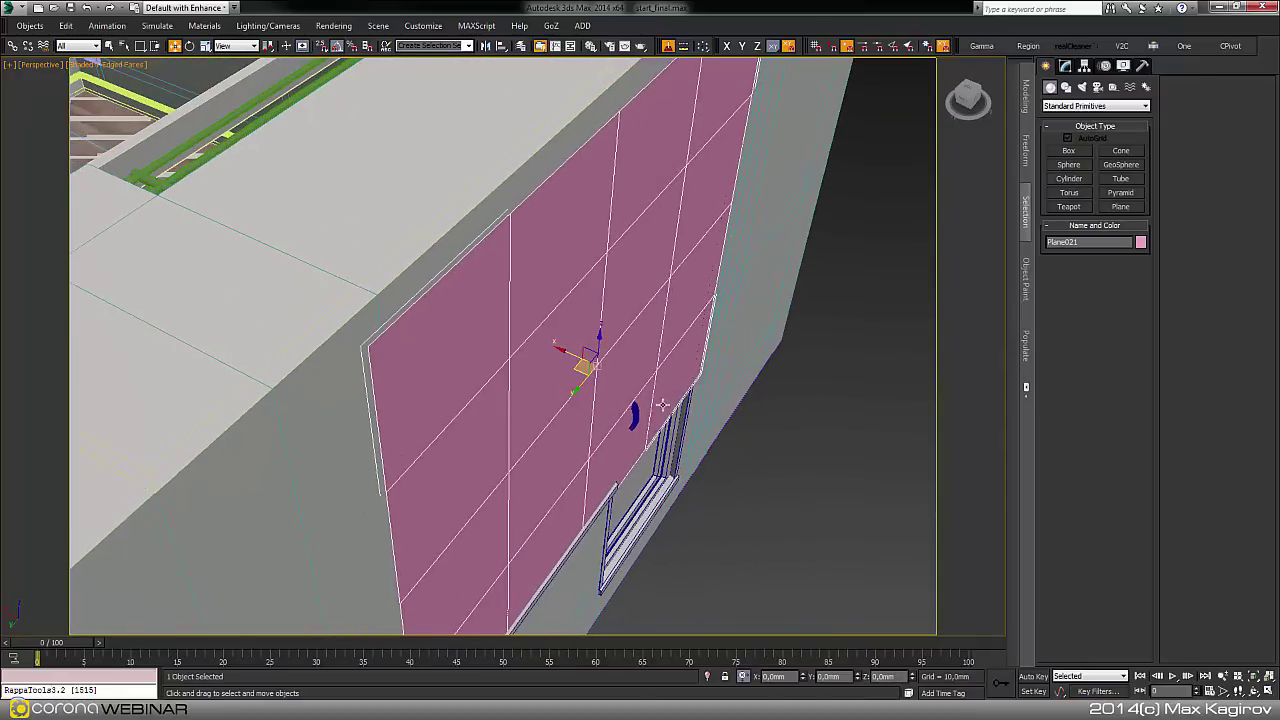
pyautogui.scroll(5, 612, 424)
pyautogui.keyDown('alt'); pyautogui.moveTo(604, 422); pyautogui.dragTo(565, 483, button='middle'); pyautogui.keyUp('alt')
pyautogui.scroll(-5, 614, 448)
pyautogui.scroll(4, 565, 483)
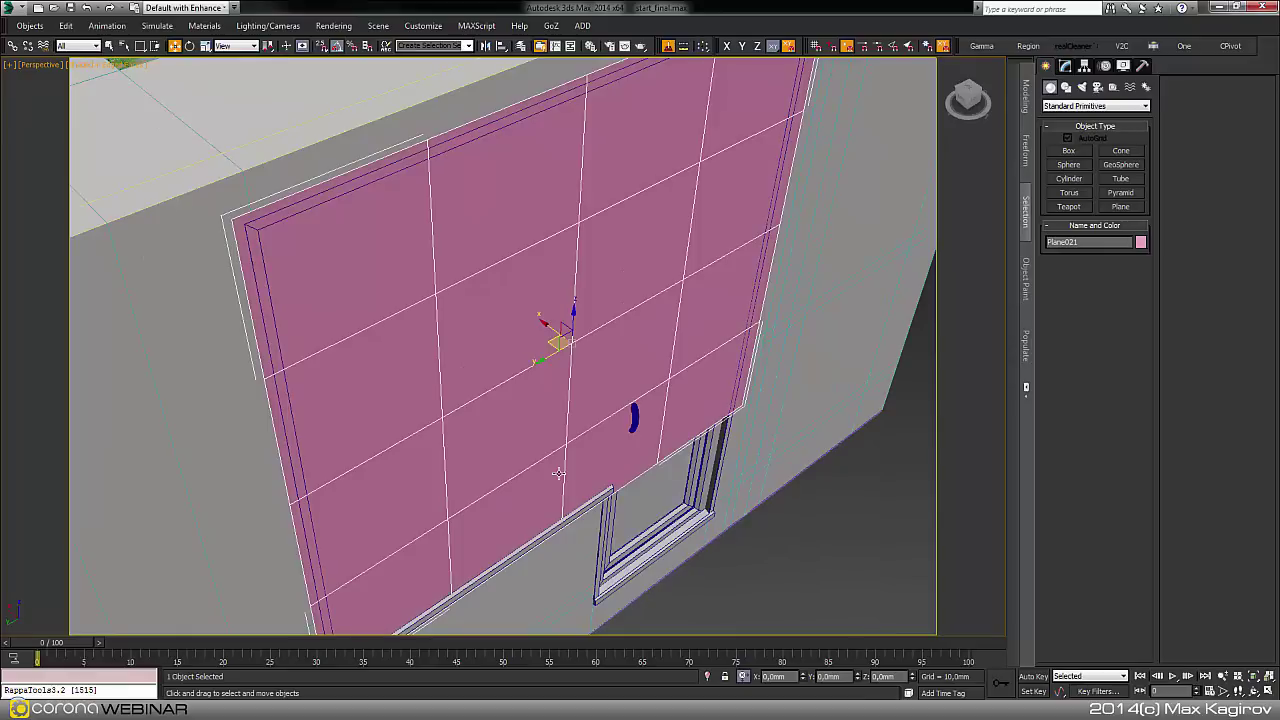
# Rename the purple CoronaMtl_7 sample material as портал.
pyautogui.press('m')
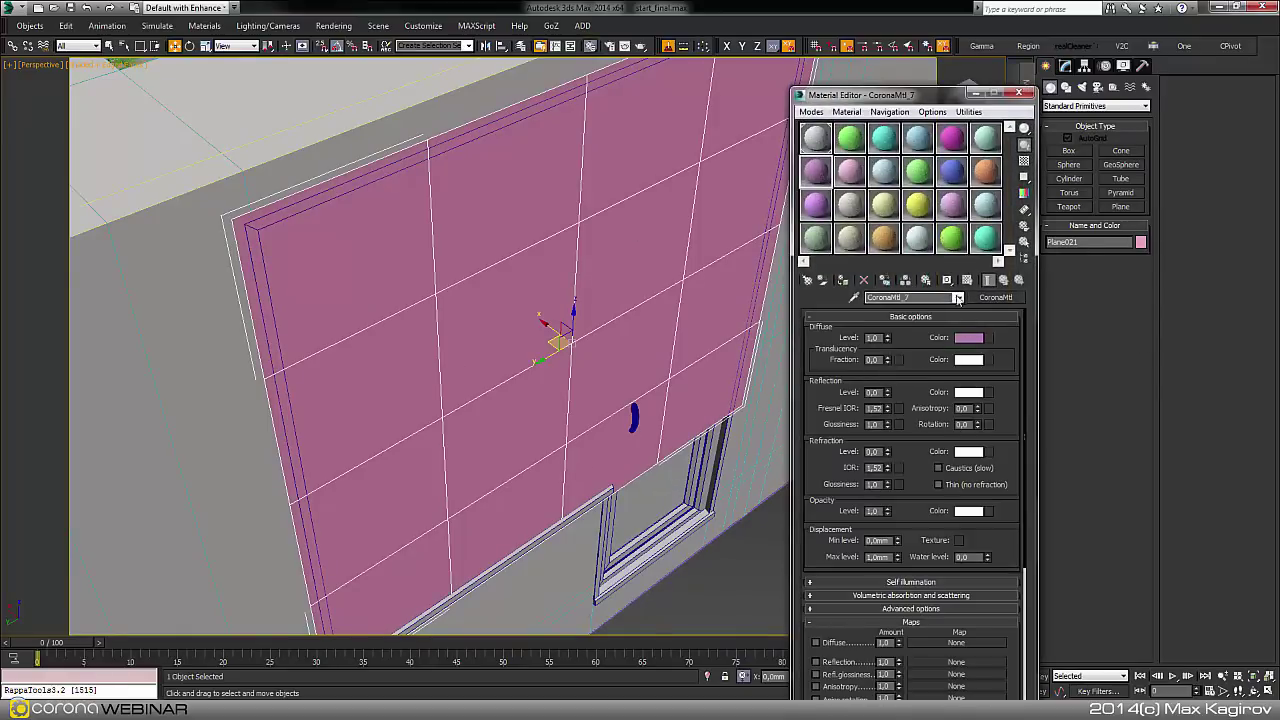
pyautogui.write('шш')
pyautogui.press('Return')
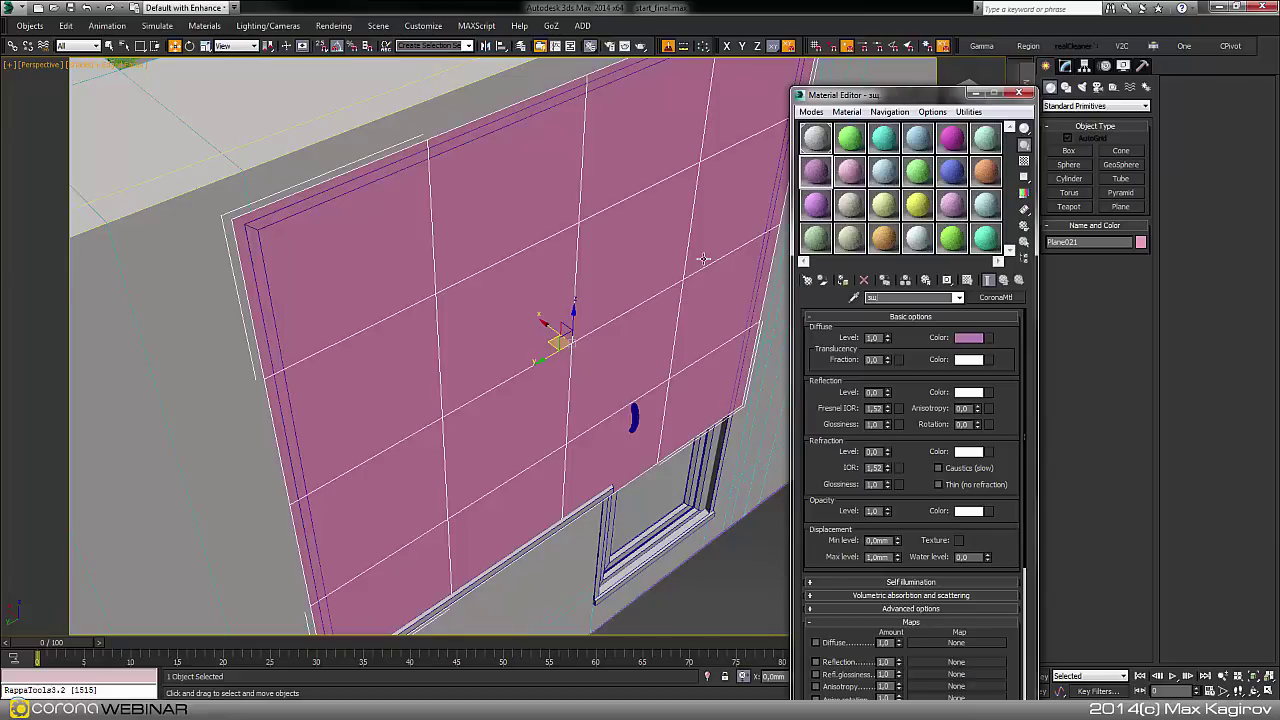
pyautogui.press('BackSpace')
pyautogui.press('BackSpace')
pyautogui.write('портал')
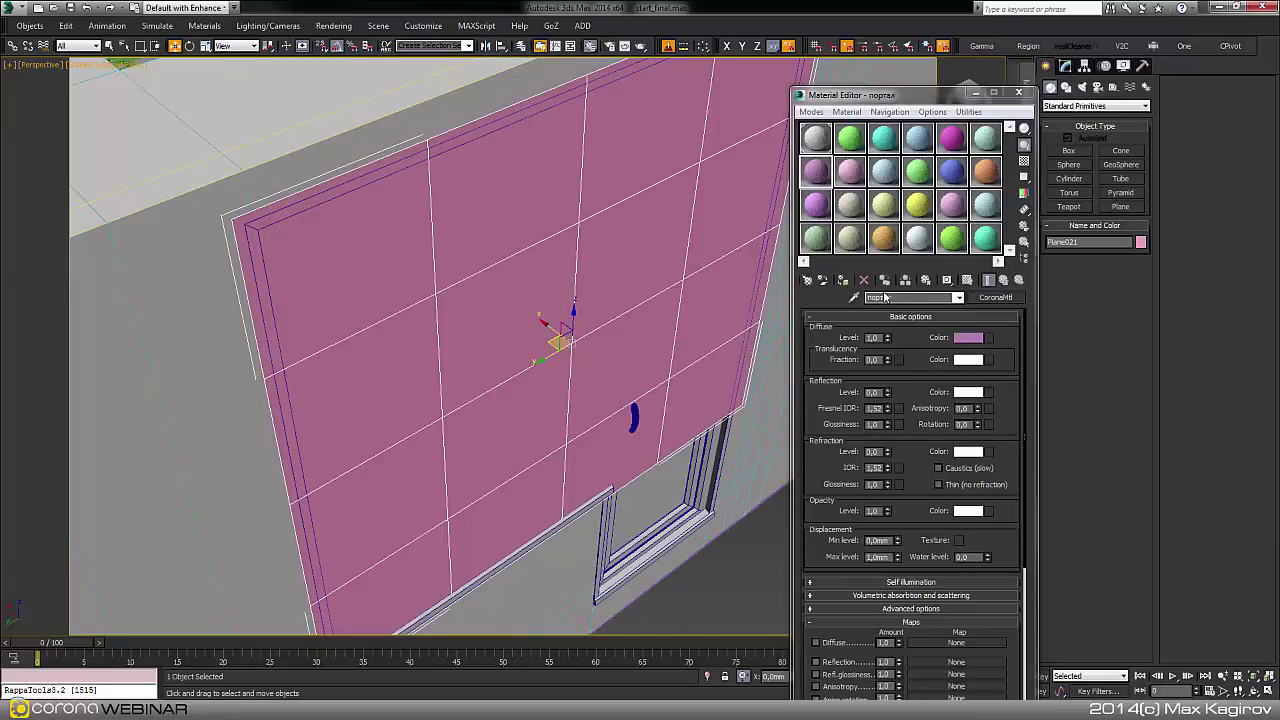
# Change the портал material's type to CoronaPortalMtl and assign it to the plane over the window.
pyautogui.click(995, 297)
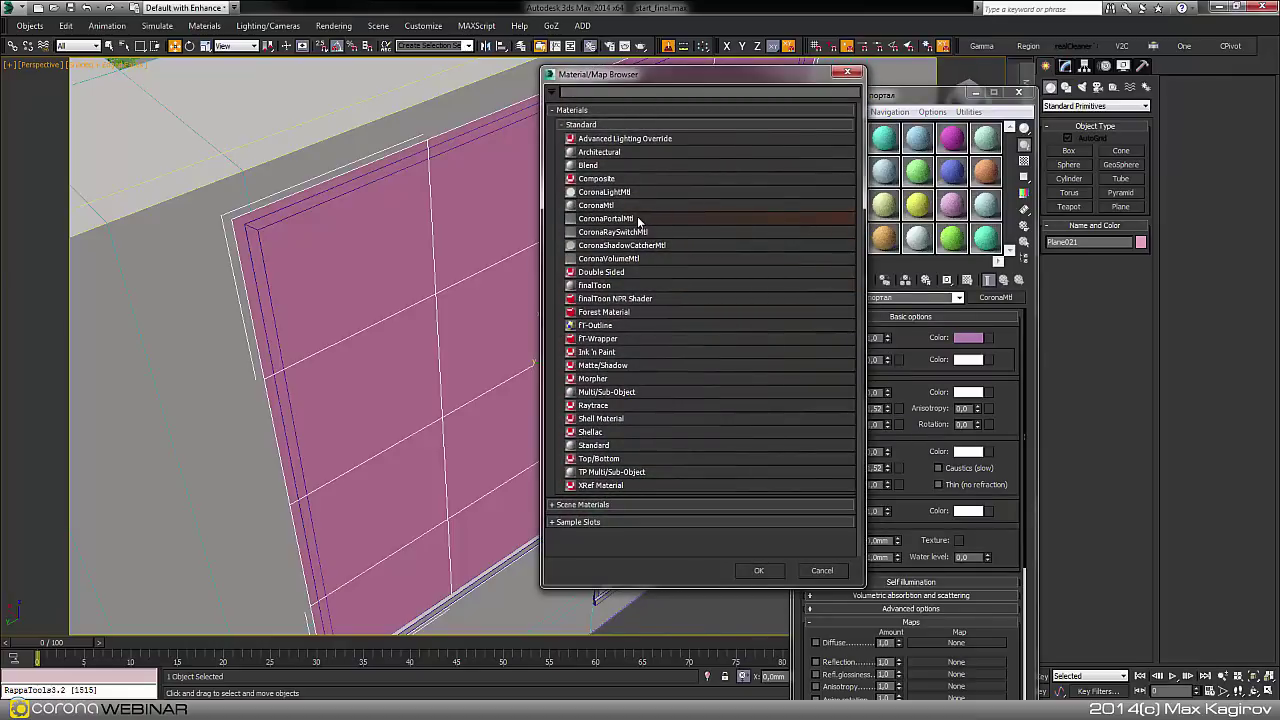
pyautogui.doubleClick(638, 219)
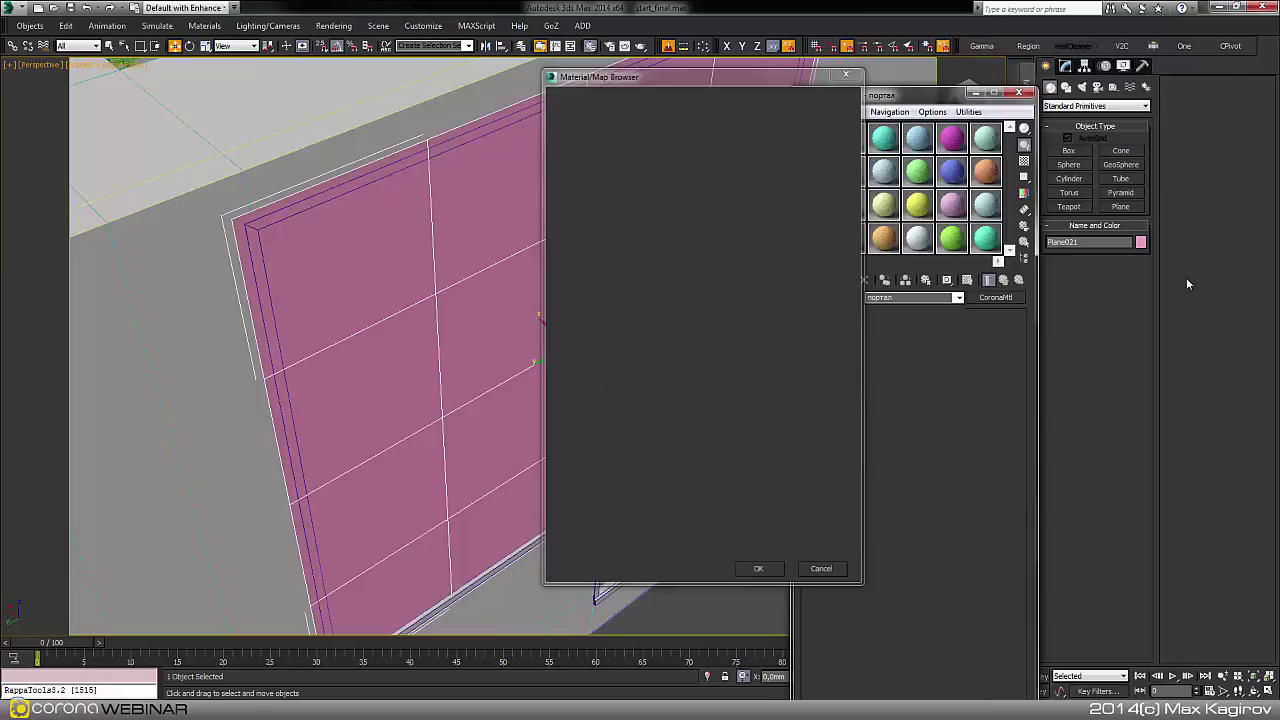
pyautogui.click(768, 568)
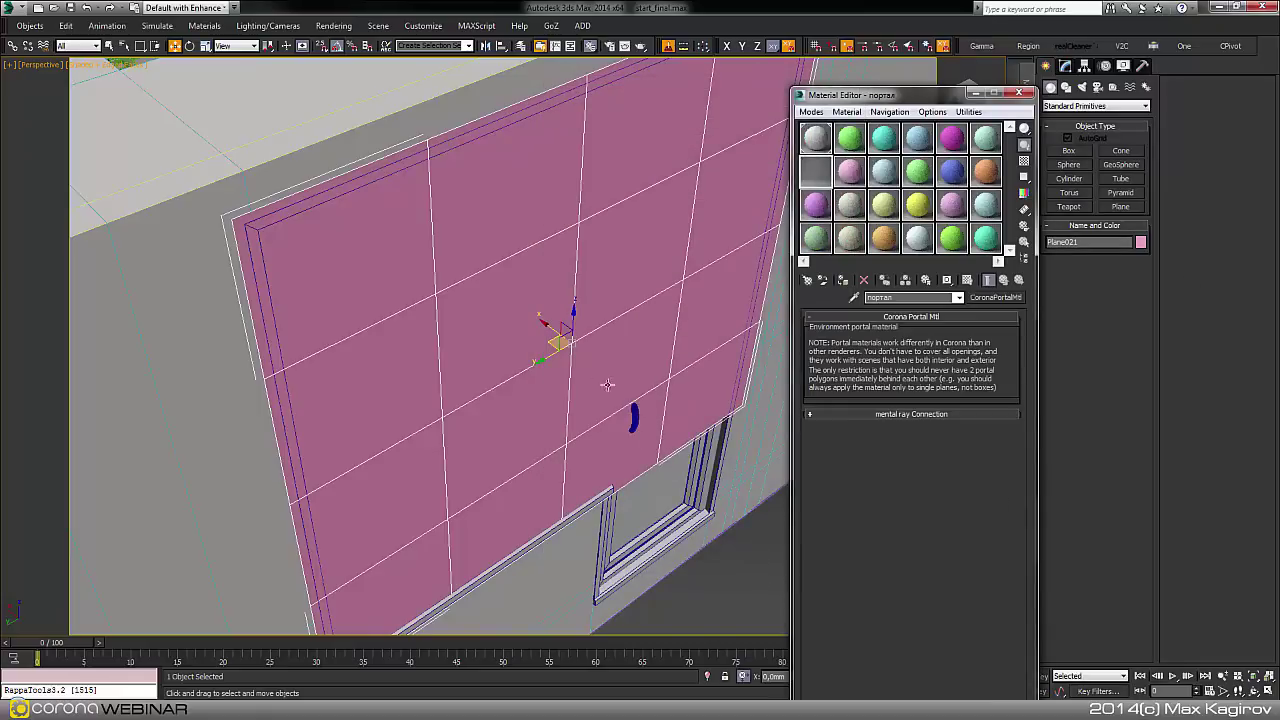
pyautogui.click(843, 281)
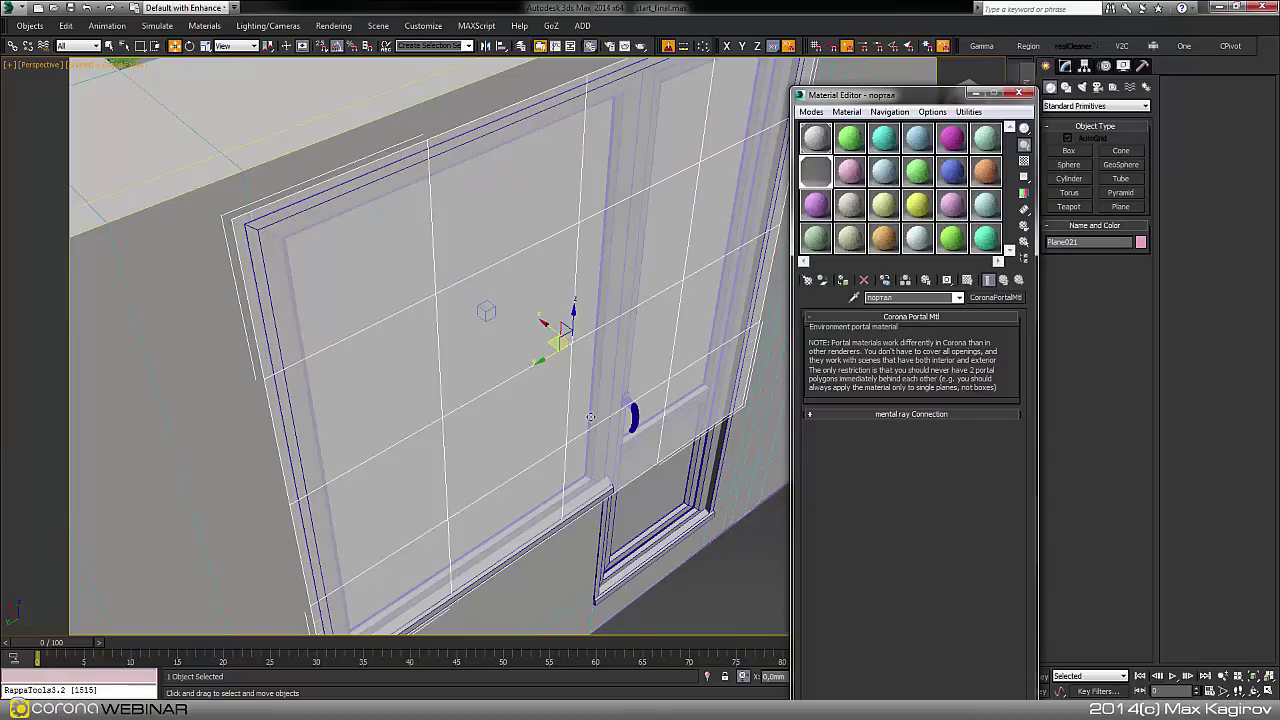
# Rename the plane covering the window and balcony door as портал.
pyautogui.moveTo(636, 432); pyautogui.dragTo(450, 452, button='middle')
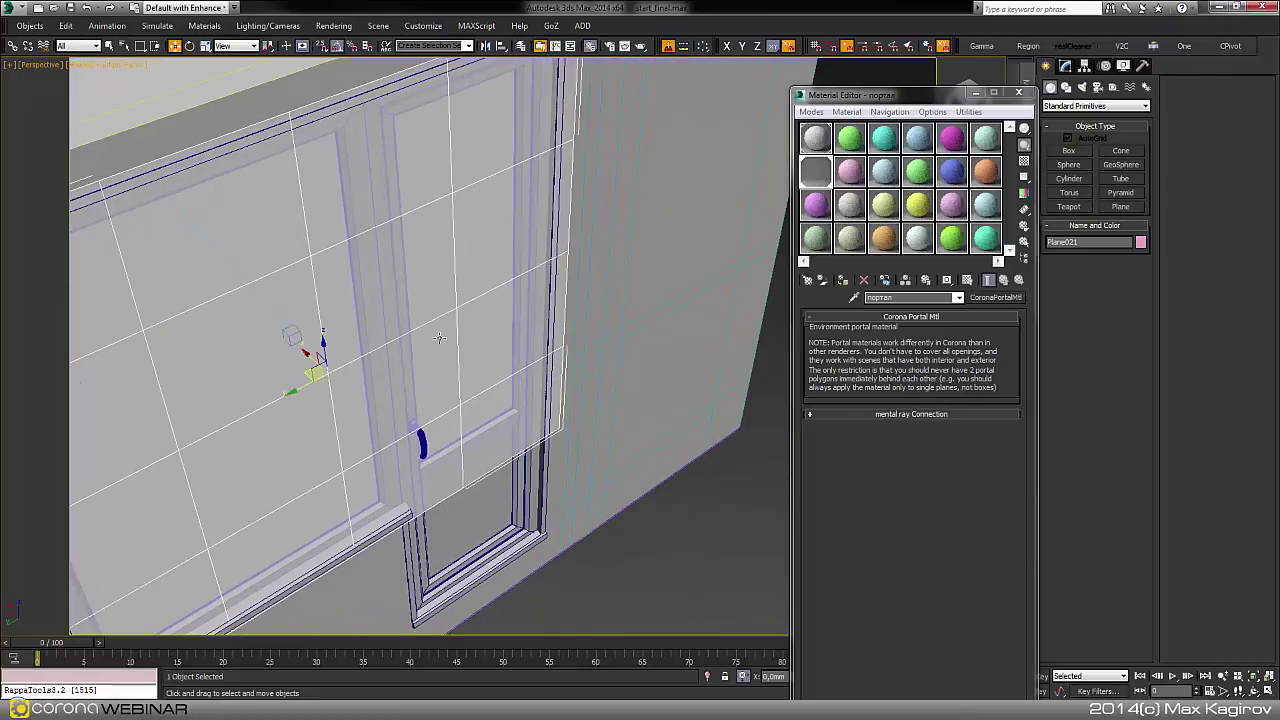
pyautogui.moveTo(1115, 245); pyautogui.dragTo(1047, 242)
pyautogui.write('no')
pyautogui.moveTo(521, 466); pyautogui.dragTo(440, 425, button='middle')
pyautogui.scroll(-3, 584, 449)
pyautogui.keyDown('alt'); pyautogui.moveTo(608, 388); pyautogui.dragTo(590, 397, button='middle'); pyautogui.keyUp('alt')
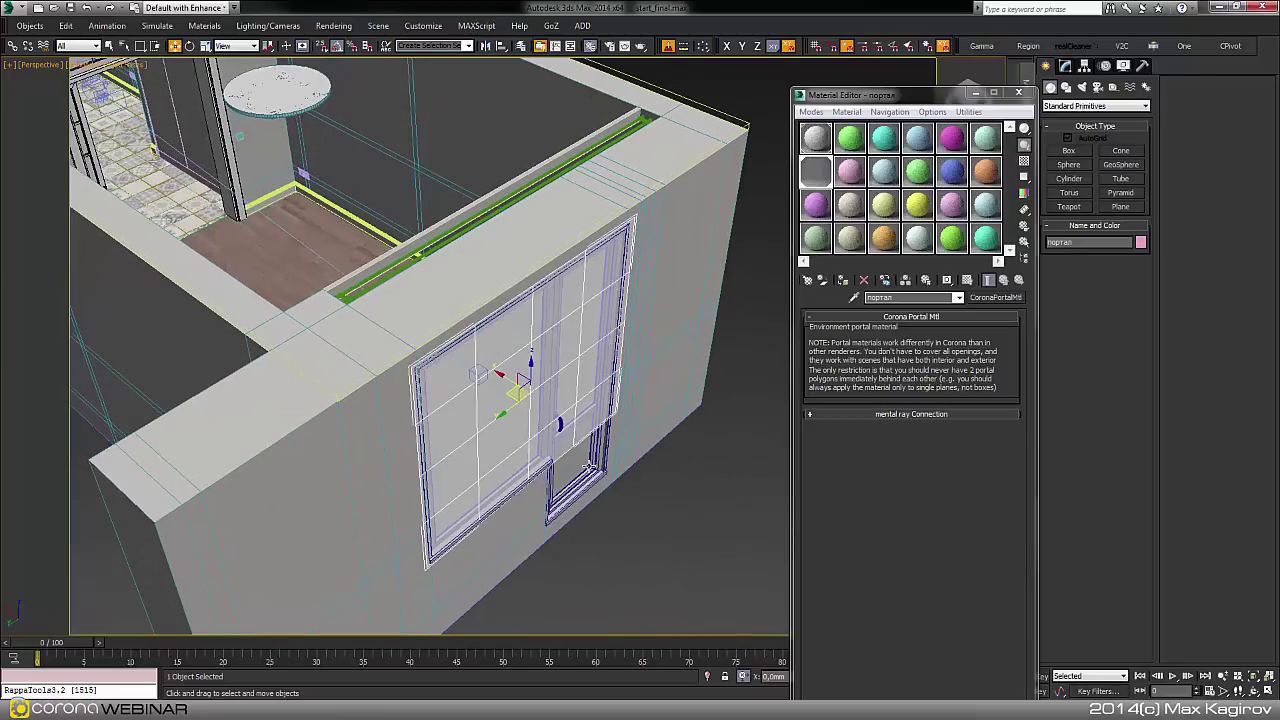
# Select the balcony window object, show its modifier stack and inspect the window and door unit in isolation.
pyautogui.click(590, 467)
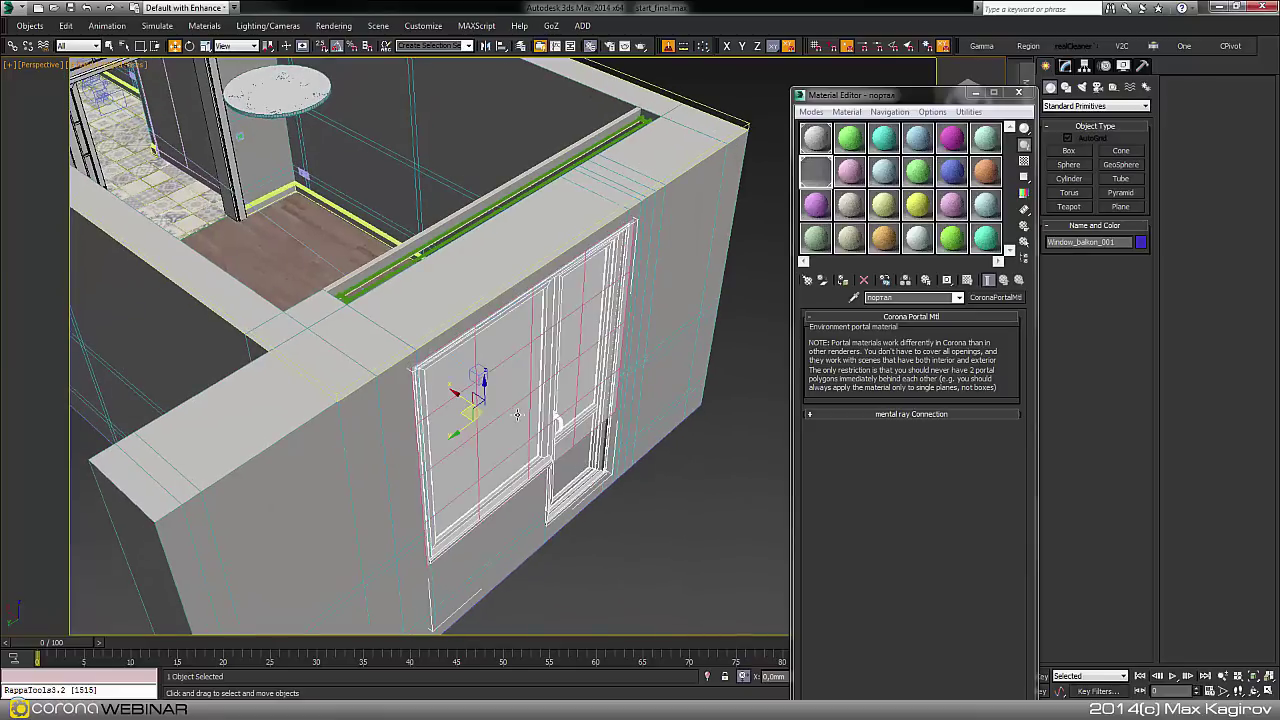
pyautogui.scroll(3, 531, 427)
pyautogui.scroll(3, 523, 423)
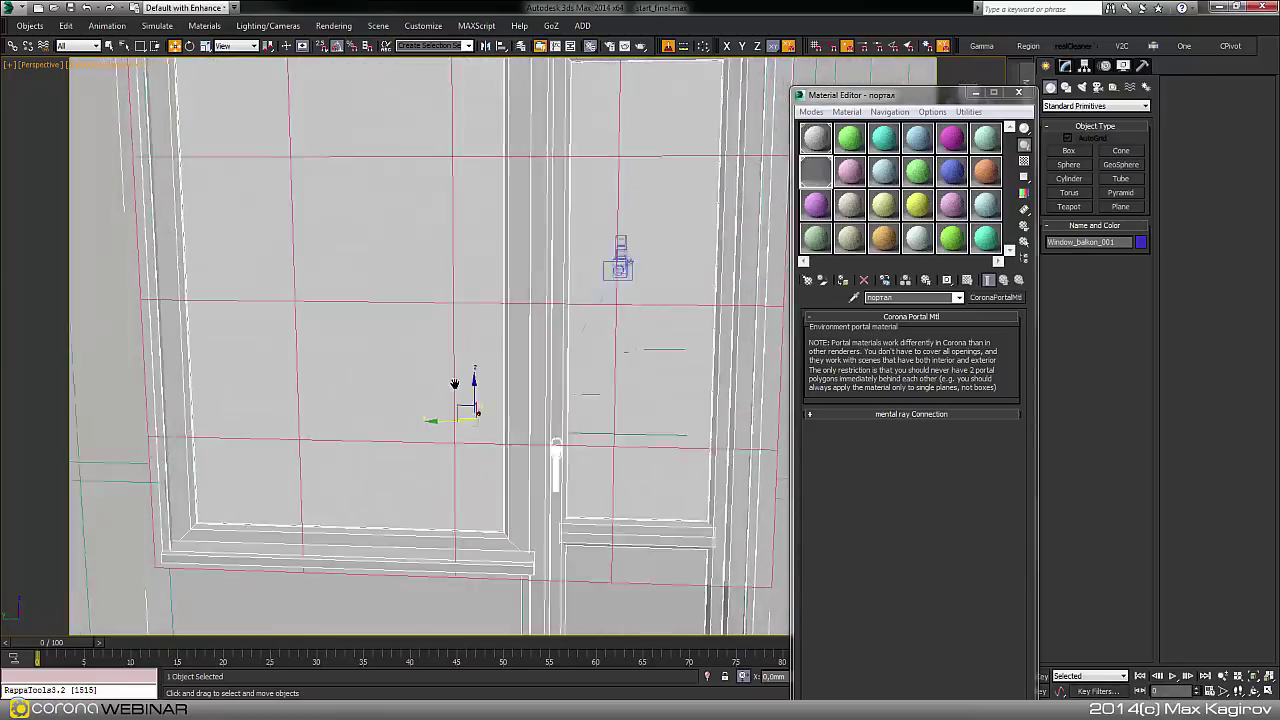
pyautogui.keyDown('alt'); pyautogui.moveTo(523, 423); pyautogui.dragTo(280, 424, button='middle'); pyautogui.keyUp('alt')
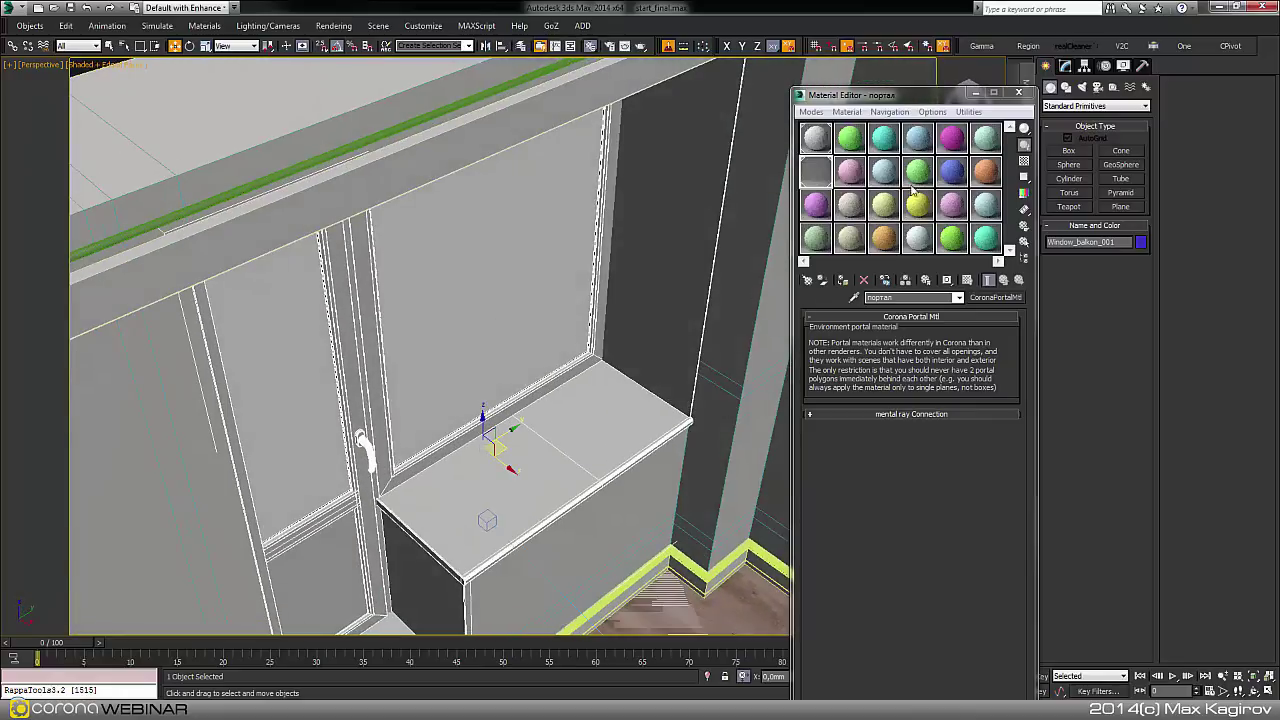
pyautogui.click(1018, 93)
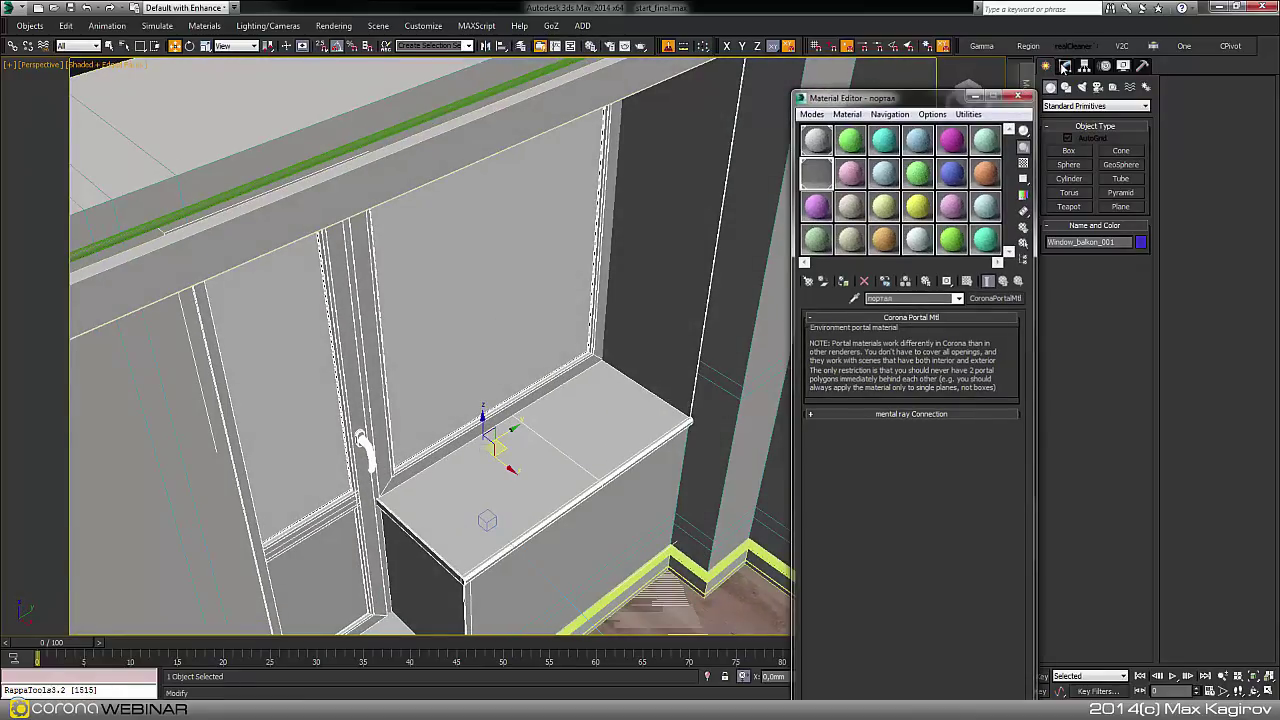
pyautogui.click(1065, 66)
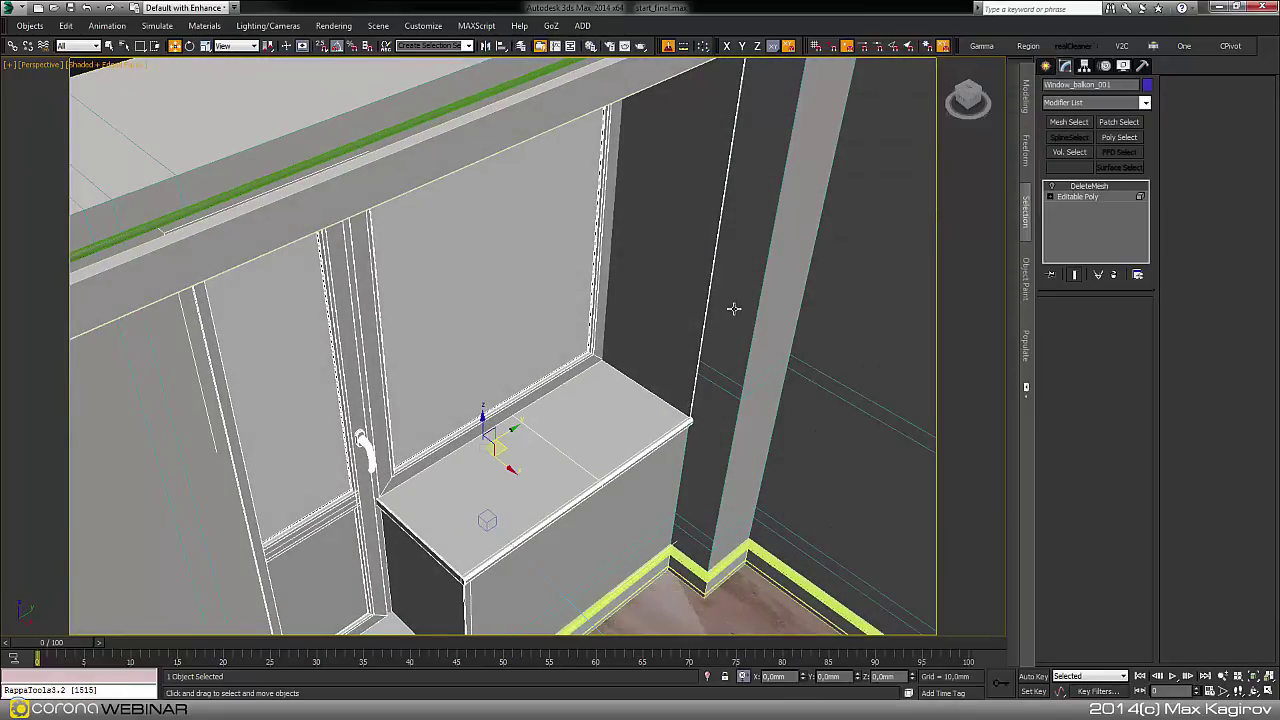
pyautogui.hotkey('alt', 'q')
pyautogui.keyDown('alt'); pyautogui.moveTo(606, 363); pyautogui.dragTo(595, 390, button='middle'); pyautogui.keyUp('alt')
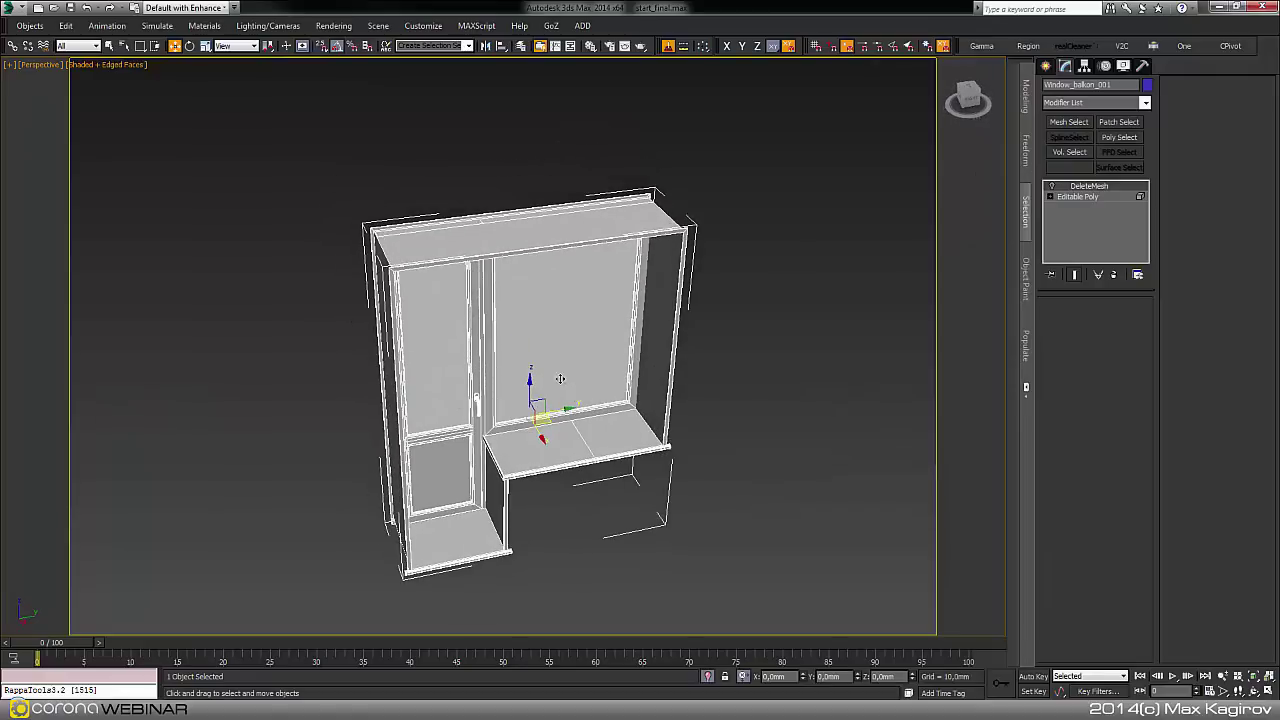
pyautogui.scroll(5, 529, 362)
pyautogui.scroll(-5, 545, 361)
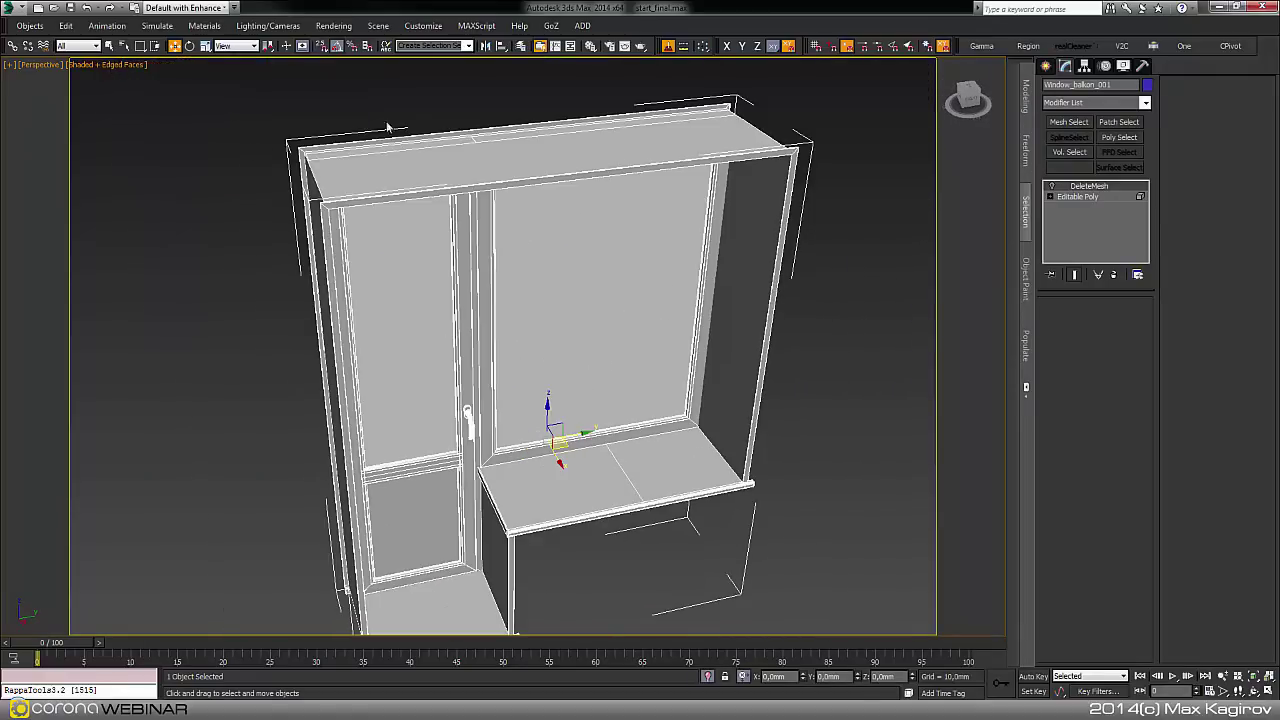
# Exit isolation and examine the balcony window's glass and frame from outside and from inside the room.
pyautogui.click(709, 677)
pyautogui.moveTo(554, 408); pyautogui.dragTo(692, 427, button='middle')
pyautogui.scroll(-5, 566, 429)
pyautogui.scroll(4, 568, 408)
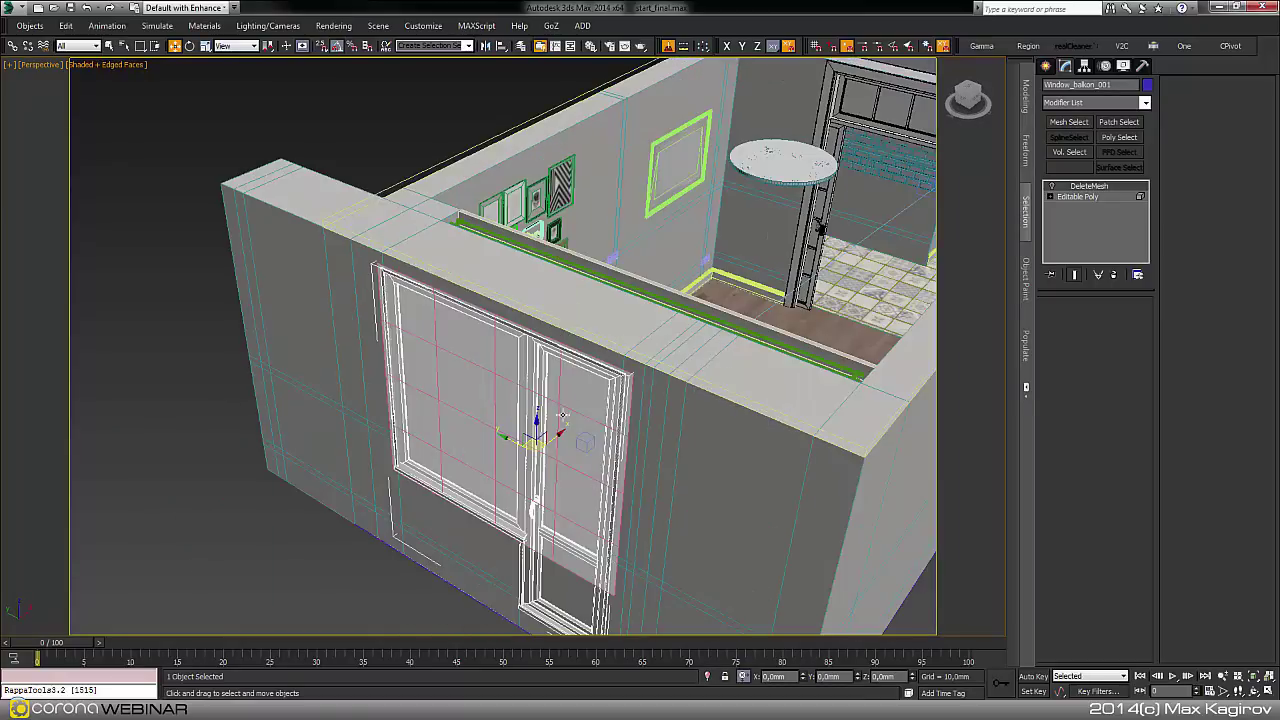
pyautogui.moveTo(632, 381)
pyautogui.keyDown('alt'); pyautogui.mouseDown(button='middle')
pyautogui.moveTo(628, 500)
pyautogui.moveTo(673, 493)
pyautogui.mouseUp(button='middle'); pyautogui.keyUp('alt')
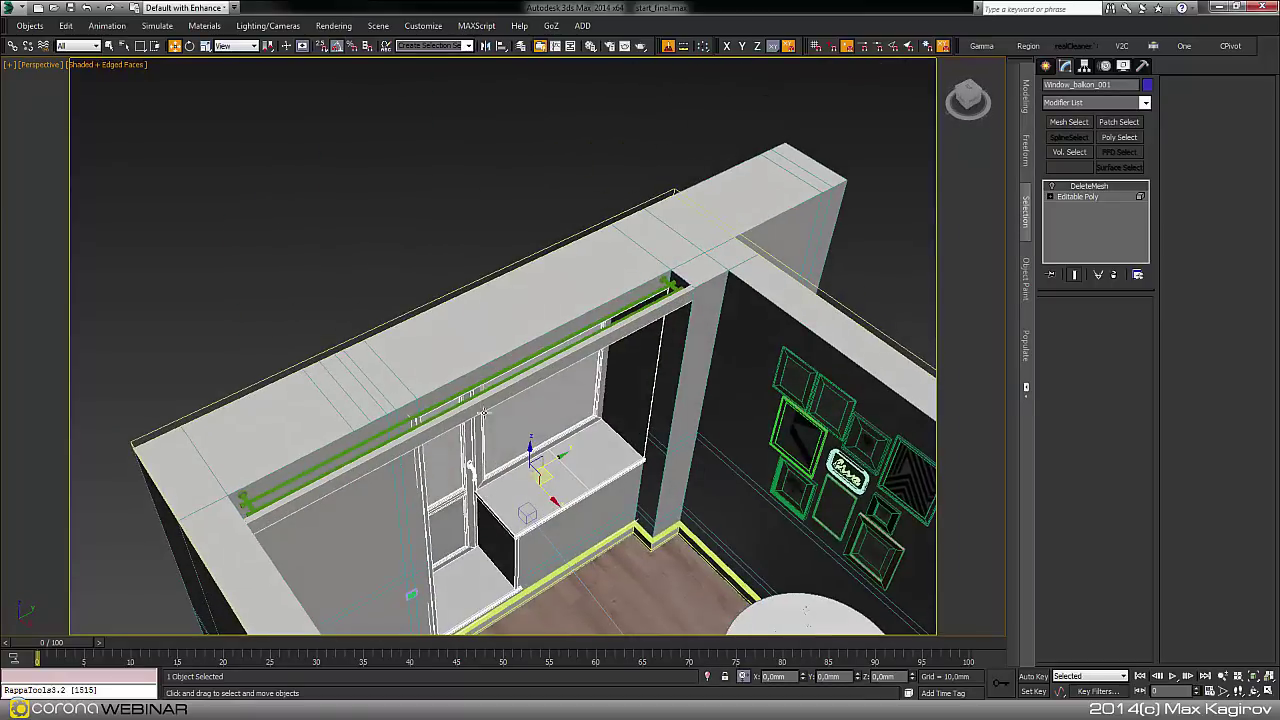
pyautogui.keyDown('alt'); pyautogui.moveTo(481, 457); pyautogui.dragTo(465, 456, button='middle'); pyautogui.keyUp('alt')
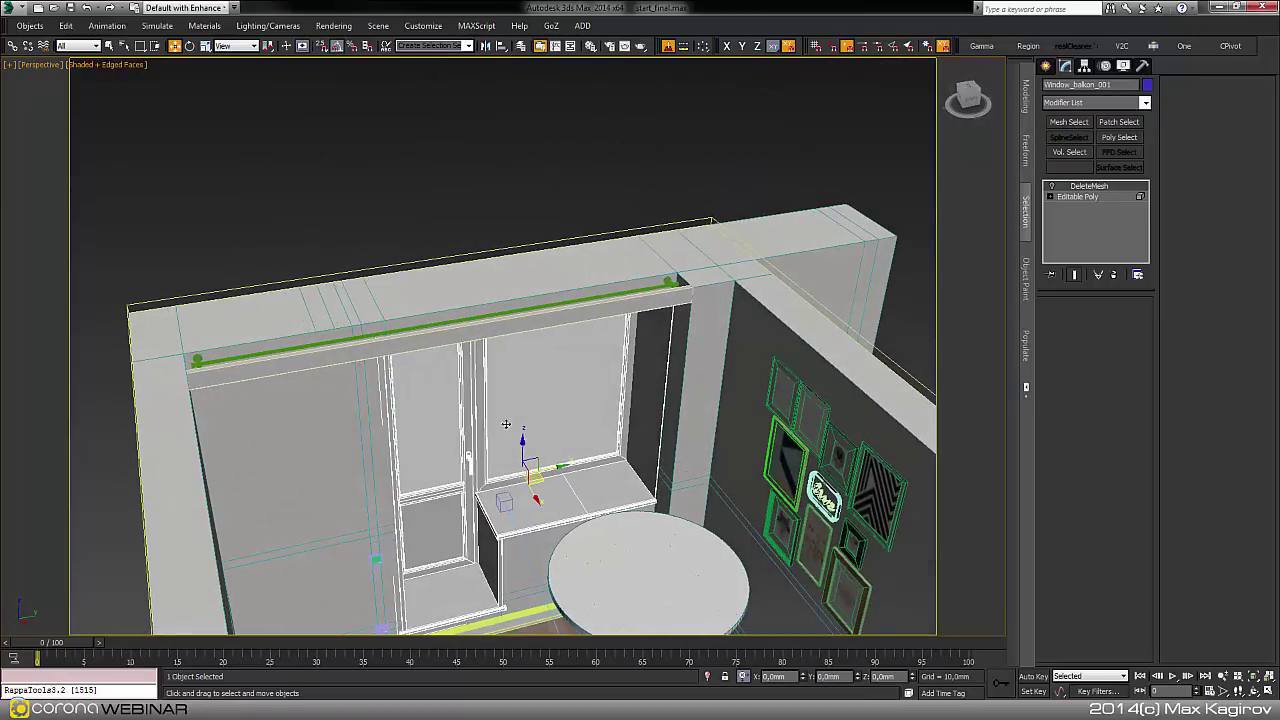
pyautogui.scroll(5, 516, 439)
pyautogui.scroll(-5, 515, 439)
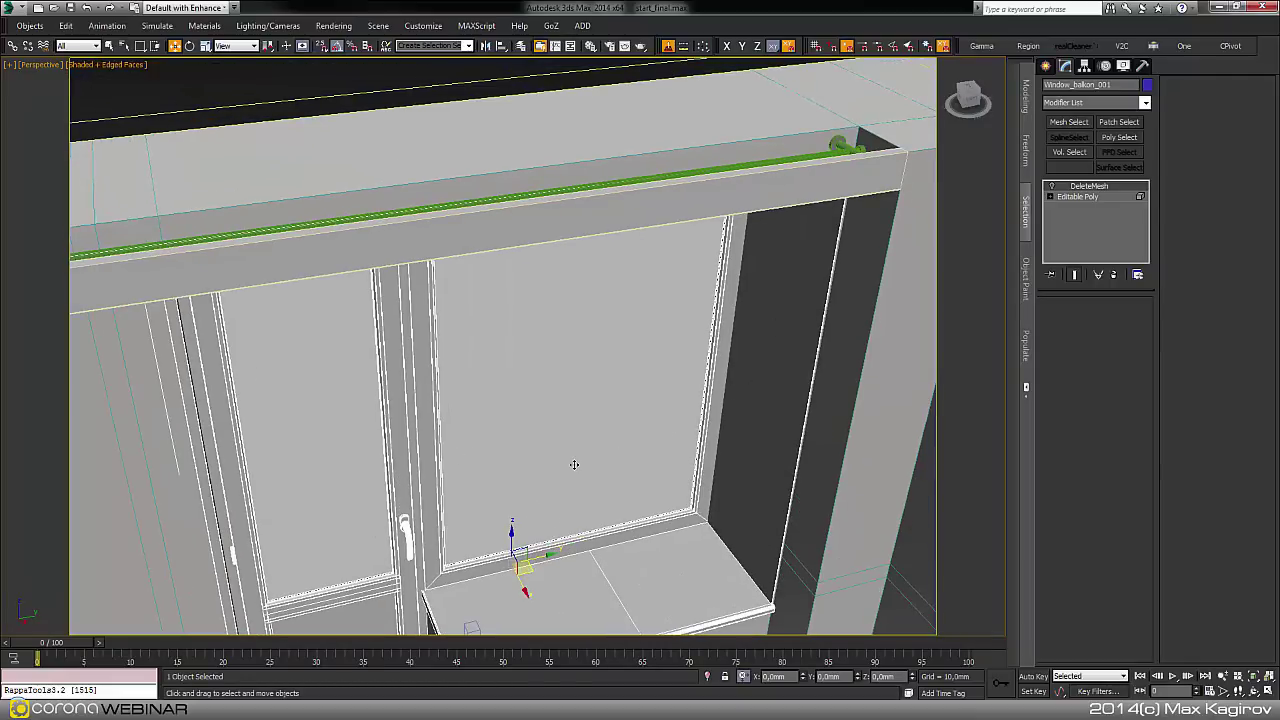
pyautogui.keyDown('alt'); pyautogui.moveTo(514, 434); pyautogui.dragTo(526, 386, button='middle'); pyautogui.keyUp('alt')
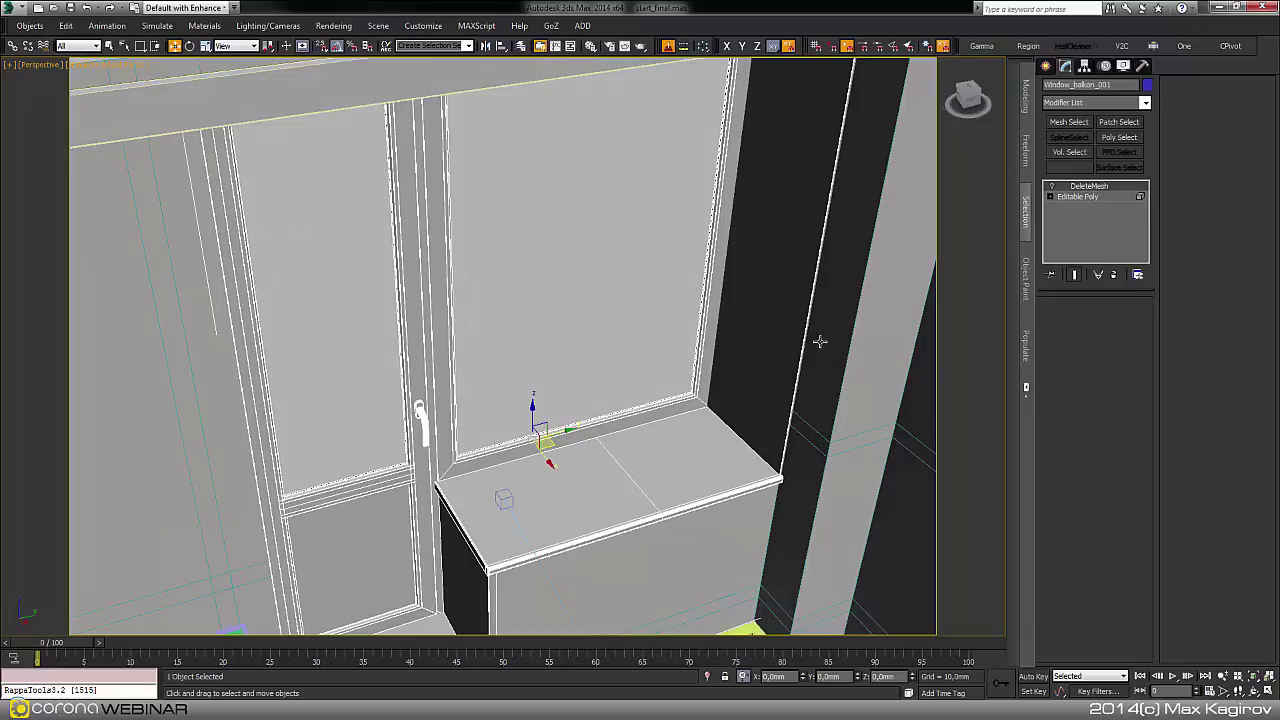
pyautogui.moveTo(611, 343); pyautogui.dragTo(626, 371, button='middle')
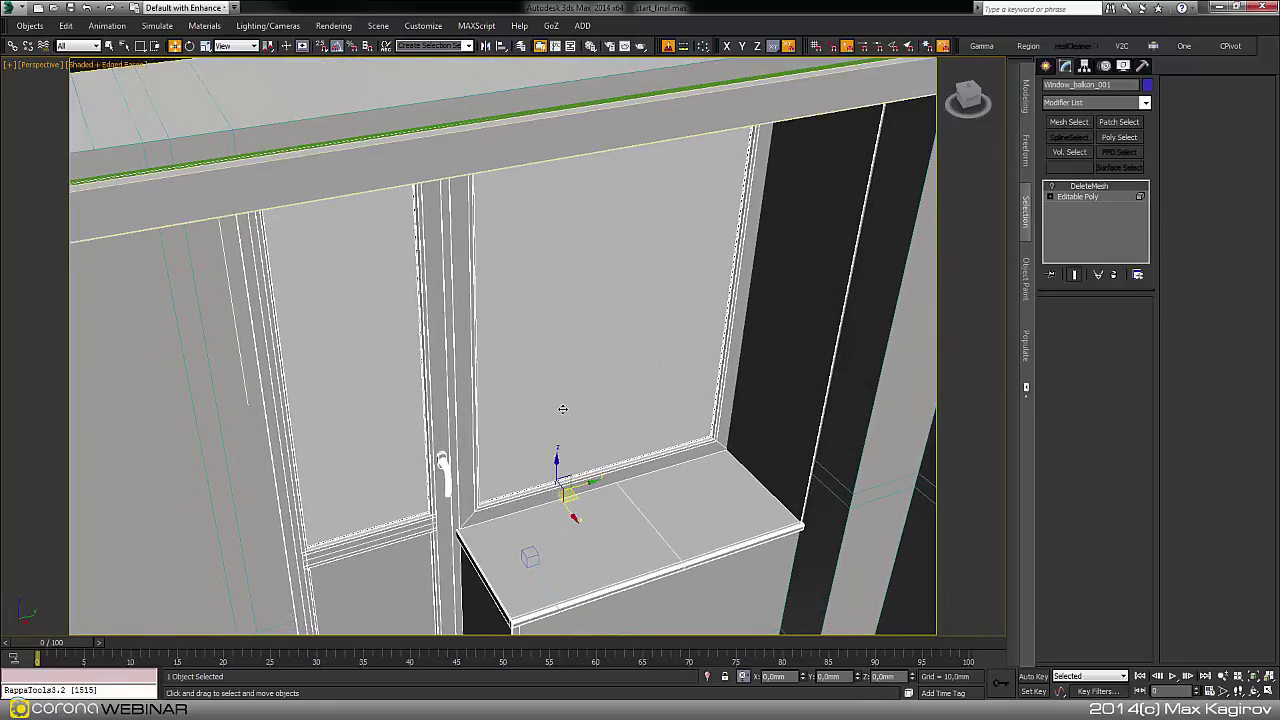
pyautogui.moveTo(648, 468); pyautogui.dragTo(614, 443, button='middle')
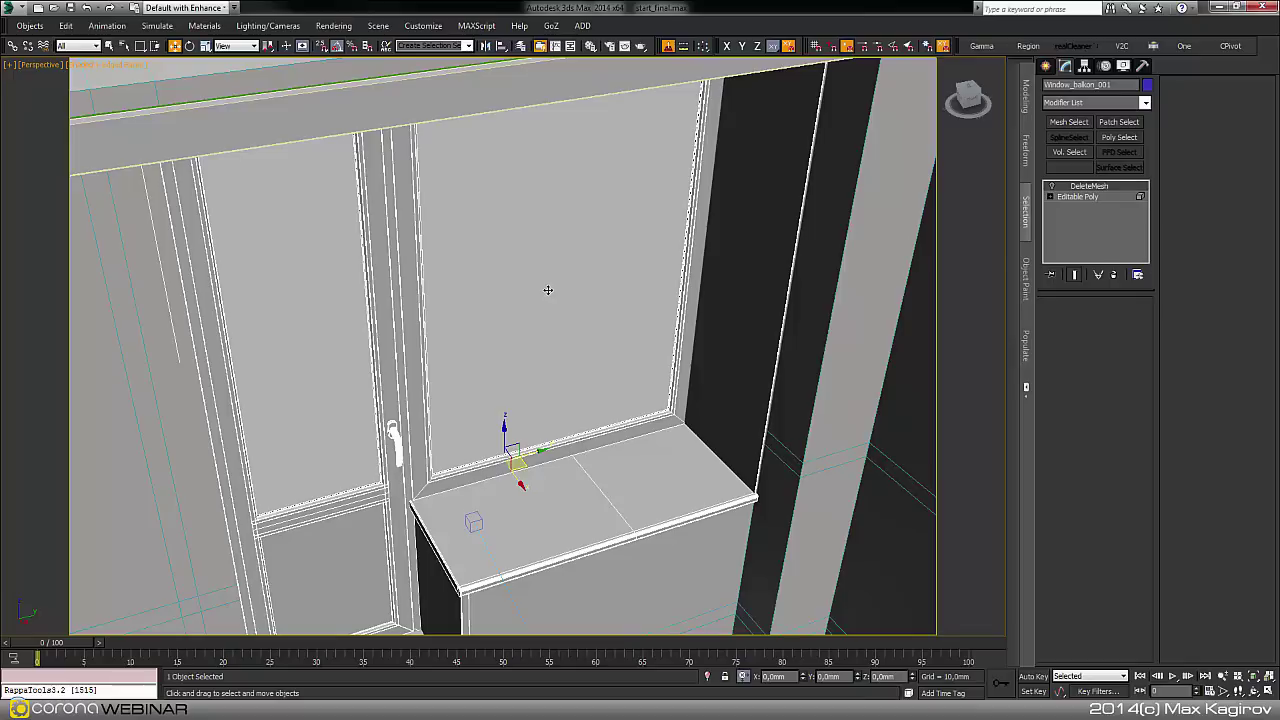
# Sample the balcony window's multi/sub-object material from the model into the purple CoronaMtl_13 material slot.
pyautogui.press('m')
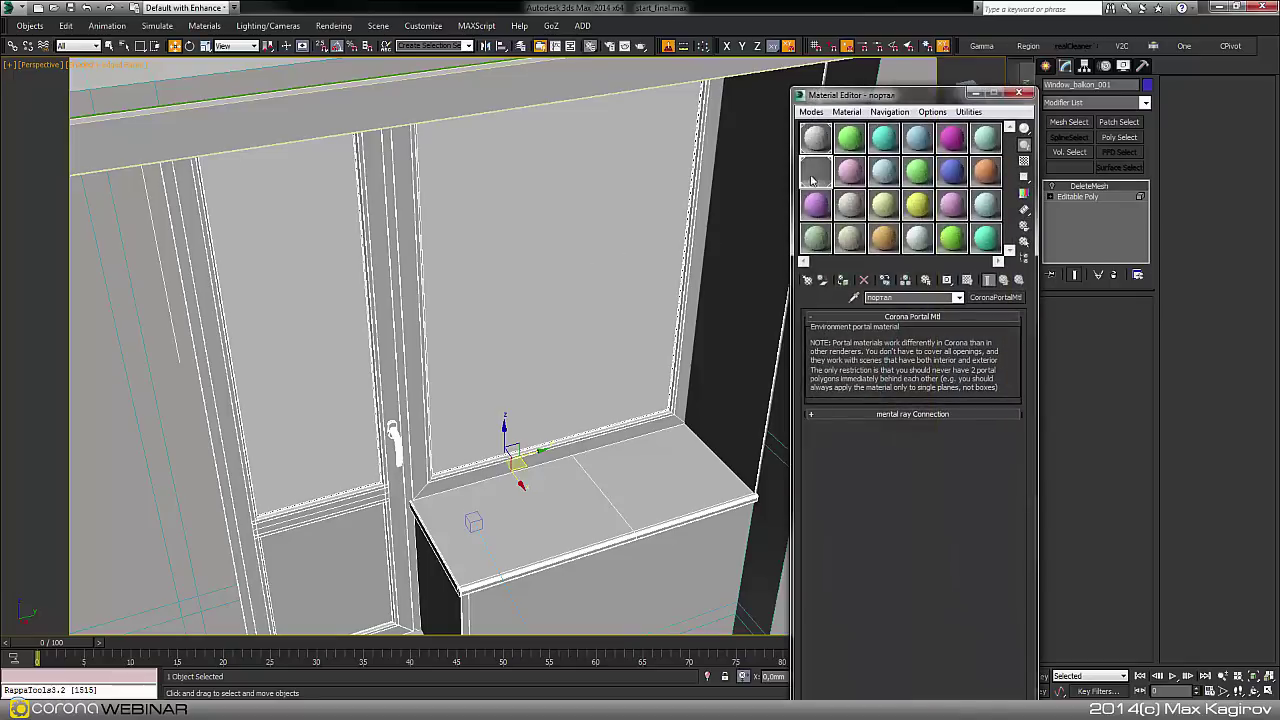
pyautogui.click(818, 207)
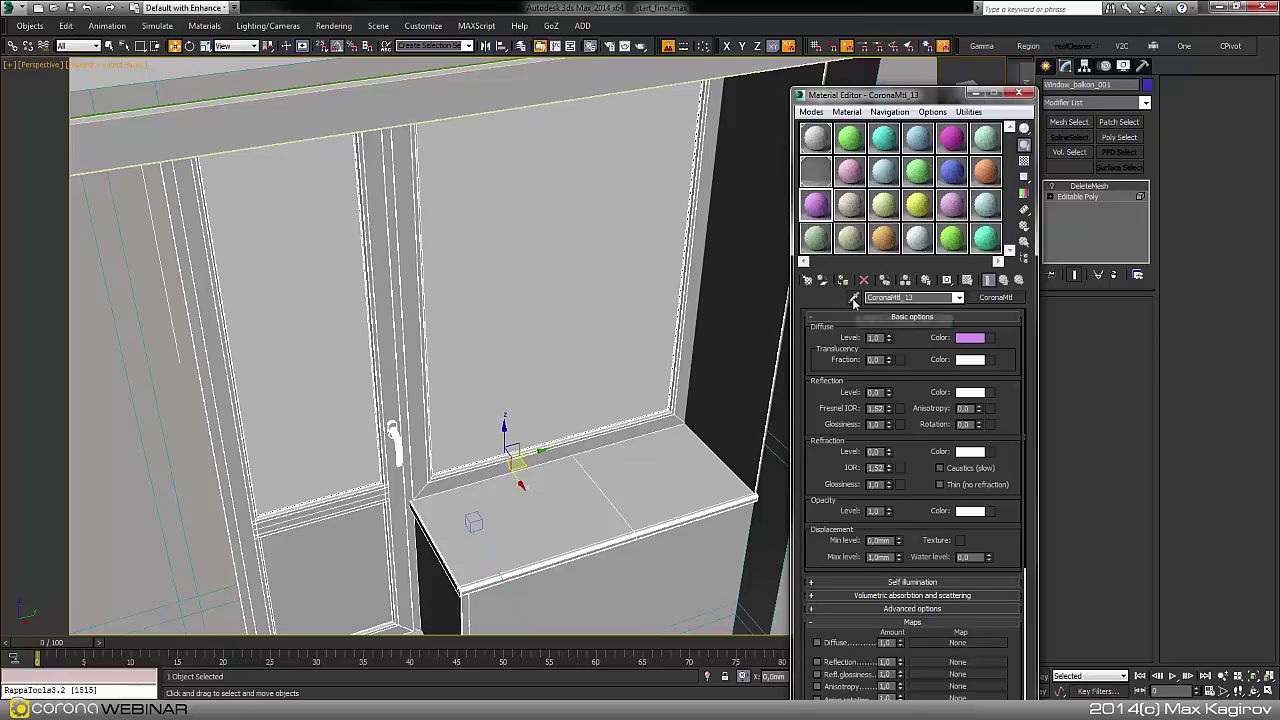
pyautogui.click(853, 298)
pyautogui.click(543, 271)
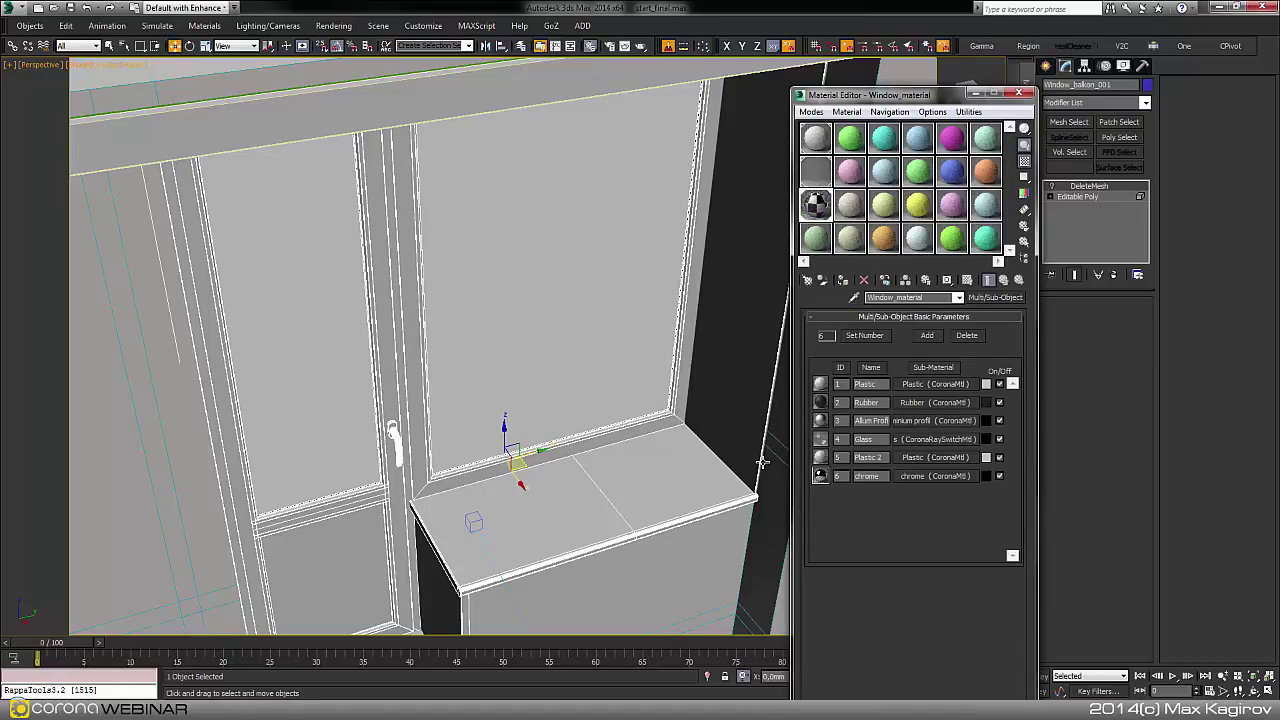
# Inspect the window and sill from the room, then check the diffuse color and level of the window's first Plastic sub-material.
pyautogui.moveTo(558, 534); pyautogui.dragTo(490, 439, button='middle')
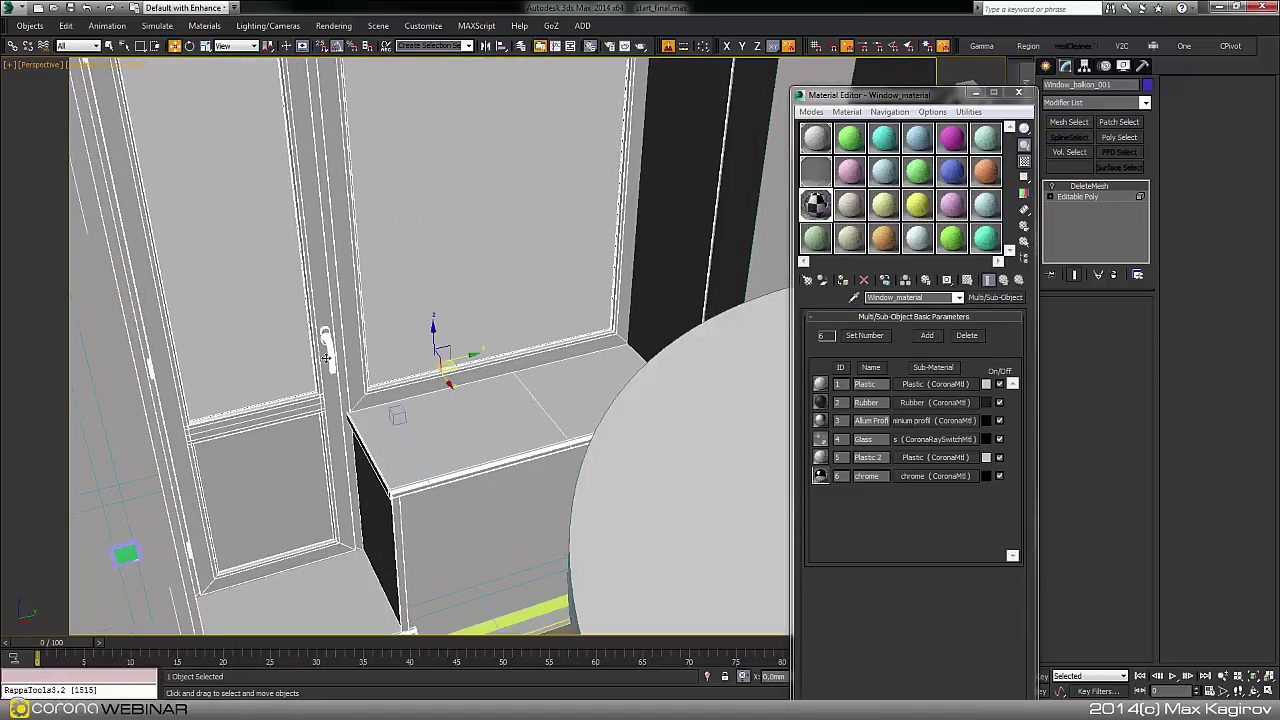
pyautogui.keyDown('alt'); pyautogui.moveTo(334, 358); pyautogui.dragTo(410, 362, button='middle'); pyautogui.keyUp('alt')
pyautogui.moveTo(530, 309); pyautogui.dragTo(541, 326, button='middle')
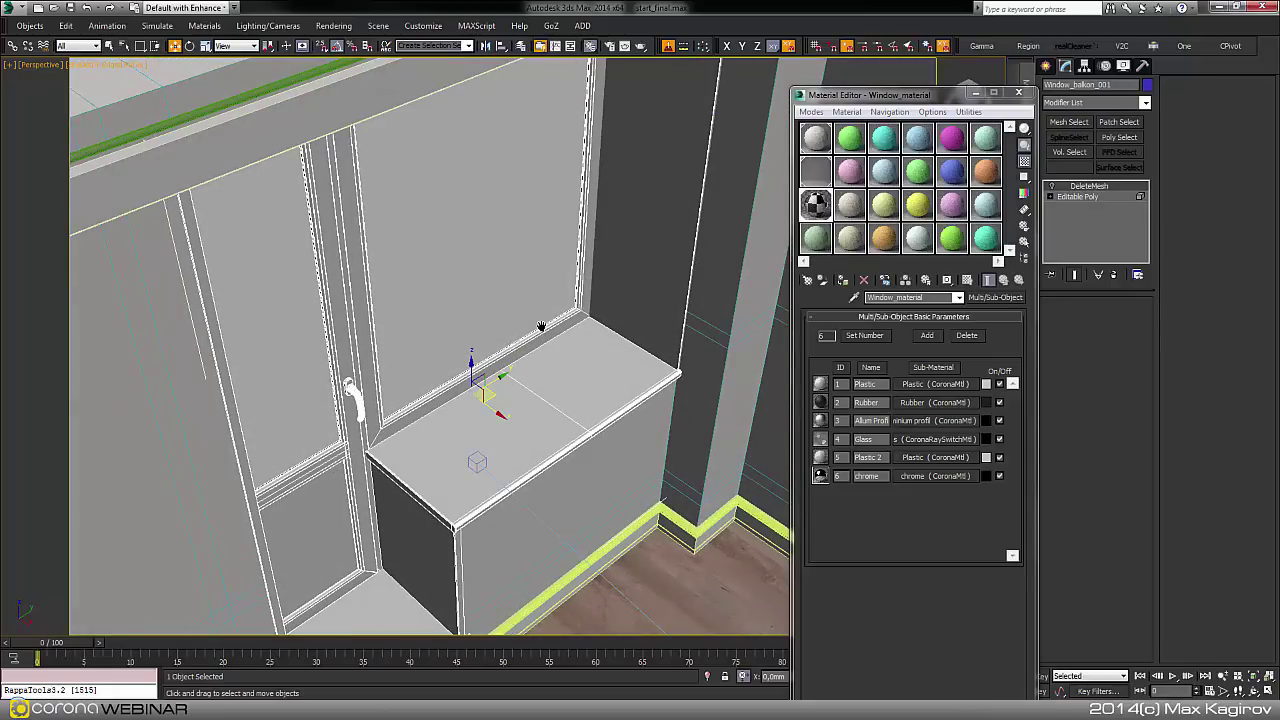
pyautogui.keyDown('alt'); pyautogui.moveTo(546, 401); pyautogui.dragTo(310, 366, button='middle'); pyautogui.keyUp('alt')
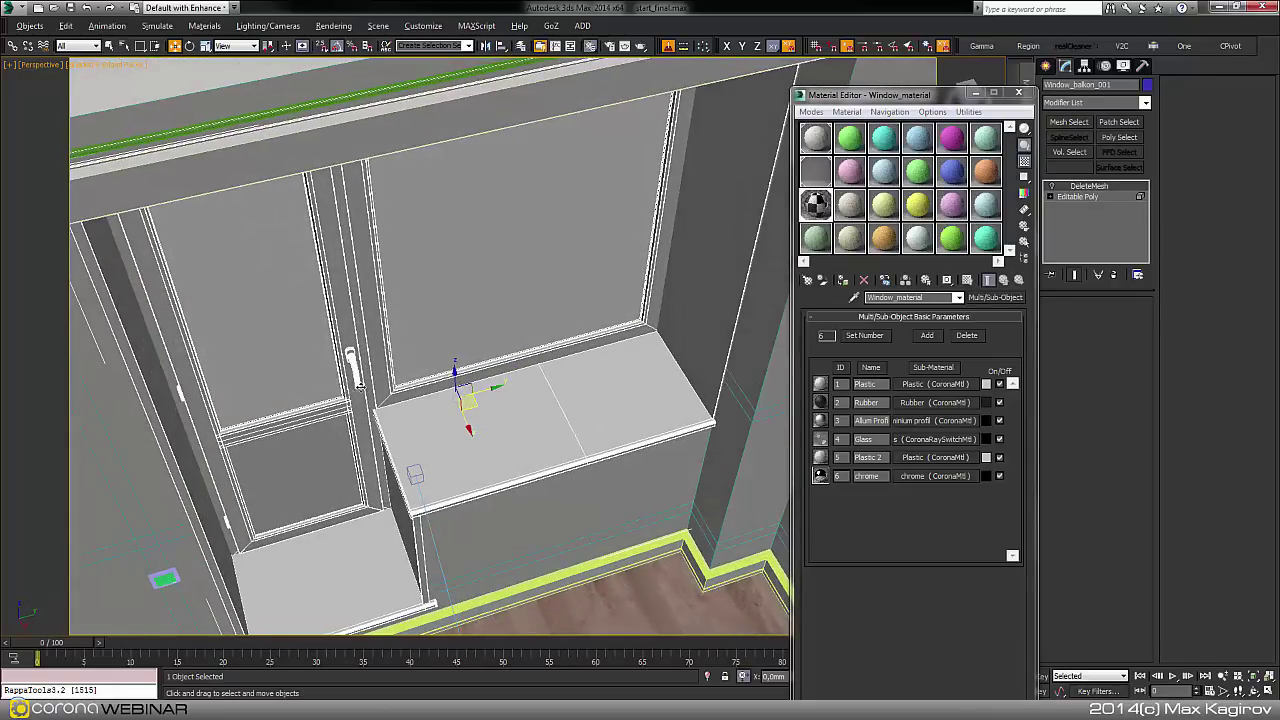
pyautogui.keyDown('alt'); pyautogui.moveTo(557, 444); pyautogui.dragTo(563, 403, button='middle'); pyautogui.keyUp('alt')
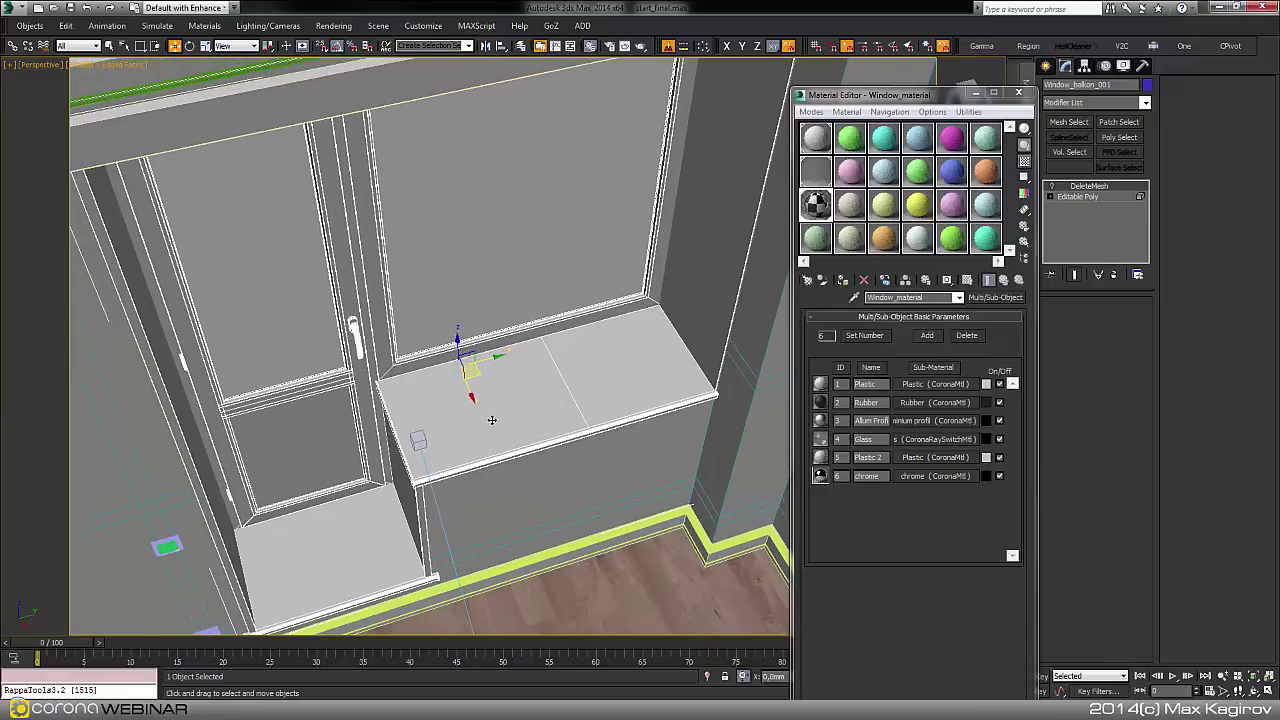
pyautogui.click(925, 385)
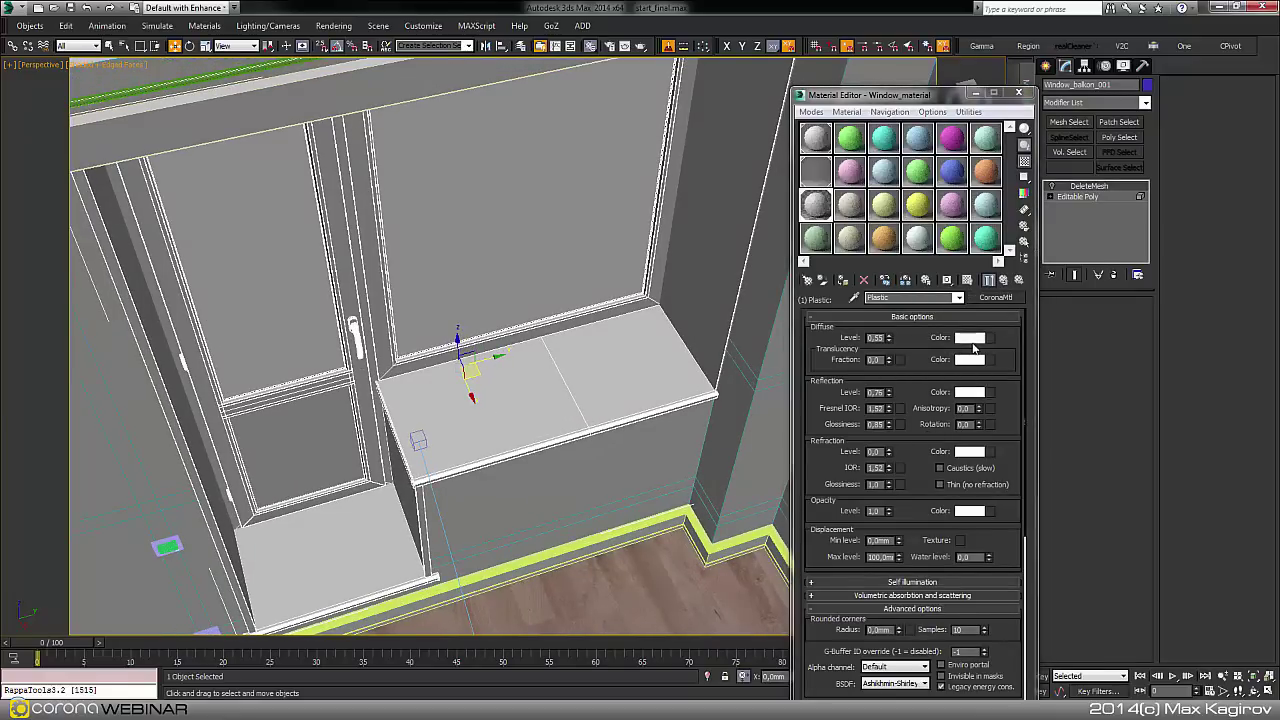
pyautogui.click(973, 342)
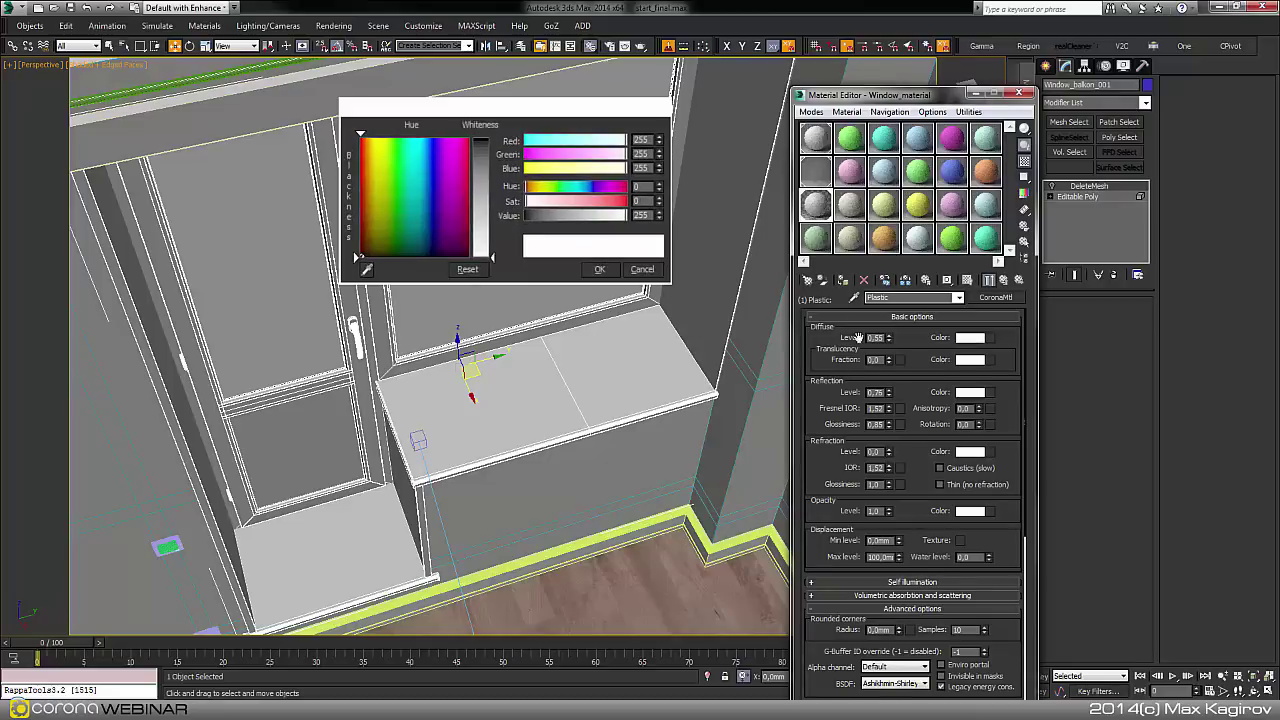
pyautogui.moveTo(876, 338)
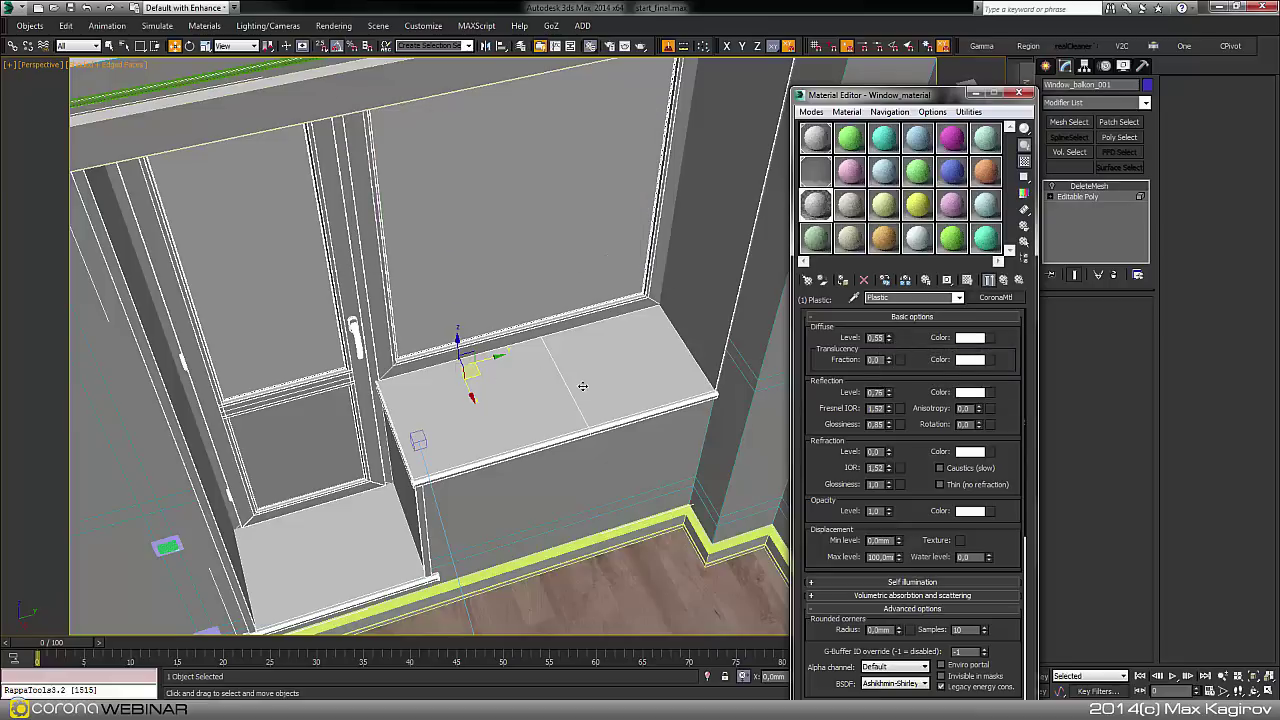
# Examine the window frame, sill and balcony door, and check the Plastic sub-material's reflection level.
pyautogui.moveTo(583, 386); pyautogui.dragTo(514, 380, button='middle')
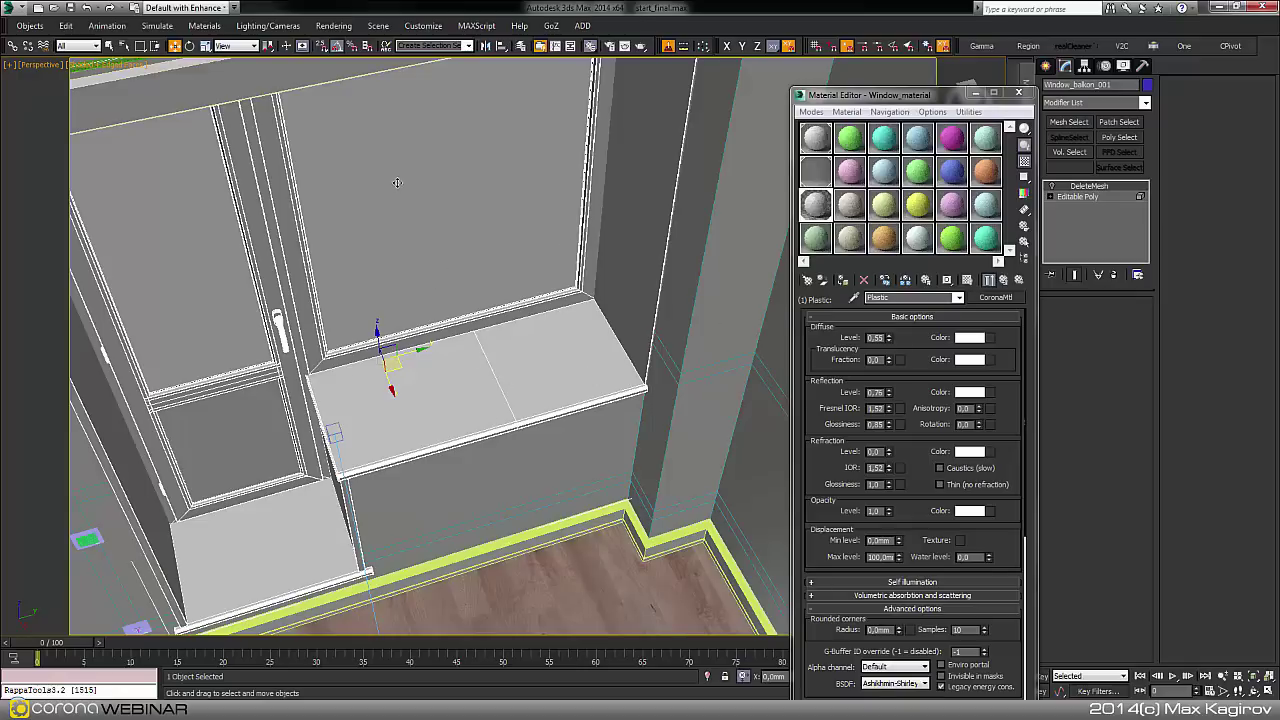
pyautogui.moveTo(416, 370); pyautogui.dragTo(416, 435, button='middle')
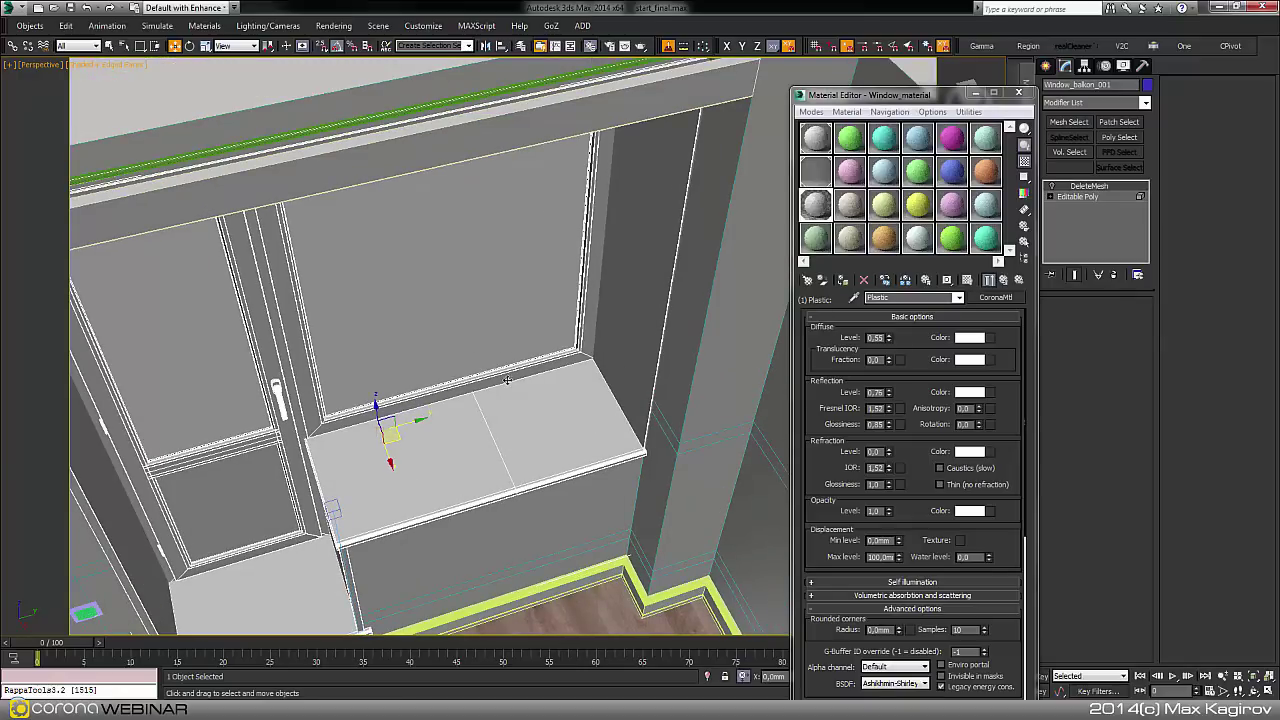
pyautogui.moveTo(524, 422); pyautogui.dragTo(404, 364, button='middle')
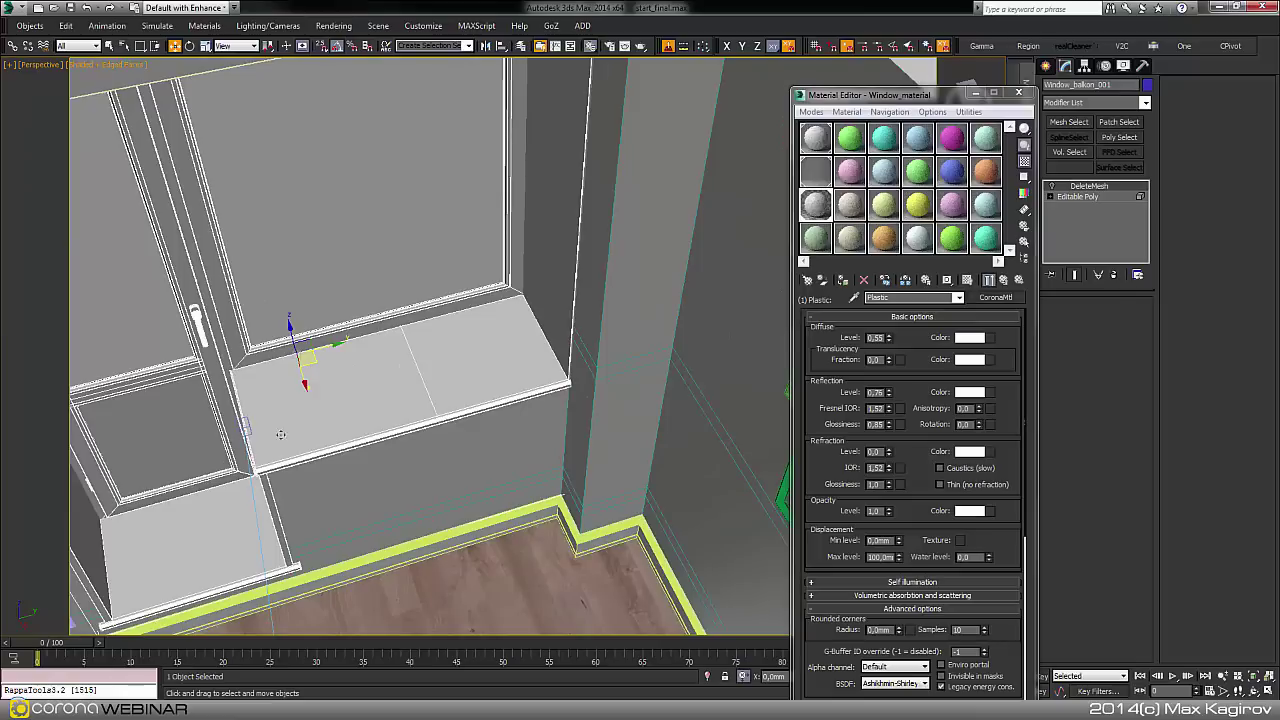
pyautogui.moveTo(540, 378); pyautogui.dragTo(662, 386, button='middle')
pyautogui.moveTo(593, 446); pyautogui.dragTo(552, 414, button='middle')
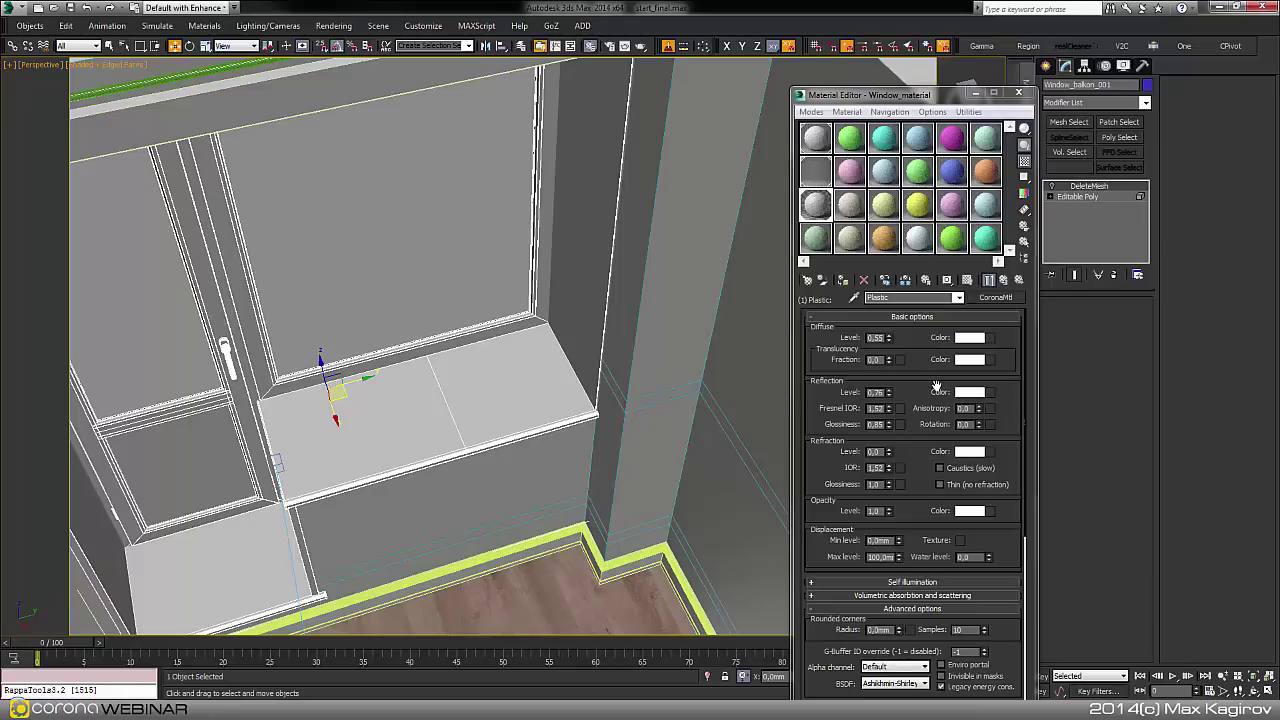
pyautogui.moveTo(943, 391); pyautogui.dragTo(872, 371)
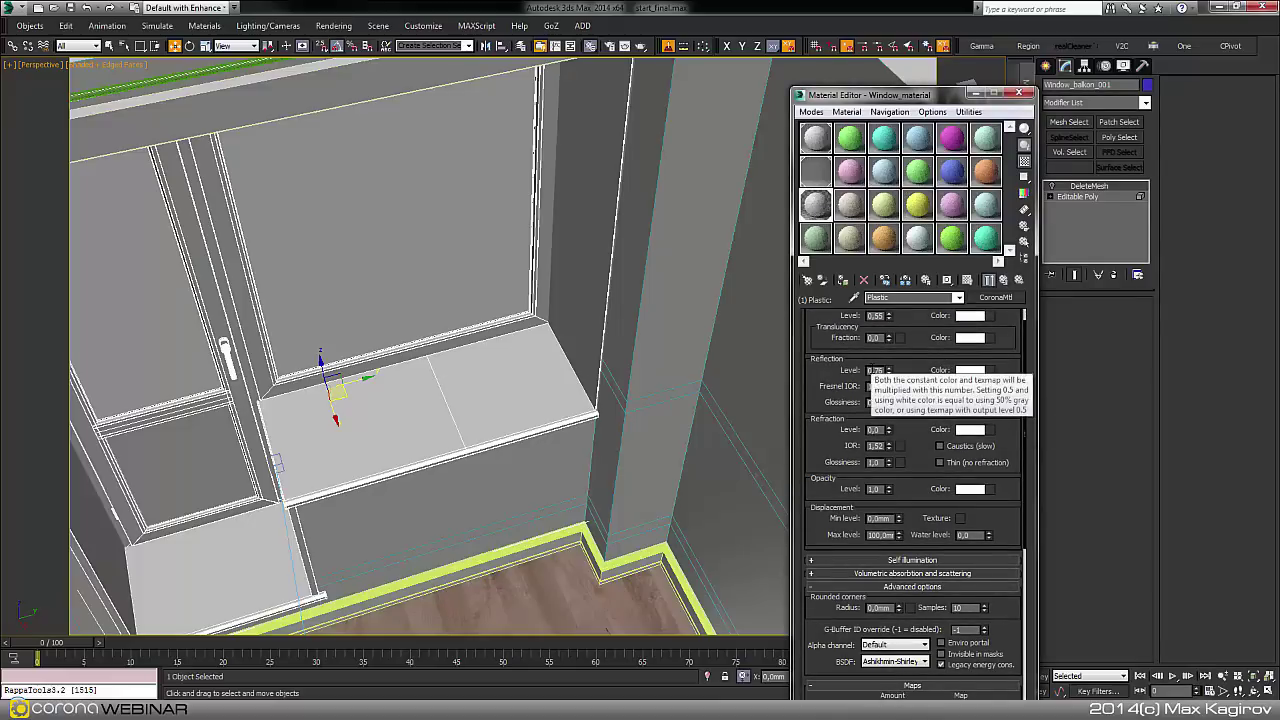
pyautogui.doubleClick(876, 370)
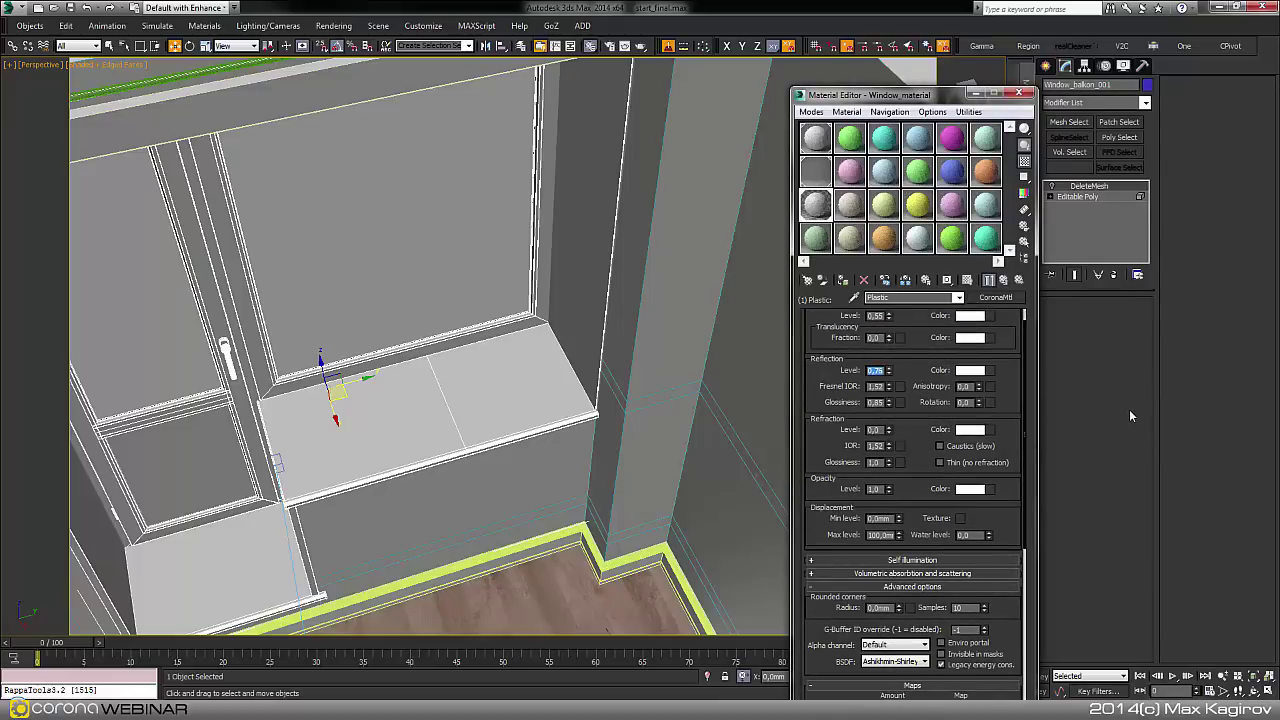
# Inspect the Plastic sub-material in an enlarged sample preview, check its Fresnel IOR and close the preview.
pyautogui.doubleClick(815, 205)
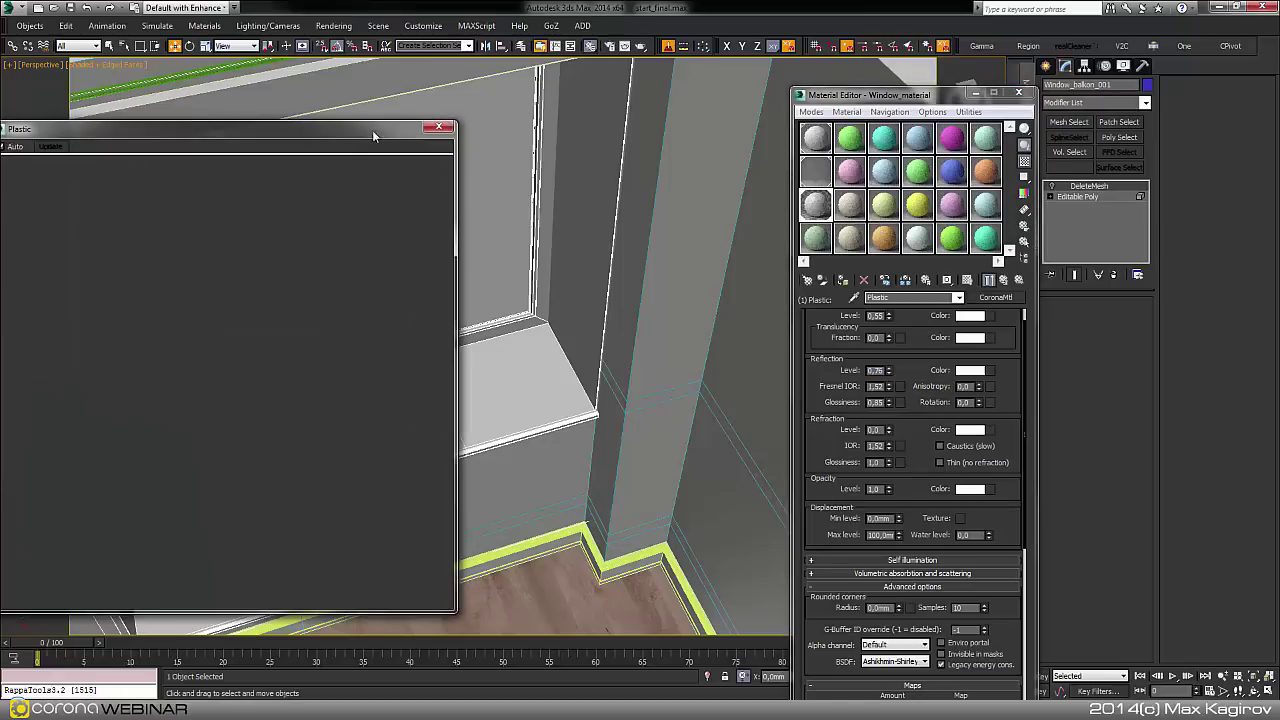
pyautogui.moveTo(372, 130); pyautogui.dragTo(449, 107)
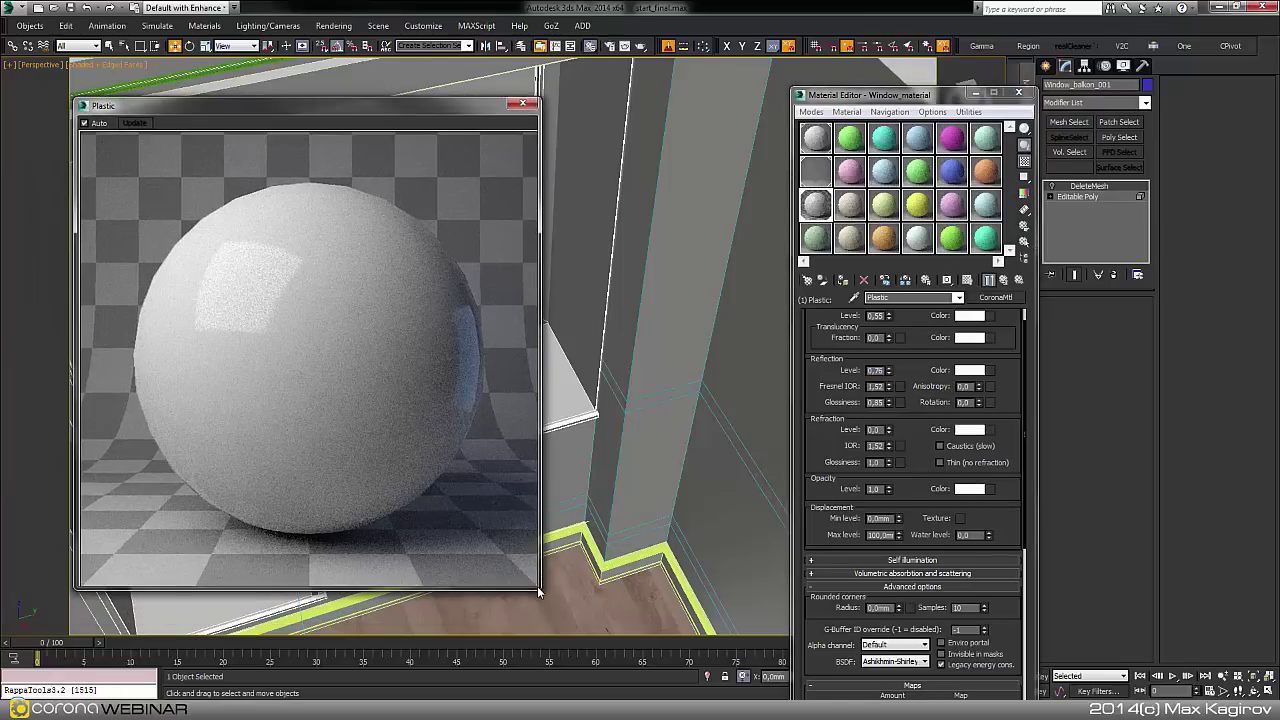
pyautogui.moveTo(540, 586); pyautogui.dragTo(485, 514)
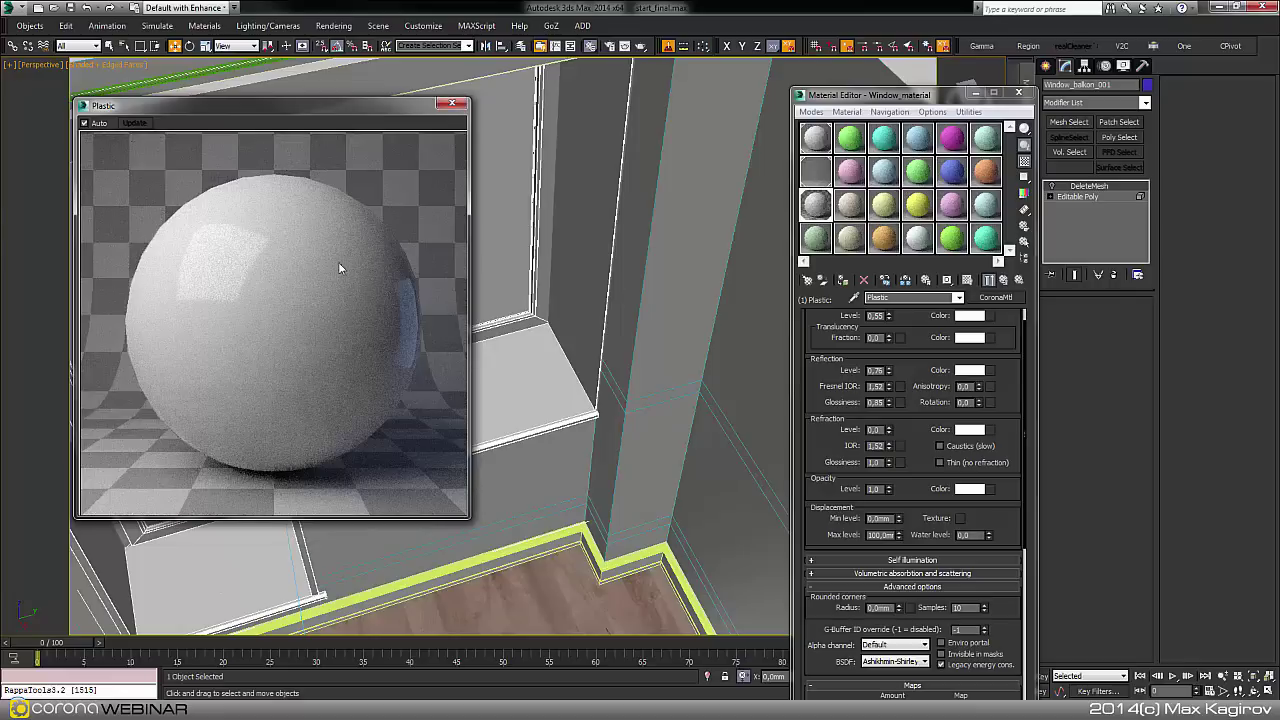
pyautogui.moveTo(235, 106); pyautogui.dragTo(357, 89)
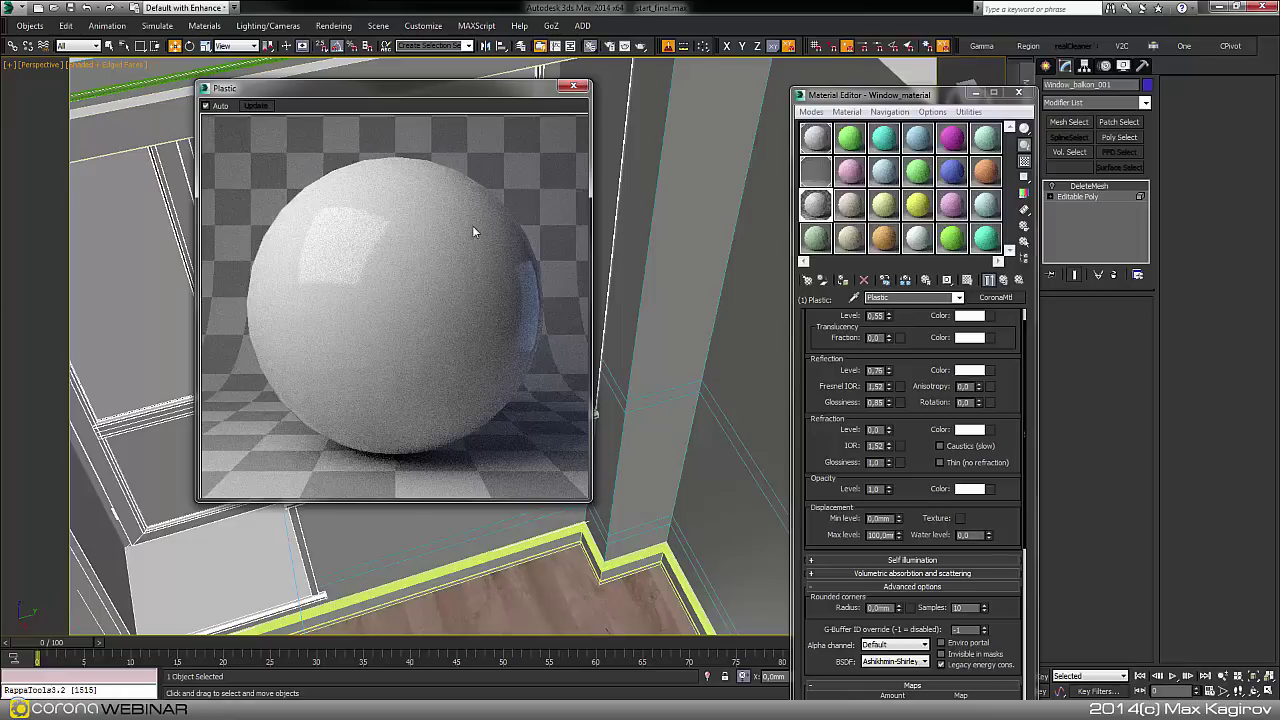
pyautogui.click(922, 378)
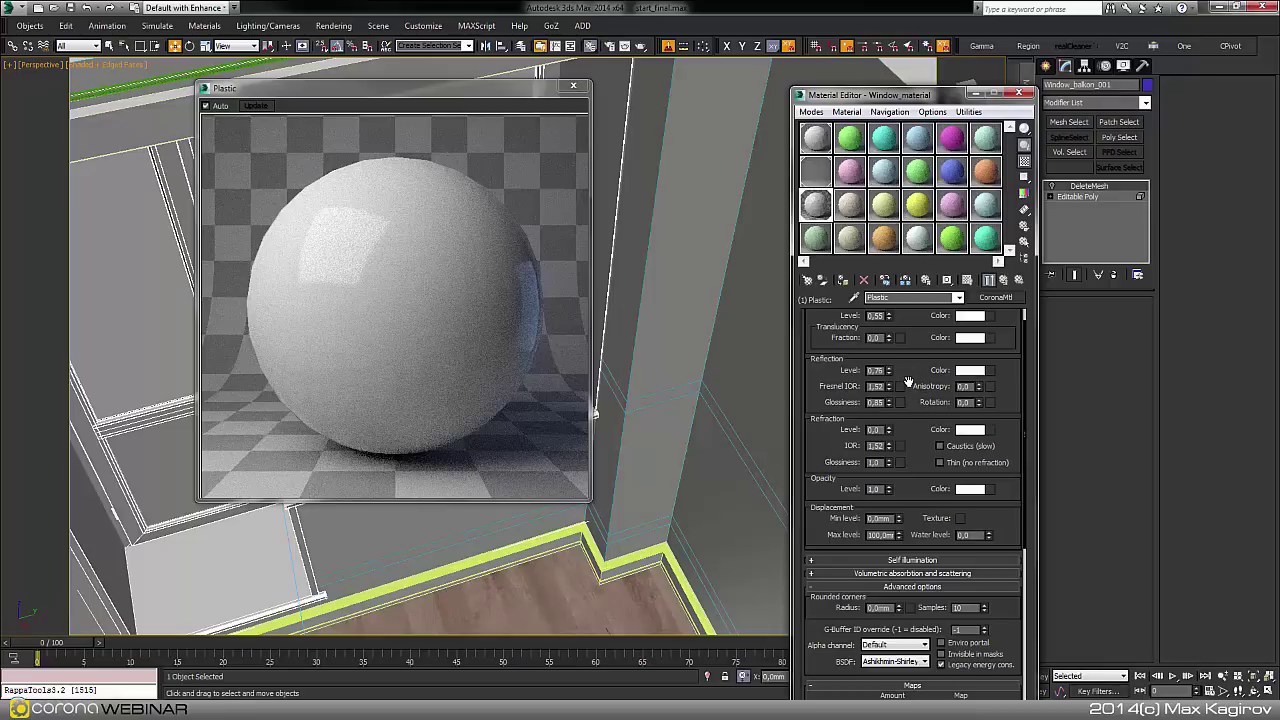
pyautogui.doubleClick(877, 386)
pyautogui.moveTo(508, 92); pyautogui.dragTo(603, 98)
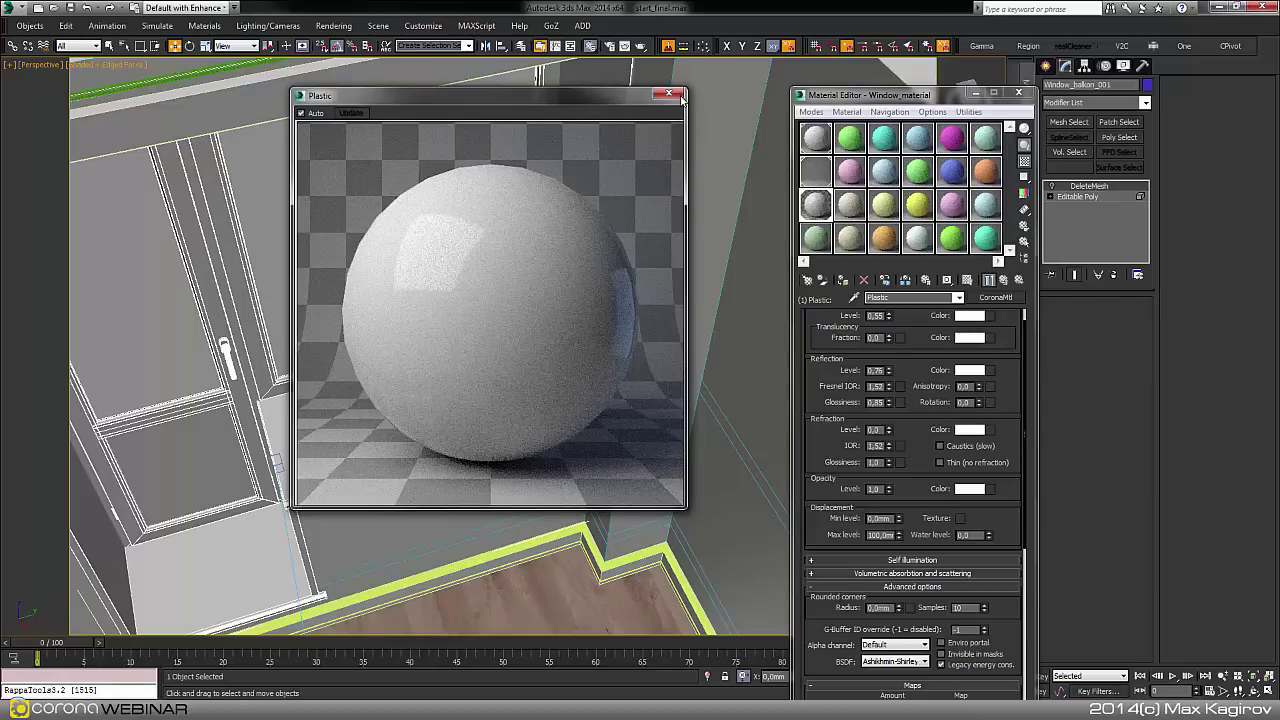
pyautogui.click(676, 95)
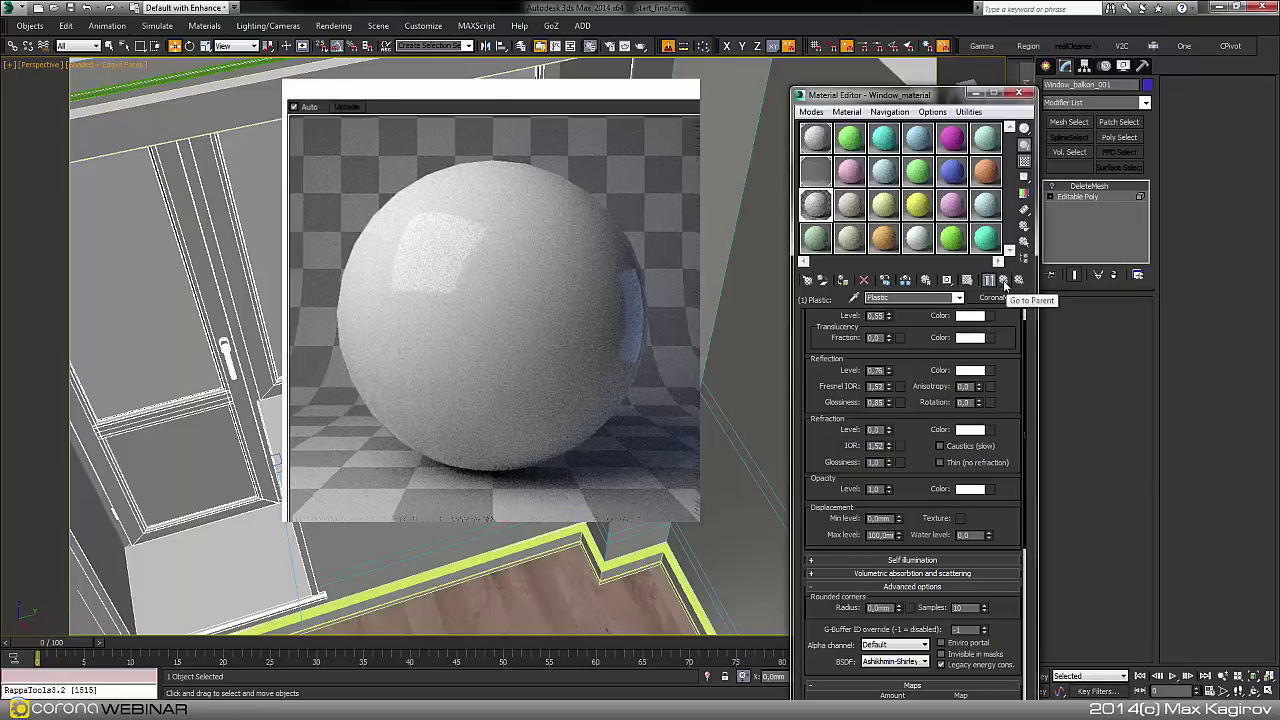
pyautogui.click(692, 89)
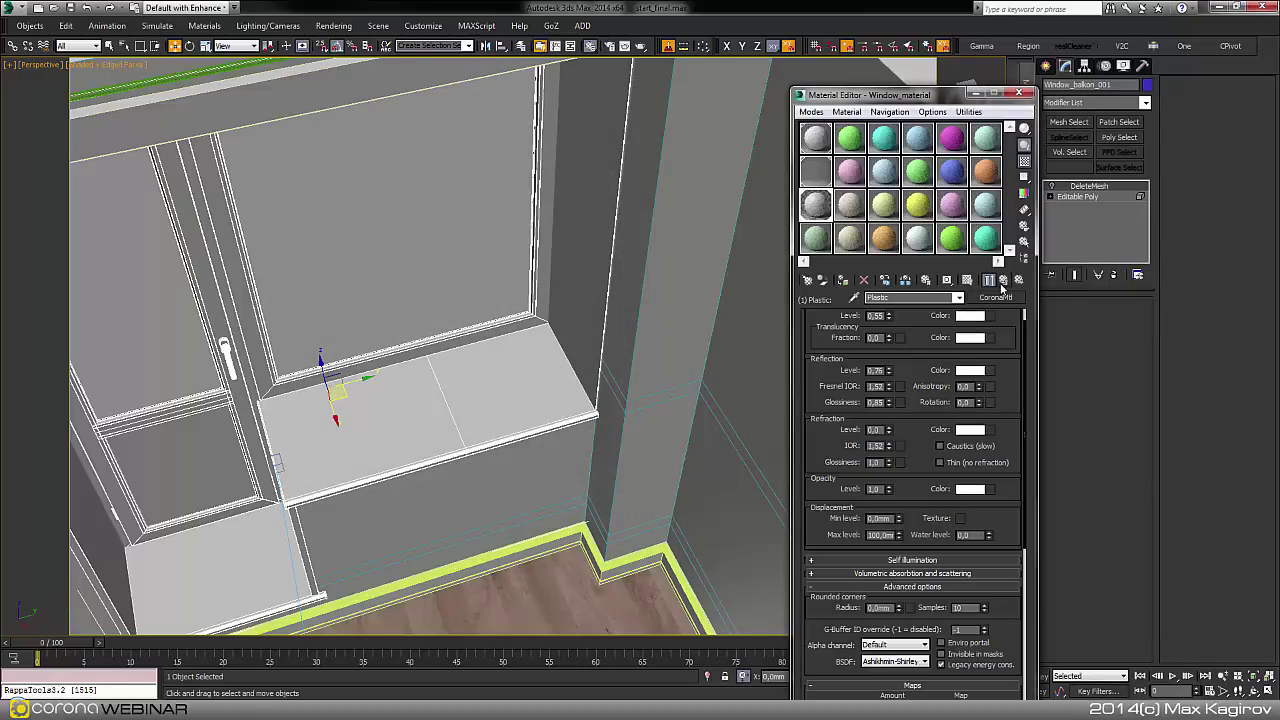
# Return to the parent Window_material and examine the window frame's profile up close alongside the sub-material list.
pyautogui.click(1002, 288)
pyautogui.keyDown('alt'); pyautogui.moveTo(386, 414); pyautogui.dragTo(499, 259, button='middle'); pyautogui.keyUp('alt')
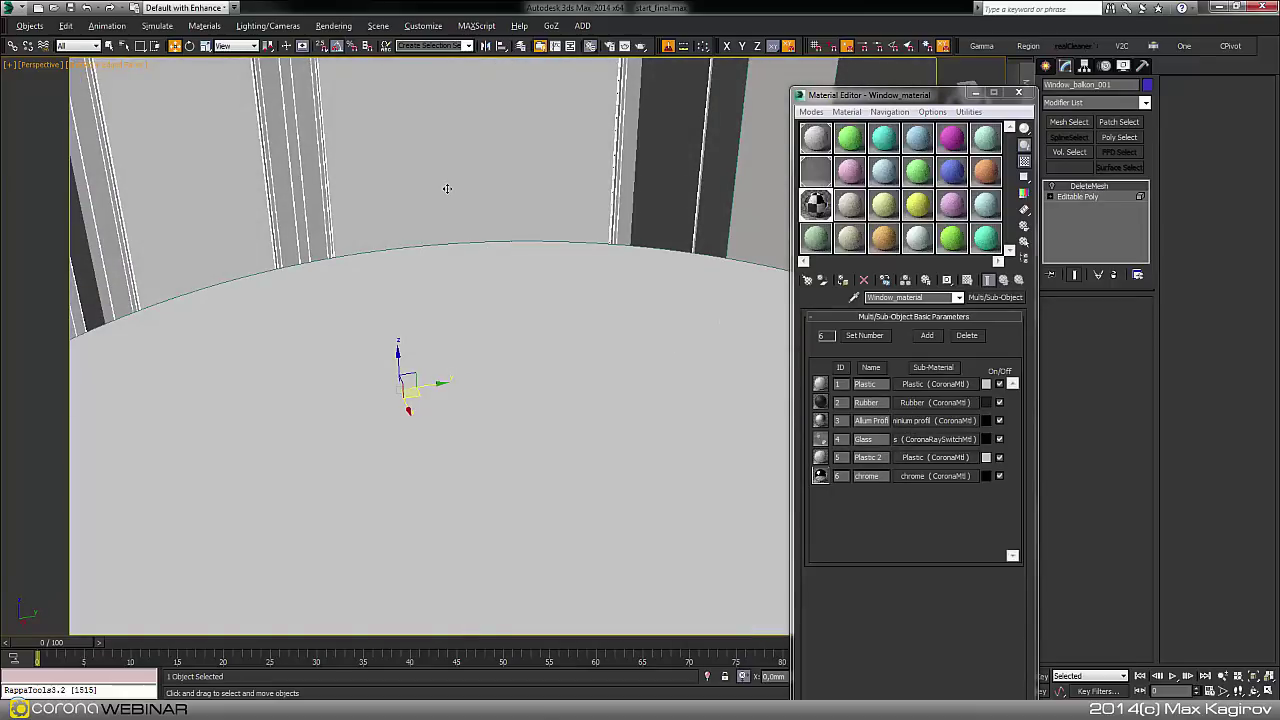
pyautogui.keyDown('alt'); pyautogui.moveTo(447, 189); pyautogui.dragTo(491, 198, button='middle'); pyautogui.keyUp('alt')
pyautogui.keyDown('alt'); pyautogui.moveTo(468, 251); pyautogui.dragTo(489, 273, button='middle'); pyautogui.keyUp('alt')
pyautogui.scroll(3, 503, 290)
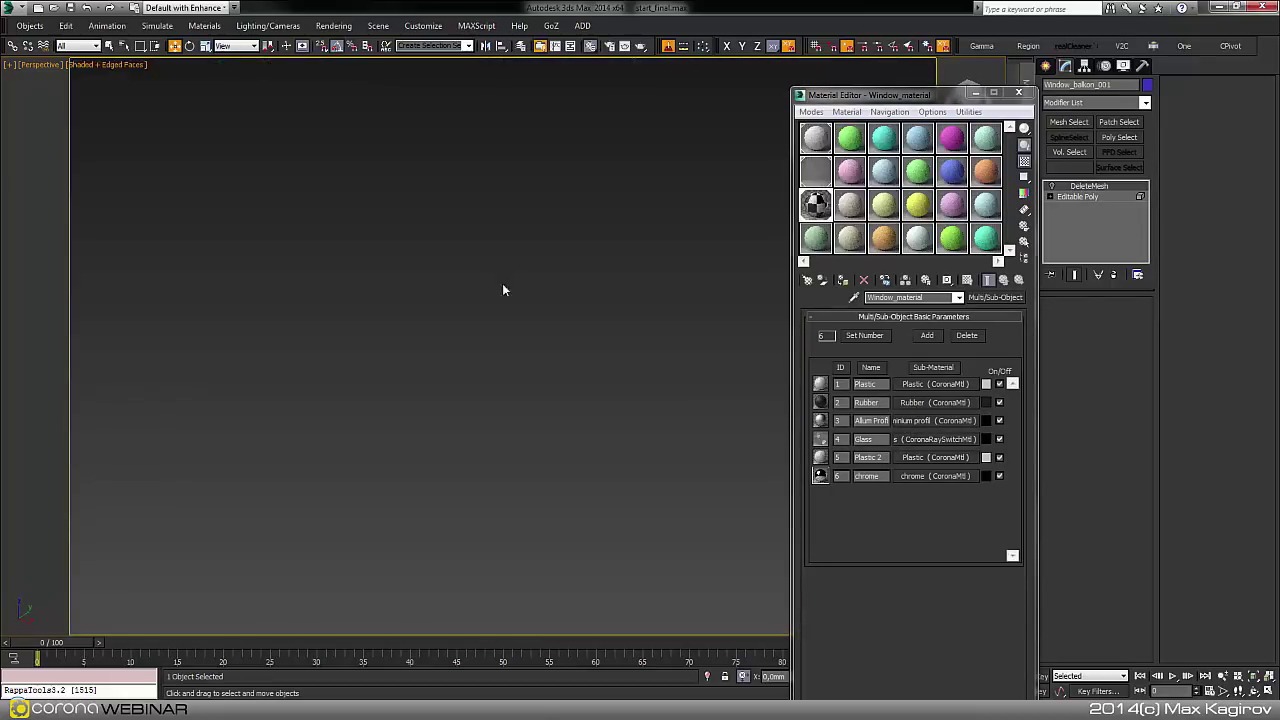
pyautogui.scroll(-1, 503, 290)
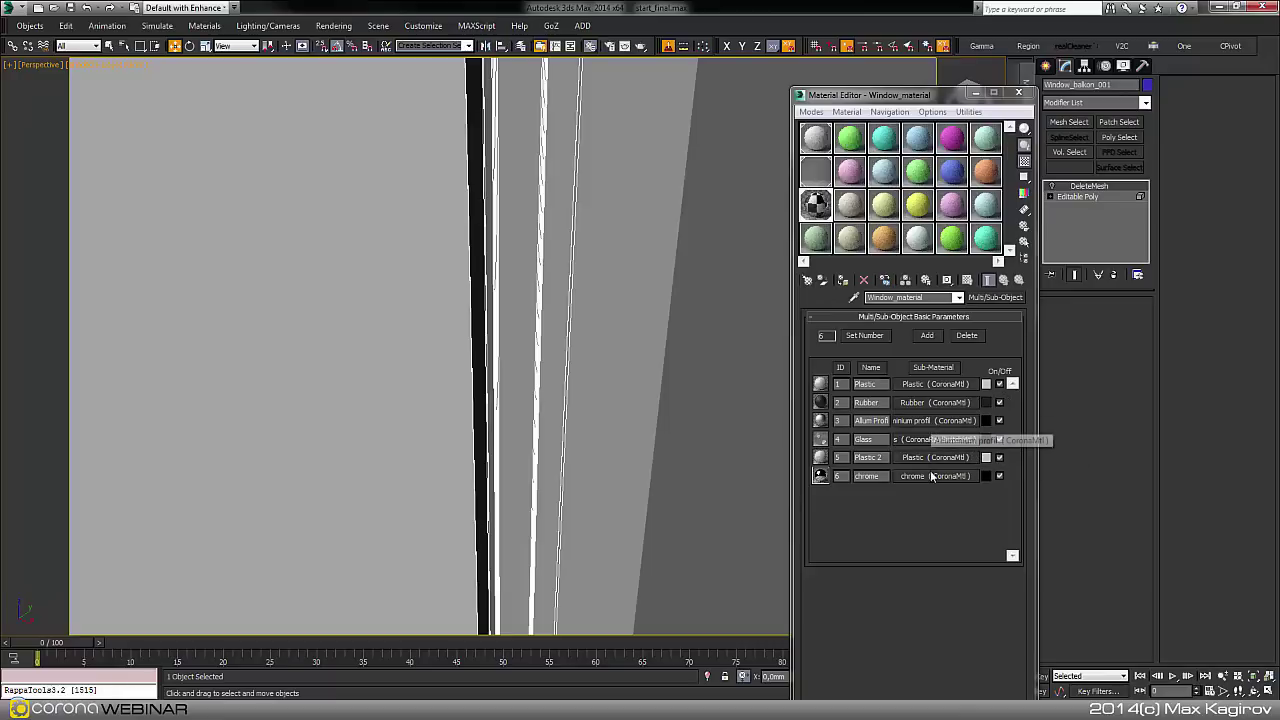
pyautogui.scroll(-4, 406, 461)
pyautogui.moveTo(365, 455); pyautogui.dragTo(473, 406, button='middle')
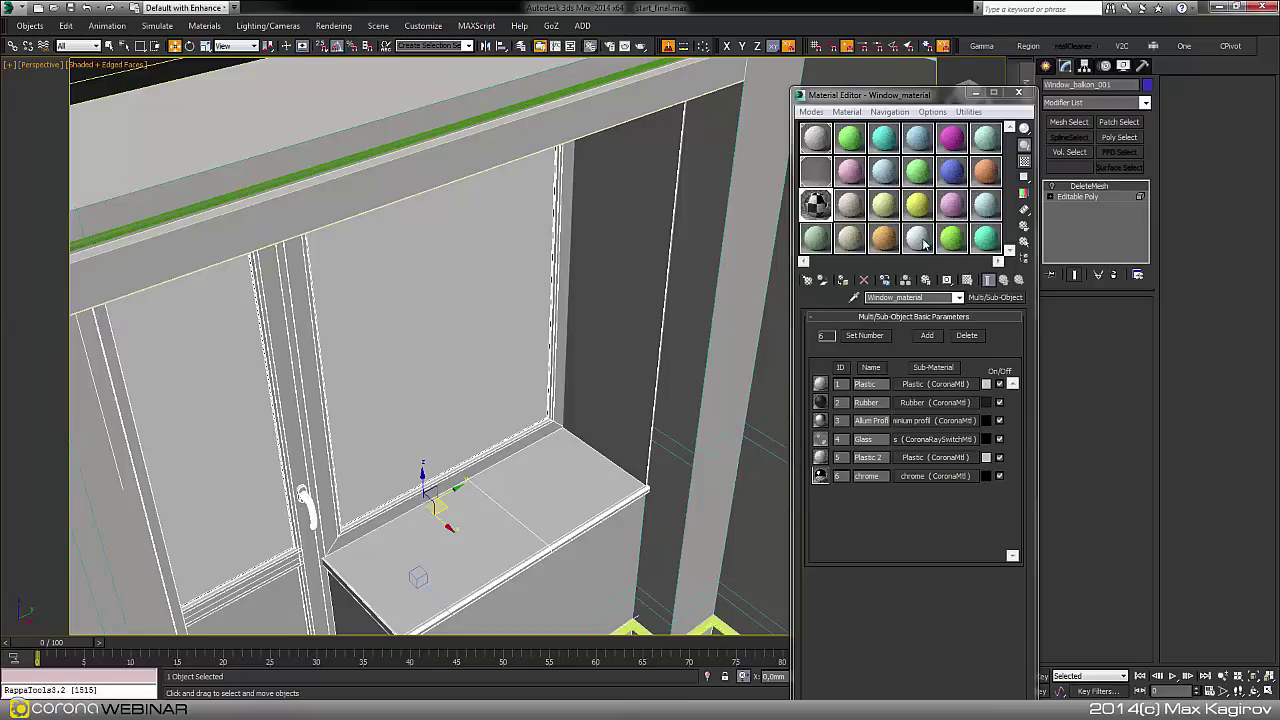
# Set the unused CoronaMtl_19 material's diffuse level to 0,0 and reflection level to 1,0, and show its enlarged preview.
pyautogui.click(826, 248)
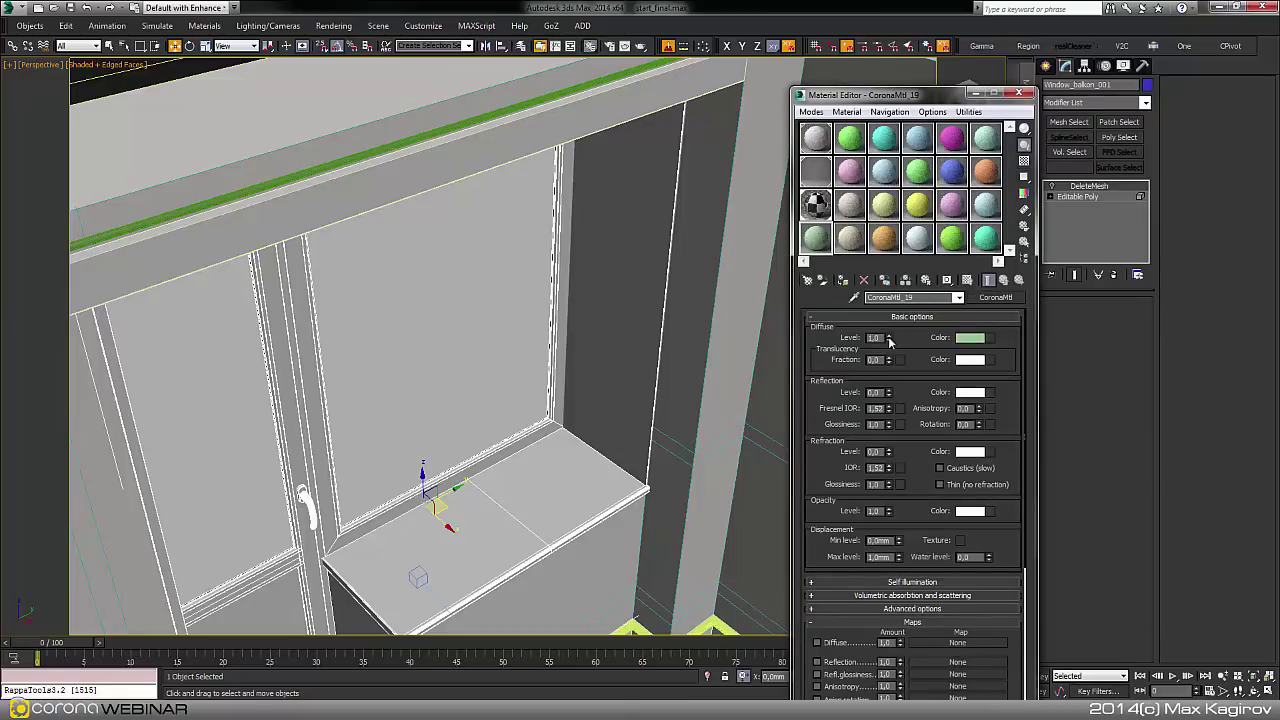
pyautogui.moveTo(889, 340); pyautogui.dragTo(910, 490)
pyautogui.moveTo(935, 388)
pyautogui.mouseDown()
pyautogui.moveTo(928, 334)
pyautogui.moveTo(924, 394)
pyautogui.mouseUp()
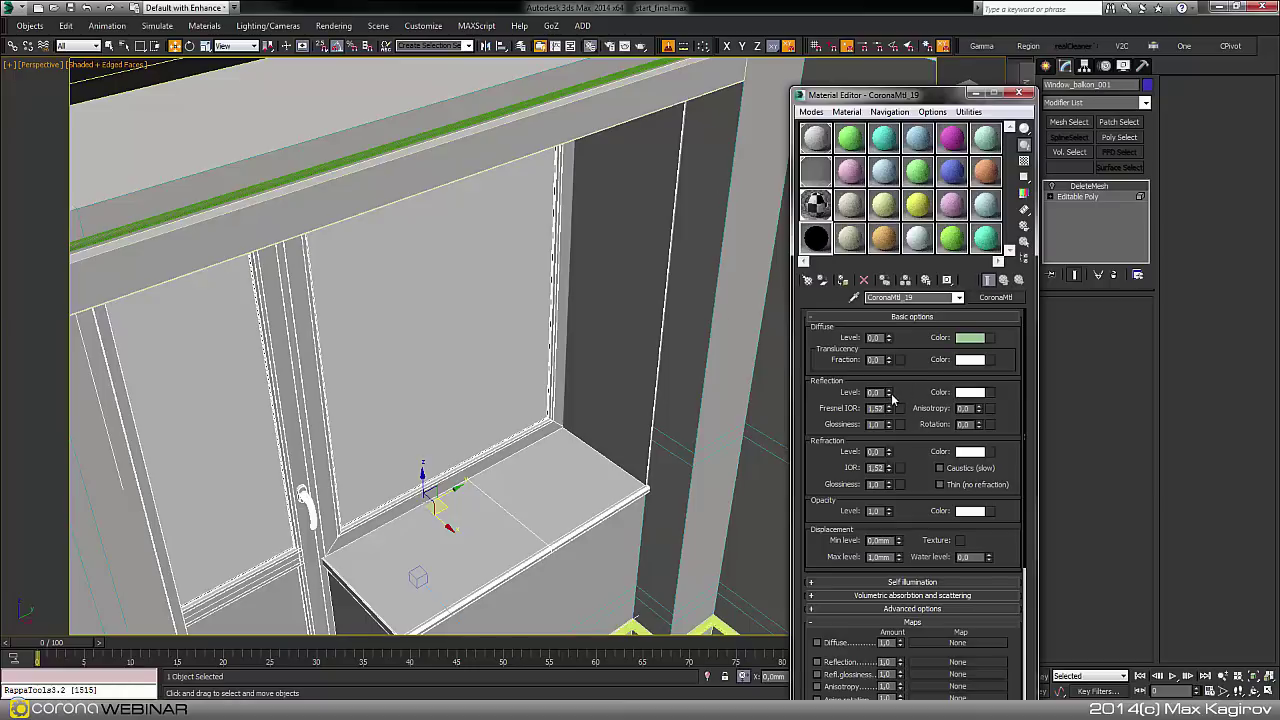
pyautogui.moveTo(890, 393); pyautogui.dragTo(880, 300)
pyautogui.doubleClick(819, 243)
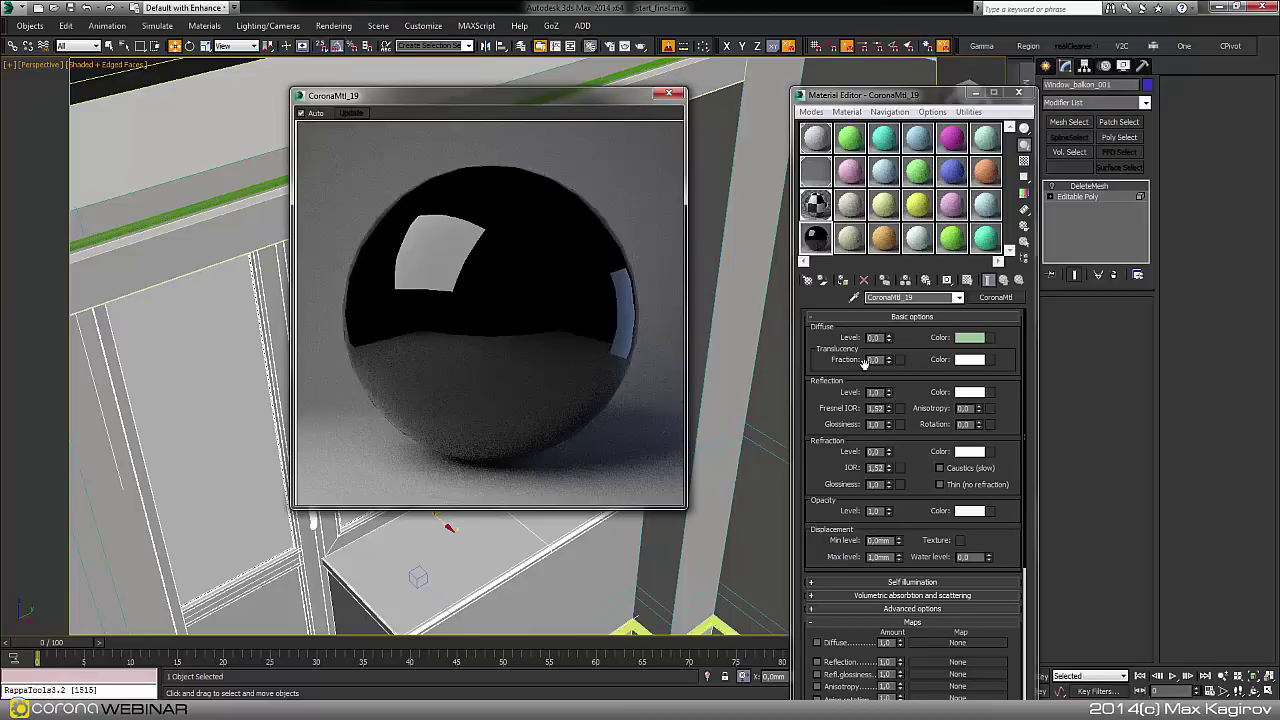
# Set the diffuse color of CoronaMtl_19 to black.
pyautogui.moveTo(886, 340)
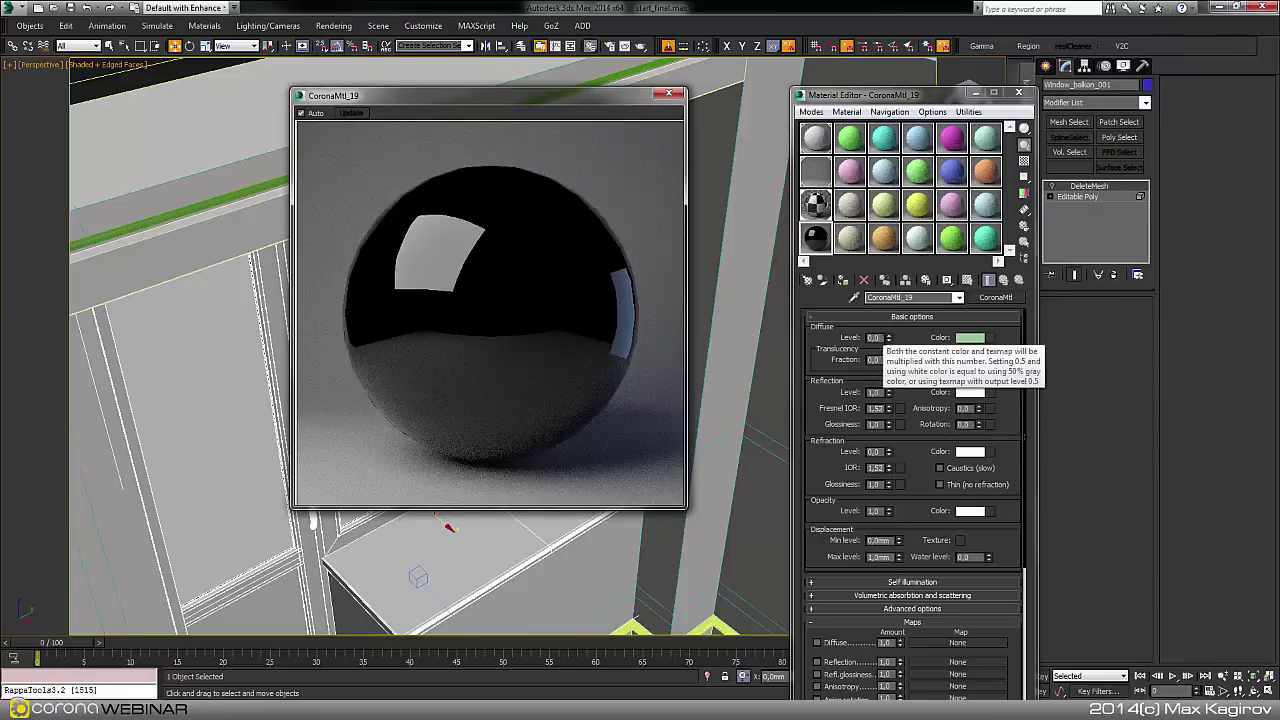
pyautogui.click(969, 339)
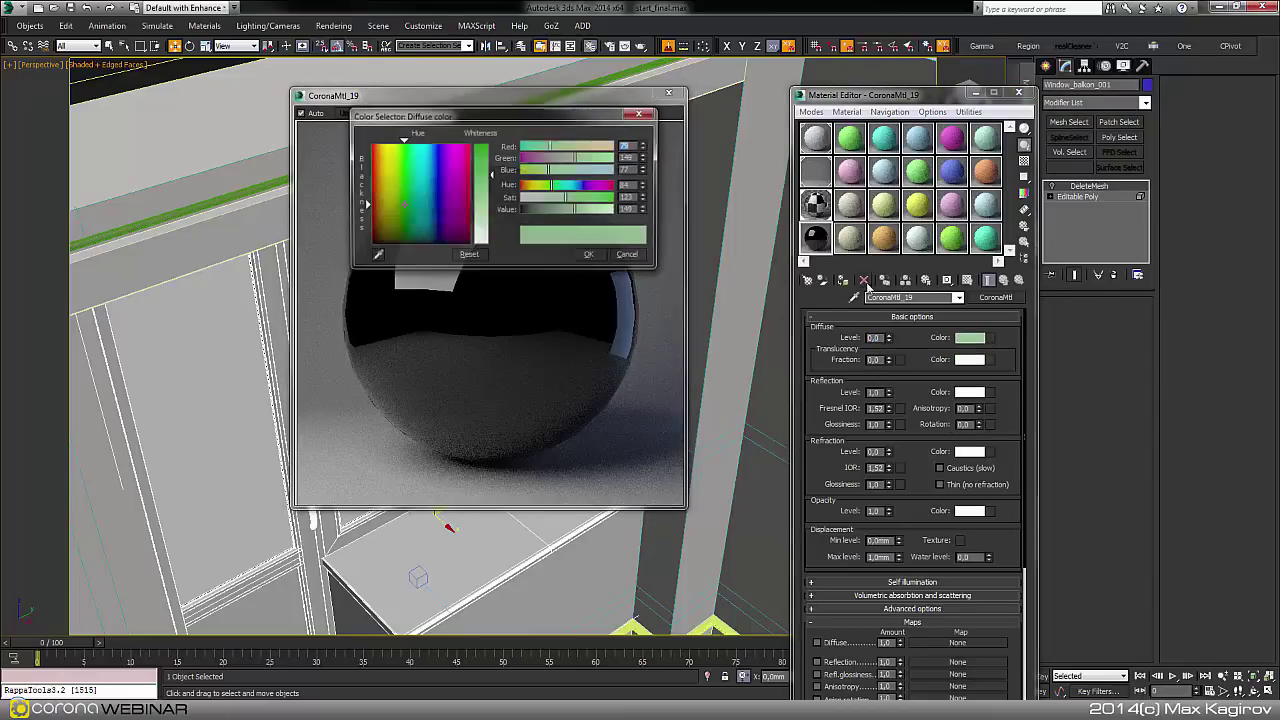
pyautogui.moveTo(576, 209); pyautogui.dragTo(497, 215)
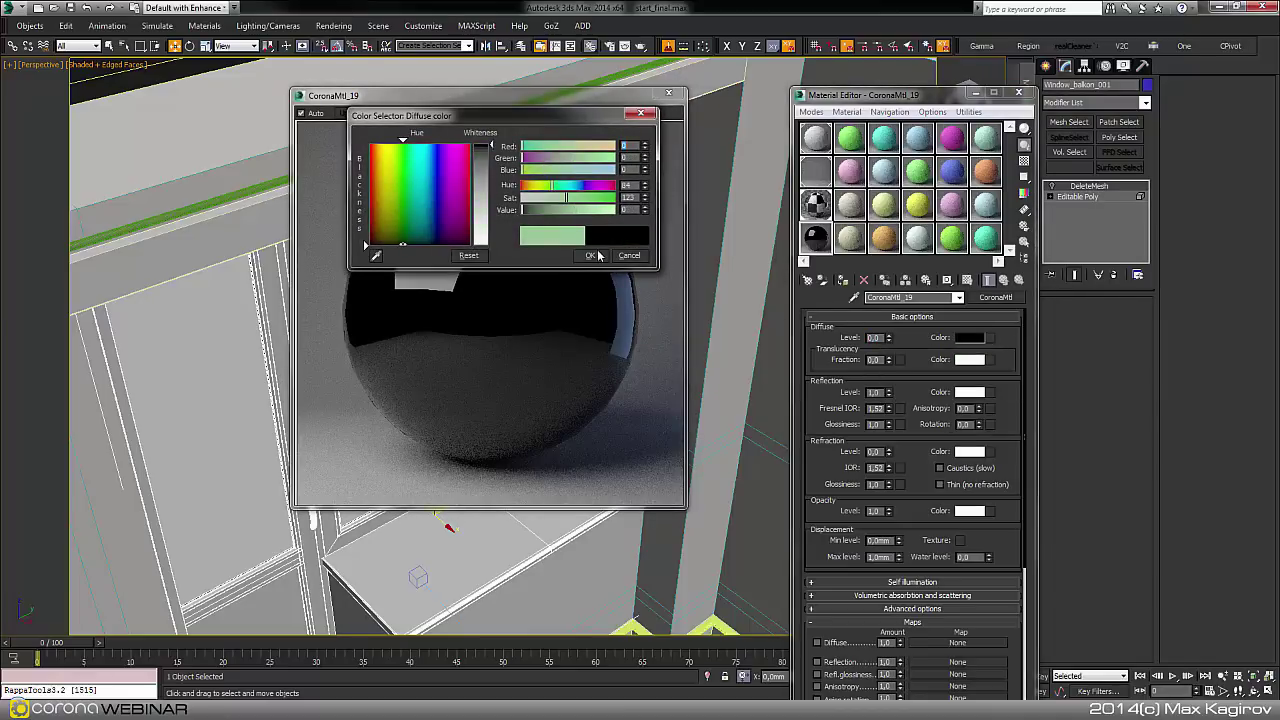
pyautogui.click(591, 255)
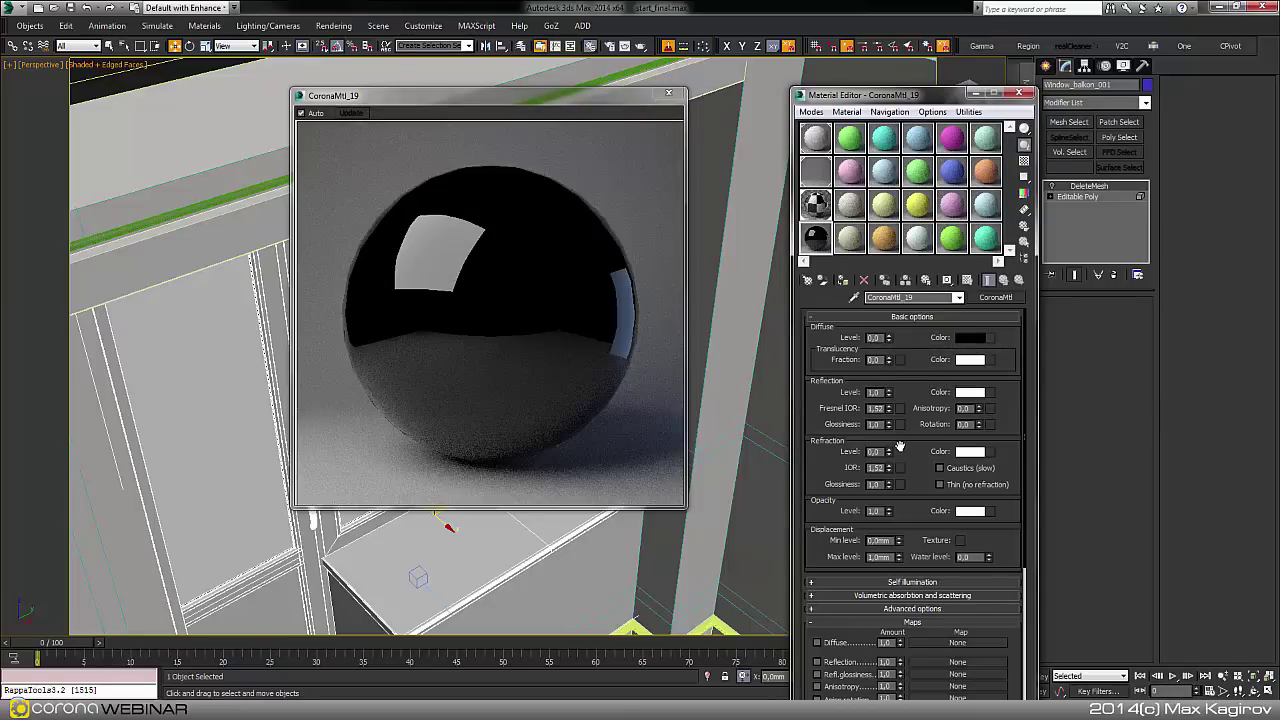
# Set the refraction level of CoronaMtl_19 to 1,0.
pyautogui.moveTo(905, 450); pyautogui.dragTo(912, 432)
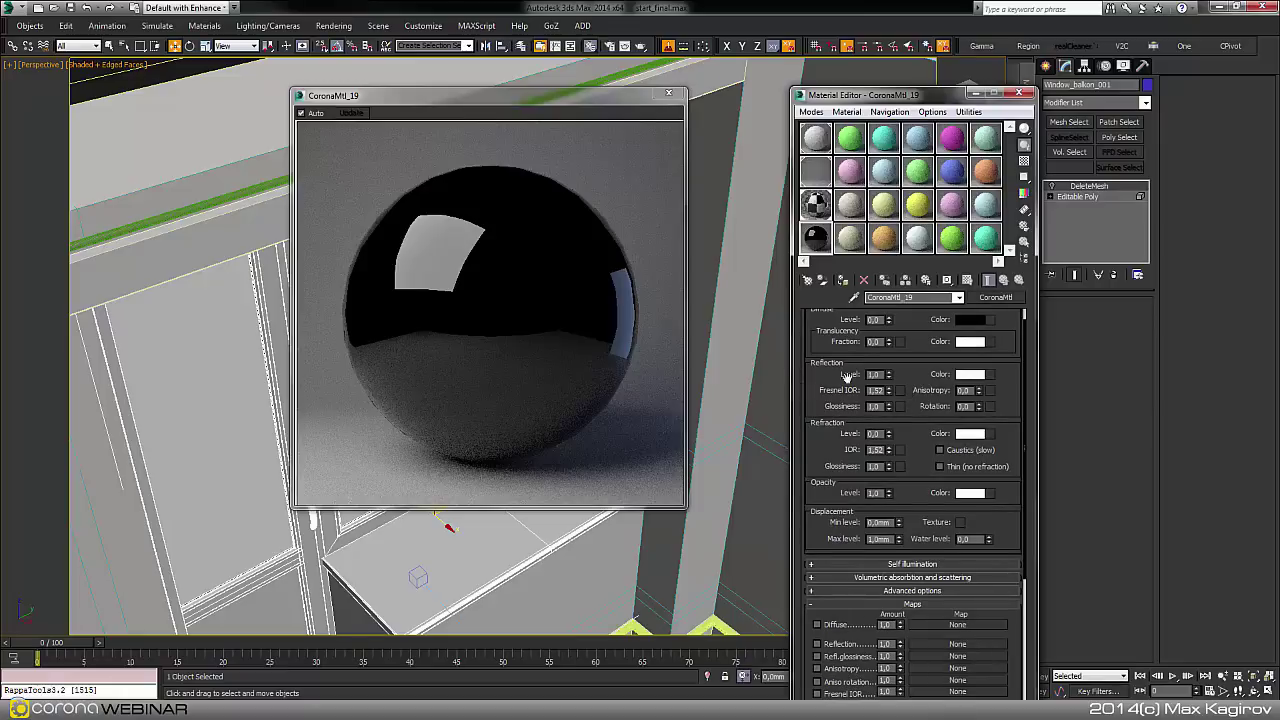
pyautogui.scroll(1, 915, 385)
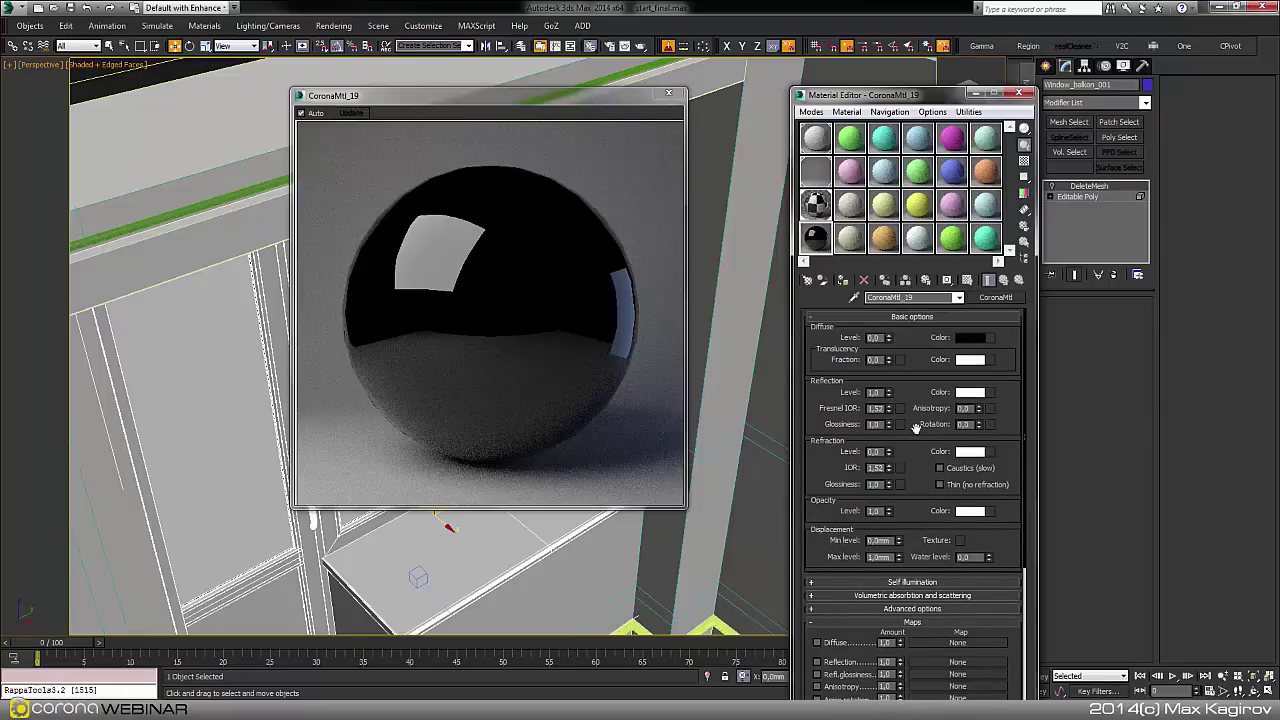
pyautogui.scroll(-3, 916, 430)
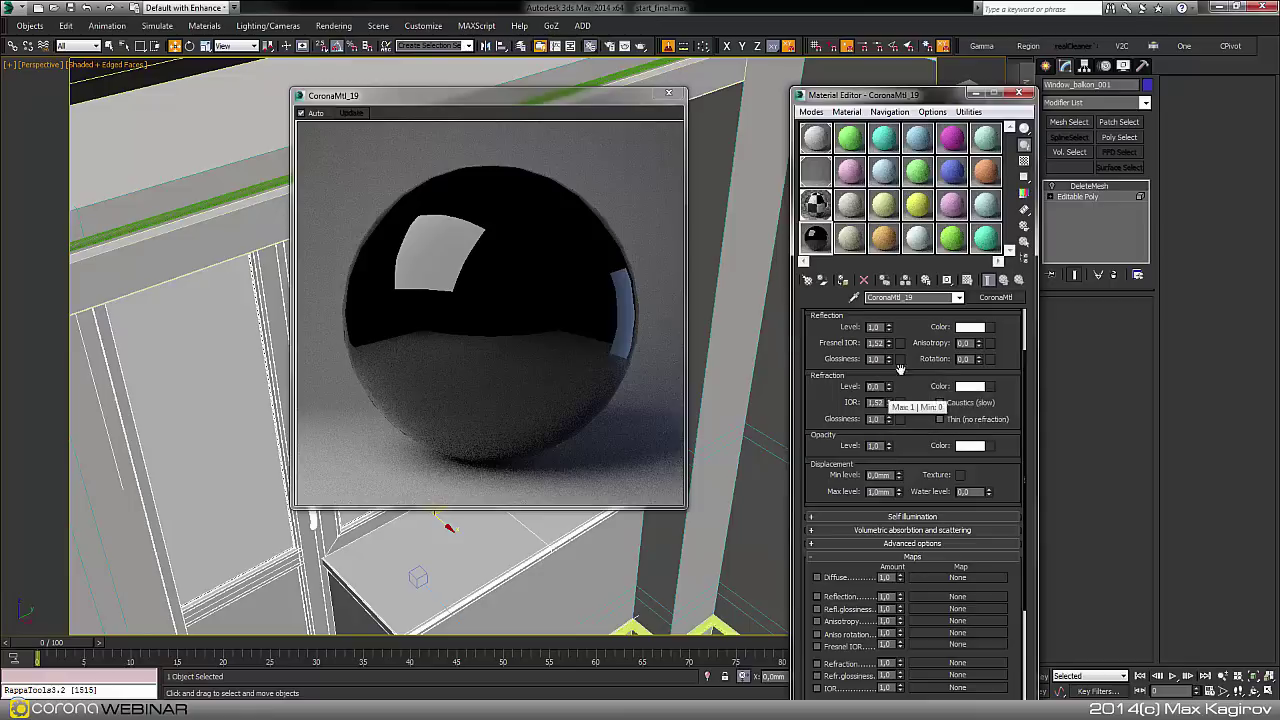
pyautogui.scroll(1, 892, 410)
pyautogui.moveTo(889, 416); pyautogui.dragTo(896, 326)
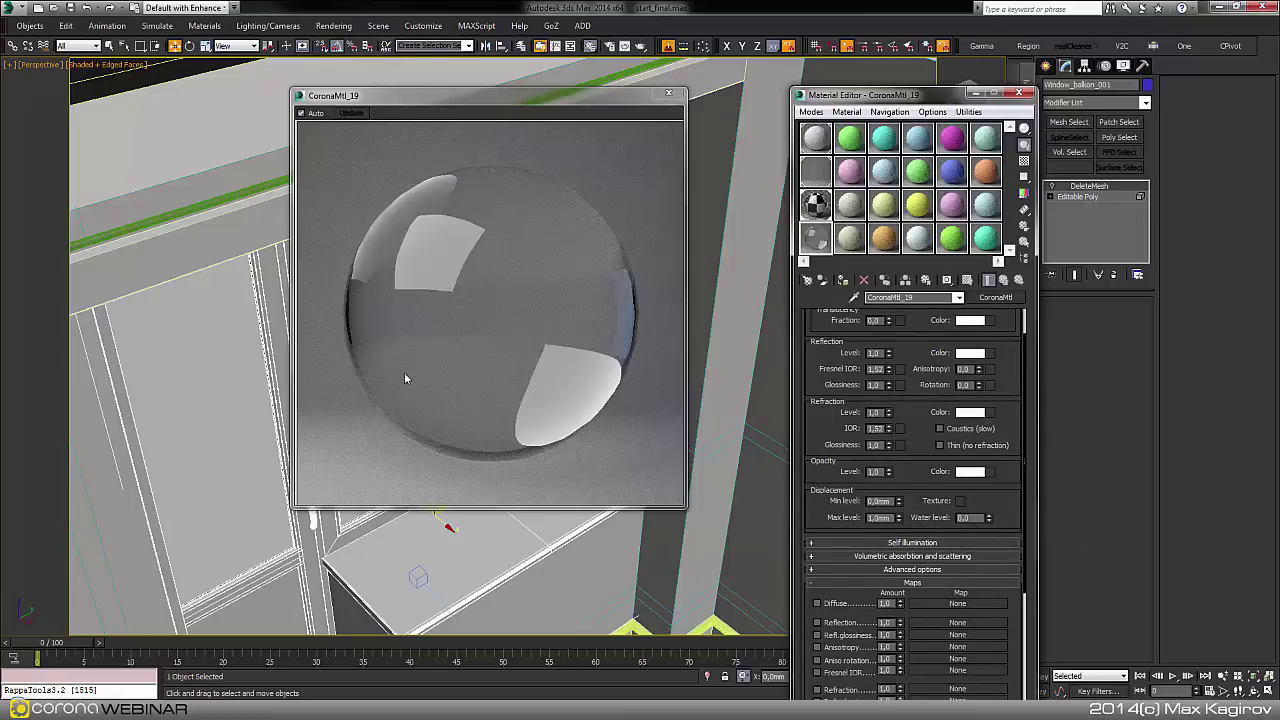
# Toggle refraction caustics on and off for CoronaMtl_19, and enable Thin (no refraction).
pyautogui.click(966, 432)
pyautogui.click(968, 432)
pyautogui.click(1000, 445)
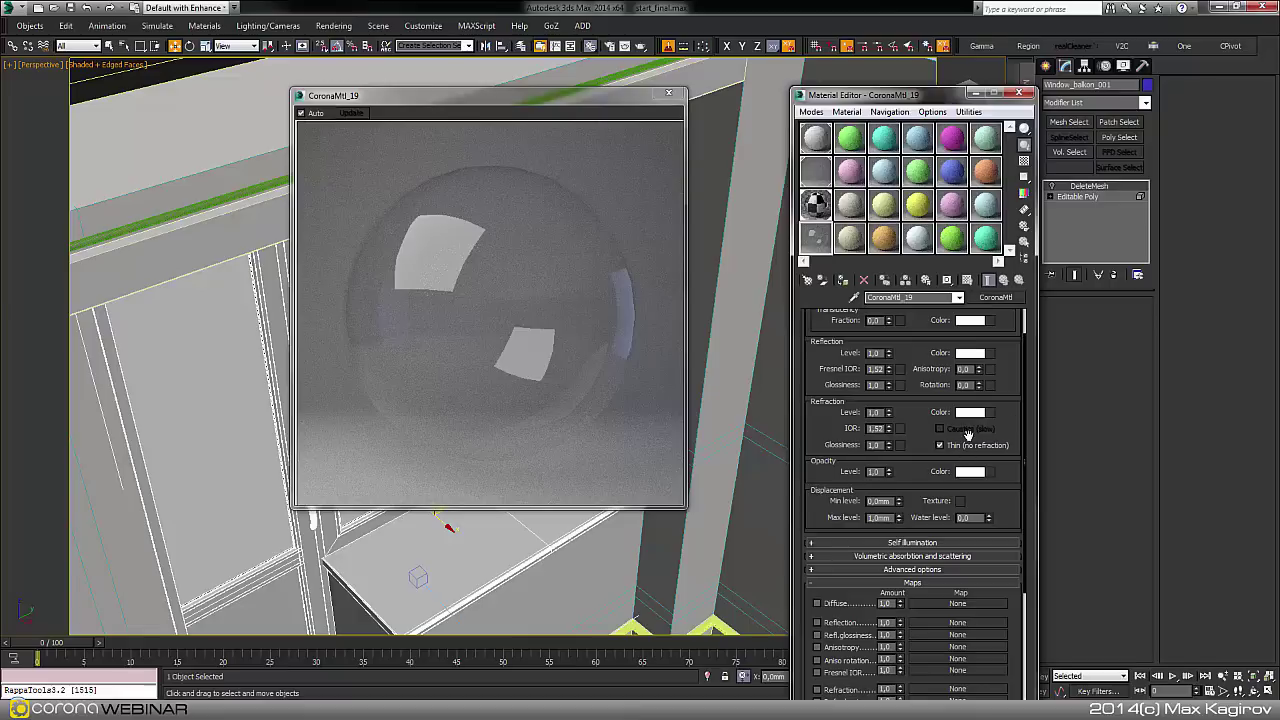
# Expand the advanced options of CoronaMtl_19, try the Invisible in masks option, and enable Enviro portal.
pyautogui.moveTo(968, 434); pyautogui.dragTo(977, 345)
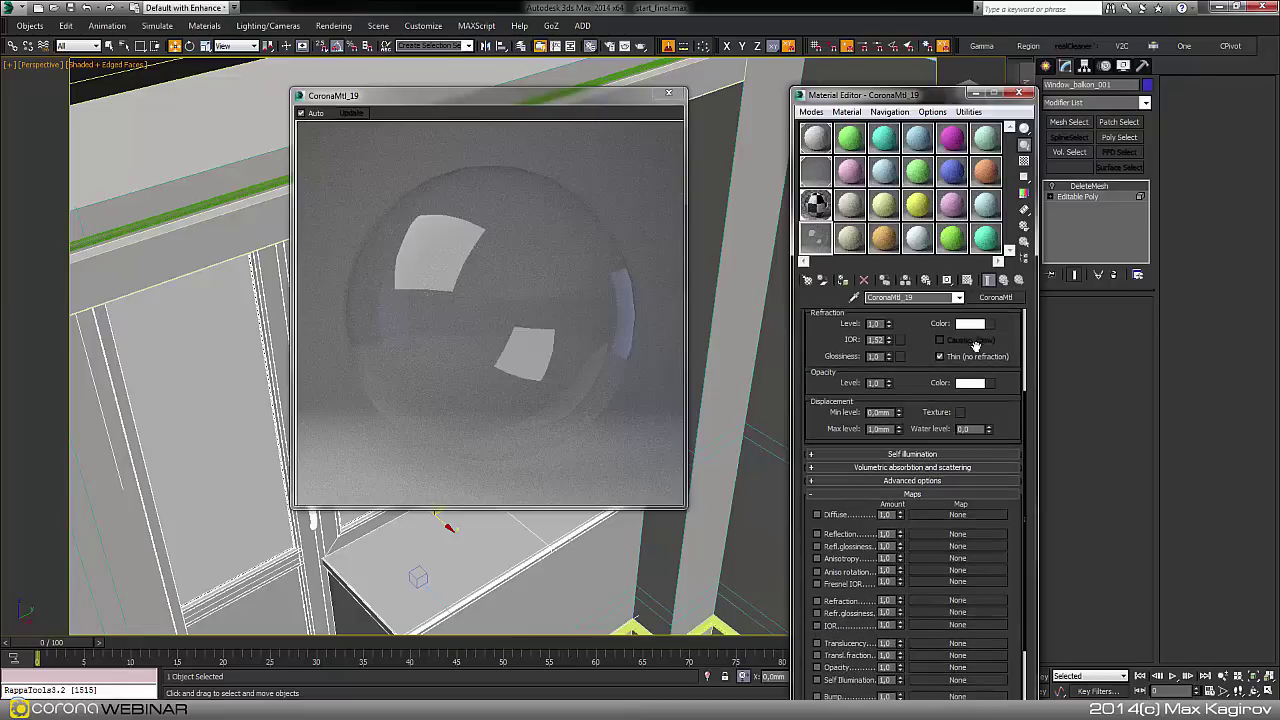
pyautogui.click(944, 482)
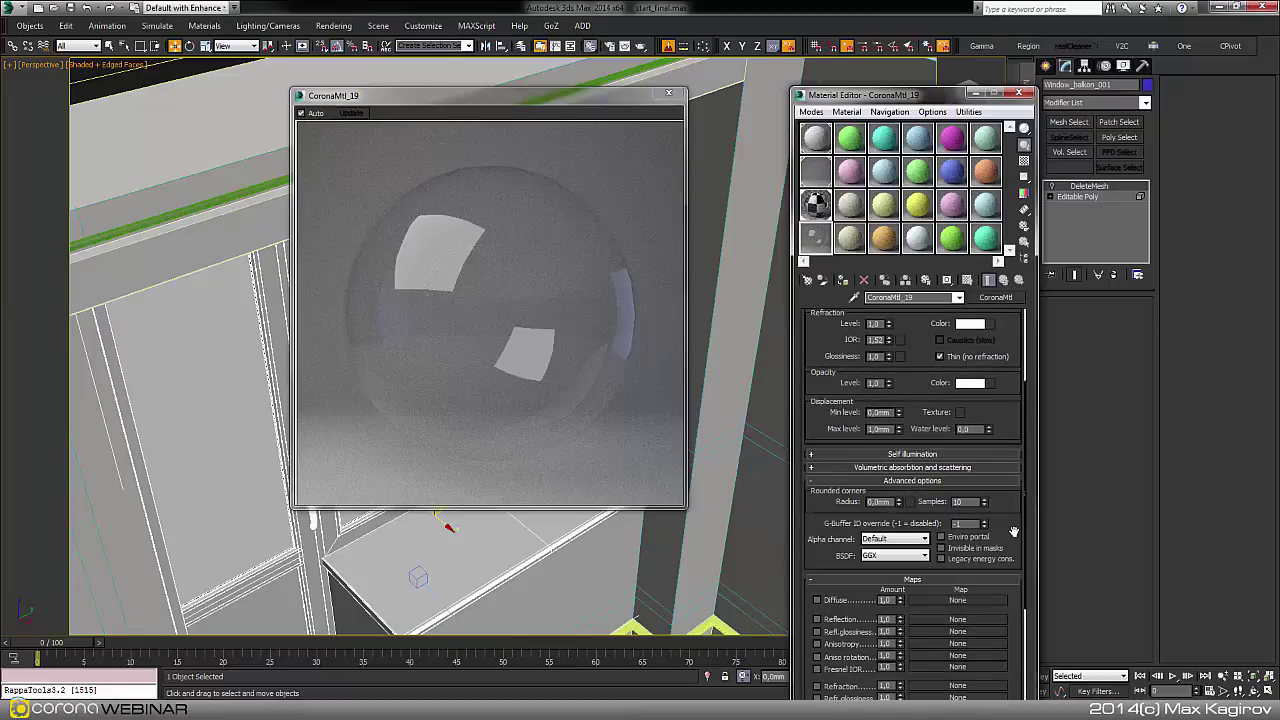
pyautogui.moveTo(1013, 532); pyautogui.dragTo(995, 445)
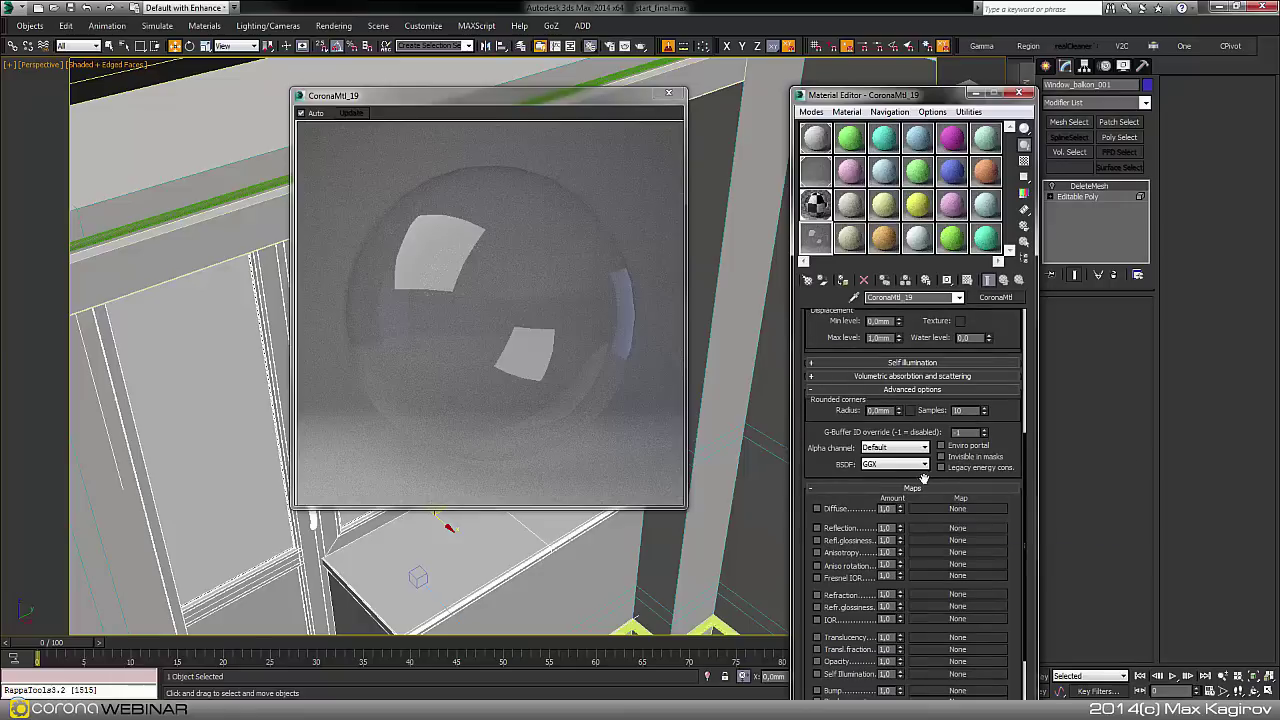
pyautogui.moveTo(1007, 446); pyautogui.dragTo(1007, 460)
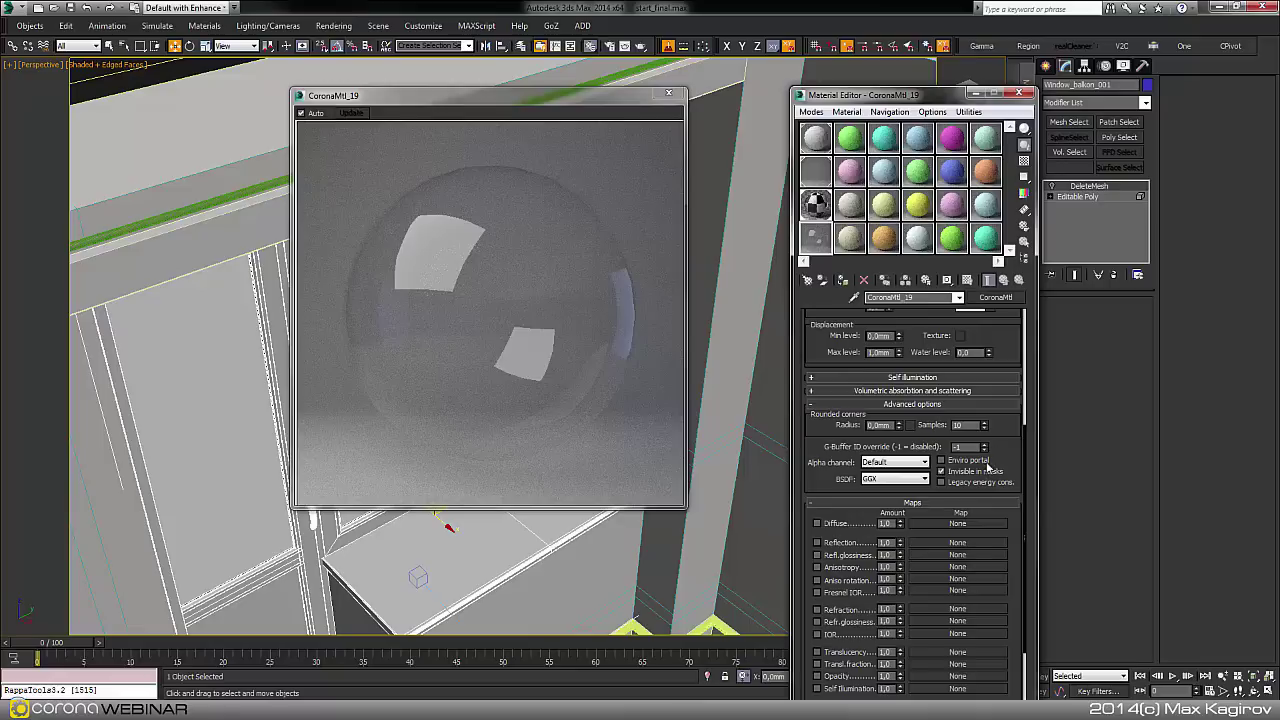
pyautogui.click(990, 472)
pyautogui.click(948, 471)
pyautogui.click(941, 460)
# Examine the window opening up close beside the glass preview, and turn off Enviro portal for CoronaMtl_19.
pyautogui.keyDown('alt'); pyautogui.moveTo(389, 554); pyautogui.dragTo(617, 568, button='middle'); pyautogui.keyUp('alt')
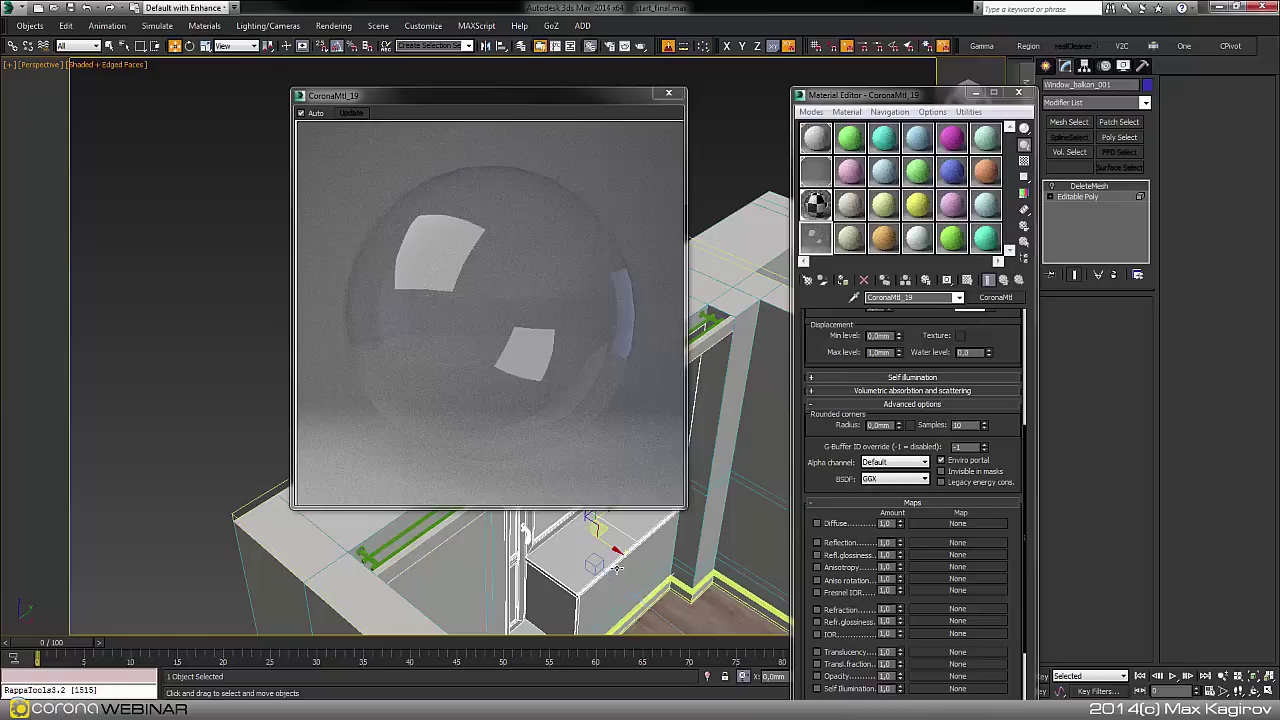
pyautogui.keyDown('alt'); pyautogui.moveTo(617, 568); pyautogui.dragTo(655, 588, button='middle'); pyautogui.keyUp('alt')
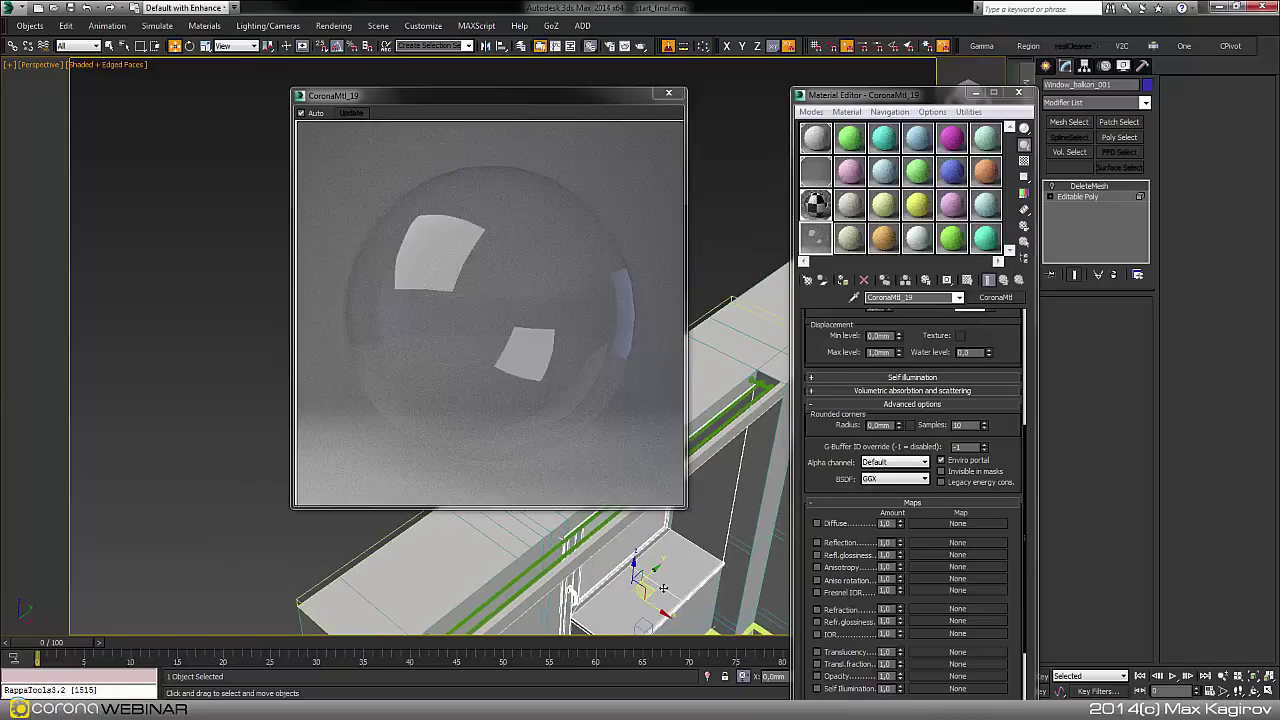
pyautogui.scroll(3, 676, 588)
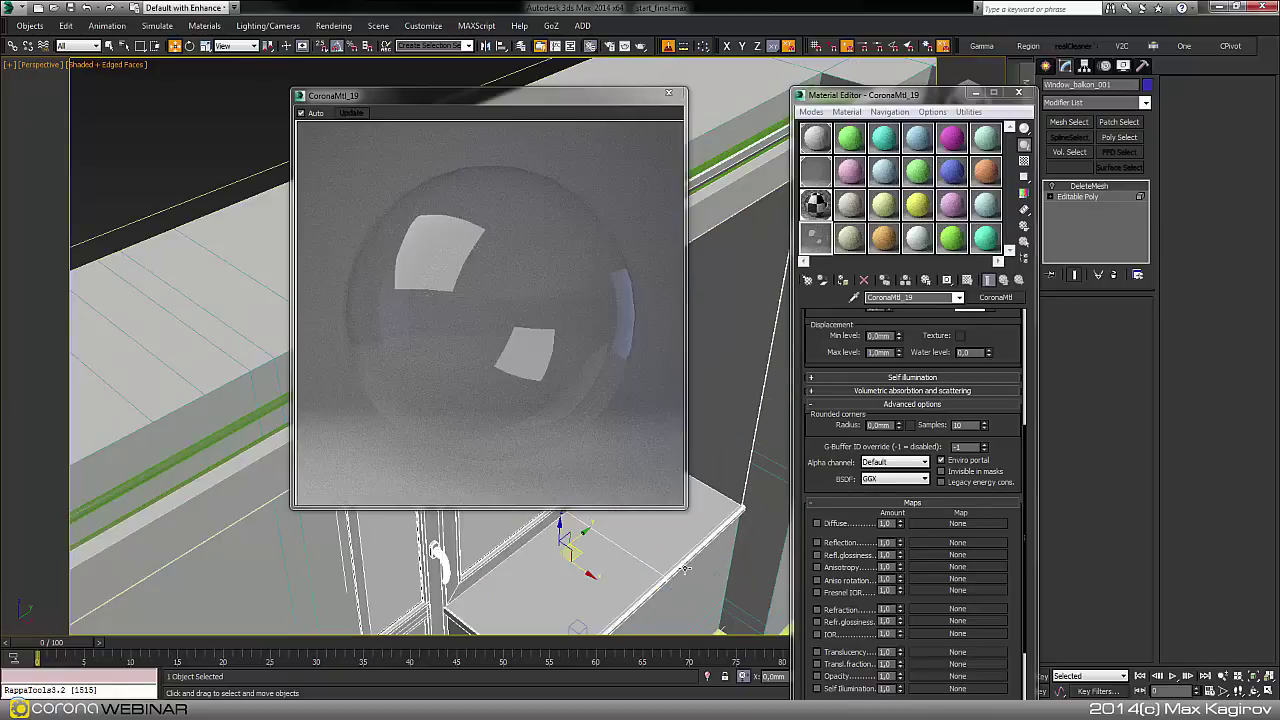
pyautogui.moveTo(496, 99); pyautogui.dragTo(400, 87)
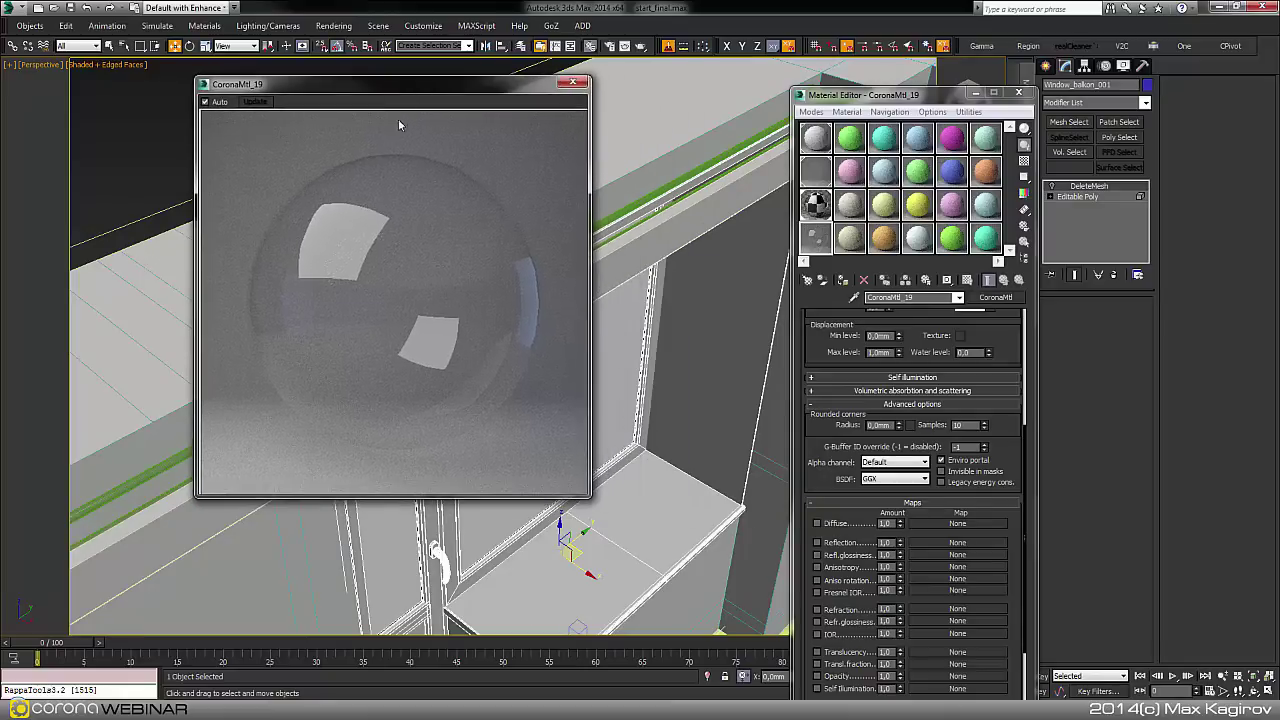
pyautogui.click(656, 400)
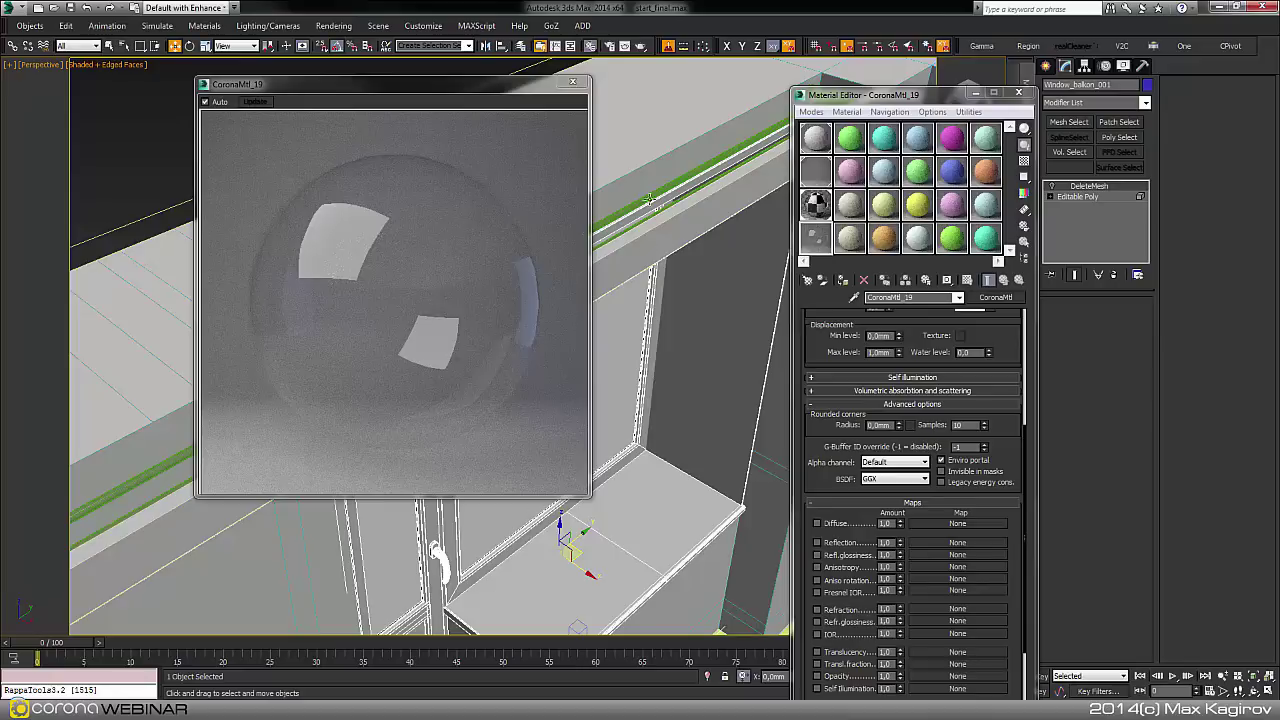
pyautogui.click(941, 460)
pyautogui.moveTo(530, 86); pyautogui.dragTo(609, 115)
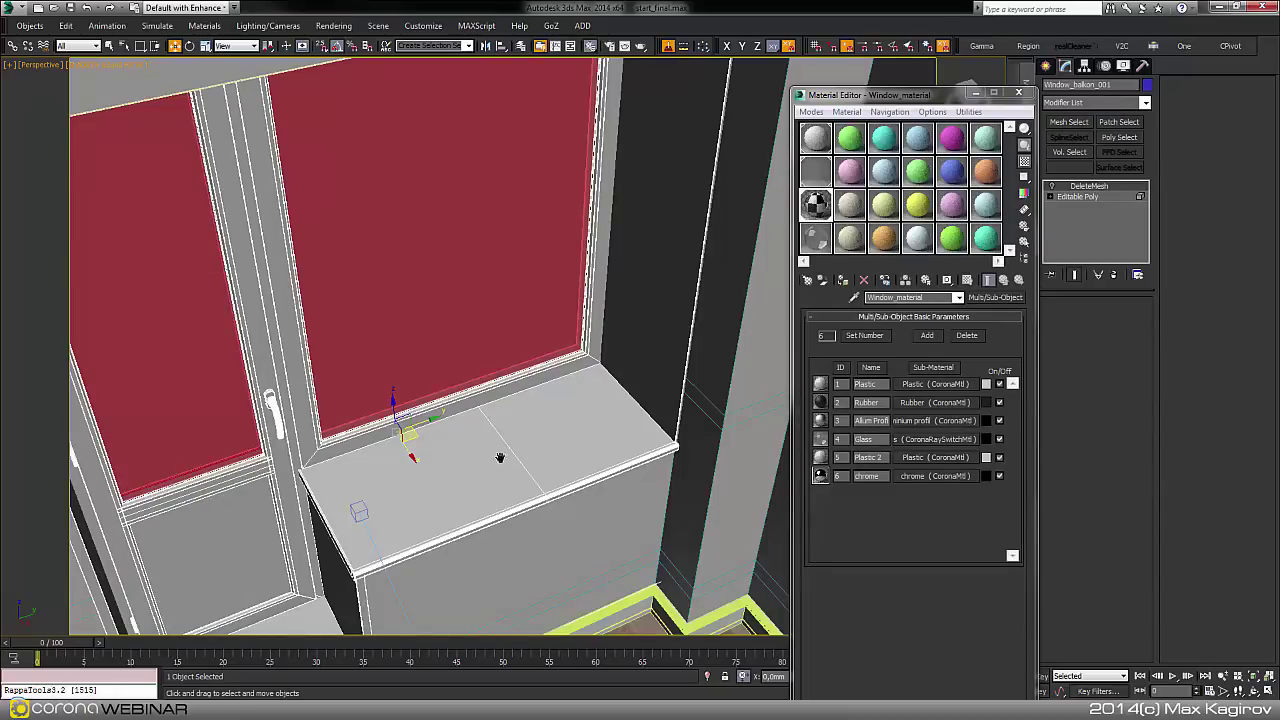
# Show the Corona render settings in place of the material editor and review the override, environment and global illumination options.
pyautogui.scroll(-5, 502, 462)
pyautogui.keyDown('alt'); pyautogui.moveTo(506, 472); pyautogui.dragTo(651, 396, button='middle'); pyautogui.keyUp('alt')
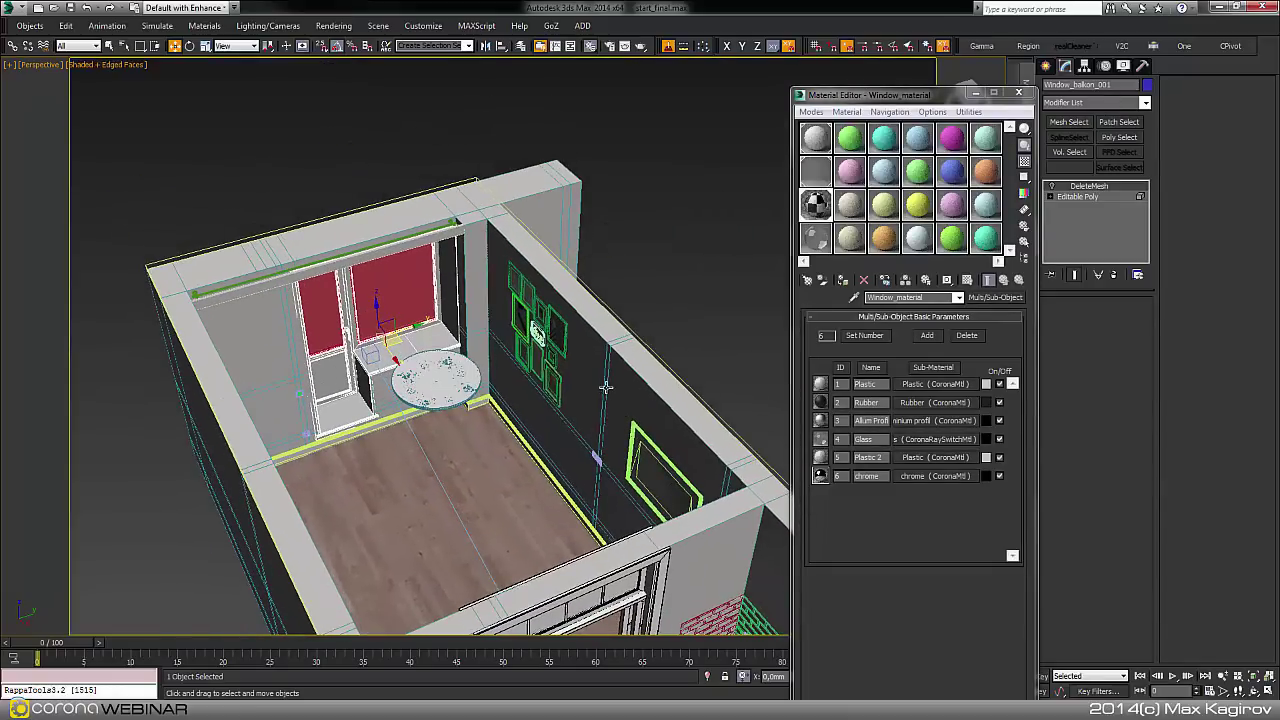
pyautogui.click(608, 46)
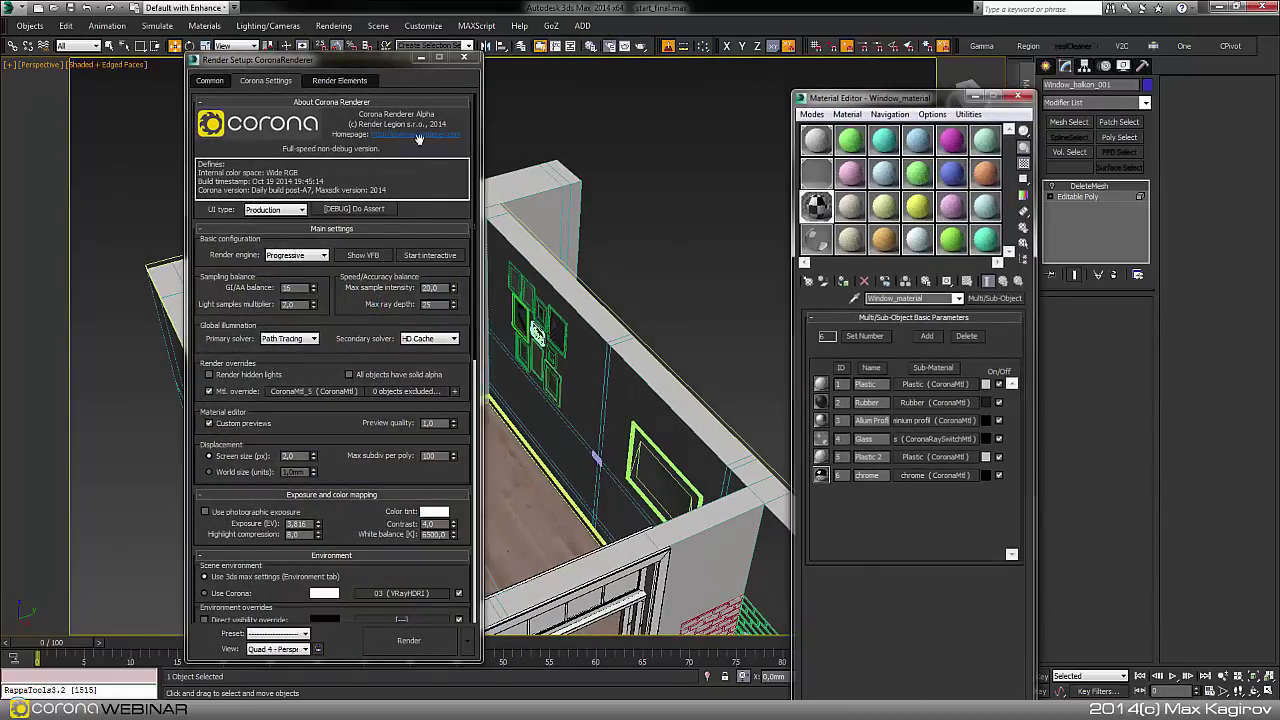
pyautogui.press('m')
pyautogui.scroll(-3, 368, 145)
pyautogui.scroll(-3, 370, 180)
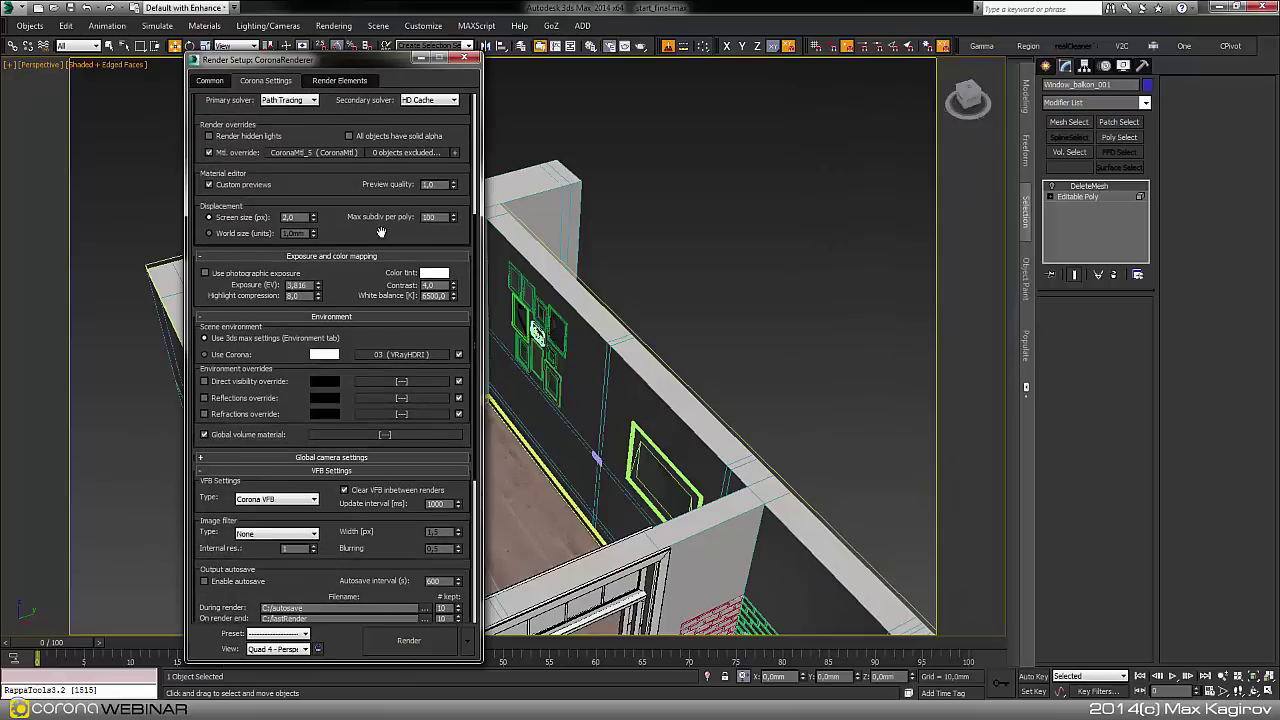
pyautogui.scroll(3, 369, 286)
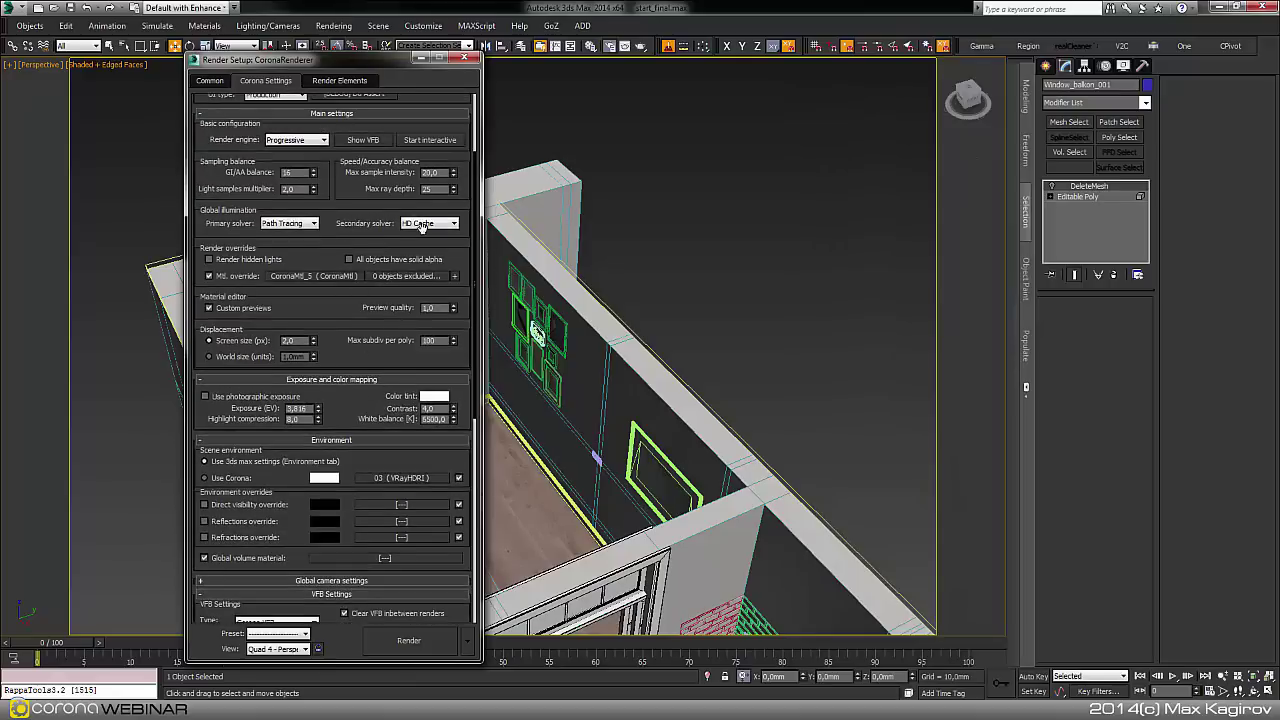
# Select the balcony window together with the red portal plane and exclude both from the render material override.
pyautogui.moveTo(542, 402); pyautogui.dragTo(643, 412, button='middle')
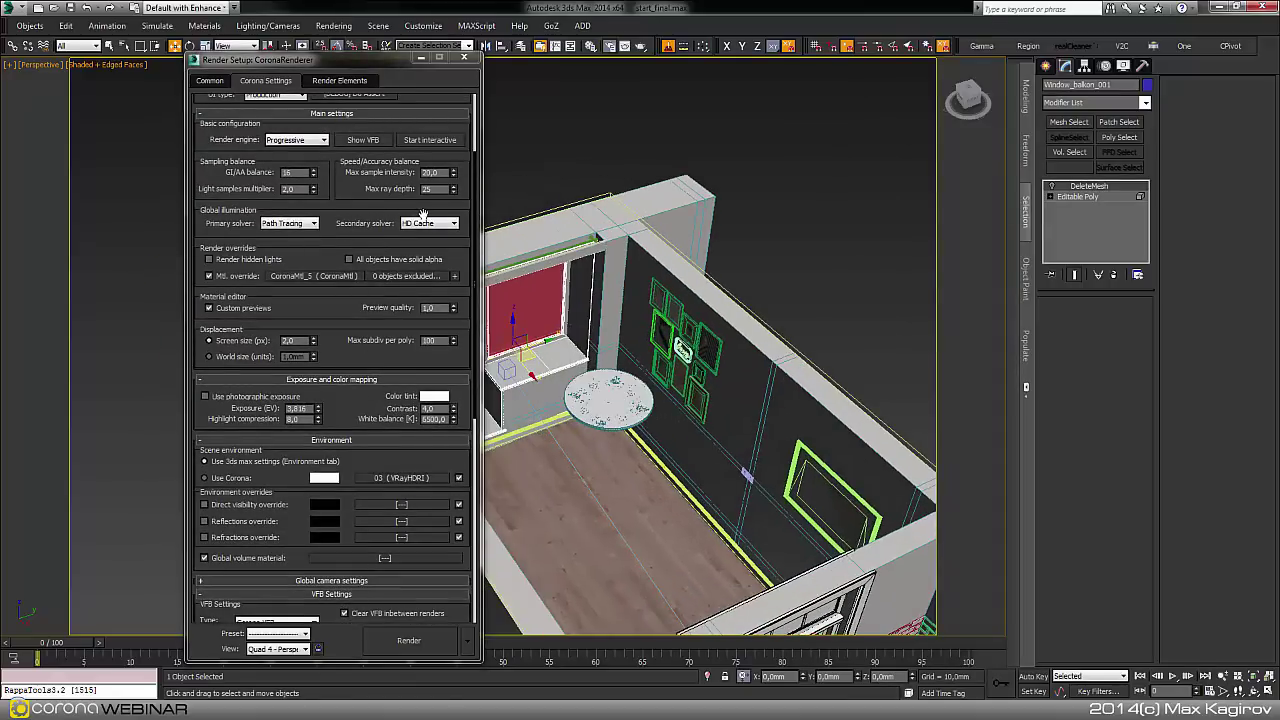
pyautogui.scroll(6, 595, 355)
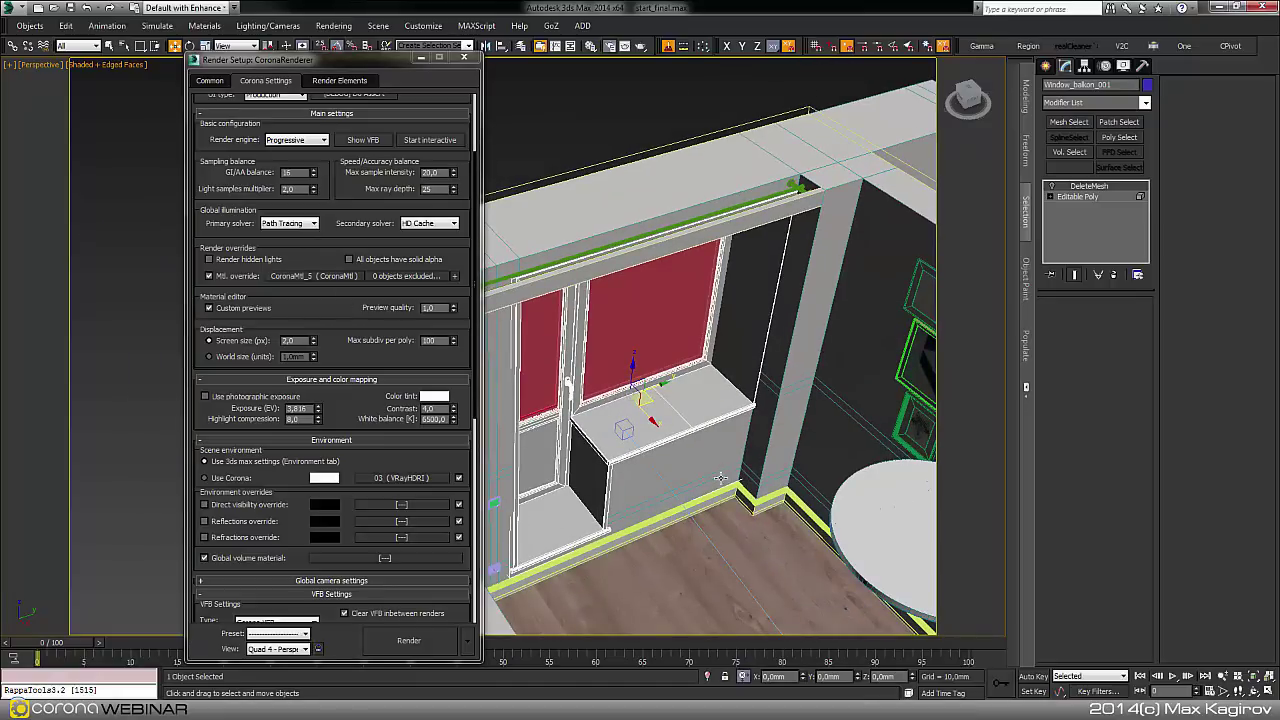
pyautogui.press('q')
pyautogui.moveTo(723, 445); pyautogui.dragTo(701, 434, button='middle')
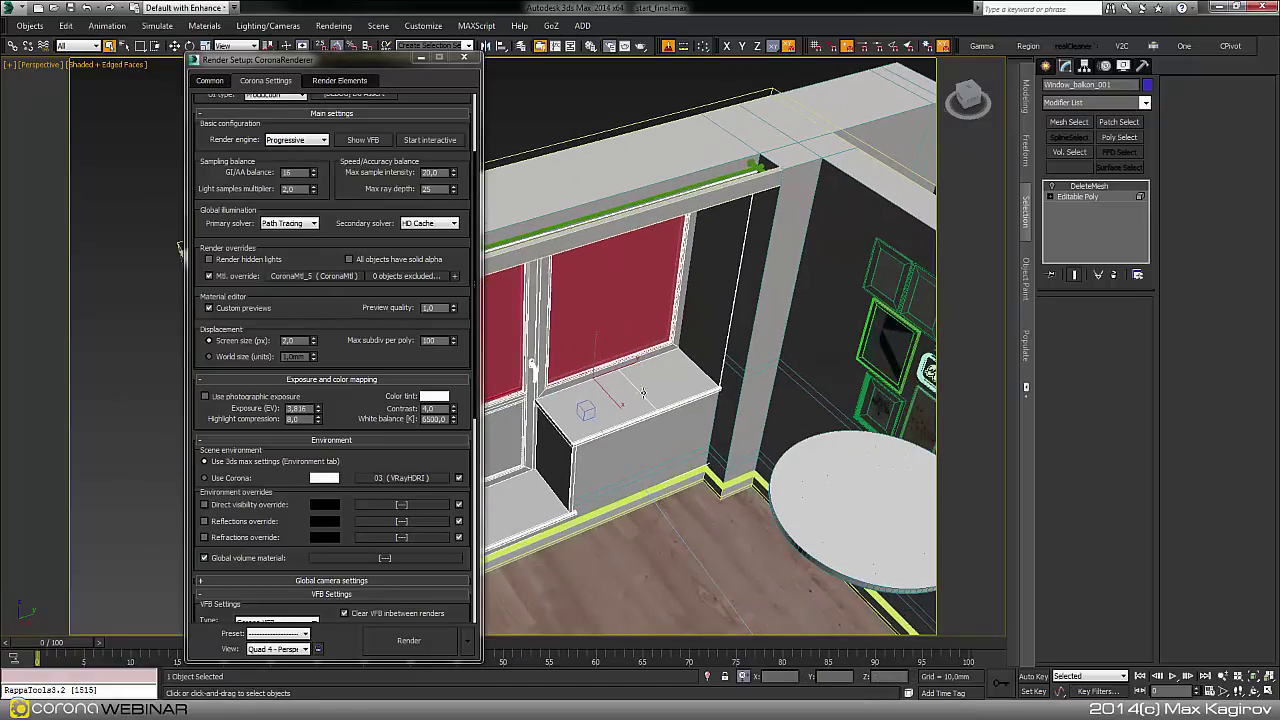
pyautogui.keyDown('alt'); pyautogui.moveTo(621, 410); pyautogui.dragTo(787, 475, button='middle'); pyautogui.keyUp('alt')
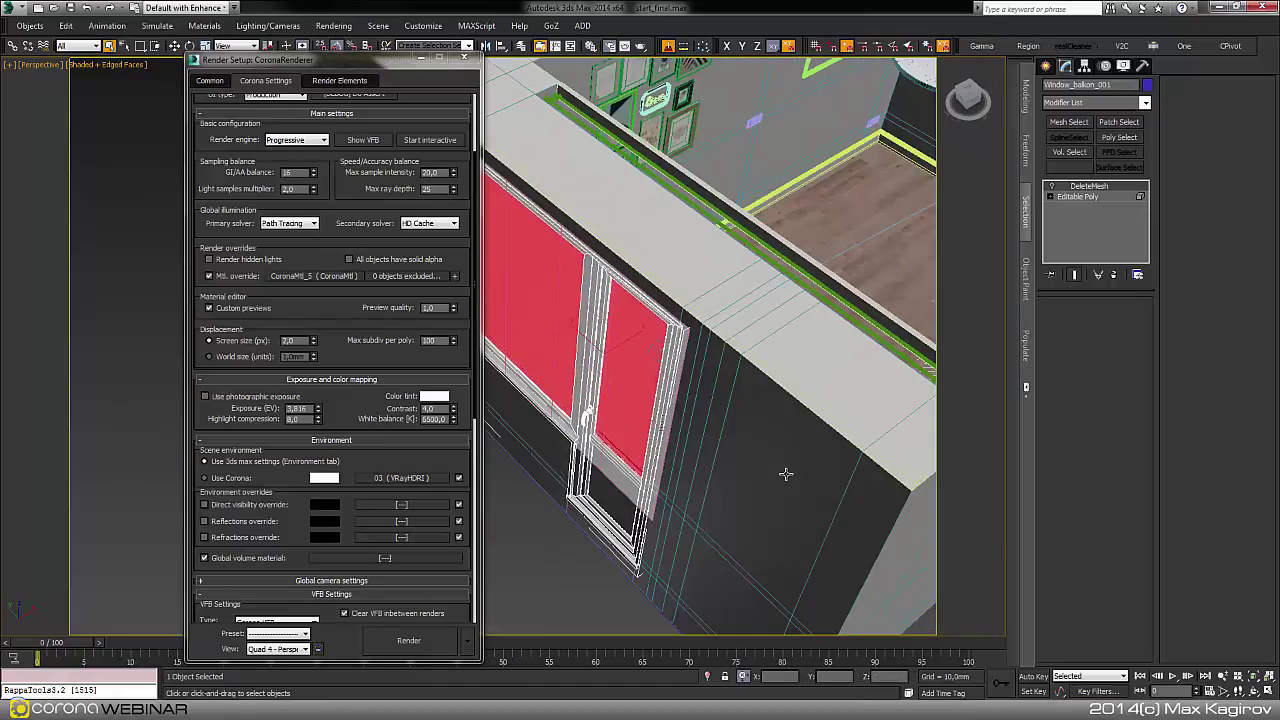
pyautogui.keyDown('ctrl'); pyautogui.click(610, 466); pyautogui.keyUp('ctrl')
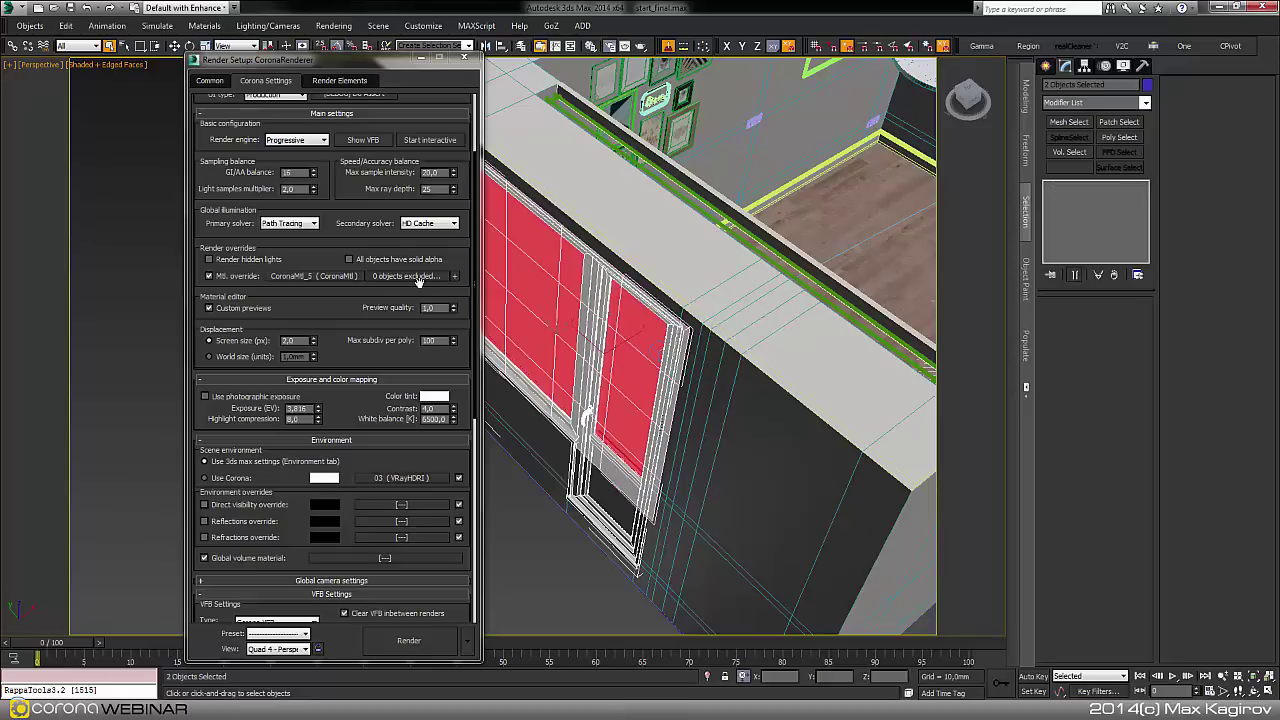
pyautogui.click(454, 277)
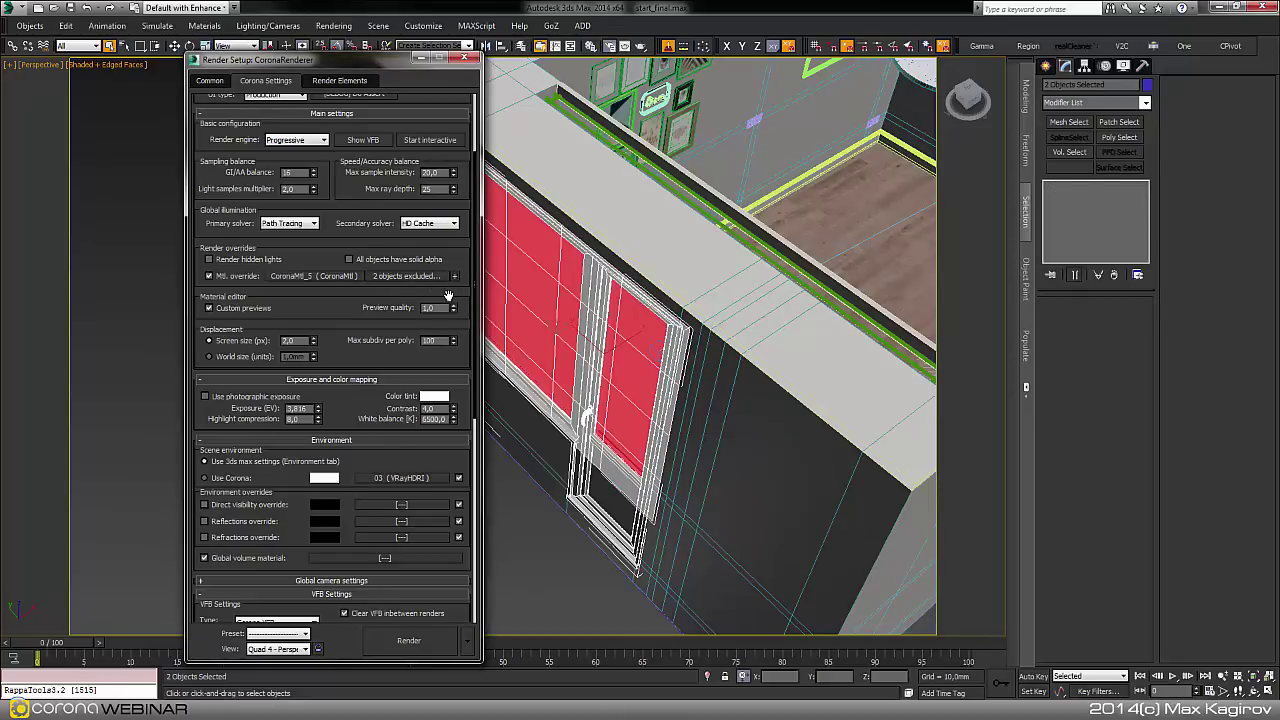
# Review the material override's excluded objects and the room's interior, and close the render settings.
pyautogui.keyDown('alt'); pyautogui.moveTo(497, 313); pyautogui.dragTo(544, 331, button='middle'); pyautogui.keyUp('alt')
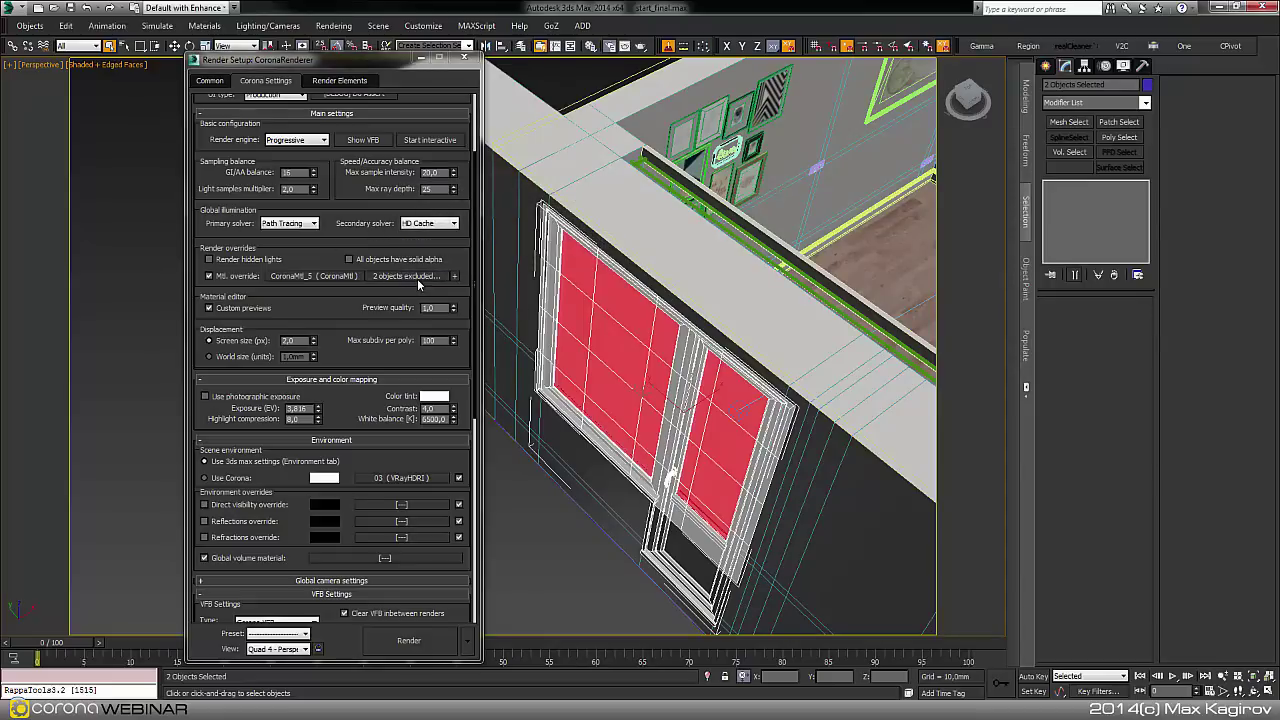
pyautogui.click(417, 278)
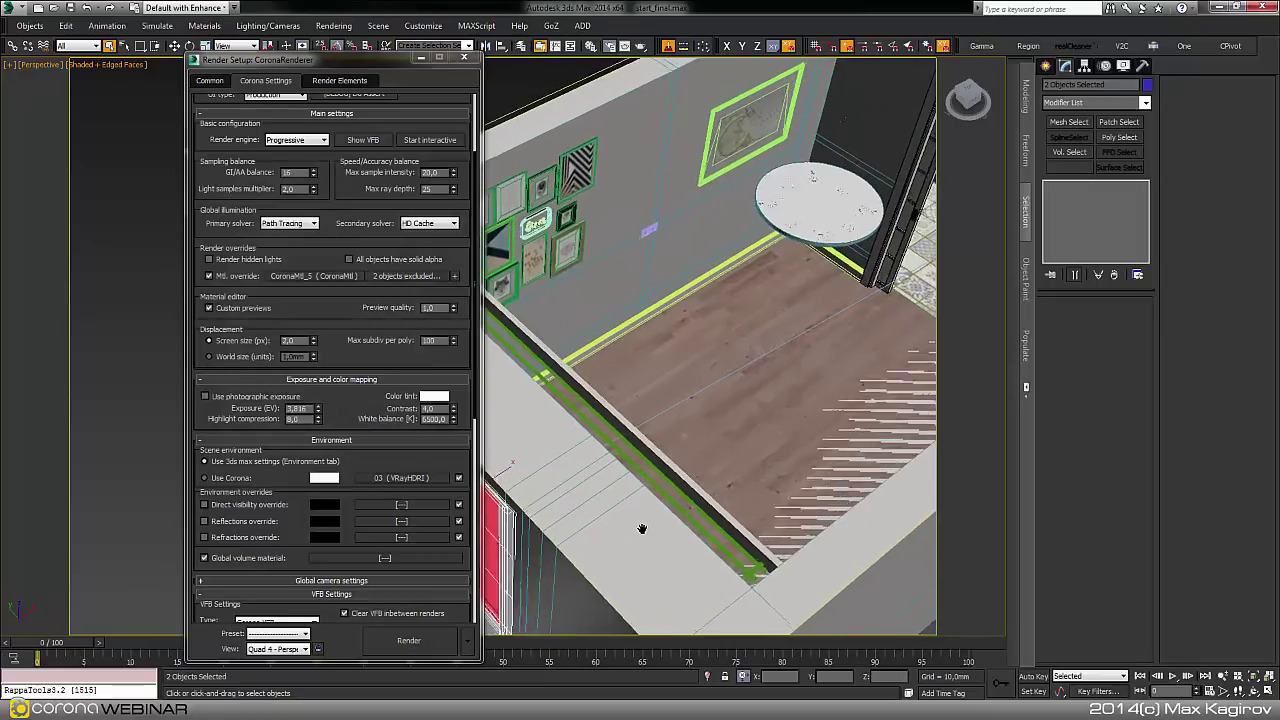
pyautogui.keyDown('alt'); pyautogui.moveTo(640, 526); pyautogui.dragTo(505, 549, button='middle'); pyautogui.keyUp('alt')
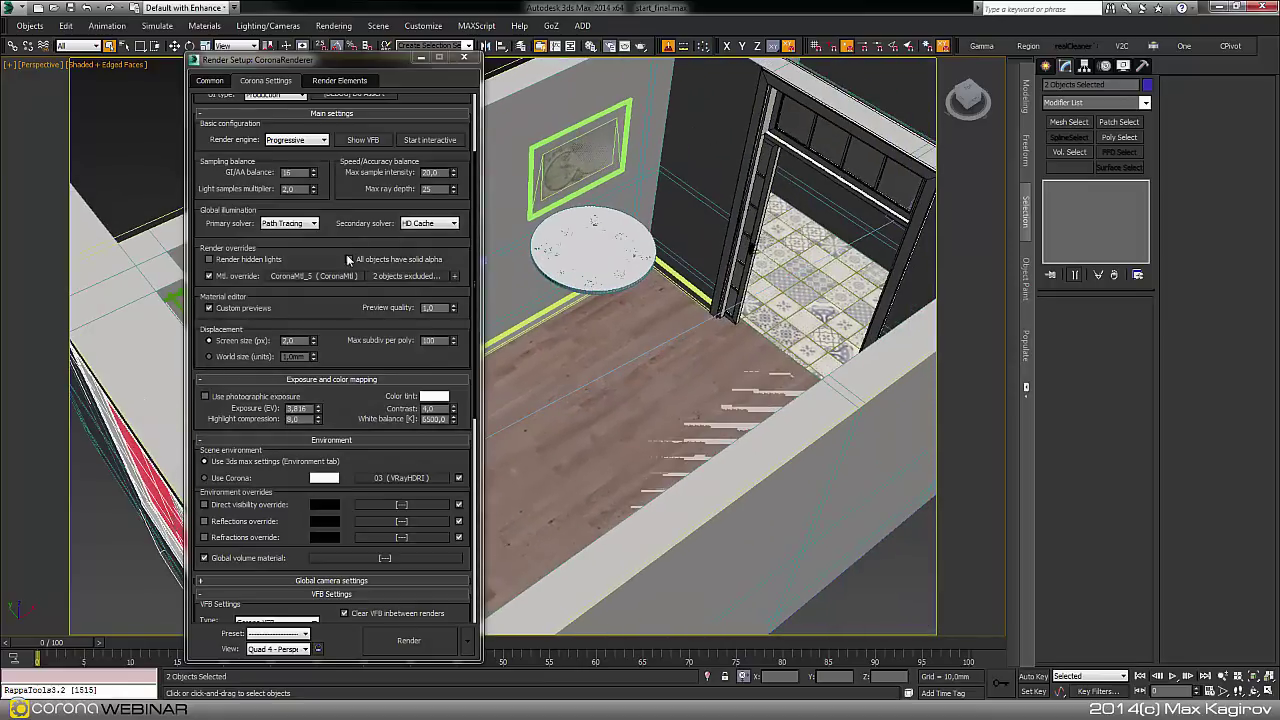
pyautogui.keyDown('alt'); pyautogui.moveTo(560, 365); pyautogui.dragTo(583, 346, button='middle'); pyautogui.keyUp('alt')
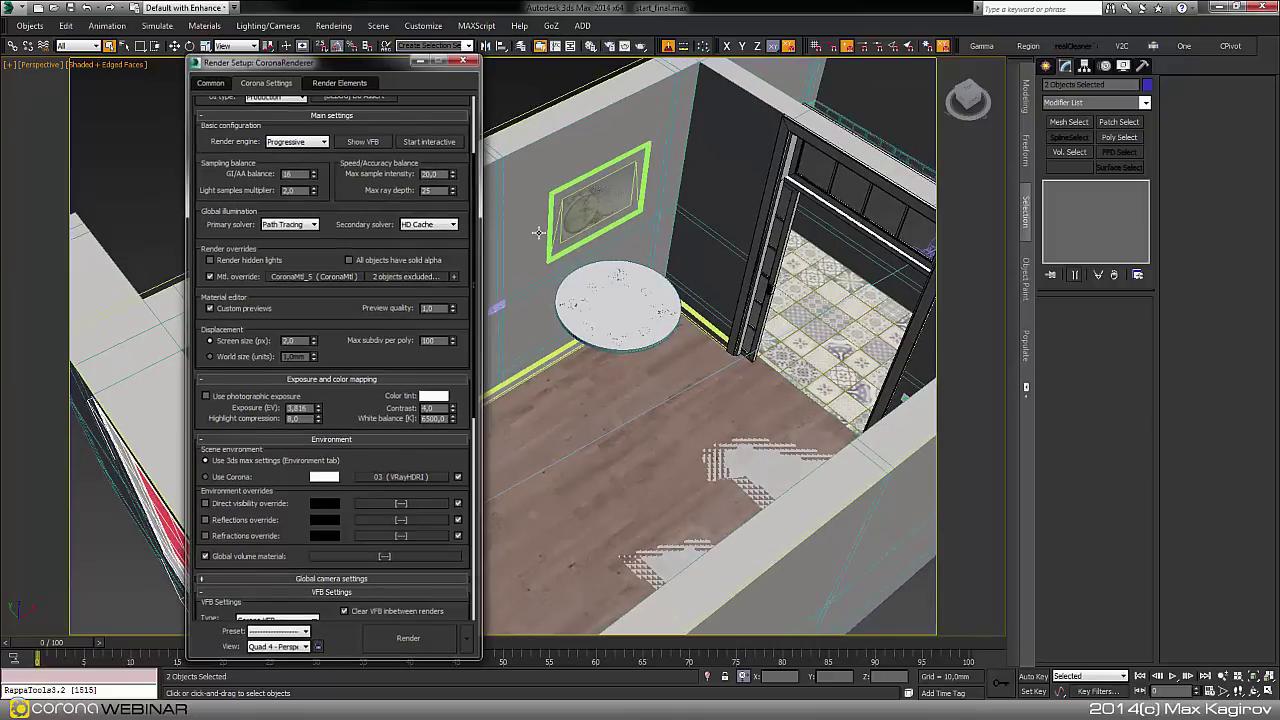
pyautogui.press('F10')
# Assign a new CoronaSky map as the scene's environment map.
pyautogui.press('8')
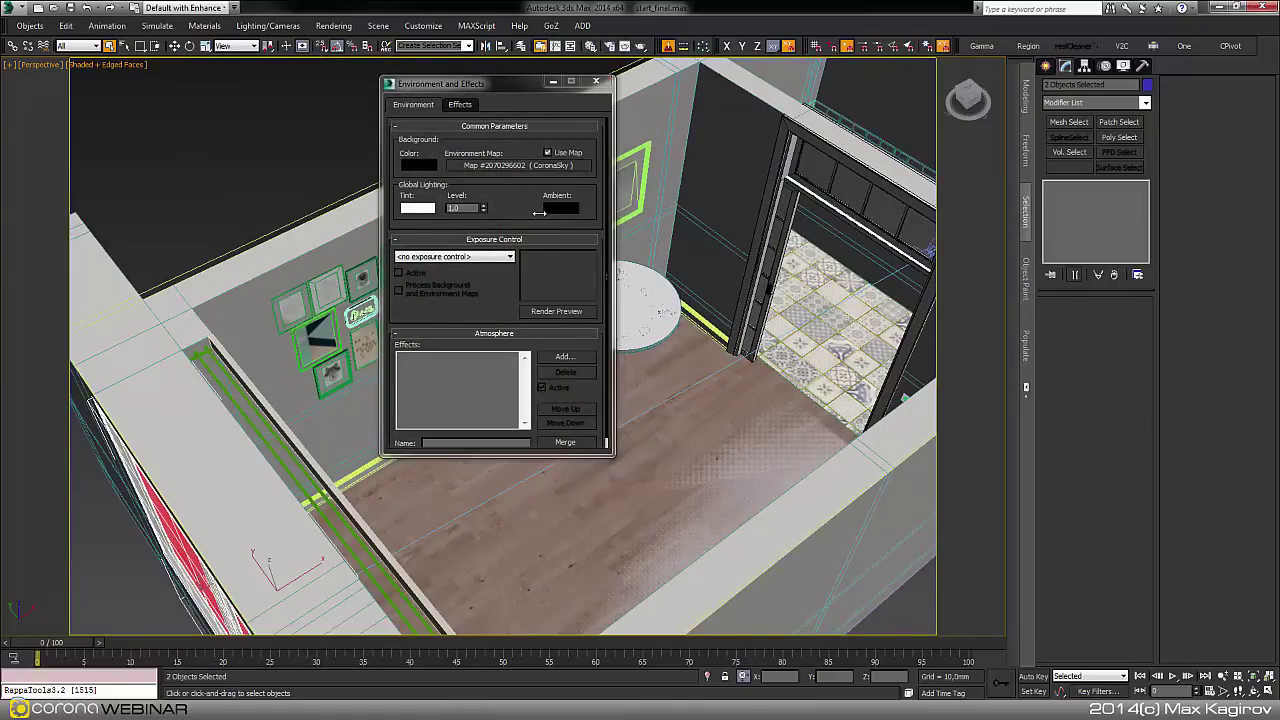
pyautogui.click(516, 166)
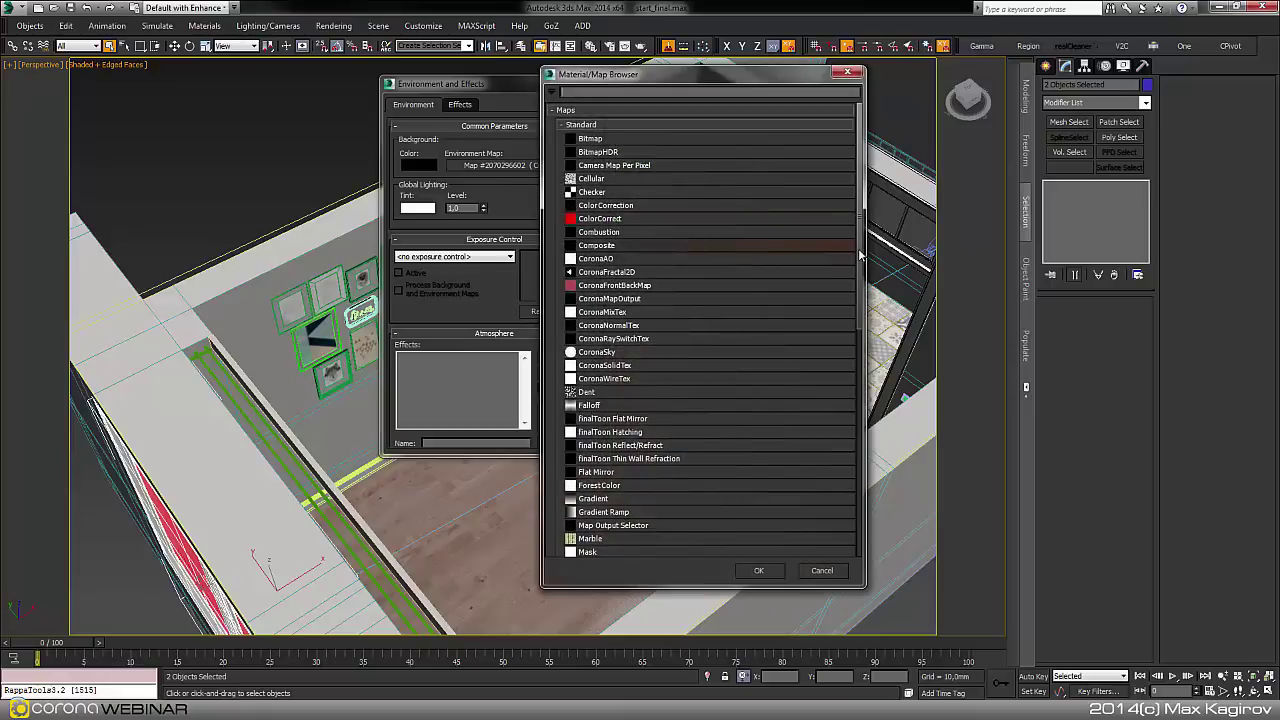
pyautogui.scroll(-10, 848, 474)
pyautogui.scroll(7, 684, 310)
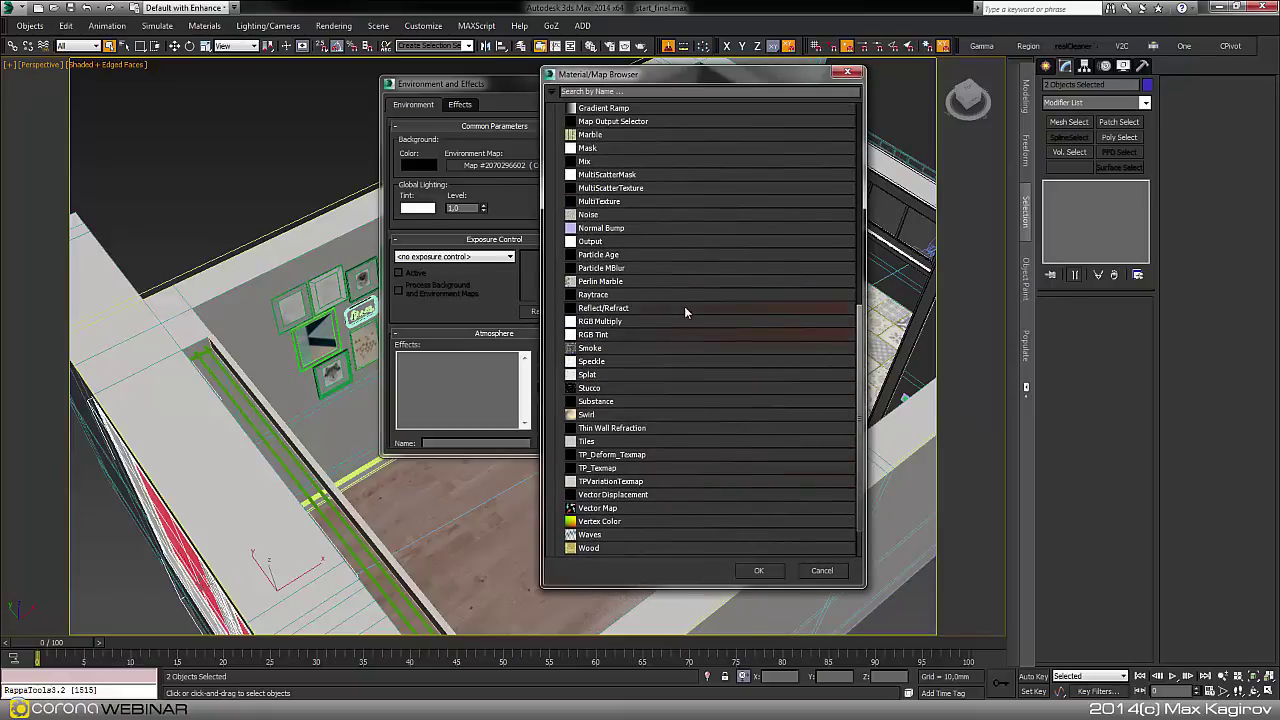
pyautogui.scroll(3, 684, 312)
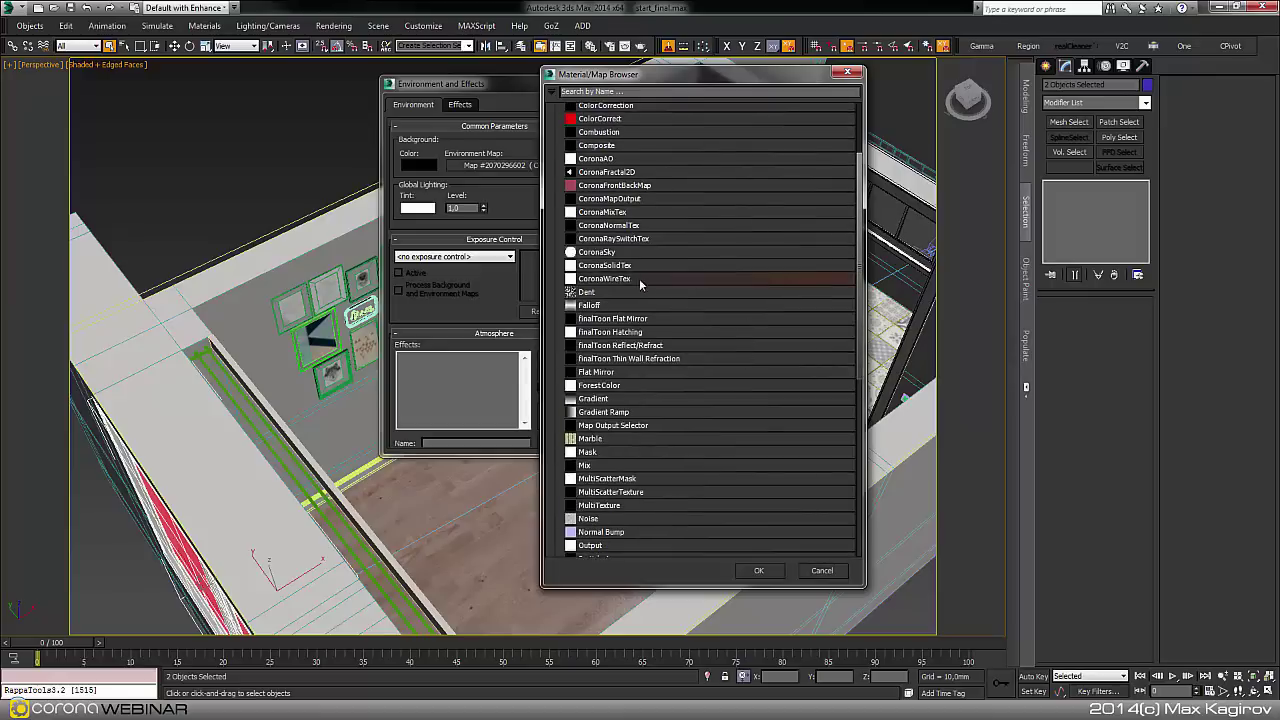
pyautogui.doubleClick(641, 252)
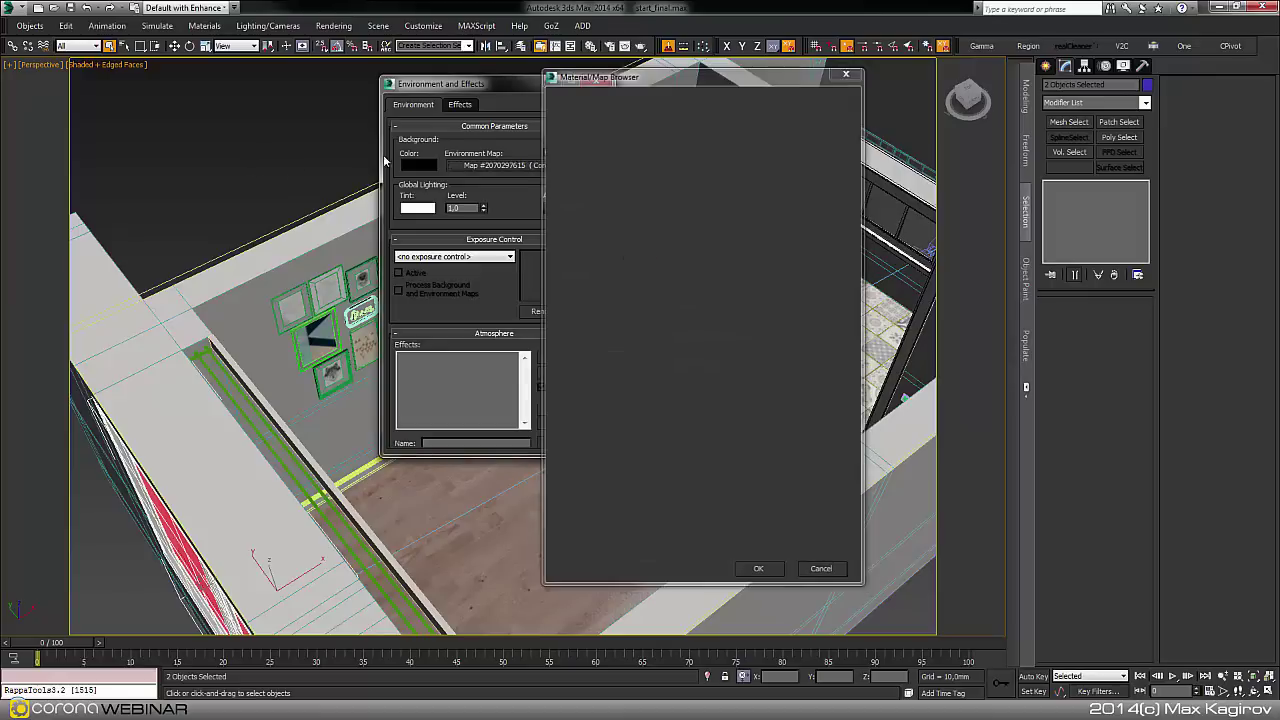
pyautogui.click(758, 569)
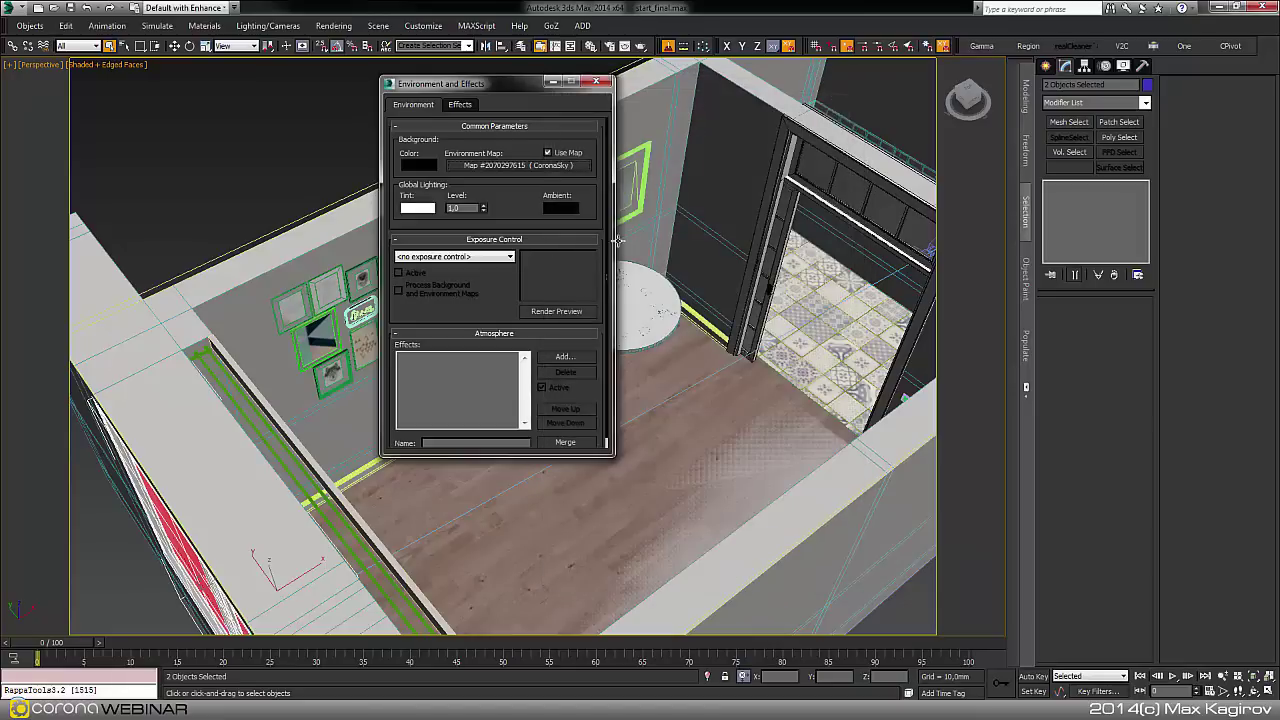
# Close the environment settings and remove the CoronaCameraMod modifier from the apartment's target camera.
pyautogui.click(606, 83)
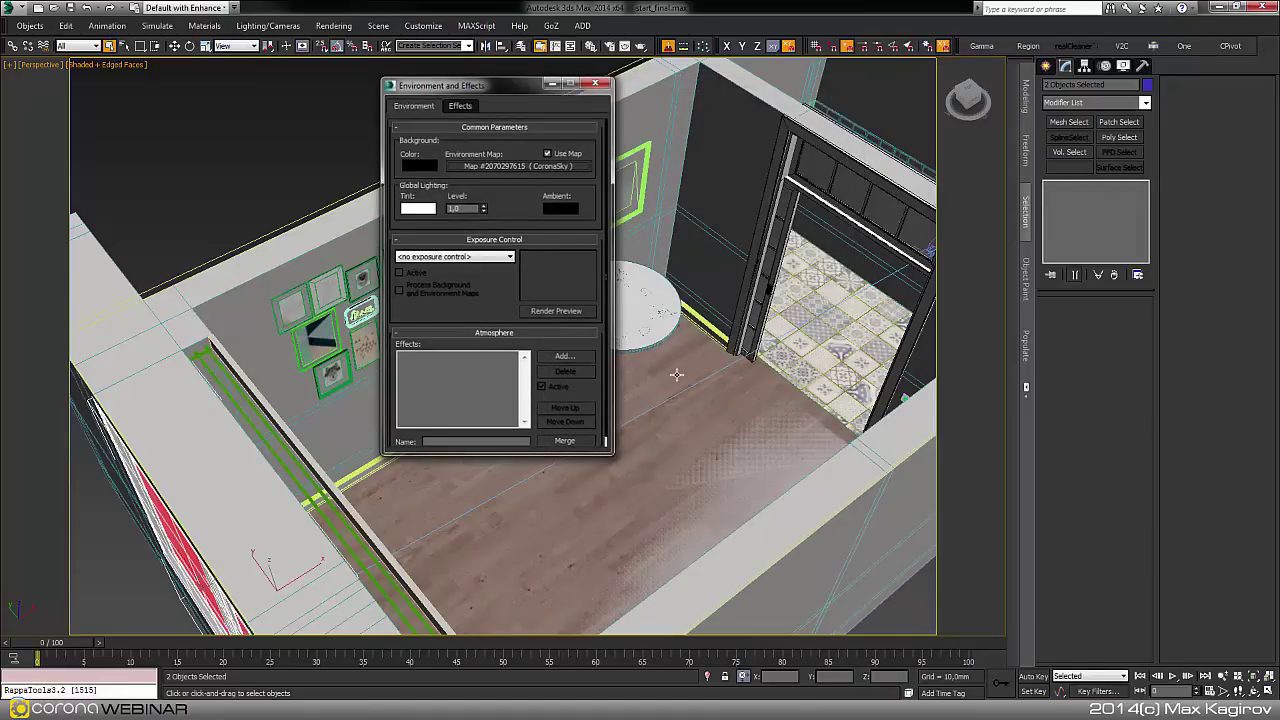
pyautogui.keyDown('alt'); pyautogui.moveTo(676, 374); pyautogui.dragTo(633, 432, button='middle'); pyautogui.keyUp('alt')
pyautogui.click(708, 425)
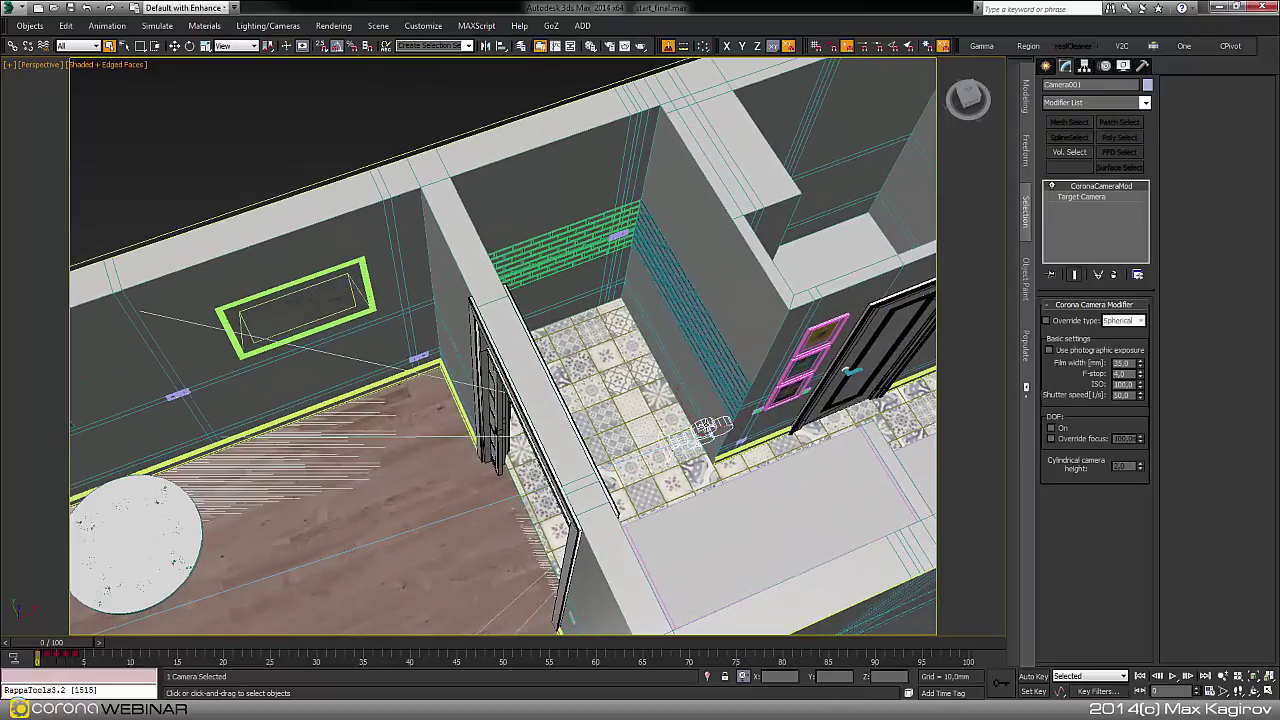
pyautogui.keyDown('alt'); pyautogui.moveTo(733, 448); pyautogui.dragTo(595, 374, button='middle'); pyautogui.keyUp('alt')
pyautogui.scroll(-3, 650, 295)
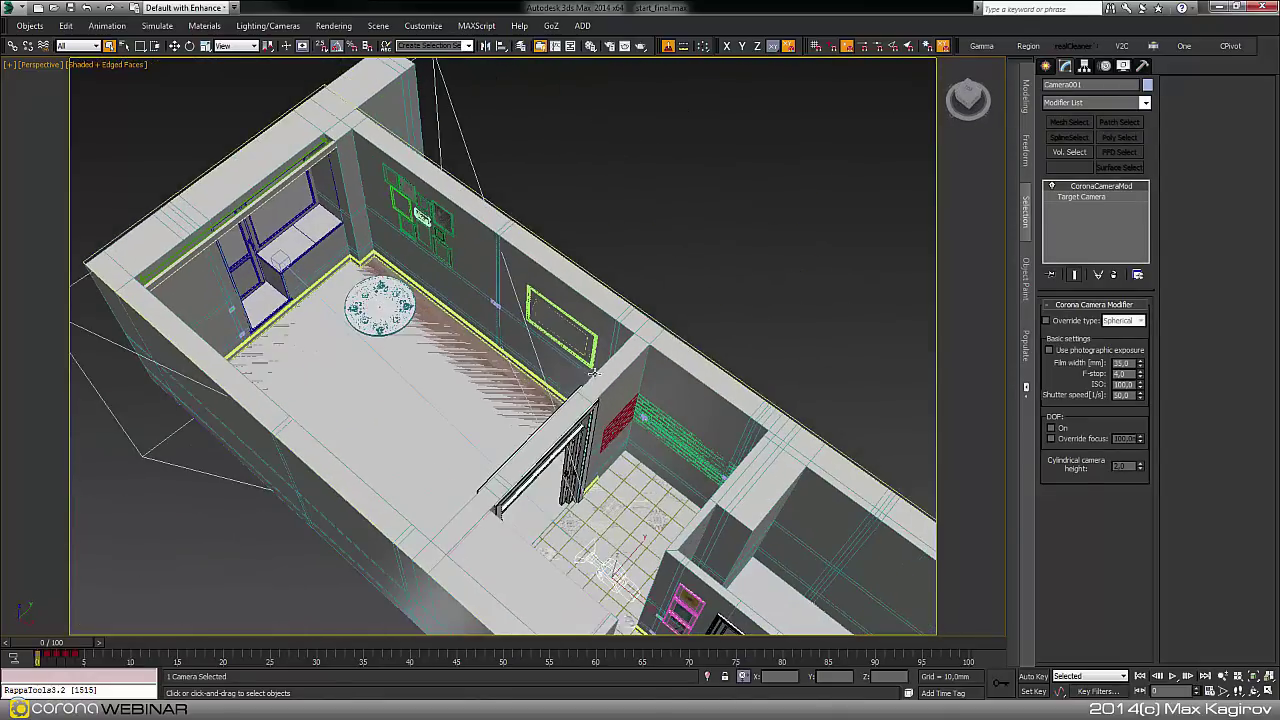
pyautogui.scroll(3, 580, 403)
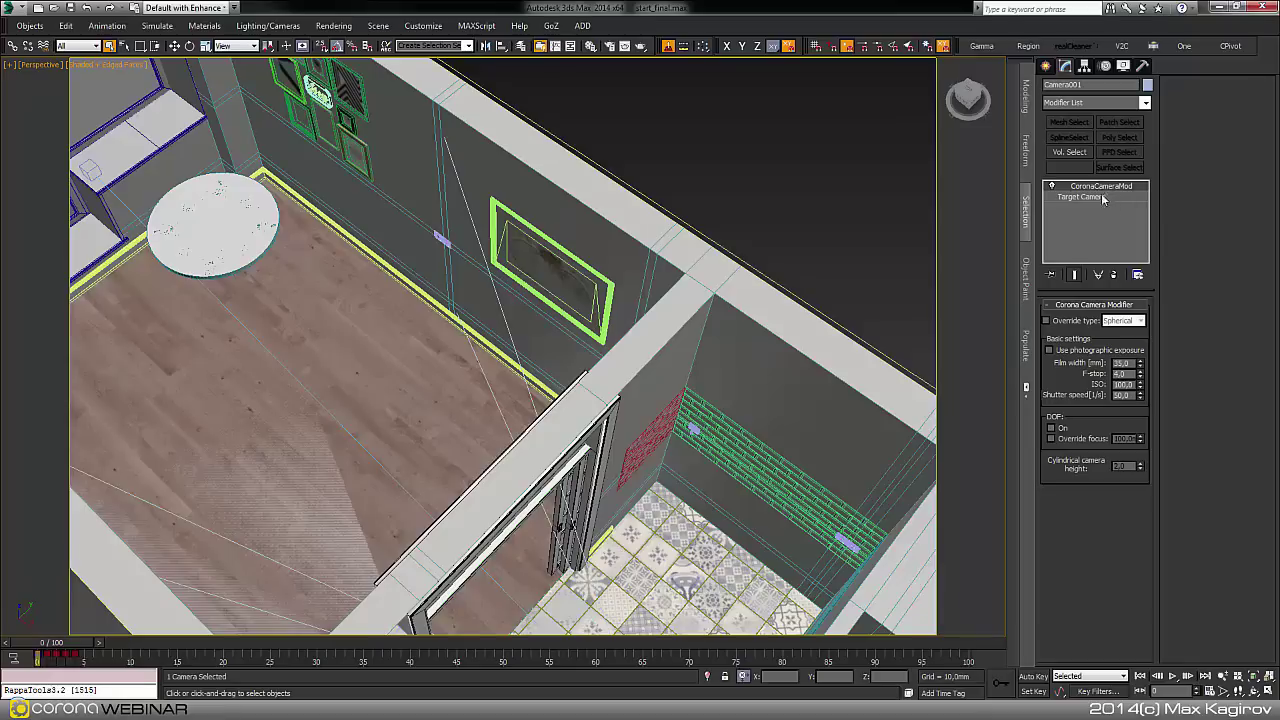
pyautogui.click(1076, 197)
pyautogui.click(1100, 187)
pyautogui.click(1114, 275)
# Examine the target camera's lens, clipping and multi-pass parameters and its placement in the apartment.
pyautogui.moveTo(762, 411); pyautogui.dragTo(553, 370, button='middle')
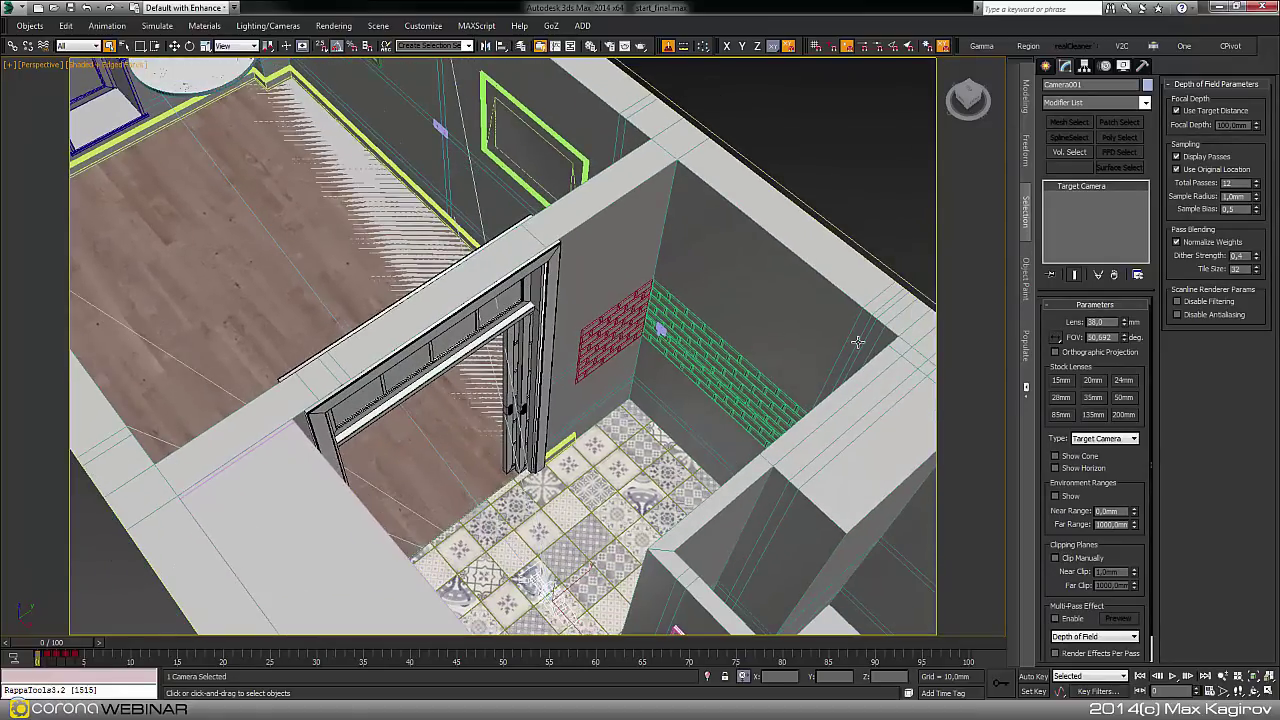
pyautogui.moveTo(1134, 553); pyautogui.dragTo(1133, 459)
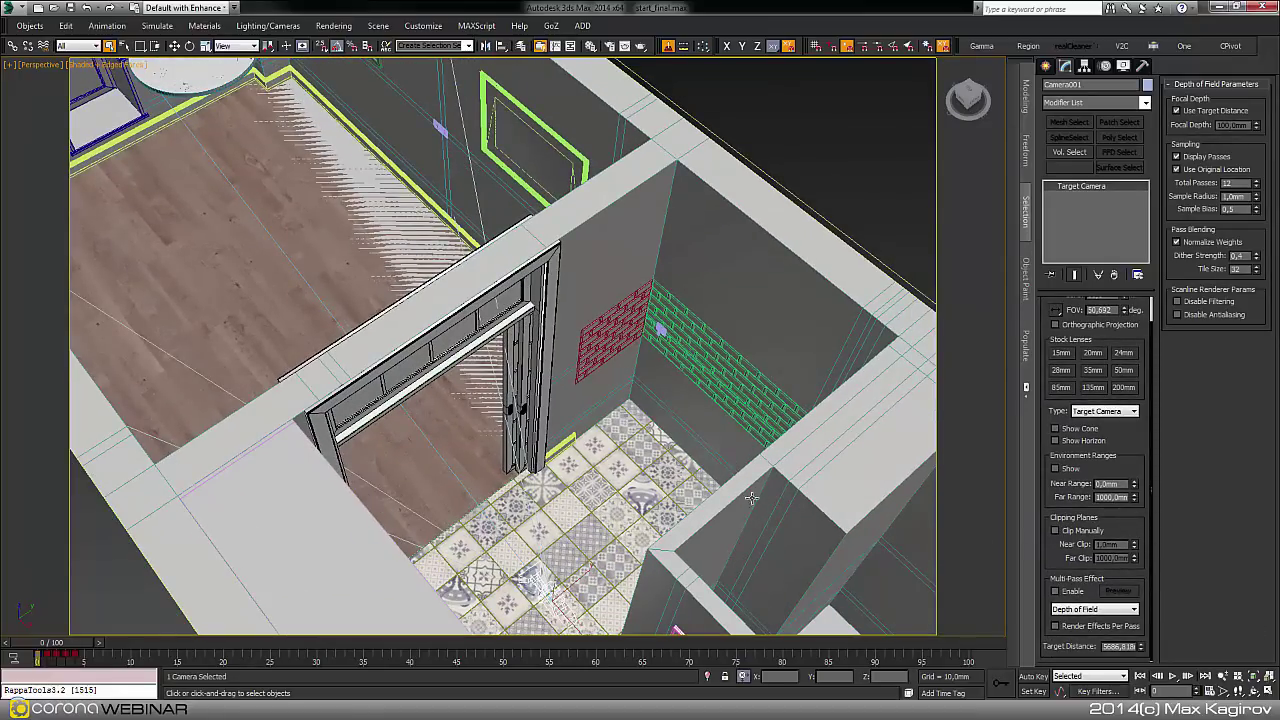
pyautogui.moveTo(653, 499); pyautogui.dragTo(656, 499, button='middle')
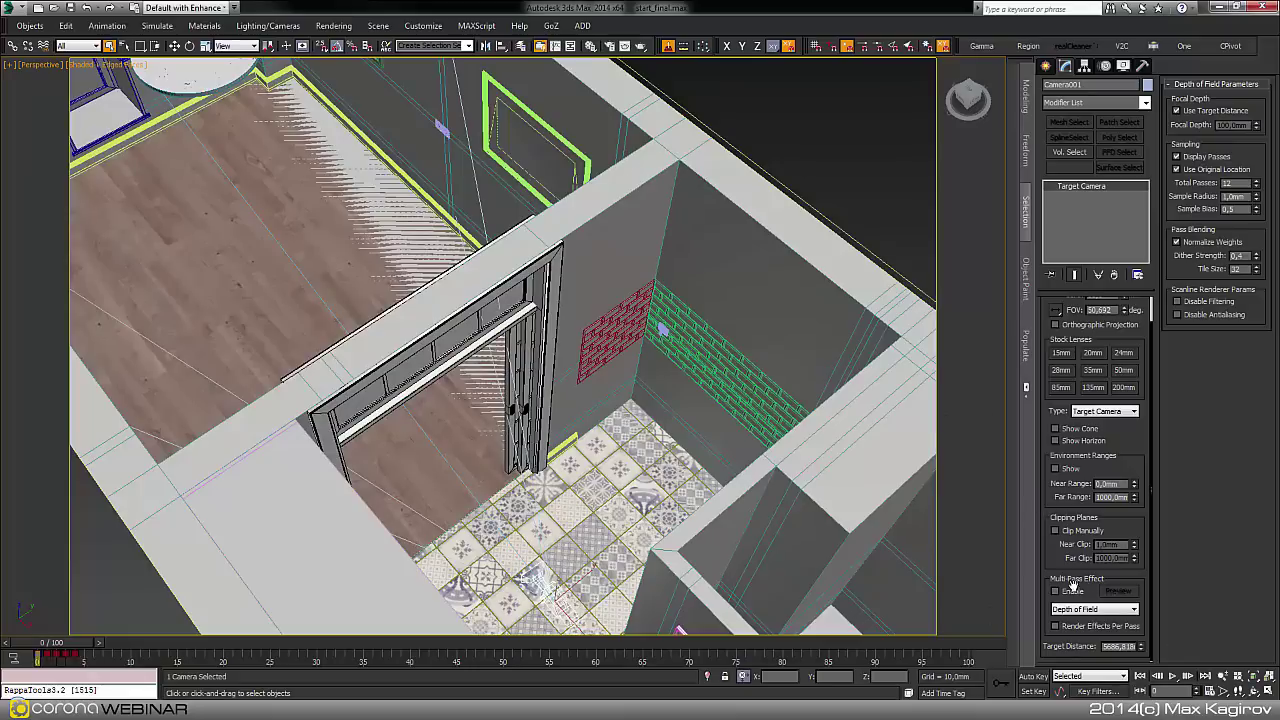
pyautogui.moveTo(525, 451); pyautogui.dragTo(580, 471, button='middle')
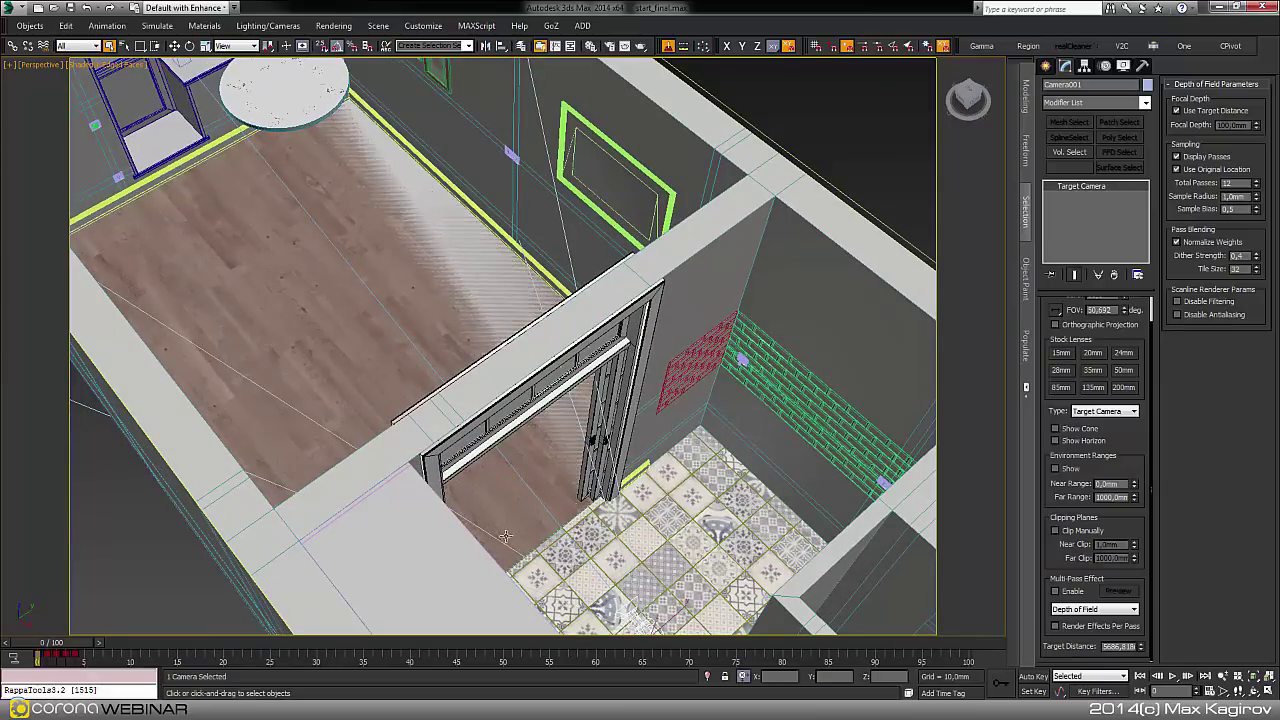
pyautogui.moveTo(501, 488); pyautogui.dragTo(503, 492, button='middle')
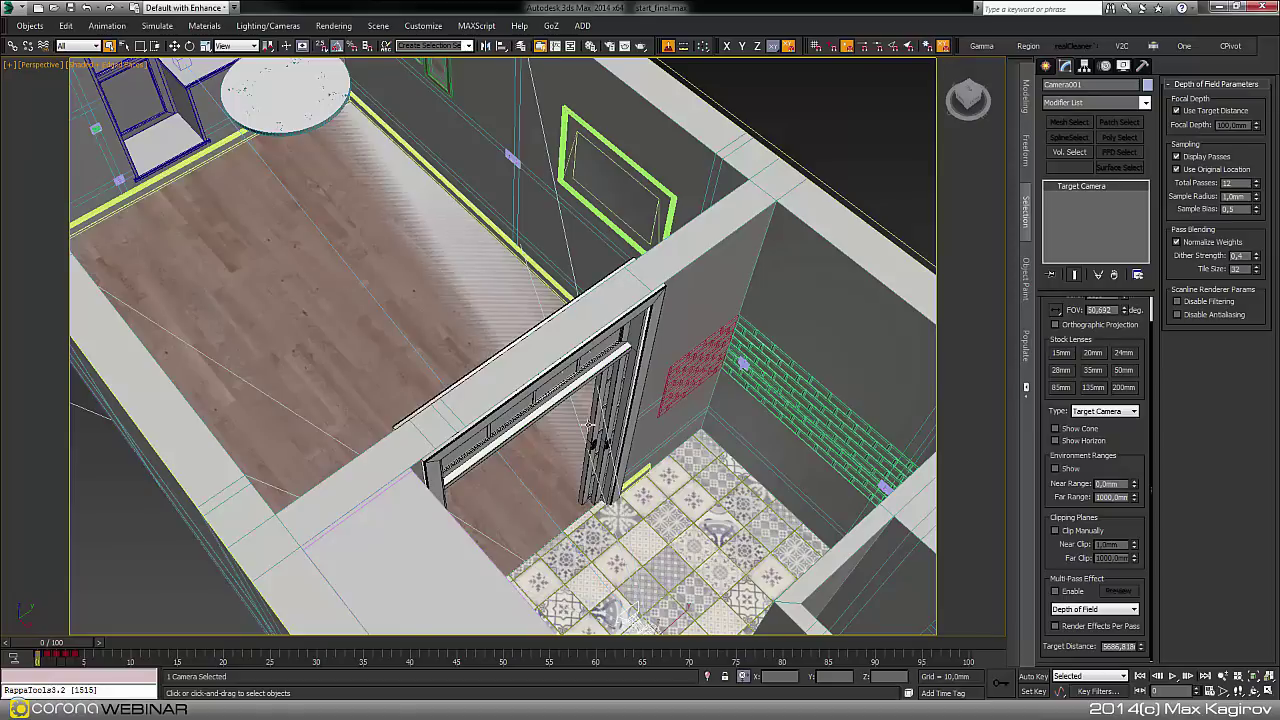
pyautogui.moveTo(588, 425); pyautogui.dragTo(563, 445, button='middle')
pyautogui.moveTo(303, 375); pyautogui.dragTo(635, 424, button='middle')
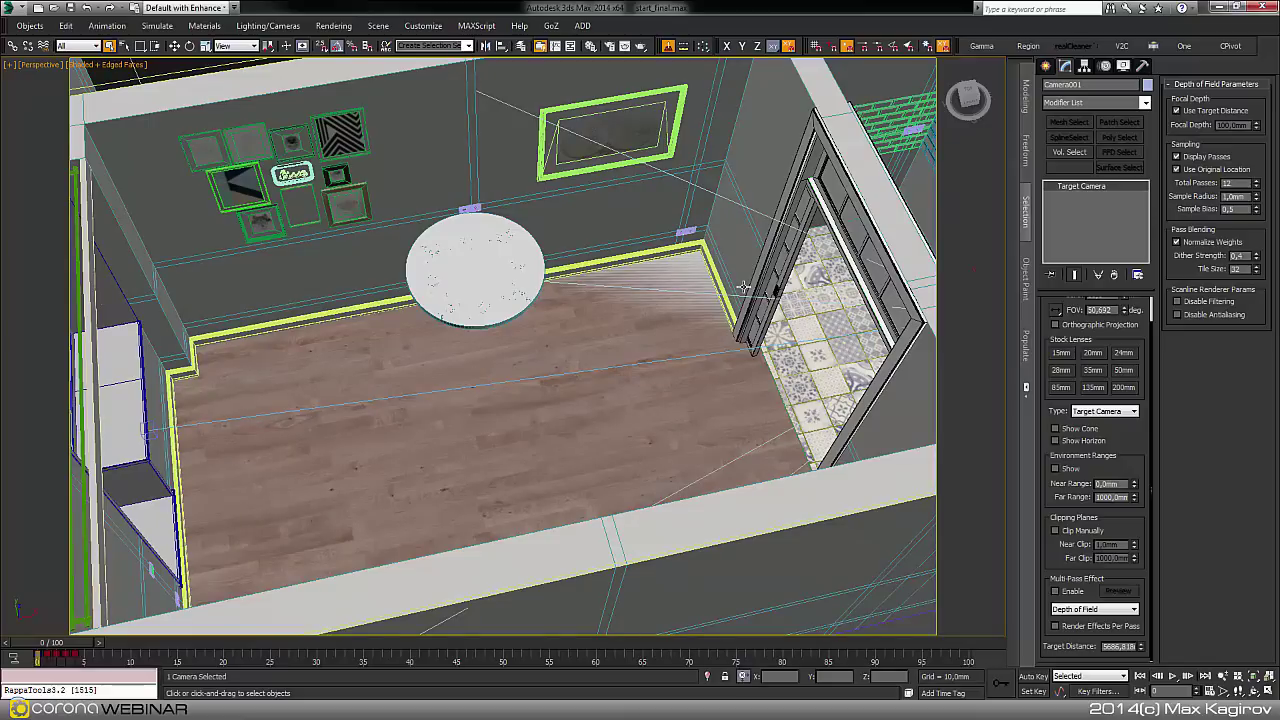
pyautogui.keyDown('alt'); pyautogui.moveTo(707, 302); pyautogui.dragTo(613, 361, button='middle'); pyautogui.keyUp('alt')
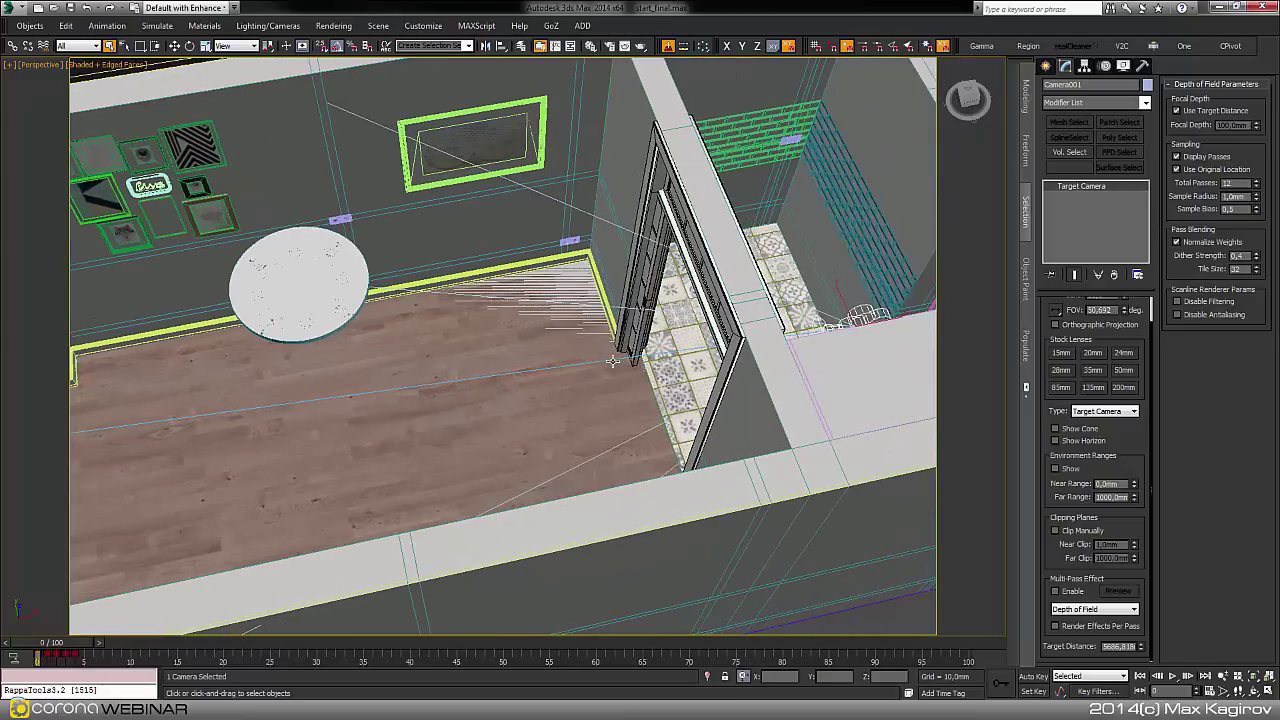
# Look through Camera001 and review the common output options and the Corona render settings.
pyautogui.press('c')
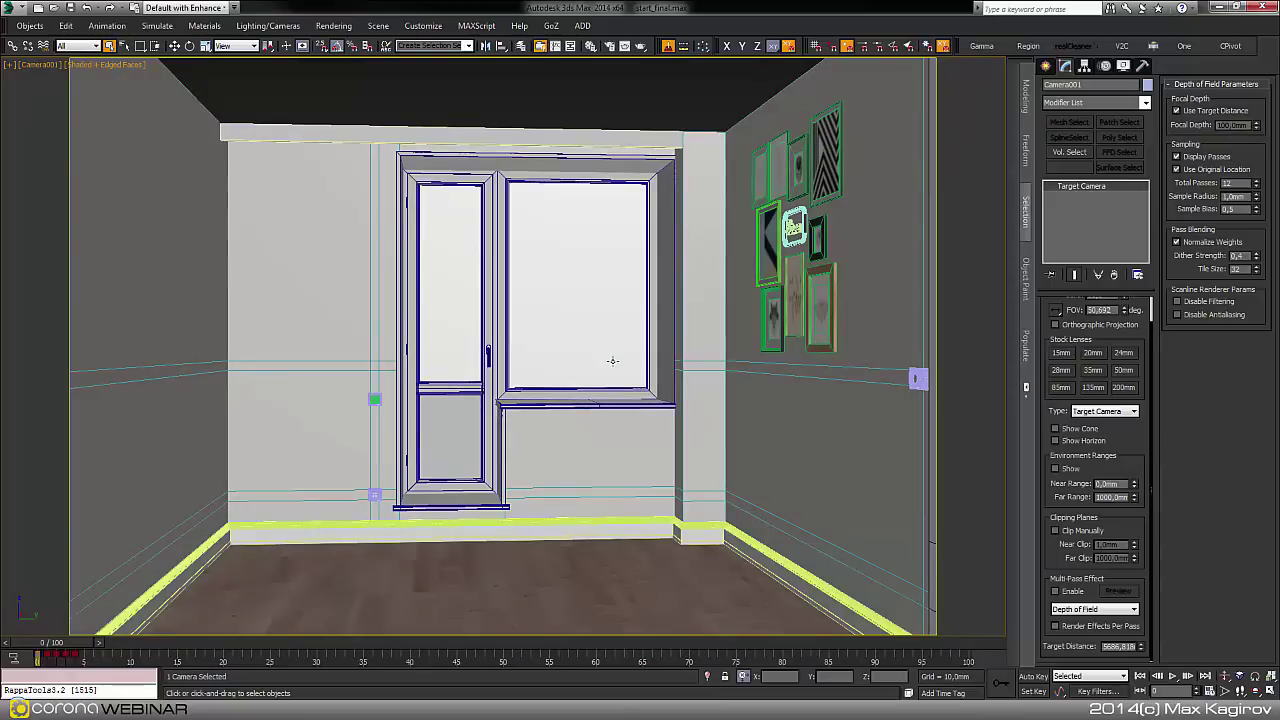
pyautogui.press('F10')
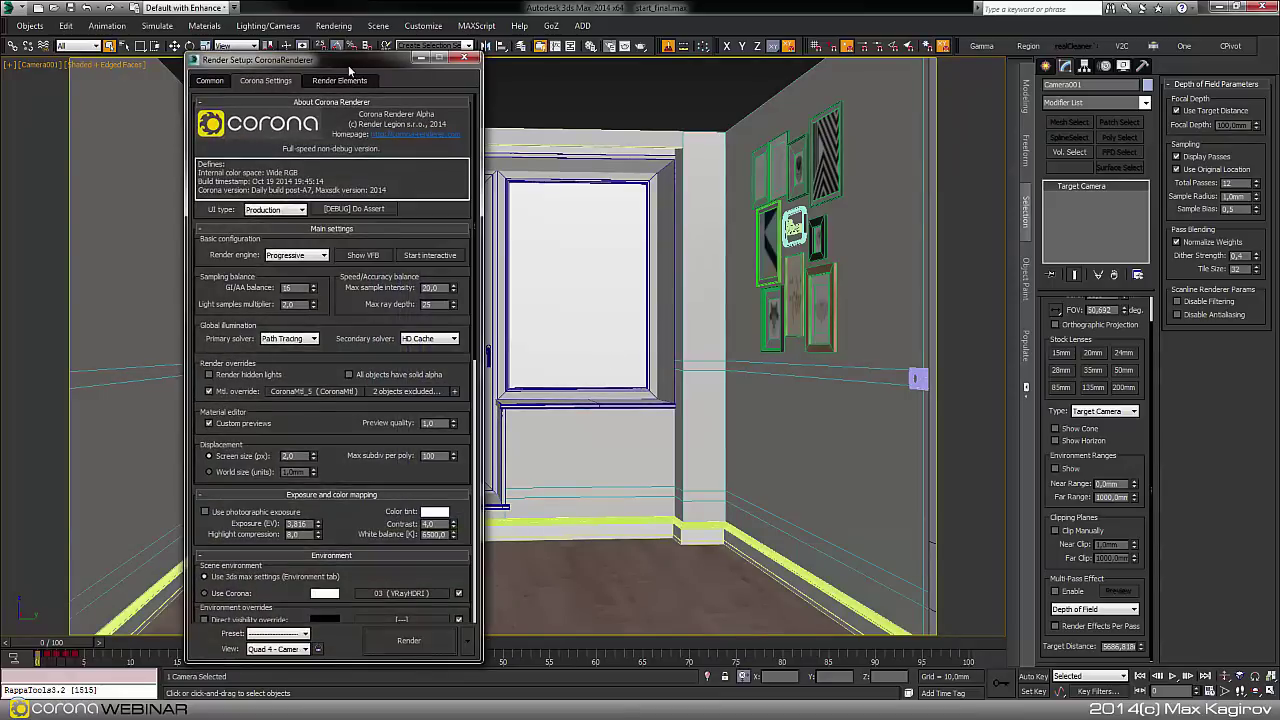
pyautogui.moveTo(348, 65); pyautogui.dragTo(680, 78)
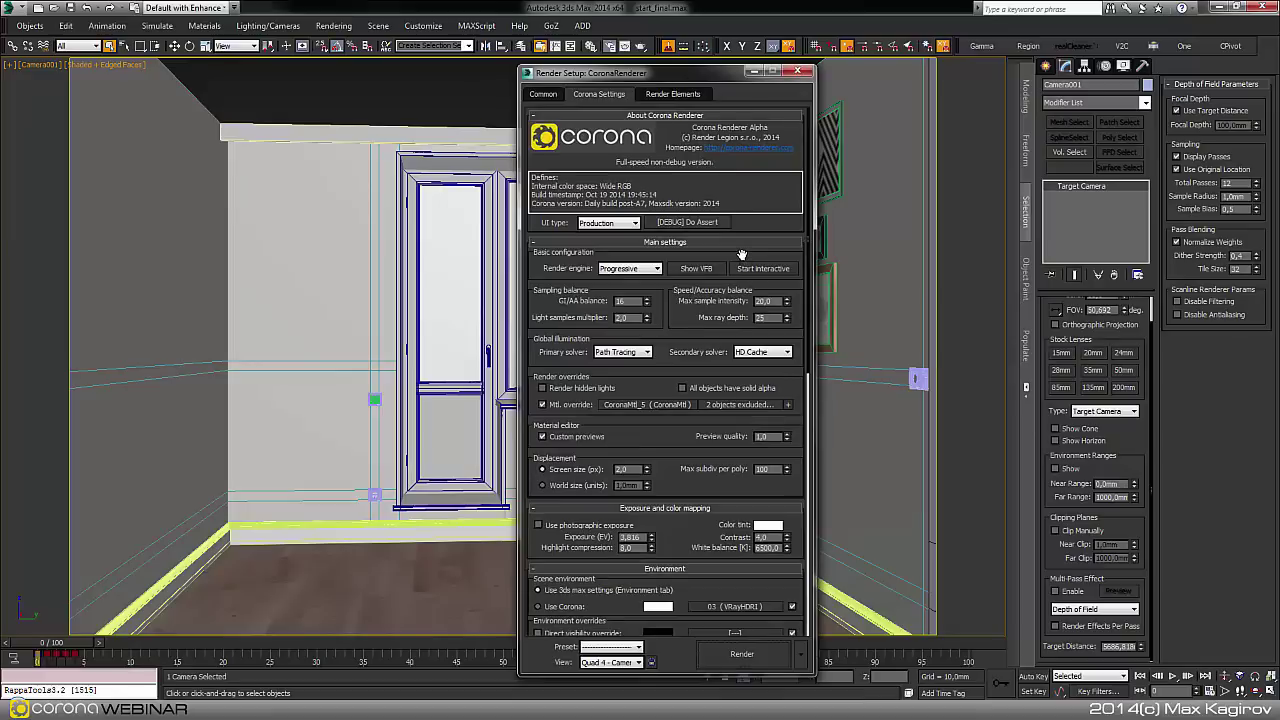
pyautogui.scroll(-1, 740, 362)
pyautogui.moveTo(734, 340); pyautogui.dragTo(731, 376)
pyautogui.click(548, 95)
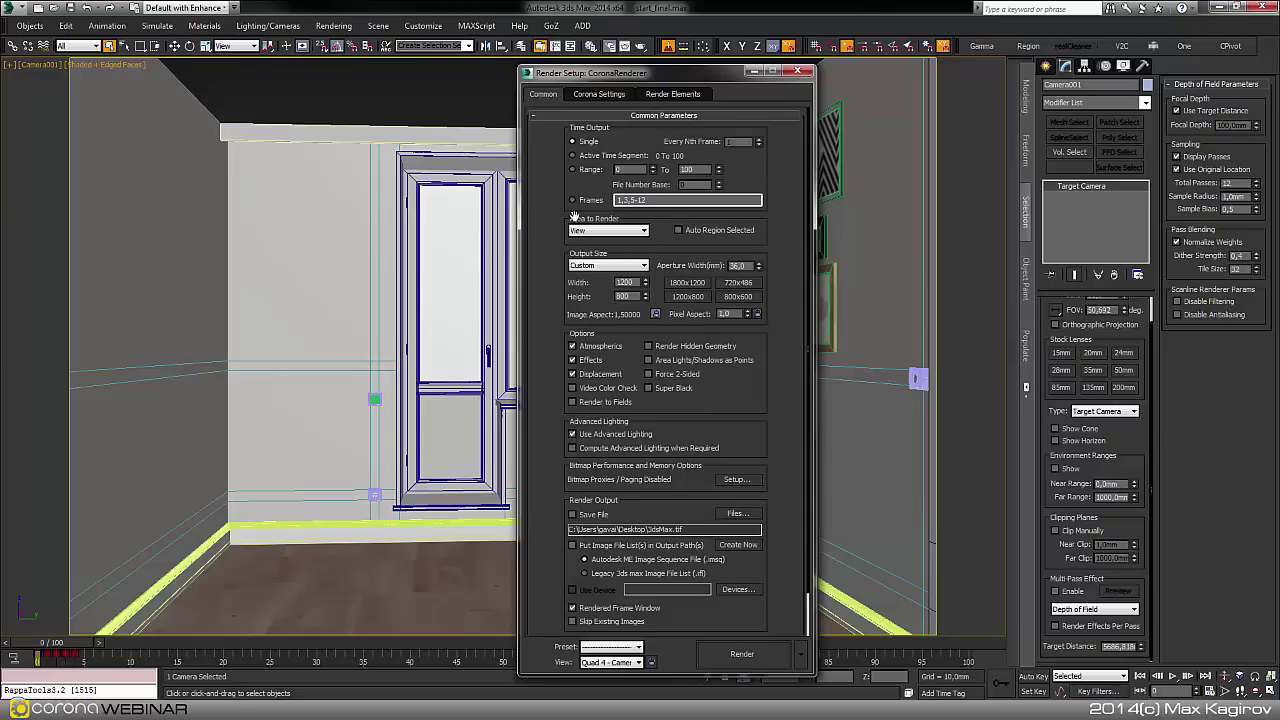
pyautogui.click(590, 94)
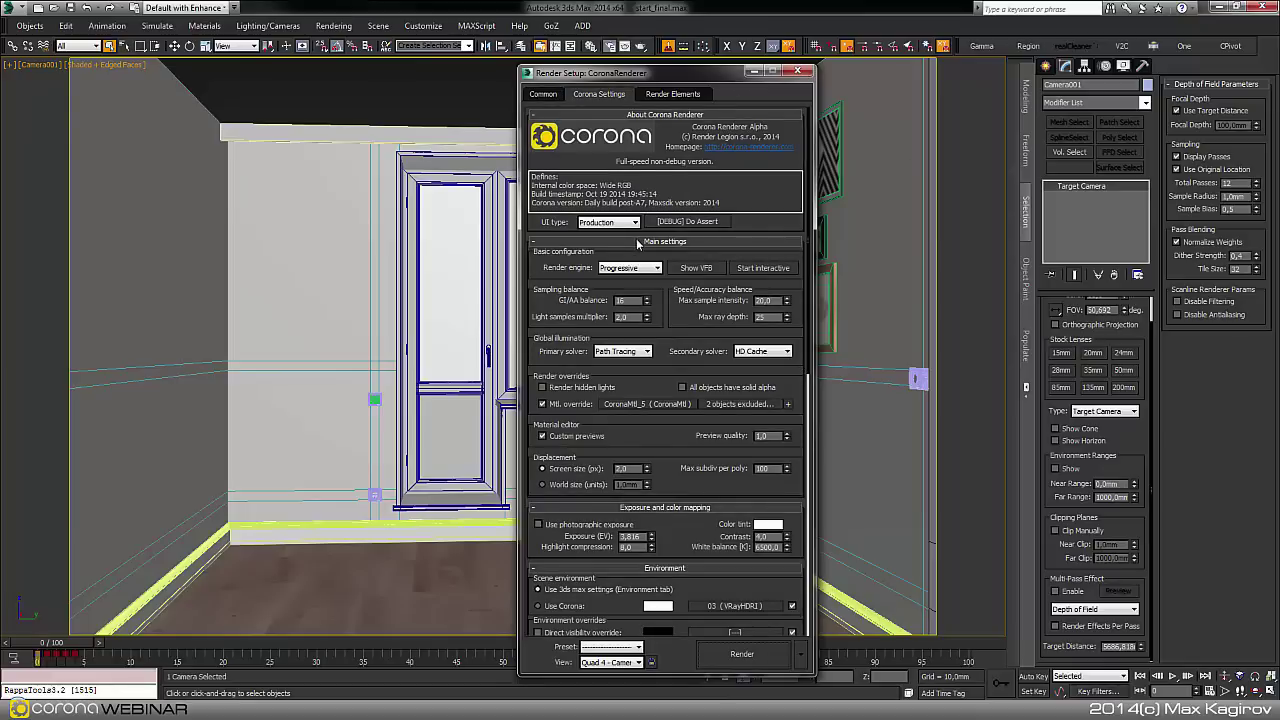
pyautogui.scroll(-4, 756, 231)
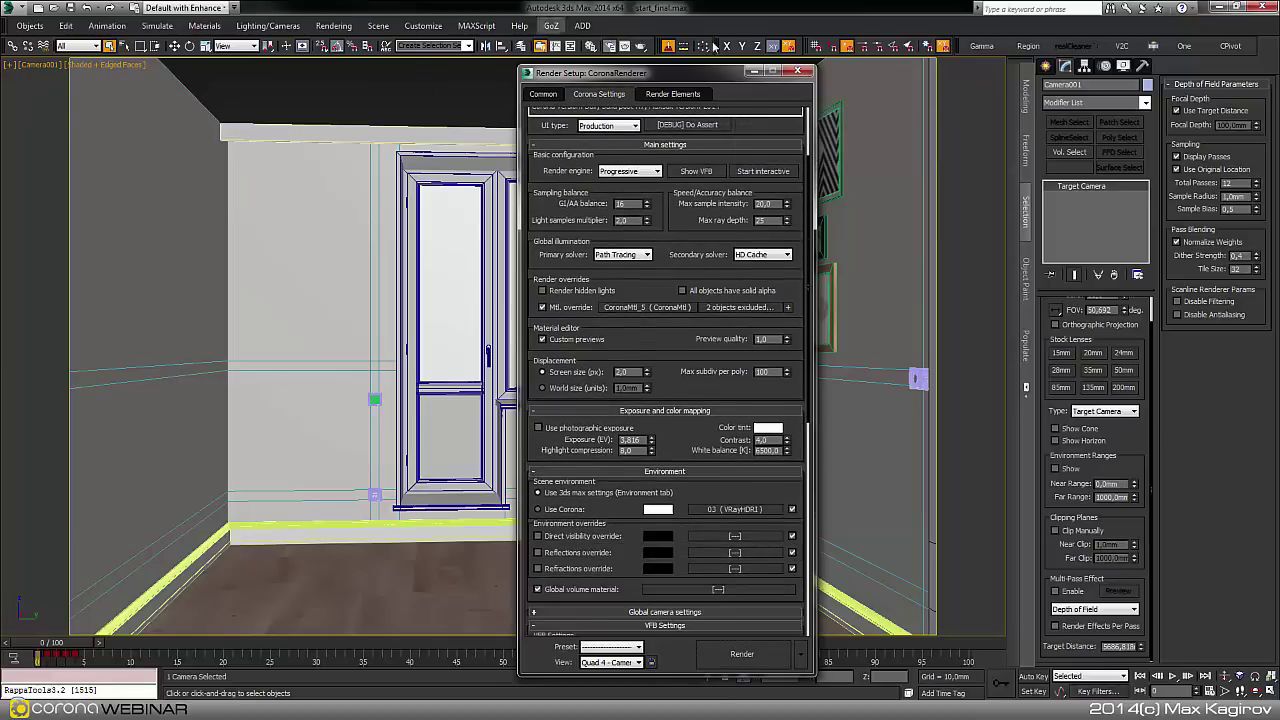
pyautogui.moveTo(655, 337); pyautogui.dragTo(688, 205)
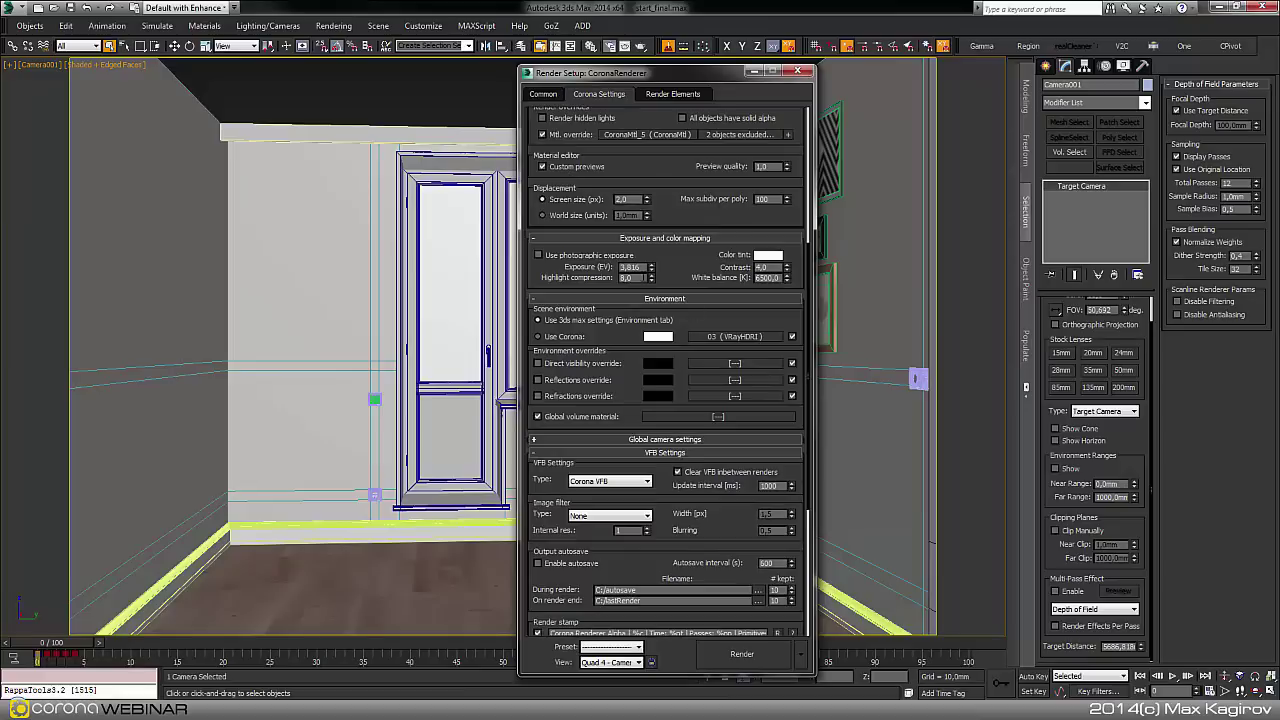
# Reset all Corona render settings to their defaults.
pyautogui.doubleClick(636, 267)
pyautogui.write('1')
pyautogui.scroll(-5, 680, 386)
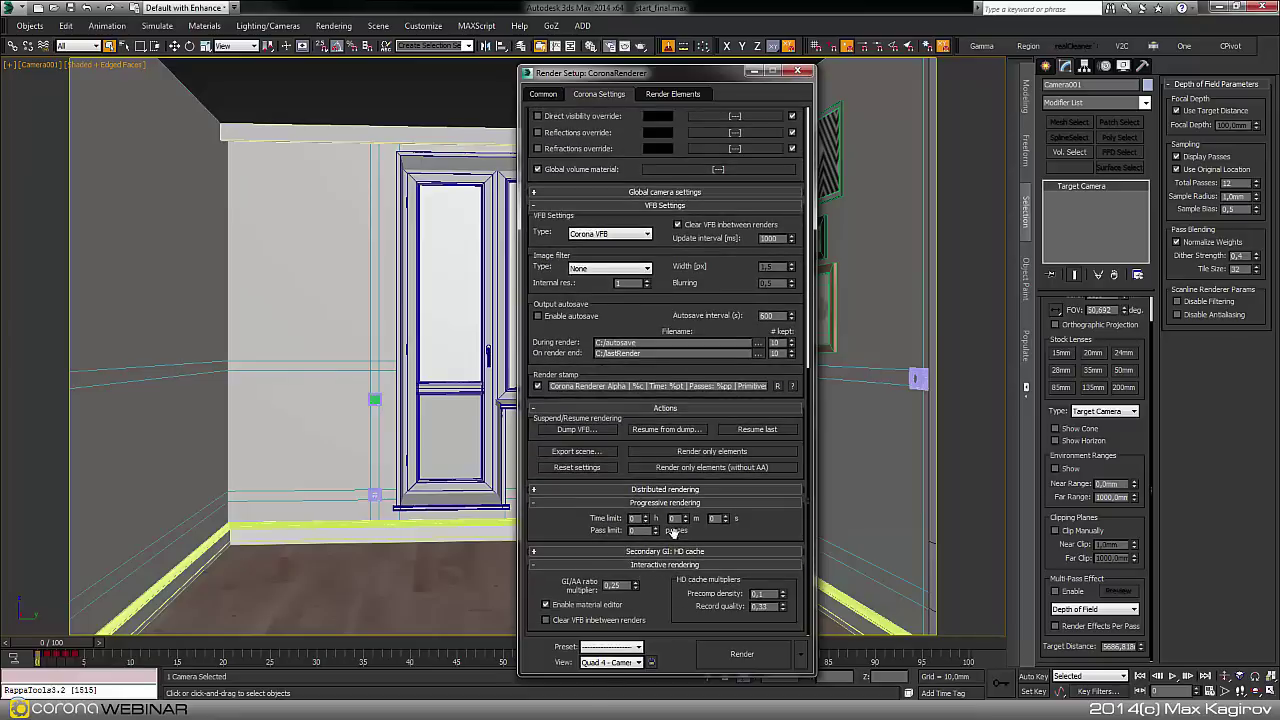
pyautogui.click(594, 468)
pyautogui.scroll(10, 600, 210)
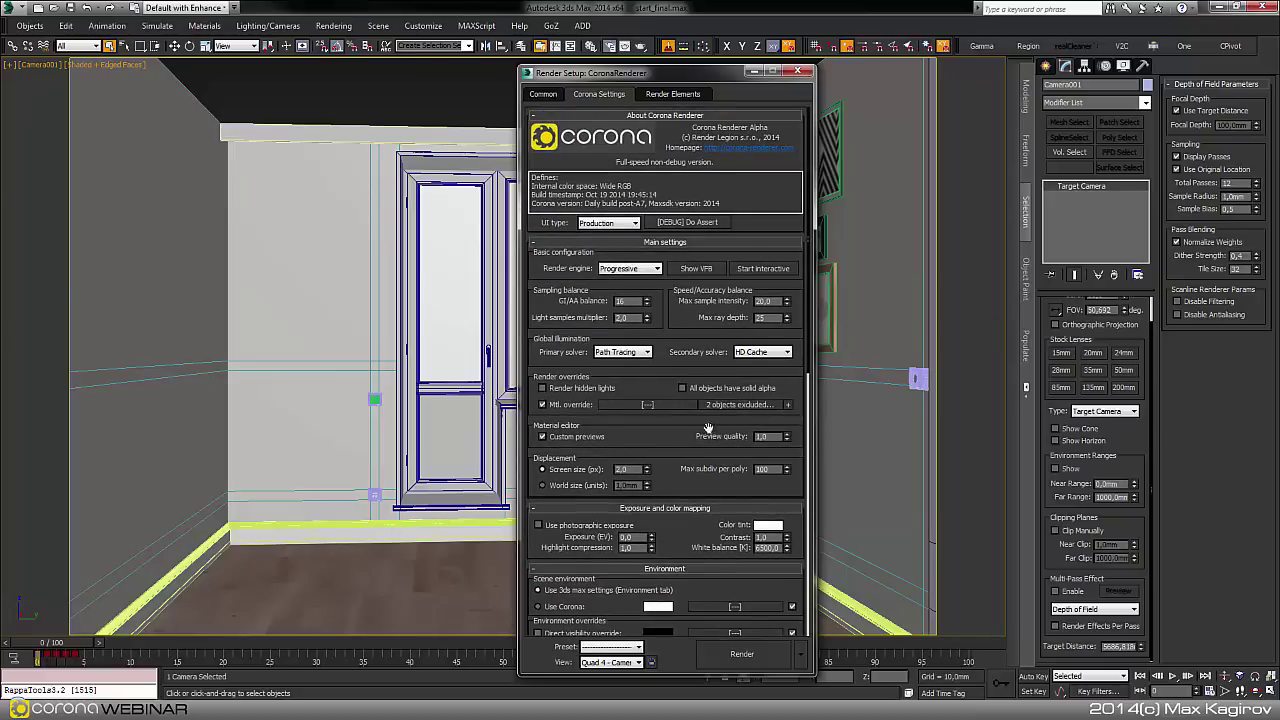
# Assign the CoronaMtl_5 material to the render material override again.
pyautogui.scroll(-3, 670, 364)
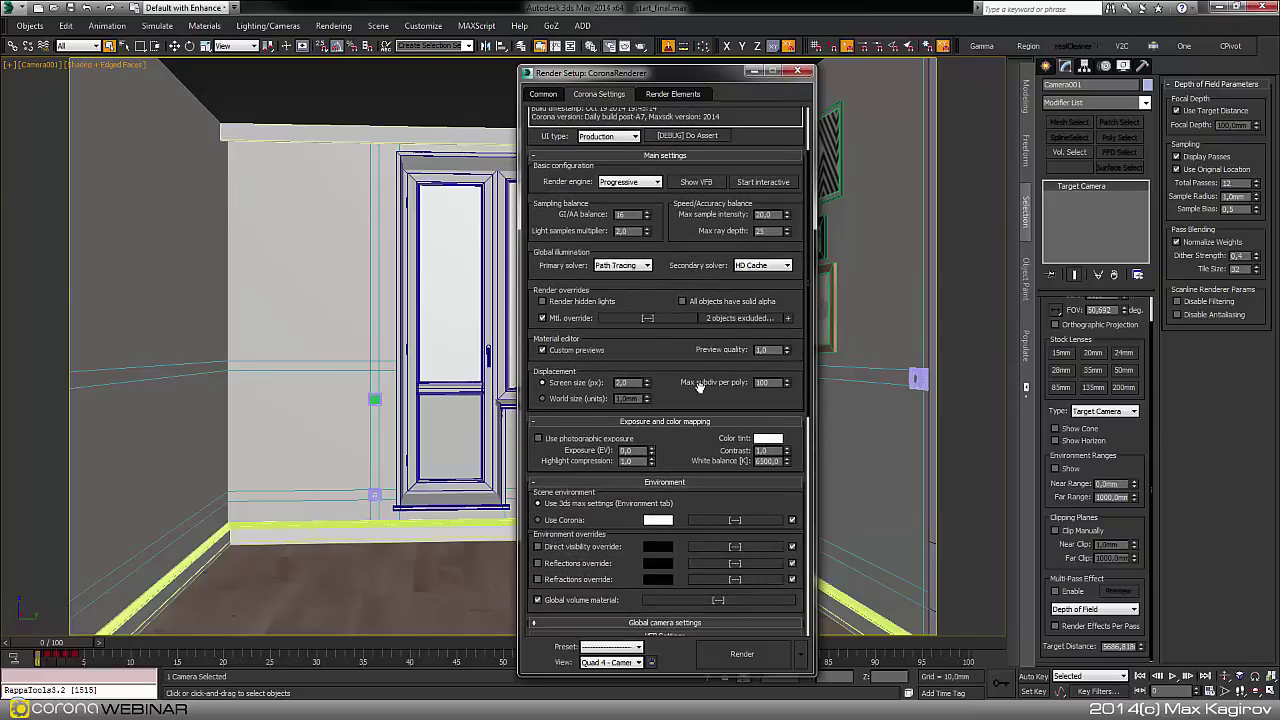
pyautogui.scroll(-1, 705, 390)
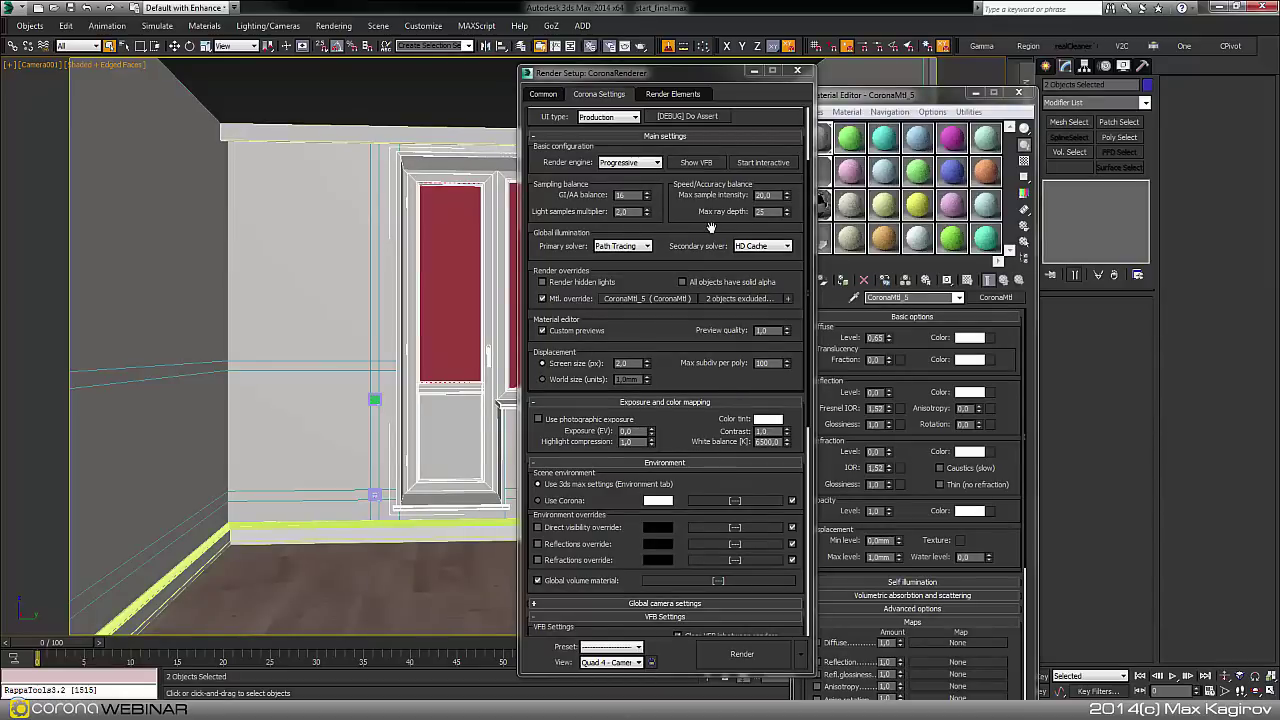
pyautogui.scroll(2, 697, 286)
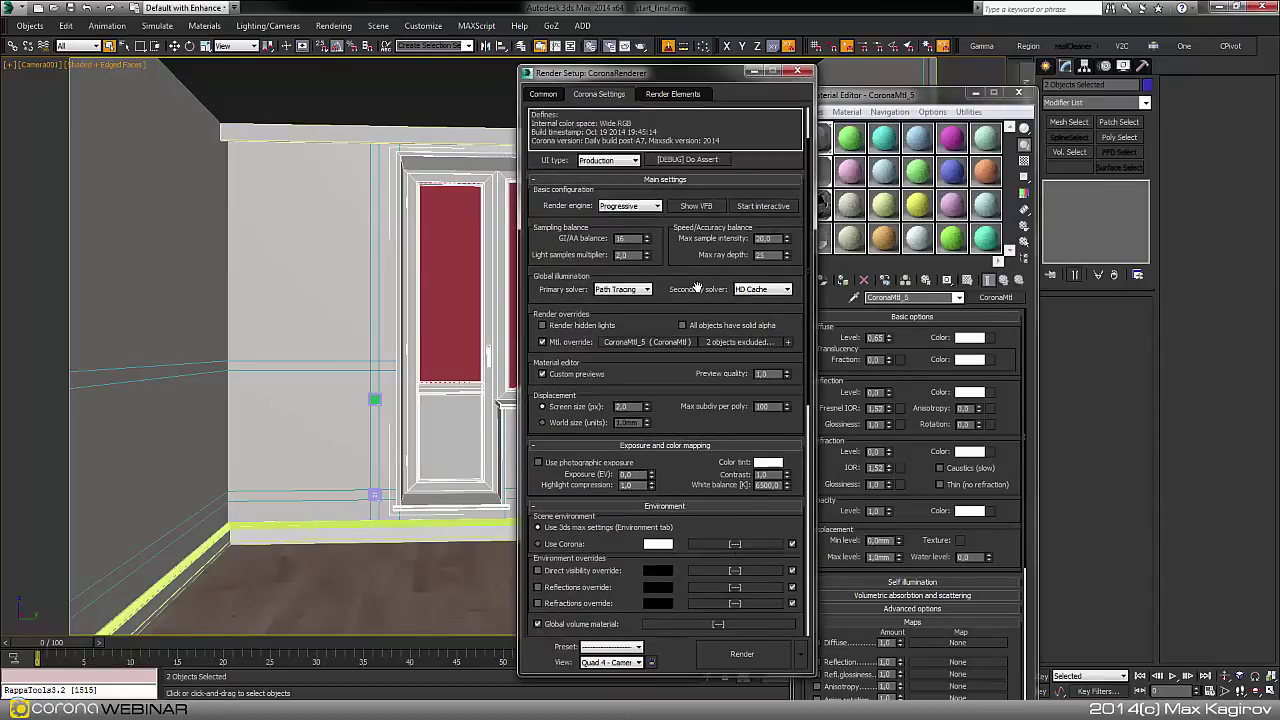
# Set the frame buffer's image filter type to None.
pyautogui.scroll(-6, 680, 271)
pyautogui.scroll(-3, 650, 431)
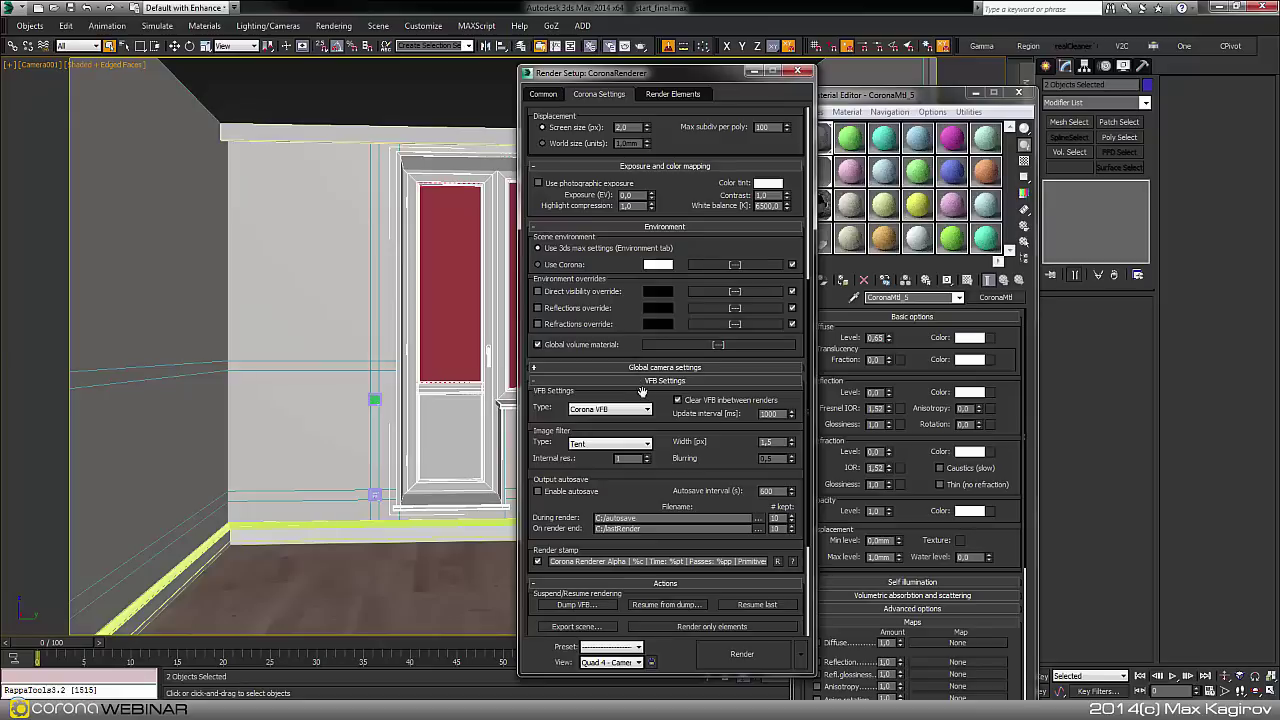
pyautogui.scroll(-2, 711, 425)
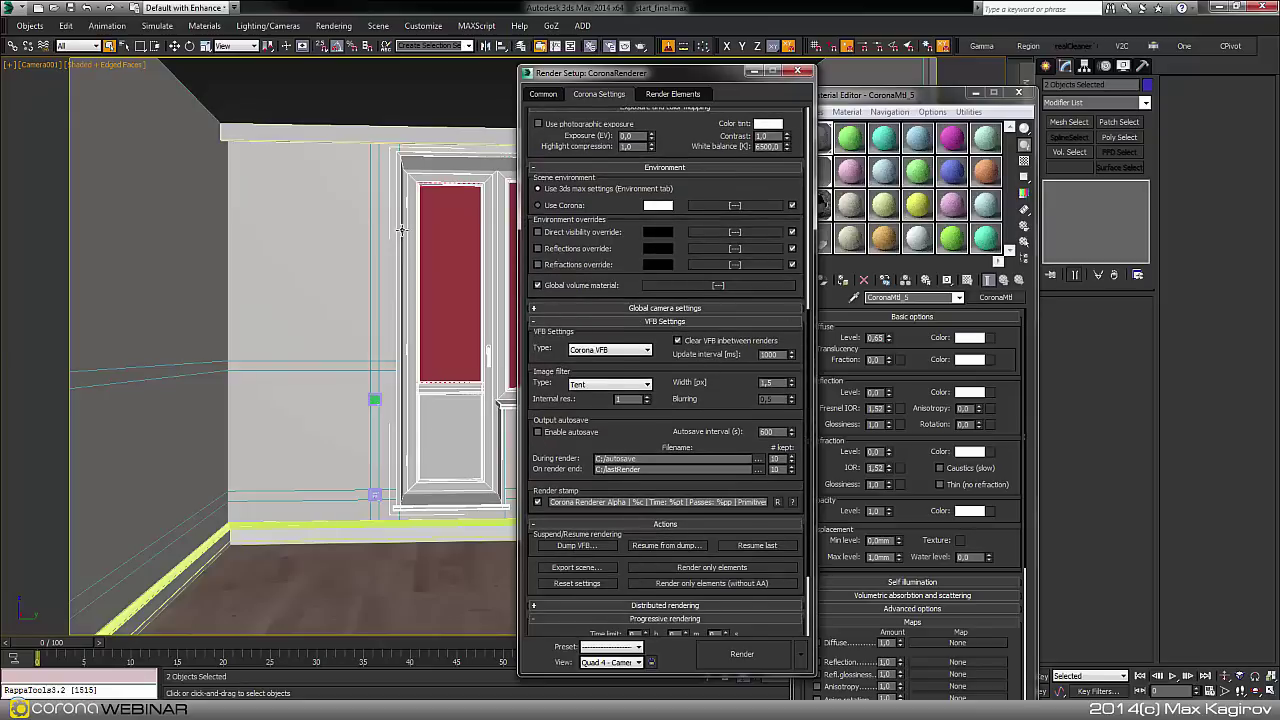
pyautogui.click(592, 387)
pyautogui.click(585, 395)
# Review the render settings again and examine the secondary GI HD cache options.
pyautogui.scroll(8, 700, 380)
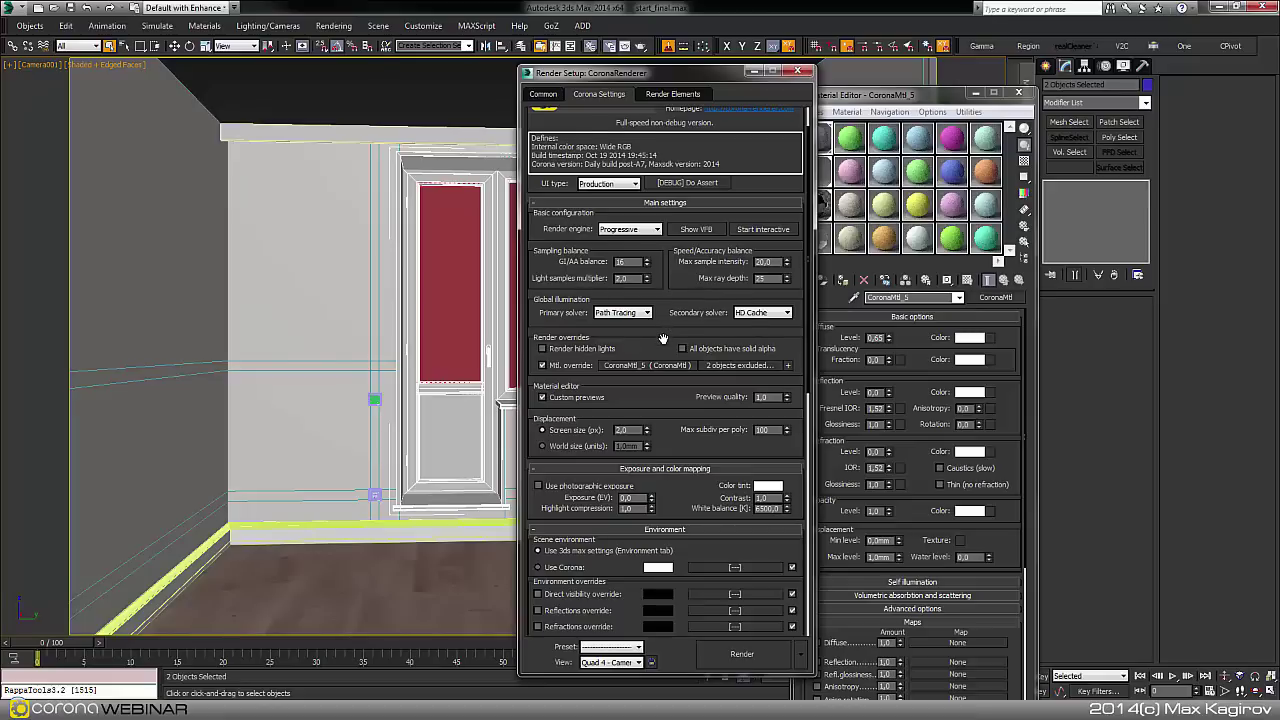
pyautogui.scroll(-10, 663, 340)
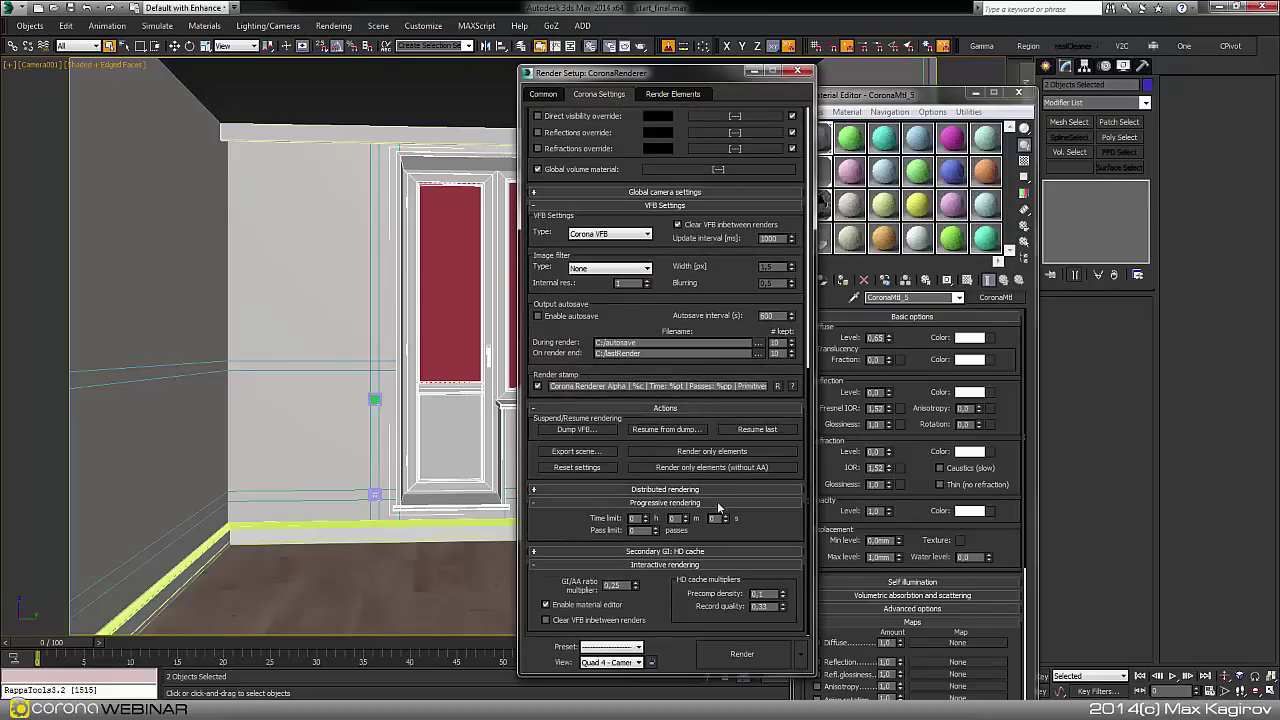
pyautogui.click(684, 552)
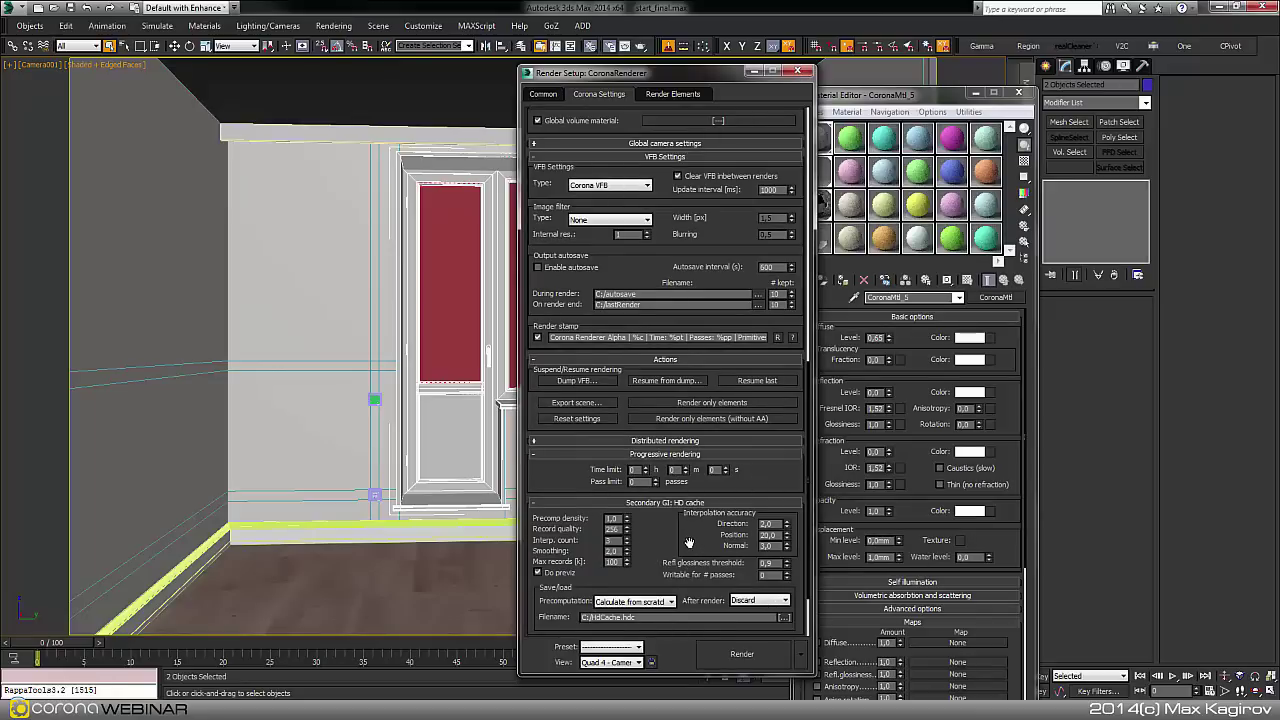
pyautogui.scroll(-3, 735, 590)
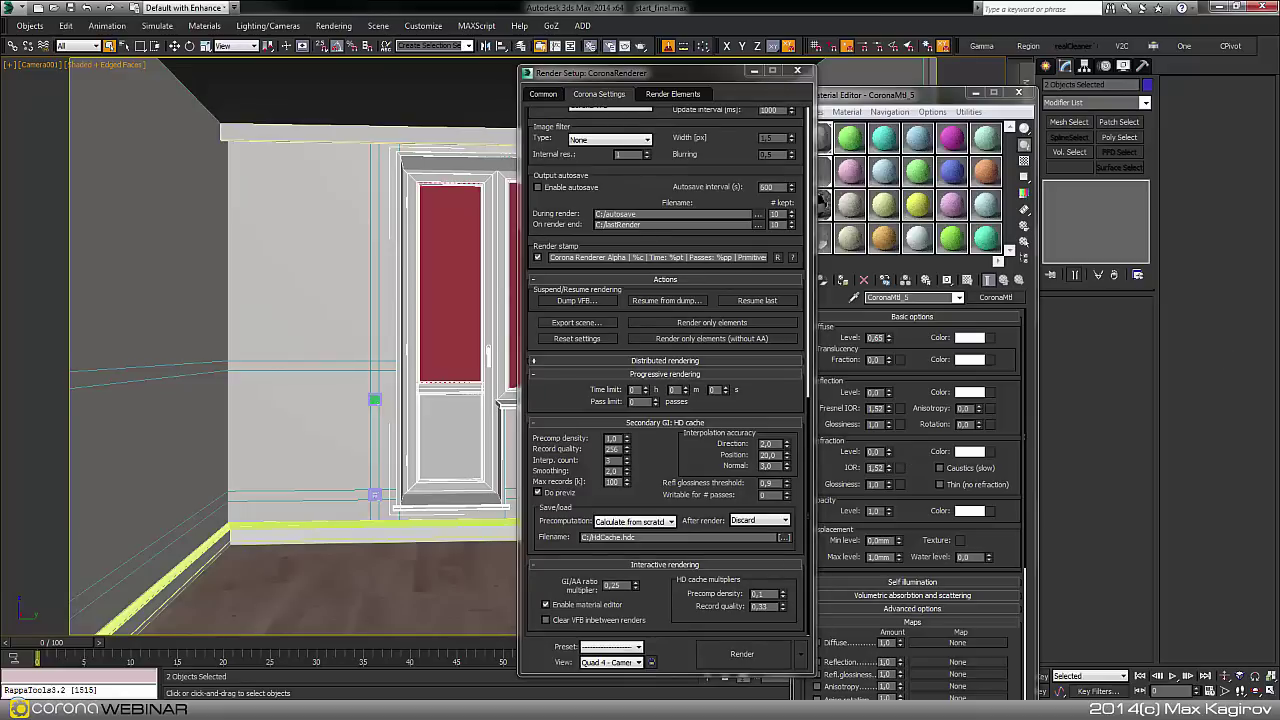
# Render the camera view and show the frame buffer's color mapping controls.
pyautogui.hotkey('shift', 'q')
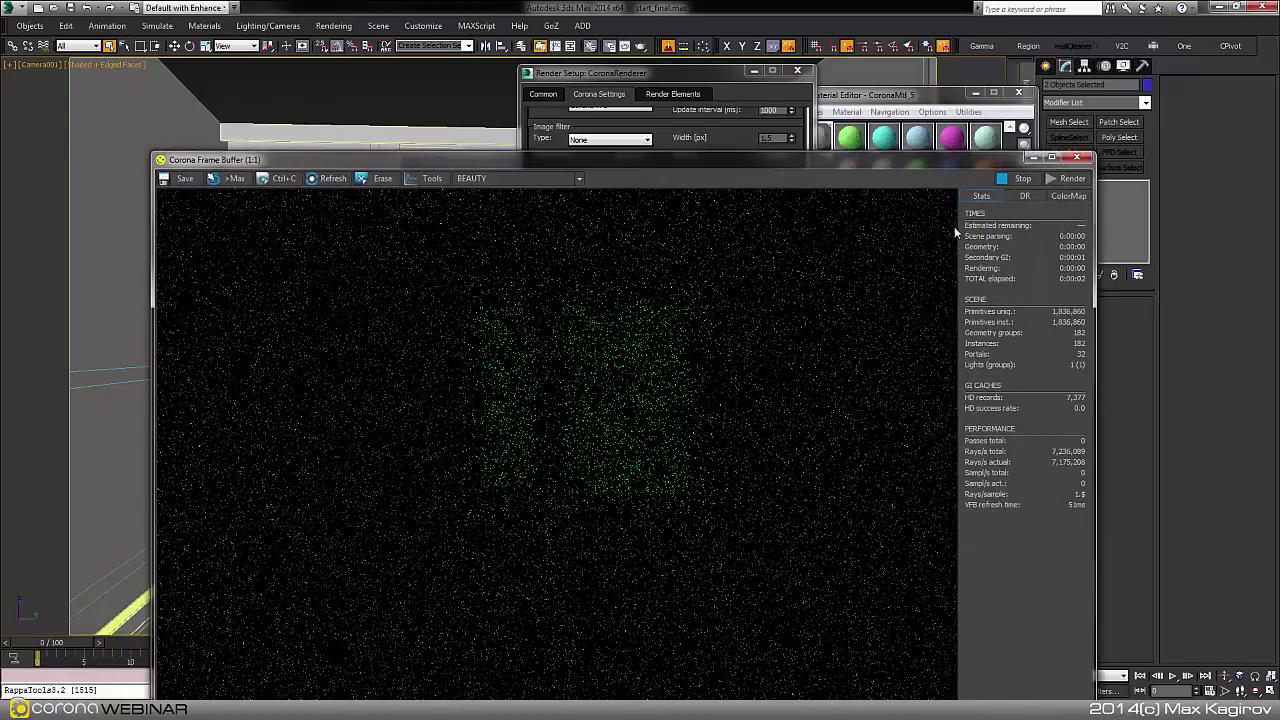
pyautogui.moveTo(826, 164); pyautogui.dragTo(815, 117)
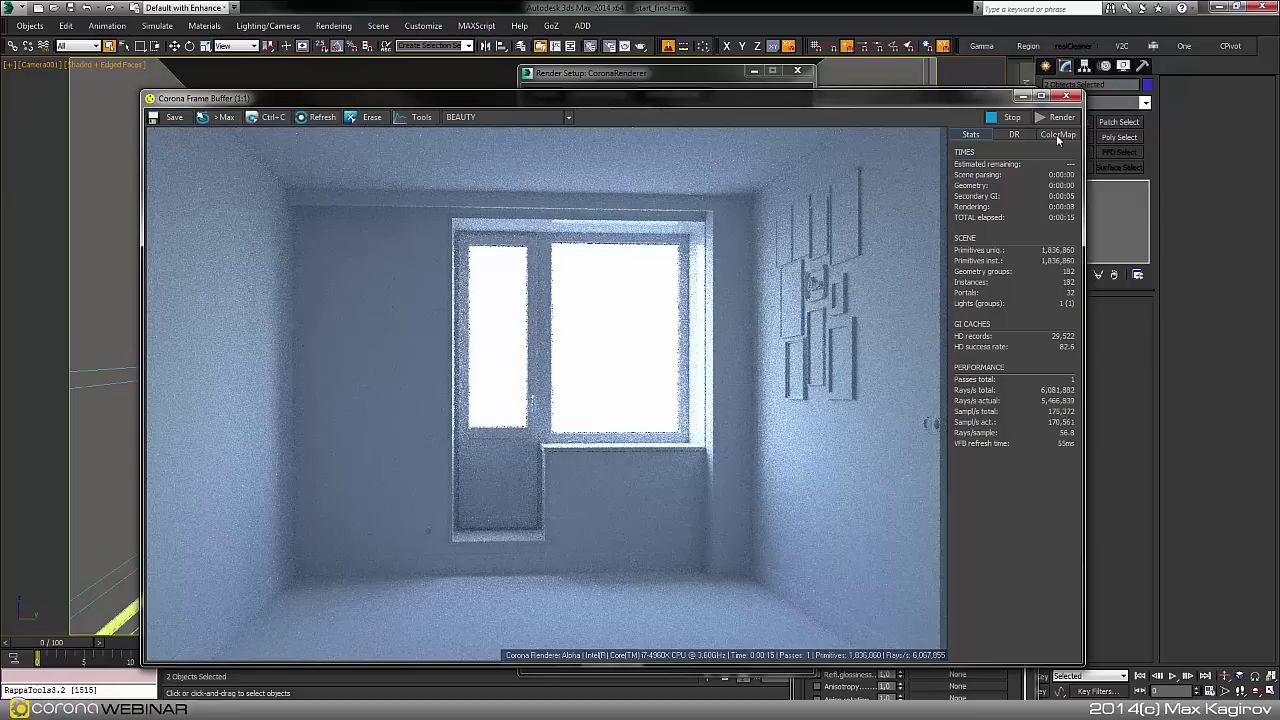
pyautogui.click(1057, 135)
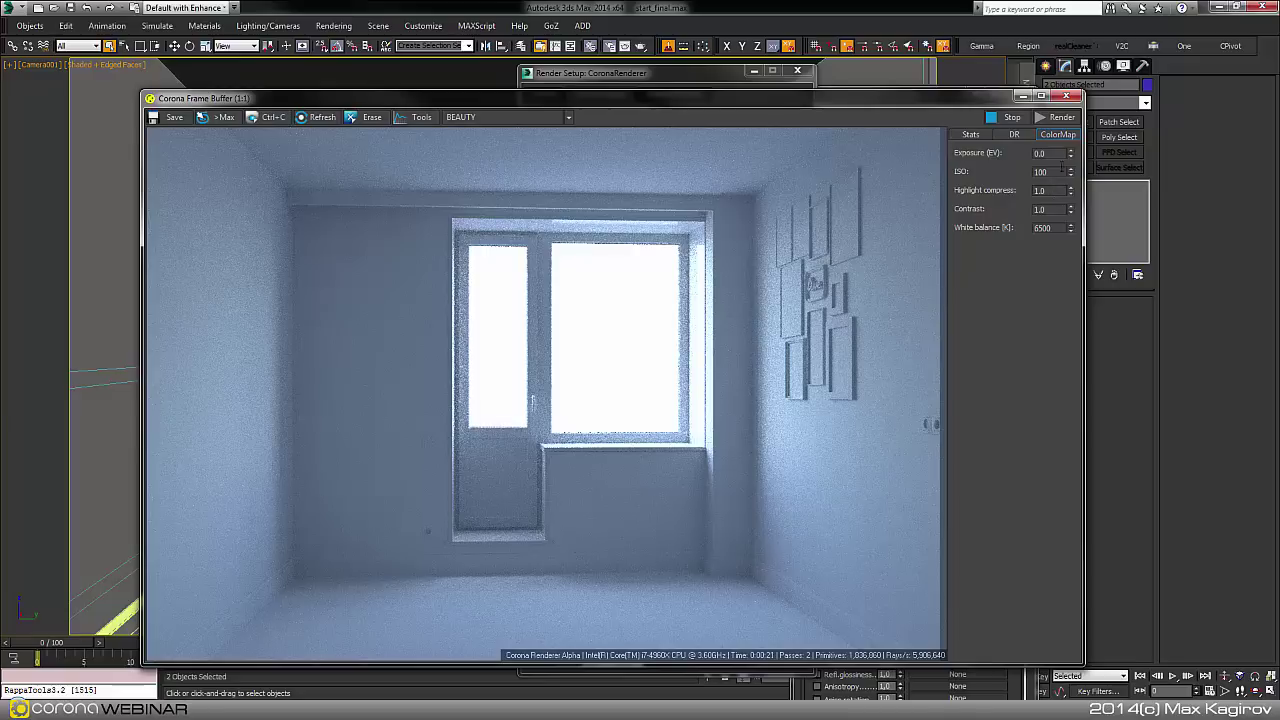
# Raise the render's exposure to 1.370 EV in the frame buffer's color mapping.
pyautogui.click(1054, 150)
pyautogui.click(1050, 190)
pyautogui.press('Tab')
pyautogui.moveTo(1072, 156); pyautogui.dragTo(1081, 442)
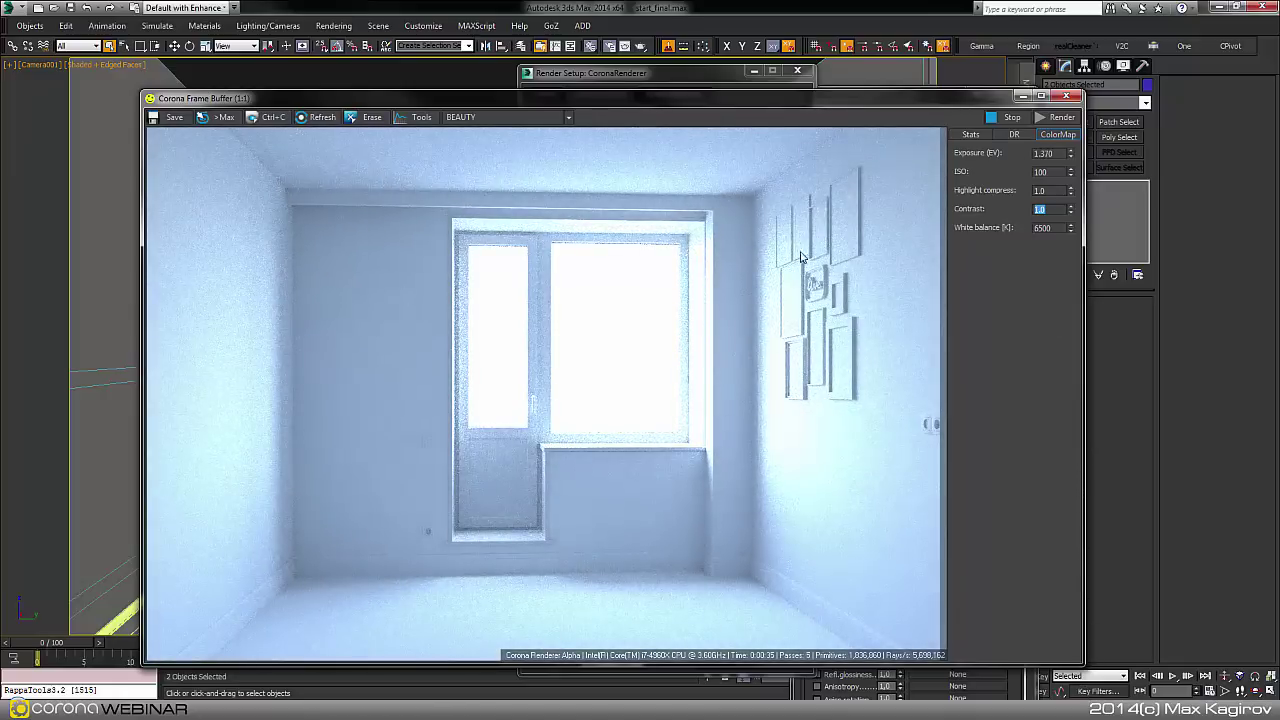
# Set the frame buffer's highlight compression to 3.768 and the exposure to 1.626 EV.
pyautogui.doubleClick(1054, 190)
pyautogui.moveTo(1071, 190); pyautogui.dragTo(1087, 130)
pyautogui.moveTo(1100, 50); pyautogui.dragTo(1036, 470)
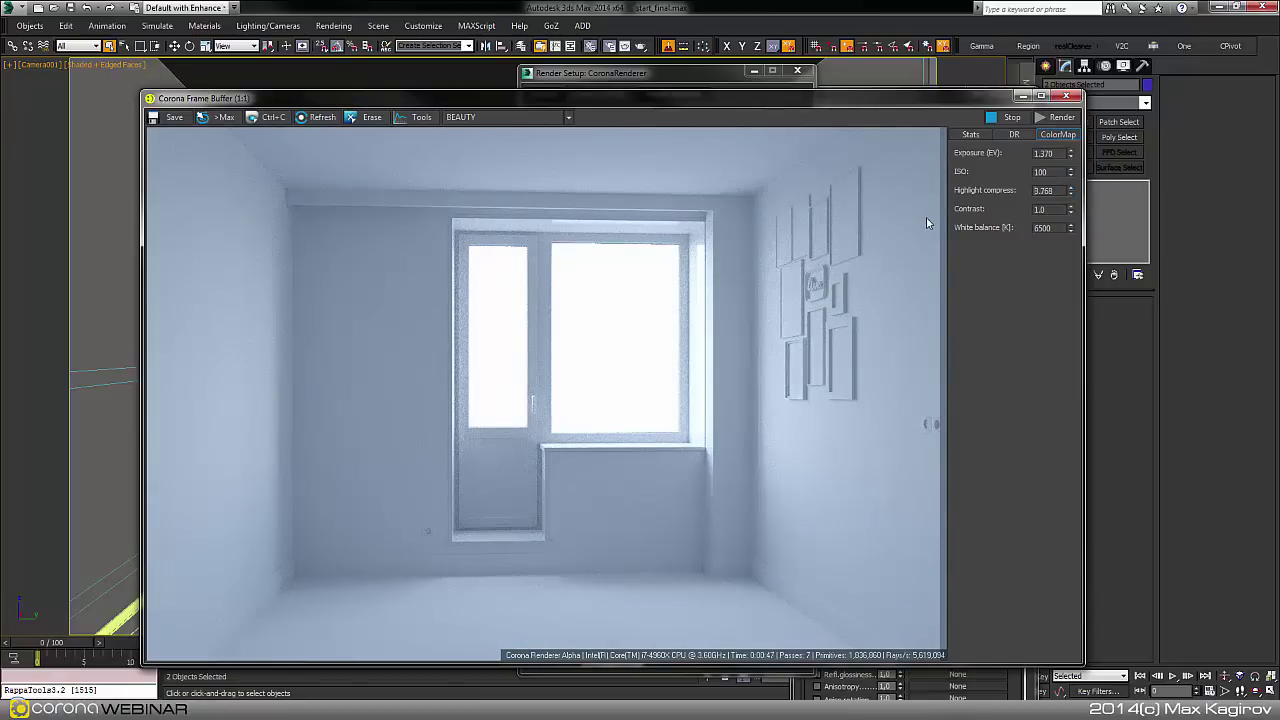
pyautogui.moveTo(1072, 155); pyautogui.dragTo(1087, 97)
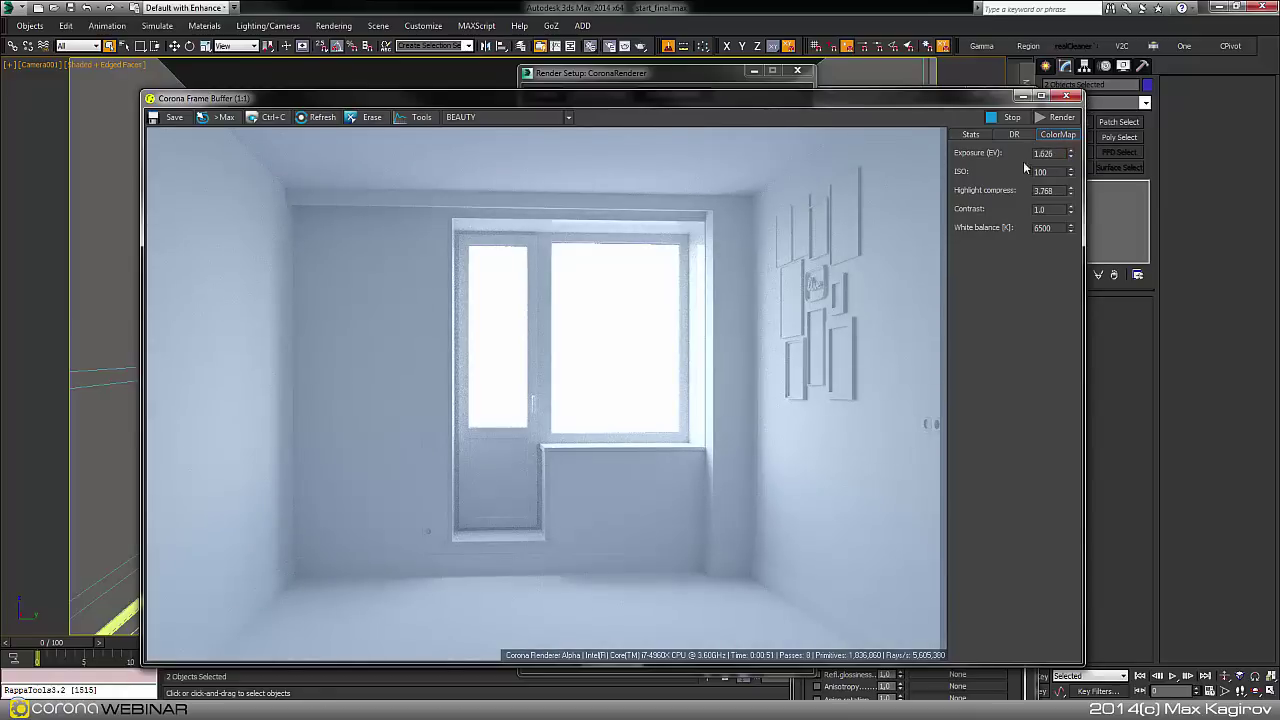
# Raise the exposure to 1.655 EV and end the test render, closing the frame buffer.
pyautogui.moveTo(1064, 153); pyautogui.dragTo(801, 129)
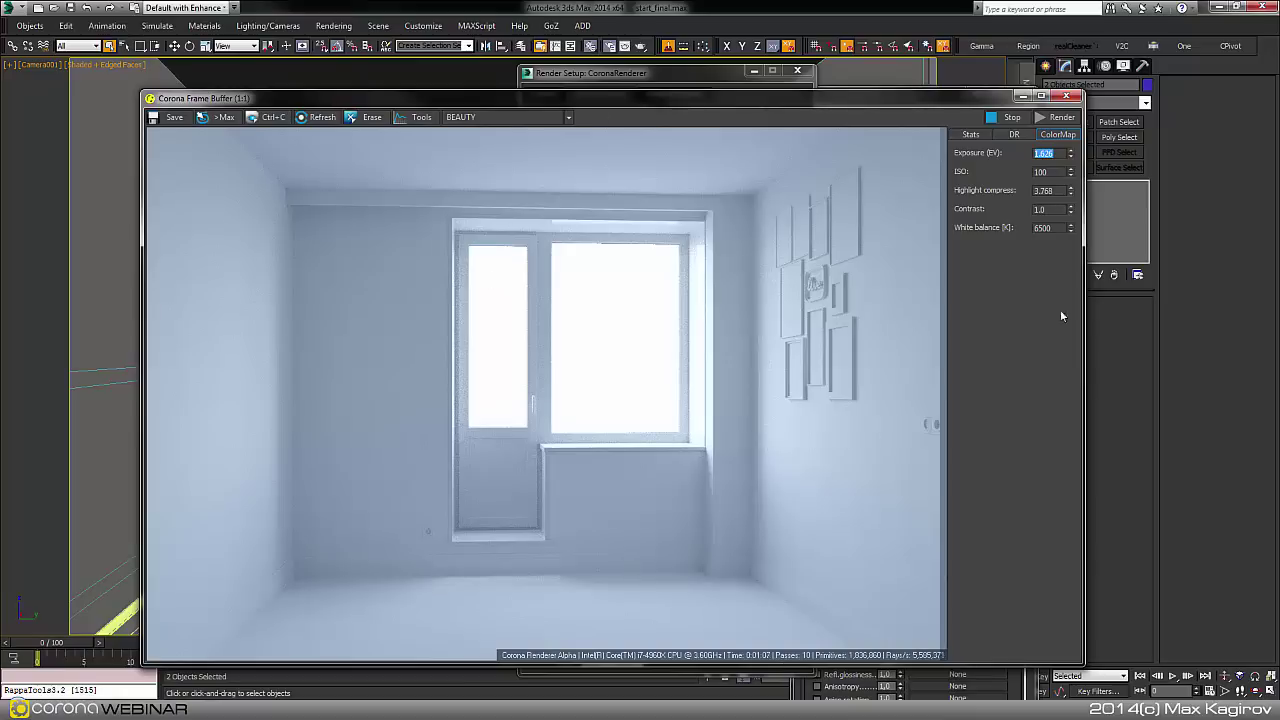
pyautogui.click(1006, 117)
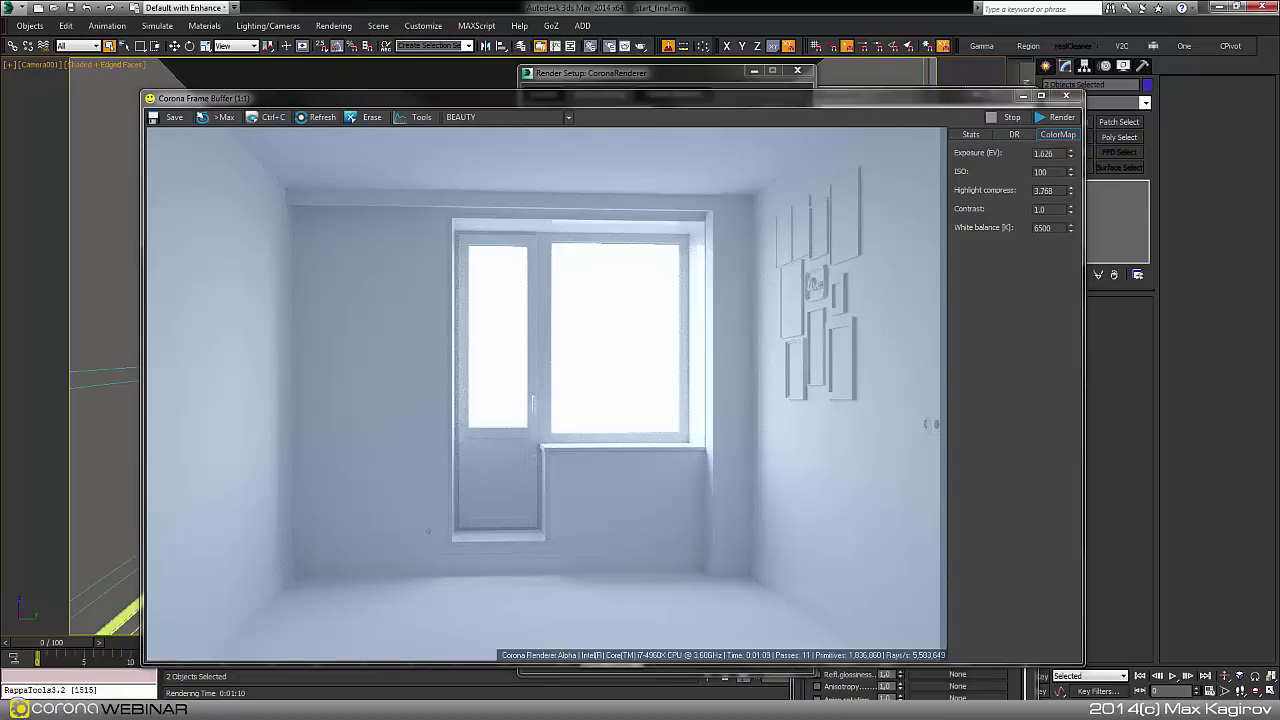
pyautogui.click(795, 298)
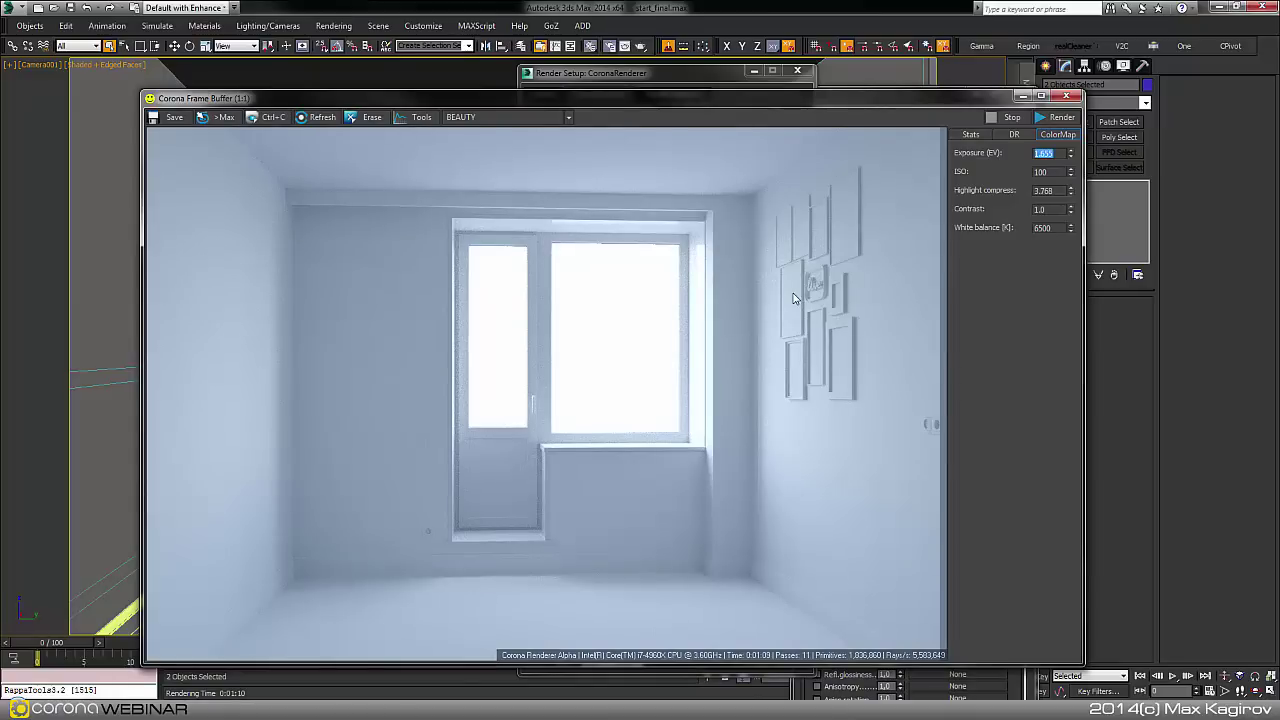
pyautogui.moveTo(861, 102); pyautogui.dragTo(923, 76)
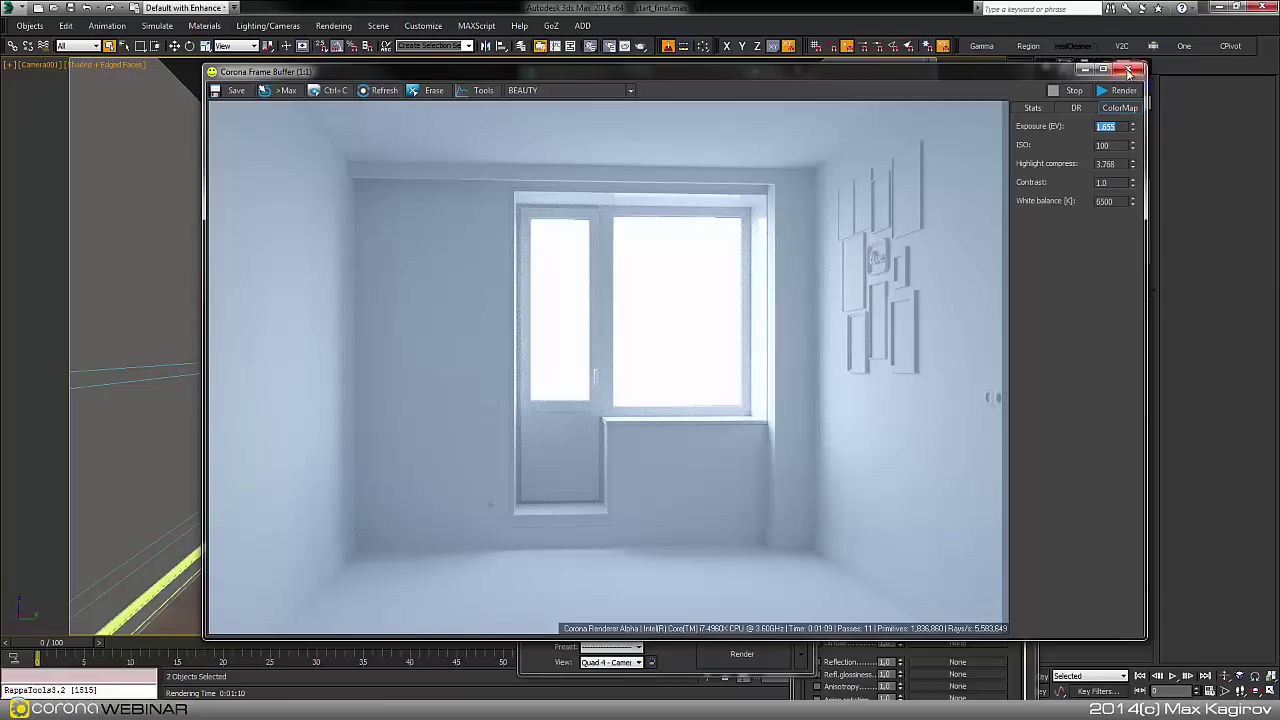
pyautogui.click(1128, 72)
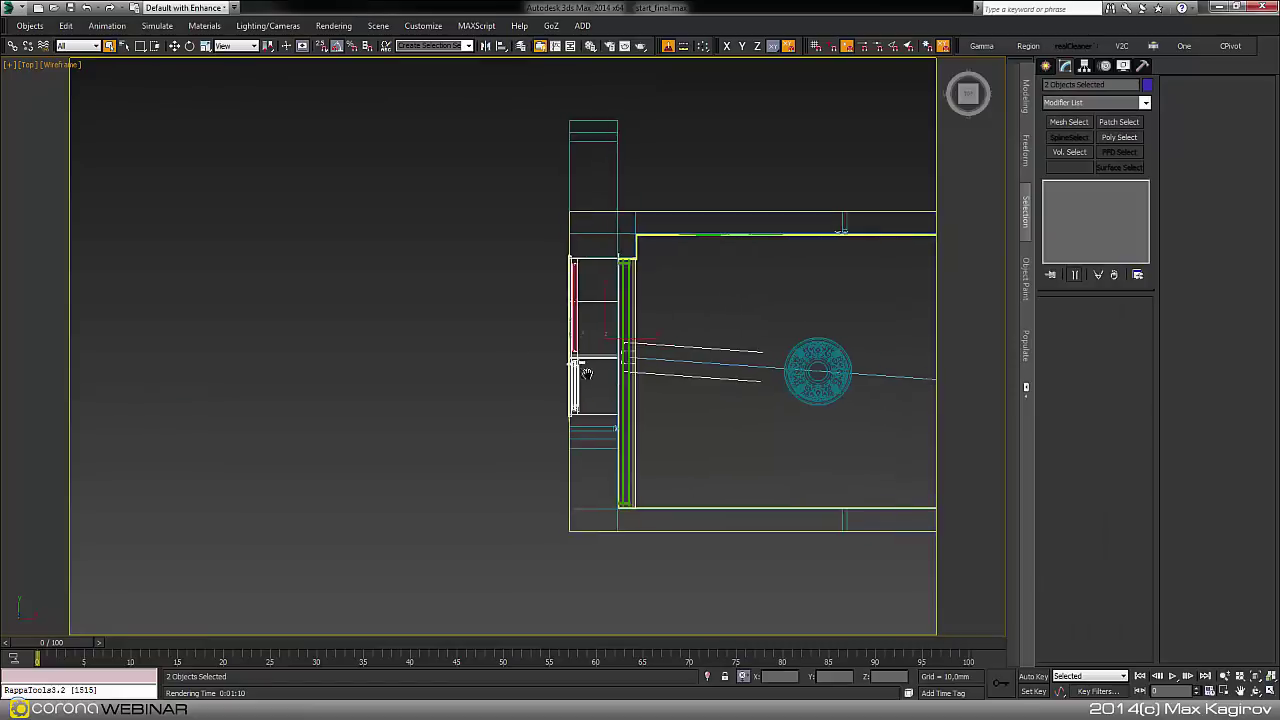
# Select the Corona sun in the top view and move it just outside the window end of the apartment.
pyautogui.moveTo(587, 373); pyautogui.dragTo(483, 342, button='middle')
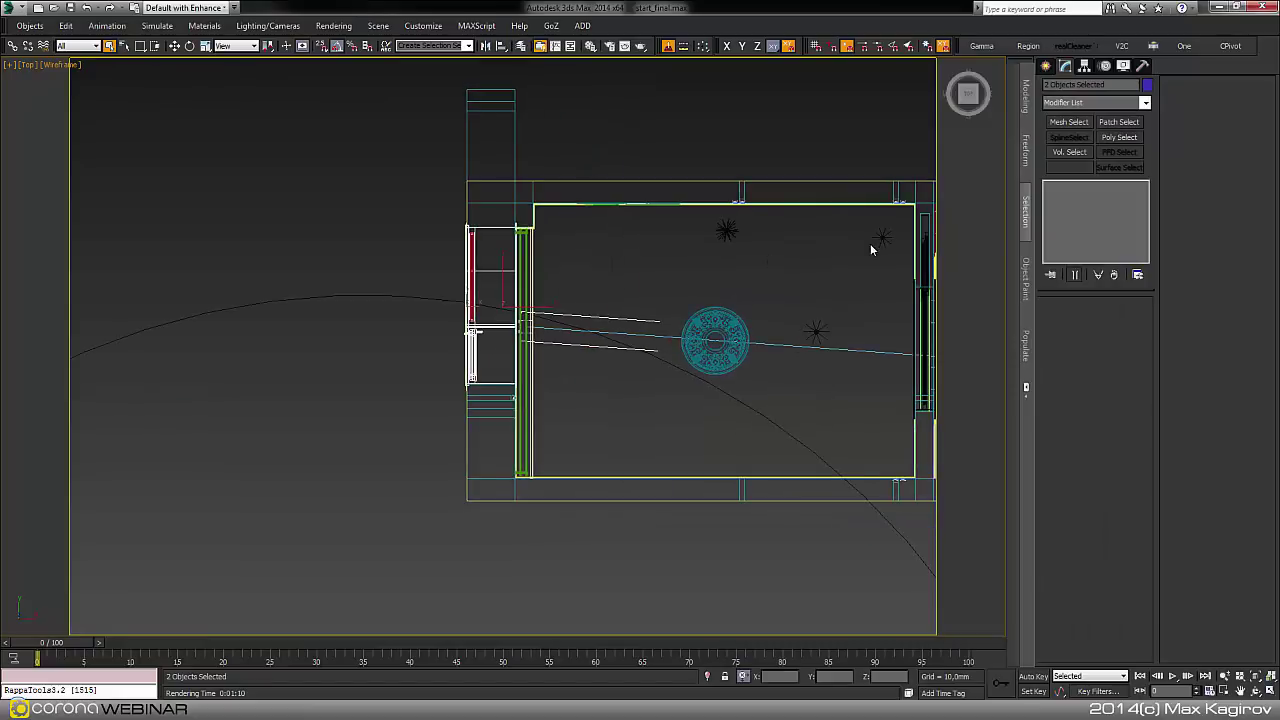
pyautogui.moveTo(646, 435); pyautogui.dragTo(617, 289, button='middle')
pyautogui.scroll(-4, 617, 289)
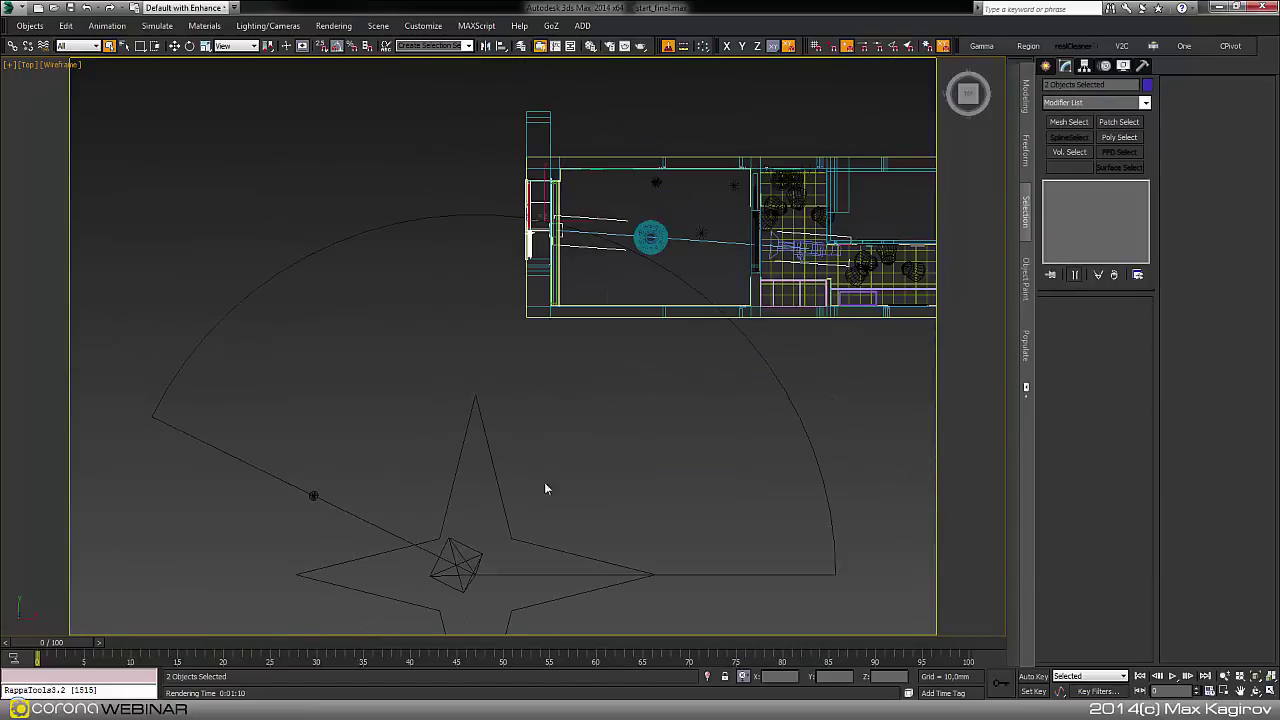
pyautogui.moveTo(548, 512); pyautogui.dragTo(551, 486, button='middle')
pyautogui.click(529, 517)
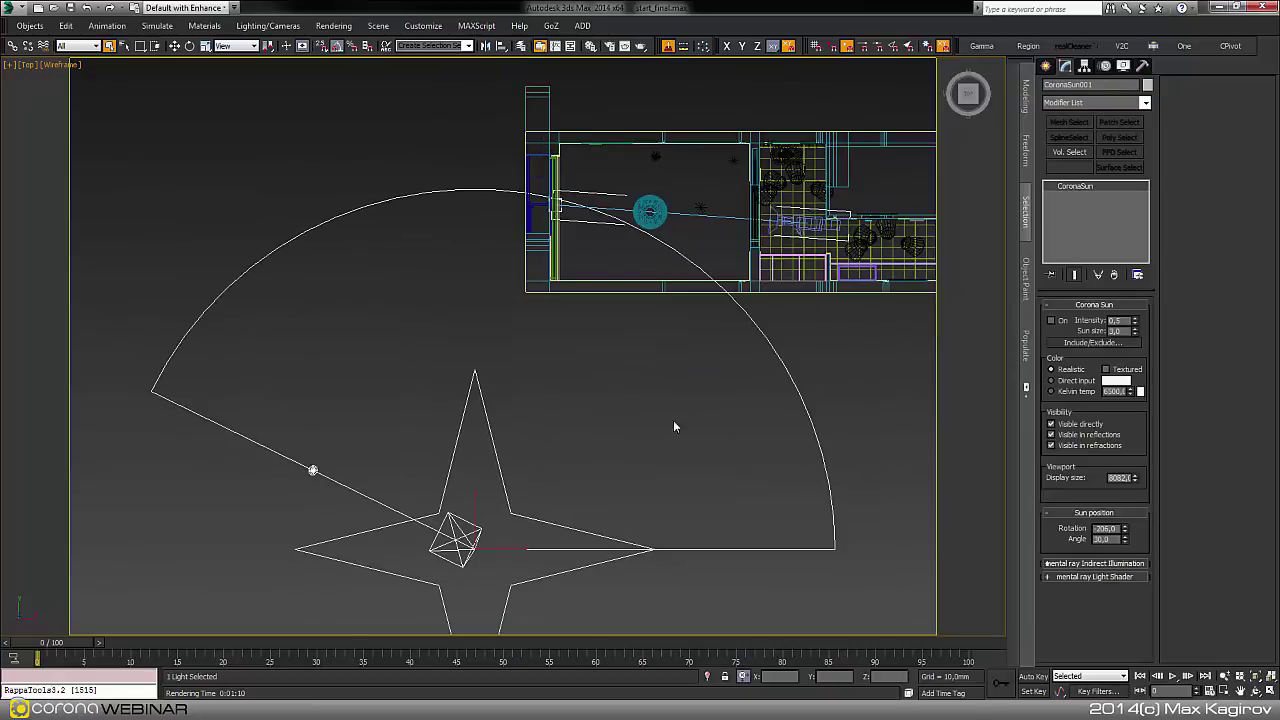
pyautogui.moveTo(624, 365); pyautogui.dragTo(615, 347, button='middle')
pyautogui.press('w')
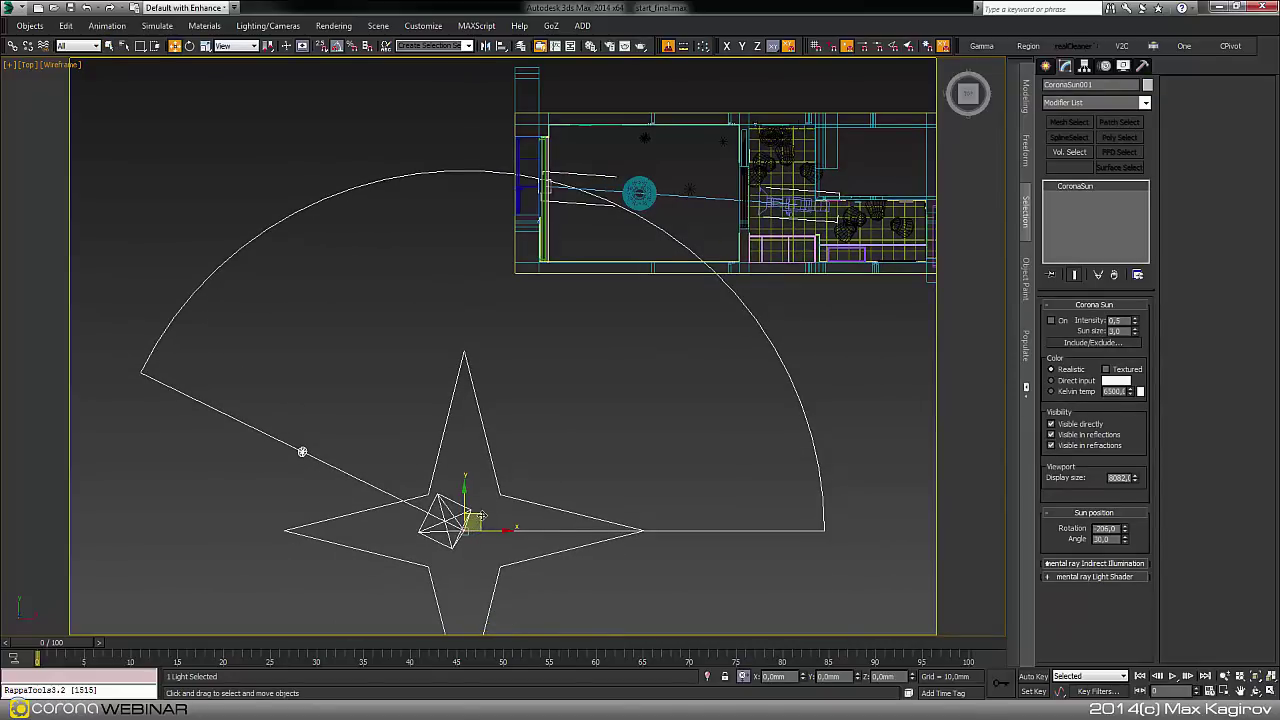
pyautogui.moveTo(481, 517); pyautogui.dragTo(522, 224)
pyautogui.moveTo(500, 245); pyautogui.dragTo(512, 381, button='middle')
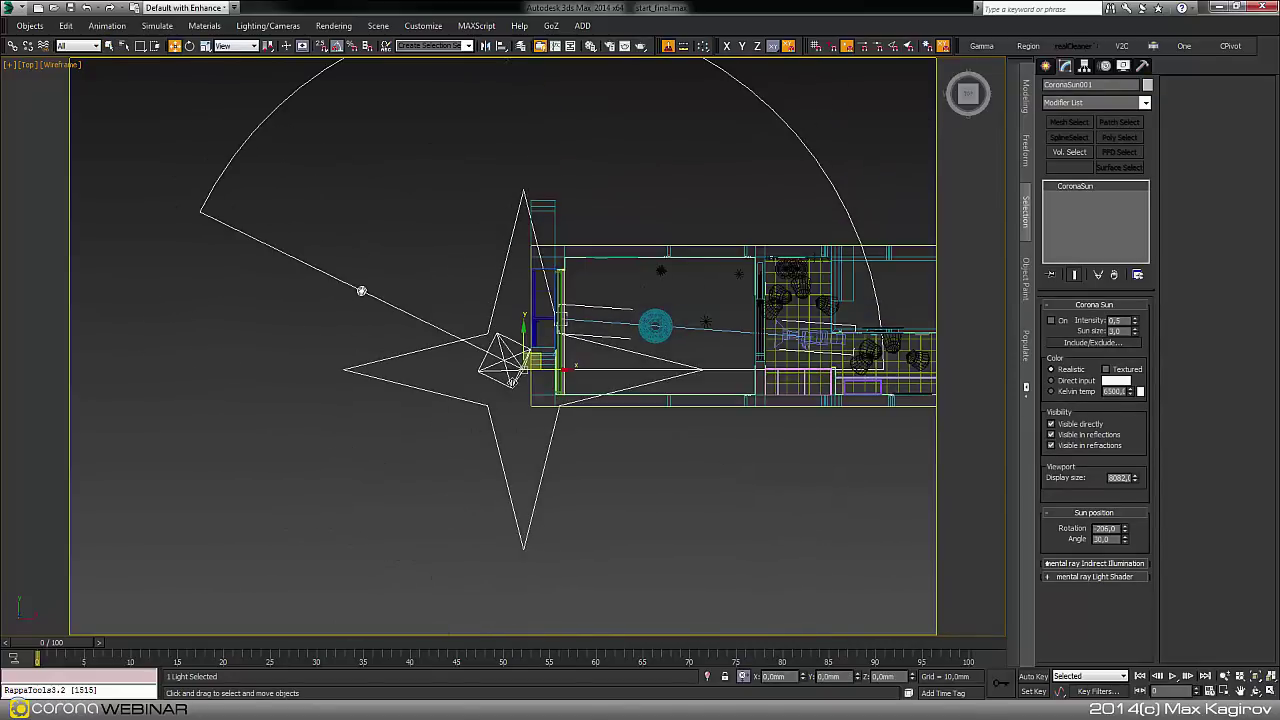
pyautogui.moveTo(571, 344); pyautogui.dragTo(555, 383, button='middle')
pyautogui.scroll(6, 510, 385)
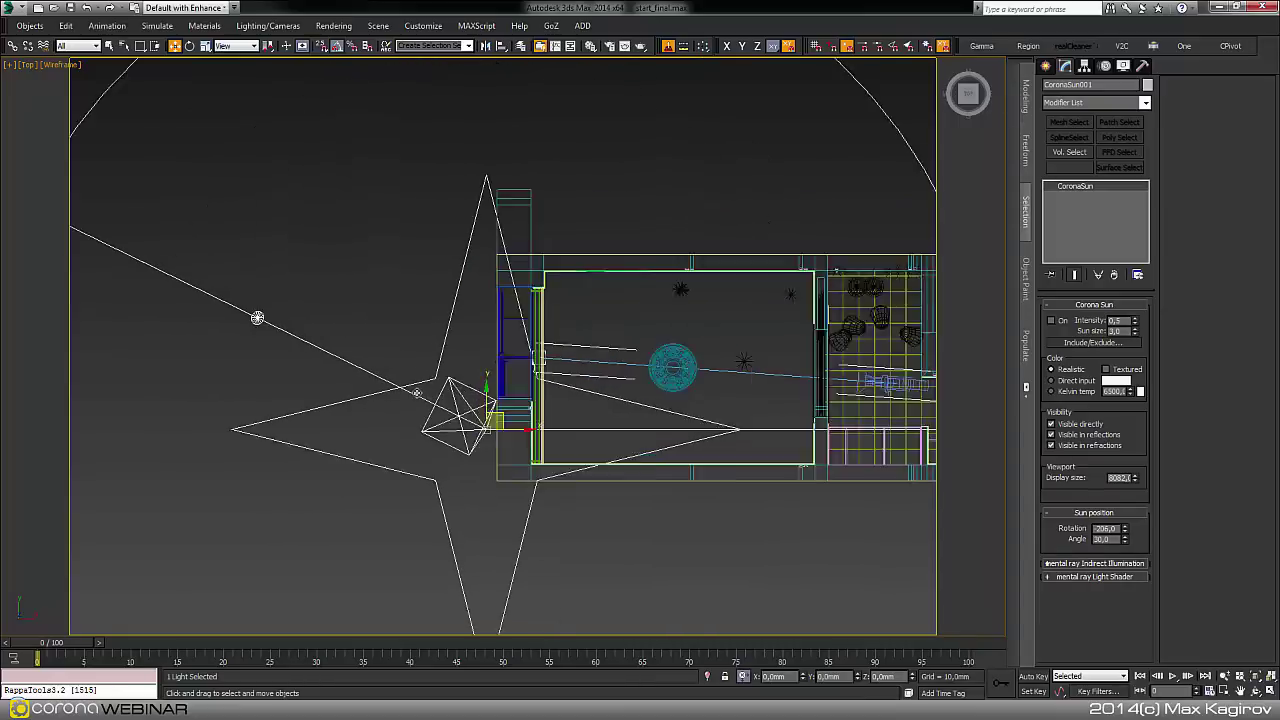
# Turn on the Corona sun light.
pyautogui.moveTo(578, 488); pyautogui.dragTo(549, 495, button='middle')
pyautogui.moveTo(651, 505); pyautogui.dragTo(538, 464, button='middle')
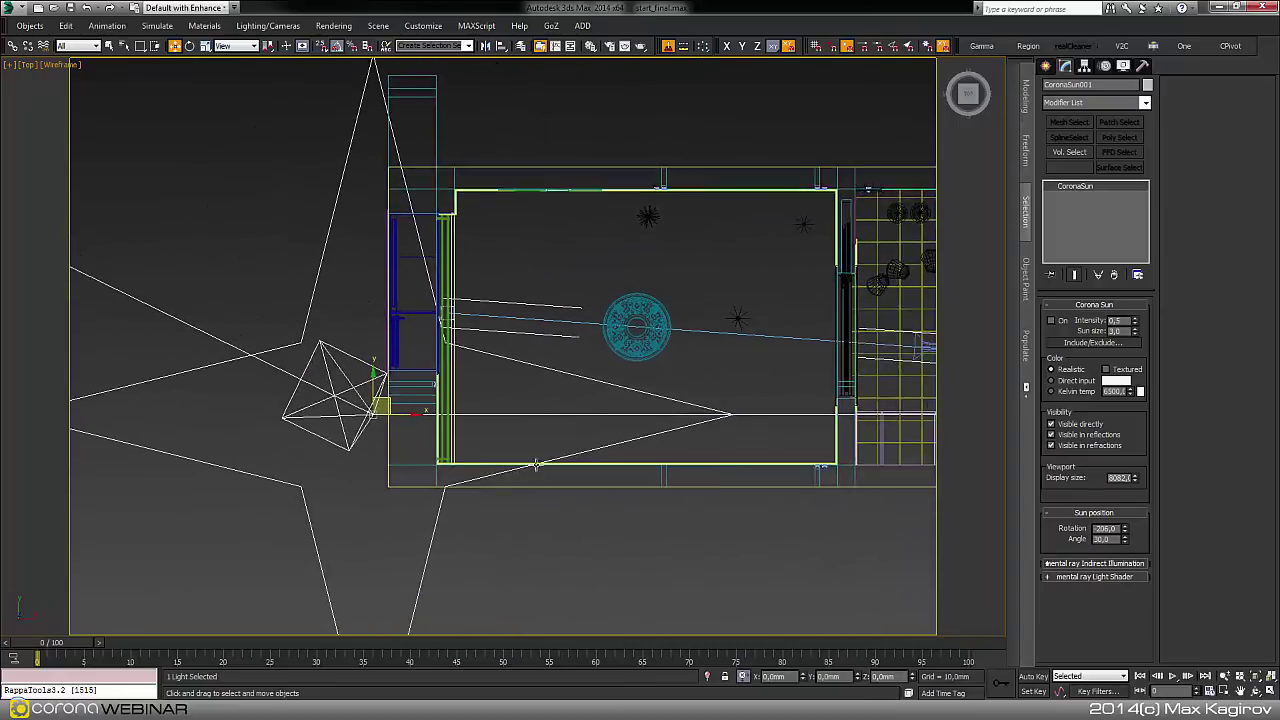
pyautogui.scroll(-3, 539, 466)
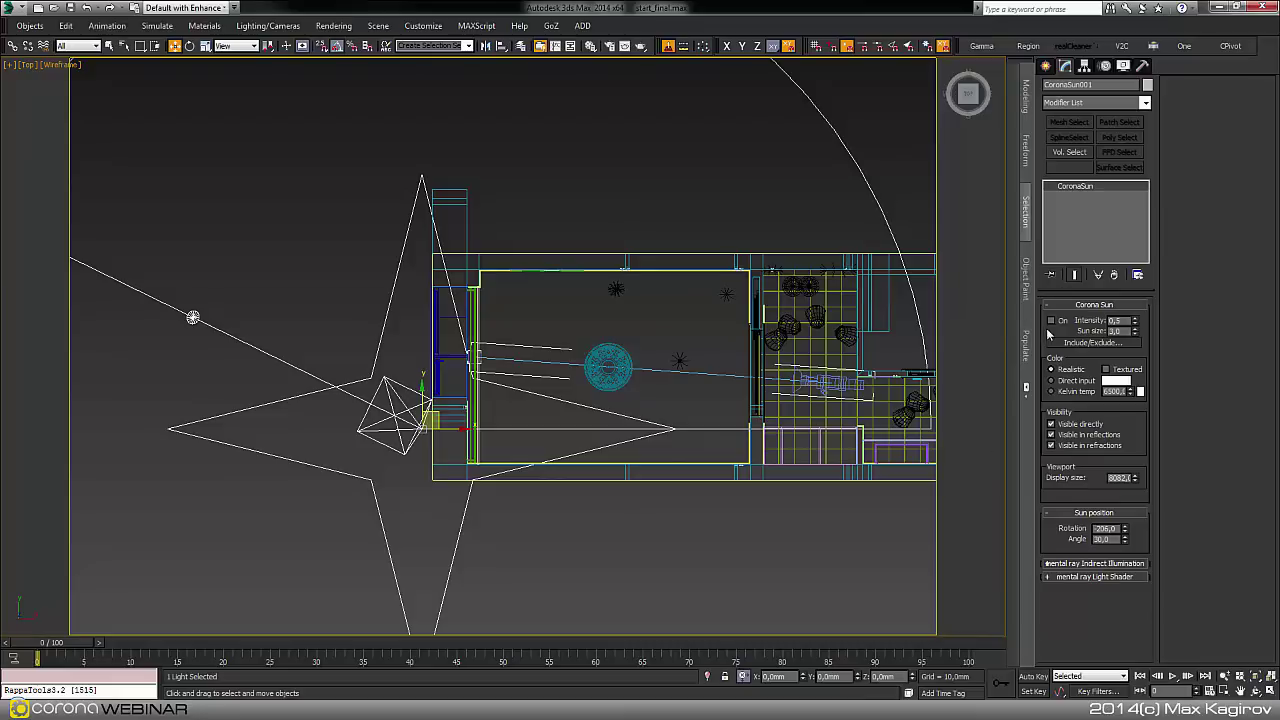
pyautogui.moveTo(505, 466); pyautogui.dragTo(545, 468, button='middle')
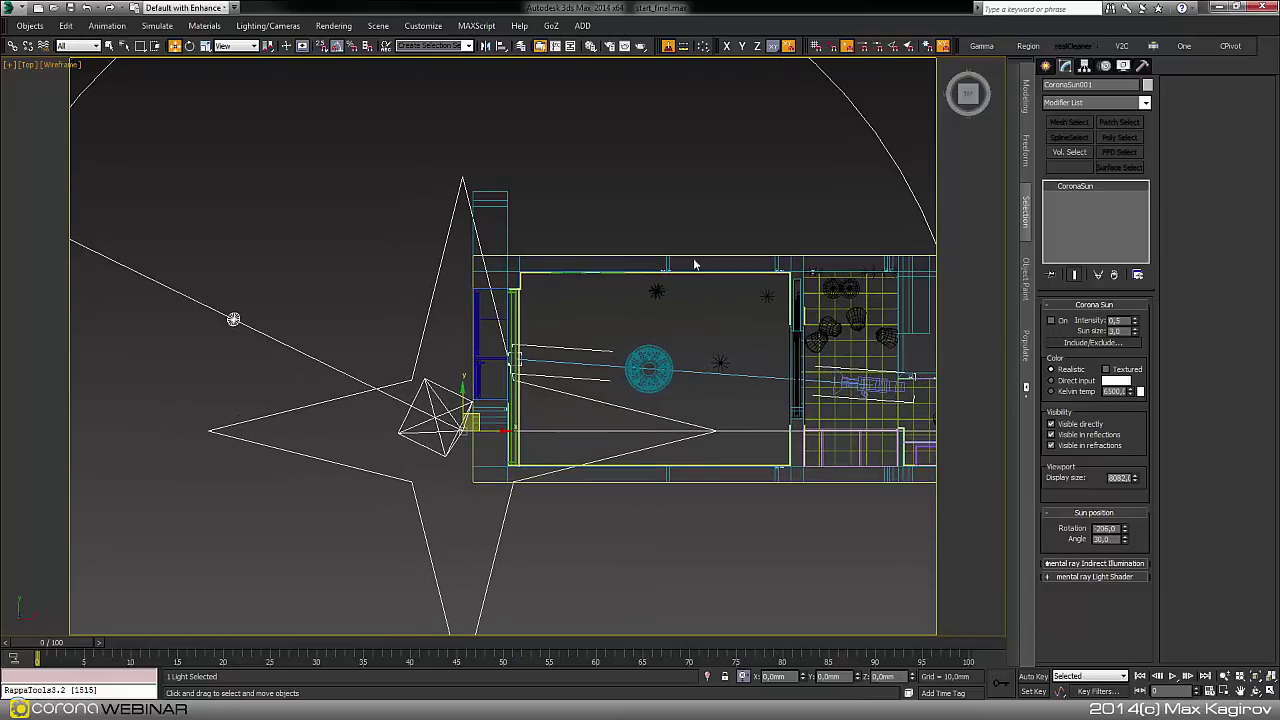
pyautogui.click(1056, 321)
pyautogui.doubleClick(1115, 320)
pyautogui.moveTo(610, 442); pyautogui.dragTo(615, 465, button='middle')
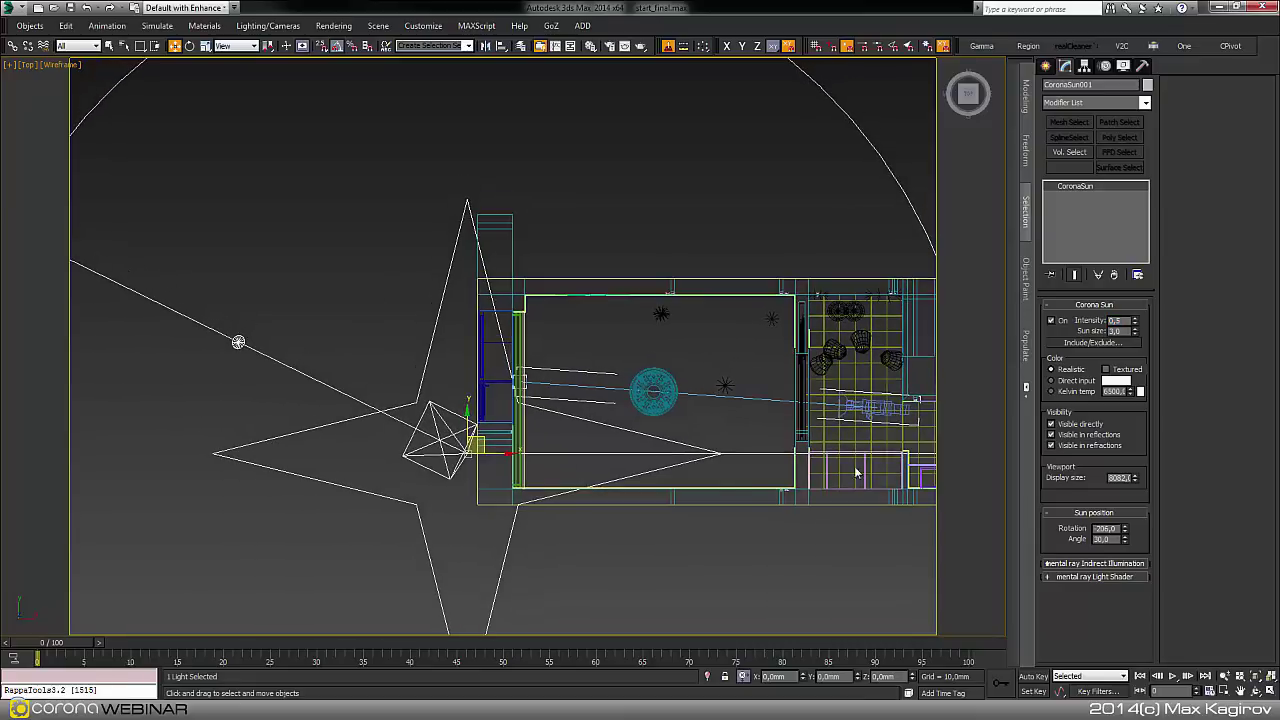
# Review the sun's intensity and size, and disable its visibility in reflections.
pyautogui.doubleClick(1116, 321)
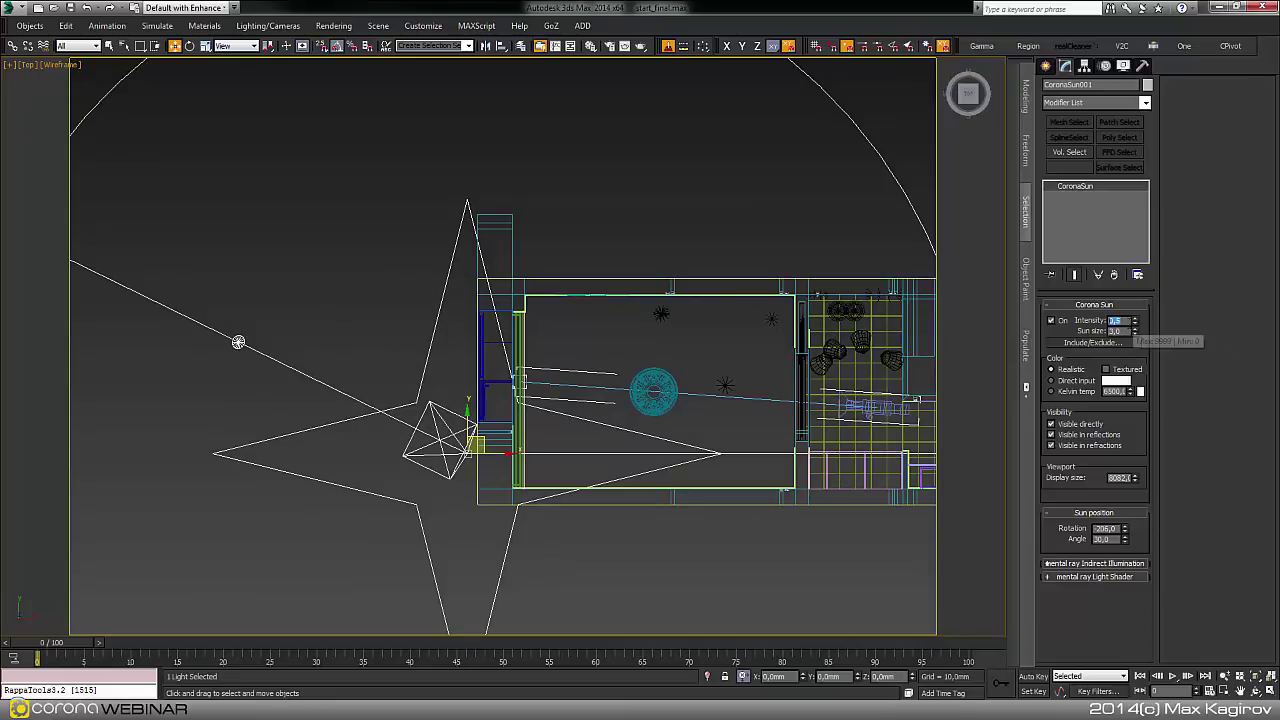
pyautogui.press('Tab')
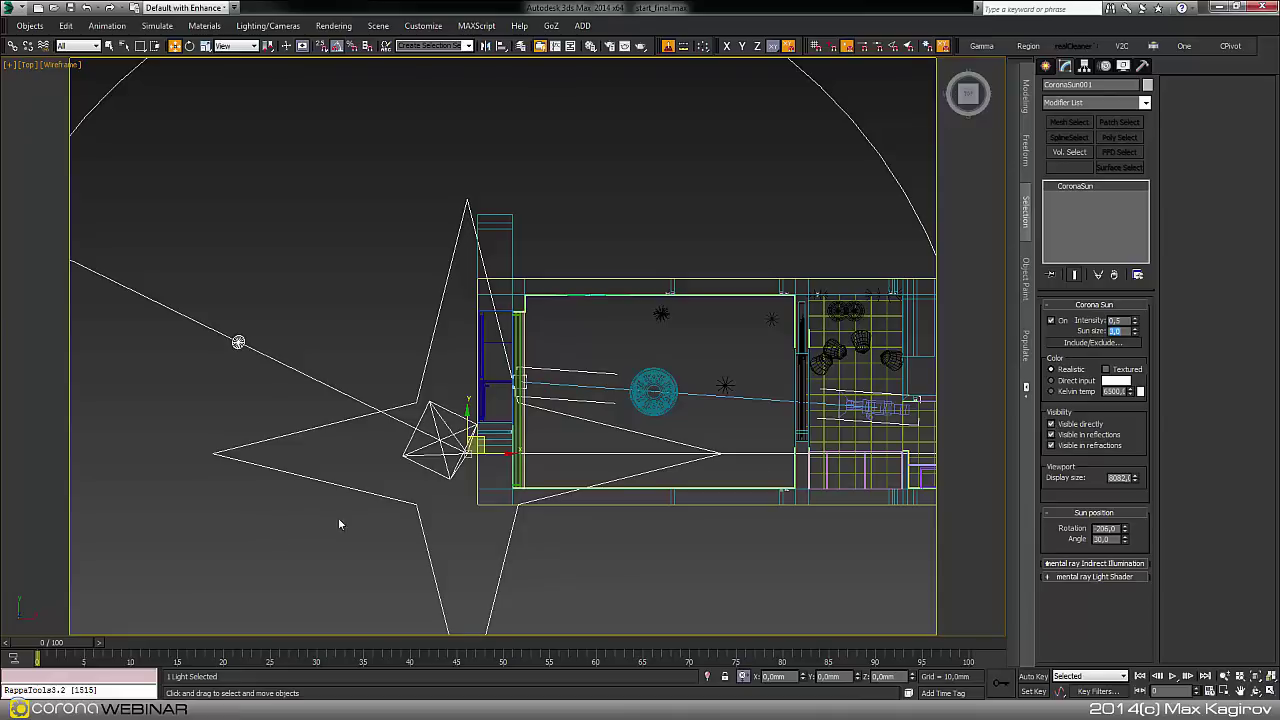
pyautogui.moveTo(339, 523); pyautogui.dragTo(292, 522, button='middle')
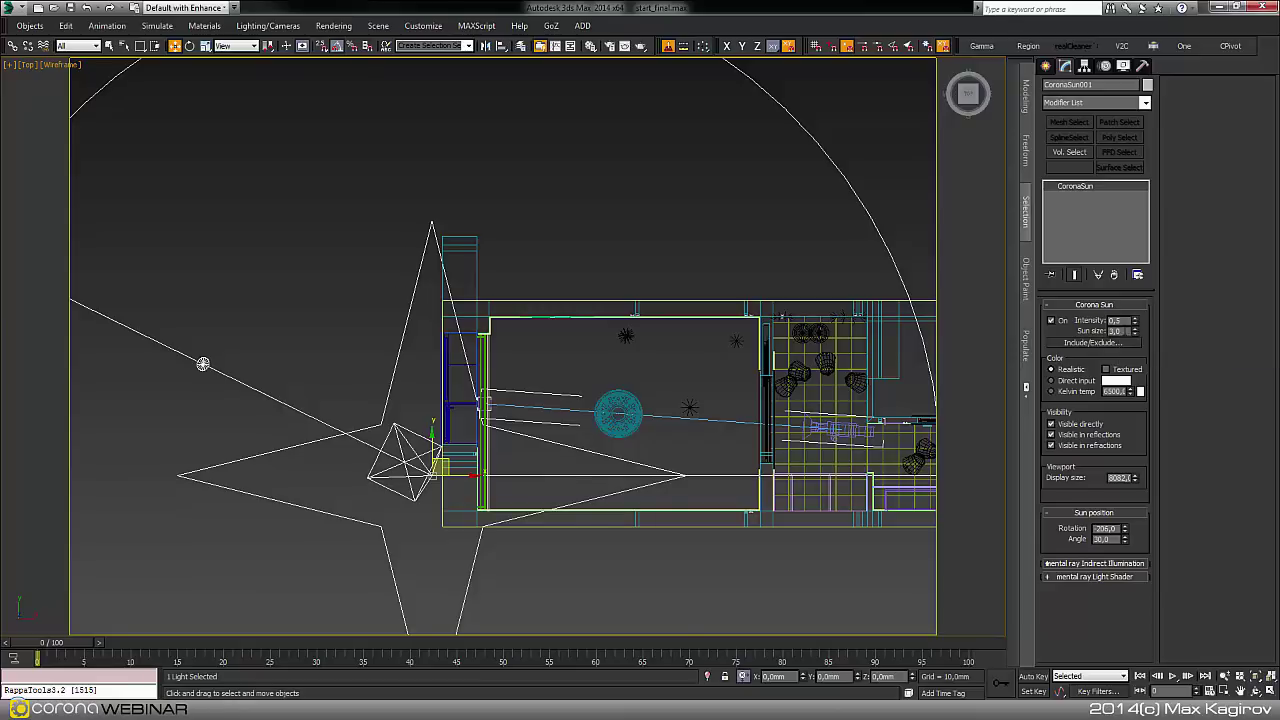
pyautogui.doubleClick(1116, 331)
pyautogui.click(1139, 440)
pyautogui.moveTo(610, 503); pyautogui.dragTo(722, 495, button='middle')
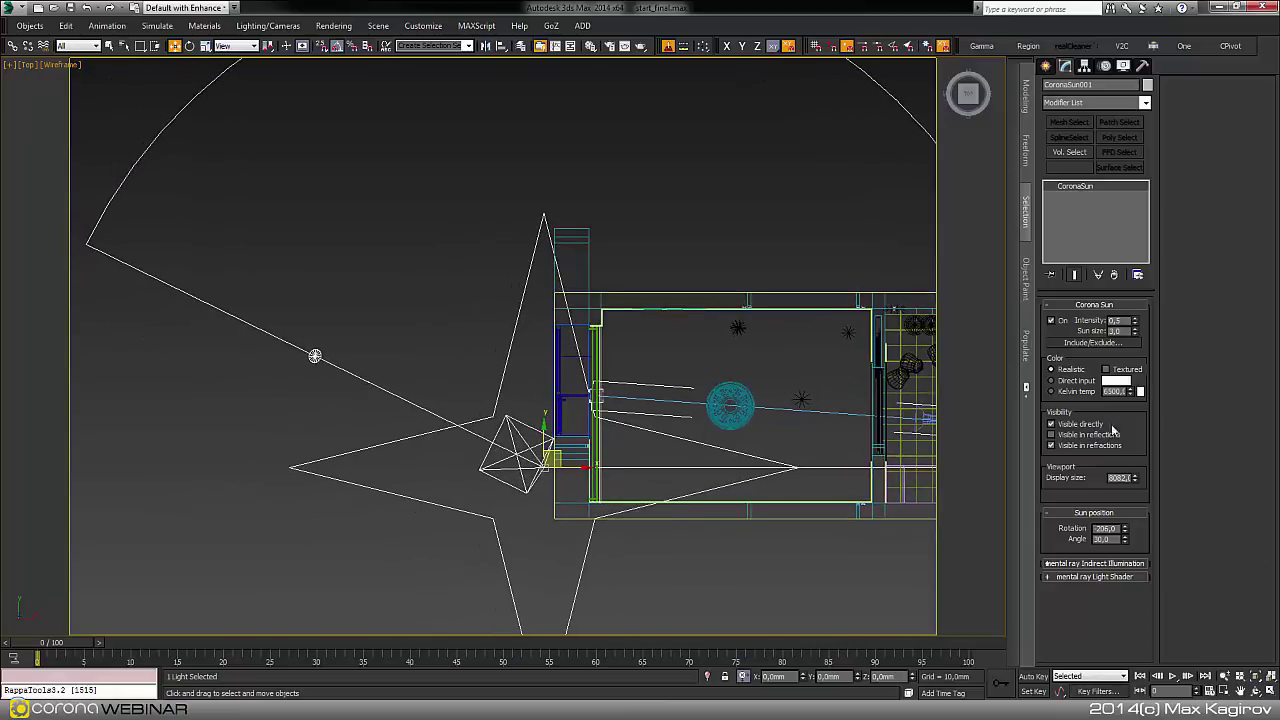
# Set the sun's rotation to -205 and return to the camera view.
pyautogui.moveTo(1127, 535)
pyautogui.mouseDown()
pyautogui.moveTo(1134, 479)
pyautogui.moveTo(1133, 527)
pyautogui.mouseUp()
pyautogui.rightClick(1133, 527)
pyautogui.press('p')
pyautogui.press('c')
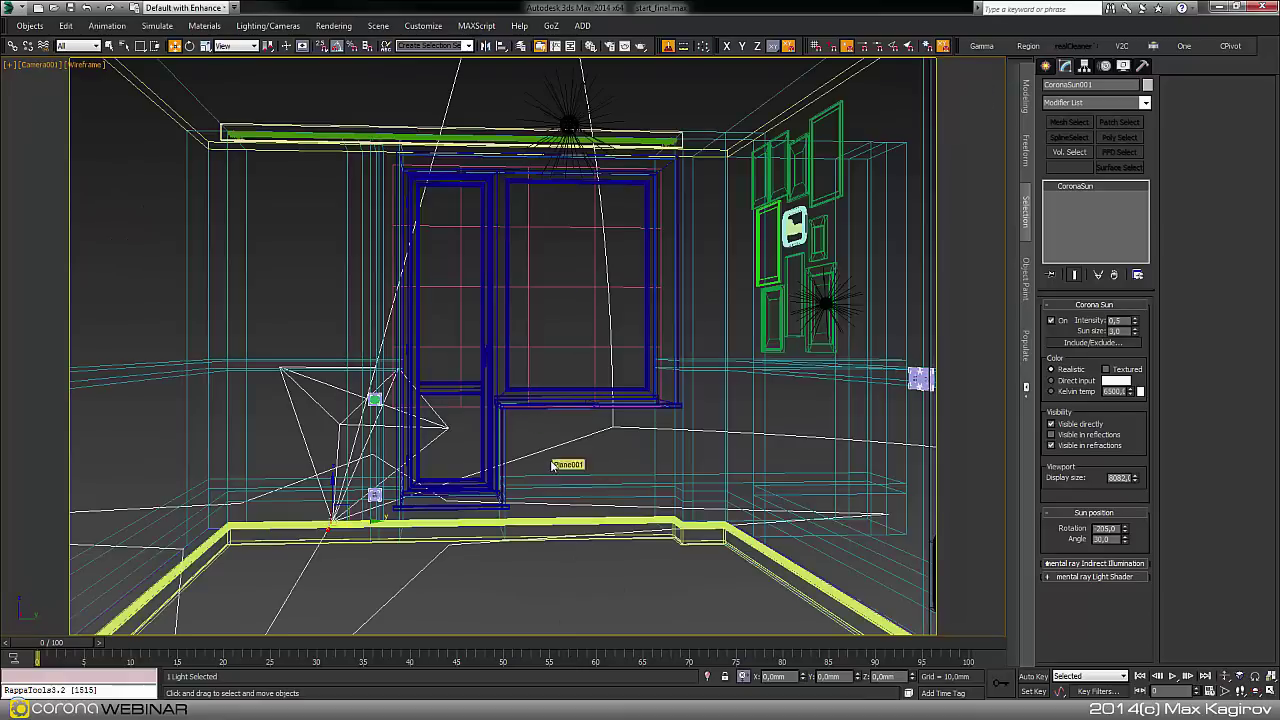
# Start an interactive Corona render of the camera view and keep the sun's parameters accessible beside the frame buffer.
pyautogui.press('F10')
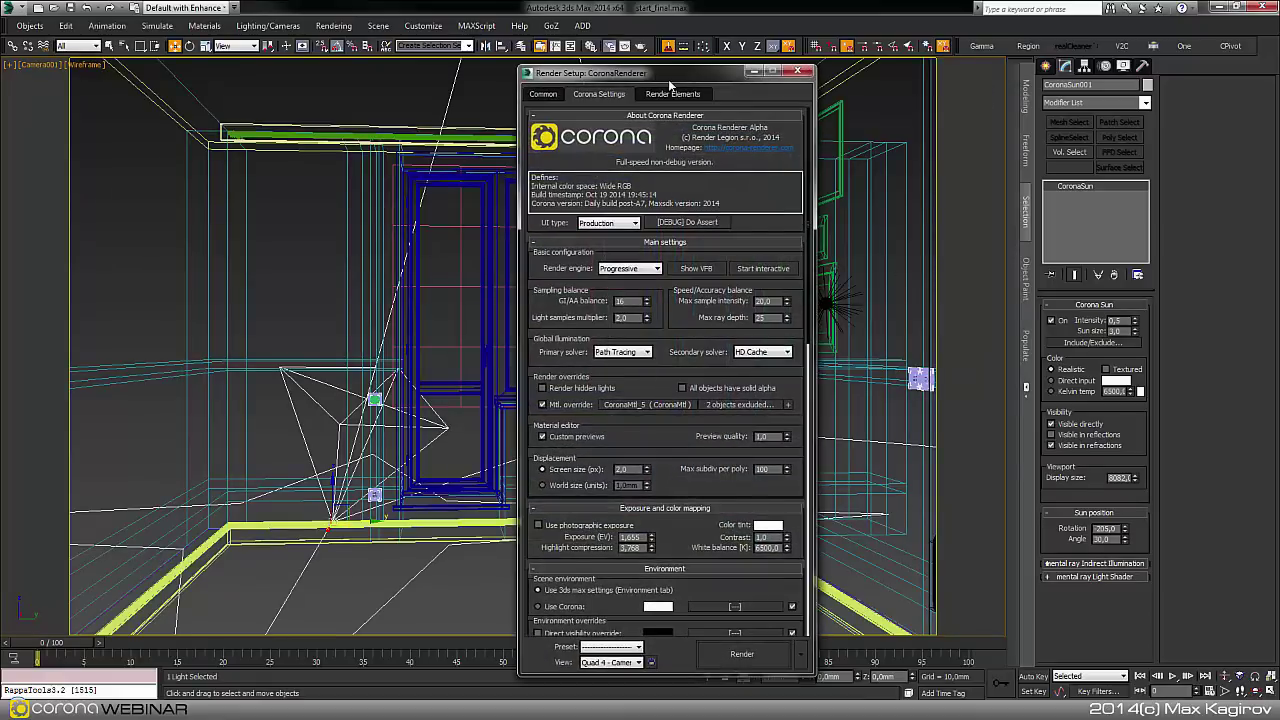
pyautogui.moveTo(668, 79); pyautogui.dragTo(621, 66)
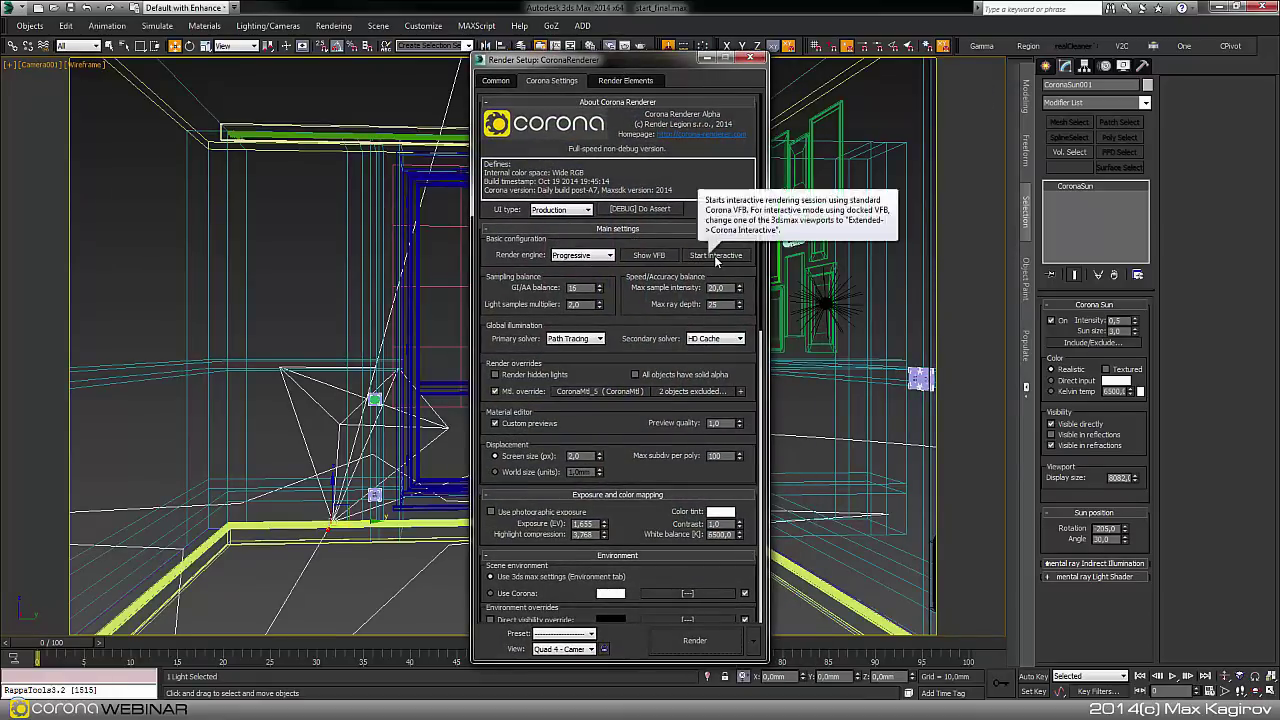
pyautogui.click(697, 256)
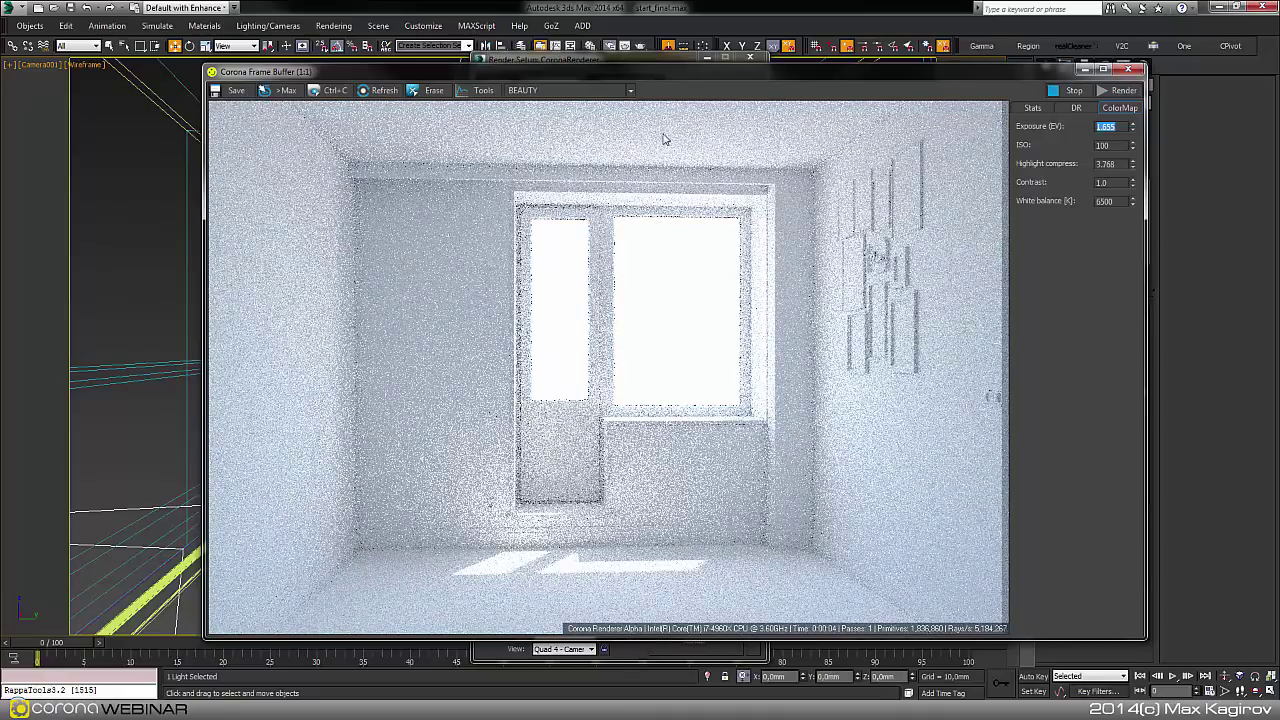
pyautogui.moveTo(661, 76); pyautogui.dragTo(499, 64)
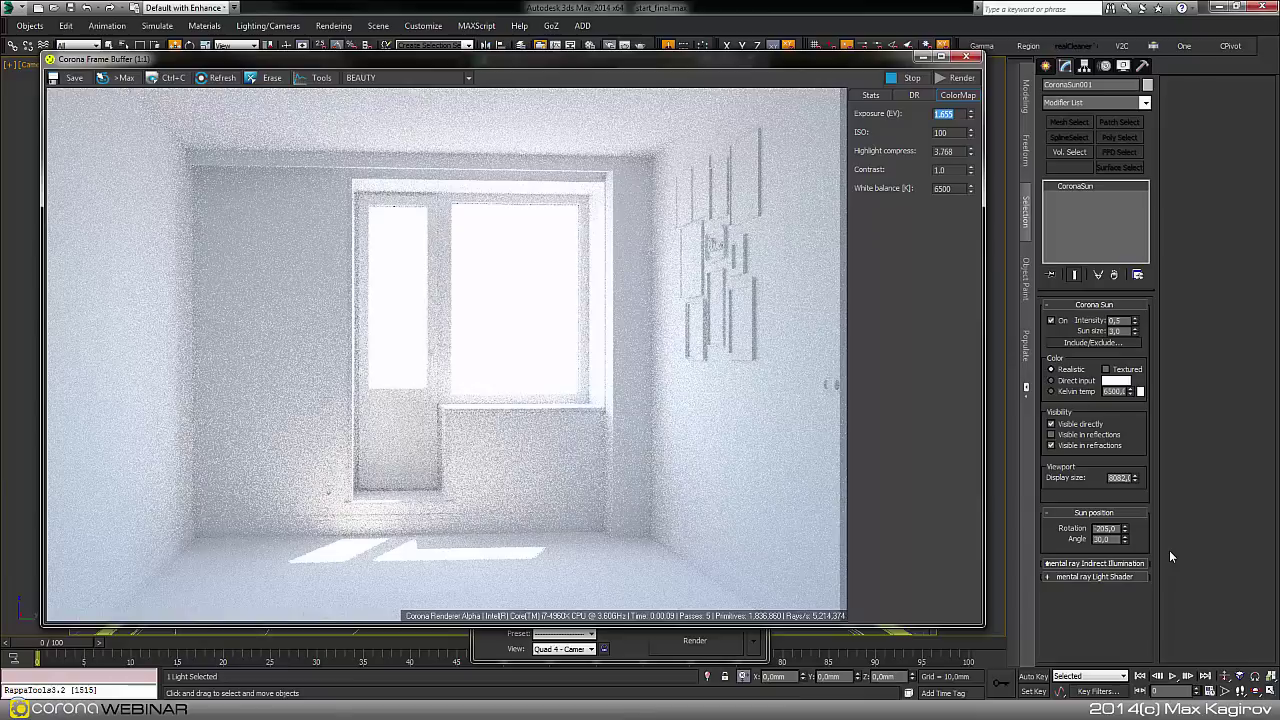
# Redirect the sunlight through the window by setting the sun's rotation to -161 and its angle to 49.
pyautogui.moveTo(1124, 528); pyautogui.dragTo(1128, 513)
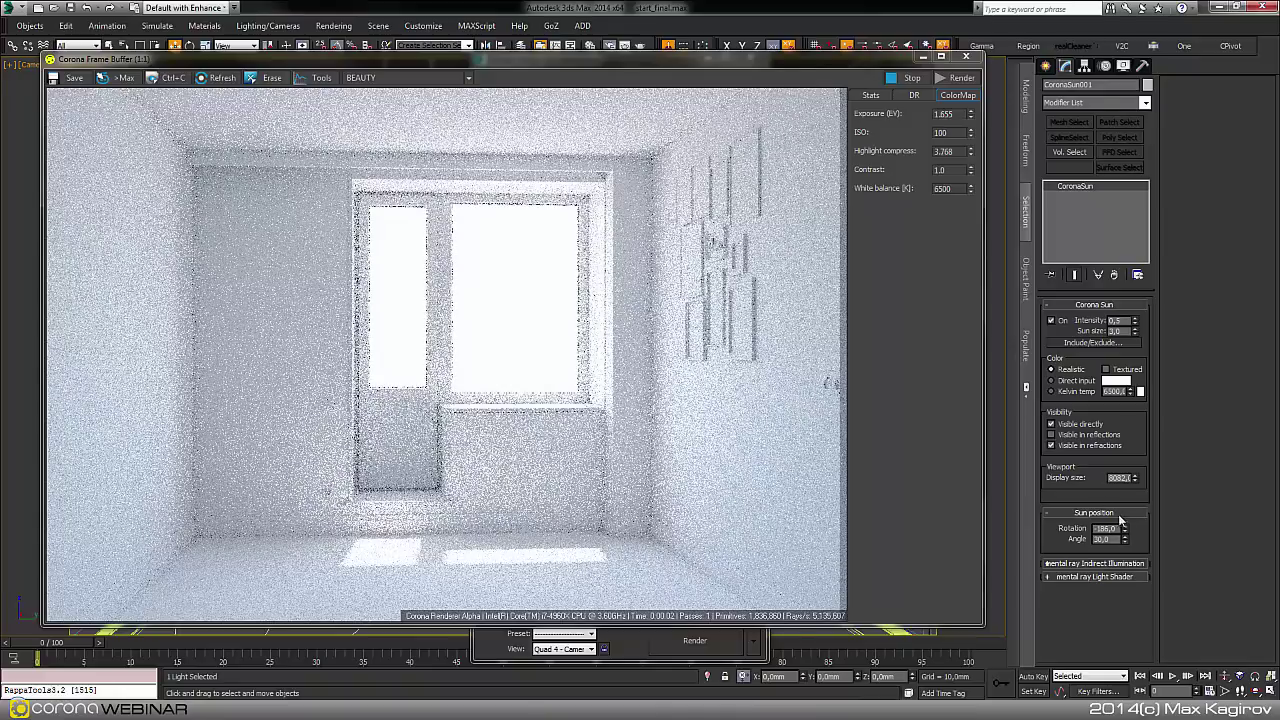
pyautogui.moveTo(1125, 539); pyautogui.dragTo(1128, 533)
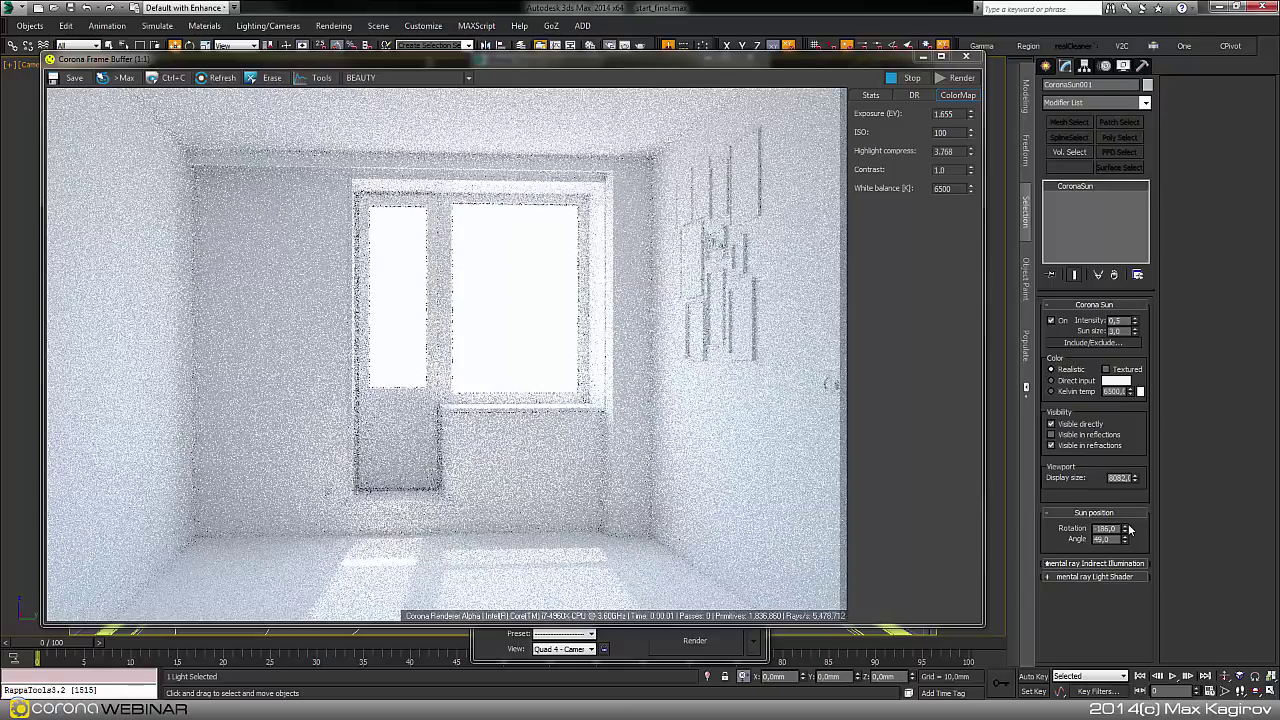
pyautogui.moveTo(1124, 530); pyautogui.dragTo(1126, 511)
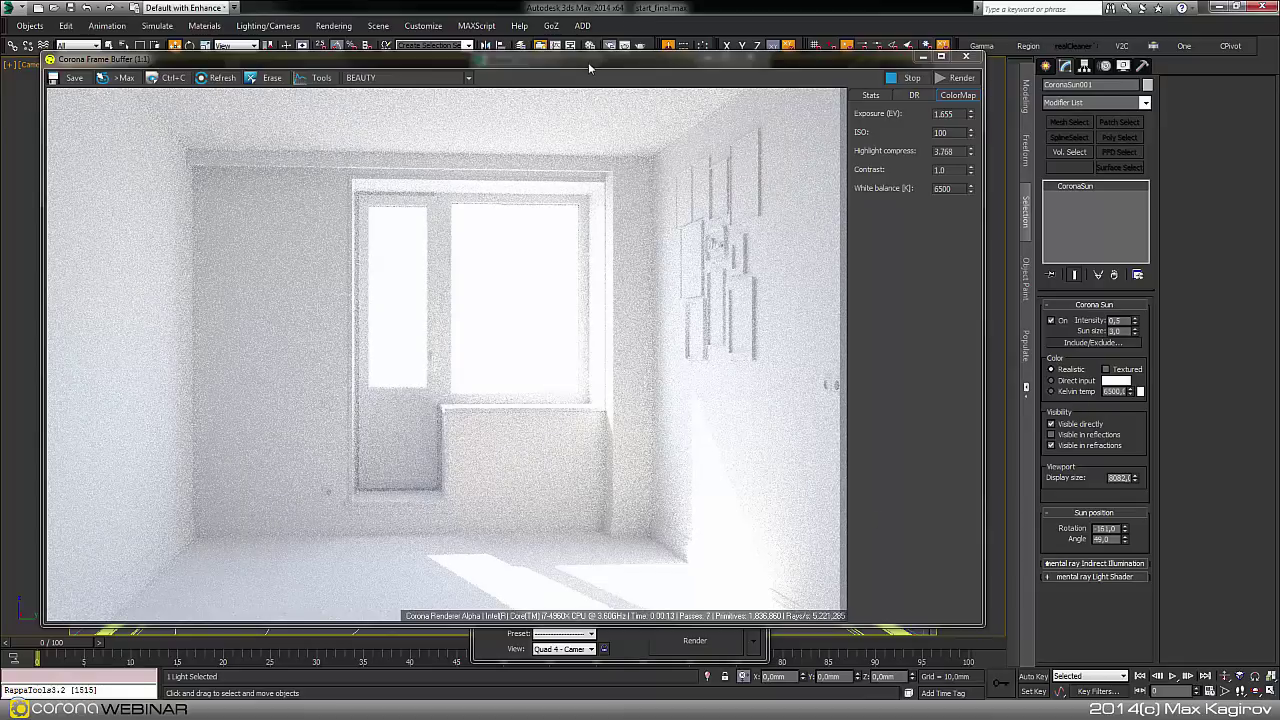
pyautogui.moveTo(588, 61); pyautogui.dragTo(740, 65)
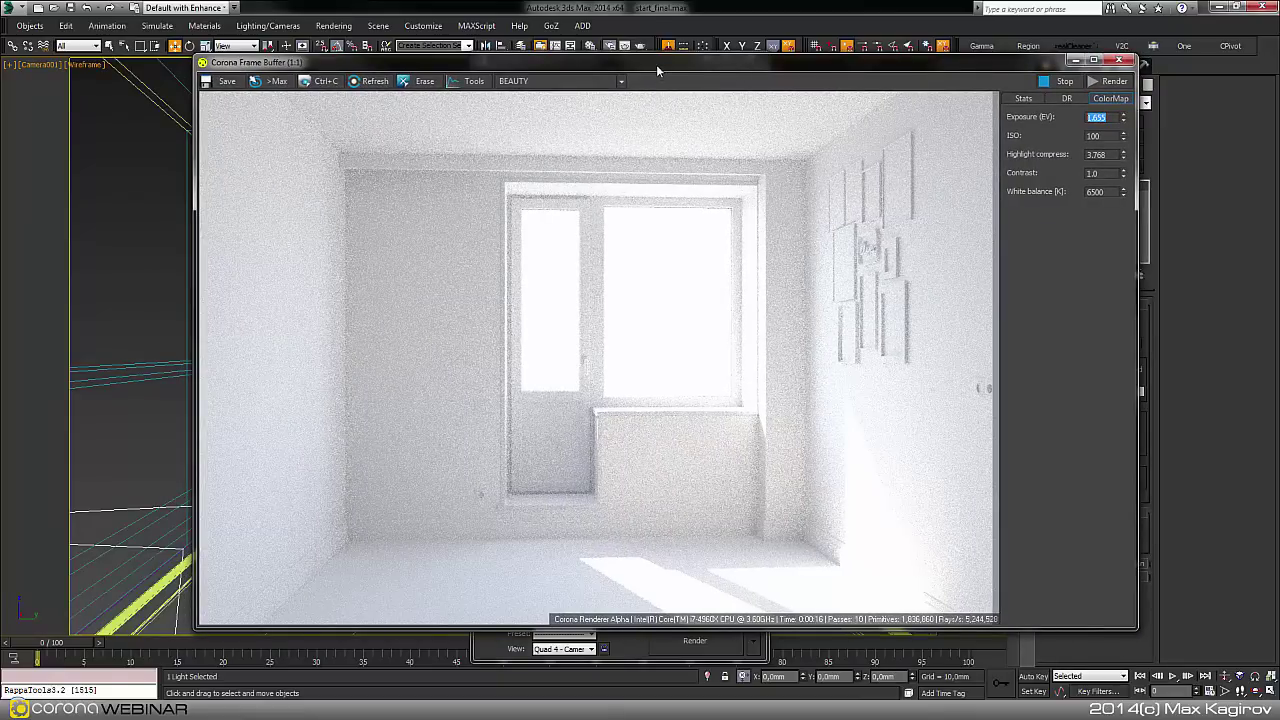
pyautogui.moveTo(656, 64); pyautogui.dragTo(508, 40)
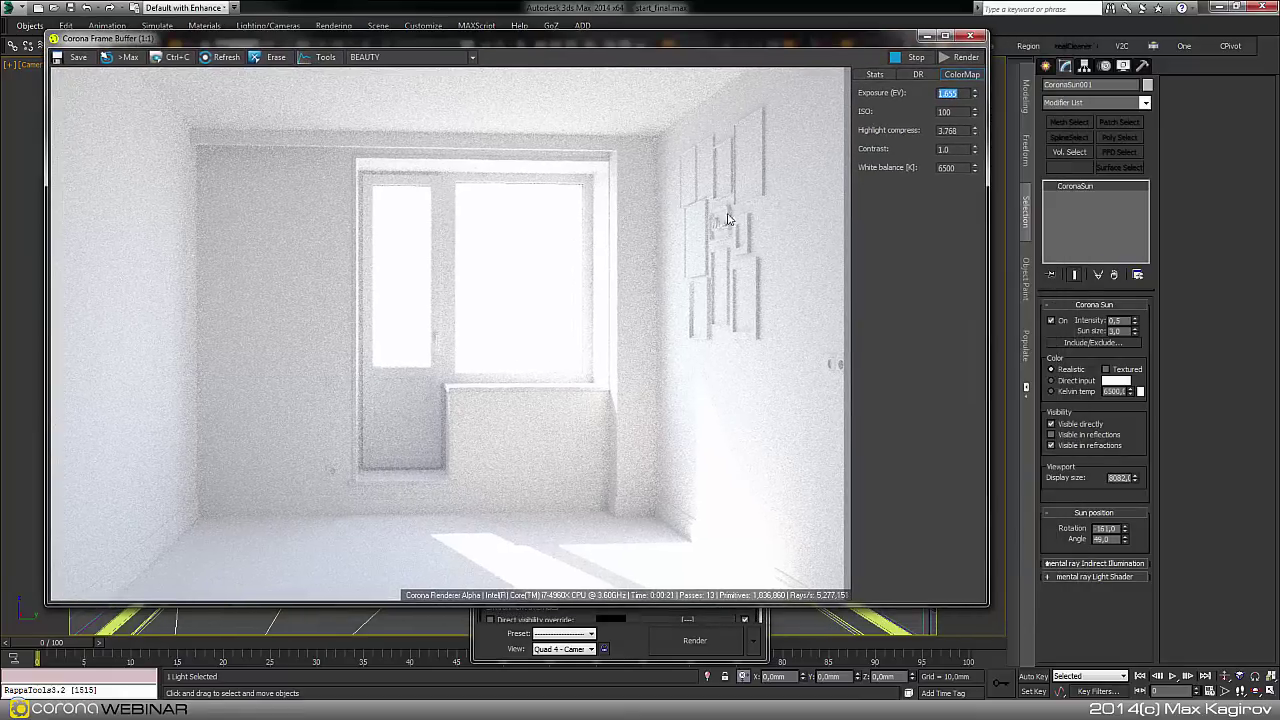
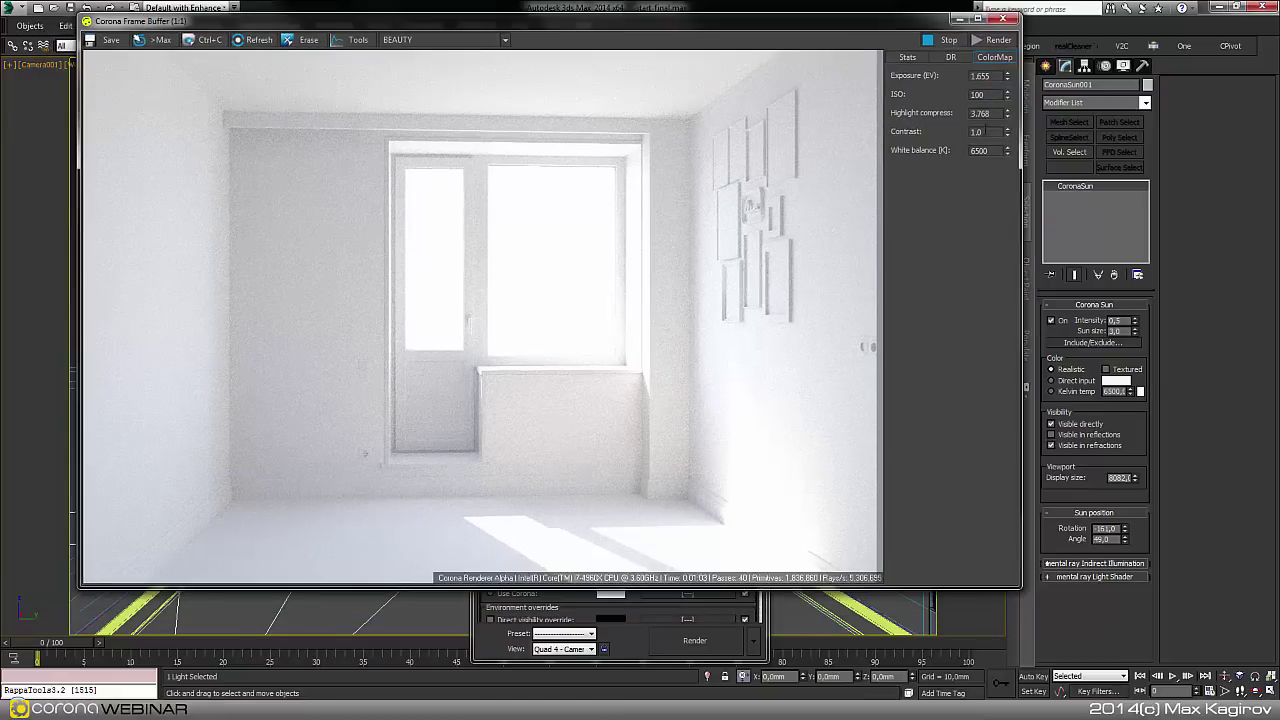
# Try higher highlight compression values in the color mapping, including 8 and 10, and settle on 15.
pyautogui.doubleClick(990, 113)
pyautogui.write('5.0')
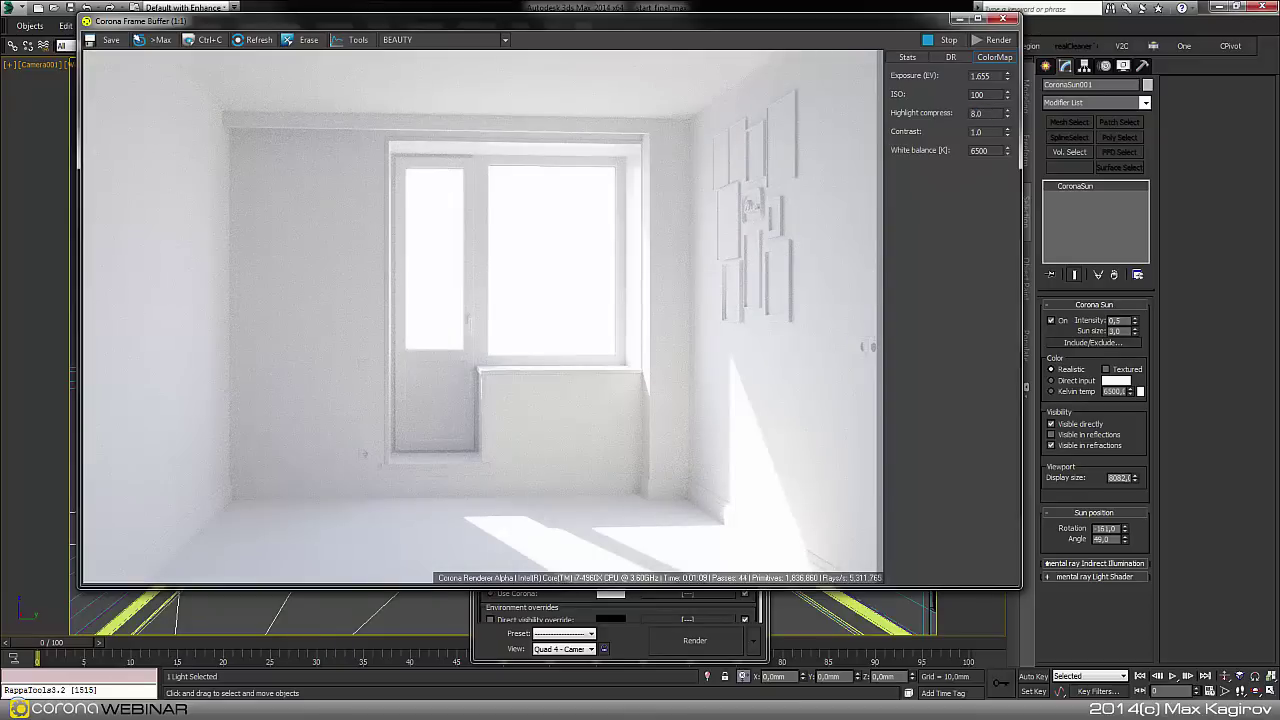
pyautogui.write('10')
pyautogui.write('15')
pyautogui.press('Return')
# Set the sun's rotation to -143 with a slightly lower angle, and stop the interactive render.
pyautogui.moveTo(1126, 545); pyautogui.dragTo(1125, 530)
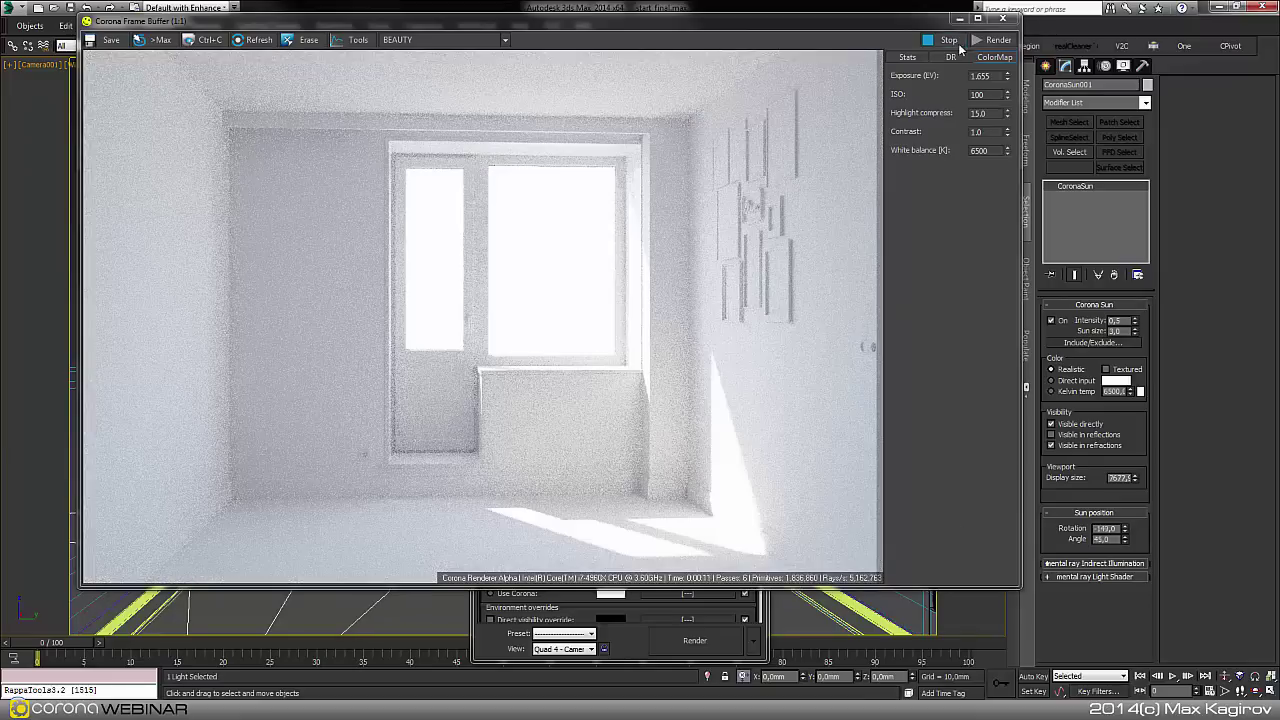
pyautogui.click(953, 40)
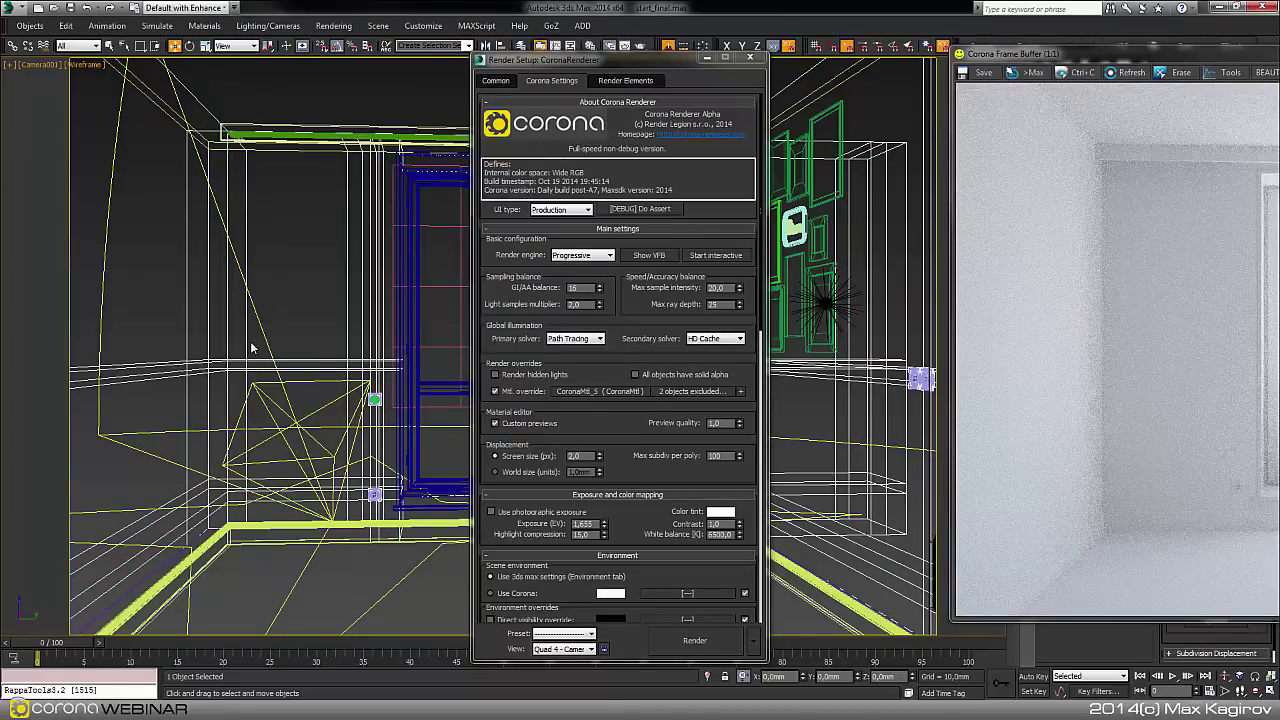
# Pick the wall's Multi/Sub-Object material from the shaded camera view into the second sample slot and open its steni sub-material.
pyautogui.moveTo(1139, 62); pyautogui.dragTo(1279, 68)
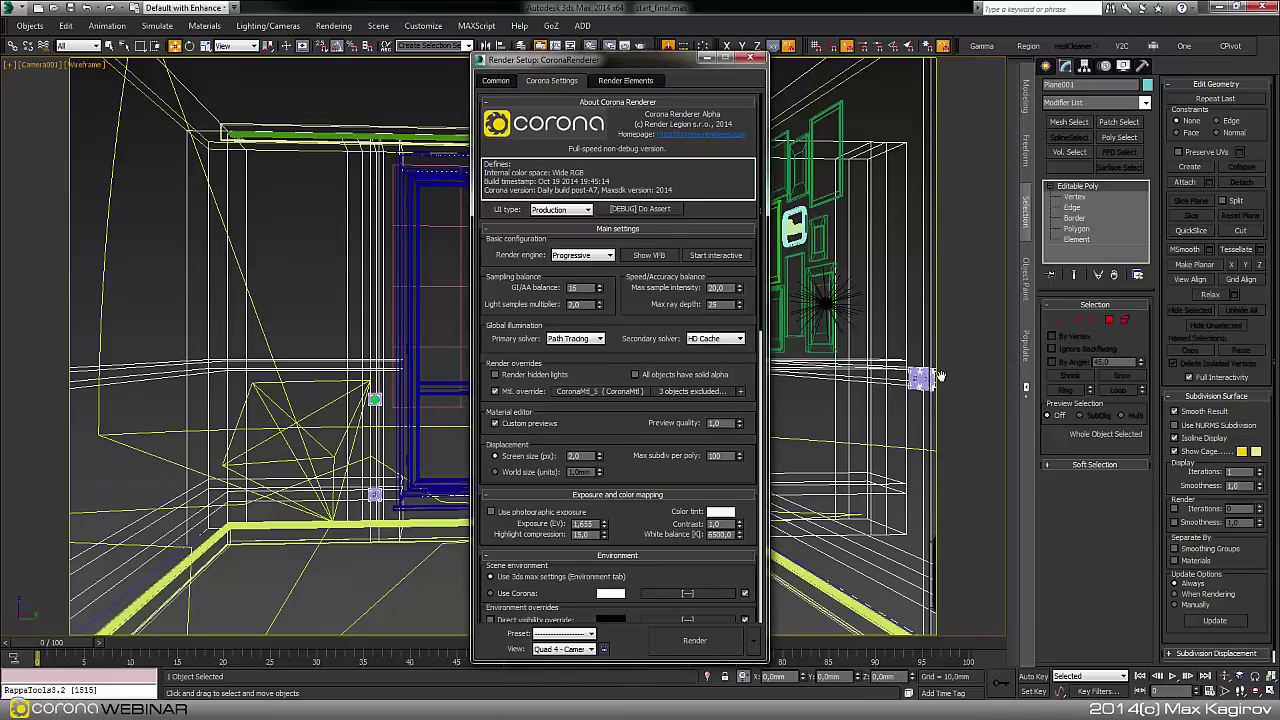
pyautogui.press('m')
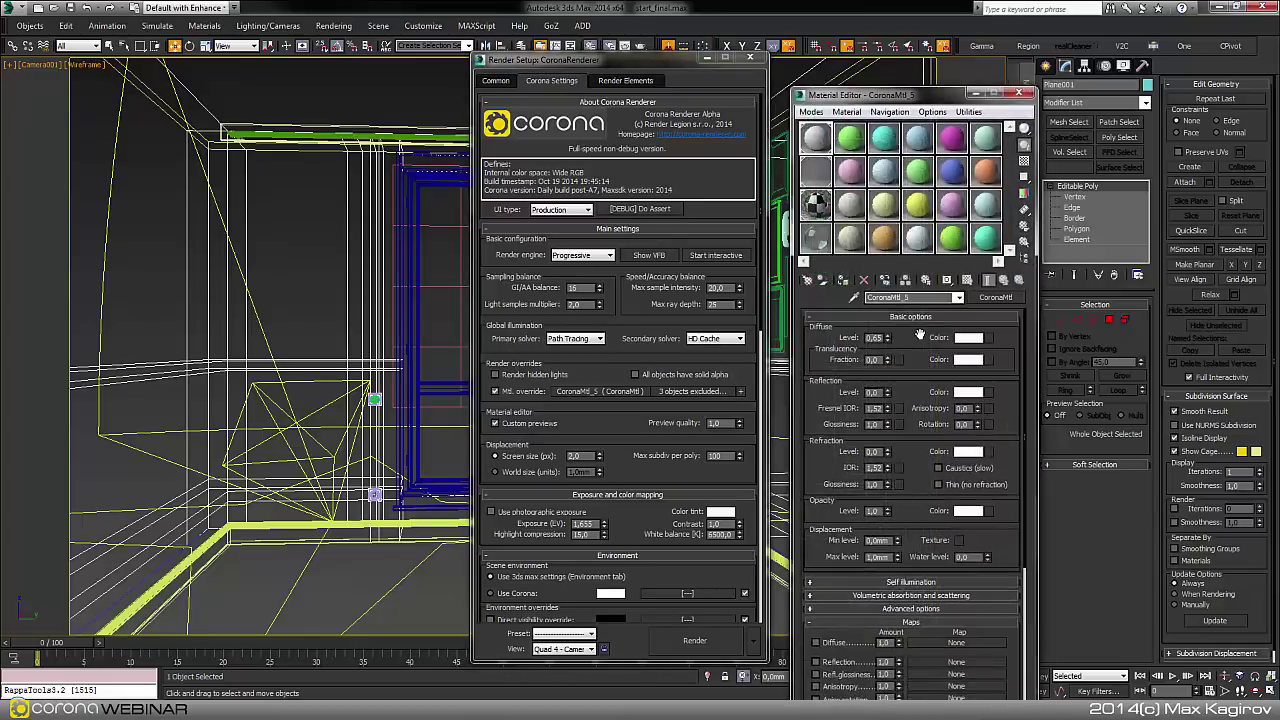
pyautogui.moveTo(863, 89); pyautogui.dragTo(727, 90)
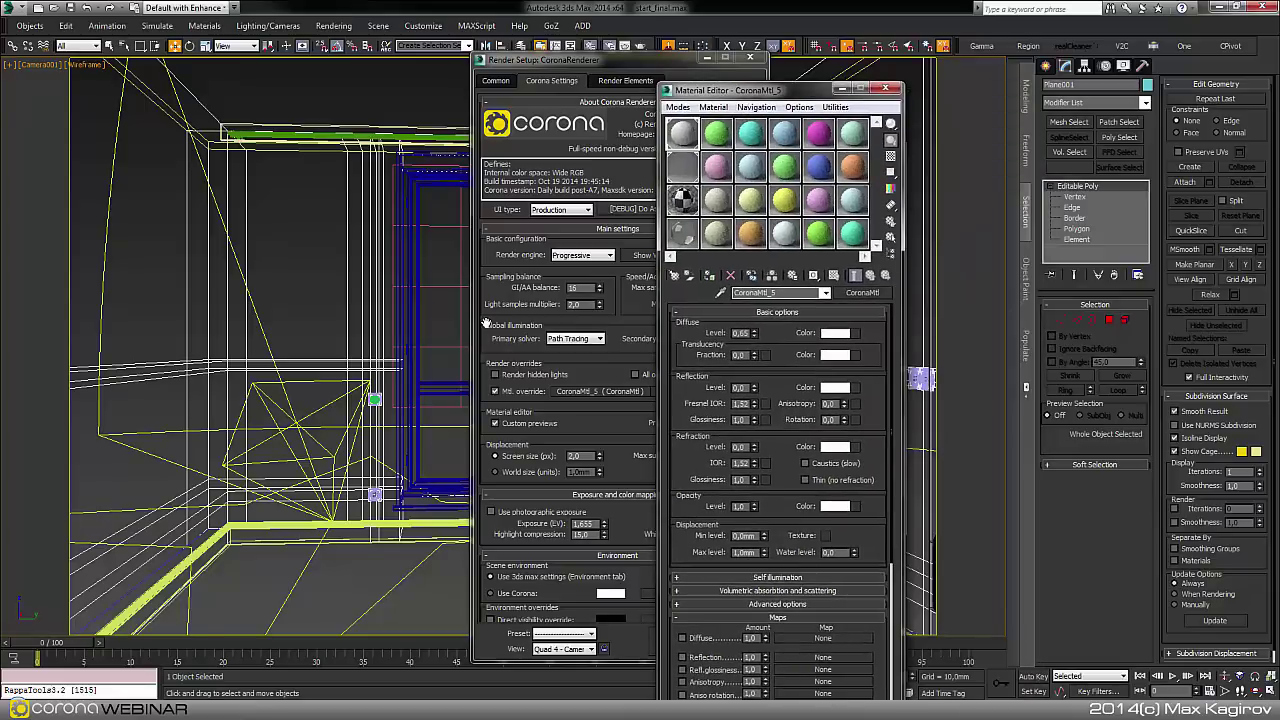
pyautogui.press('F3')
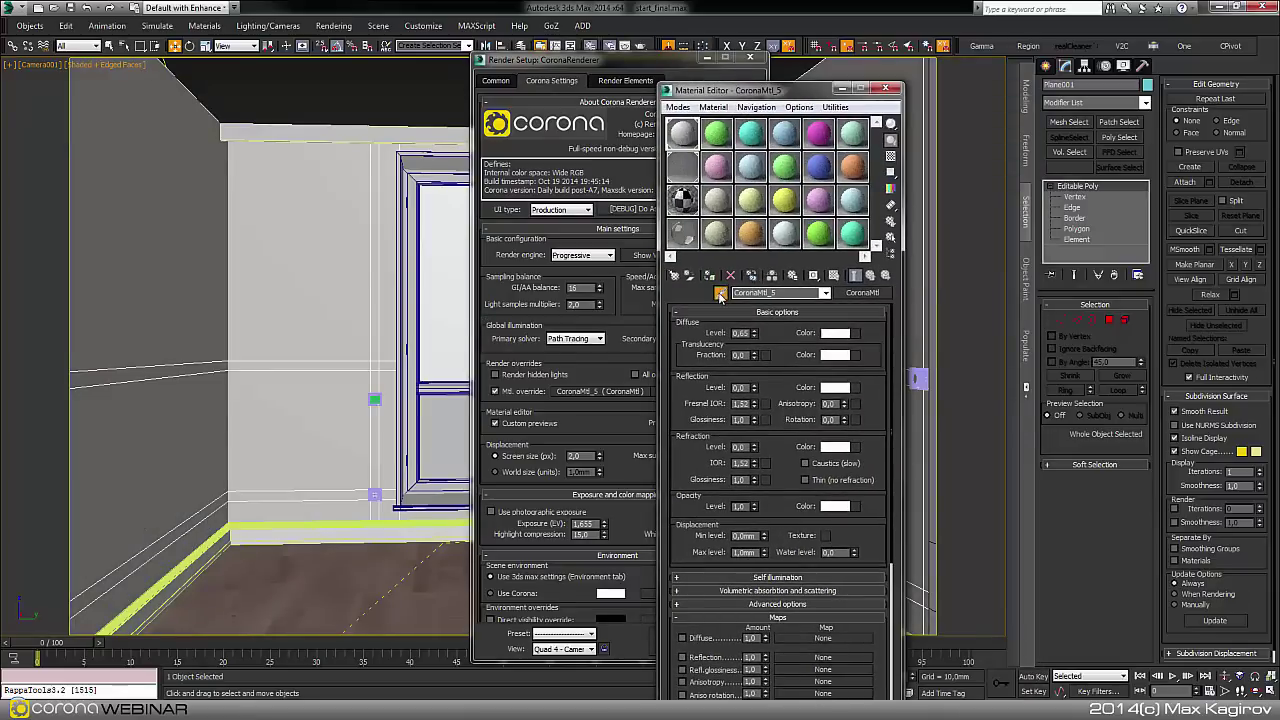
pyautogui.click(716, 133)
pyautogui.click(113, 254)
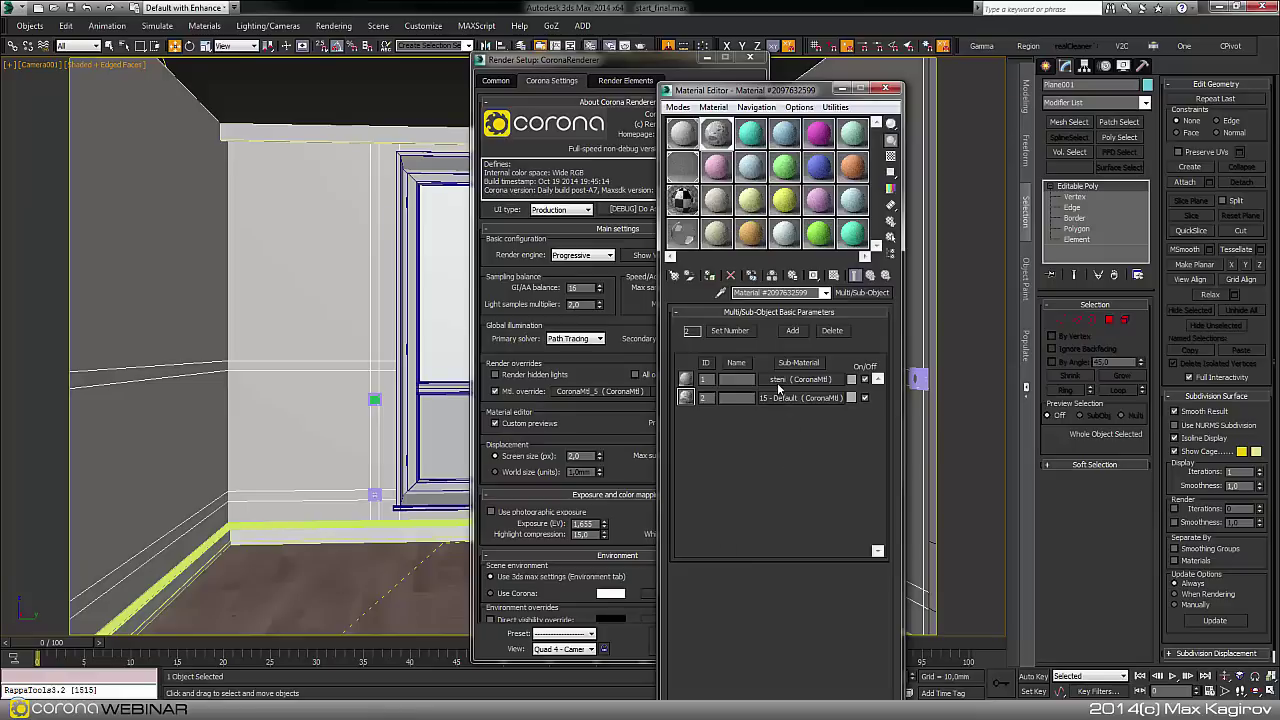
pyautogui.click(777, 380)
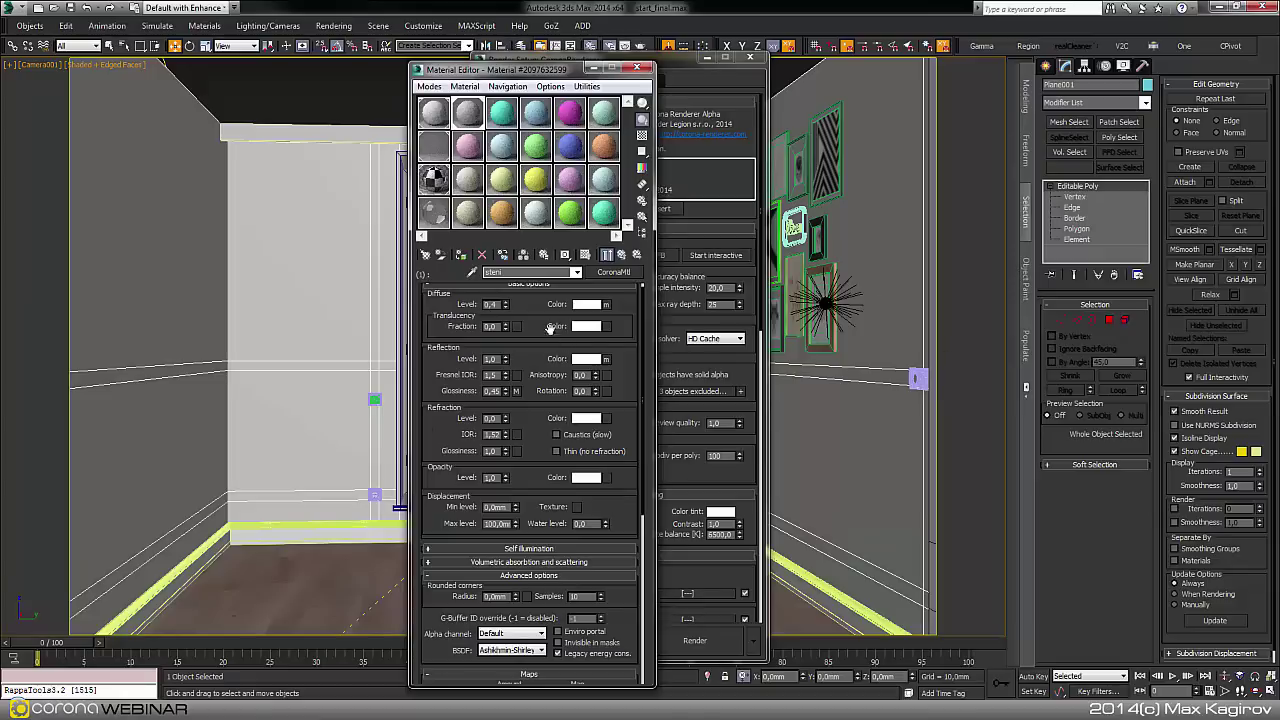
# Examine the steni material's diffuse, reflection, refraction and advanced settings and its assigned maps.
pyautogui.moveTo(497, 304); pyautogui.dragTo(258, 371)
pyautogui.click(544, 340)
pyautogui.scroll(1, 590, 350)
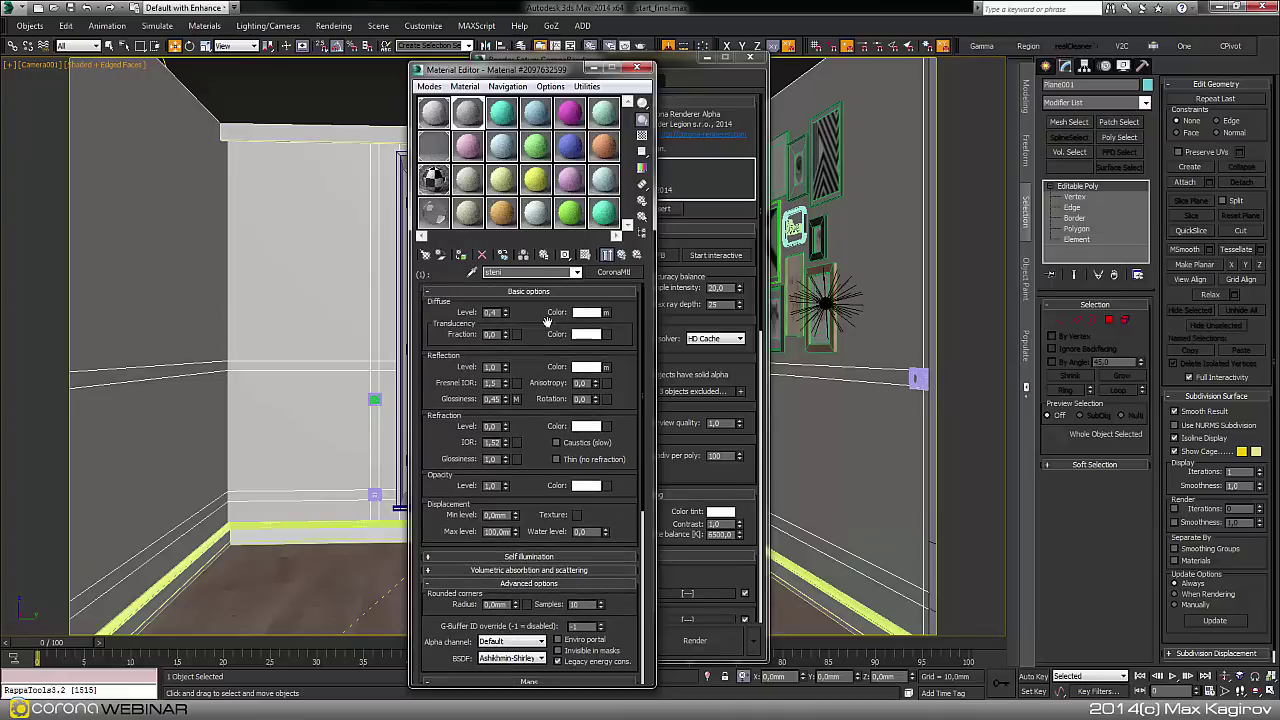
pyautogui.moveTo(538, 371); pyautogui.dragTo(538, 370)
pyautogui.scroll(-2, 538, 370)
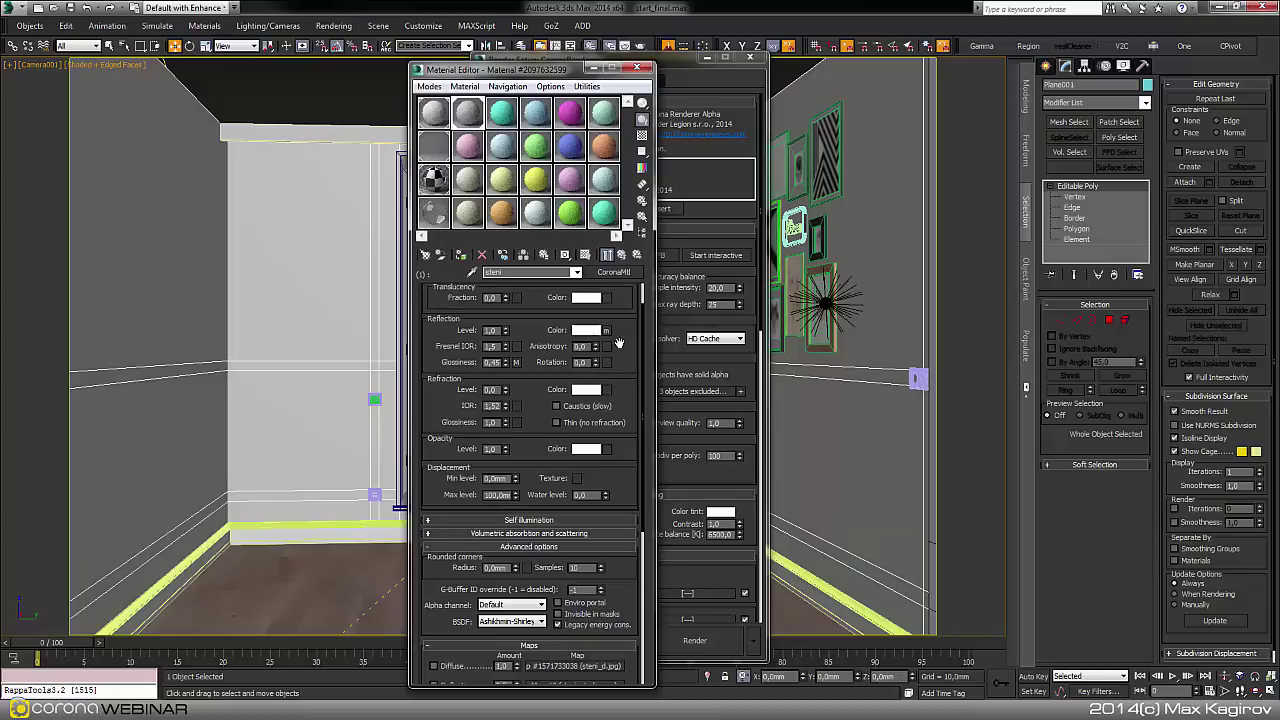
pyautogui.scroll(-2, 620, 351)
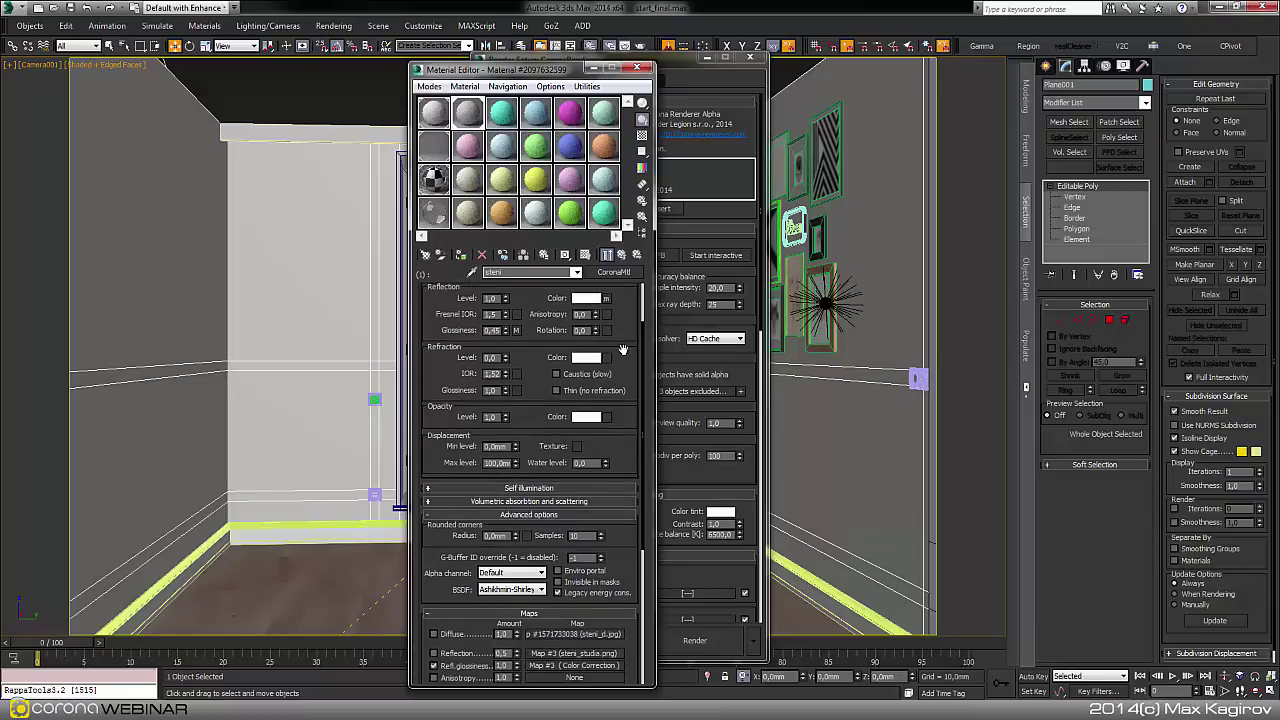
pyautogui.moveTo(623, 349); pyautogui.dragTo(626, 400)
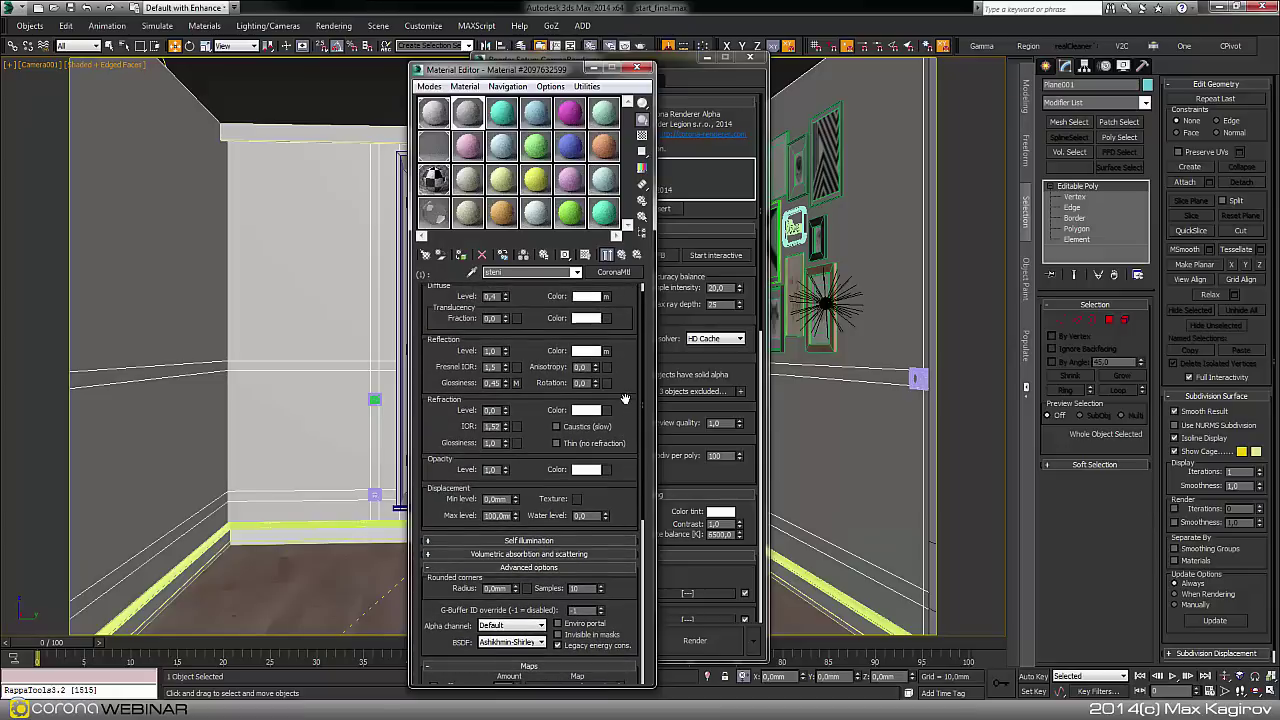
# Inspect the Color Correction map on the steni reflection glossiness, view its steni_studia.png bitmap, and return to the material.
pyautogui.click(515, 383)
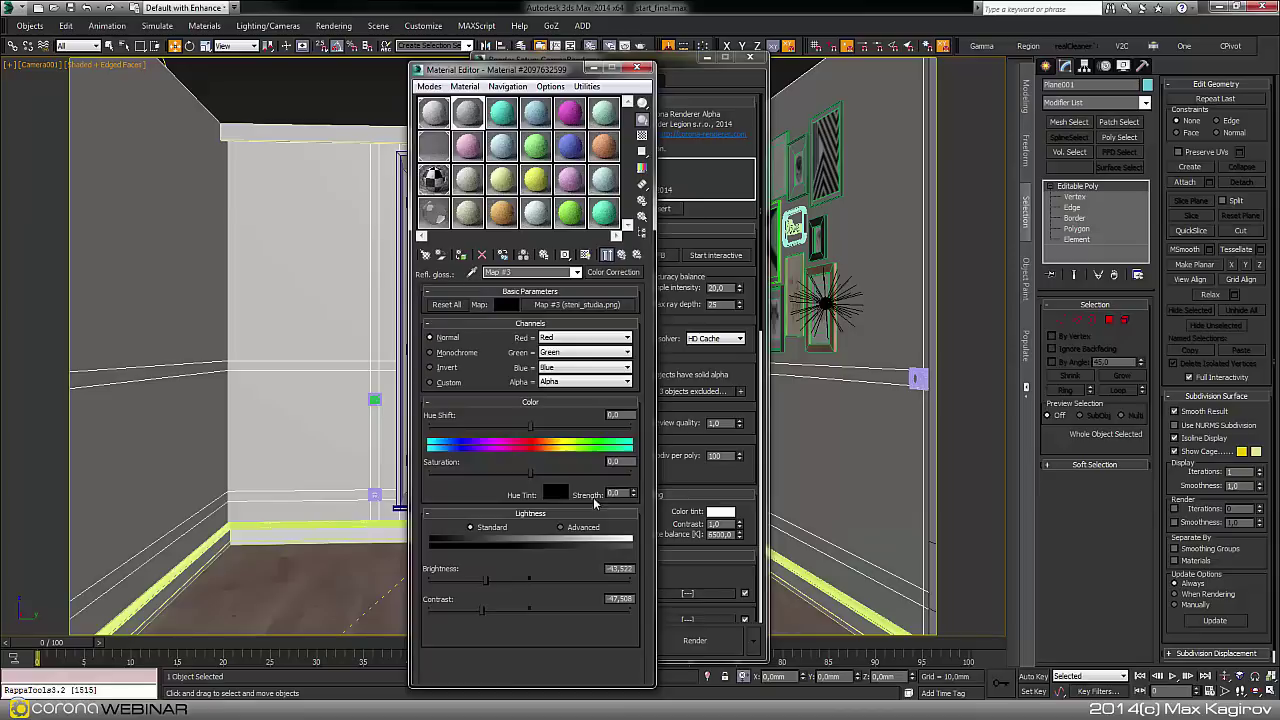
pyautogui.click(585, 305)
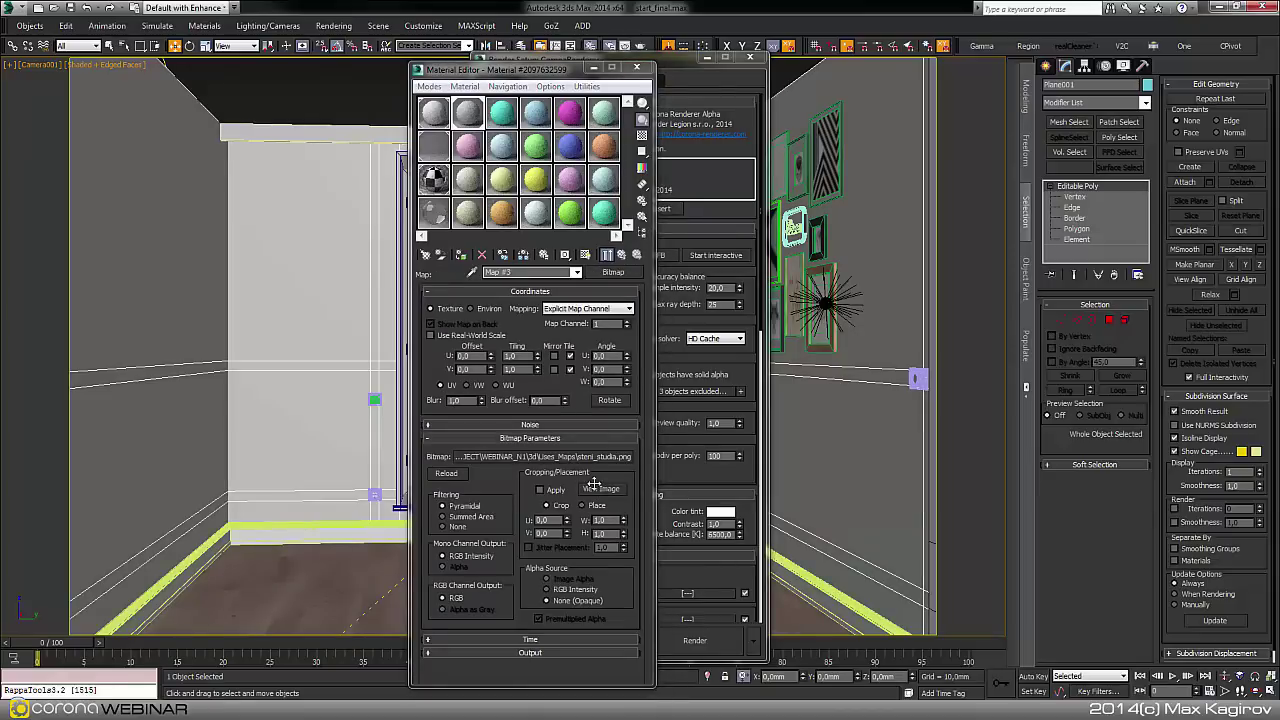
pyautogui.click(596, 488)
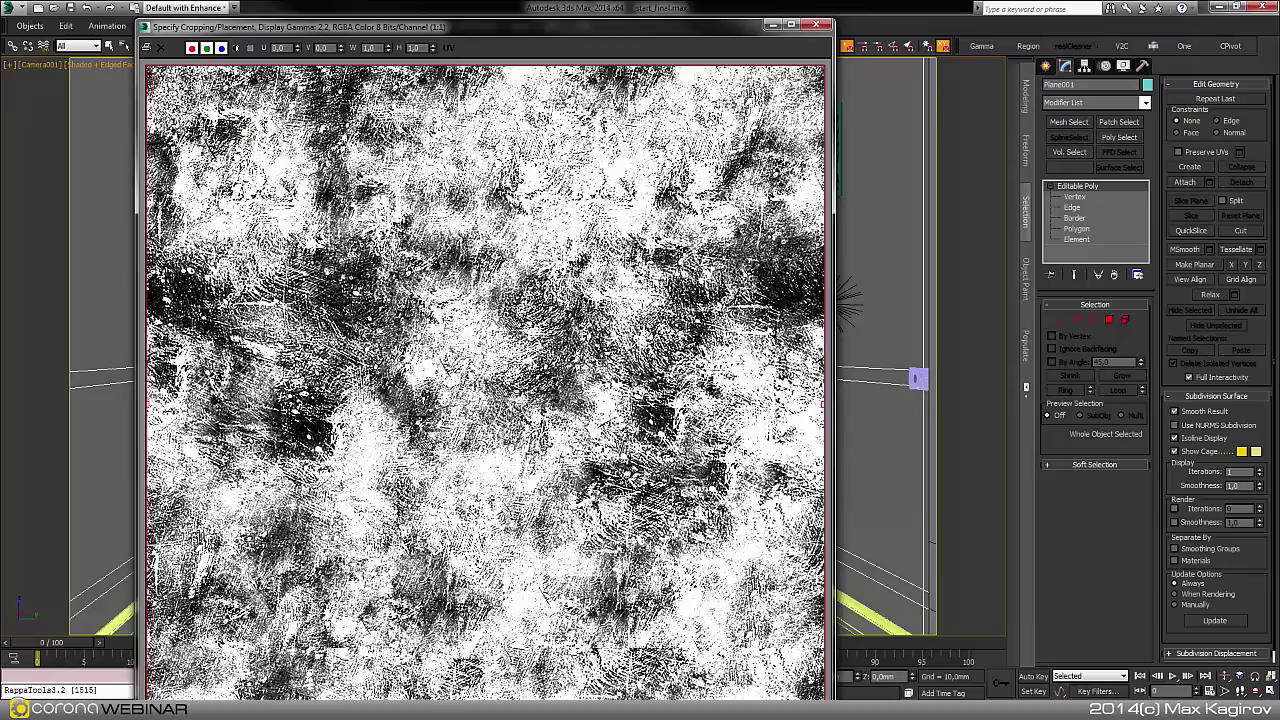
pyautogui.click(816, 24)
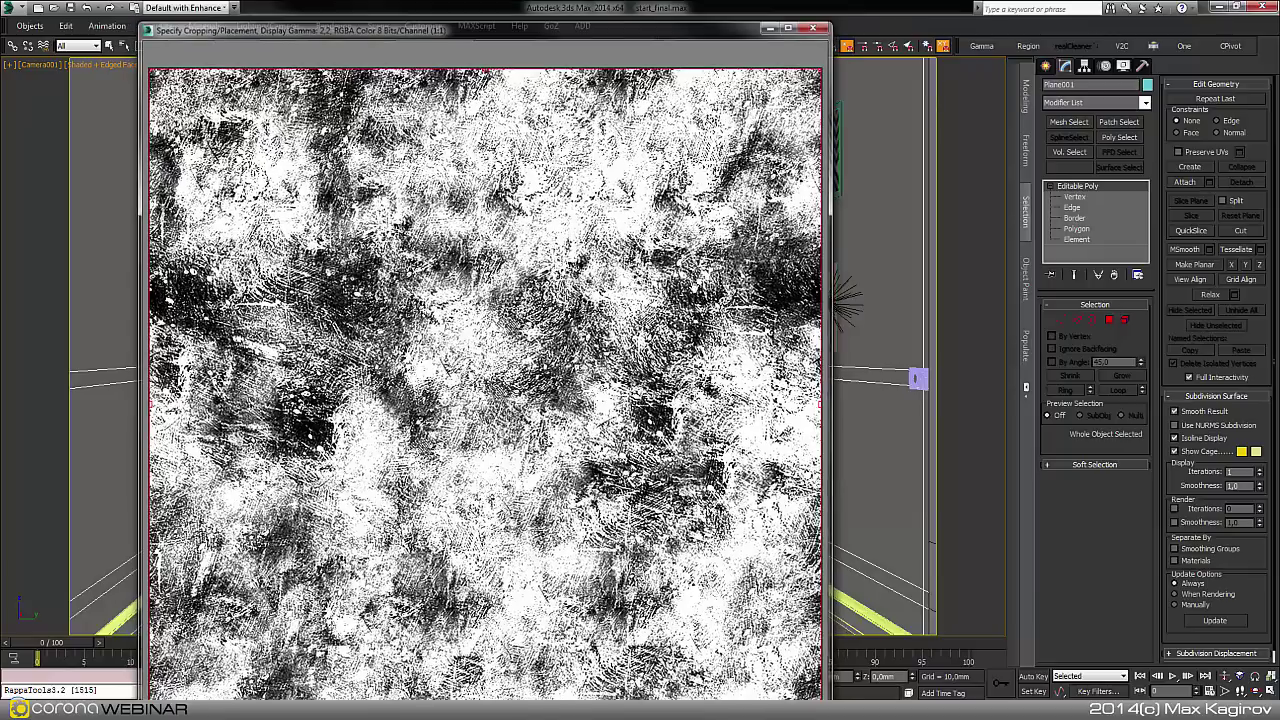
pyautogui.click(813, 28)
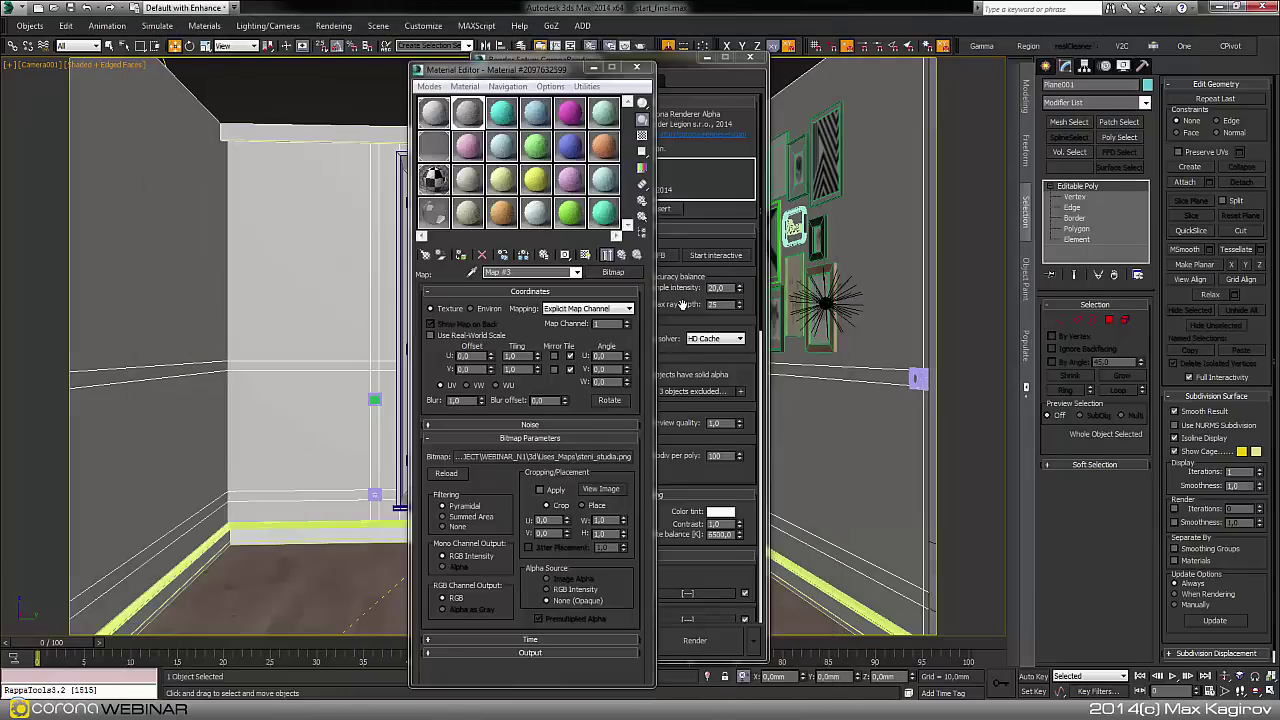
pyautogui.click(620, 254)
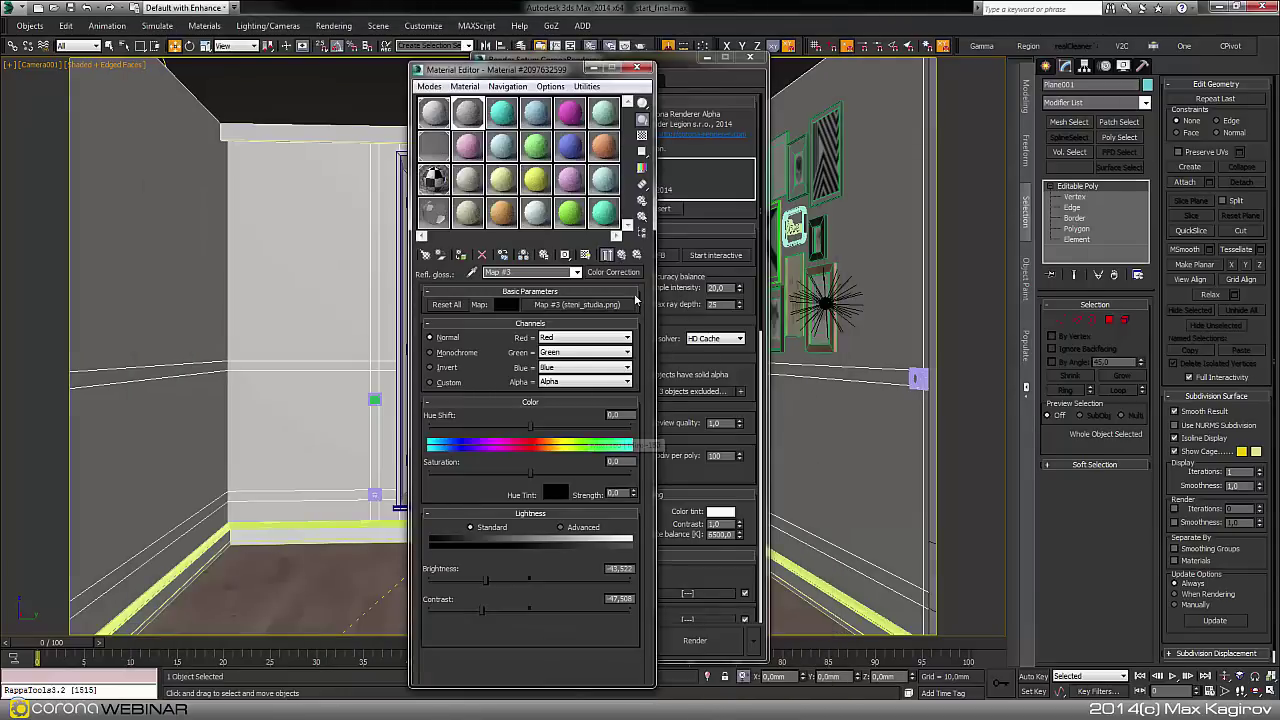
pyautogui.click(621, 254)
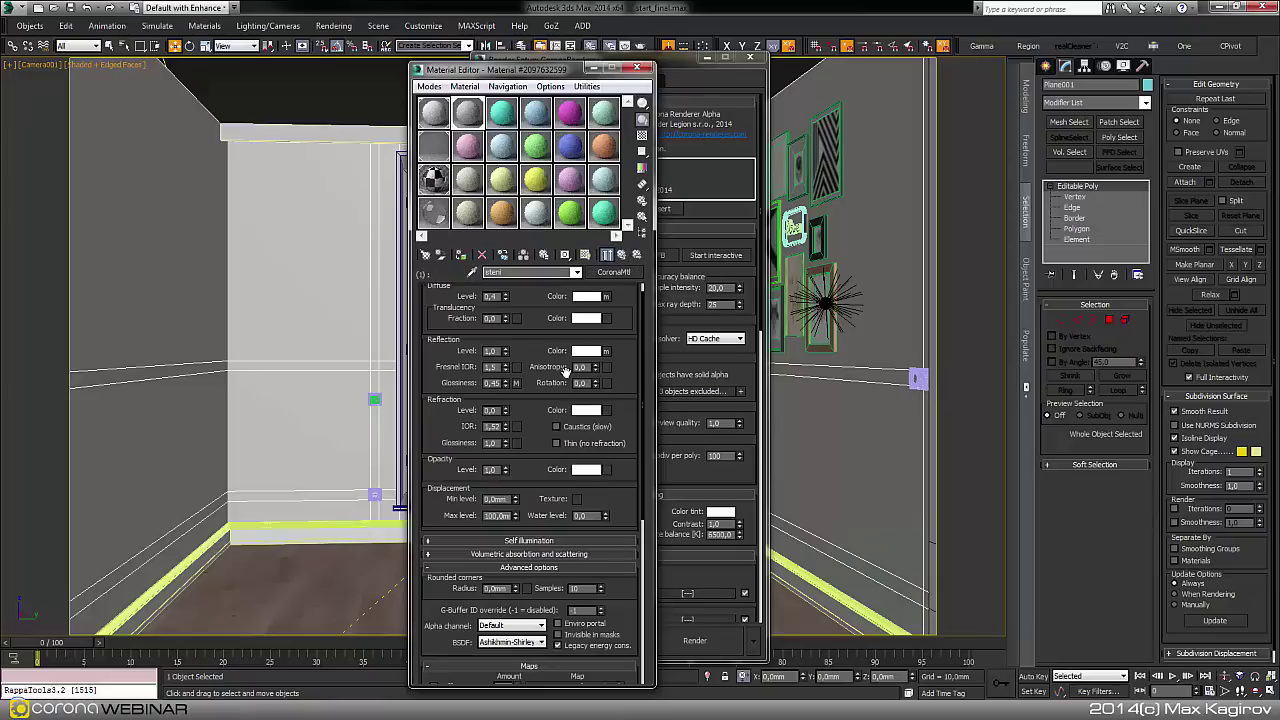
# Copy the steni material's reflection glossiness map to its reflection color as an instance.
pyautogui.moveTo(605, 355); pyautogui.dragTo(606, 356)
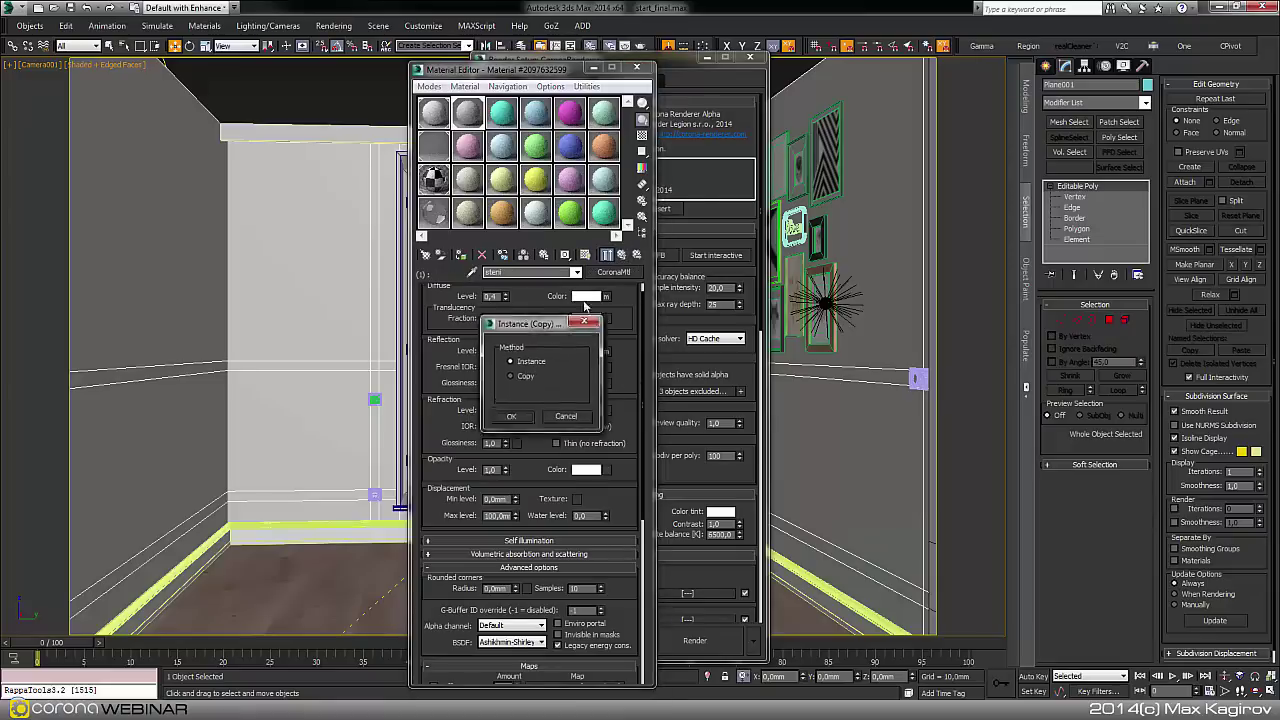
pyautogui.moveTo(545, 325); pyautogui.dragTo(655, 196)
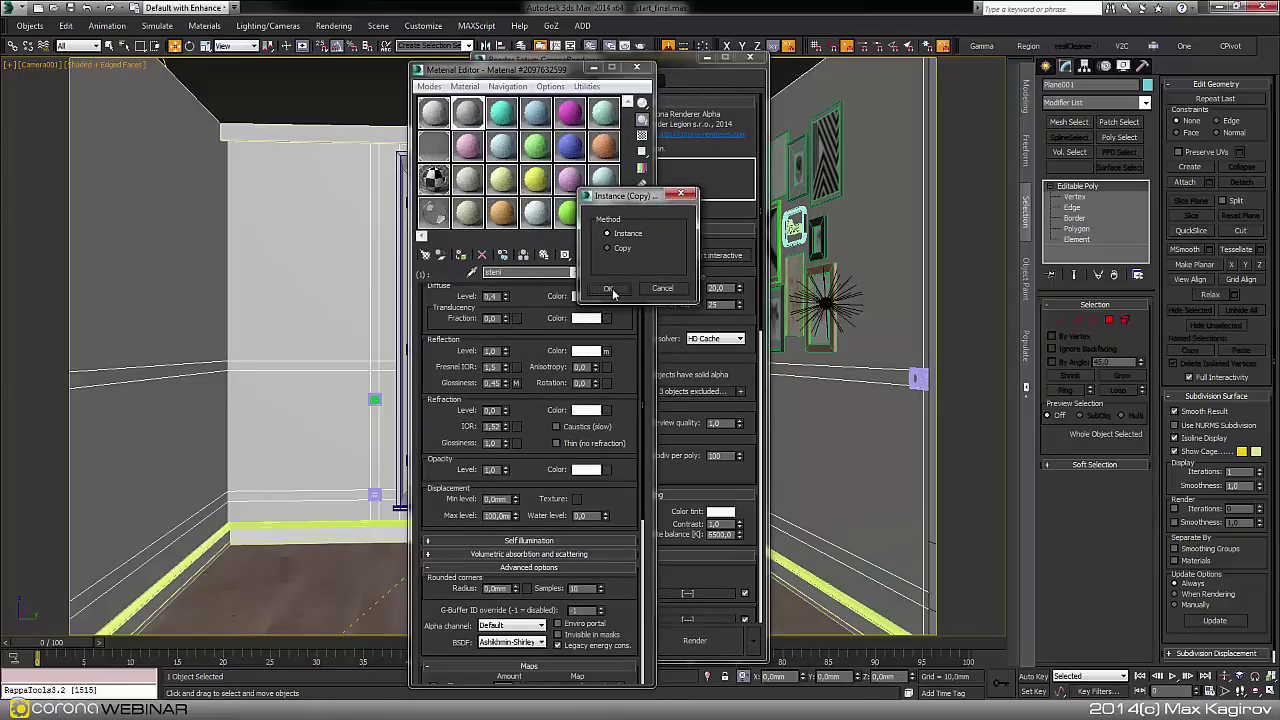
pyautogui.click(608, 288)
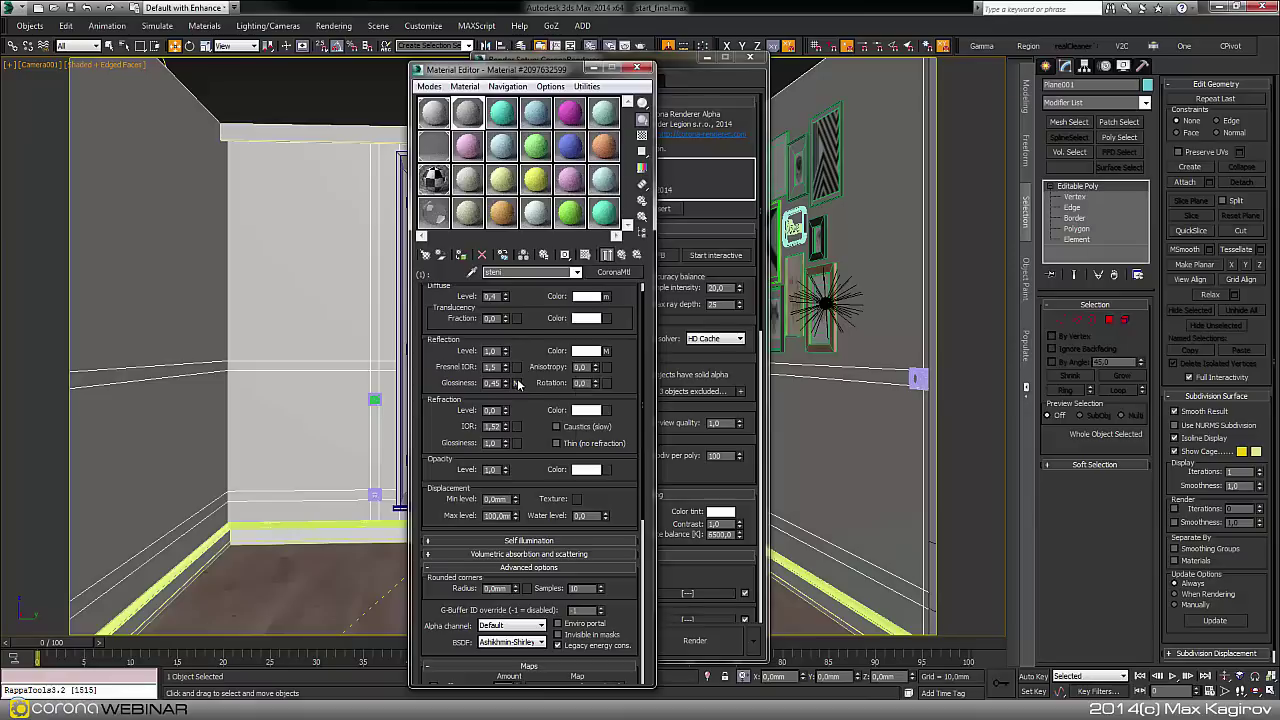
# Check enlarged previews of the Color Correction map and the wall material, and close them.
pyautogui.click(606, 351)
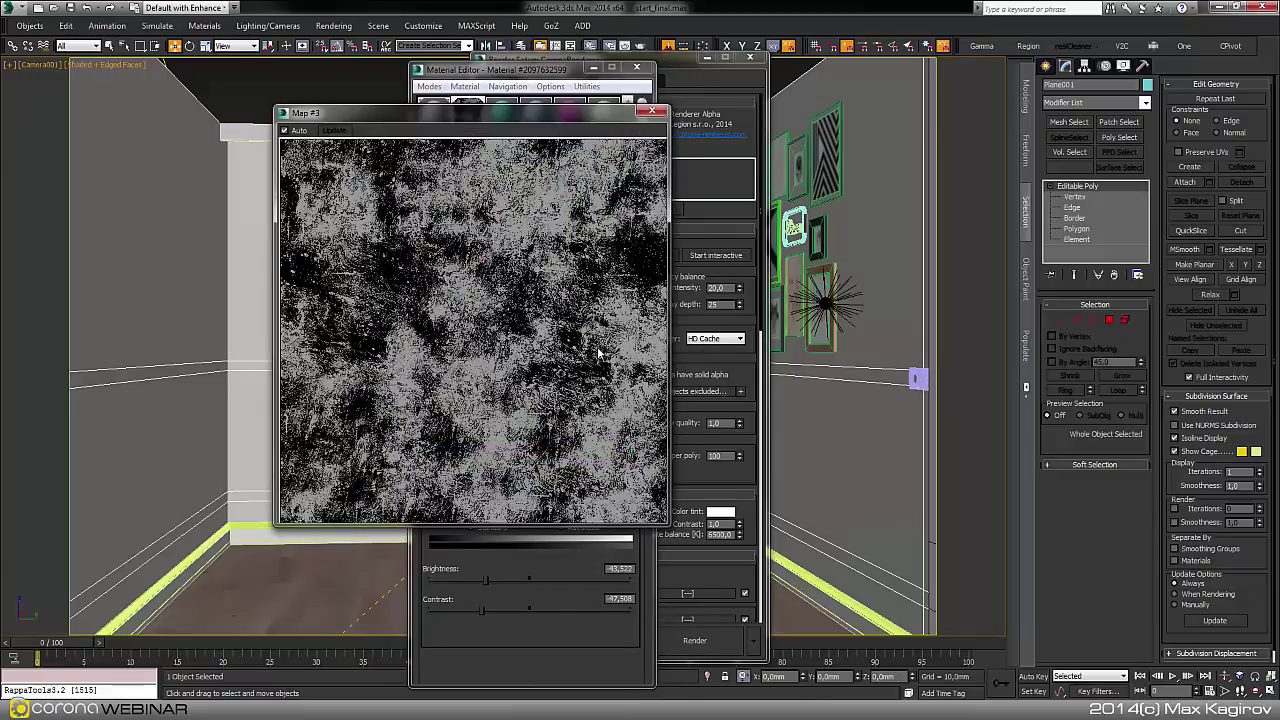
pyautogui.click(652, 111)
pyautogui.click(602, 252)
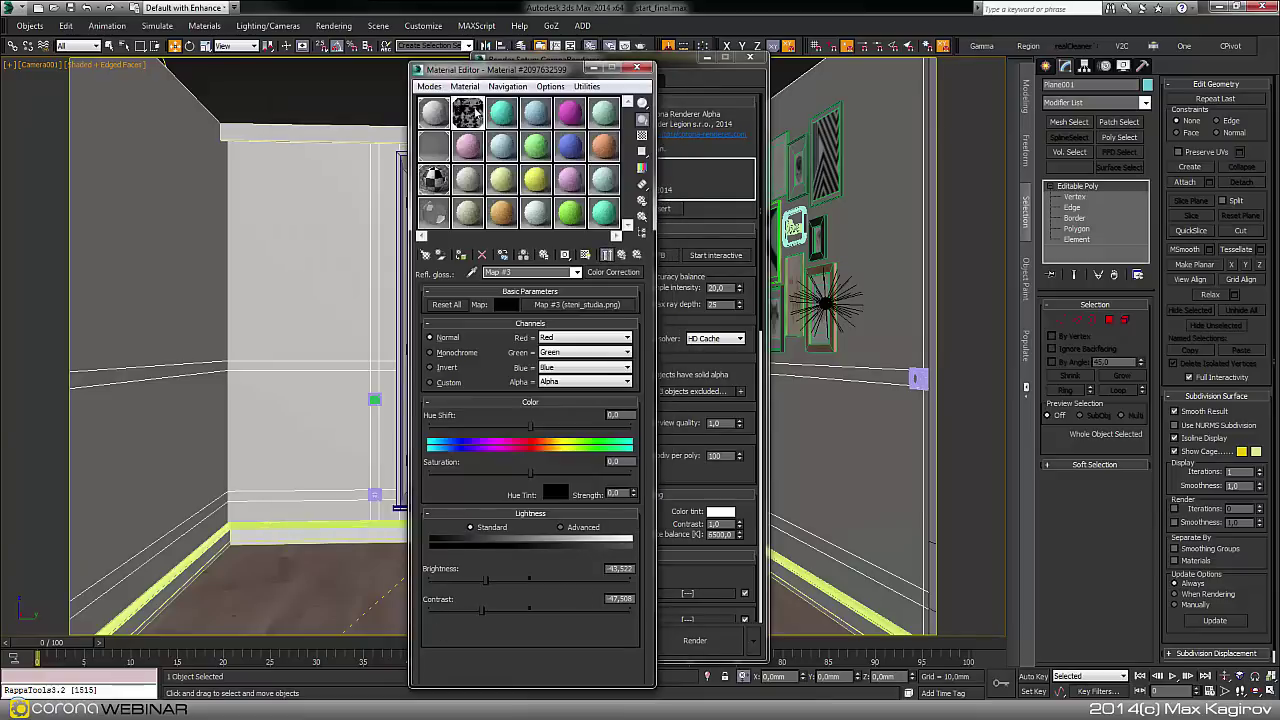
pyautogui.doubleClick(470, 110)
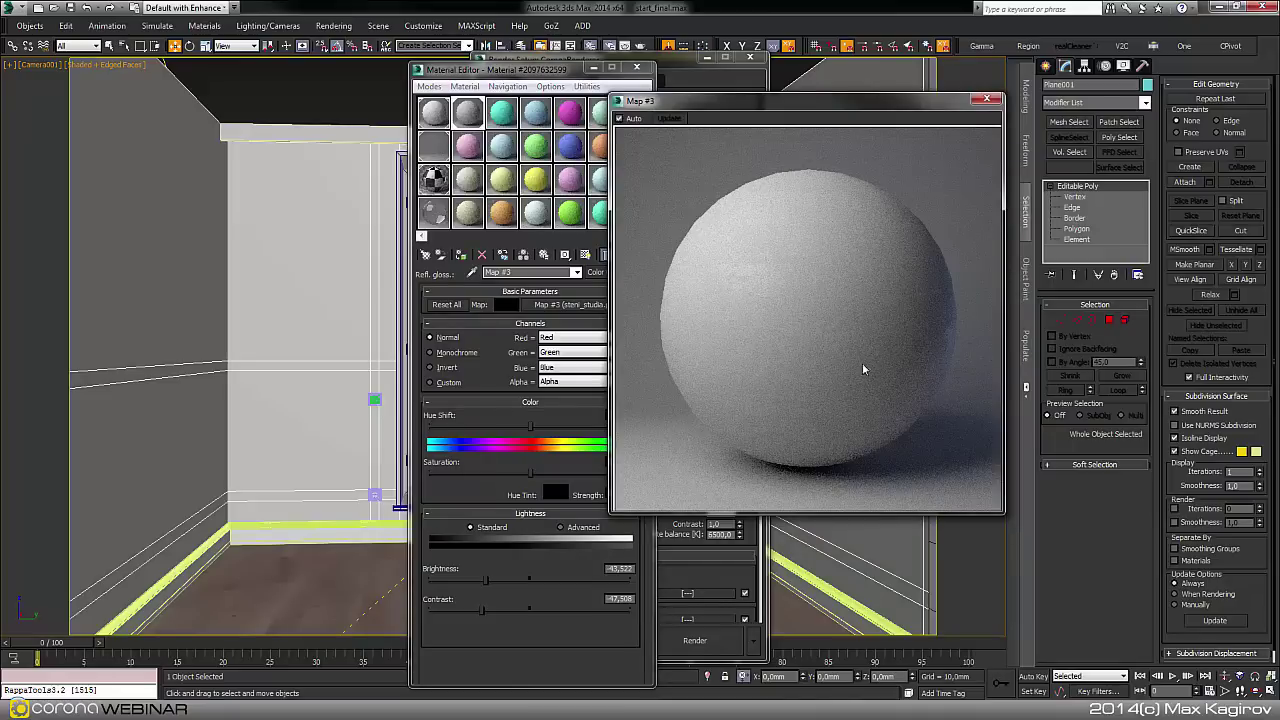
pyautogui.moveTo(487, 72); pyautogui.dragTo(368, 80)
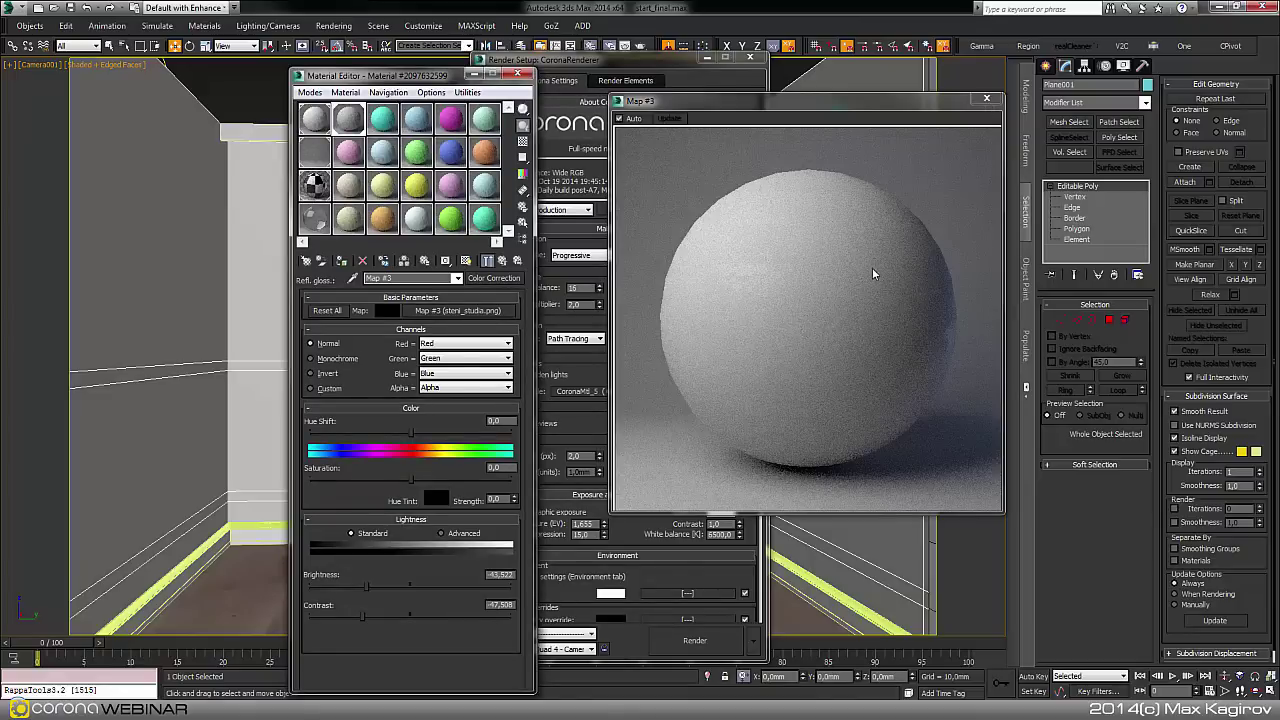
pyautogui.click(988, 100)
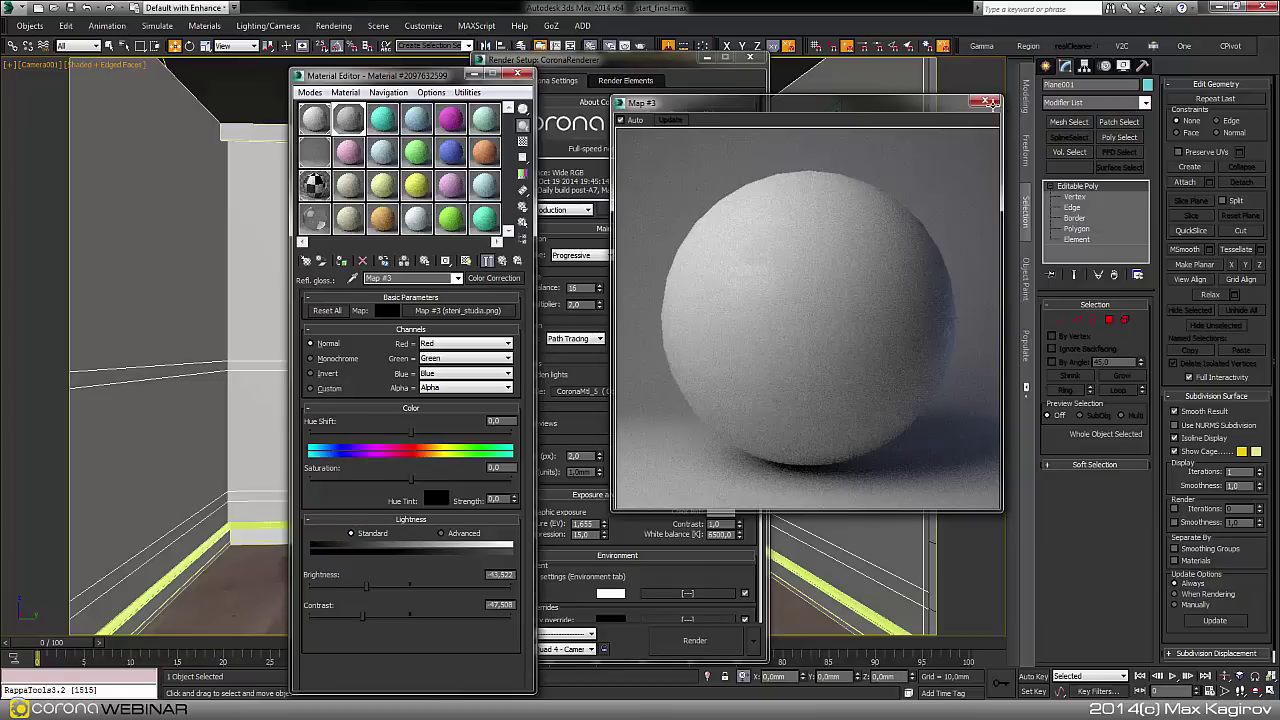
pyautogui.click(988, 102)
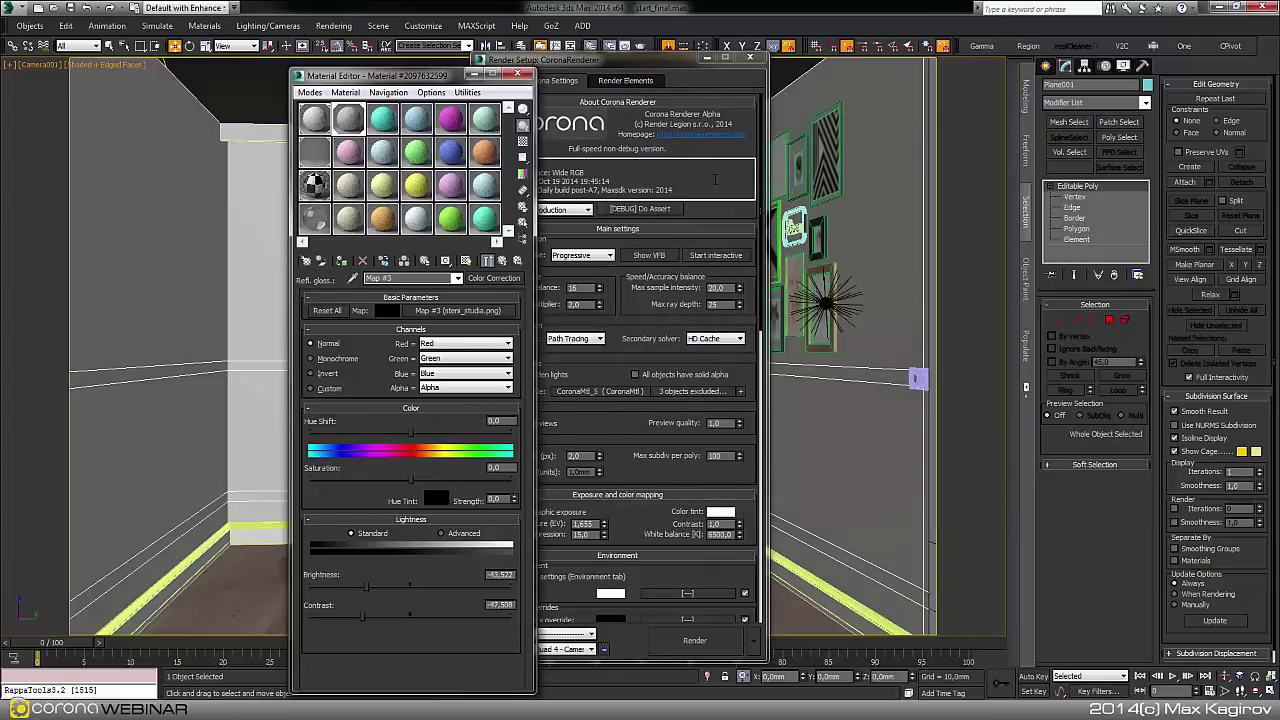
# Start an interactive Corona render of the camera view to test the wall material.
pyautogui.moveTo(718, 181); pyautogui.dragTo(718, 160)
pyautogui.scroll(-5, 626, 363)
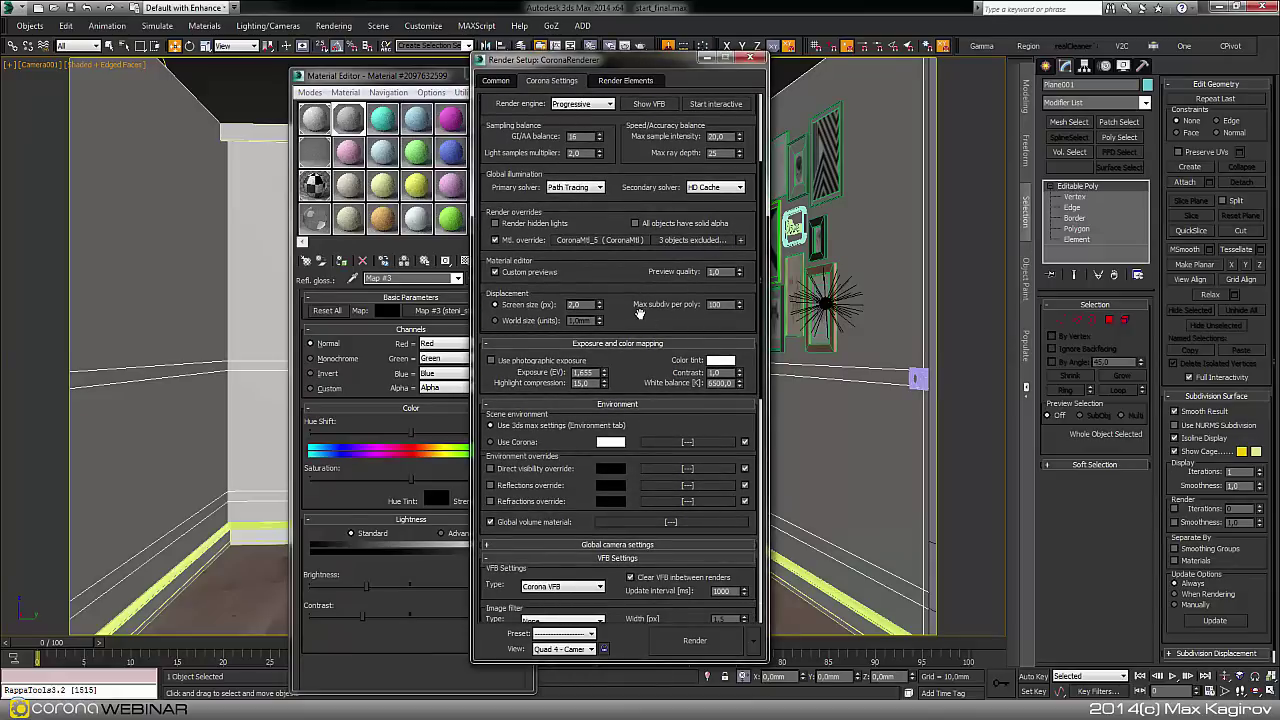
pyautogui.click(719, 104)
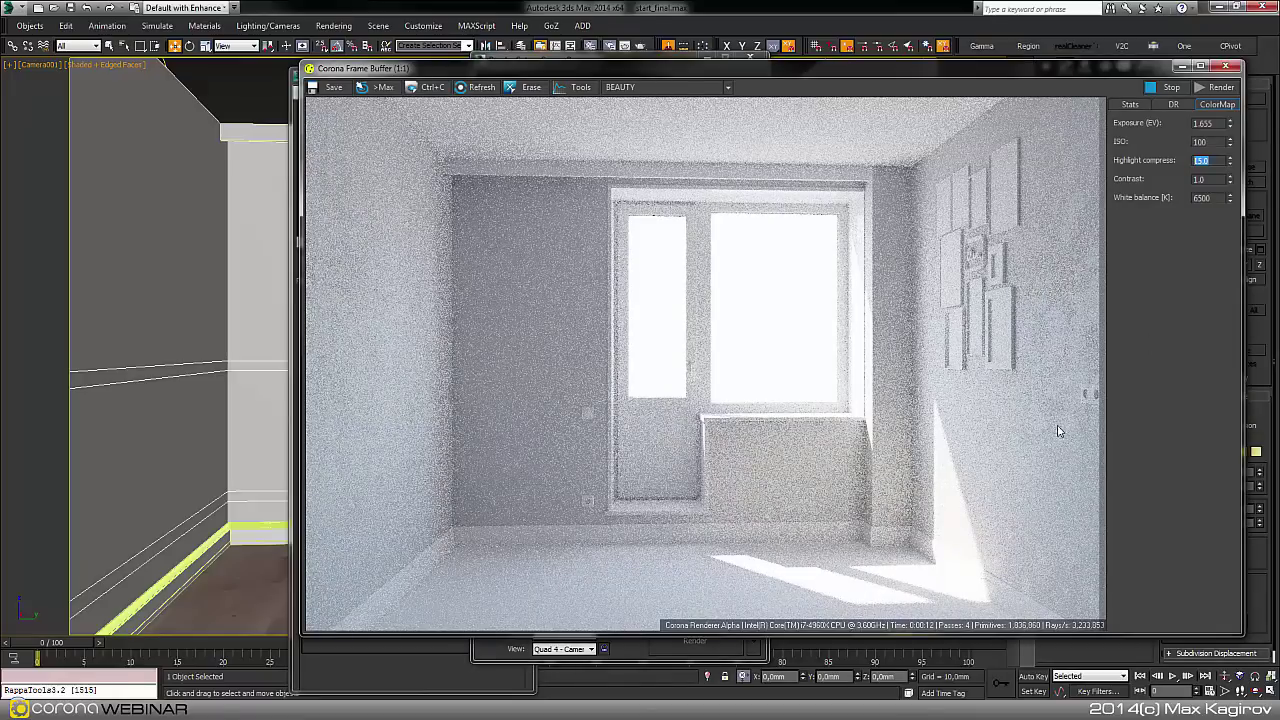
# Stop the interactive render, close the frame buffer and switch to region rendering for the wall with the picture frames.
pyautogui.click(1168, 87)
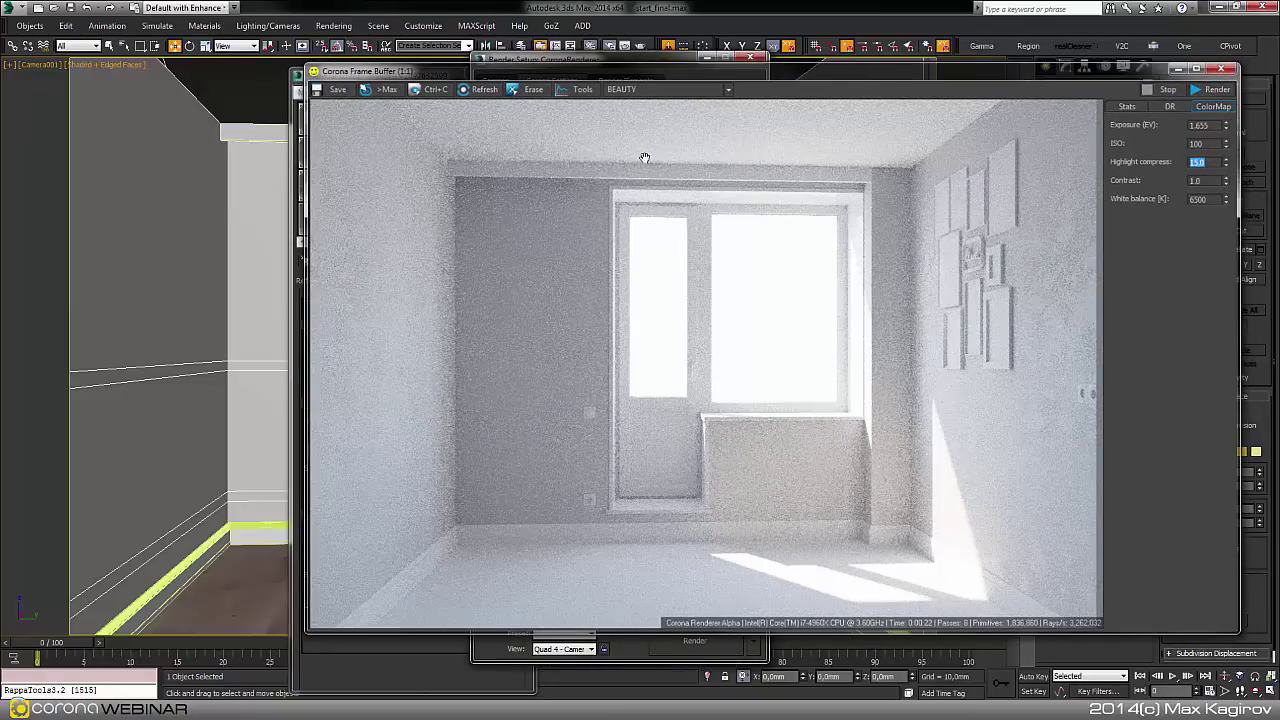
pyautogui.click(1220, 68)
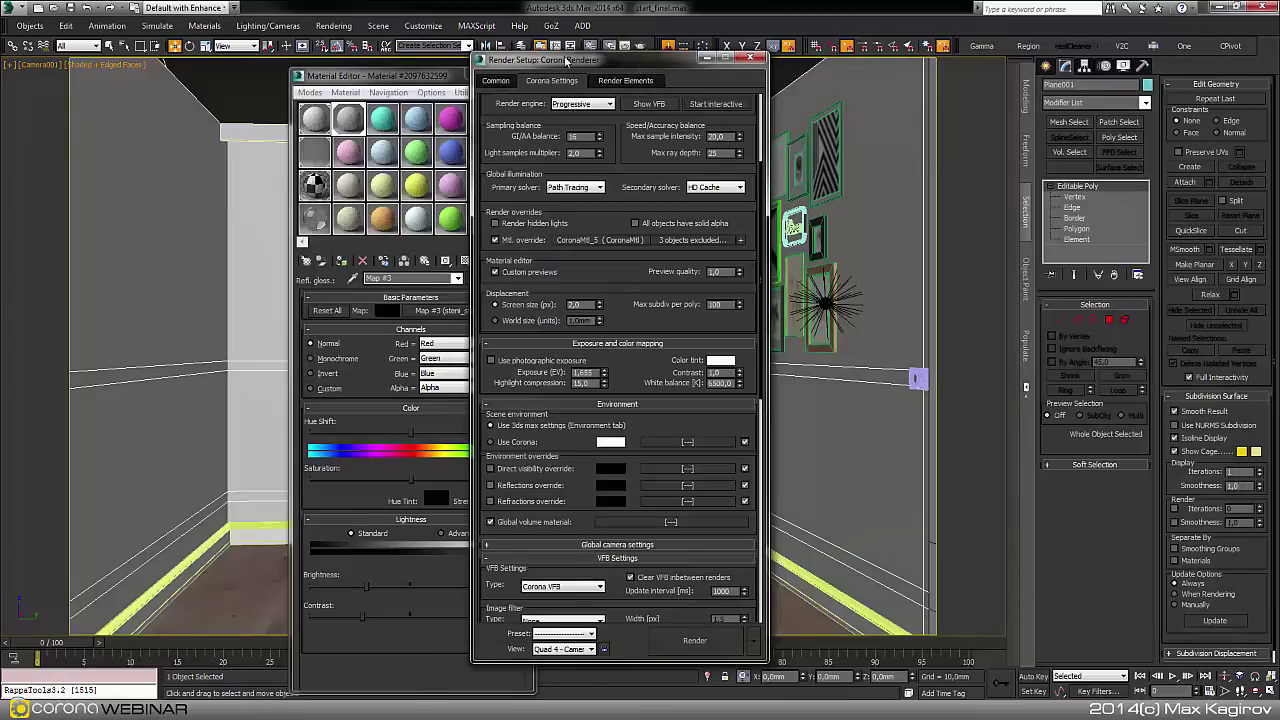
pyautogui.moveTo(540, 60); pyautogui.dragTo(254, 75)
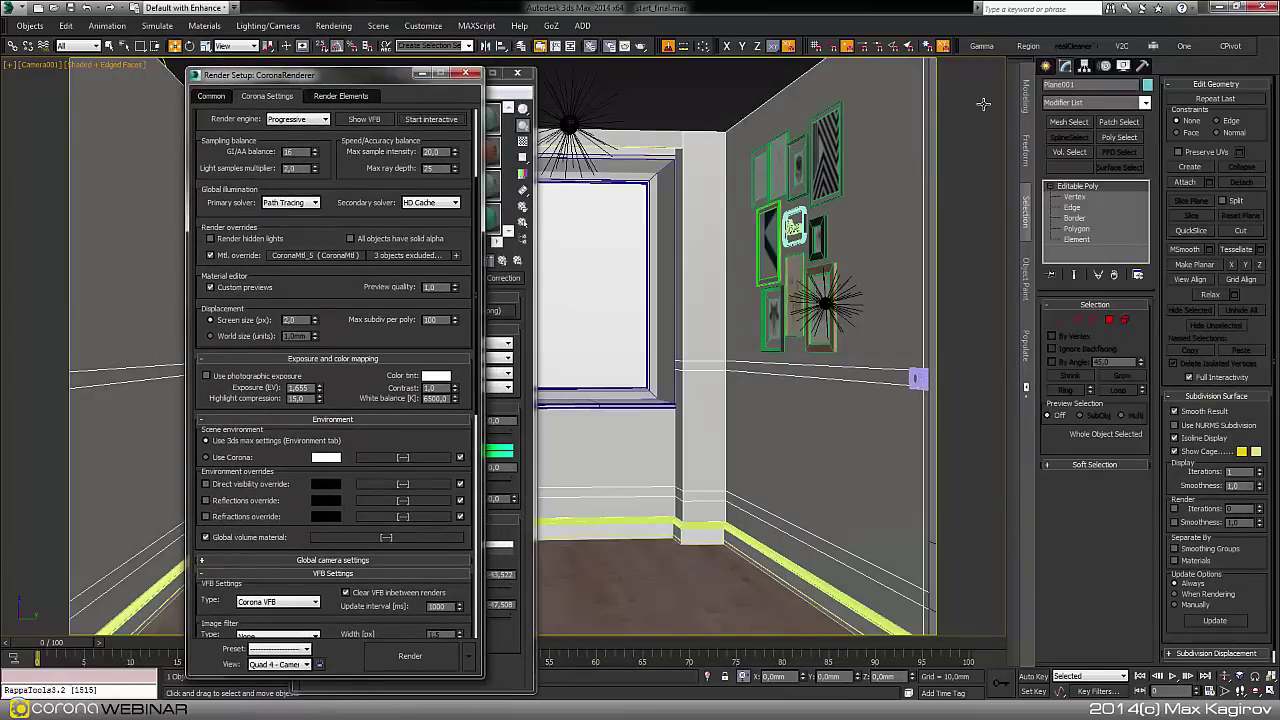
pyautogui.click(1027, 46)
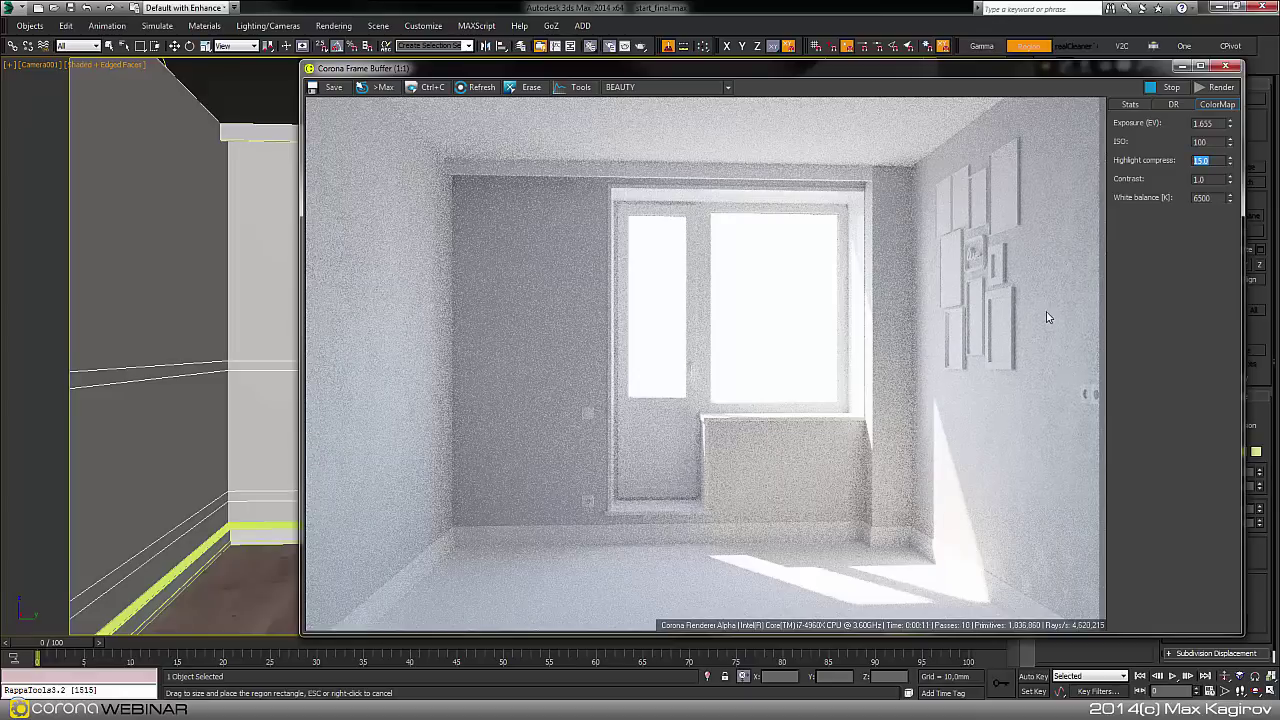
# Examine the rendered wall around the picture frames at 2:1 and 1:1 to judge the plaster's surface and reflections.
pyautogui.scroll(1, 1048, 318)
pyautogui.moveTo(1047, 312); pyautogui.dragTo(894, 305, button='middle')
pyautogui.scroll(-1, 900, 308)
pyautogui.scroll(1, 1043, 266)
pyautogui.moveTo(1049, 274); pyautogui.dragTo(812, 310)
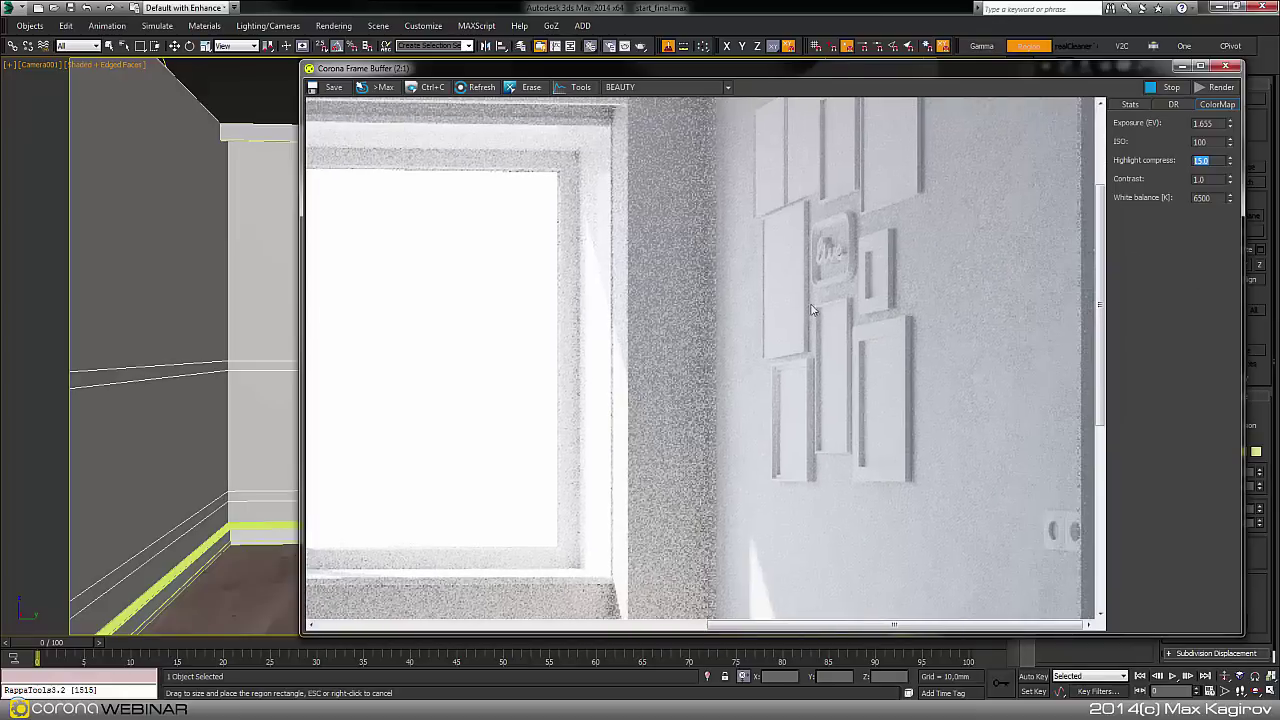
pyautogui.scroll(-1, 945, 393)
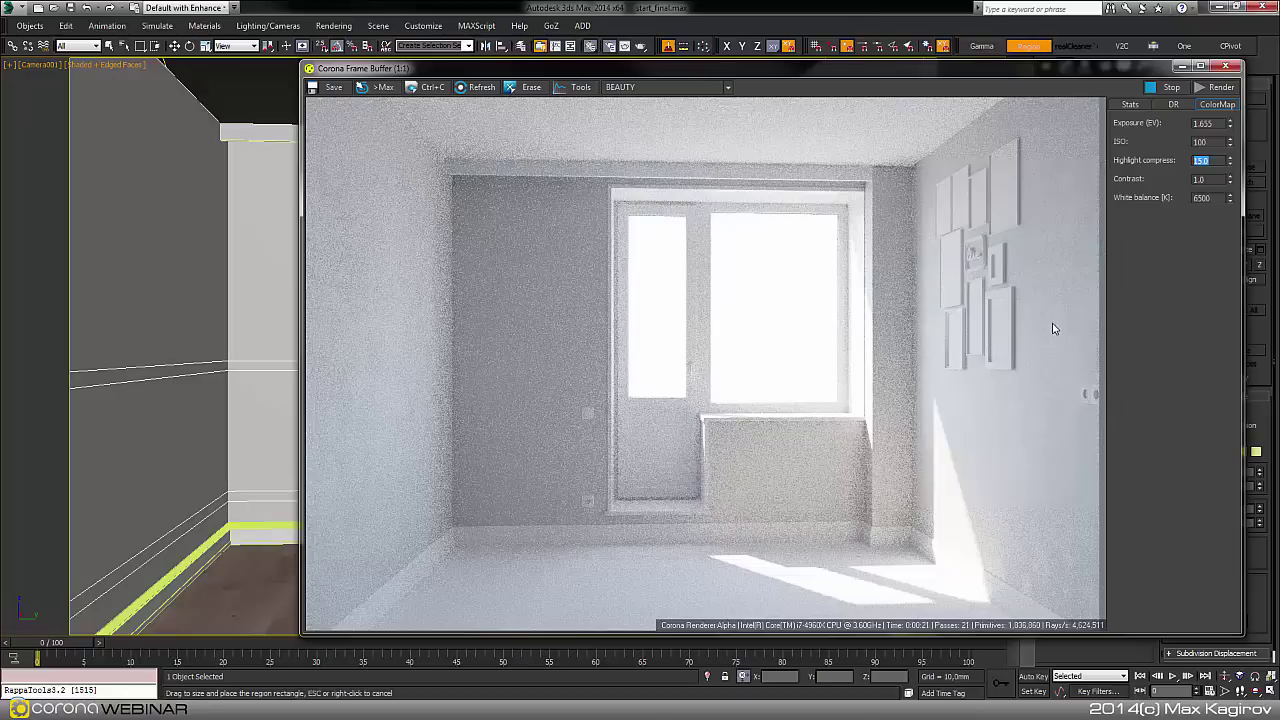
pyautogui.scroll(1, 1035, 240)
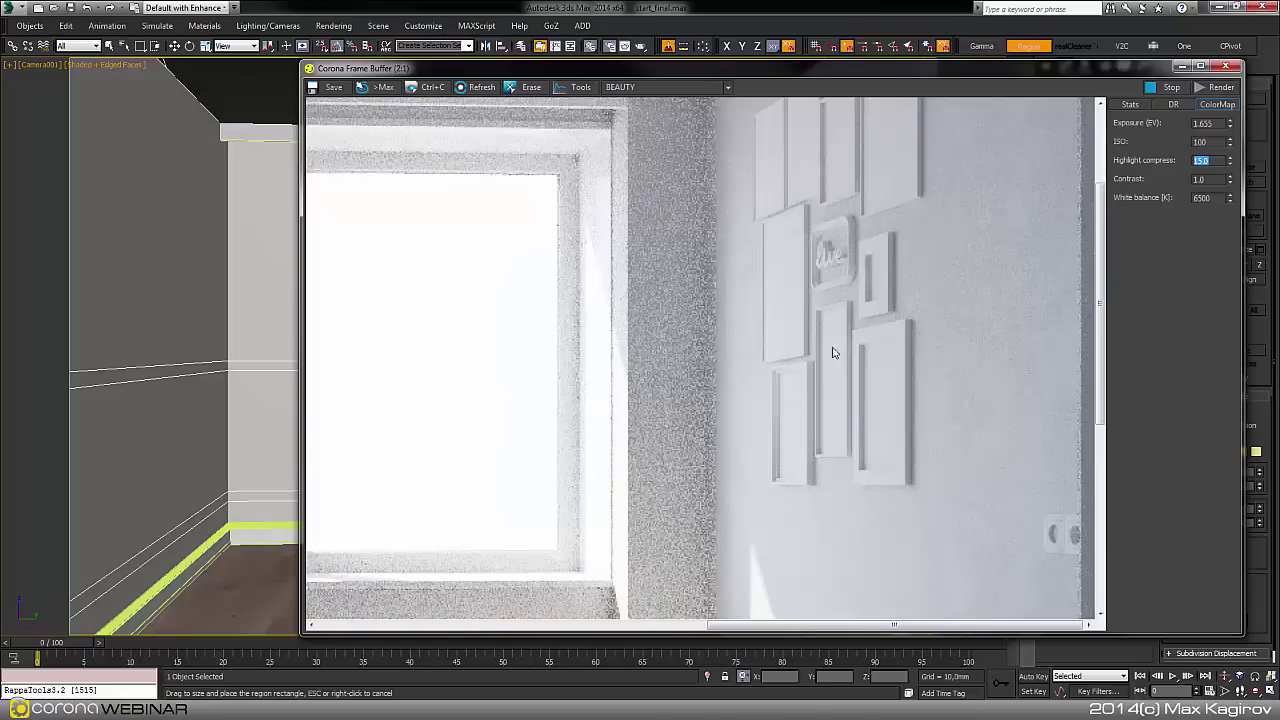
pyautogui.scroll(-1, 890, 355)
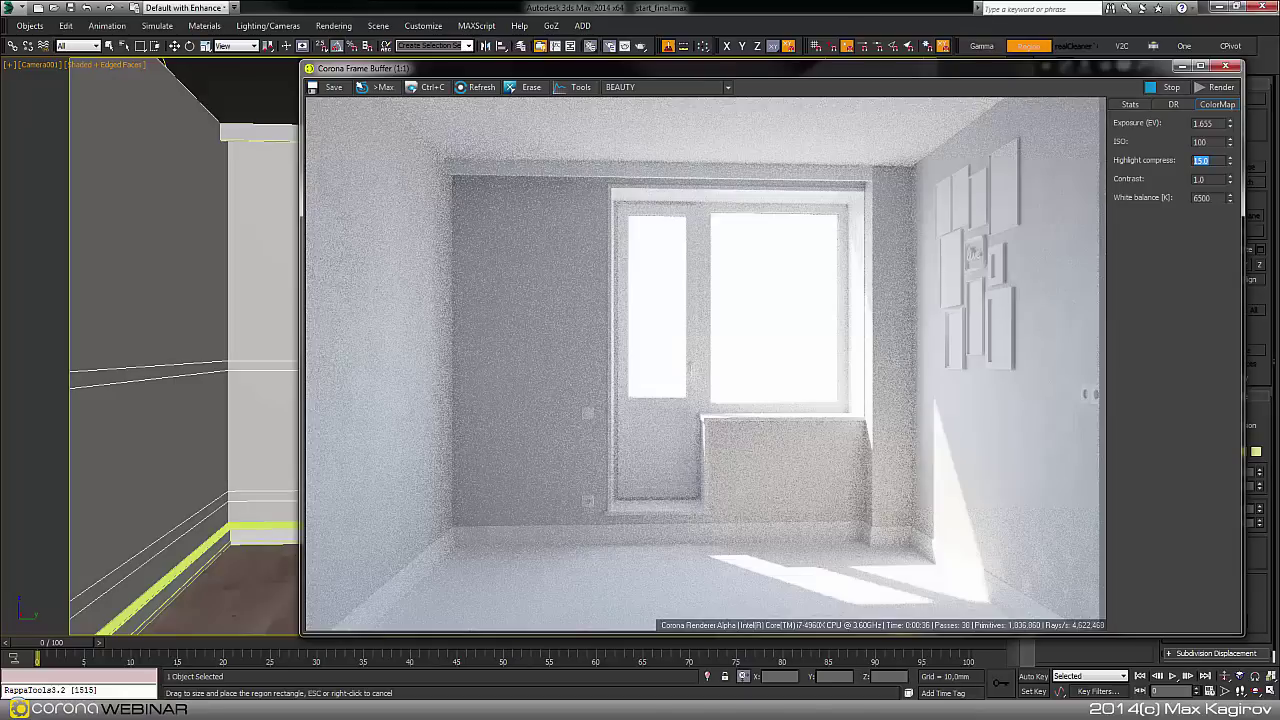
# Stop the render and set the wall material's reflection Color Correction to brightness -16.279 and contrast -22.924, checking the enlarged map preview.
pyautogui.press('Escape')
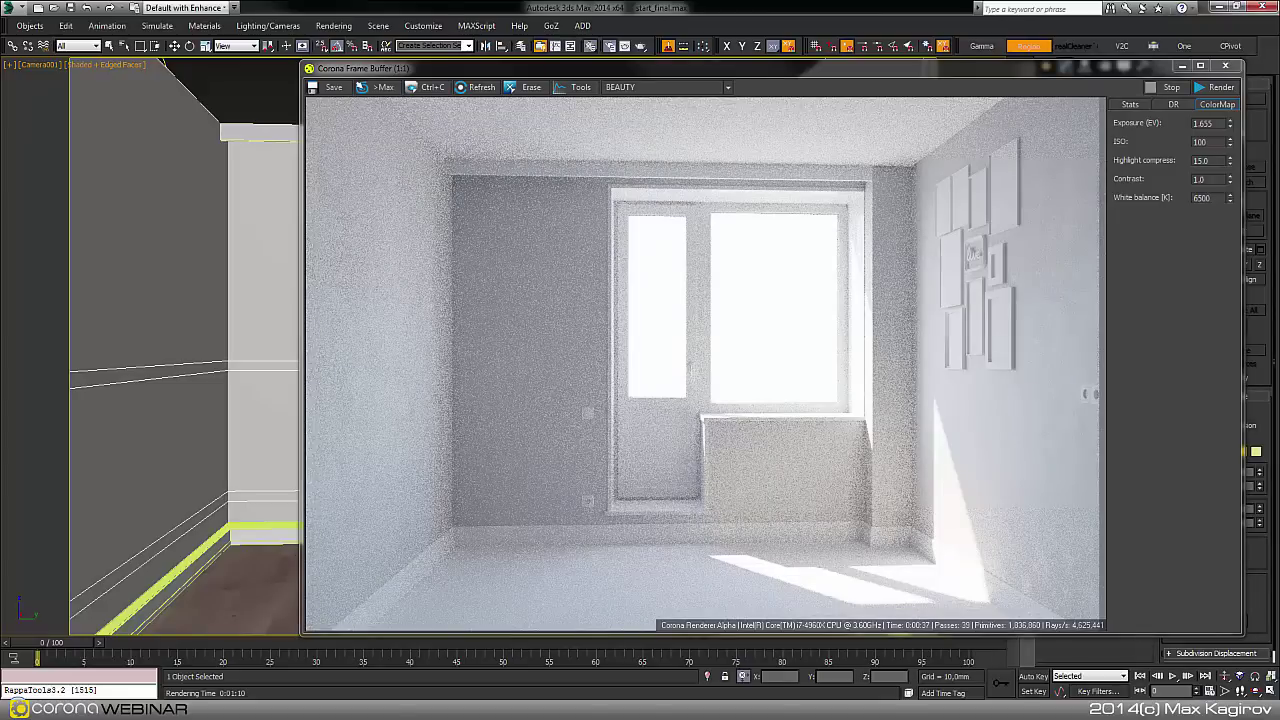
pyautogui.press('m')
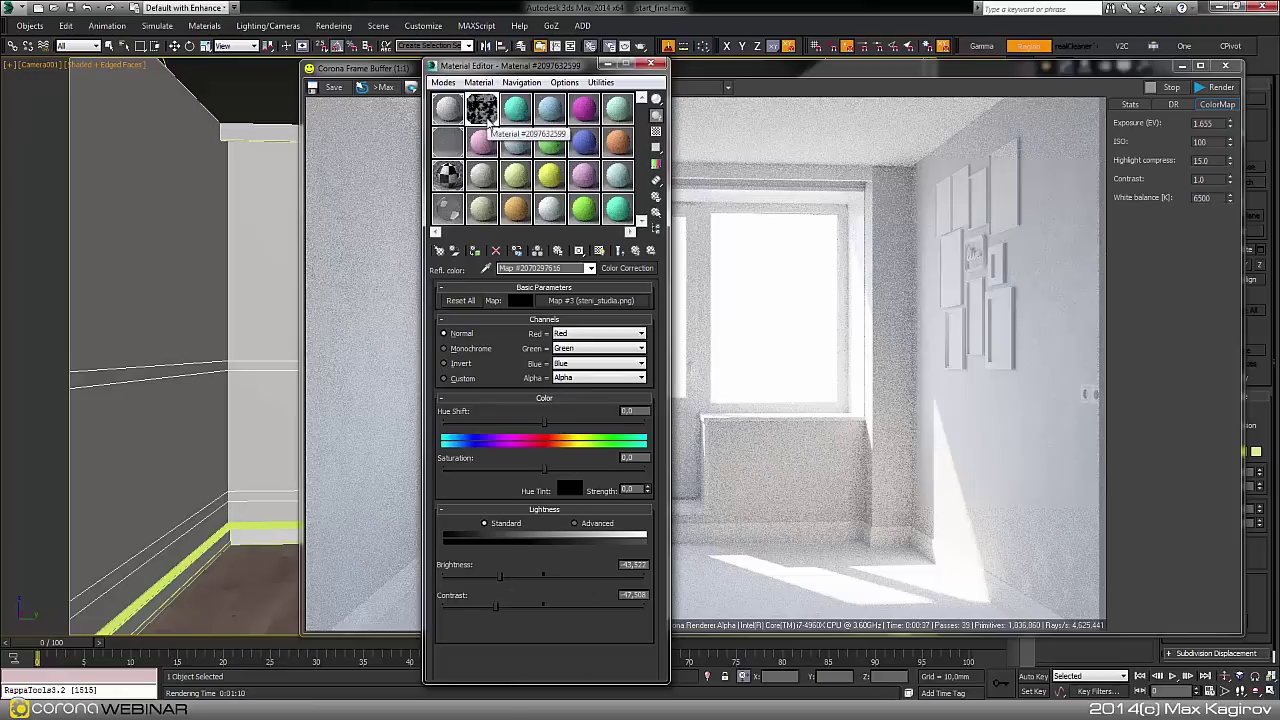
pyautogui.doubleClick(488, 119)
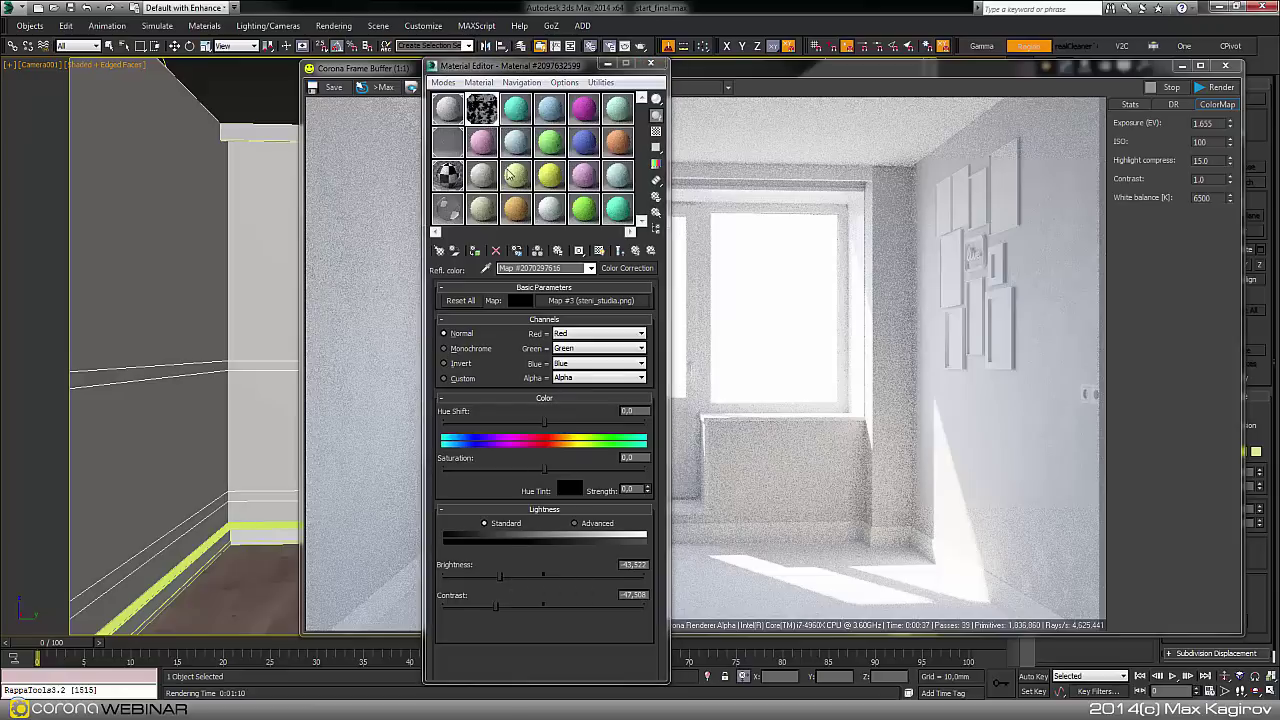
pyautogui.click(521, 577)
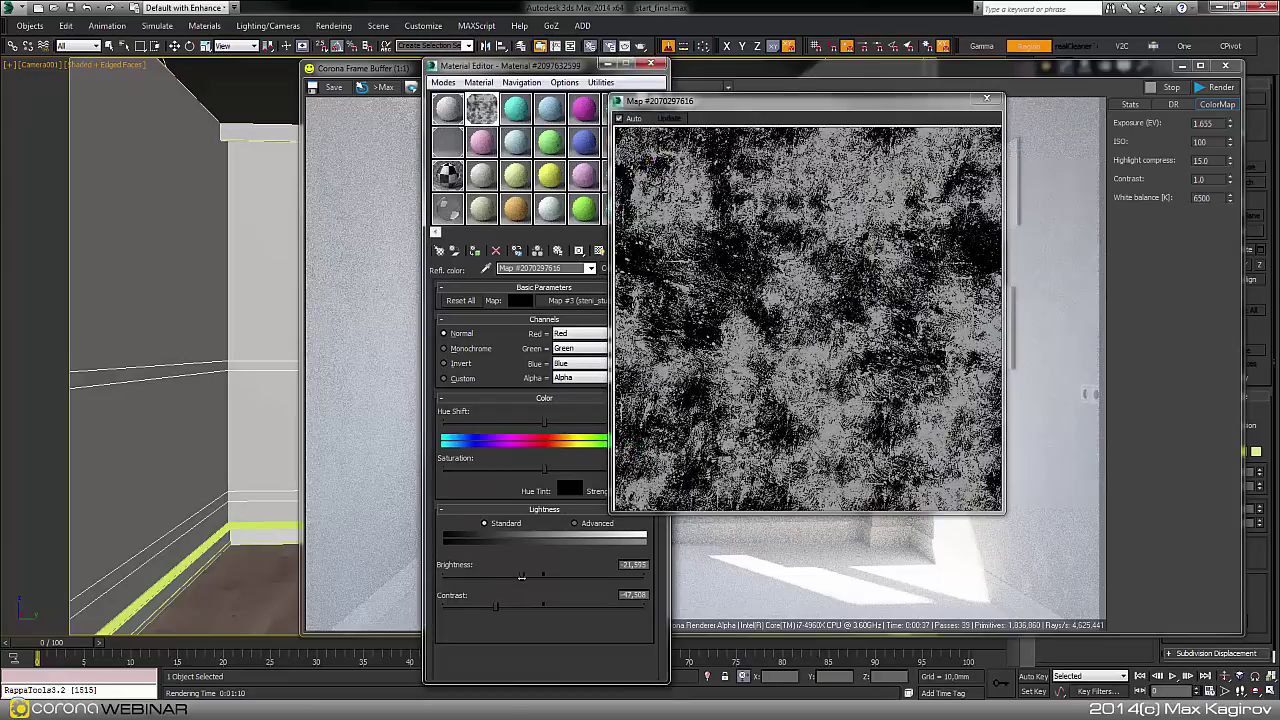
pyautogui.moveTo(521, 577); pyautogui.dragTo(515, 606)
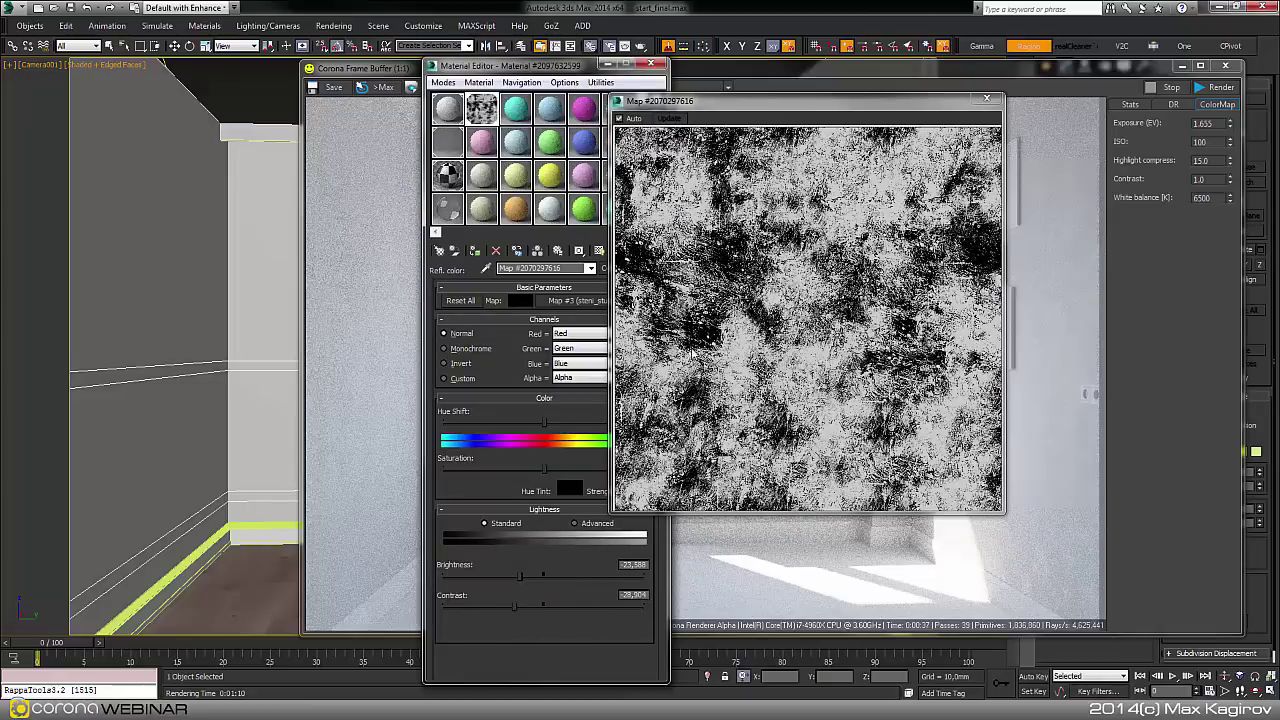
pyautogui.moveTo(516, 606); pyautogui.dragTo(527, 576)
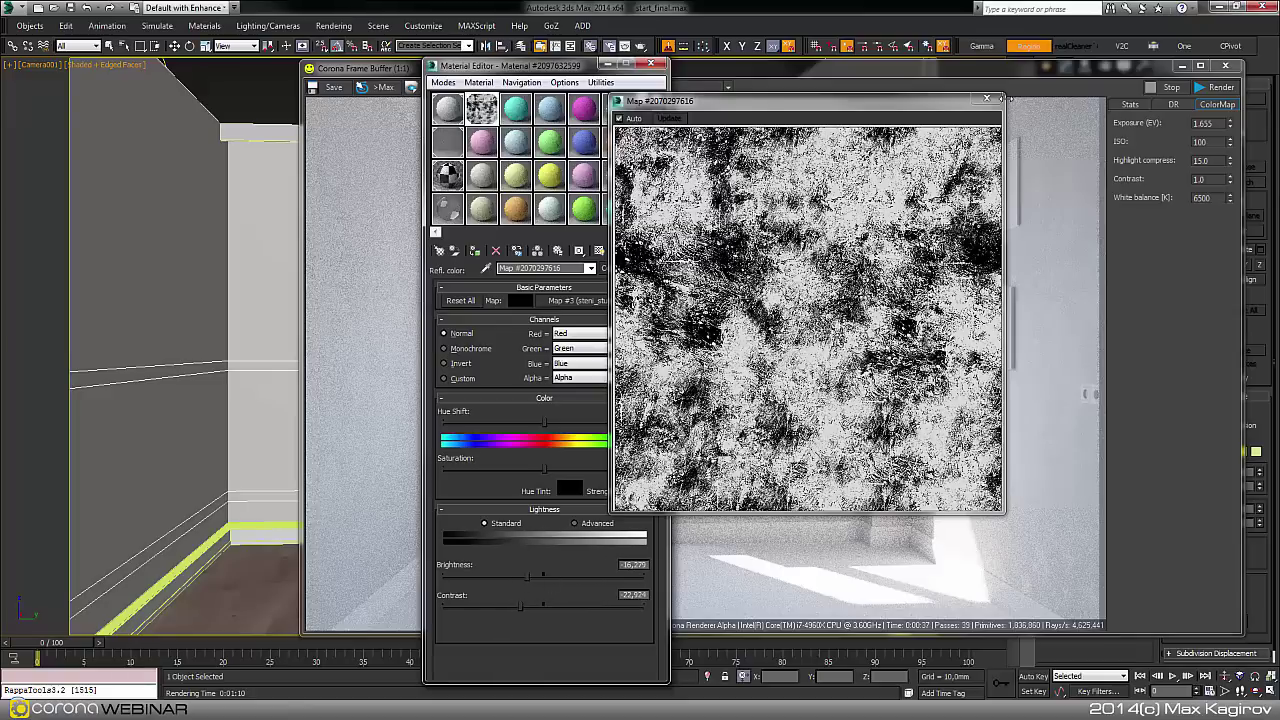
pyautogui.click(989, 99)
# Preview the wall material's end result on an enlarged sample sphere and return to the steni material's parameters.
pyautogui.click(619, 250)
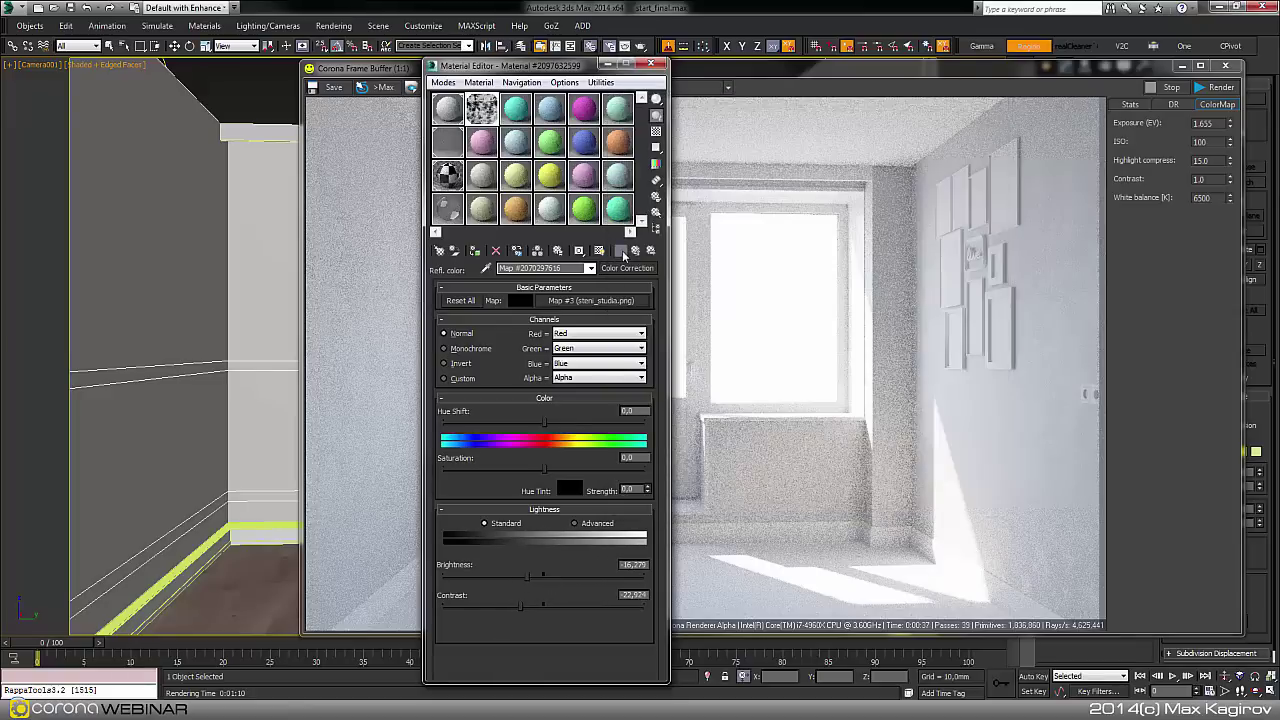
pyautogui.doubleClick(483, 117)
pyautogui.doubleClick(483, 117)
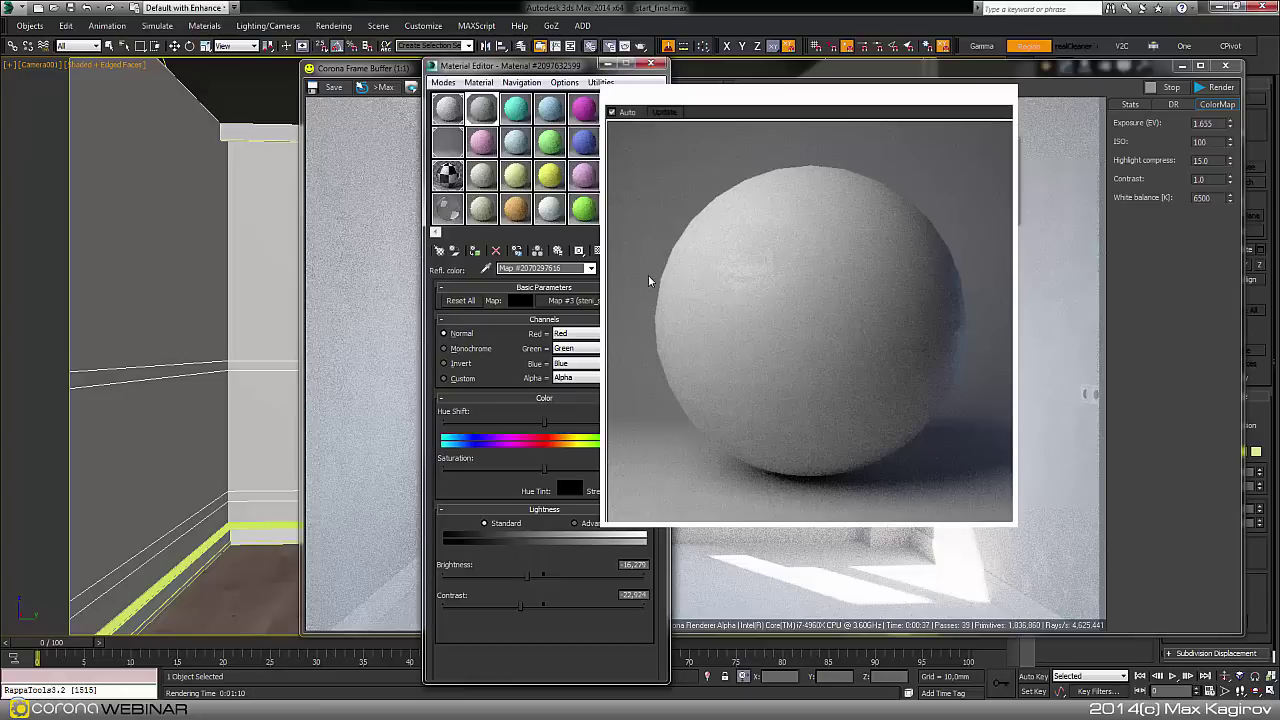
pyautogui.press('Escape')
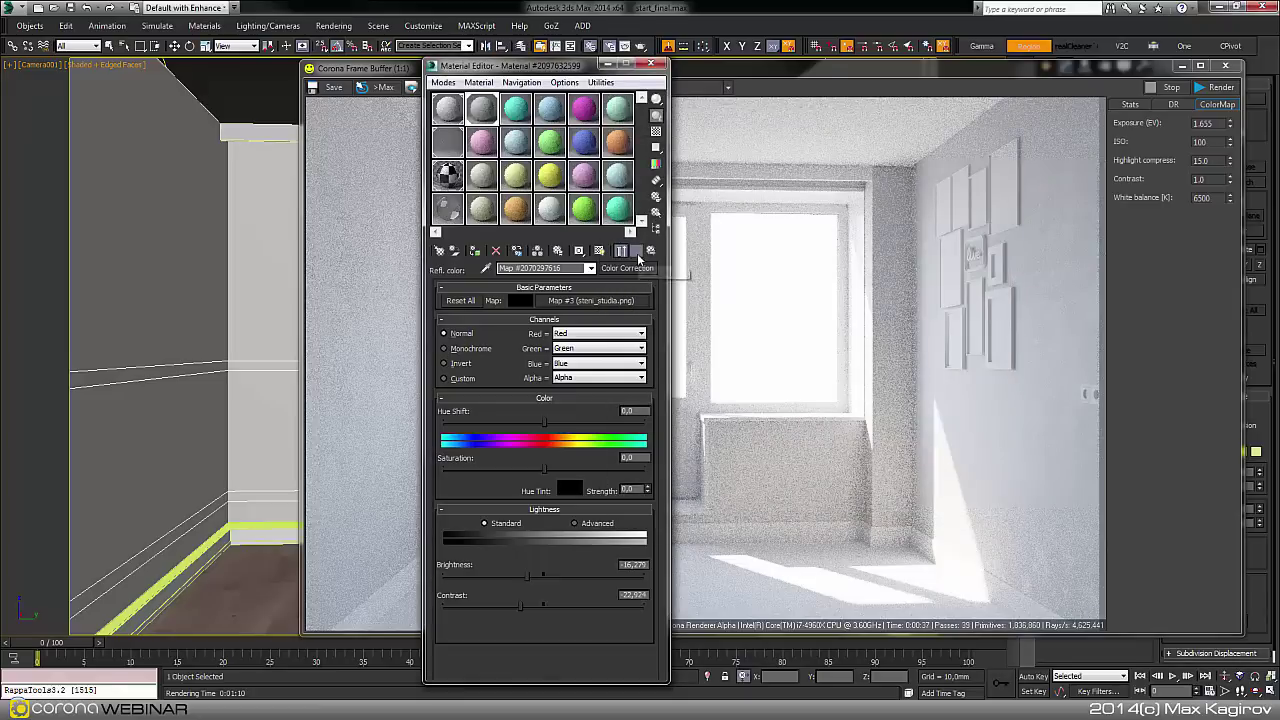
pyautogui.click(637, 253)
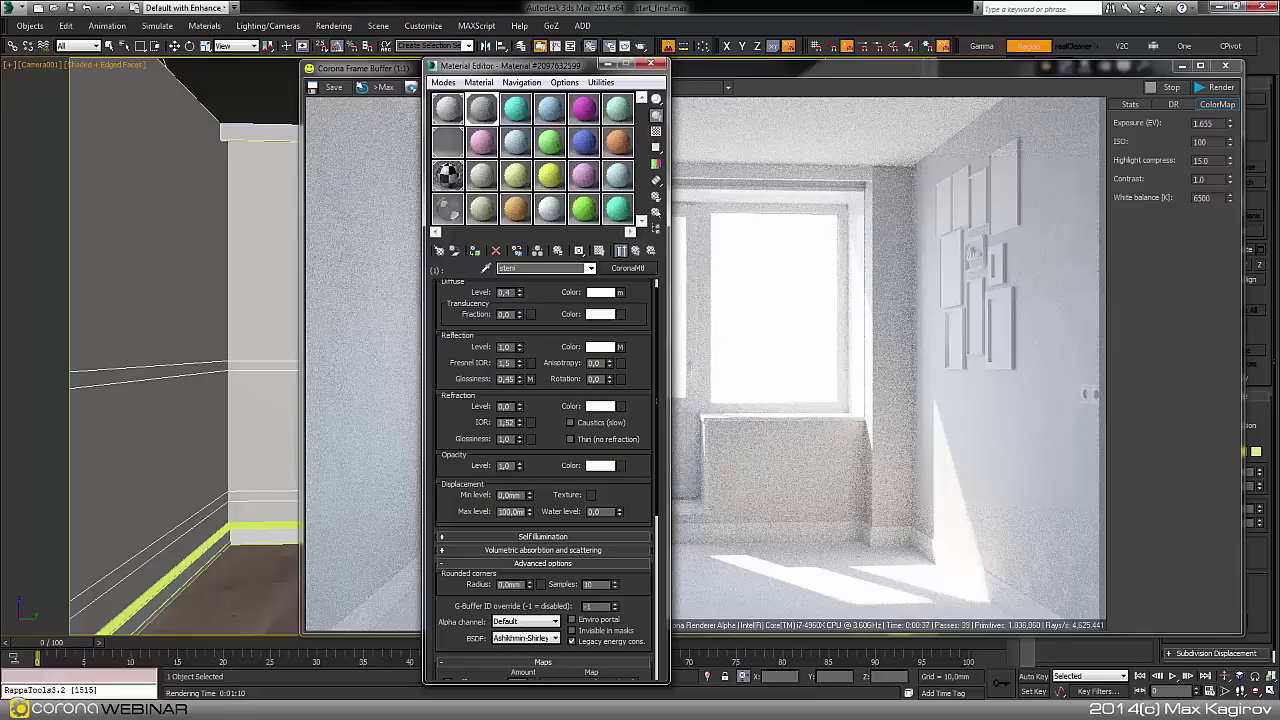
# Inspect the steni_studia.png bump bitmap, enable the steni material's bump map and set its reflection map amount to 0.1.
pyautogui.moveTo(972, 65); pyautogui.dragTo(1049, 42)
pyautogui.moveTo(958, 90)
pyautogui.mouseDown()
pyautogui.moveTo(928, 114)
pyautogui.moveTo(935, 99)
pyautogui.mouseUp()
pyautogui.click(508, 73)
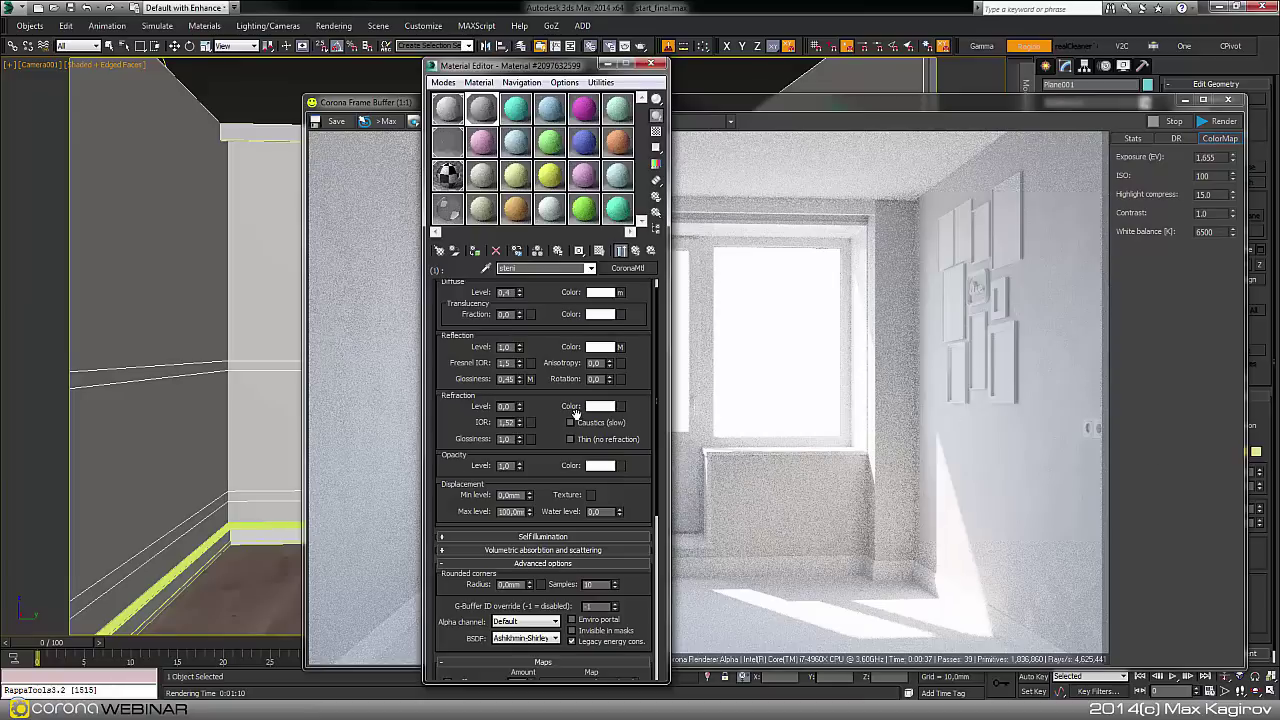
pyautogui.moveTo(541, 405); pyautogui.dragTo(556, 357)
pyautogui.scroll(-10, 570, 560)
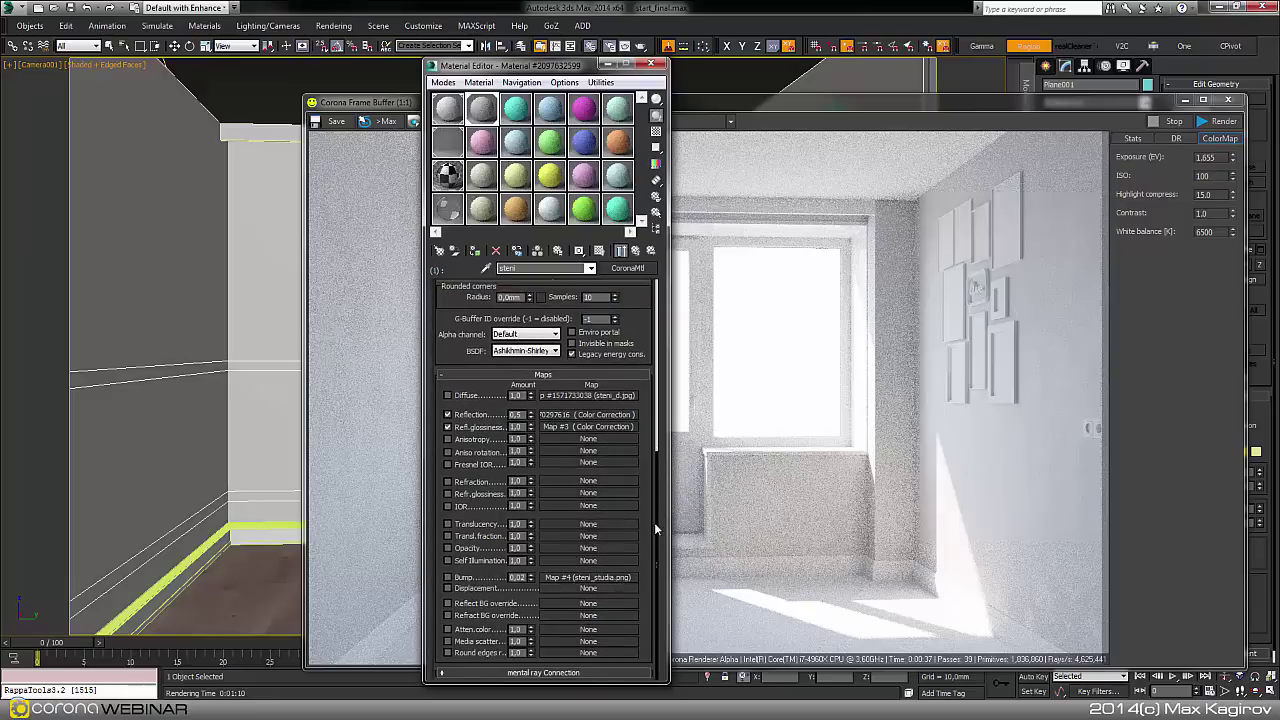
pyautogui.click(623, 580)
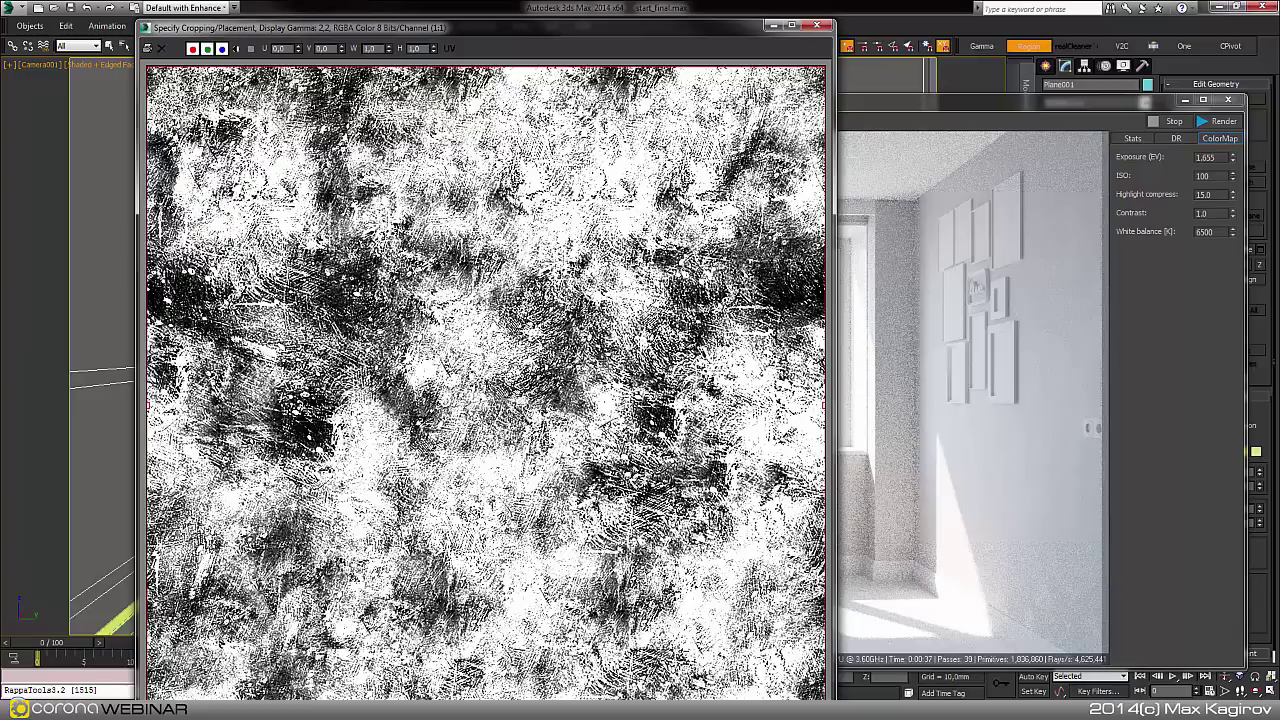
pyautogui.hotkey('alt', 'F4')
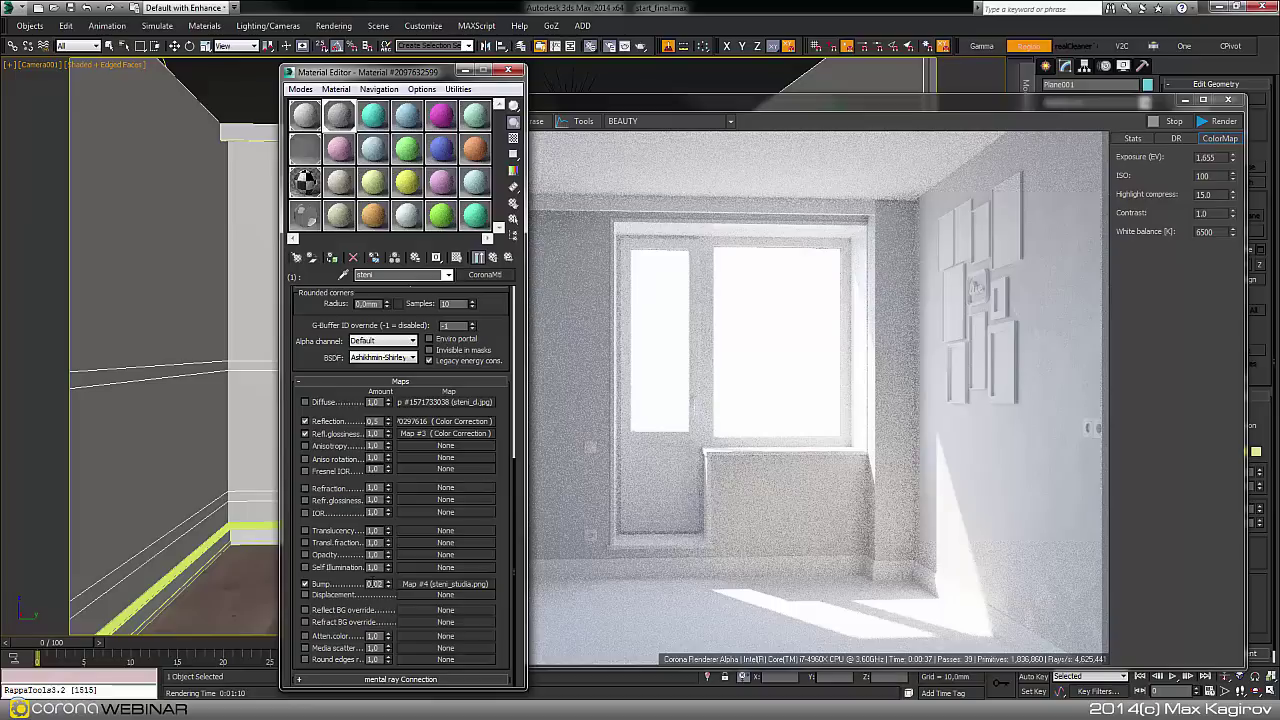
pyautogui.doubleClick(374, 583)
pyautogui.click(492, 258)
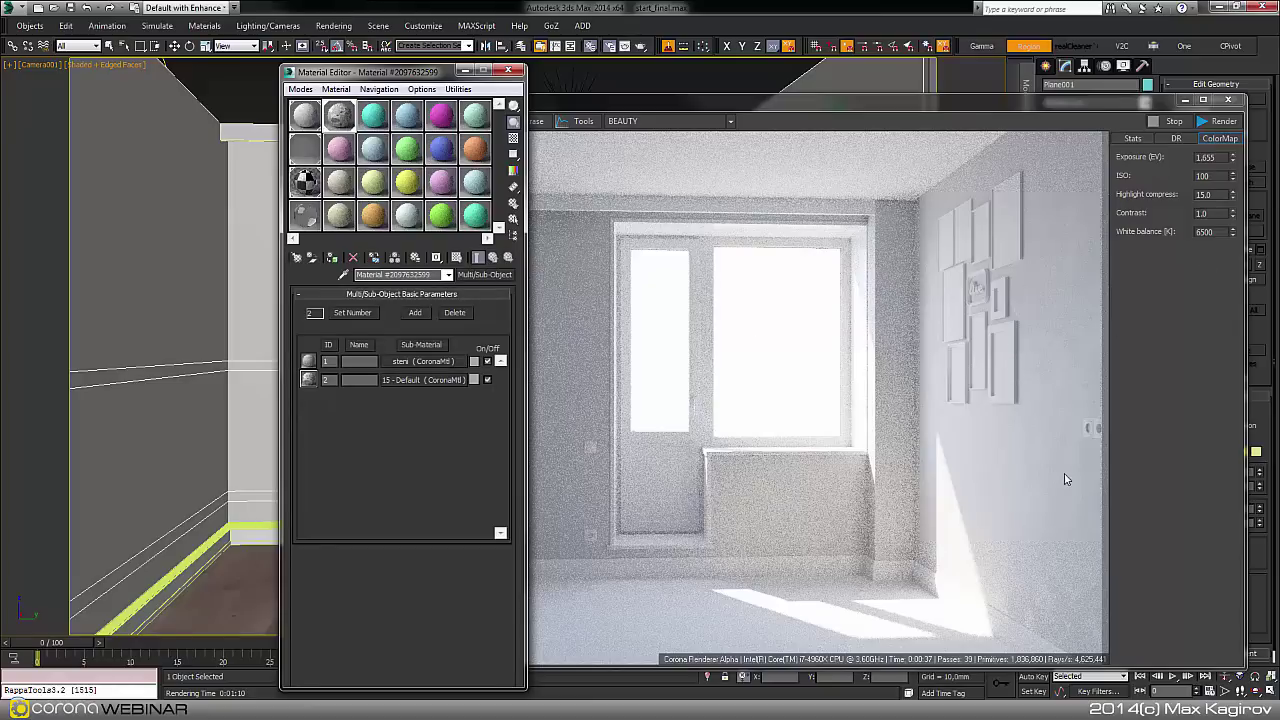
# Close the frame buffer, select the parquet floor and add it to the render material override's exclusion list.
pyautogui.click(1229, 102)
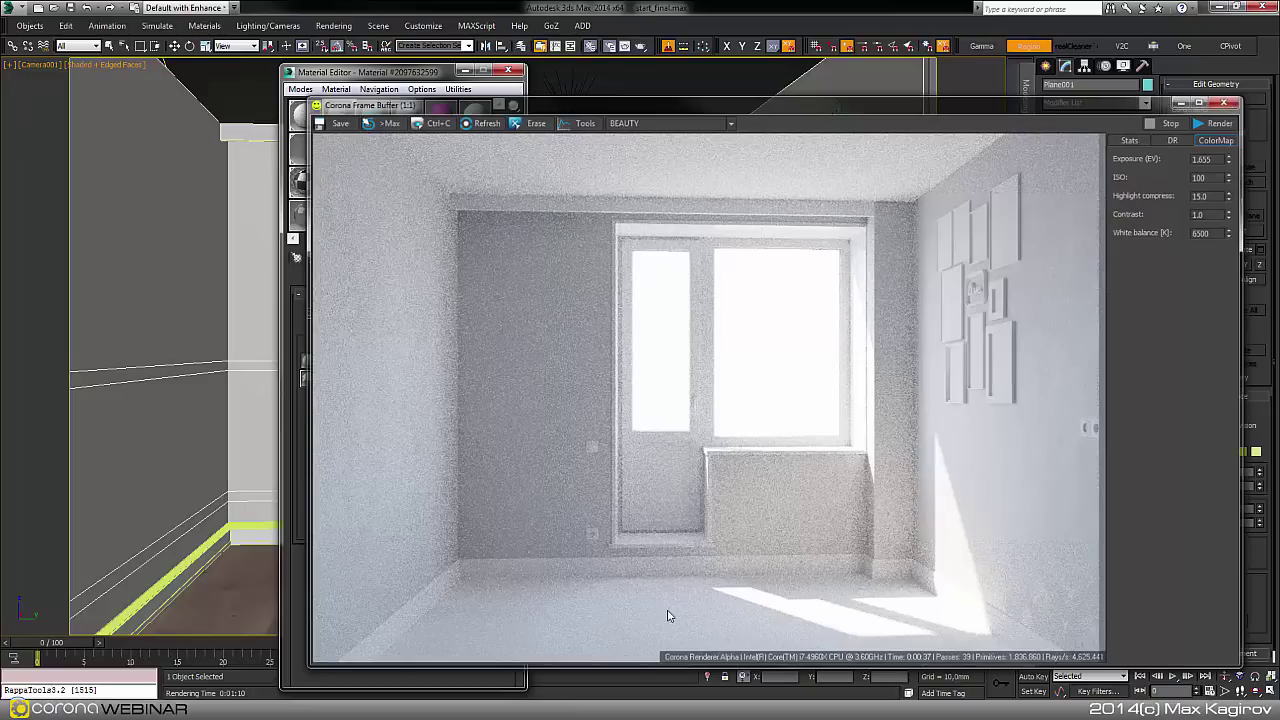
pyautogui.click(214, 645)
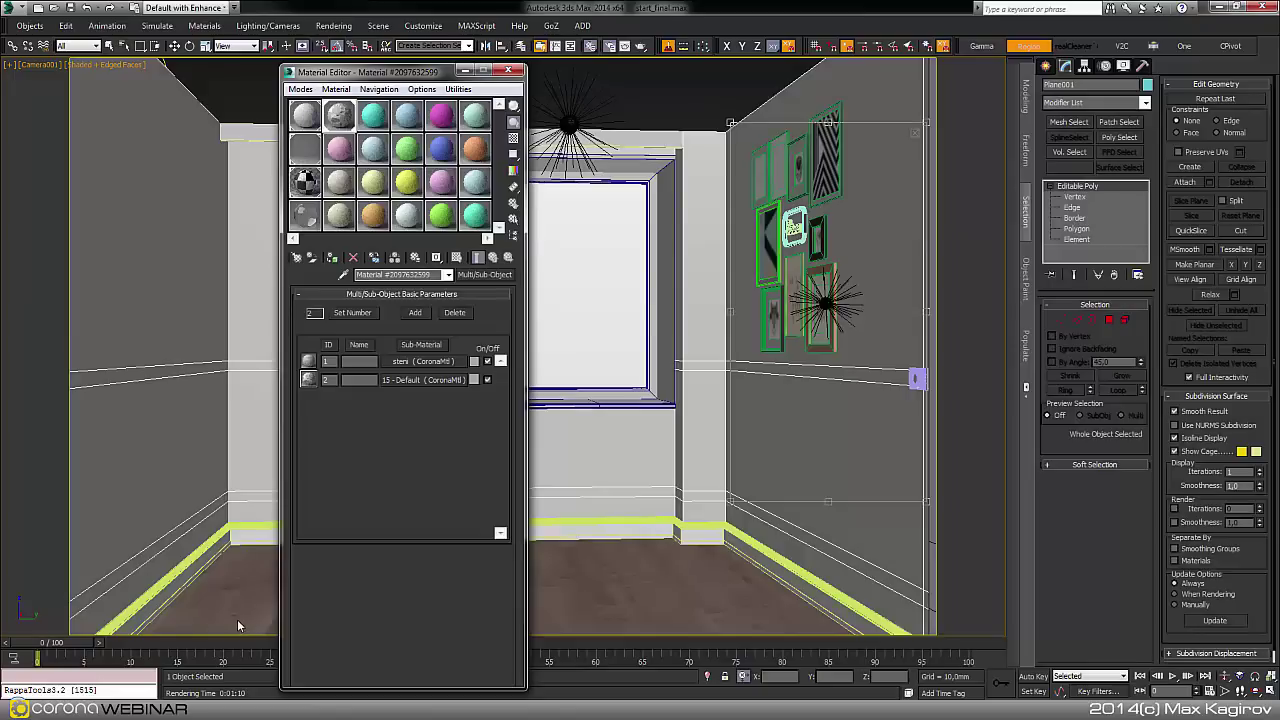
pyautogui.click(648, 627)
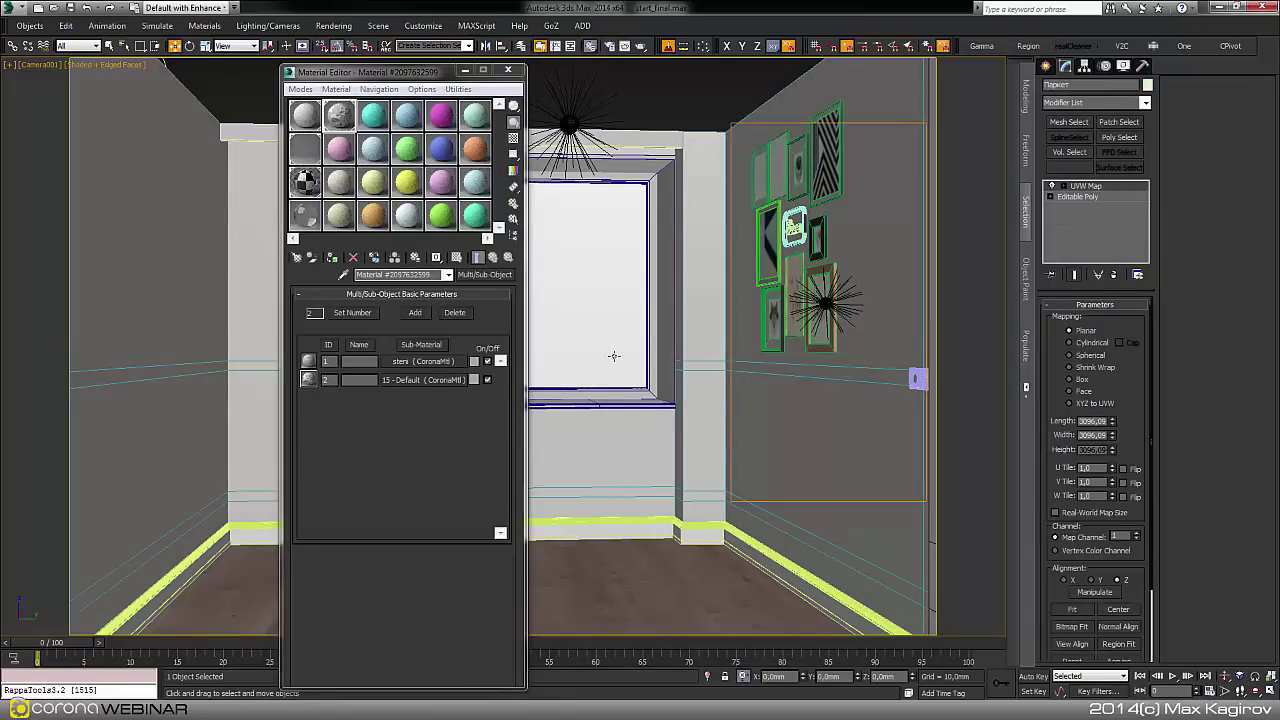
pyautogui.press('F10')
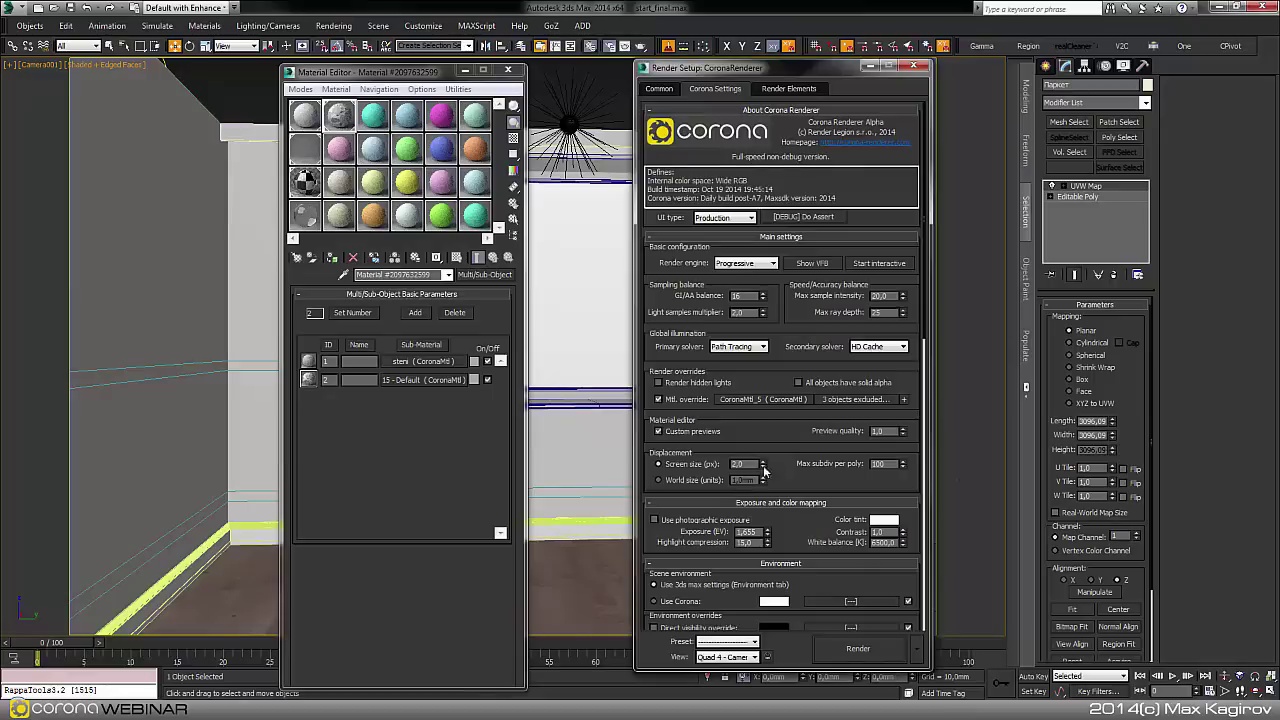
pyautogui.click(904, 400)
pyautogui.click(912, 66)
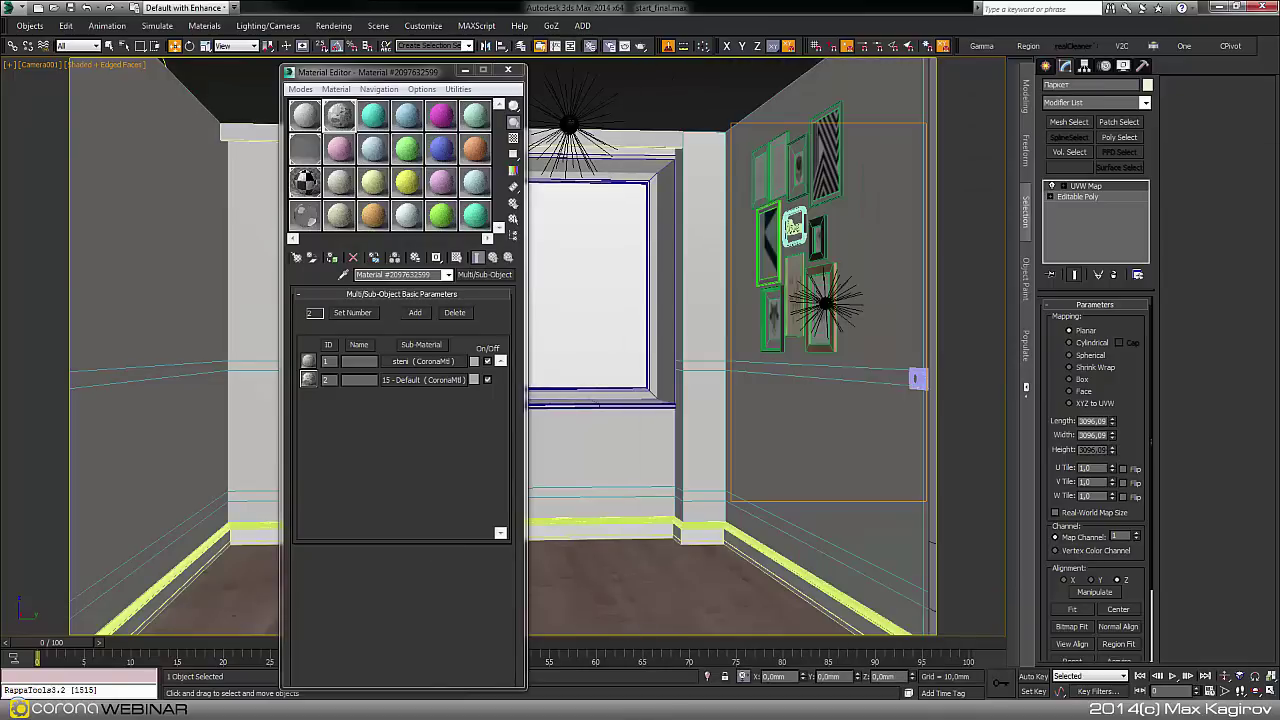
# Pick the parquet floor's material from the scene into an unused sample slot and show its enlarged preview.
pyautogui.click(339, 149)
pyautogui.click(590, 566)
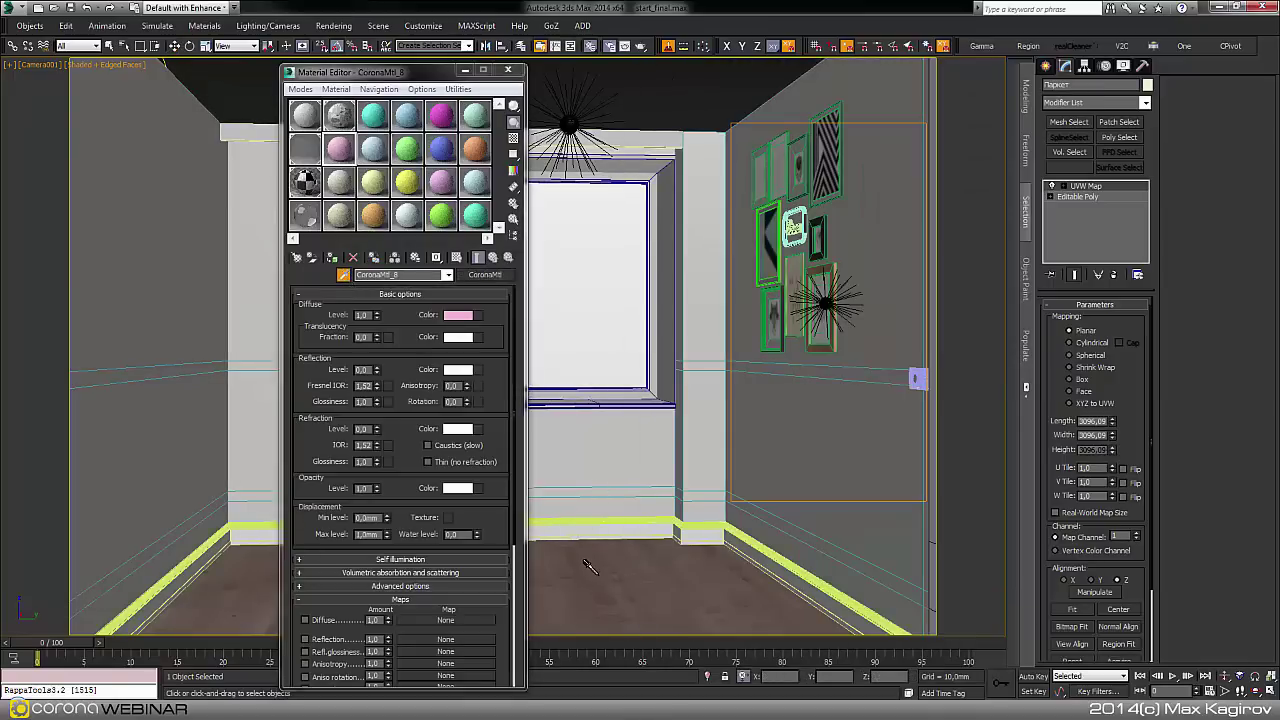
pyautogui.doubleClick(340, 148)
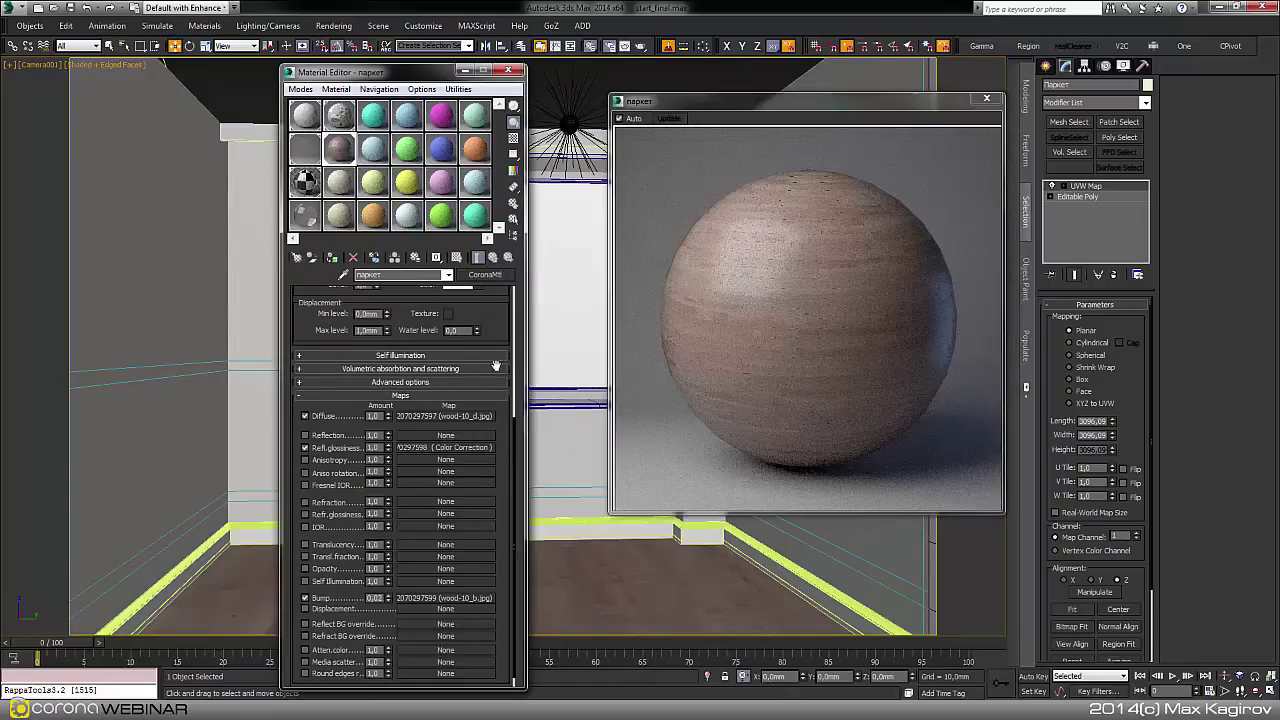
# Copy the parquet material's glossiness Color Correction map to its reflection color.
pyautogui.moveTo(486, 322); pyautogui.dragTo(504, 499)
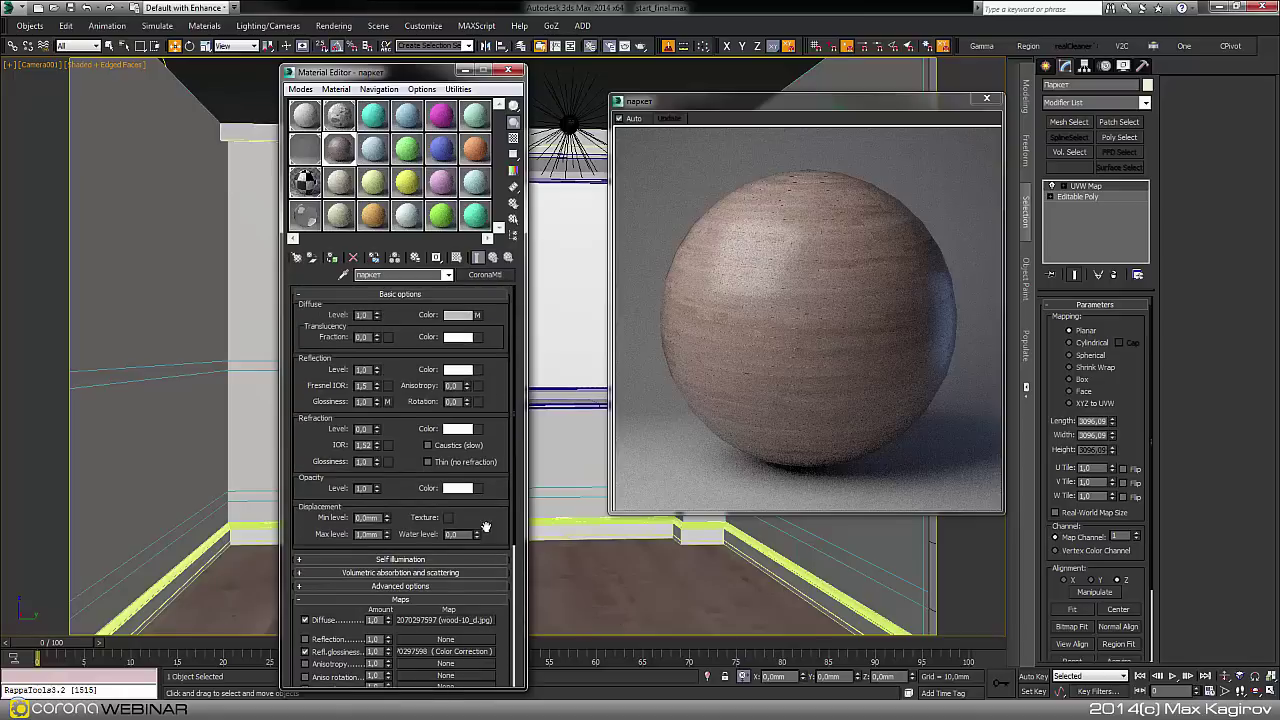
pyautogui.moveTo(388, 401); pyautogui.dragTo(477, 370)
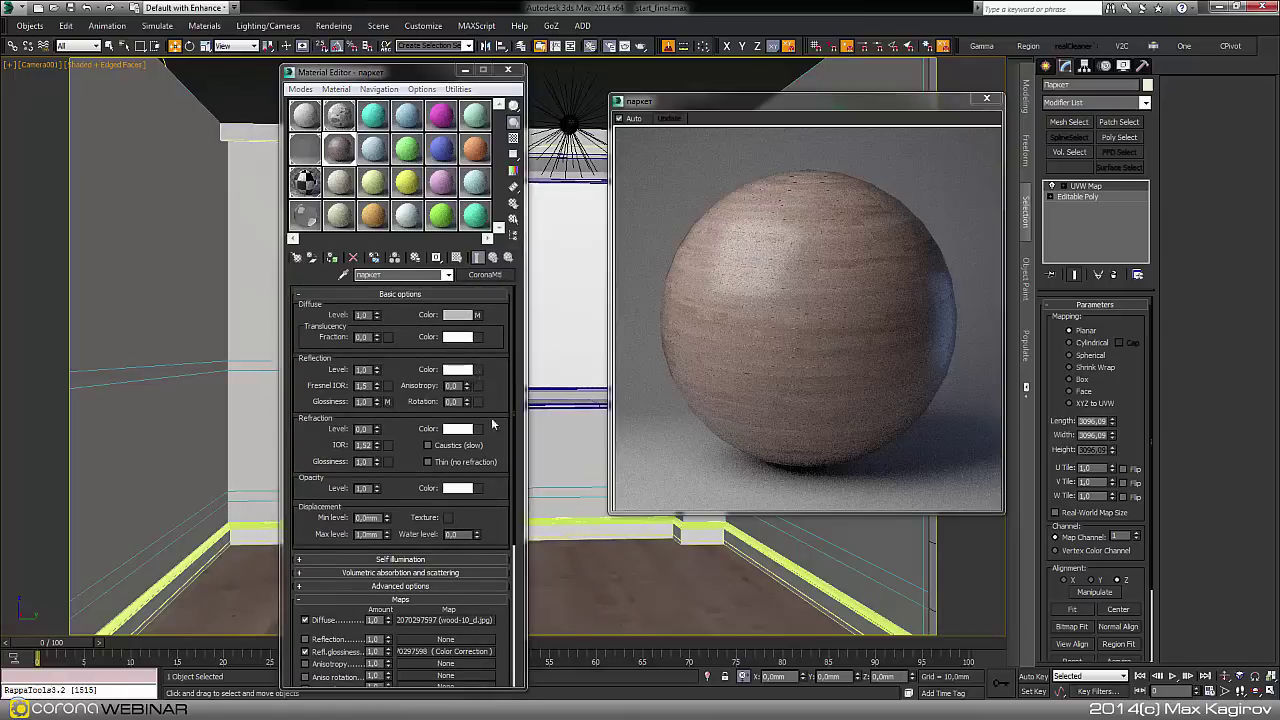
pyautogui.press('Return')
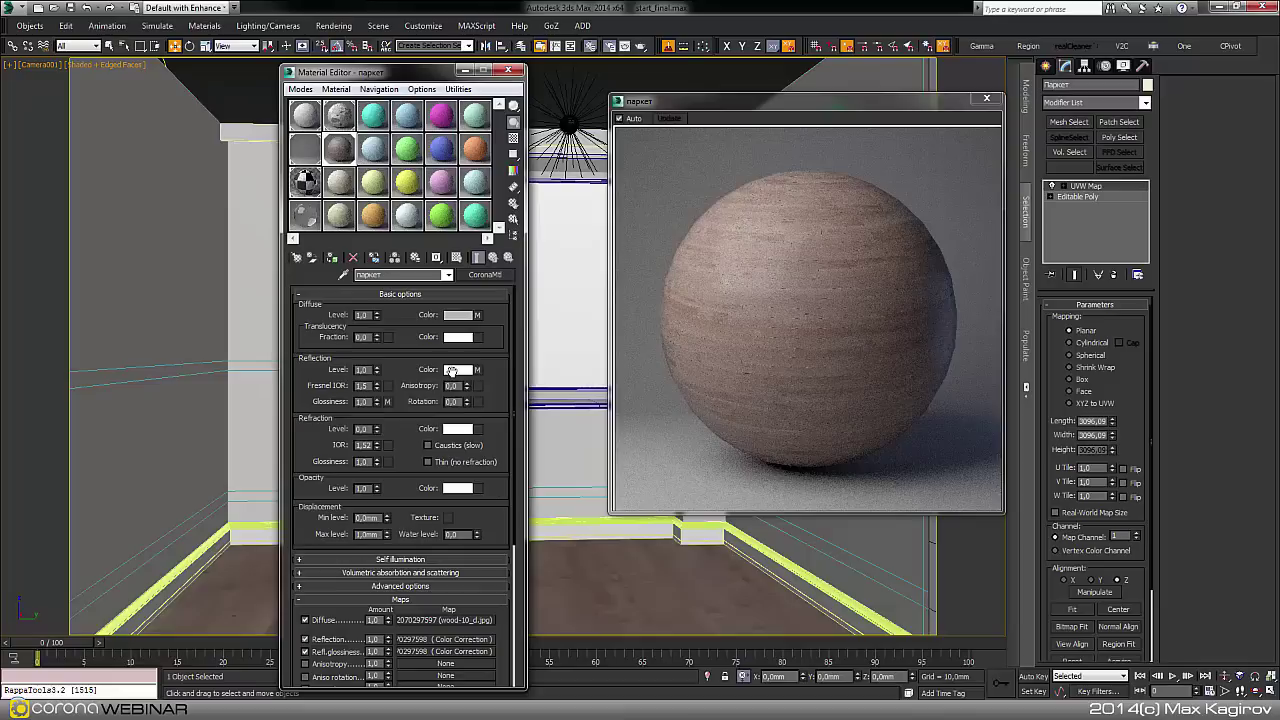
# View the parquet's wood-10_d.jpg diffuse bitmap and return to the material's basic options.
pyautogui.click(477, 315)
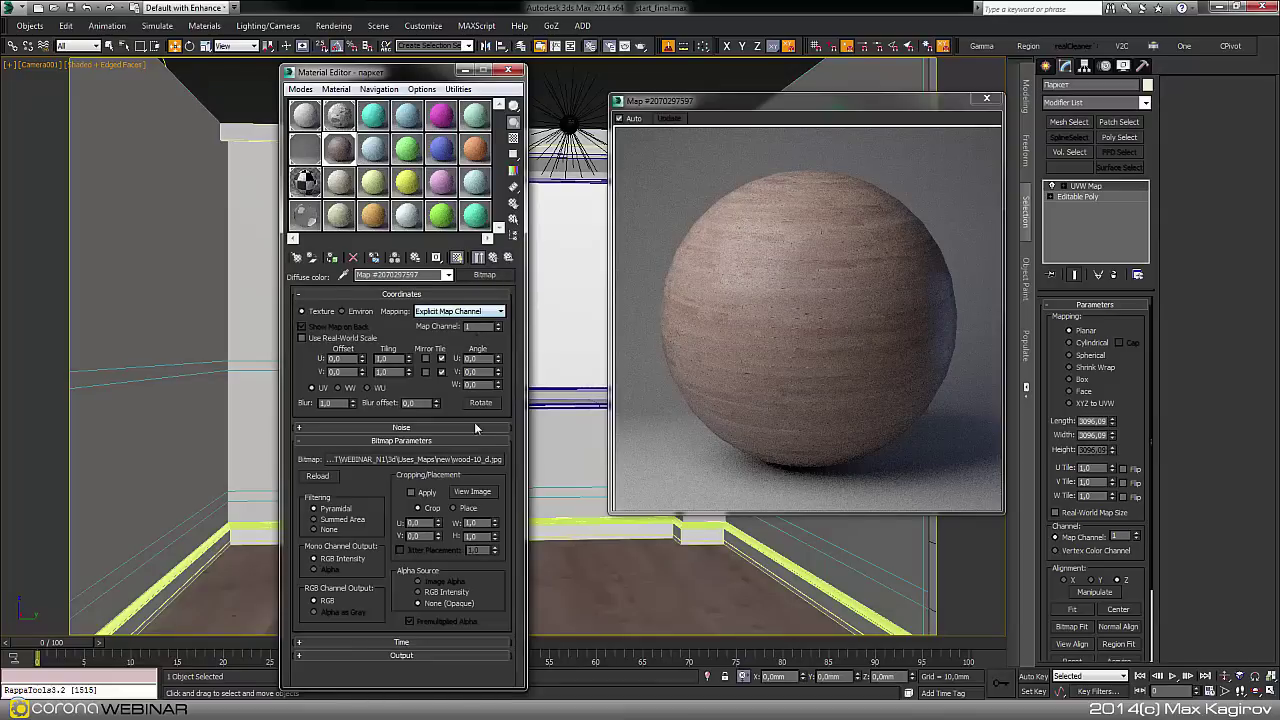
pyautogui.click(472, 491)
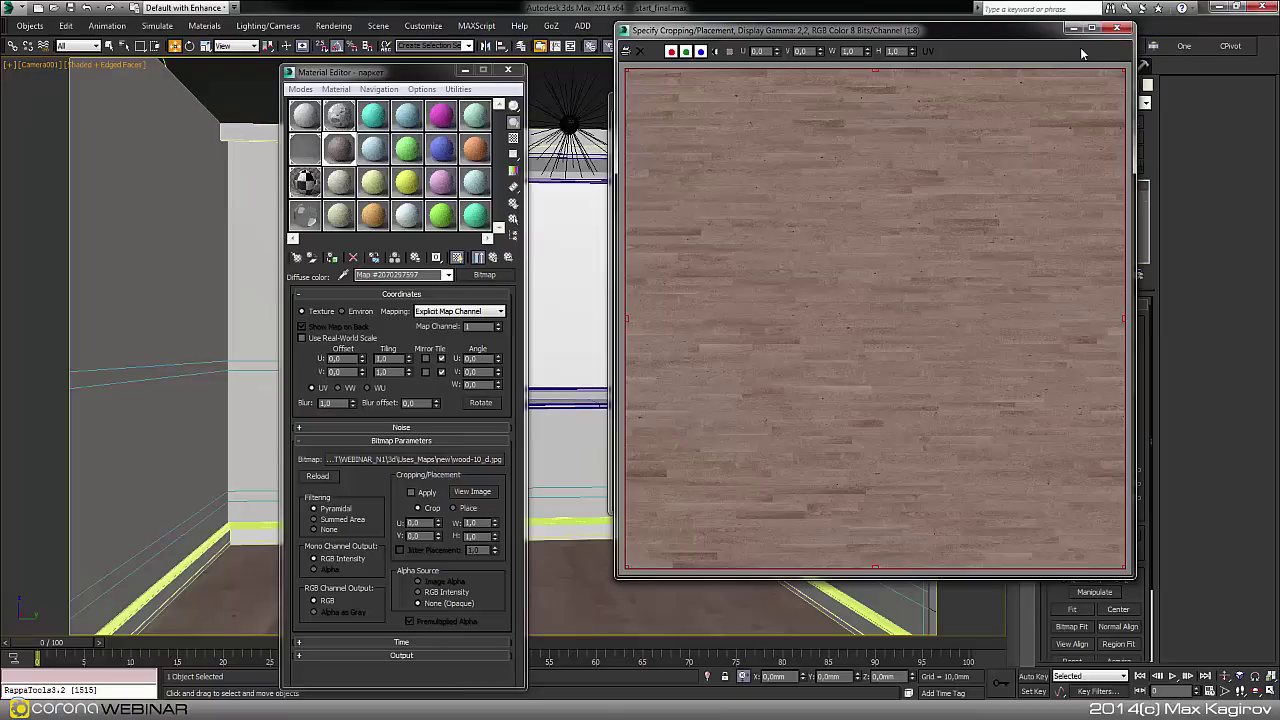
pyautogui.click(1117, 28)
pyautogui.click(493, 257)
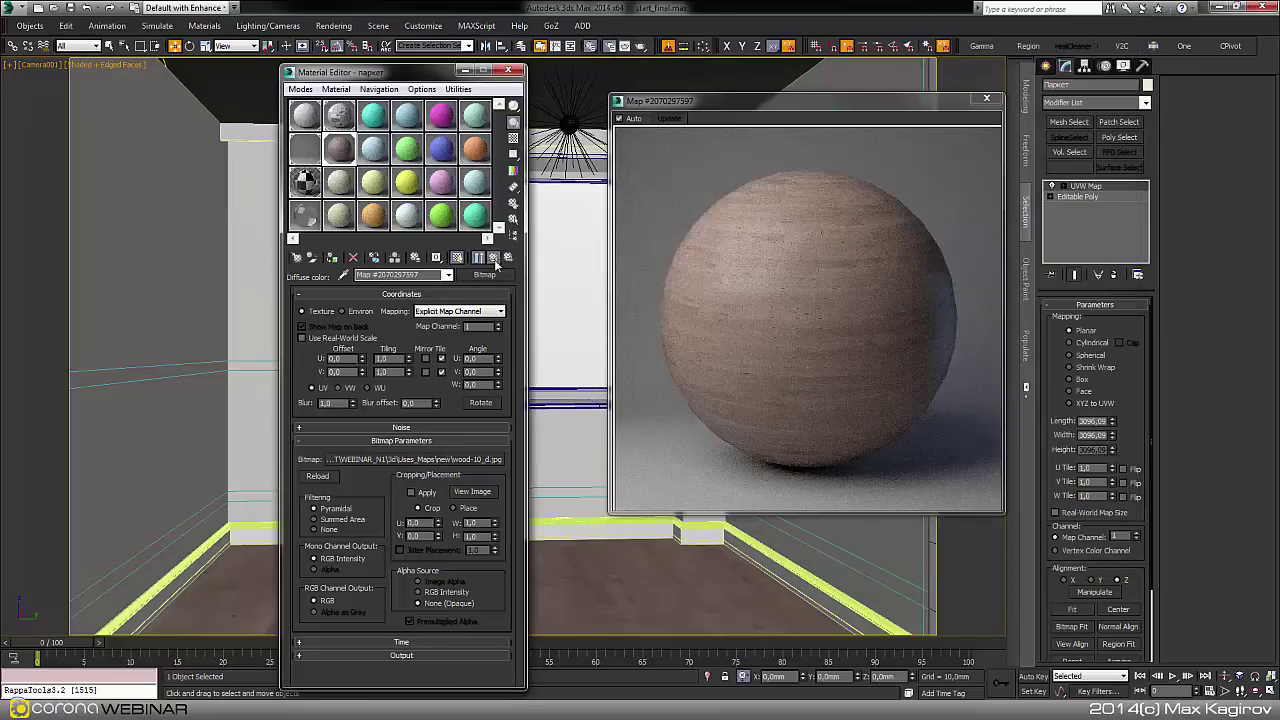
pyautogui.click(494, 258)
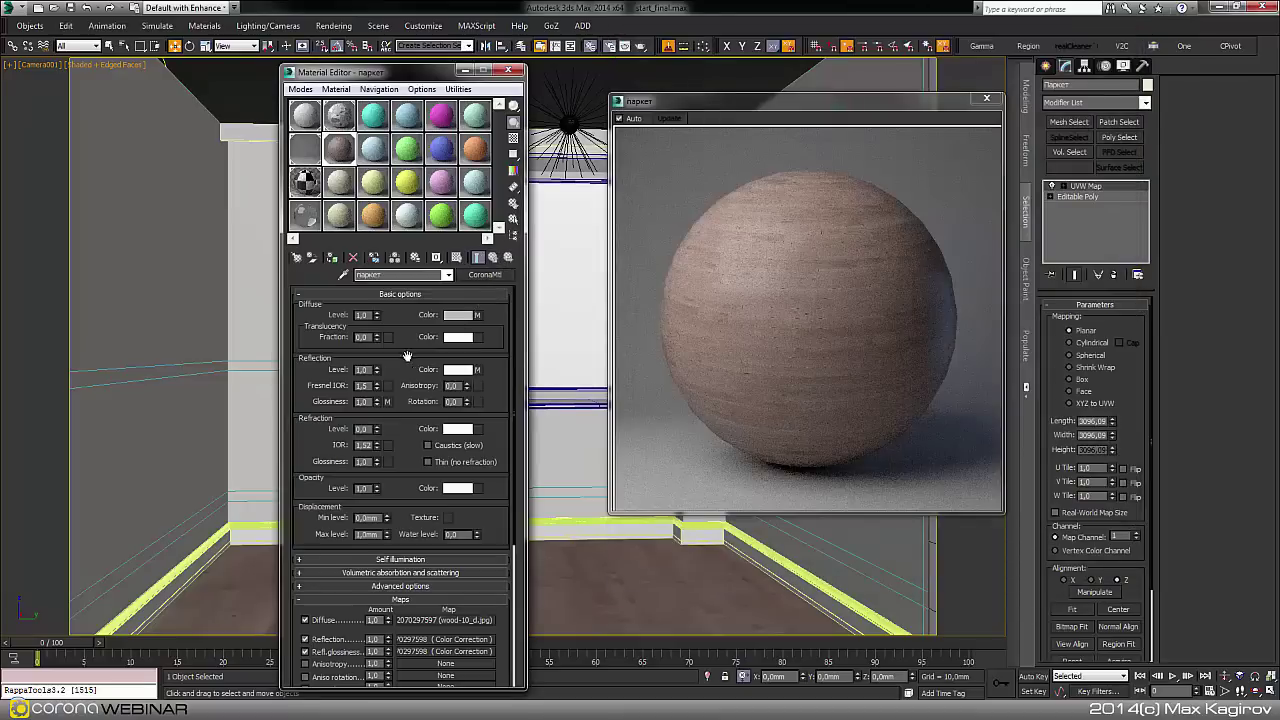
# Set the parquet material's diffuse level to 0.6 and reopen its enlarged preview.
pyautogui.doubleClick(366, 315)
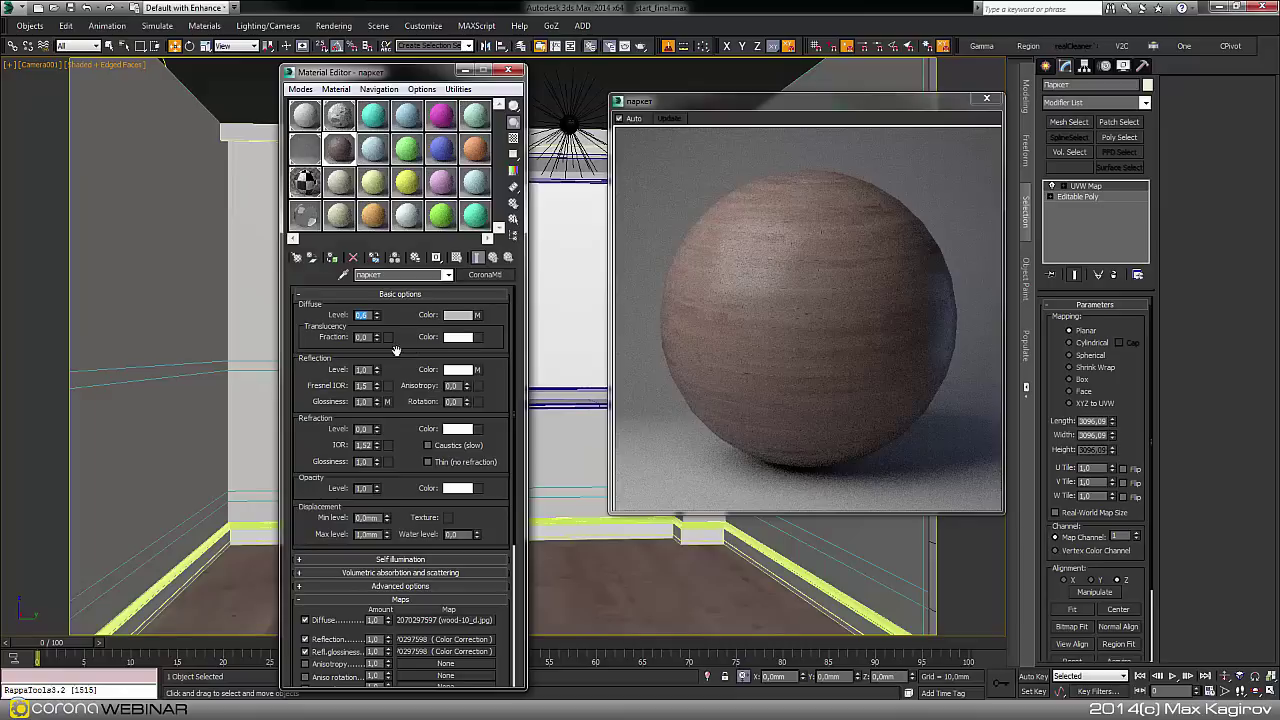
pyautogui.moveTo(875, 101); pyautogui.dragTo(883, 72)
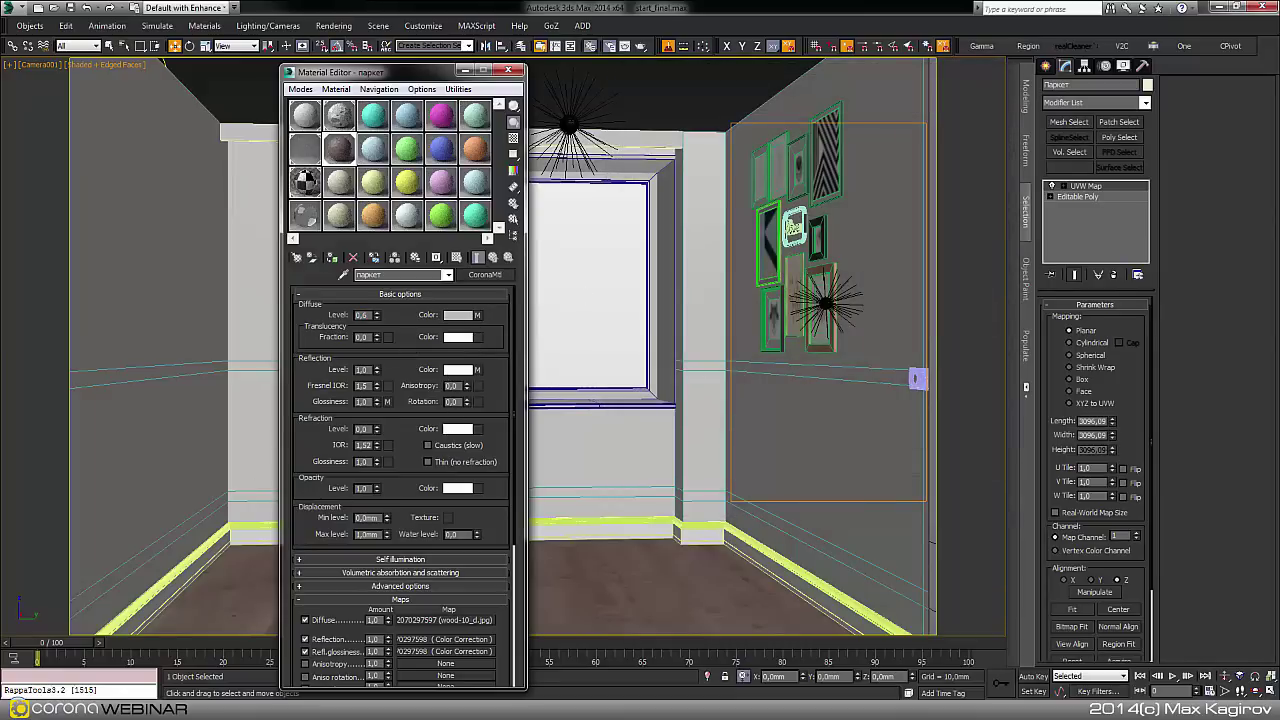
pyautogui.doubleClick(348, 155)
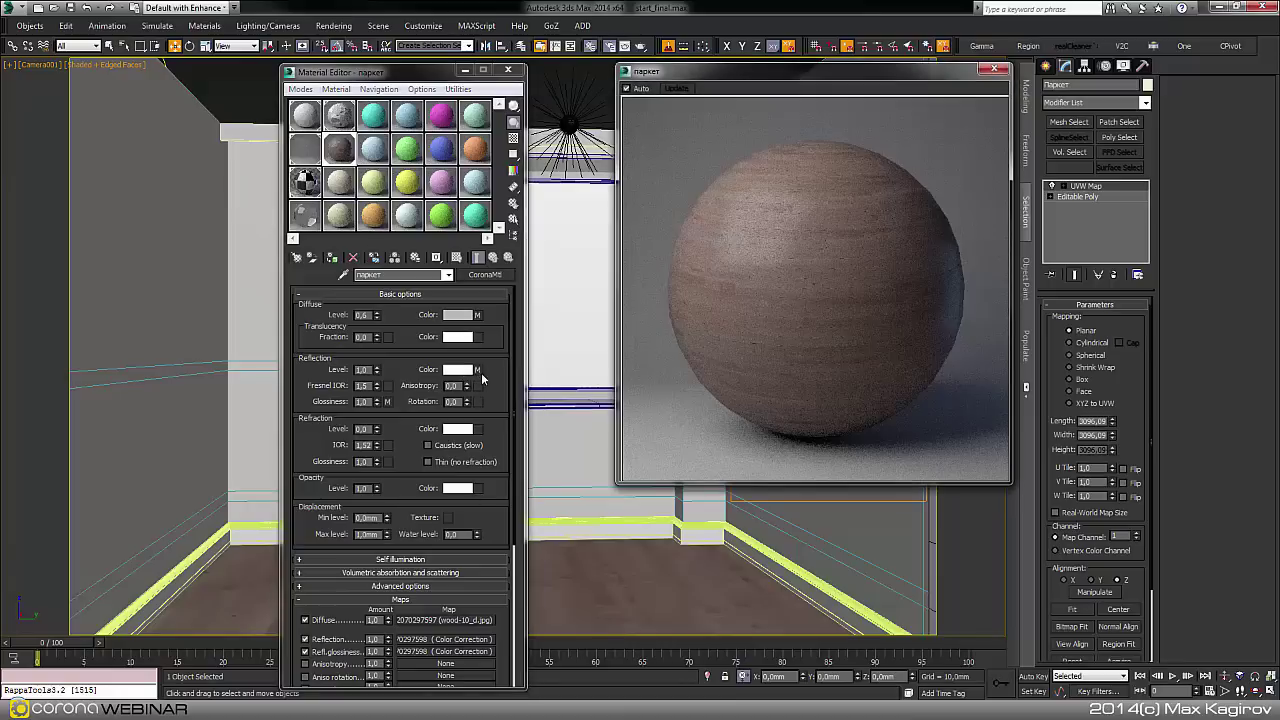
# Raise the brightness of the parquet's reflection Color Correction map to 56.811 and switch the sample to the end result.
pyautogui.click(478, 370)
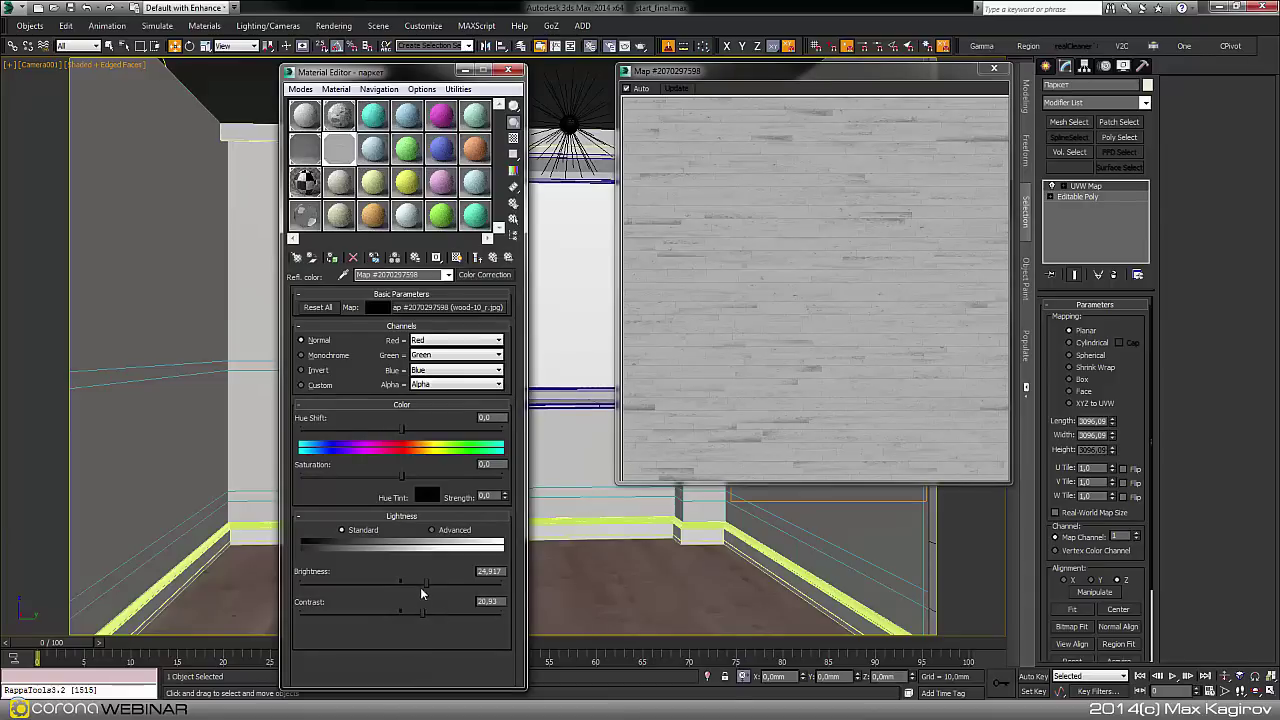
pyautogui.moveTo(426, 582); pyautogui.dragTo(457, 585)
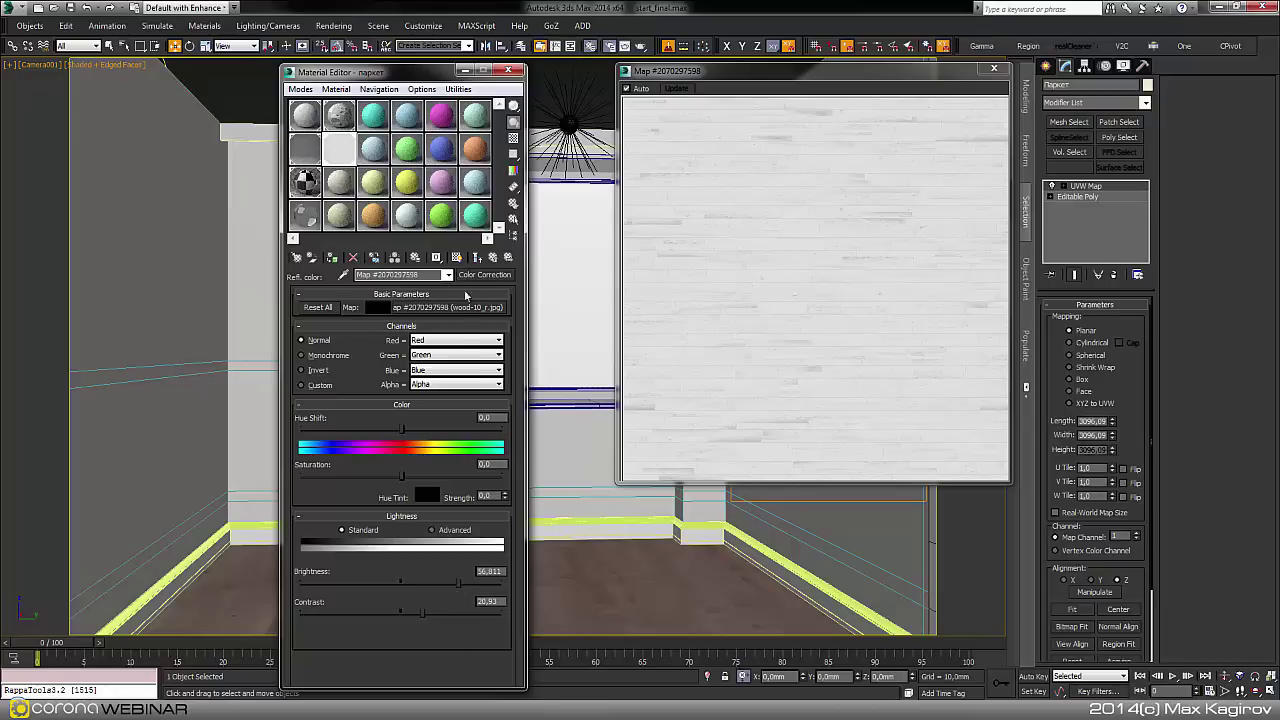
pyautogui.click(477, 257)
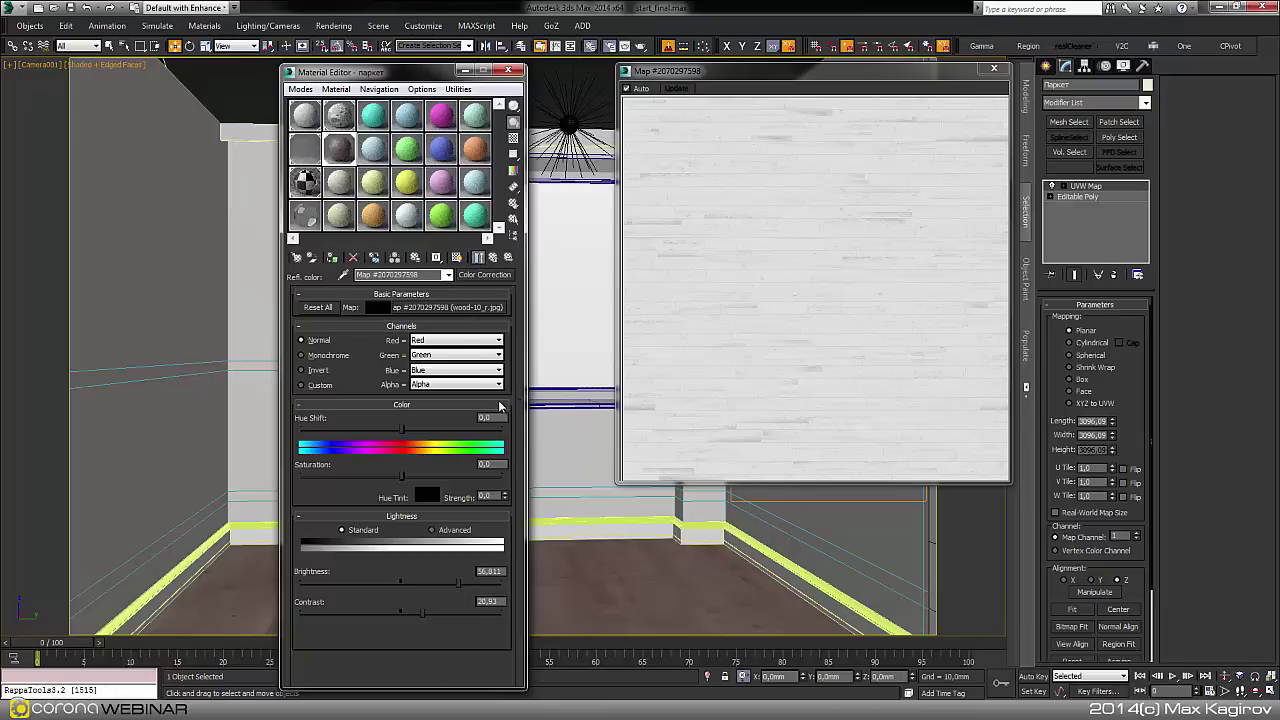
# Raise the brightness of the parquet's reflection Color Correction map to 72.093 and return to the material.
pyautogui.moveTo(458, 583); pyautogui.dragTo(473, 585)
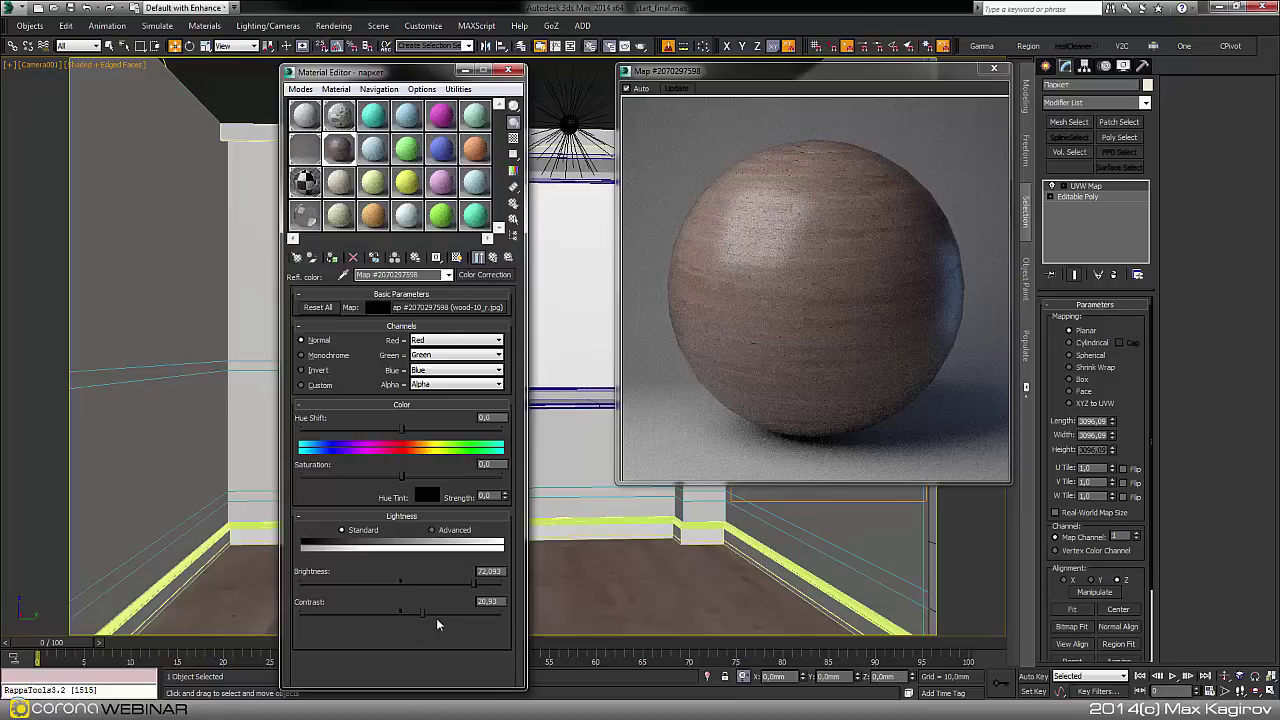
pyautogui.click(493, 257)
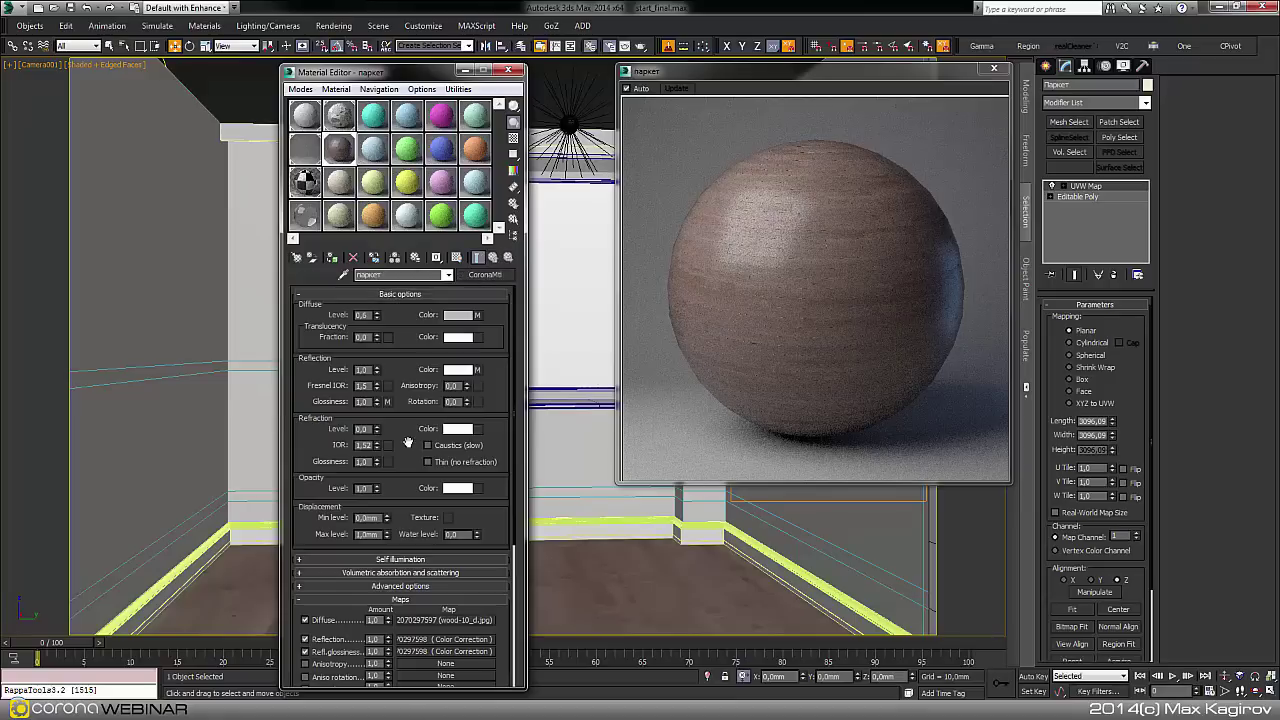
# View the wood-10_r.jpg bitmap inside the parquet's reflection glossiness Color Correction map and return to the material.
pyautogui.click(386, 401)
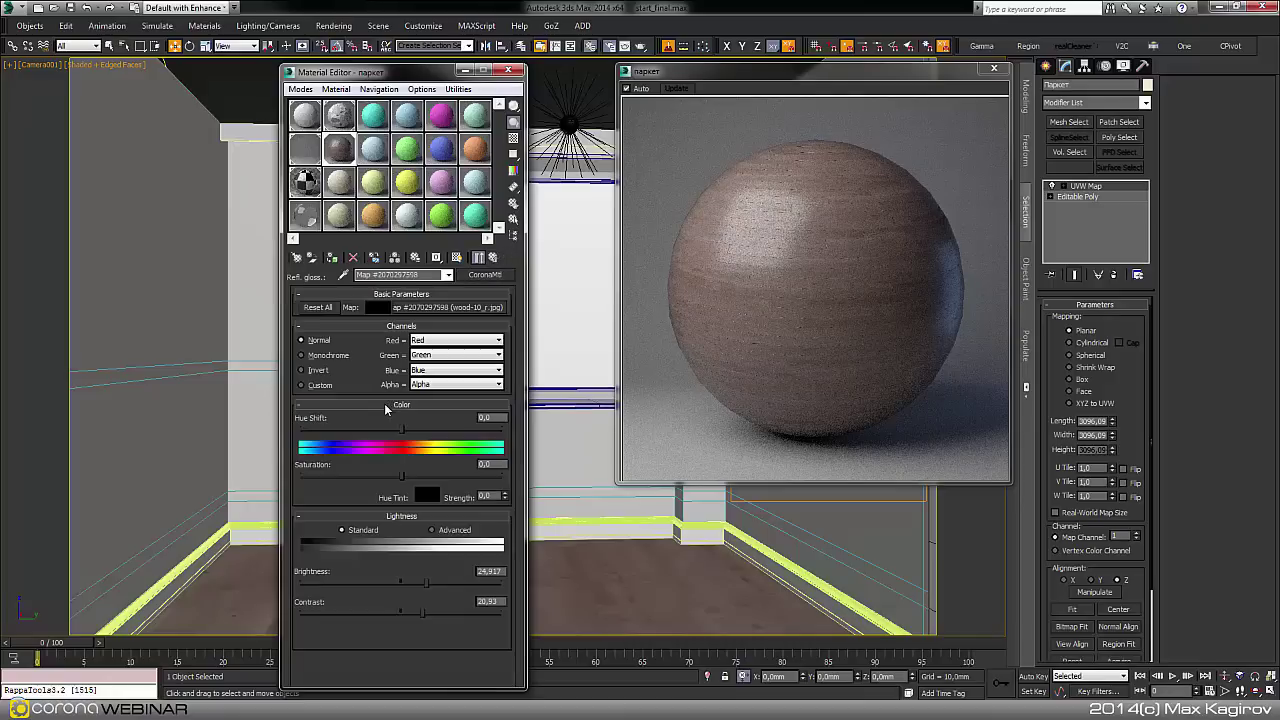
pyautogui.click(450, 317)
pyautogui.click(474, 491)
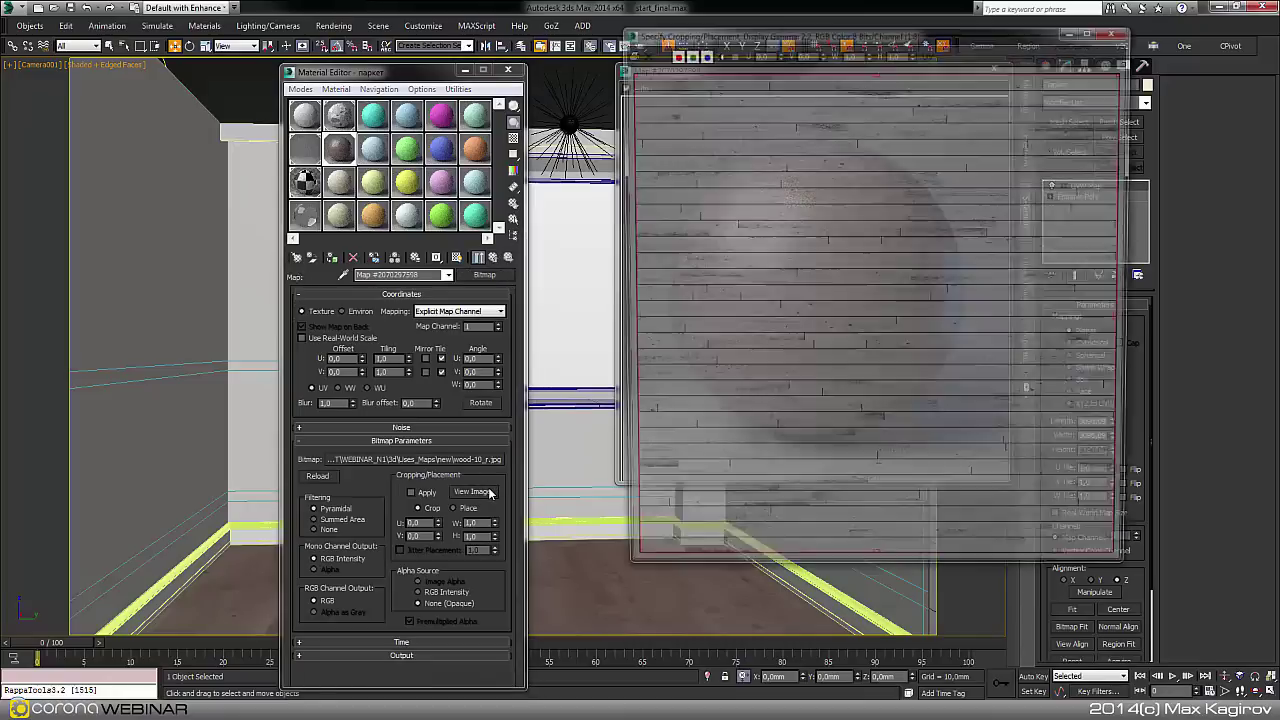
pyautogui.click(1120, 29)
pyautogui.click(493, 257)
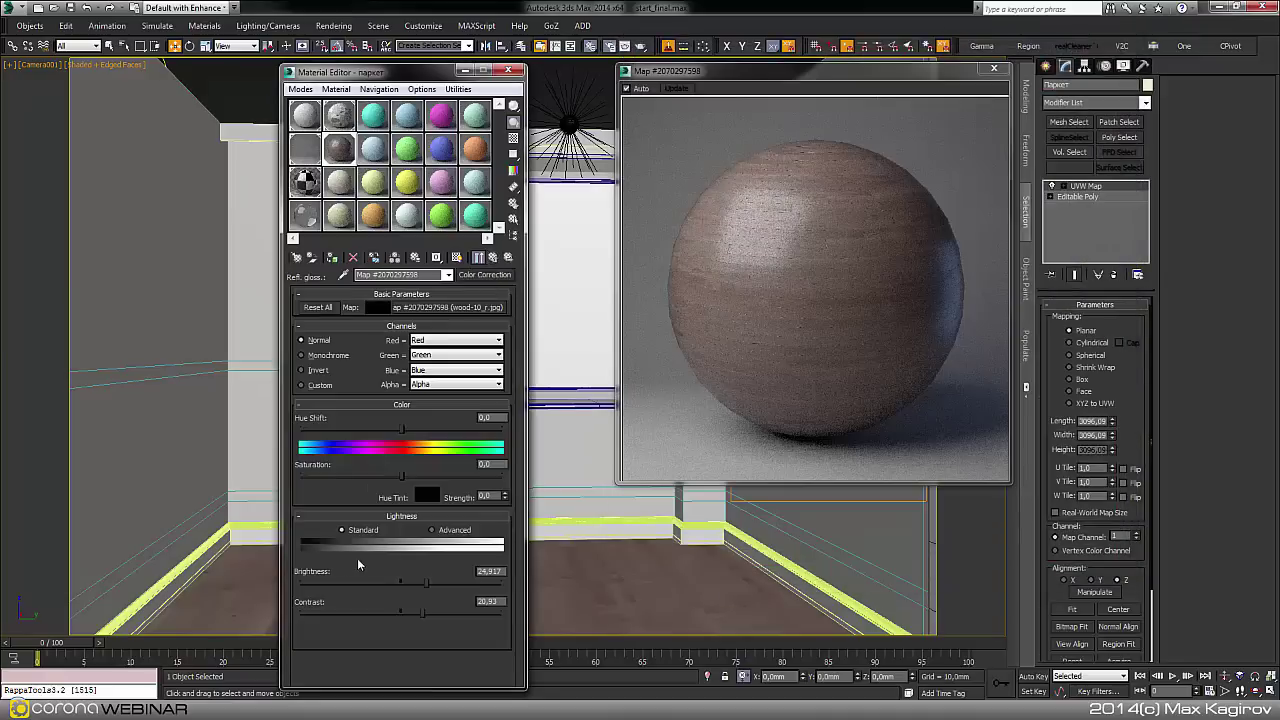
pyautogui.click(494, 257)
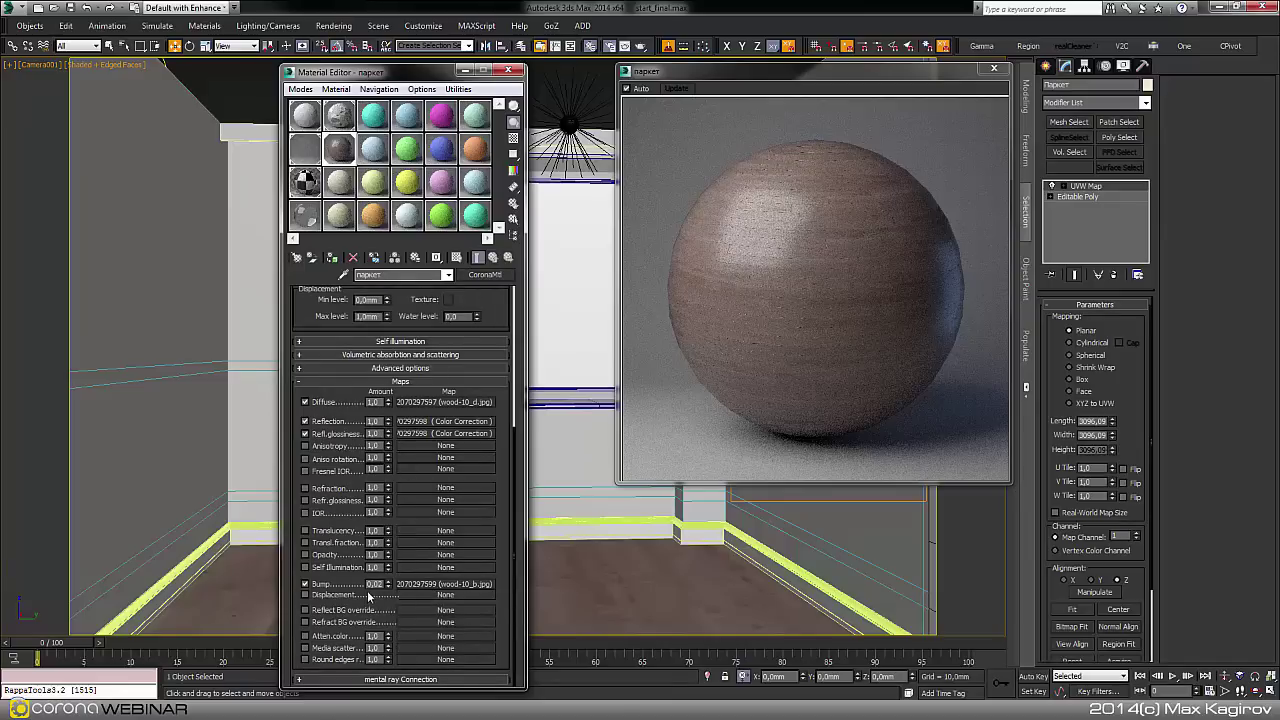
# Check the bitmap settings of the parquet's wood-10_b.jpg bump map and close the enlarged material preview.
pyautogui.click(432, 584)
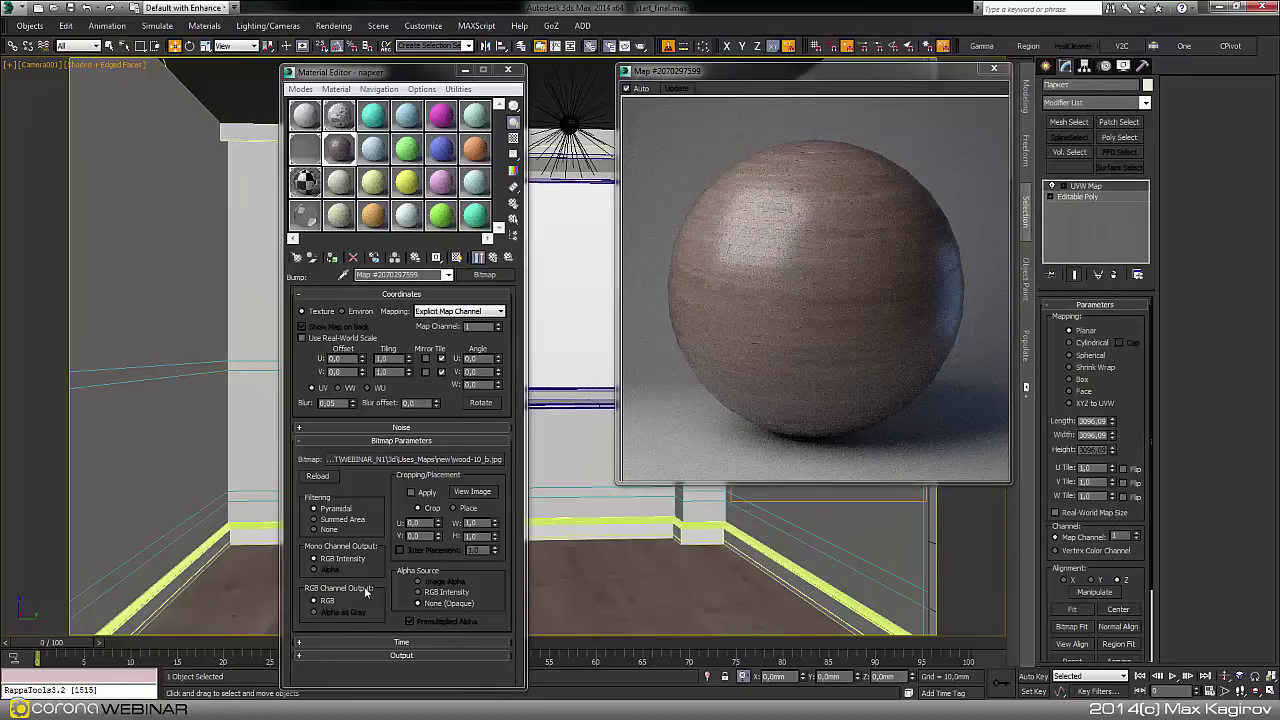
pyautogui.click(493, 257)
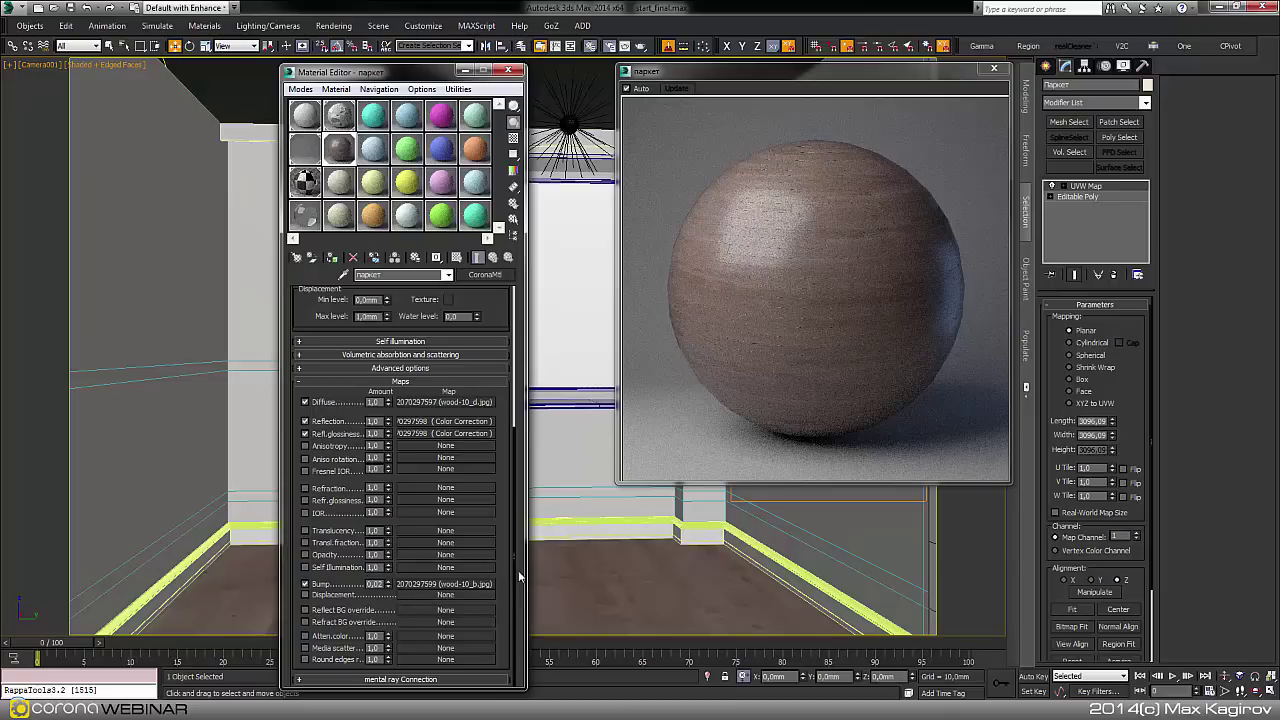
pyautogui.moveTo(499, 583); pyautogui.dragTo(501, 607)
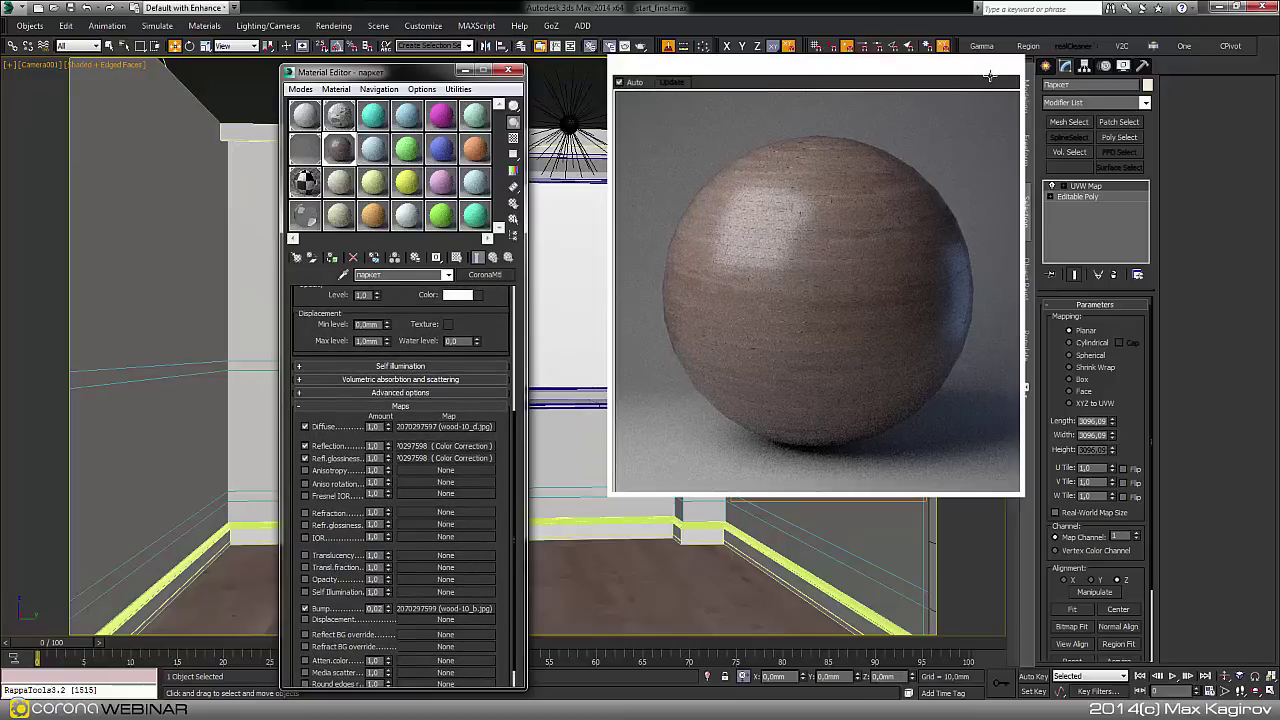
pyautogui.click(993, 68)
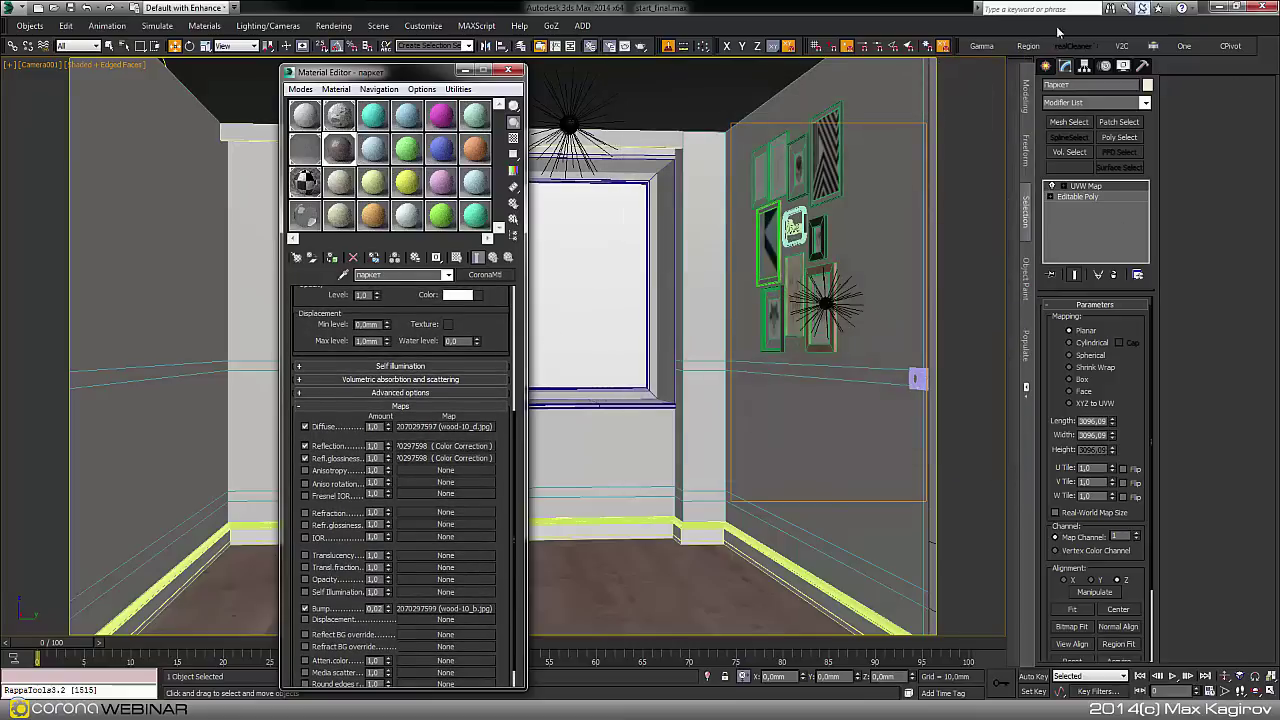
# Render only the lower floor region of the camera view, examine the parquet up close and close the frame buffer.
pyautogui.click(1028, 46)
pyautogui.click(508, 70)
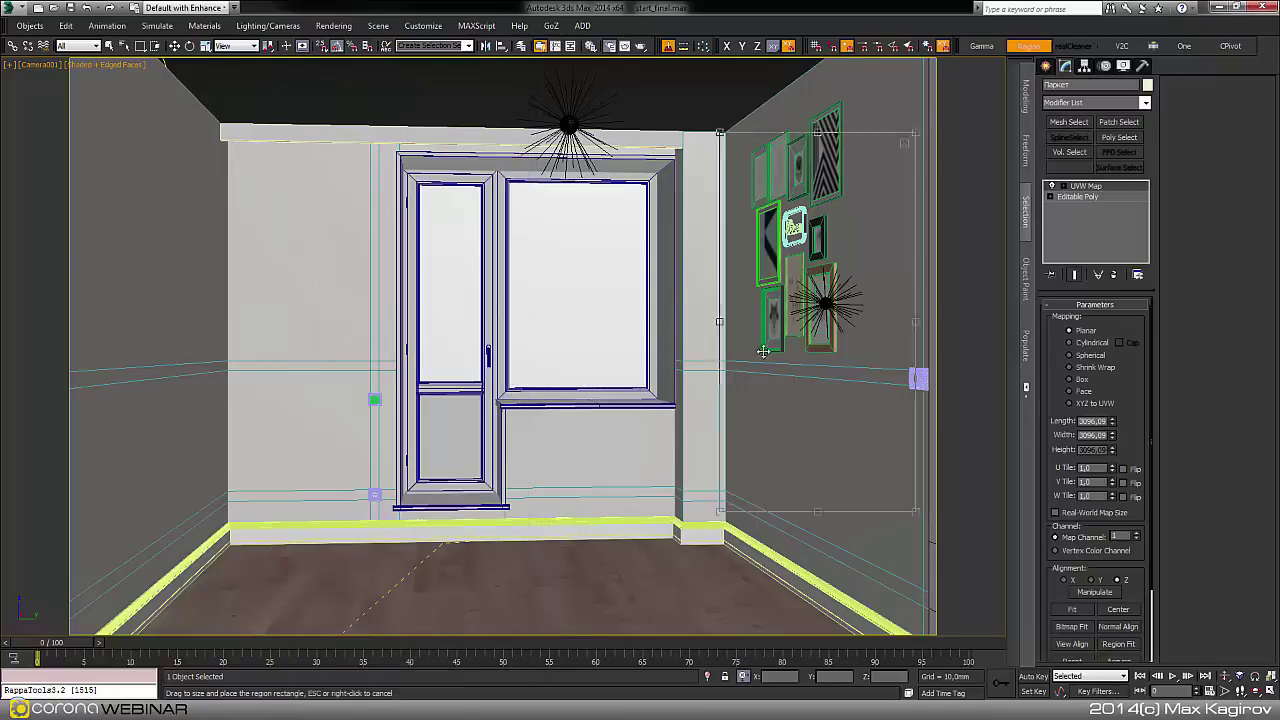
pyautogui.moveTo(264, 255); pyautogui.dragTo(925, 493)
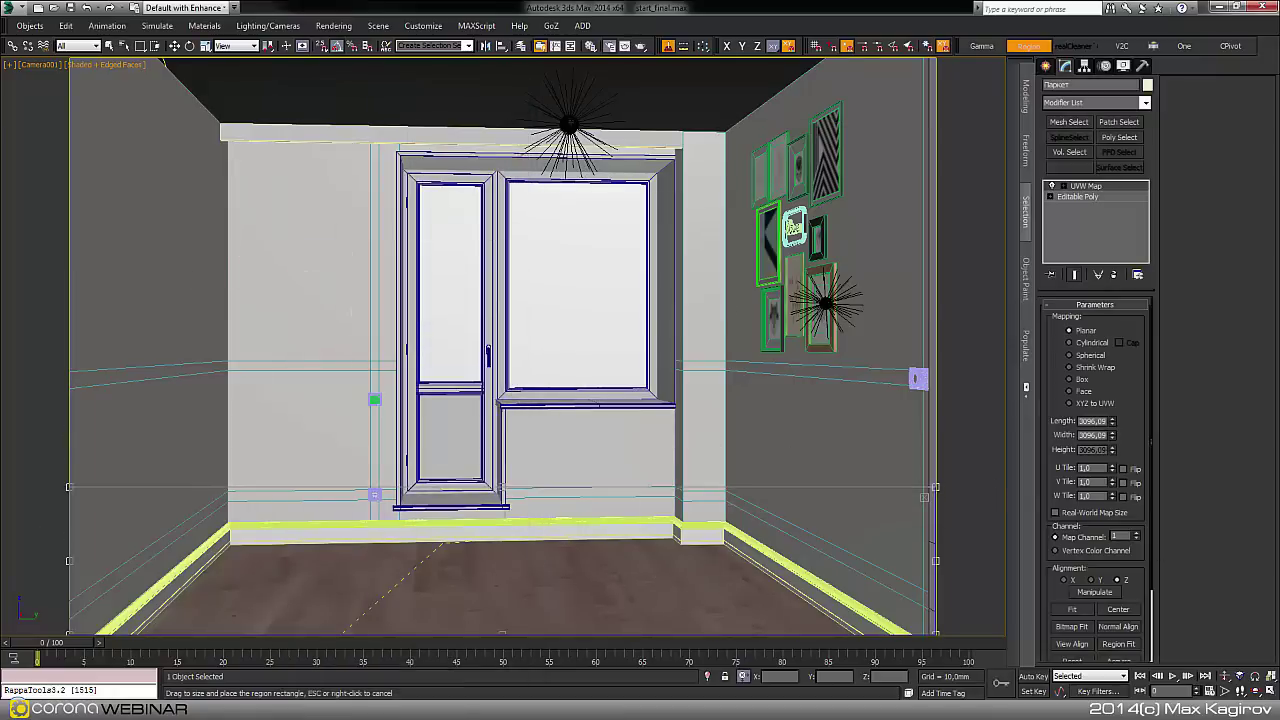
pyautogui.hotkey('shift', 'q')
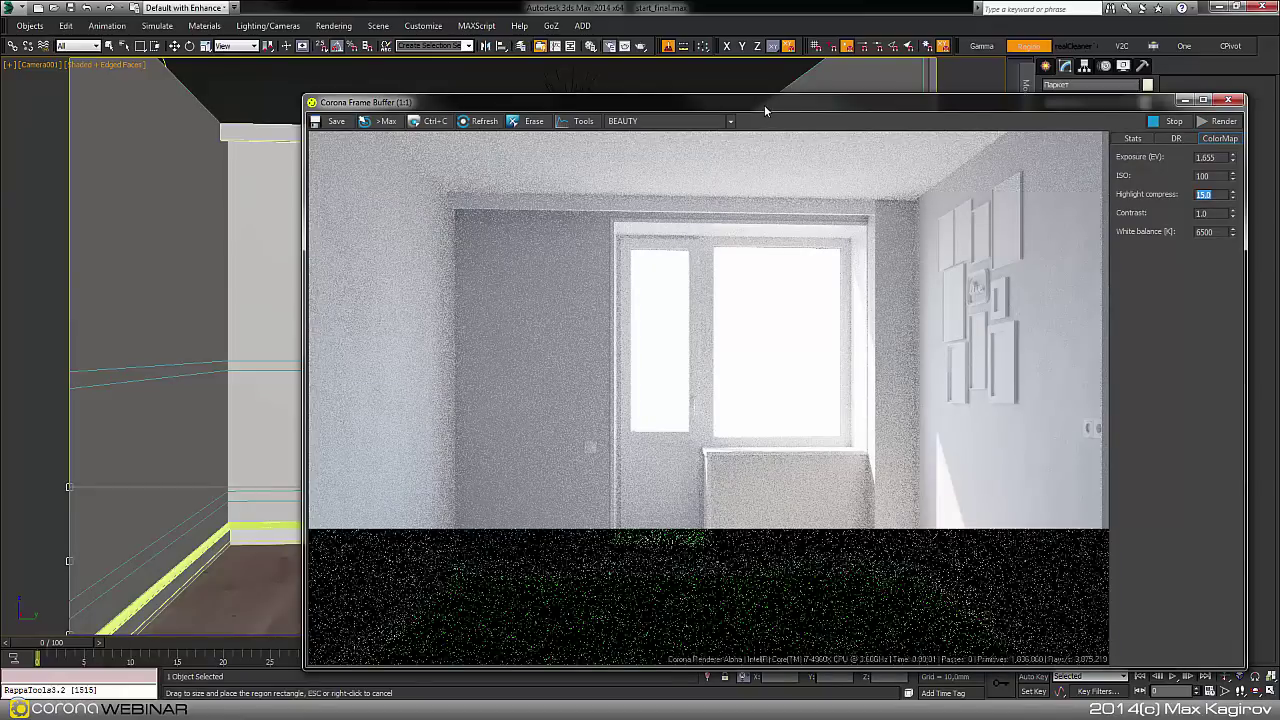
pyautogui.moveTo(764, 103); pyautogui.dragTo(722, 76)
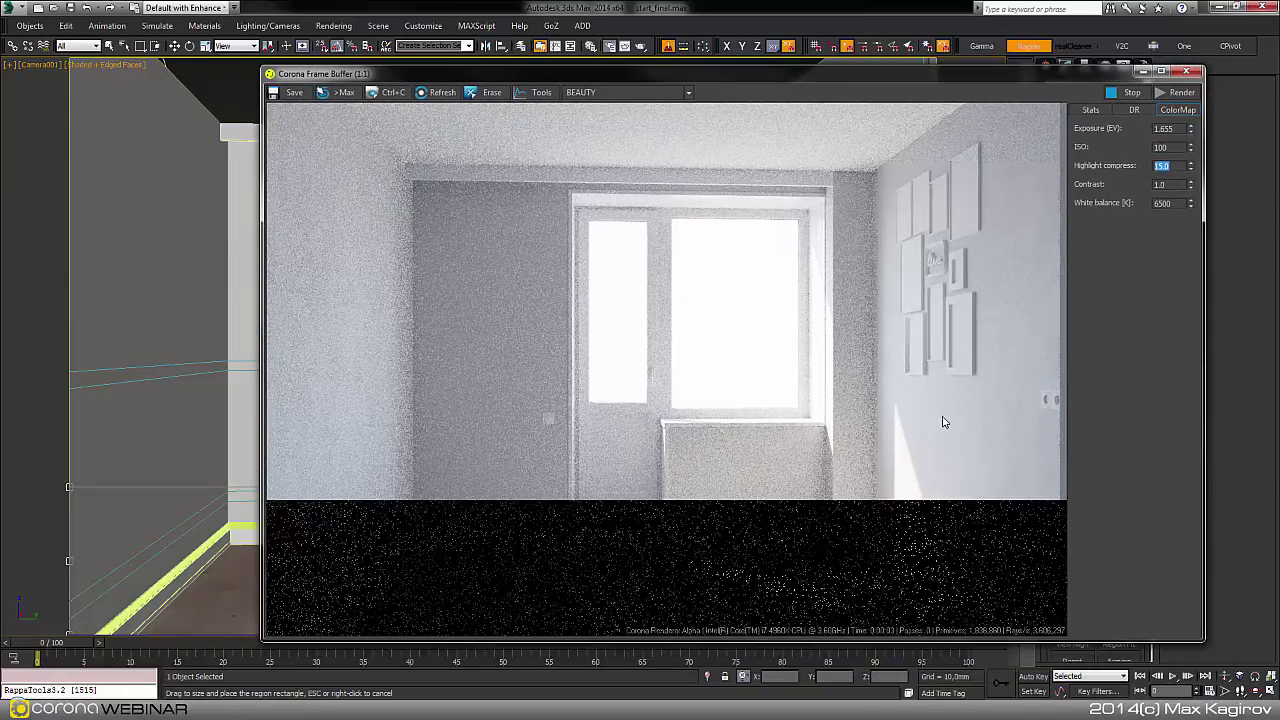
pyautogui.scroll(1, 942, 421)
pyautogui.moveTo(843, 309); pyautogui.dragTo(993, 319, button='middle')
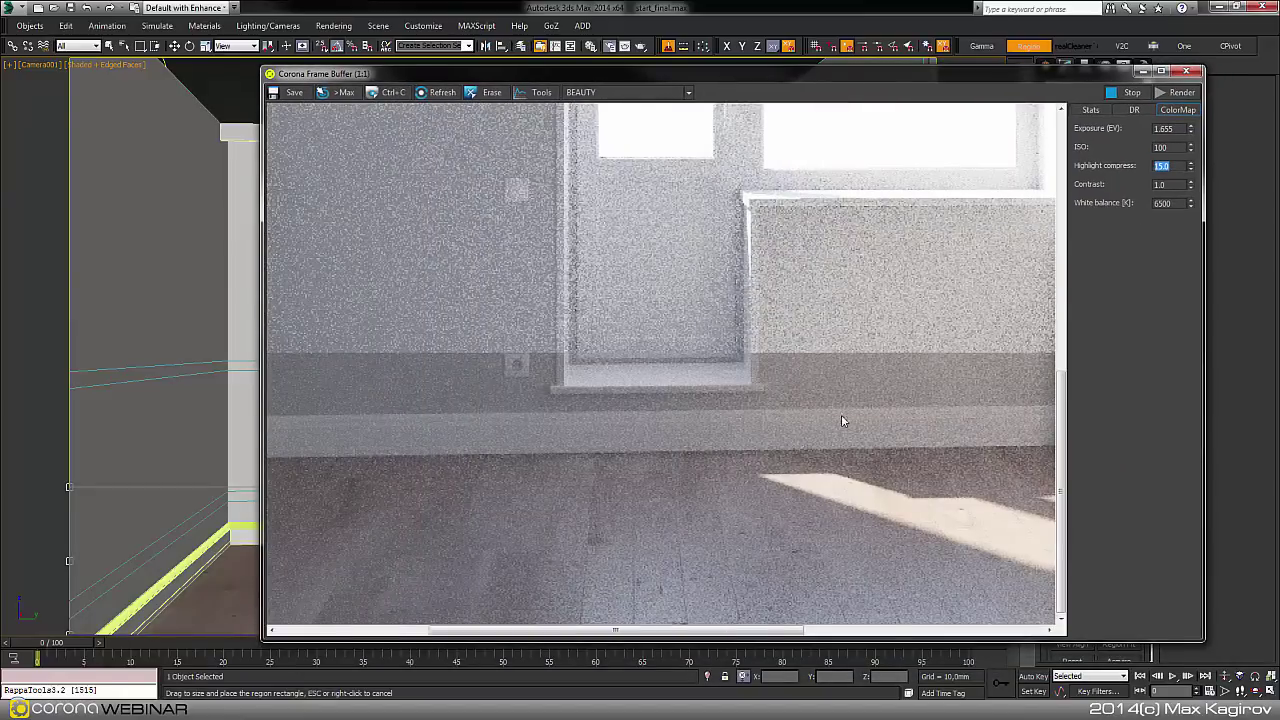
pyautogui.scroll(-1, 841, 421)
pyautogui.click(1185, 71)
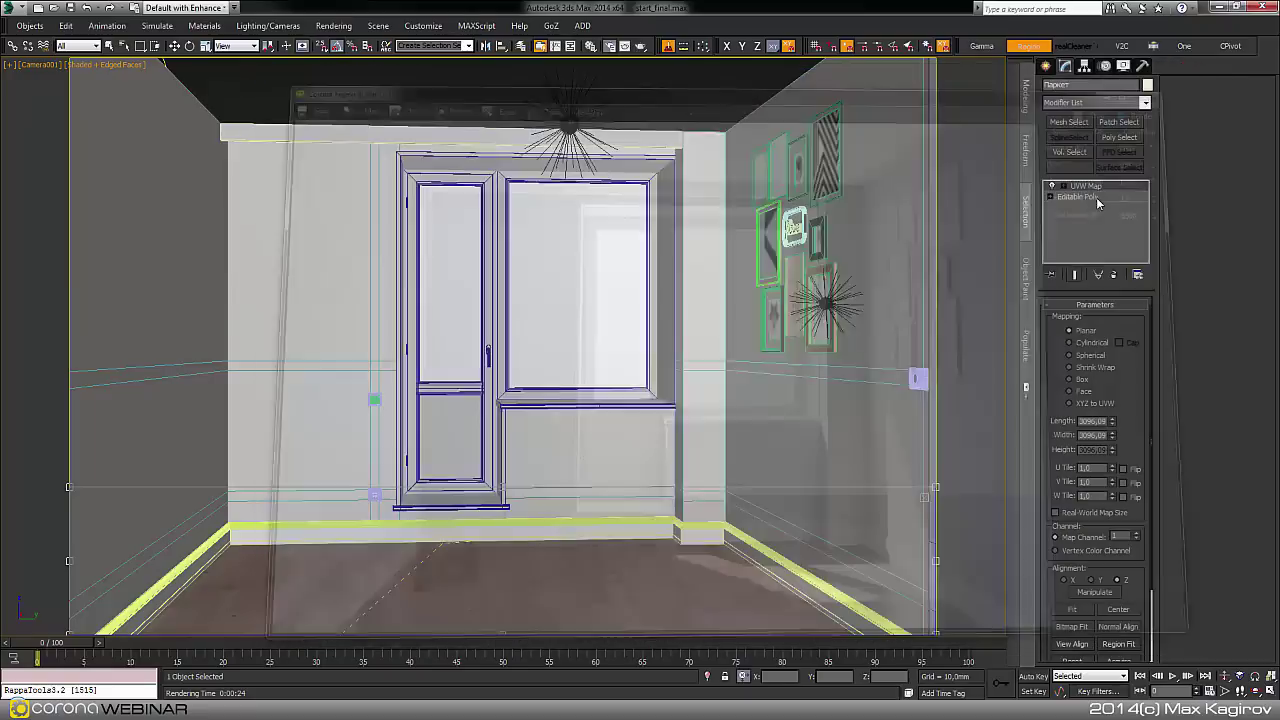
# Switch the camera viewport to Perspective and frame the parquet floor by the balcony door in the interactive render.
pyautogui.press('w')
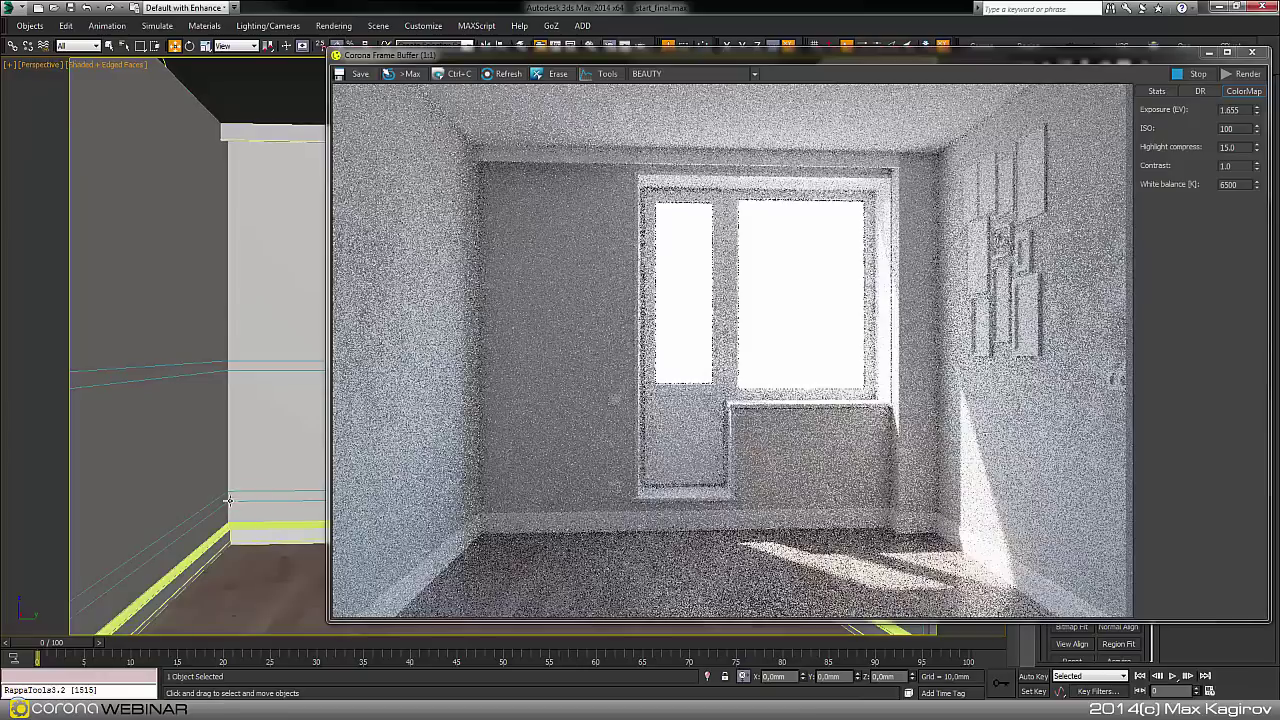
pyautogui.press('p')
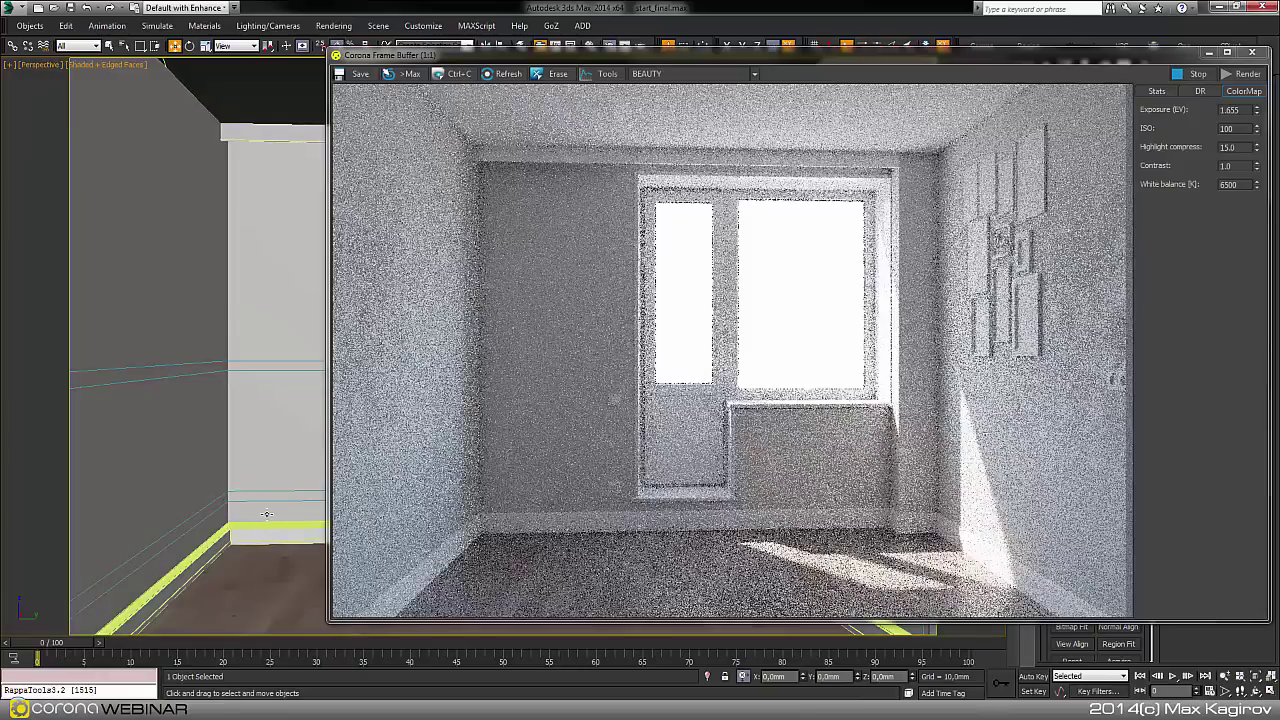
pyautogui.moveTo(261, 503); pyautogui.dragTo(243, 429, button='middle')
pyautogui.scroll(3, 277, 424)
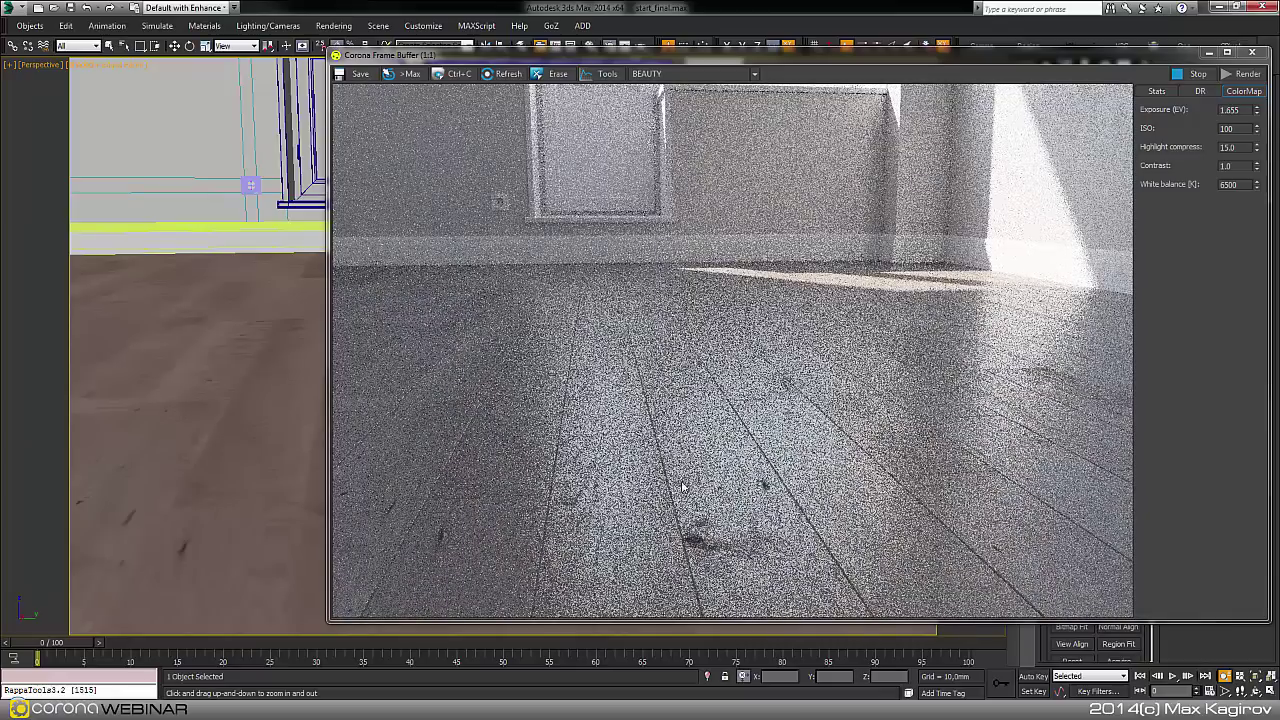
pyautogui.moveTo(171, 442); pyautogui.dragTo(140, 516, button='middle')
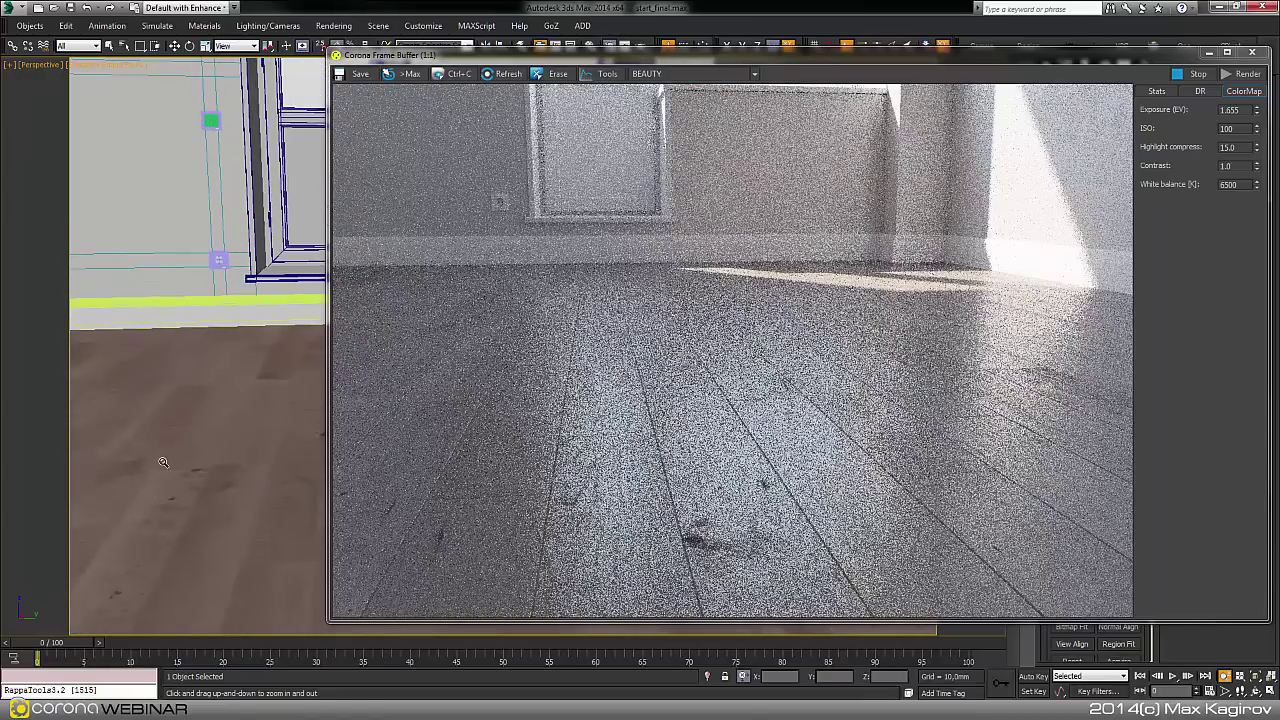
pyautogui.moveTo(183, 463)
pyautogui.keyDown('alt'); pyautogui.mouseDown(button='middle')
pyautogui.moveTo(178, 474)
pyautogui.moveTo(183, 464)
pyautogui.mouseUp(button='middle'); pyautogui.keyUp('alt')
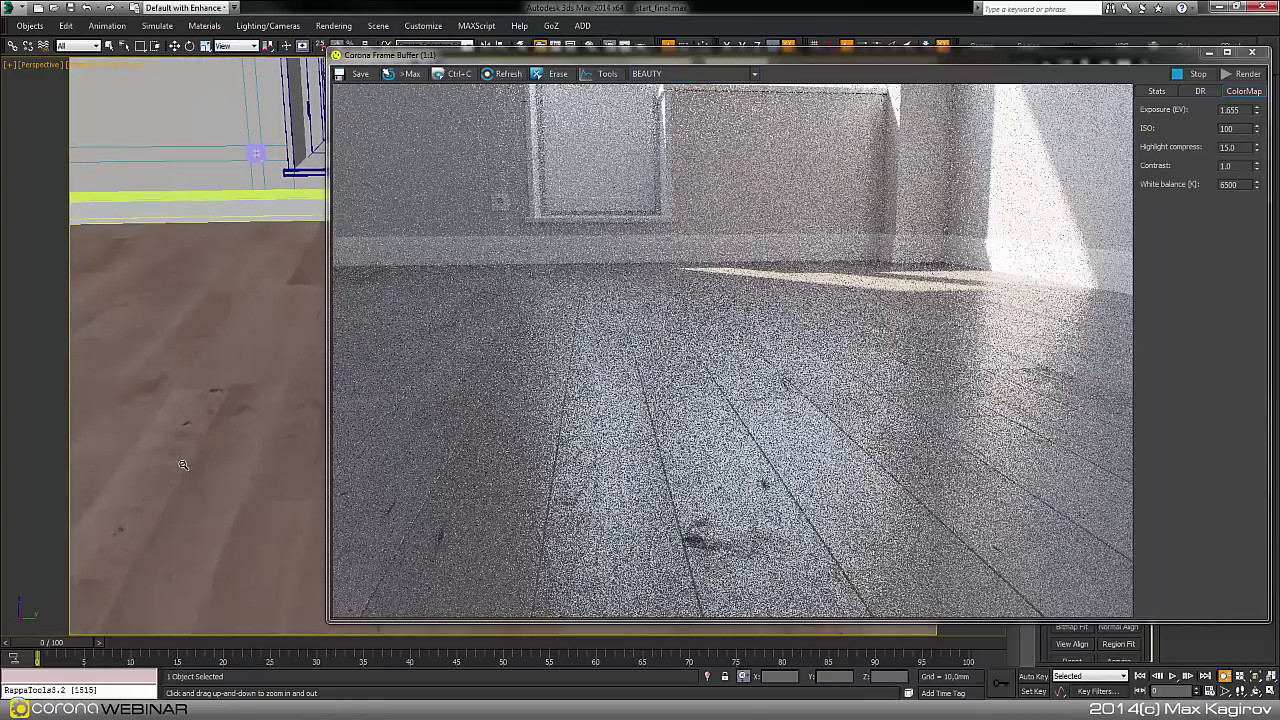
pyautogui.moveTo(183, 464); pyautogui.dragTo(214, 431)
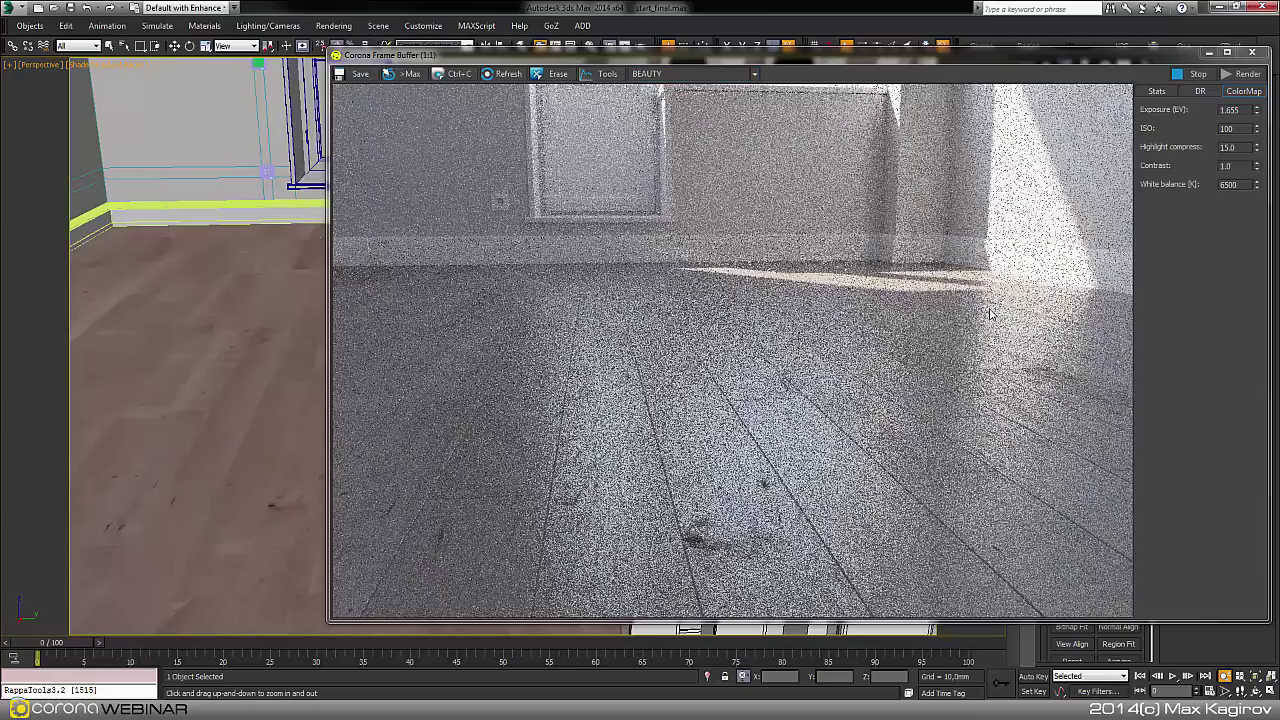
pyautogui.moveTo(786, 58); pyautogui.dragTo(584, 63)
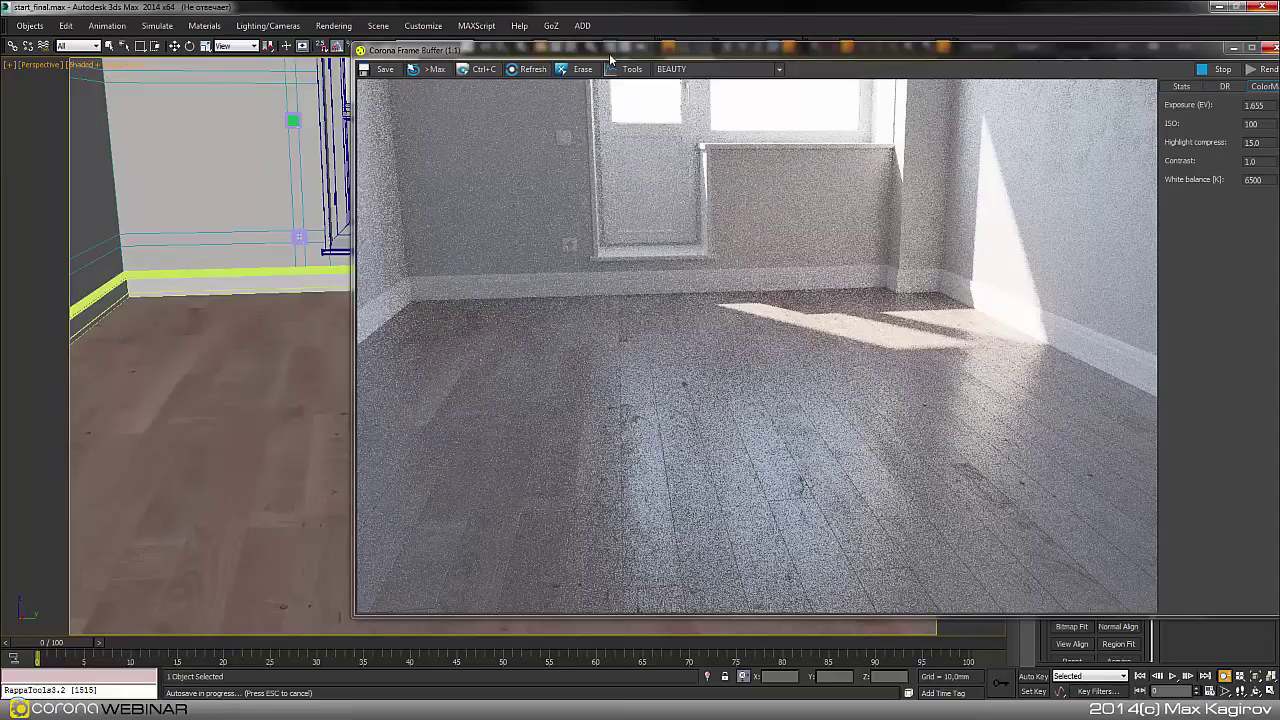
pyautogui.moveTo(609, 53); pyautogui.dragTo(304, 126)
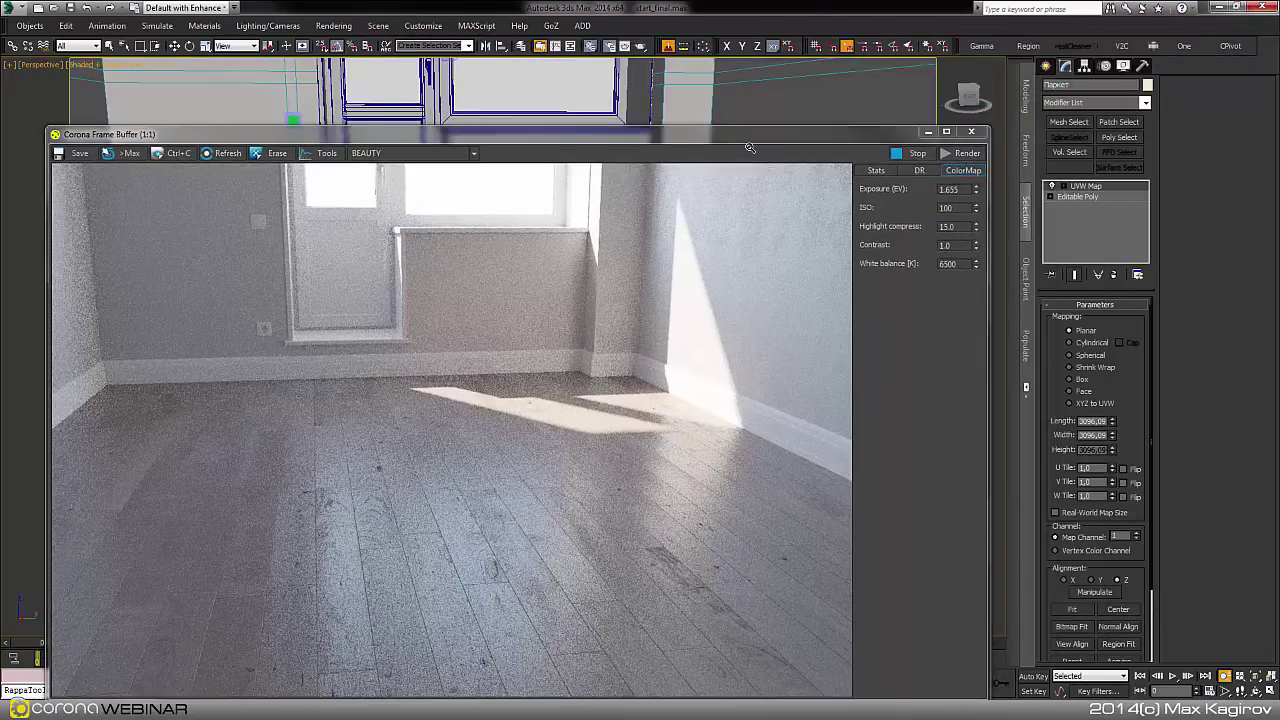
# Set the brightness of the parquet's reflection Color Correction map to 56.811 beside the interactive render.
pyautogui.press('m')
pyautogui.moveTo(374, 76); pyautogui.dragTo(980, 75)
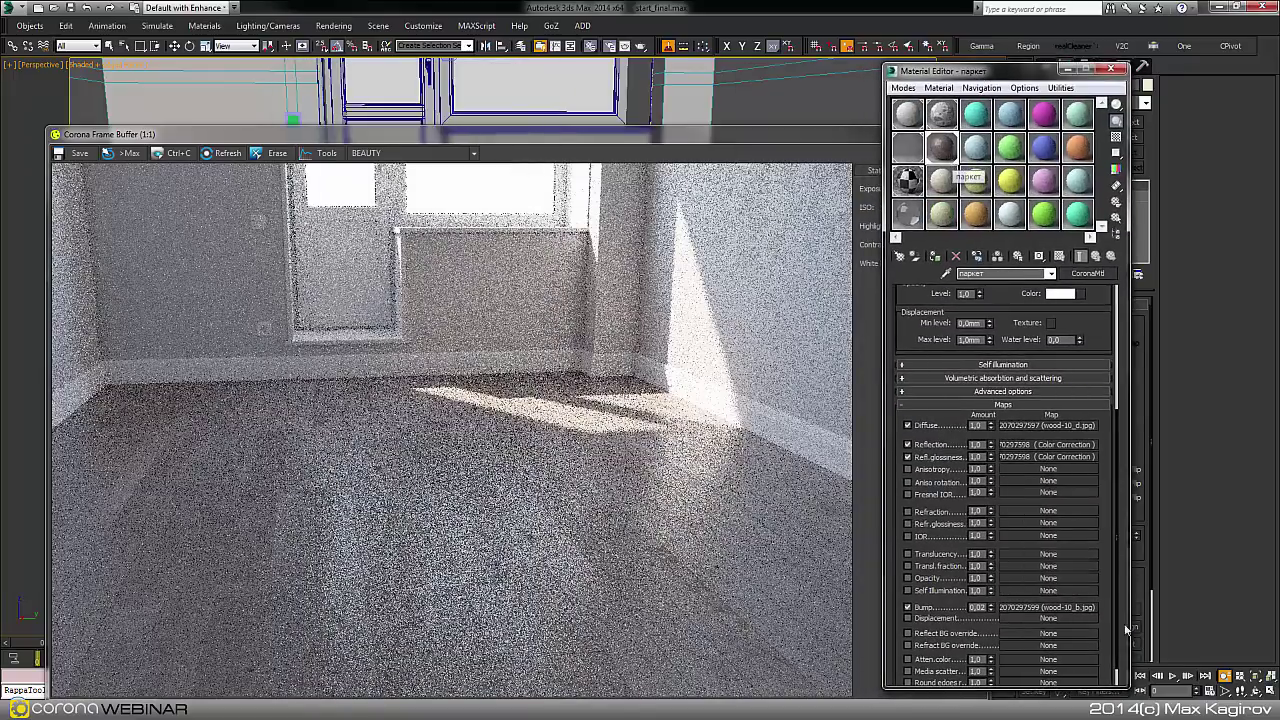
pyautogui.click(1046, 445)
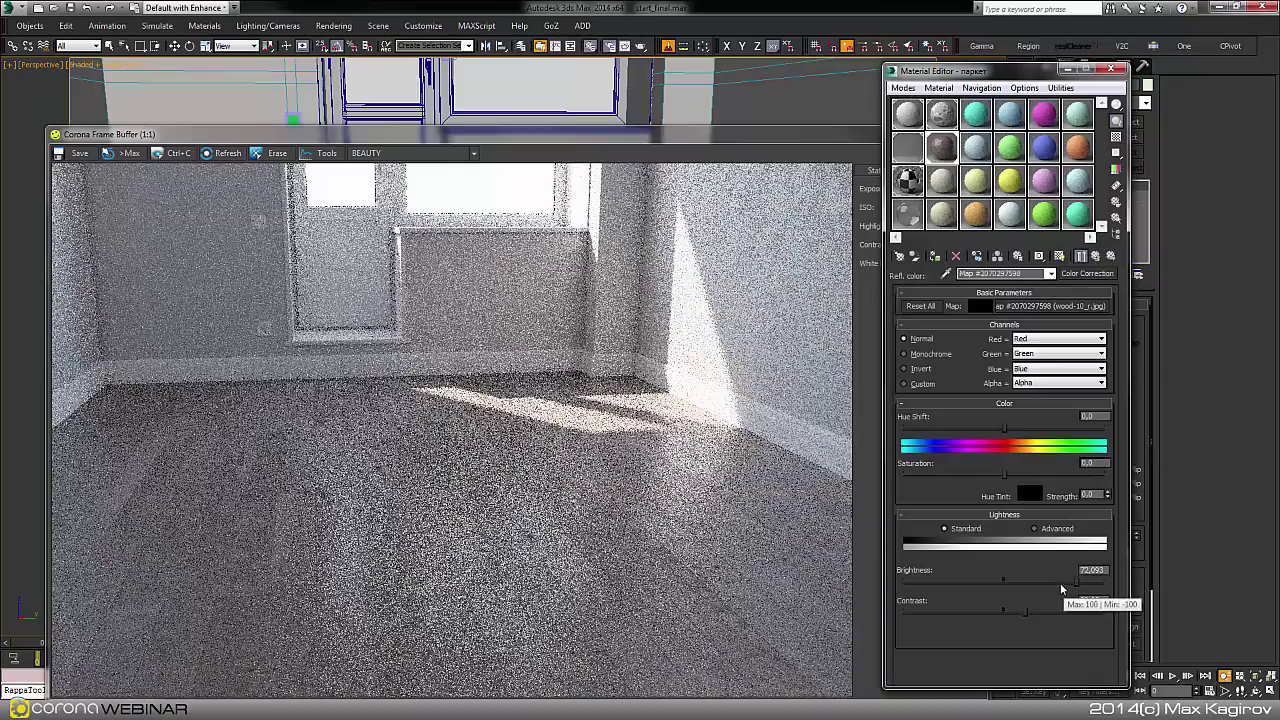
pyautogui.moveTo(1066, 592); pyautogui.dragTo(1063, 590)
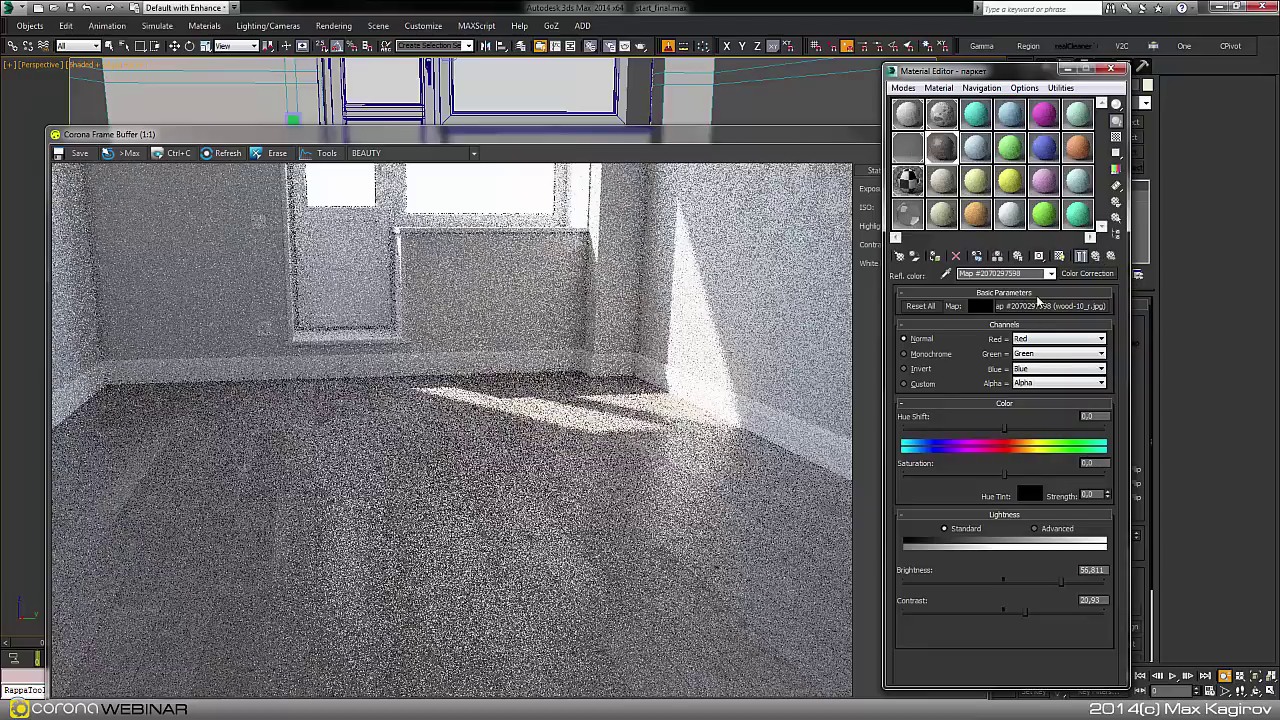
pyautogui.click(1109, 256)
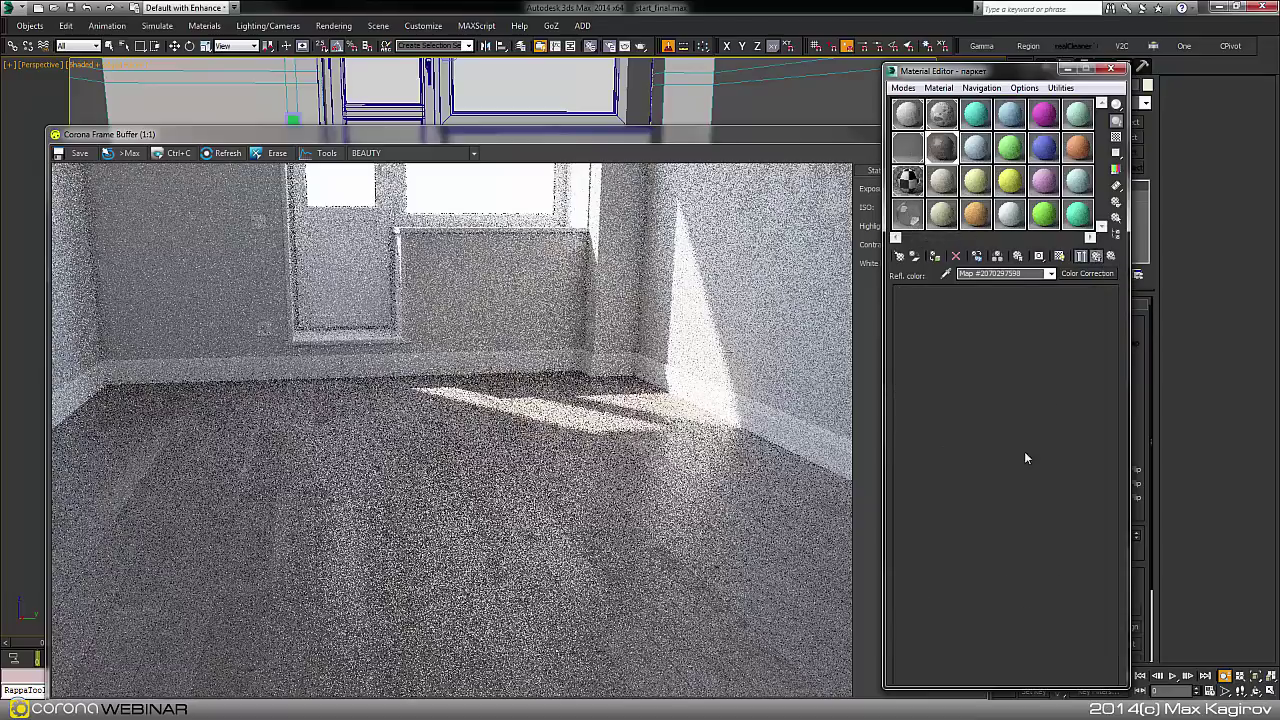
# Lower the brightness of the parquet's reflection glossiness Color Correction map to 15.279 and check its enlarged preview.
pyautogui.scroll(5, 1067, 360)
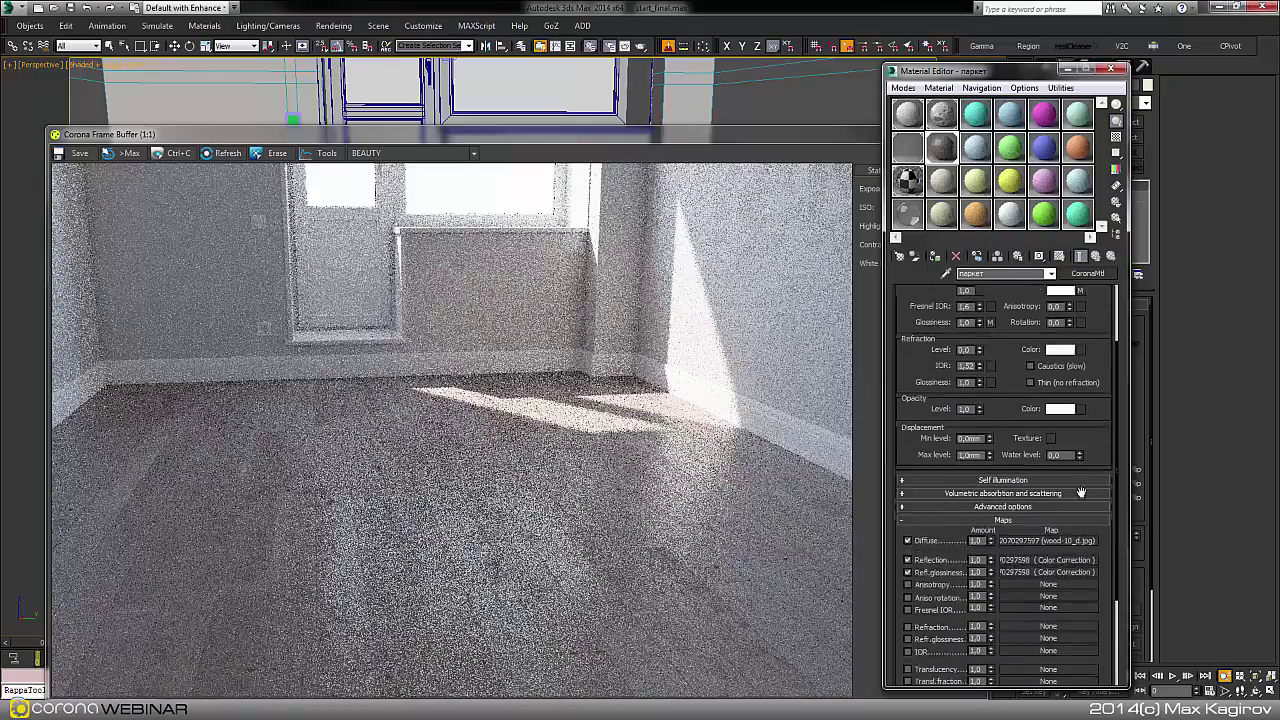
pyautogui.click(991, 377)
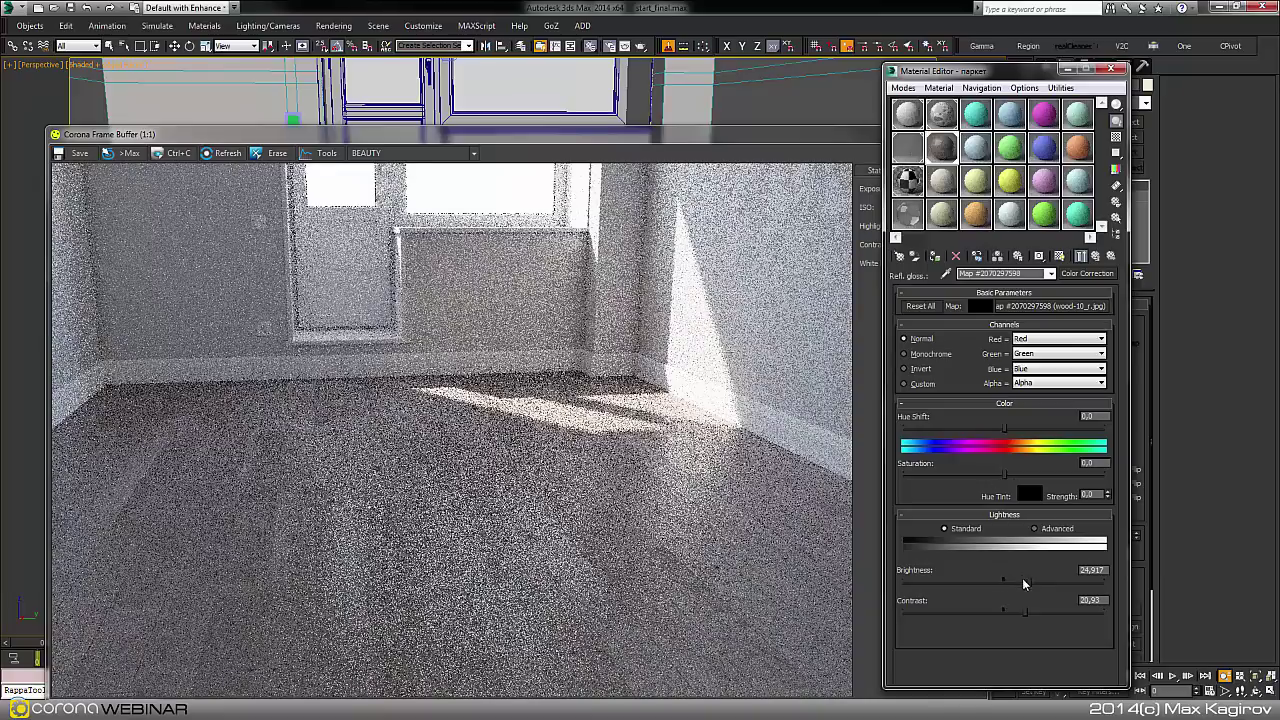
pyautogui.moveTo(1021, 590); pyautogui.dragTo(1017, 590)
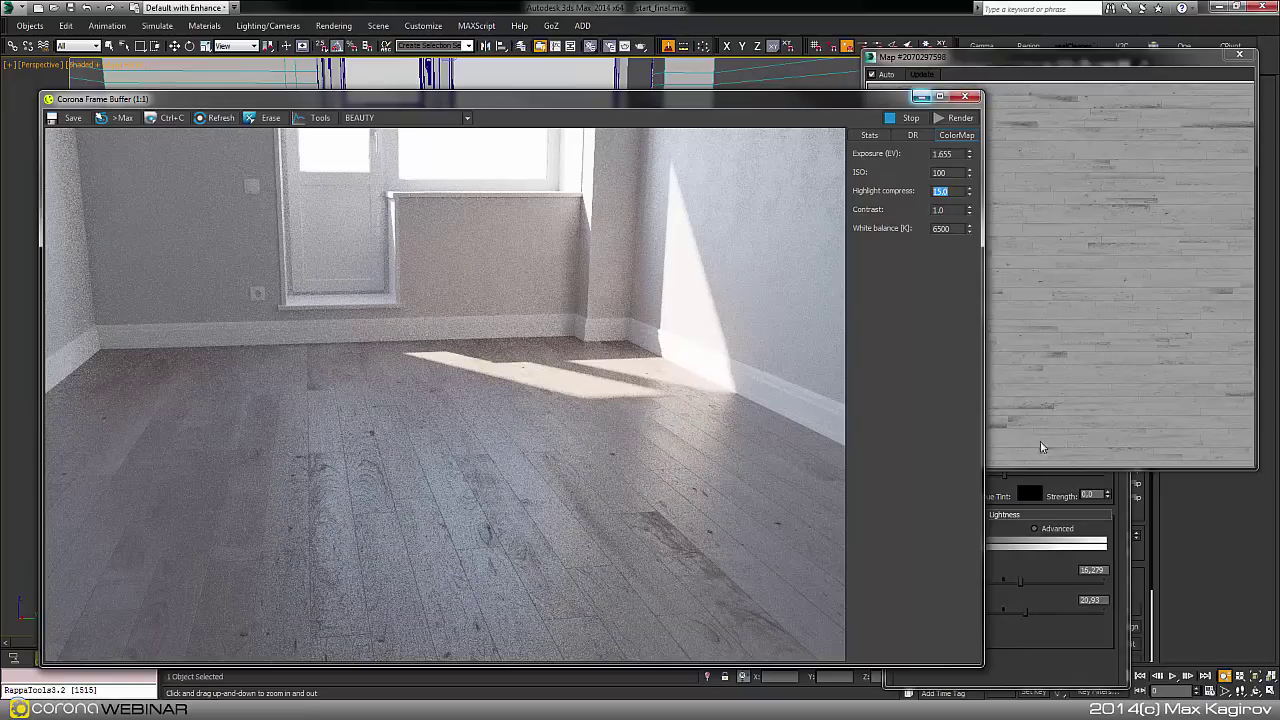
pyautogui.click(1067, 652)
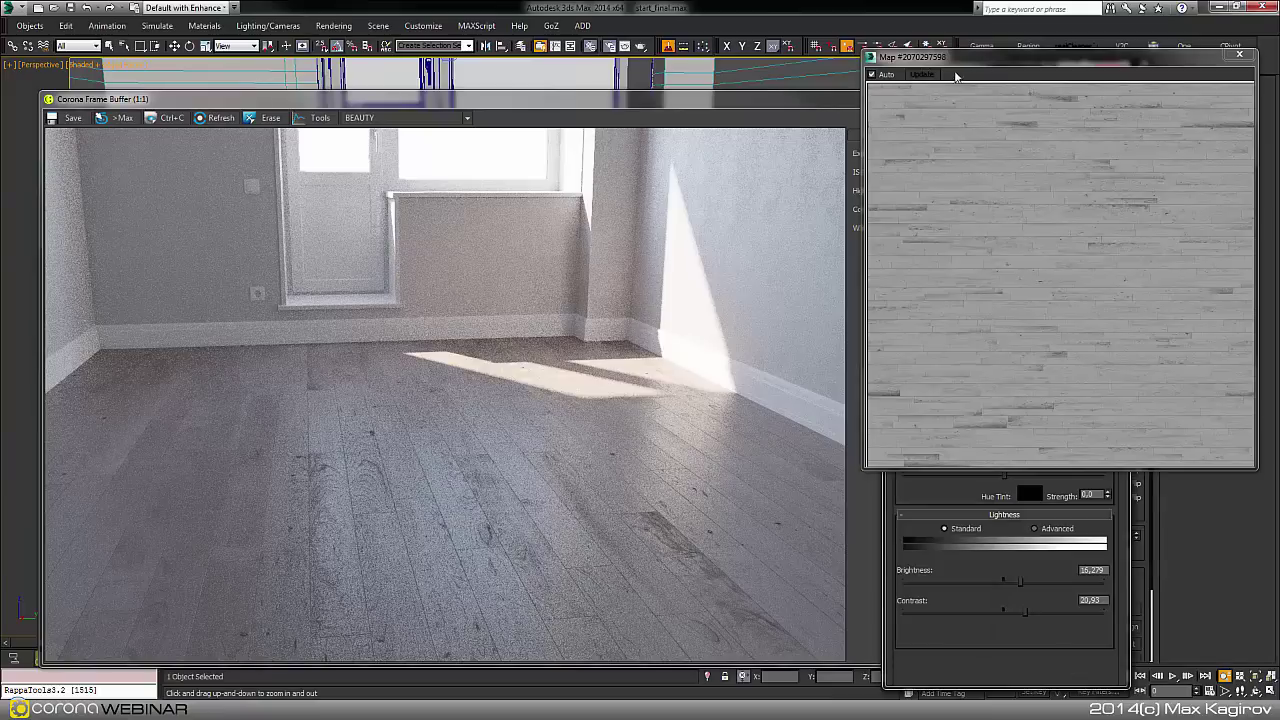
pyautogui.moveTo(960, 57); pyautogui.dragTo(725, 330)
pyautogui.click(1008, 328)
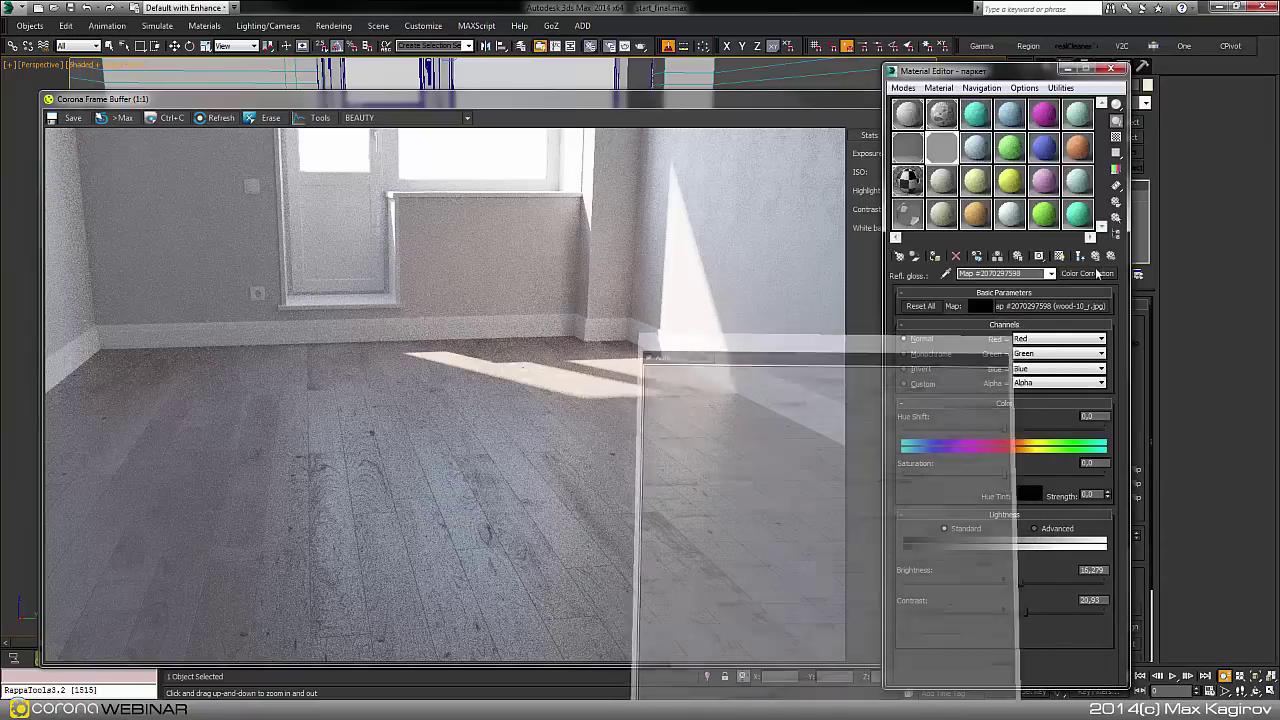
# Return to the parquet material's basic options and re-enter its diffuse level.
pyautogui.click(1095, 256)
pyautogui.scroll(1, 1023, 316)
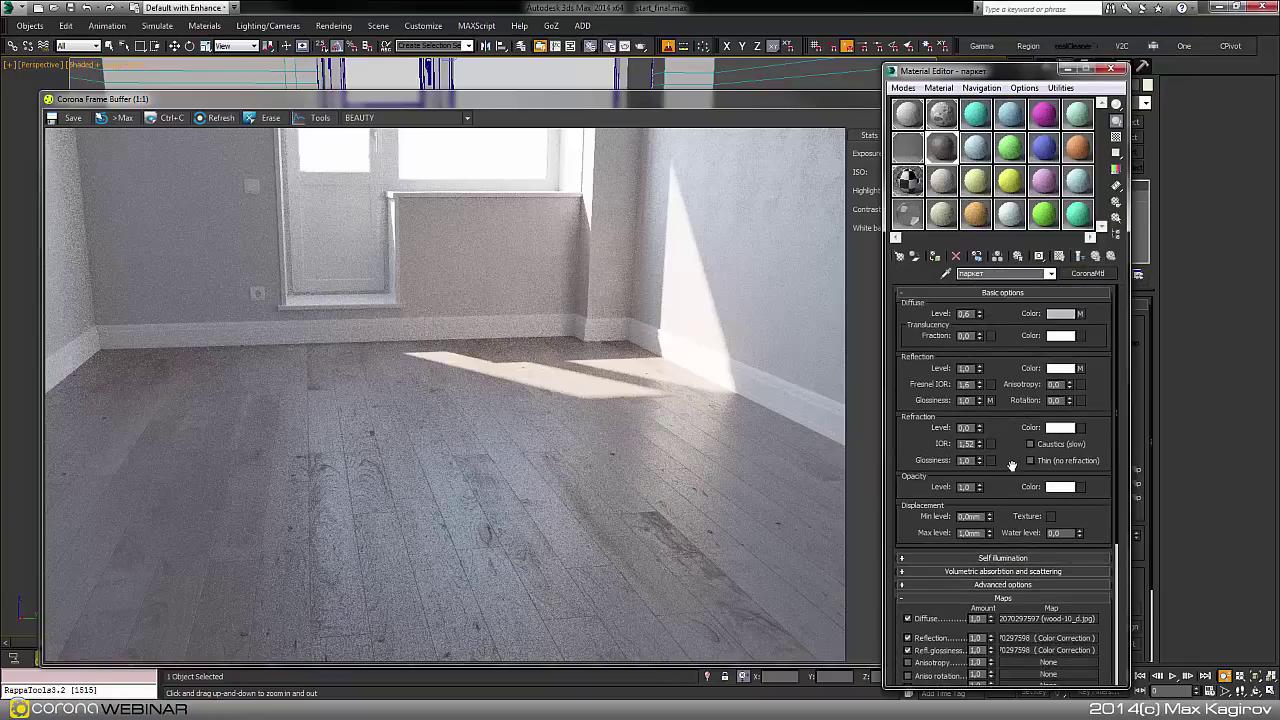
pyautogui.press('Return')
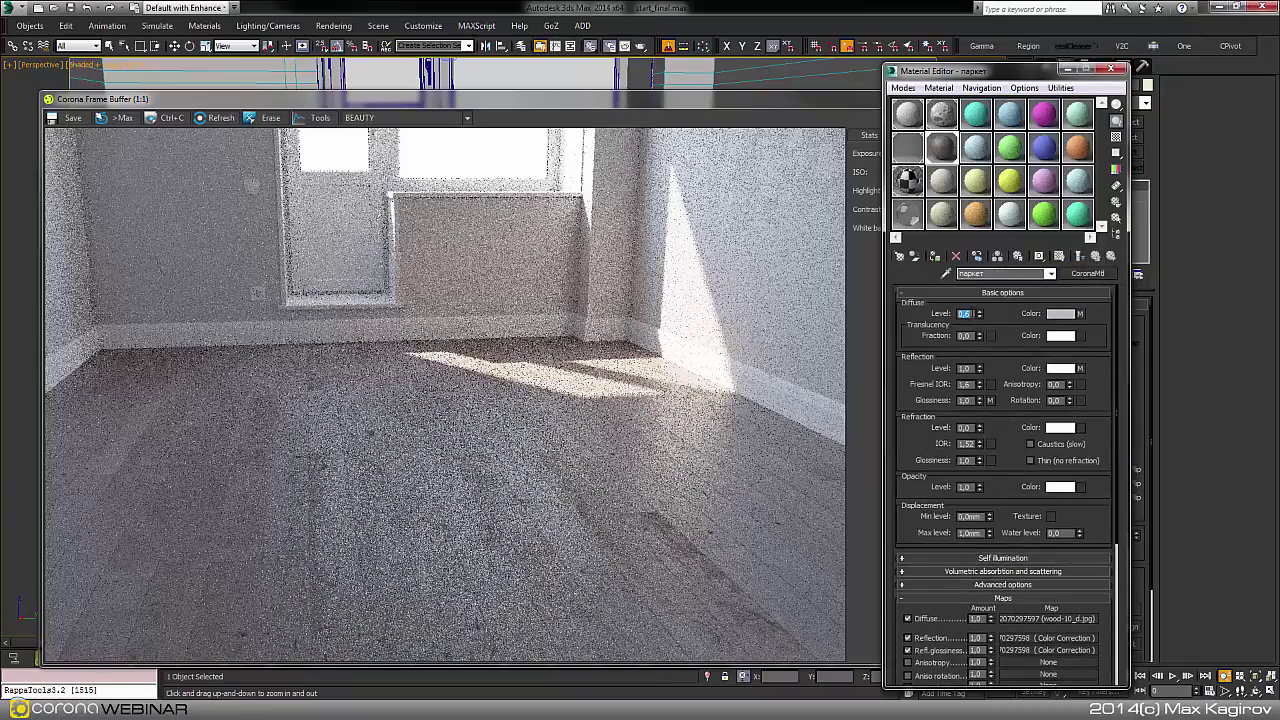
# Set the parquet material's diffuse level to 0.4, then stop the interactive render and close the frame buffer and render settings.
pyautogui.press('Return')
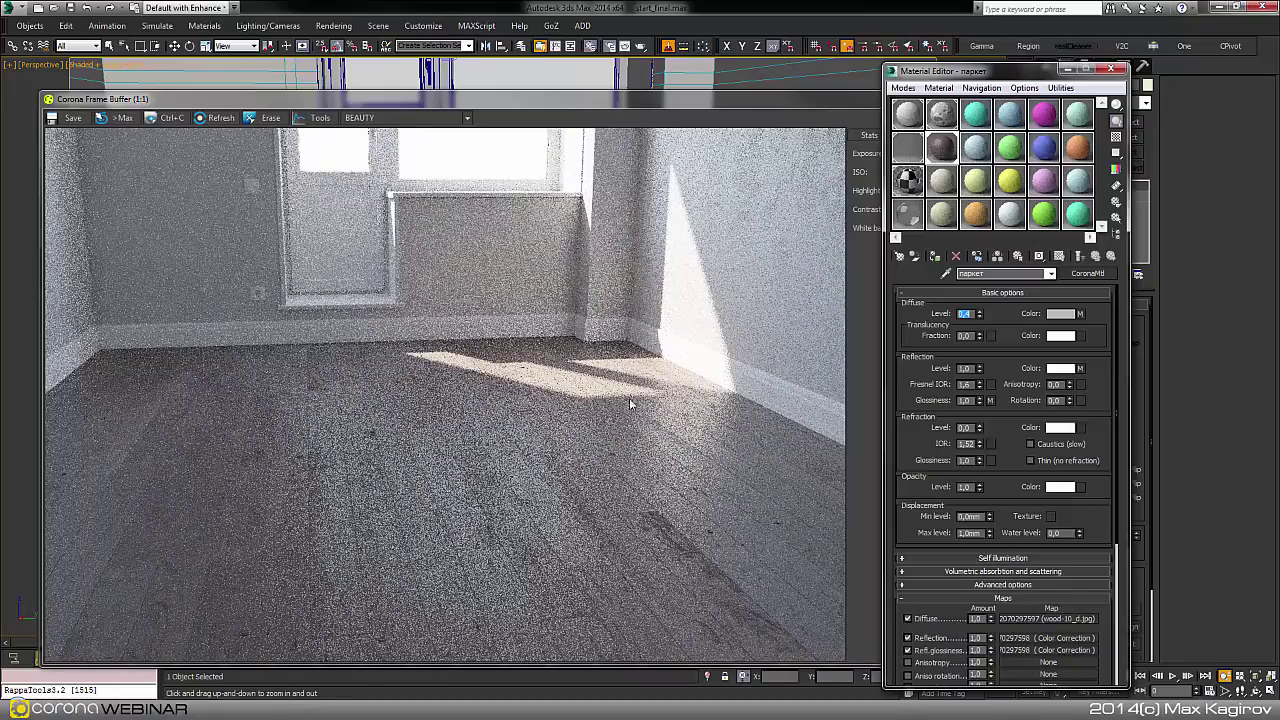
pyautogui.click(798, 258)
pyautogui.click(904, 119)
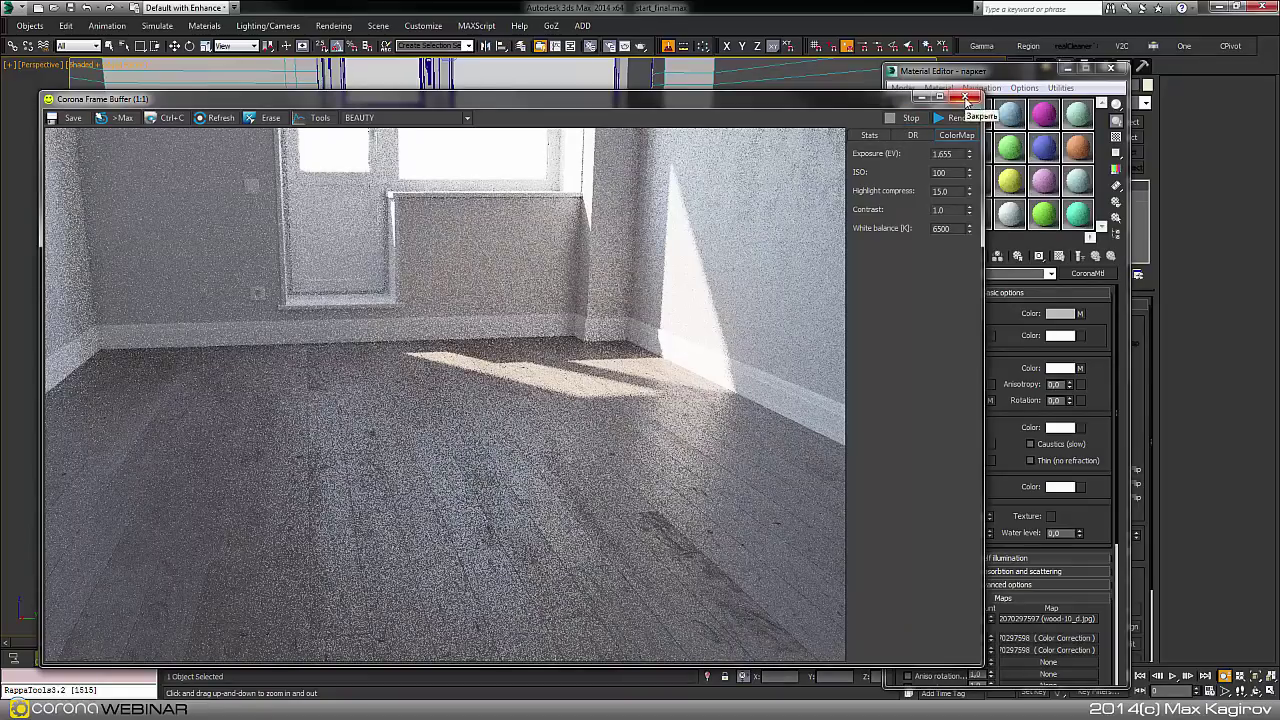
pyautogui.click(965, 99)
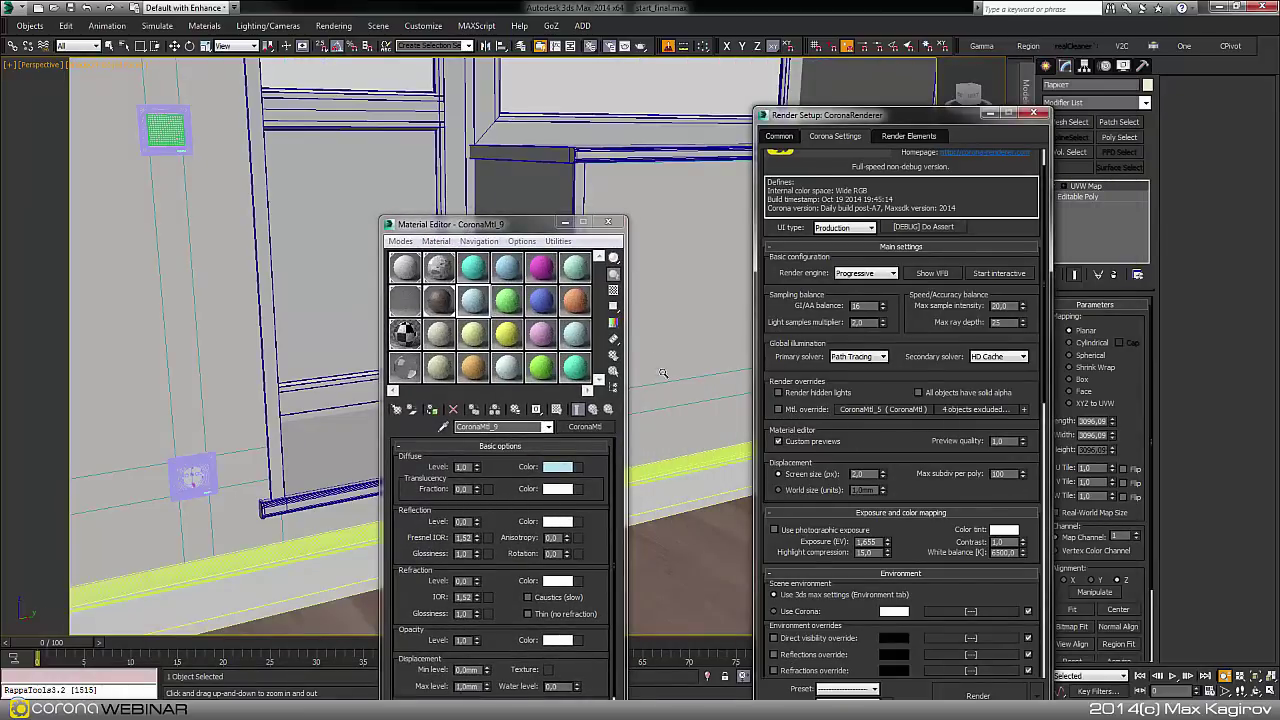
pyautogui.click(1033, 113)
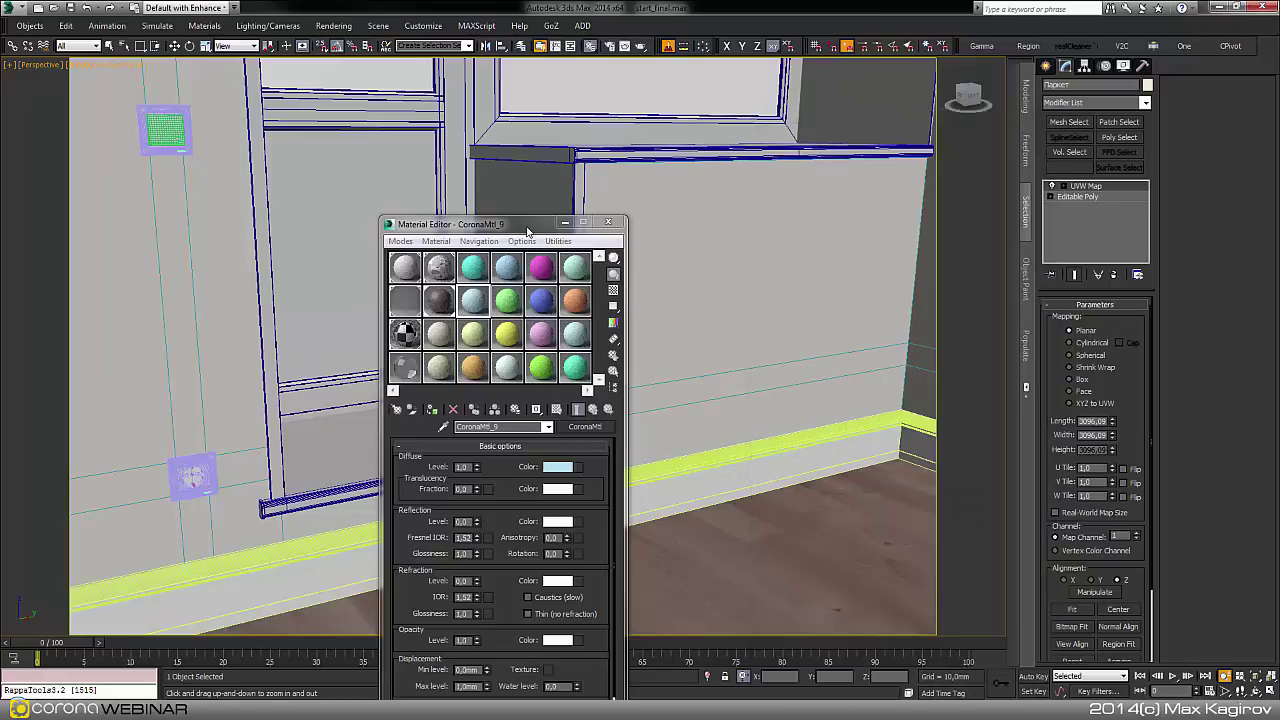
# Unhide the sofa group Диванчег in the room and frame it from a low front angle in the Perspective viewport.
pyautogui.moveTo(527, 228); pyautogui.dragTo(942, 231)
pyautogui.moveTo(705, 335); pyautogui.dragTo(532, 330, button='middle')
pyautogui.scroll(-3, 600, 446)
pyautogui.press('m')
pyautogui.scroll(-5, 510, 498)
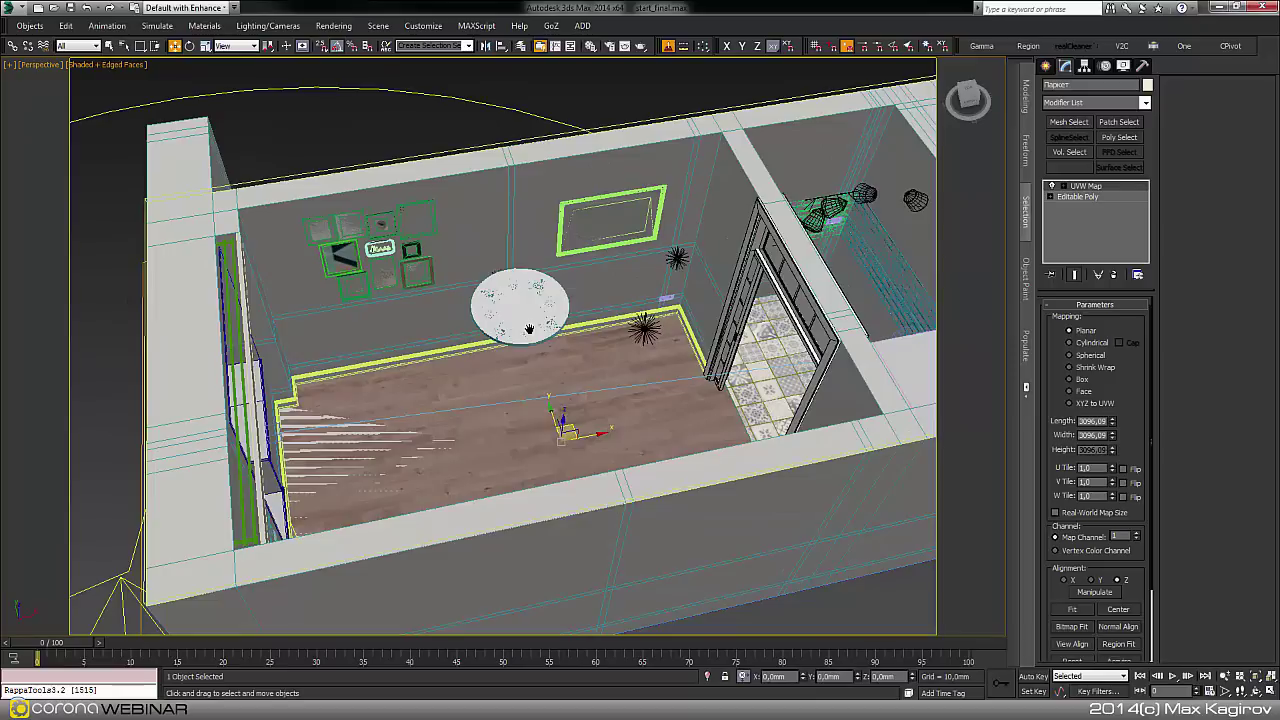
pyautogui.rightClick(546, 400)
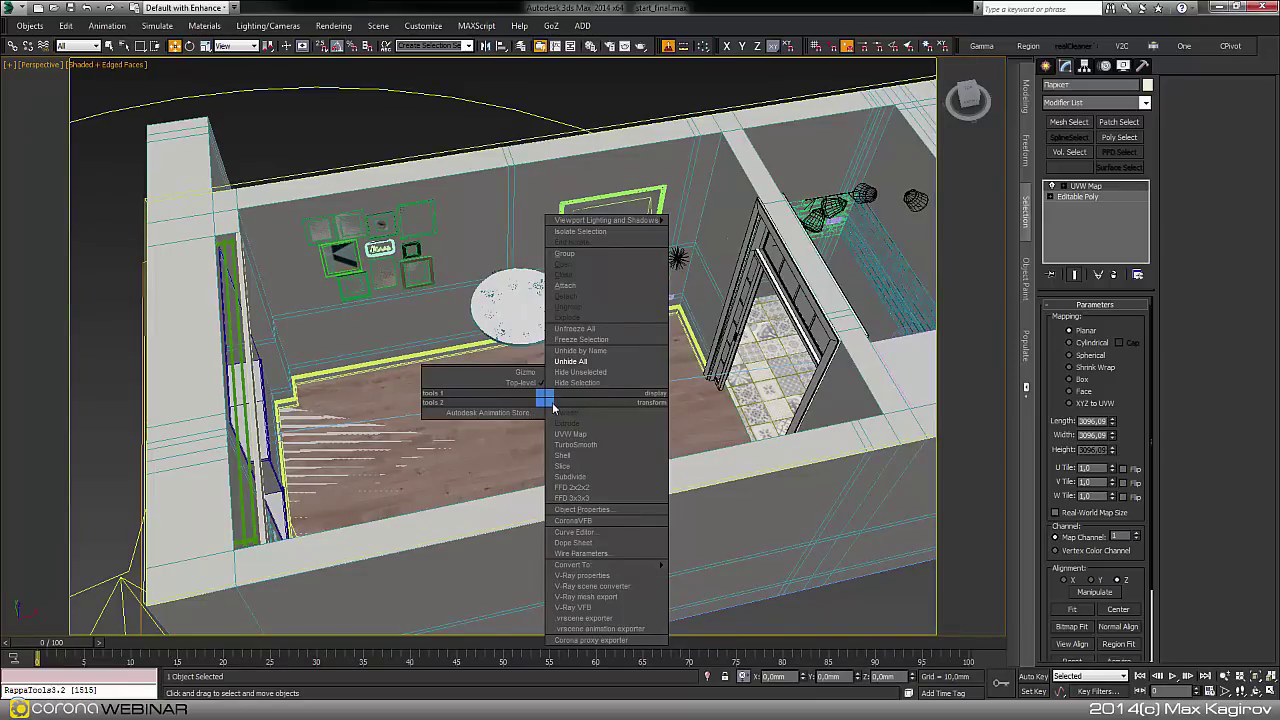
pyautogui.click(590, 350)
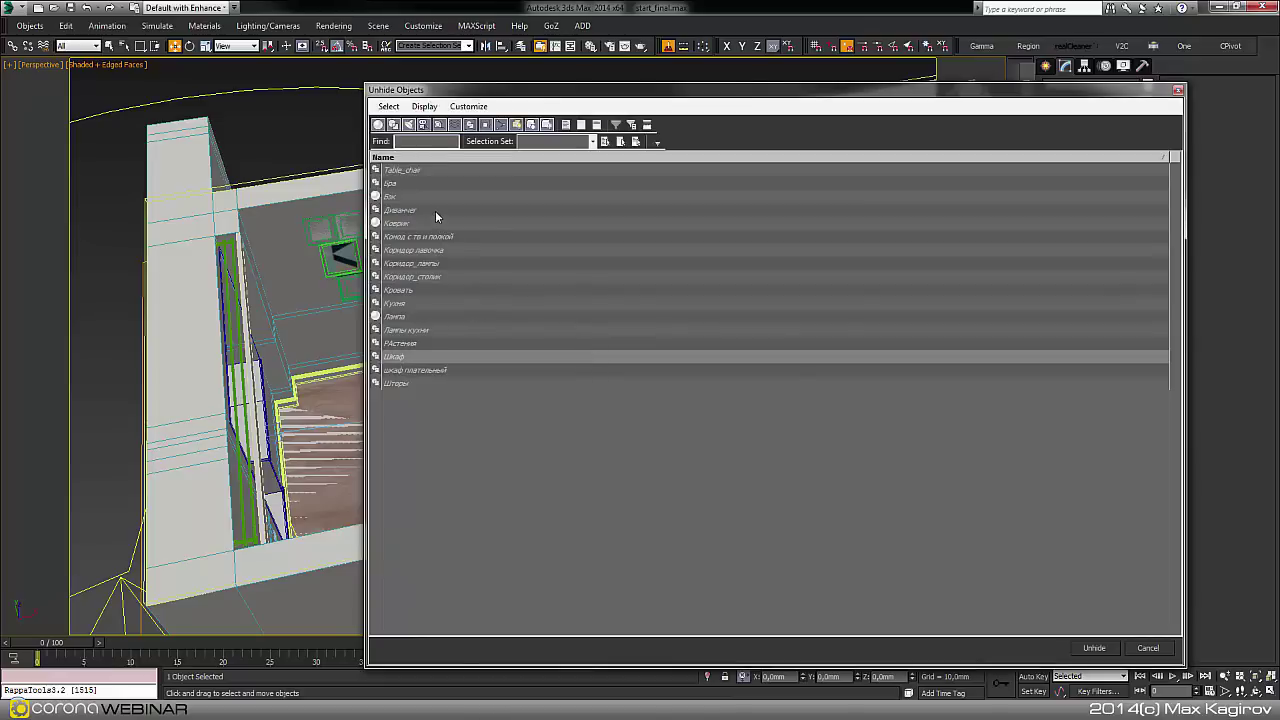
pyautogui.doubleClick(435, 210)
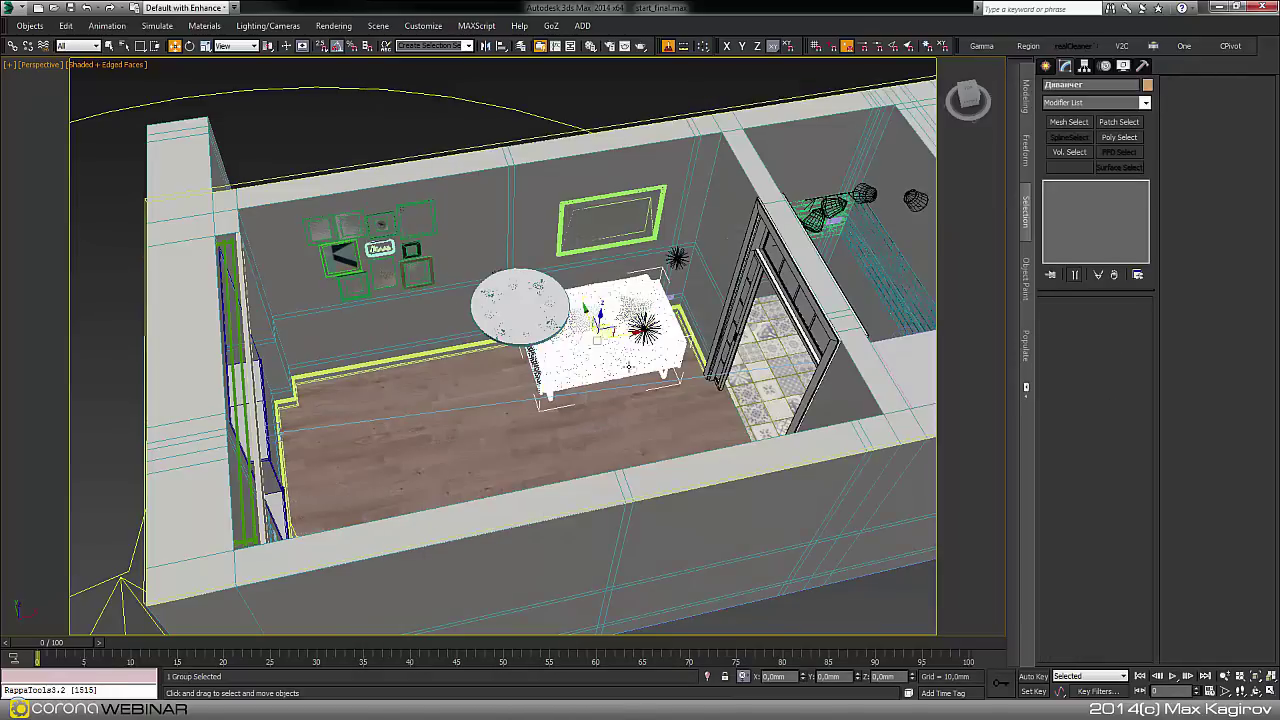
pyautogui.press('z')
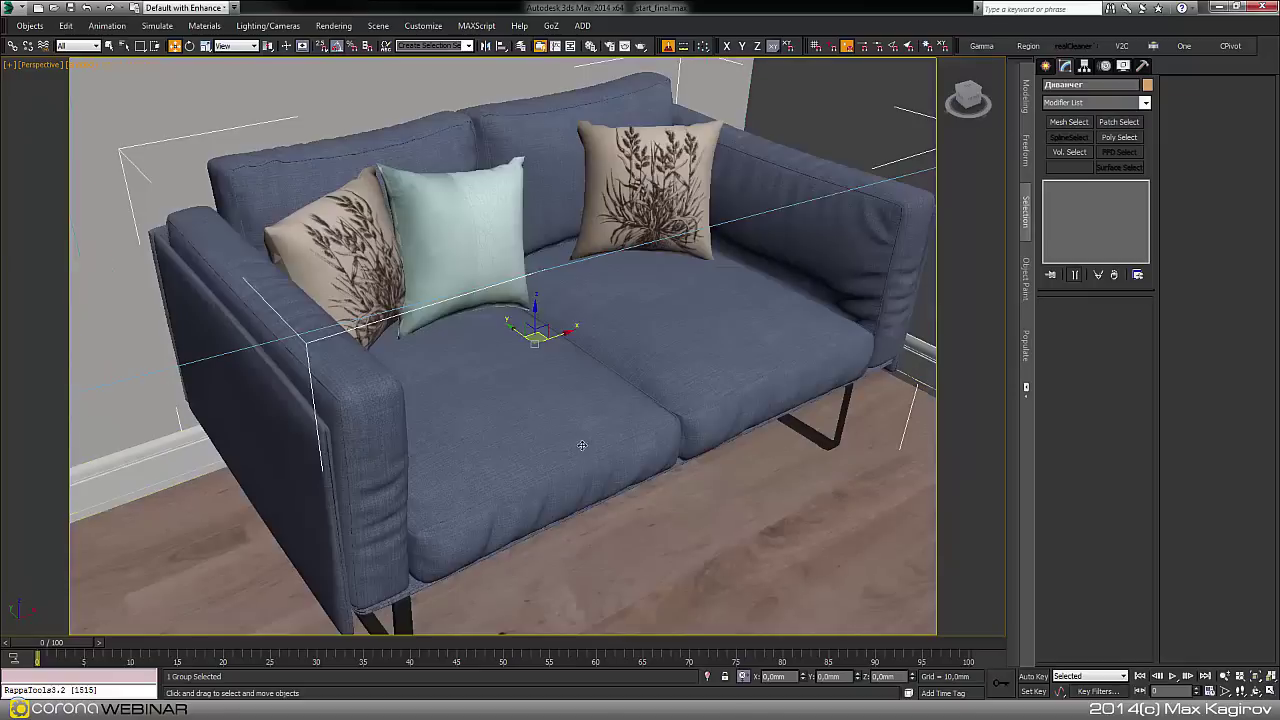
pyautogui.keyDown('alt'); pyautogui.moveTo(582, 450); pyautogui.dragTo(593, 456, button='middle'); pyautogui.keyUp('alt')
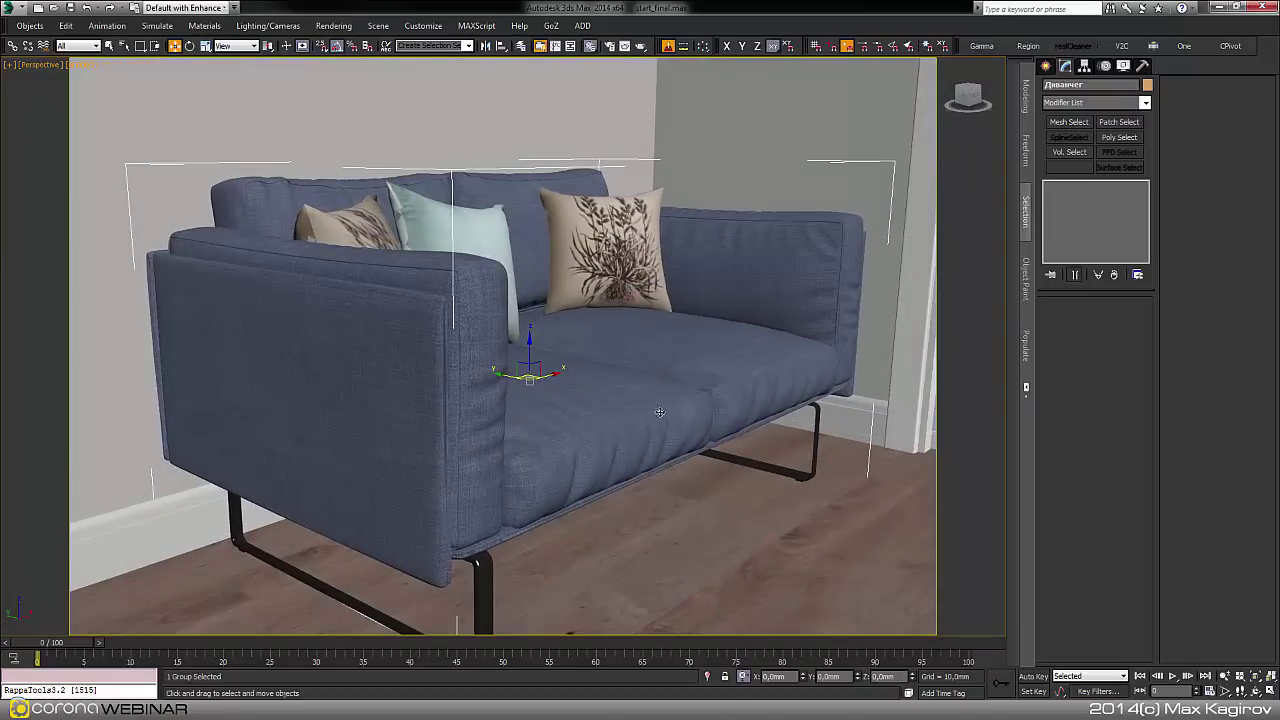
# Pick the sofa's blue upholstery material Cassina_202_Fabric from the model into the orange CoronaMtl_21 sample slot.
pyautogui.press('m')
pyautogui.moveTo(808, 220); pyautogui.dragTo(819, 180)
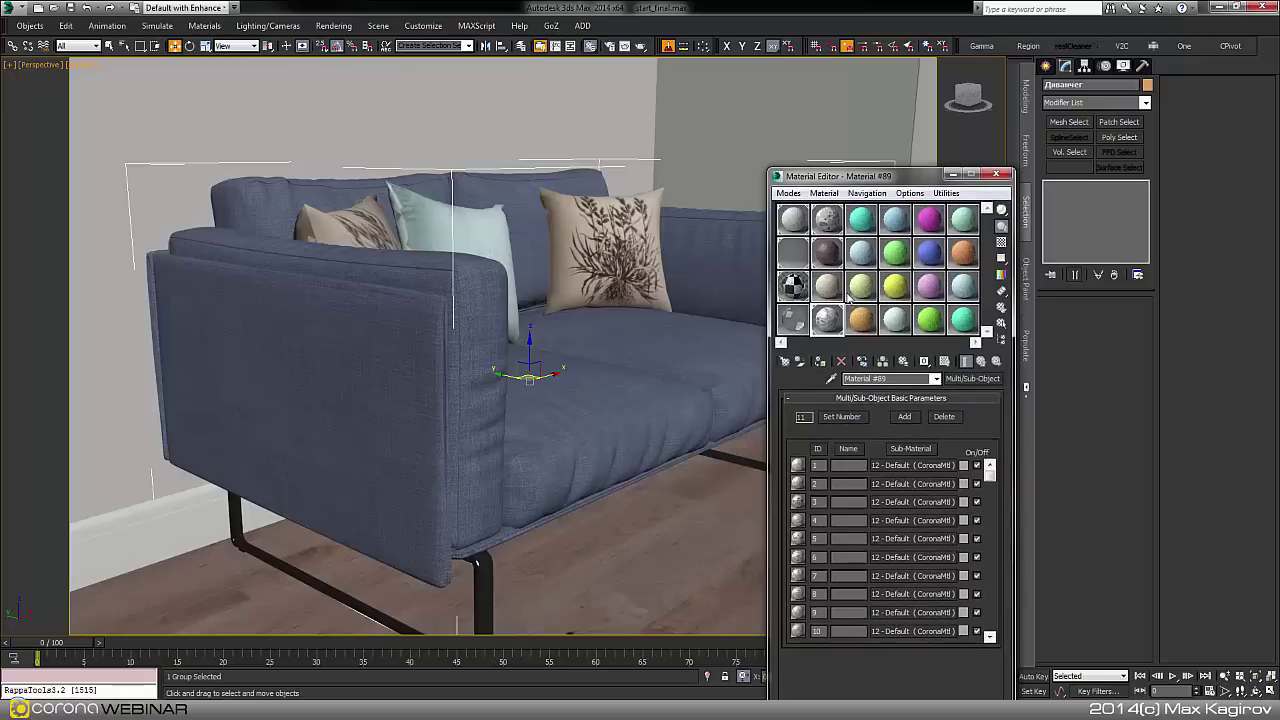
pyautogui.click(862, 318)
pyautogui.click(831, 379)
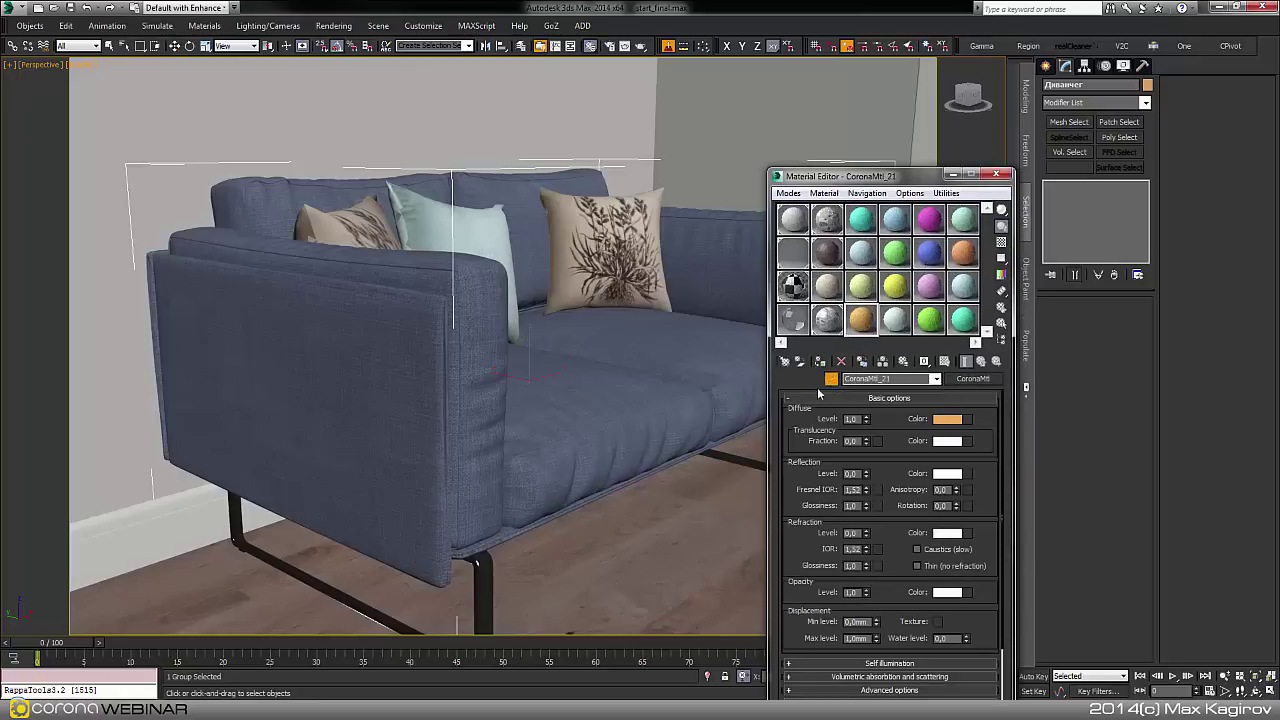
pyautogui.scroll(4, 634, 416)
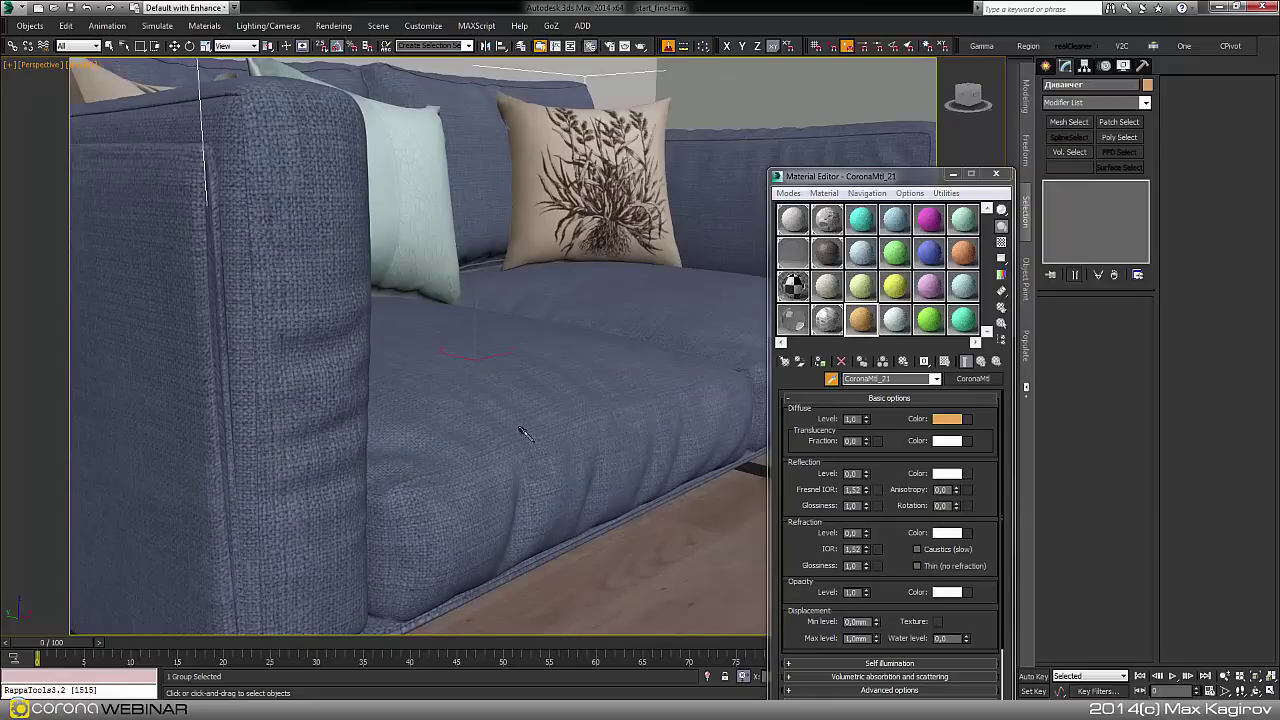
pyautogui.moveTo(517, 426); pyautogui.dragTo(504, 458, button='middle')
pyautogui.scroll(-5, 474, 438)
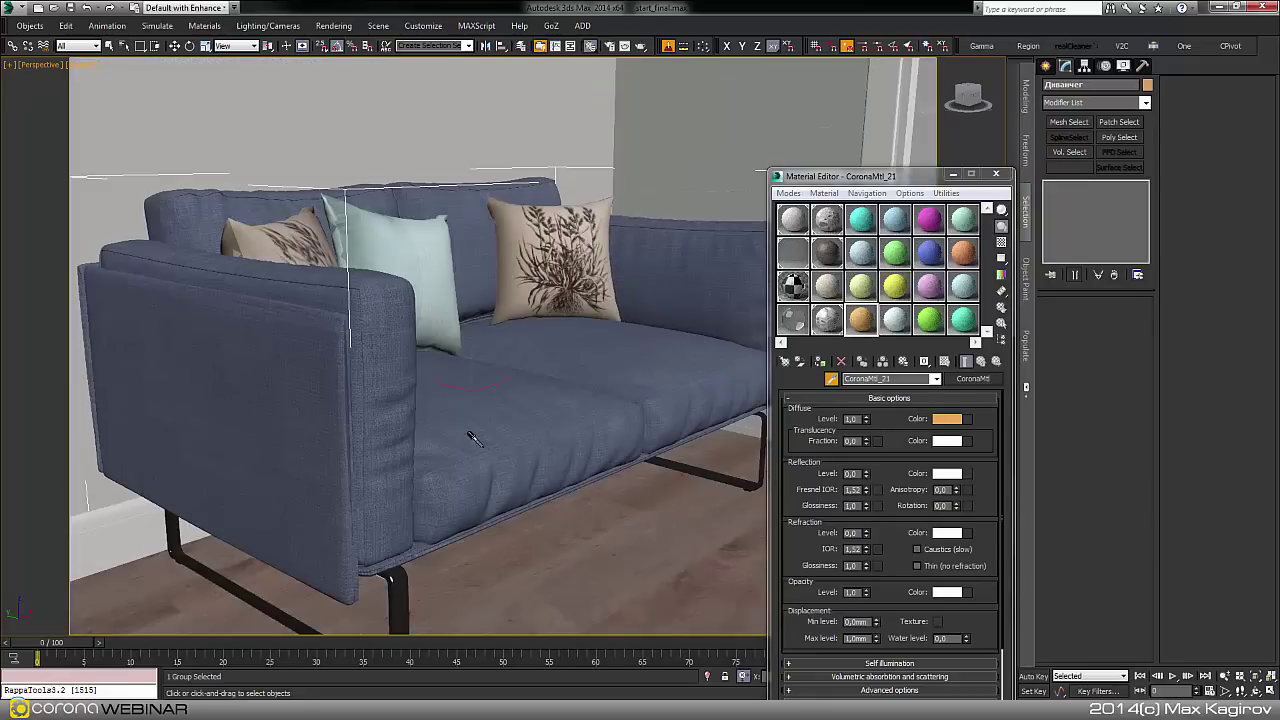
pyautogui.click(474, 438)
pyautogui.scroll(4, 474, 438)
pyautogui.press('w')
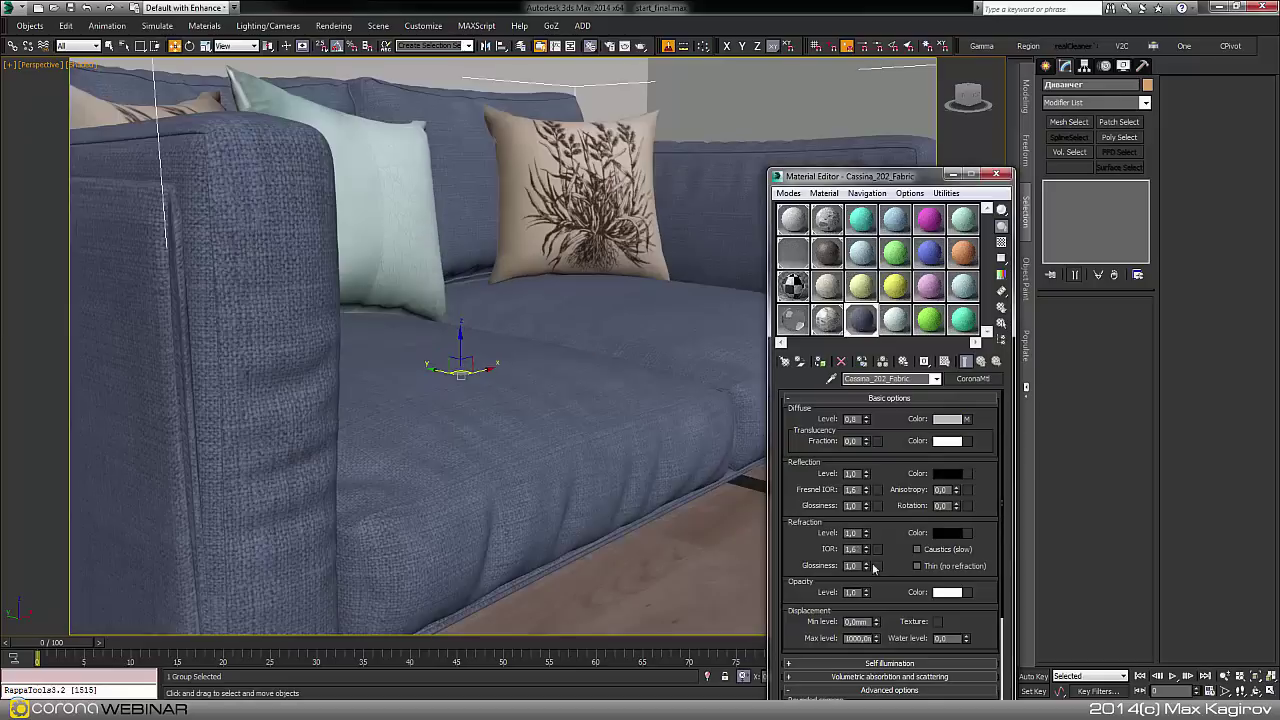
# Examine the Falloff map in the fabric's diffuse color and its enlarged preview, then return to the material's basic options.
pyautogui.click(967, 419)
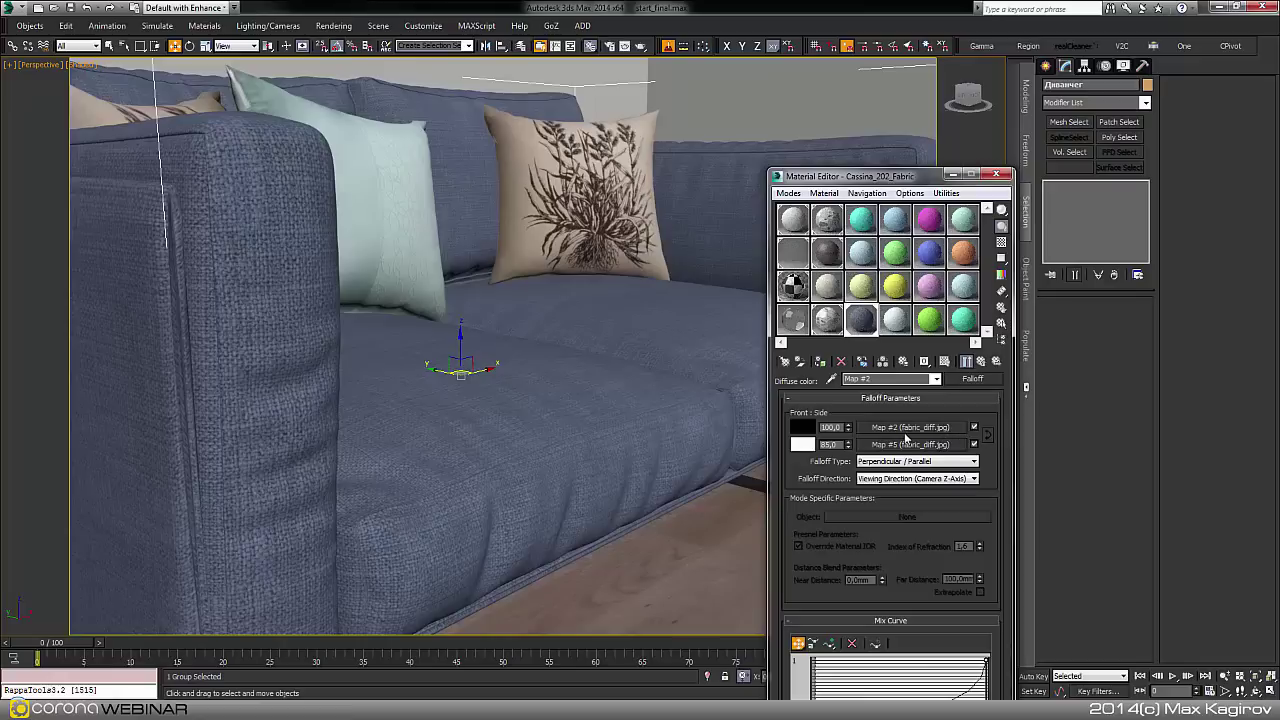
pyautogui.doubleClick(856, 324)
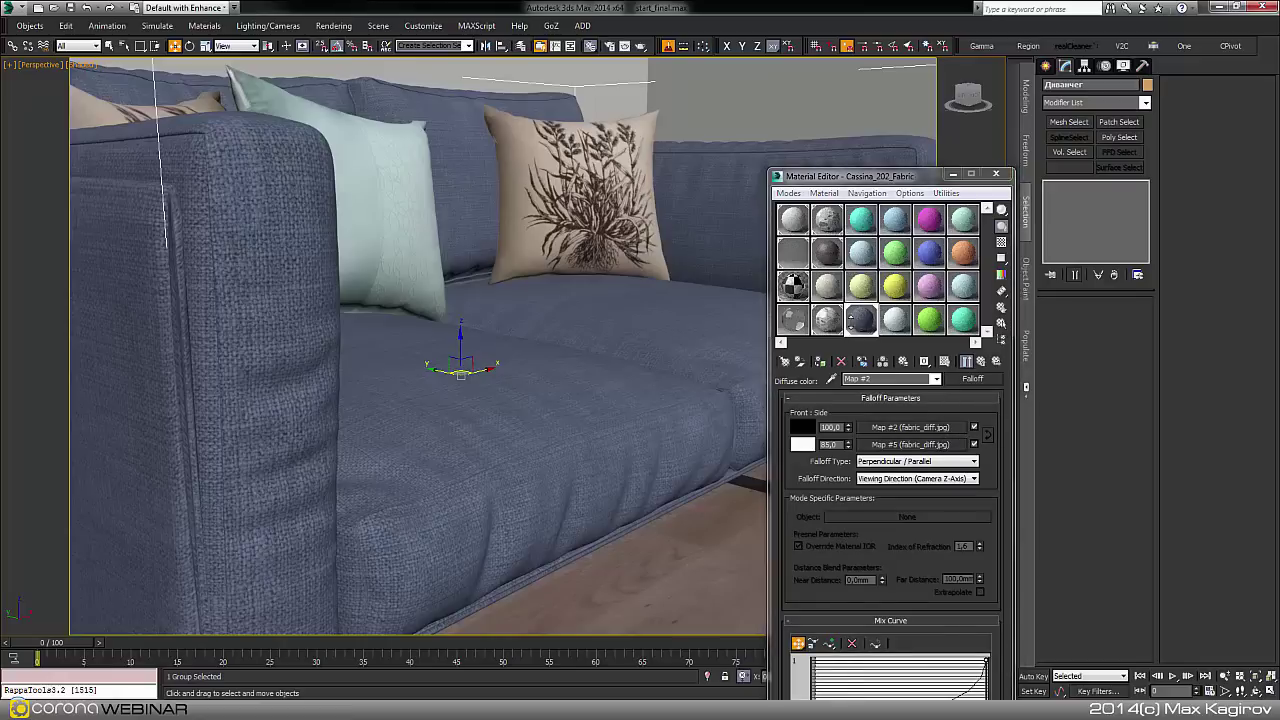
pyautogui.moveTo(839, 331); pyautogui.dragTo(619, 171)
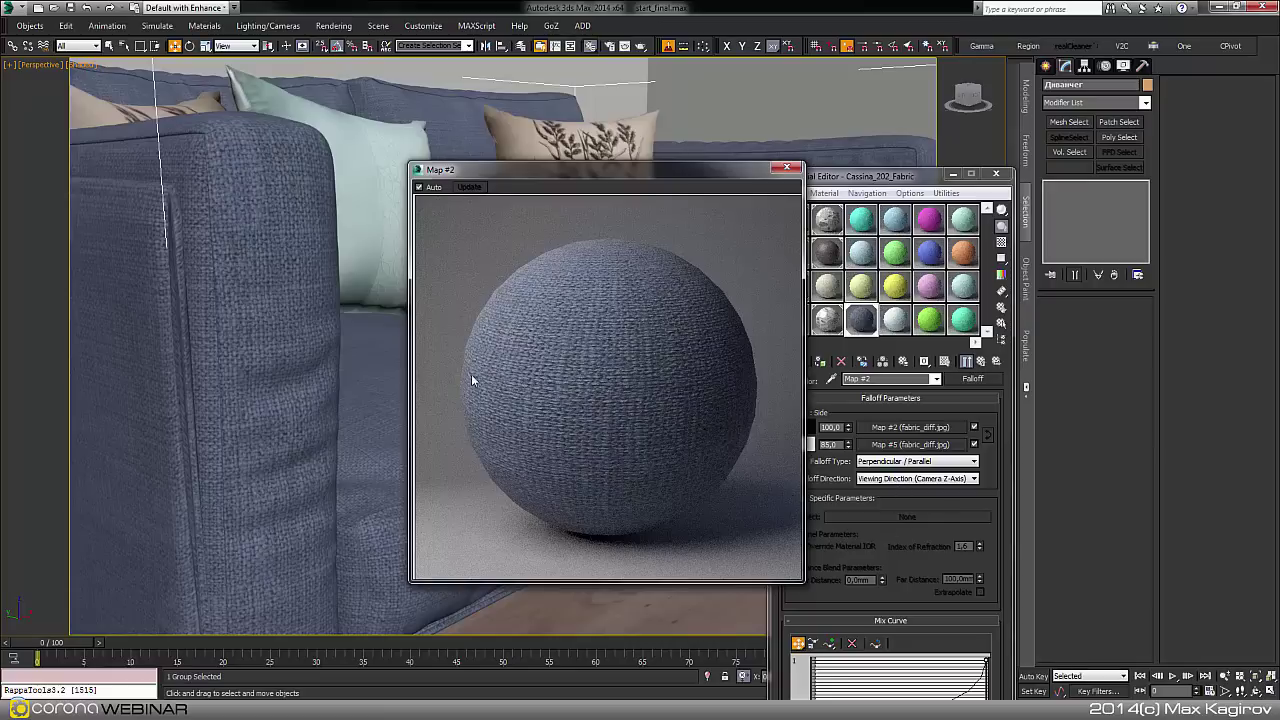
pyautogui.click(786, 168)
pyautogui.click(980, 361)
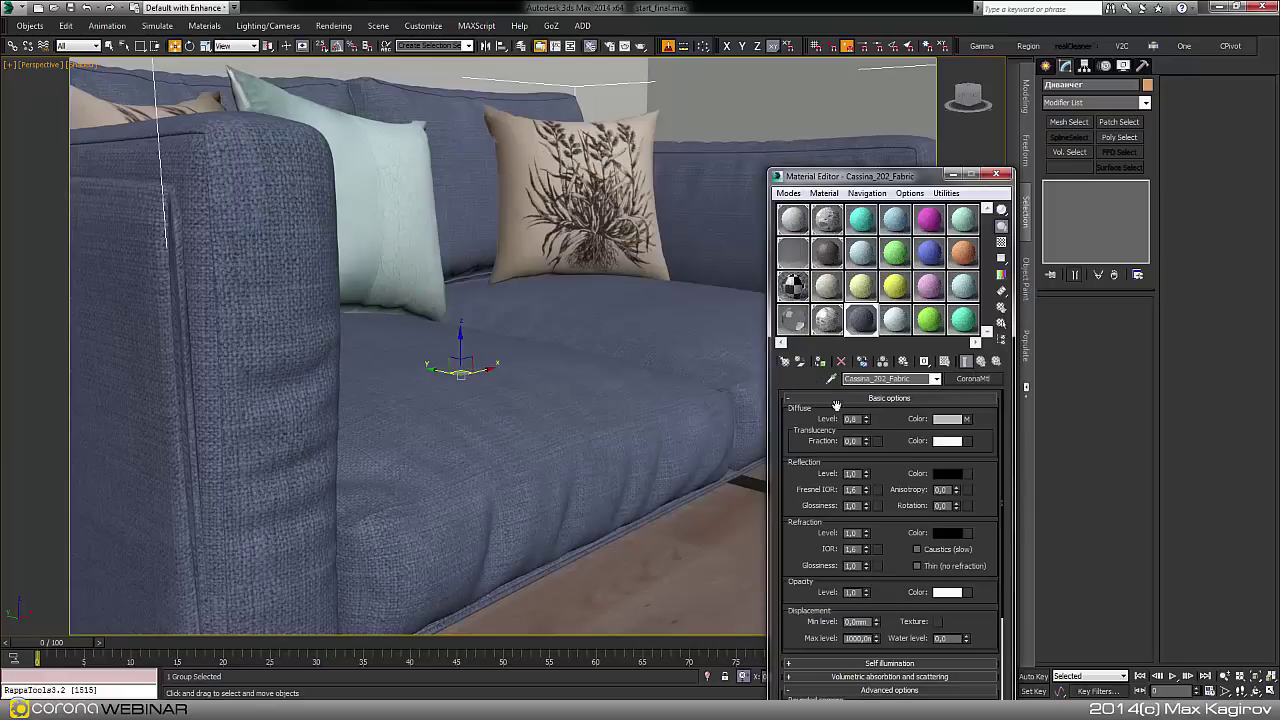
# Set the sofa fabric's bump amount to 0.4 while checking its preview with the diffuse map temporarily disabled.
pyautogui.moveTo(914, 481); pyautogui.dragTo(909, 437)
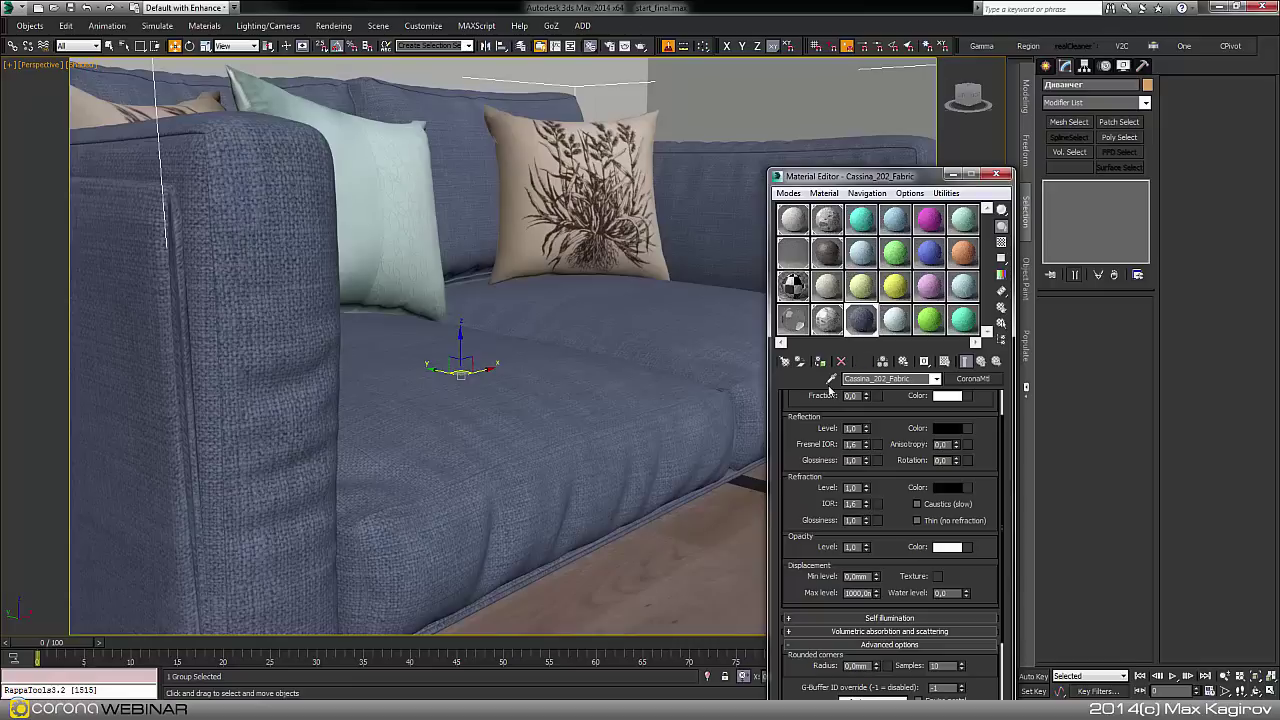
pyautogui.scroll(-5, 909, 484)
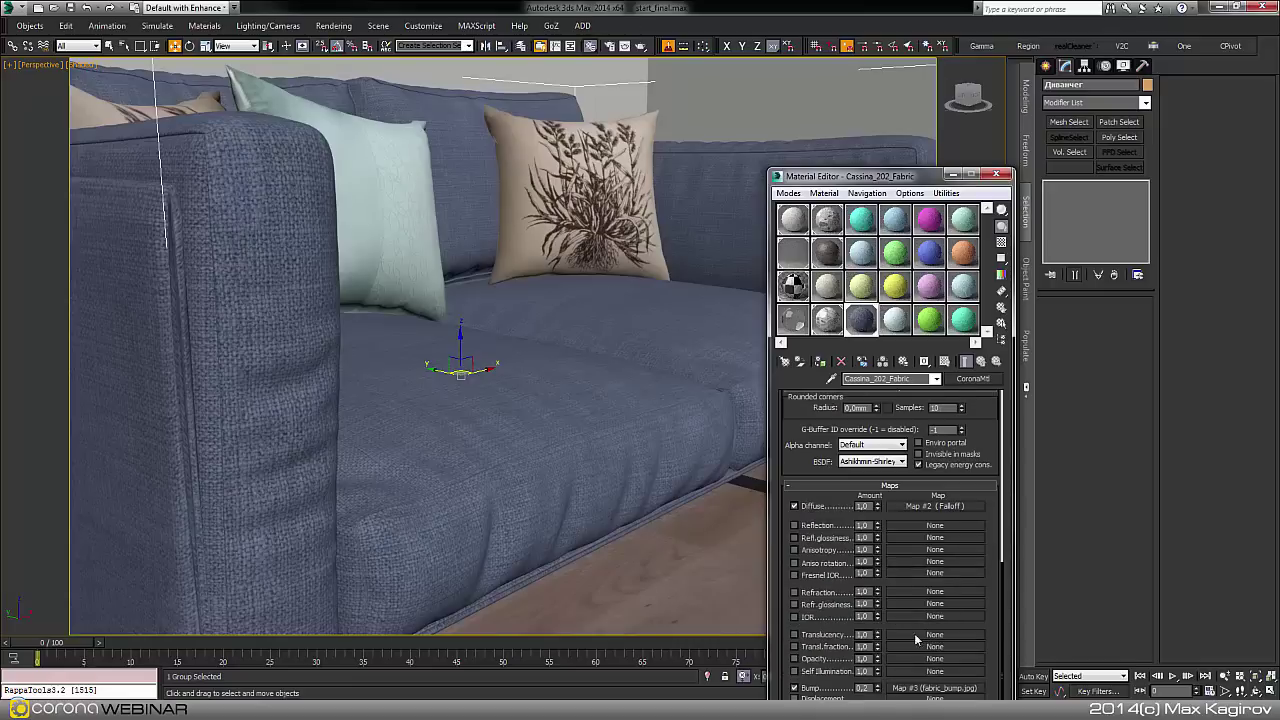
pyautogui.click(937, 697)
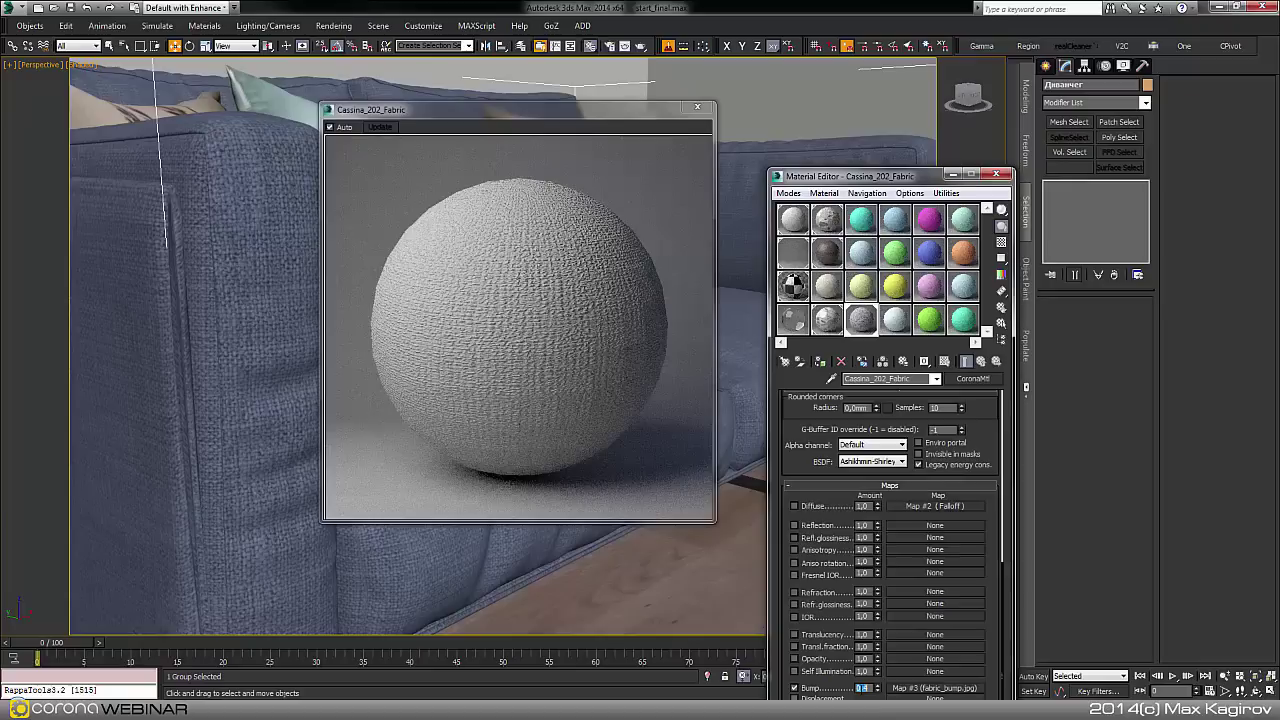
pyautogui.doubleClick(858, 688)
pyautogui.write('0.4')
pyautogui.click(810, 508)
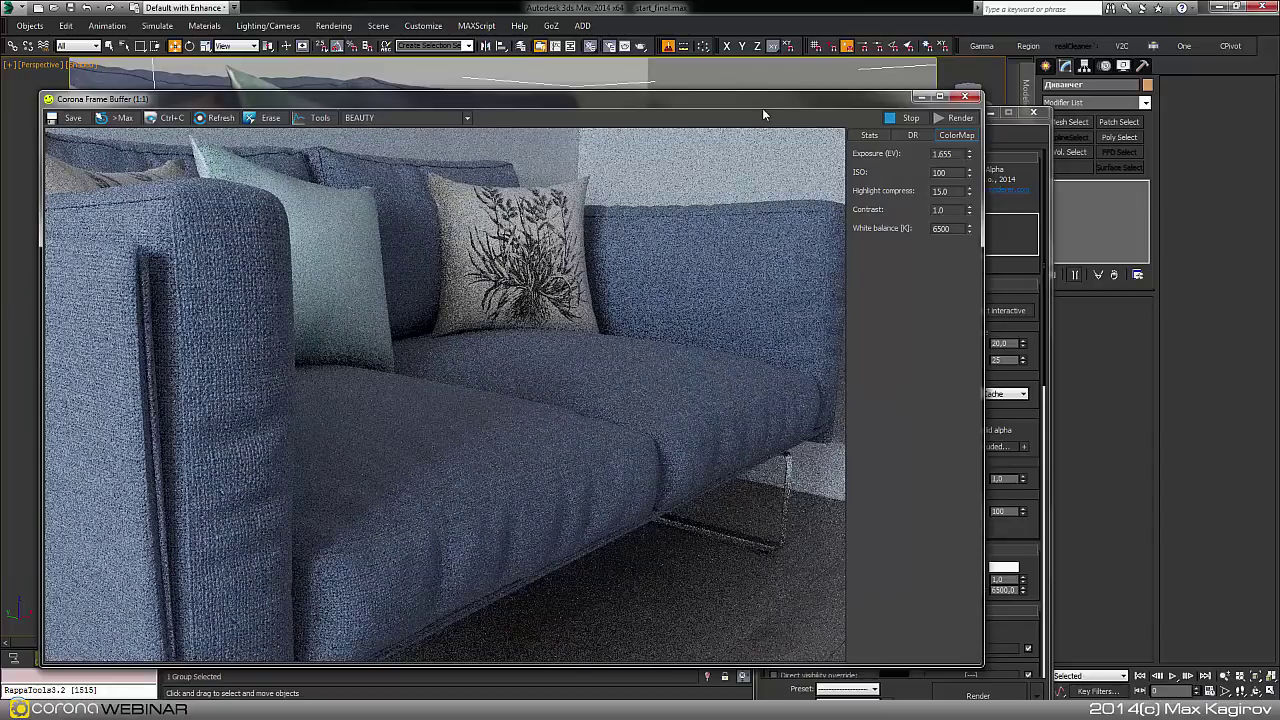
# Raise the exposure of the sofa's interactive render to 2.882 EV and check the fabric in the frame buffer.
pyautogui.moveTo(768, 100); pyautogui.dragTo(836, 80)
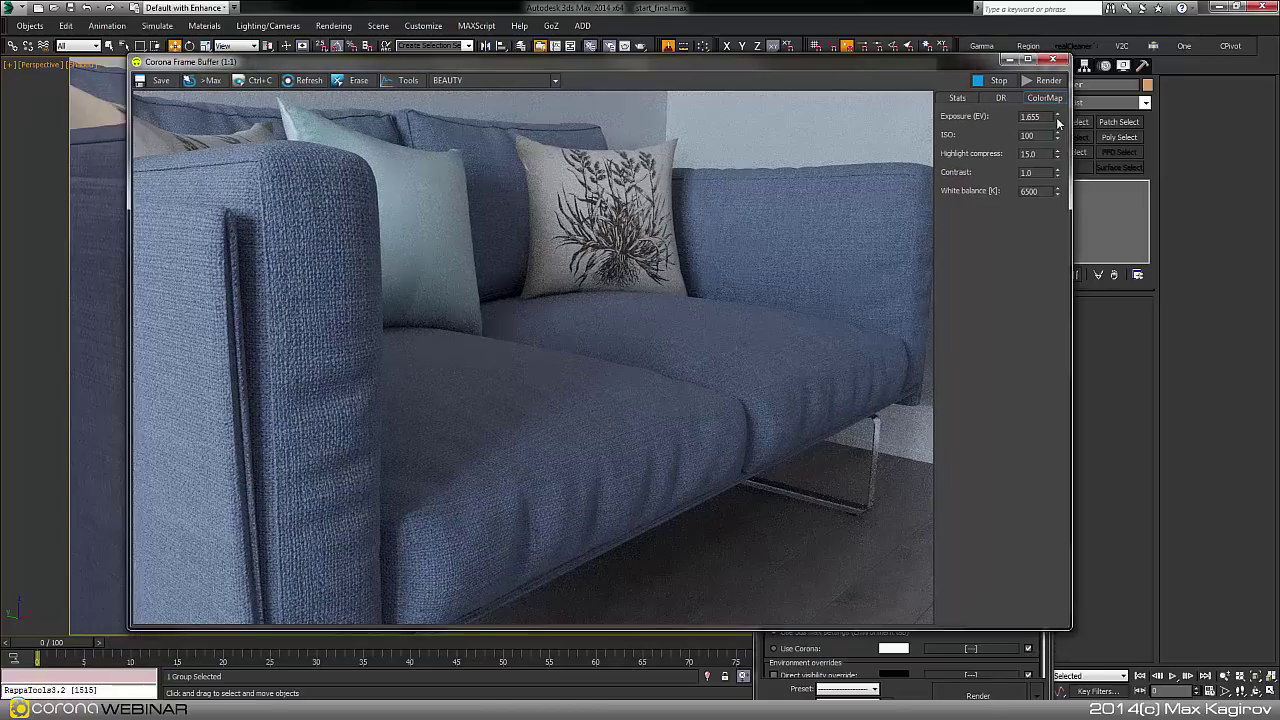
pyautogui.moveTo(1058, 118); pyautogui.dragTo(1043, 656)
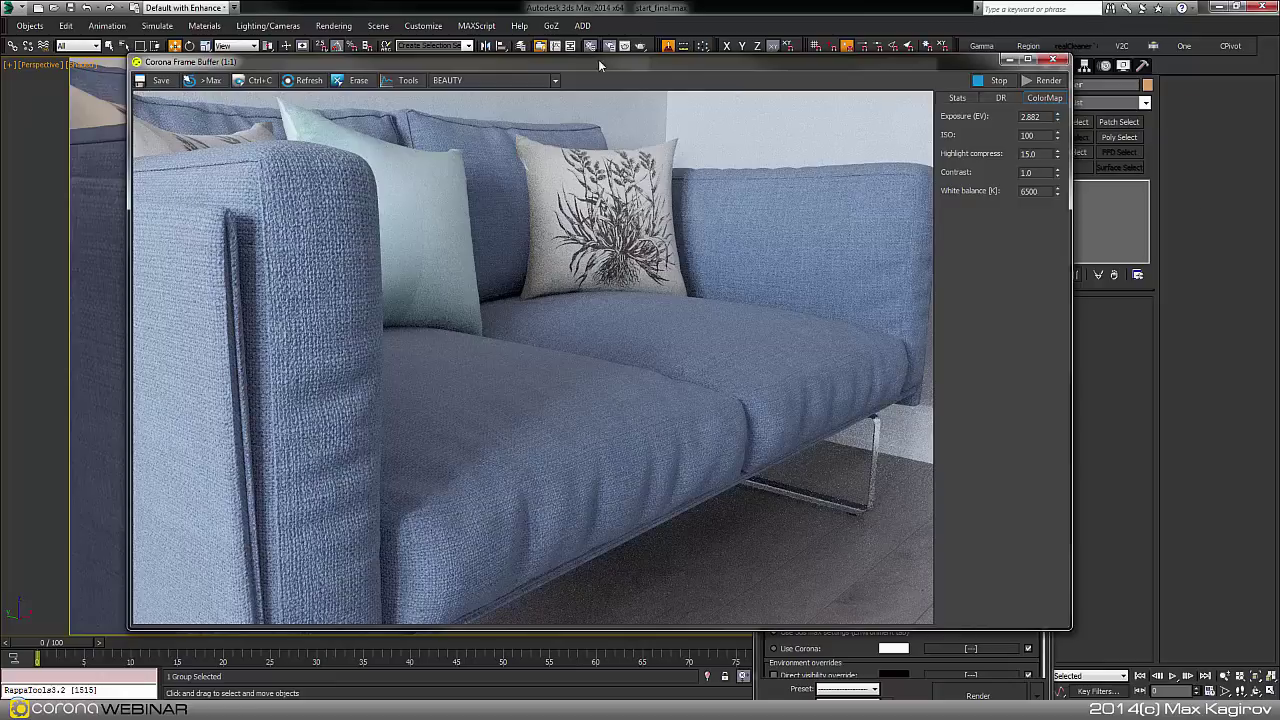
pyautogui.moveTo(666, 62); pyautogui.dragTo(556, 50)
pyautogui.click(1025, 412)
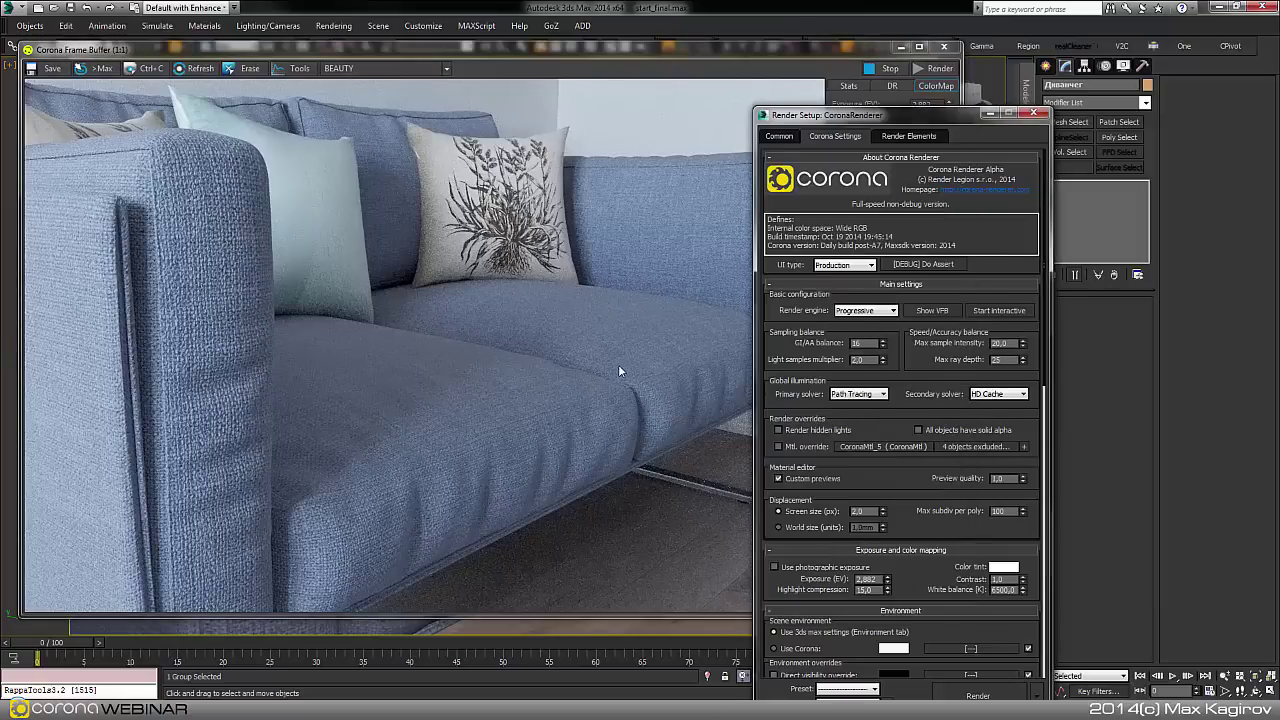
pyautogui.click(96, 444)
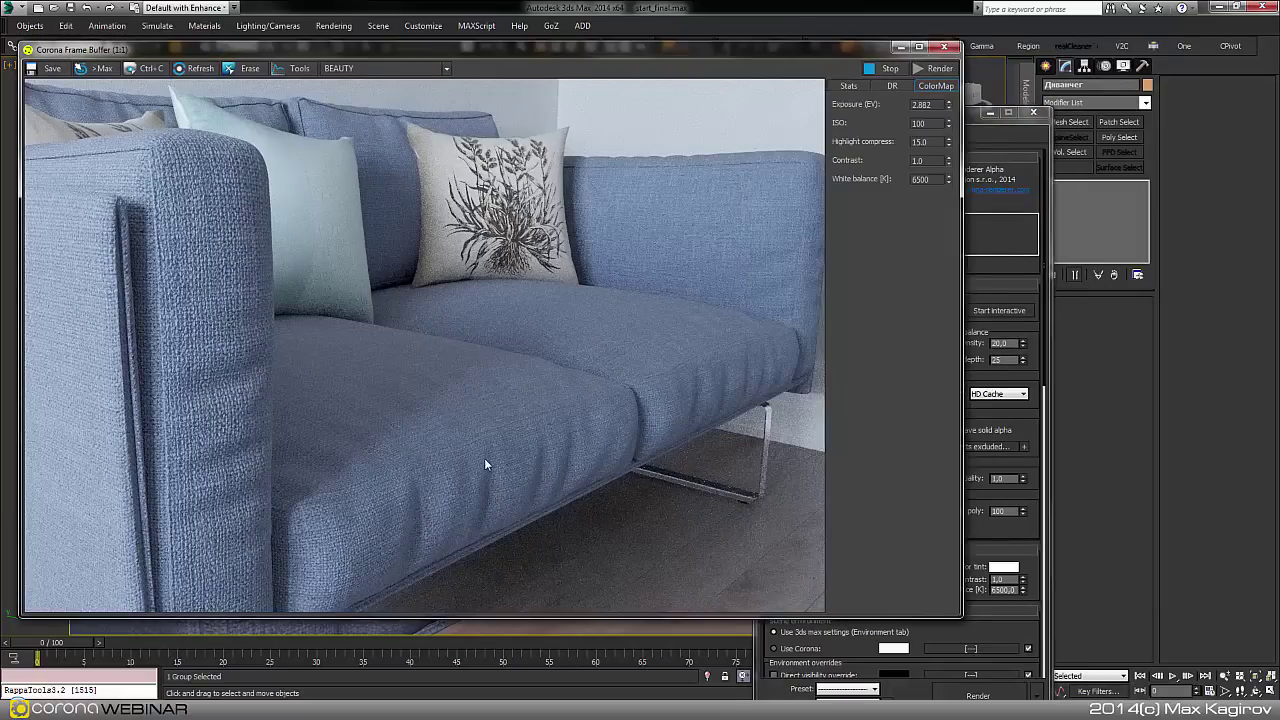
pyautogui.moveTo(606, 54); pyautogui.dragTo(715, 65)
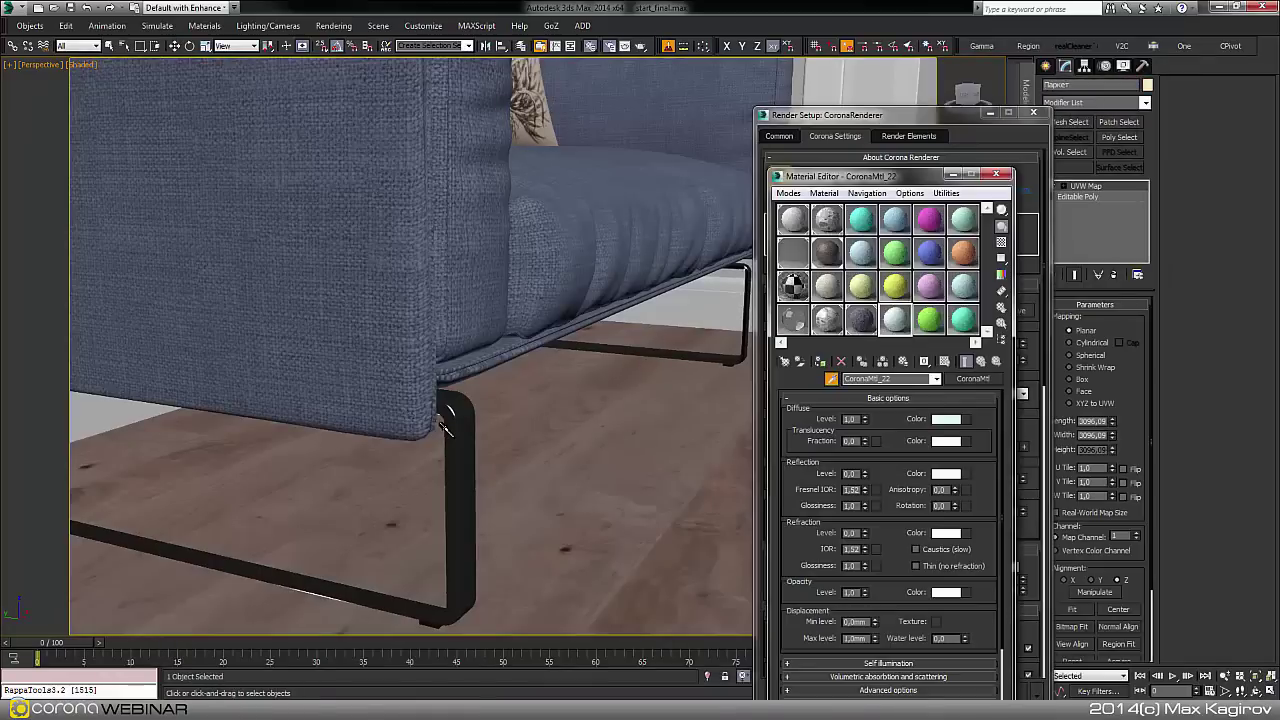
# Pick the sofa leg's Cassina_202_chrome material into the CoronaMtl_22 slot and set its diffuse level to 0 and diffuse color to black.
pyautogui.click(447, 425)
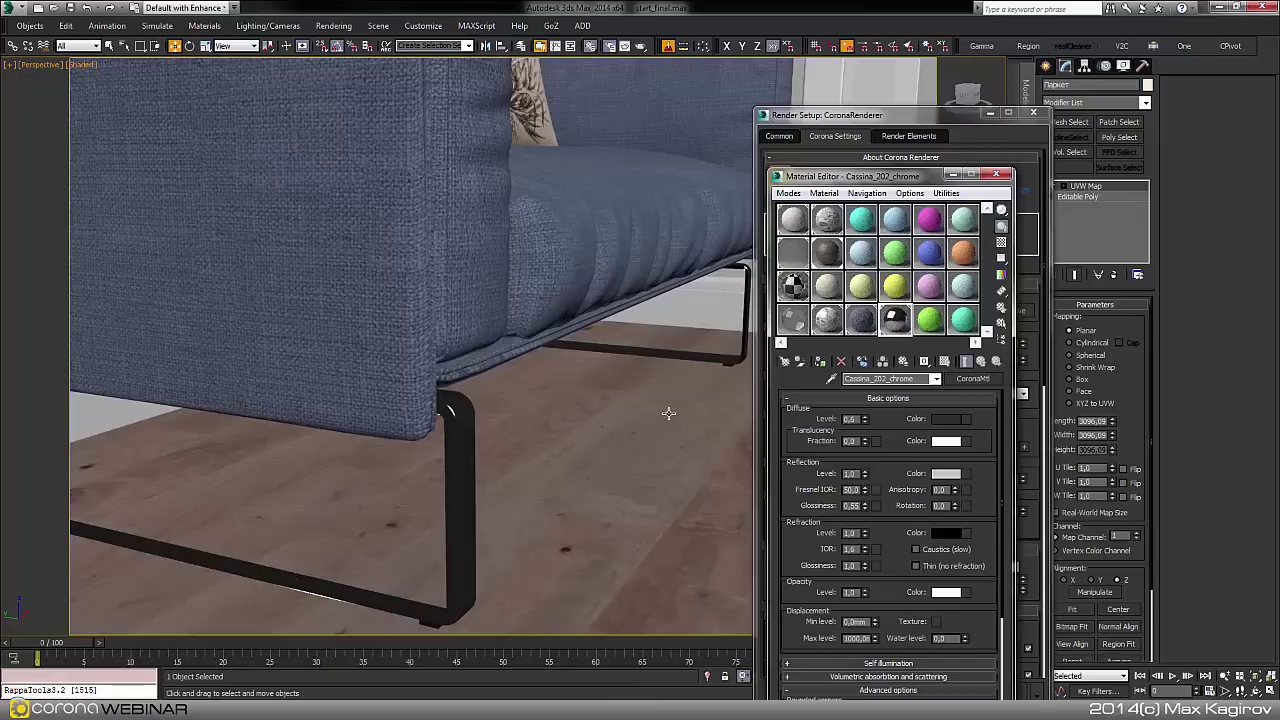
pyautogui.moveTo(870, 183); pyautogui.dragTo(728, 96)
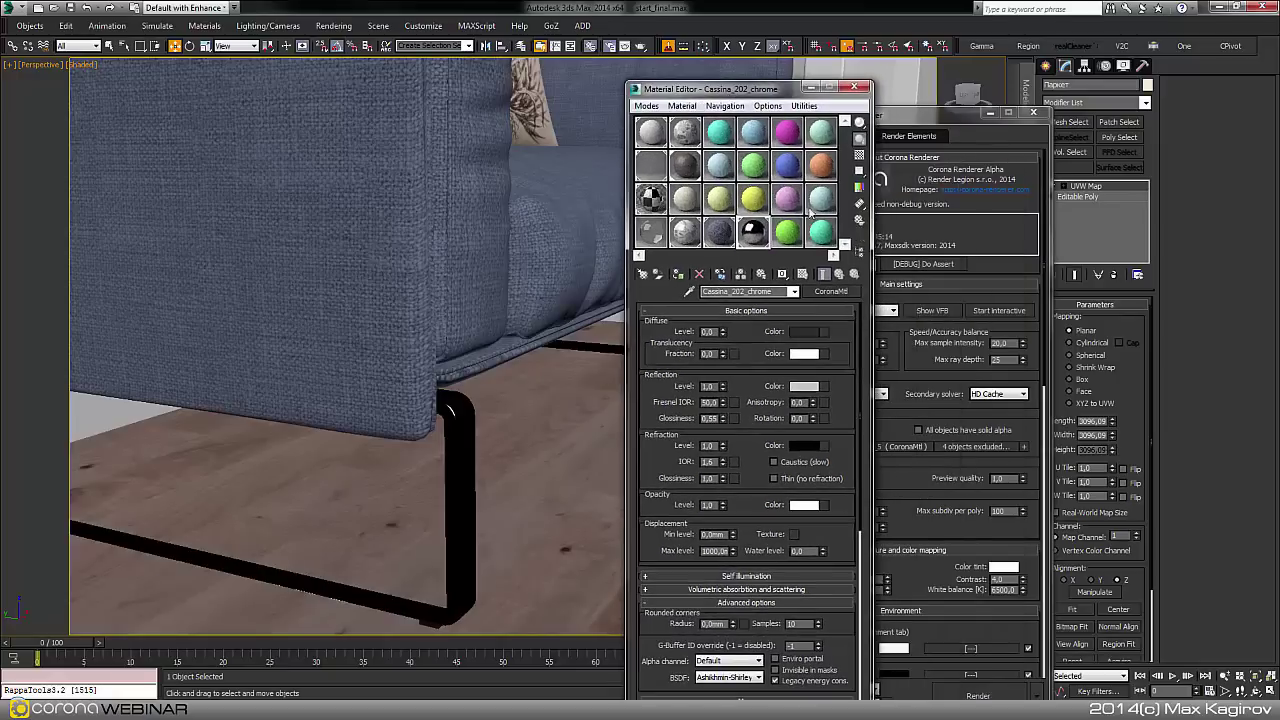
pyautogui.click(810, 333)
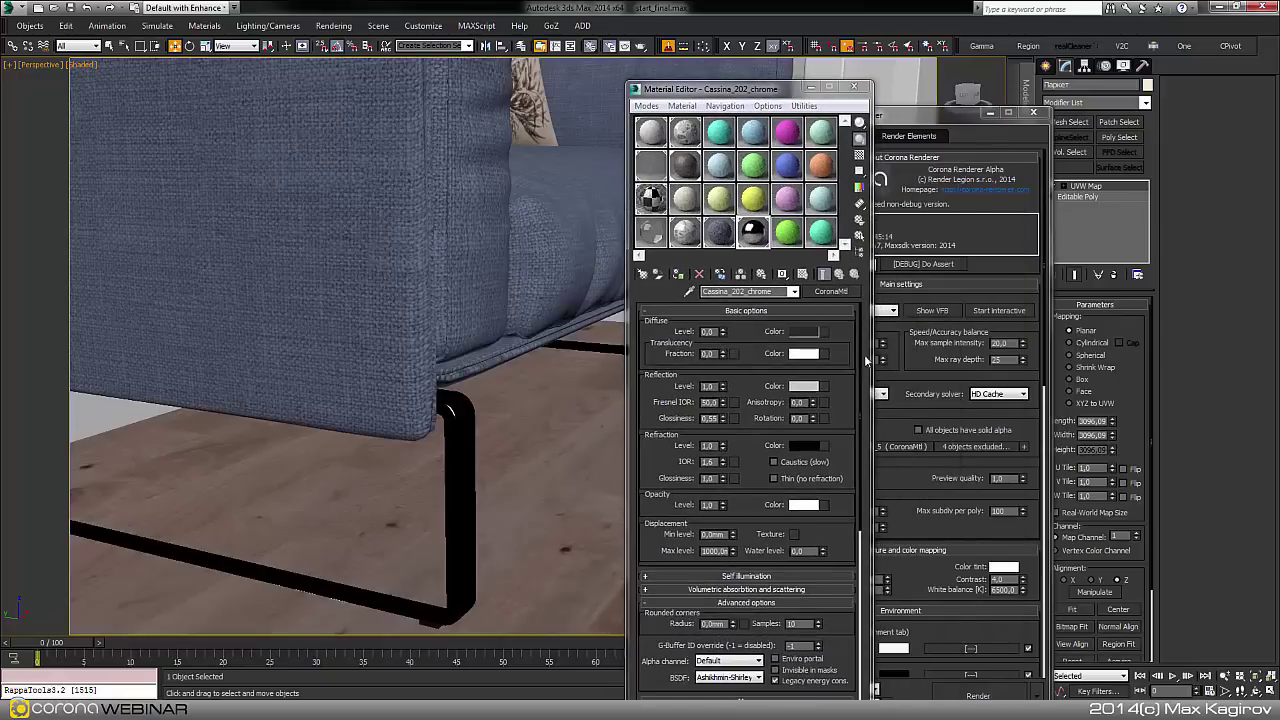
pyautogui.moveTo(549, 210); pyautogui.dragTo(516, 210)
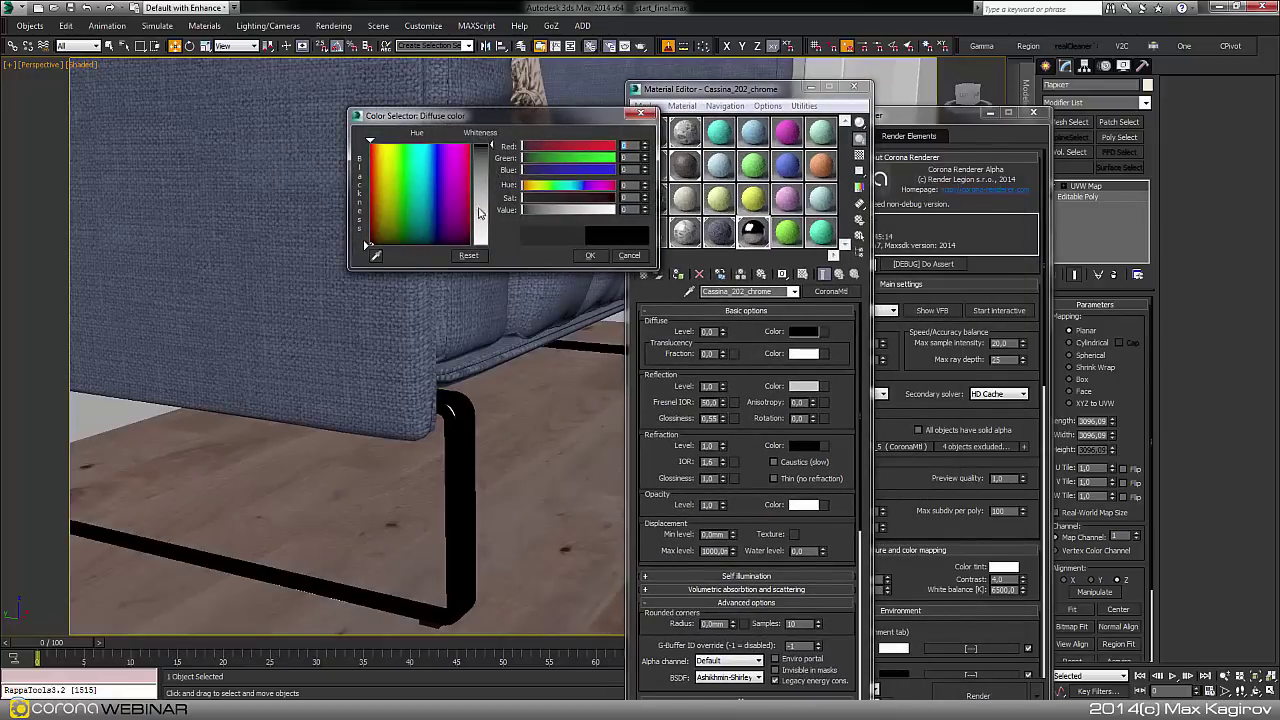
pyautogui.click(590, 255)
pyautogui.scroll(-1, 766, 347)
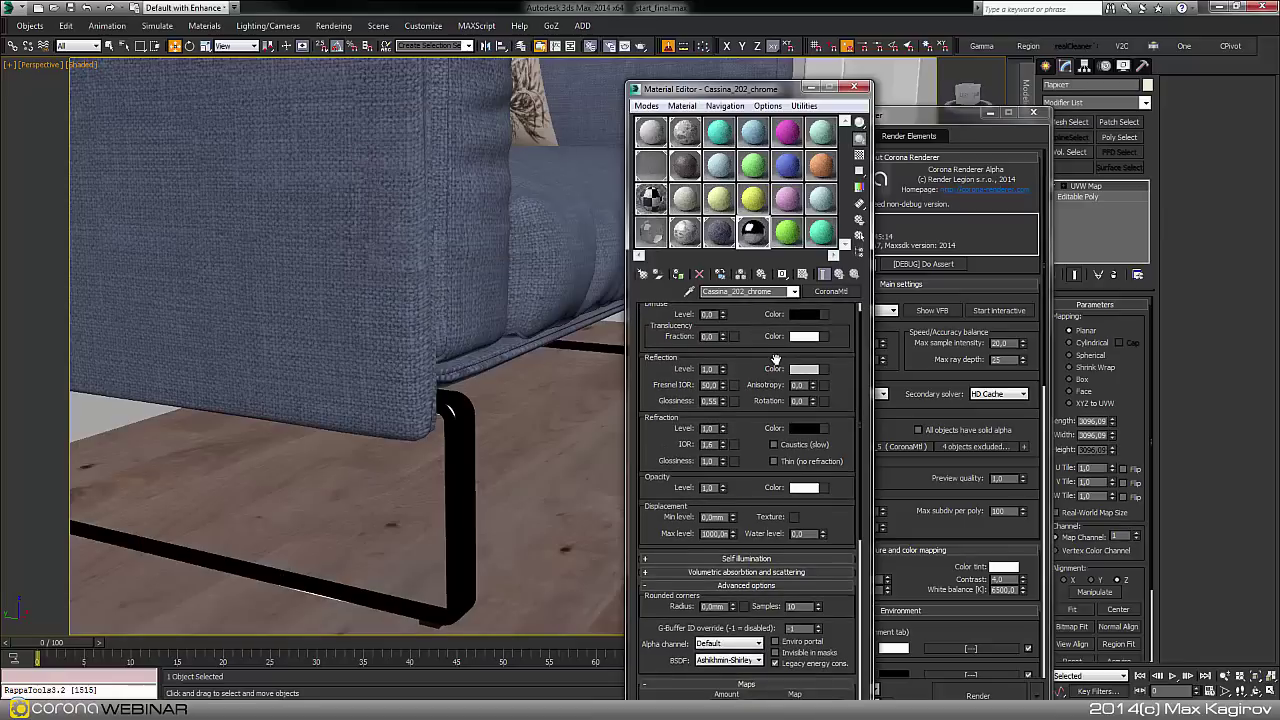
pyautogui.scroll(1, 770, 345)
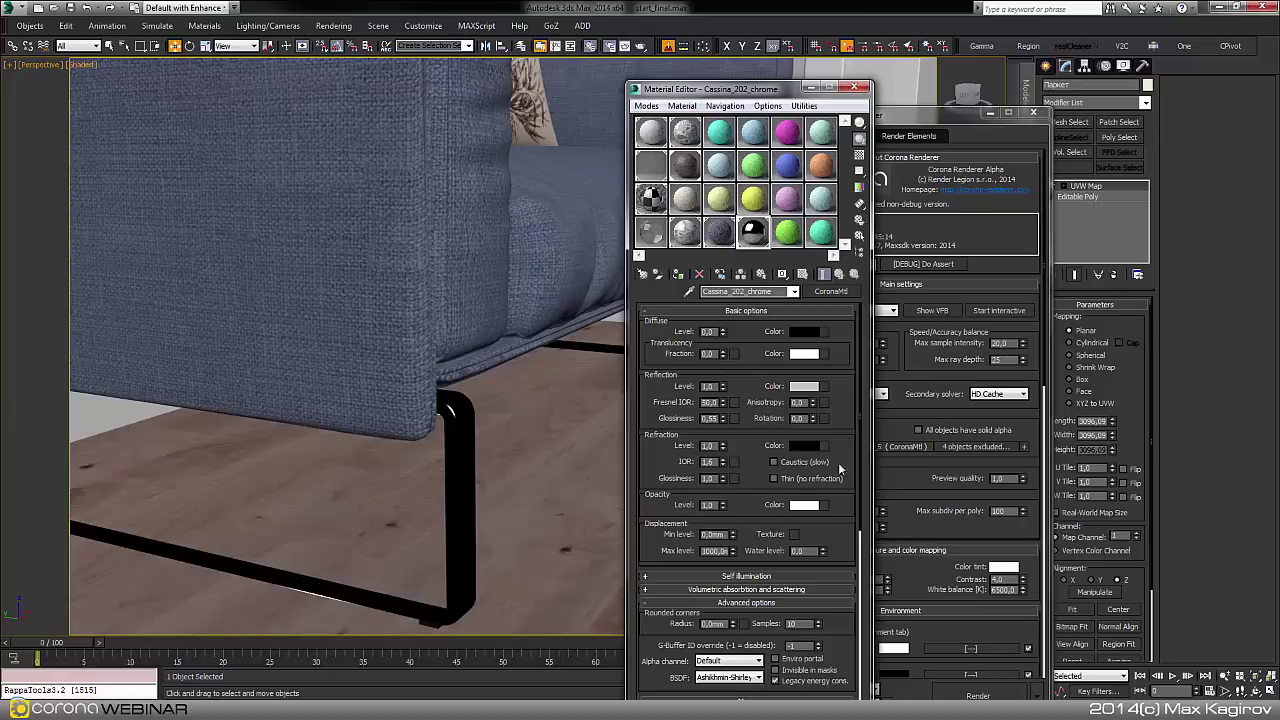
# Set the chrome material's Fresnel IOR to 18, reflection glossiness to 0.55 and reflection color to white.
pyautogui.doubleClick(709, 402)
pyautogui.write('18')
pyautogui.press('Return')
pyautogui.doubleClick(703, 421)
pyautogui.write('0,5')
pyautogui.moveTo(540, 436); pyautogui.dragTo(535, 436, button='middle')
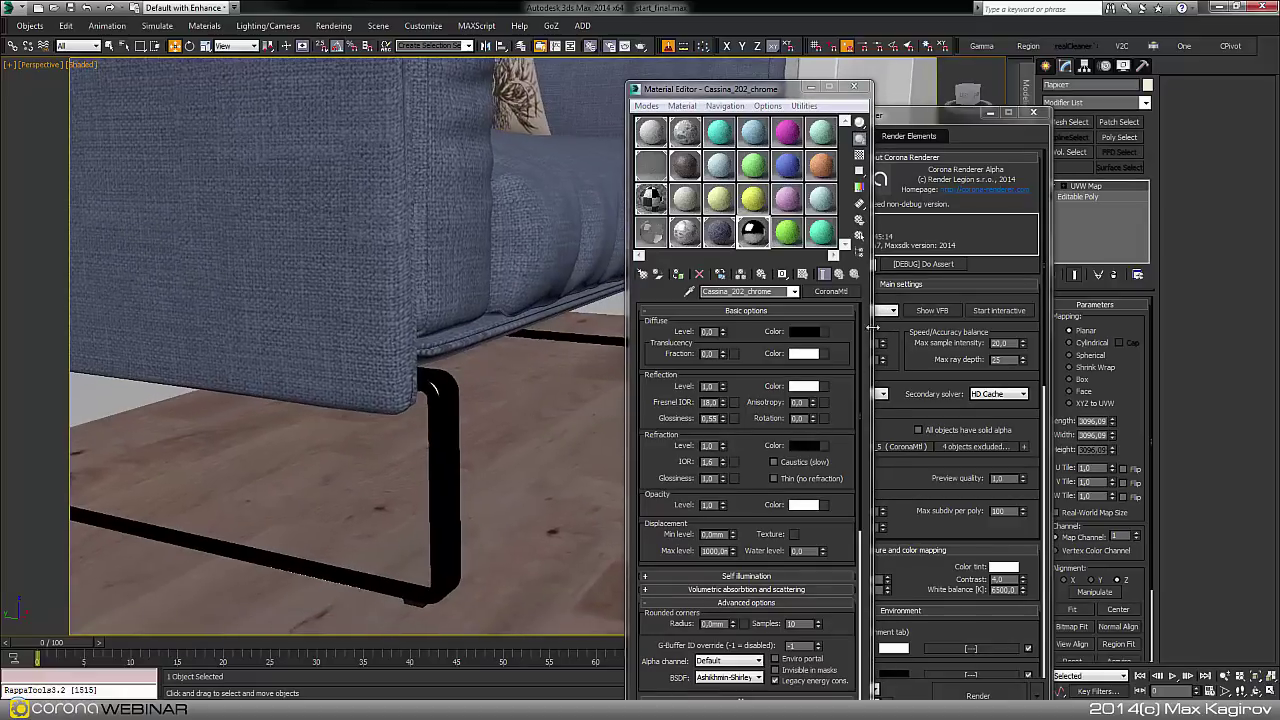
# Run an interactive render of the sofa to check the chrome leg material in the frame buffer.
pyautogui.click(979, 311)
pyautogui.click(979, 311)
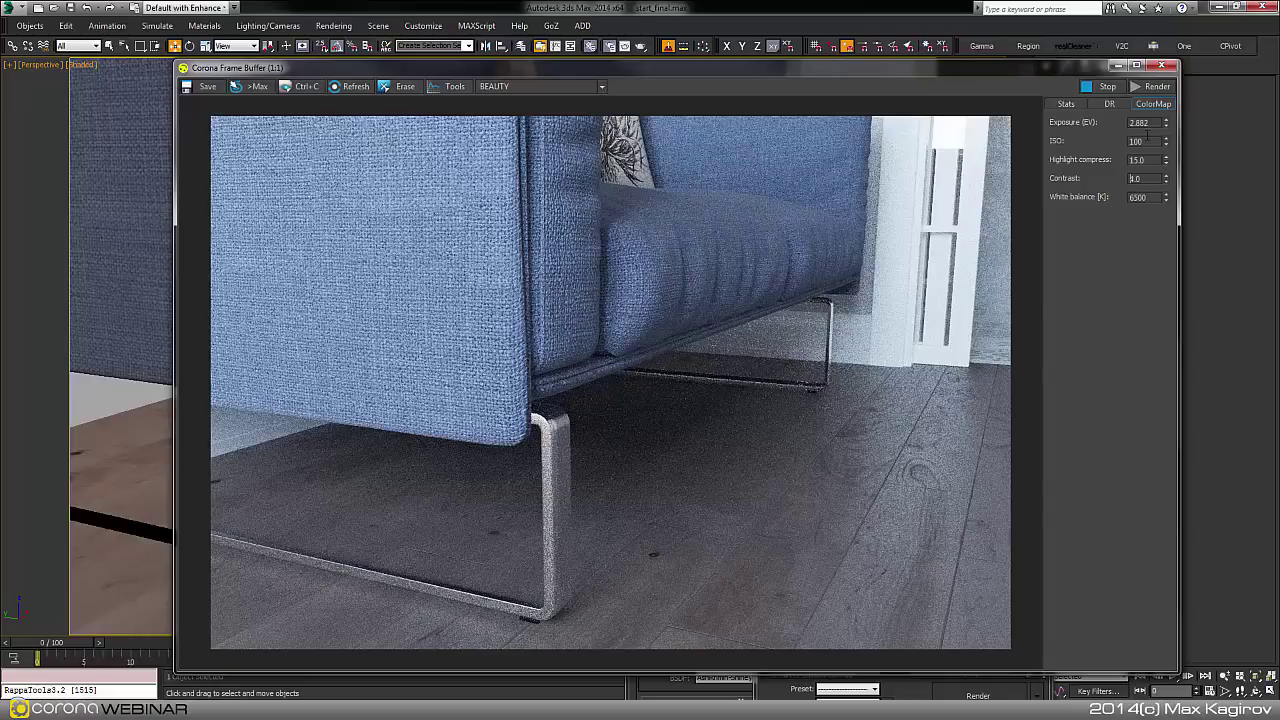
pyautogui.click(1161, 65)
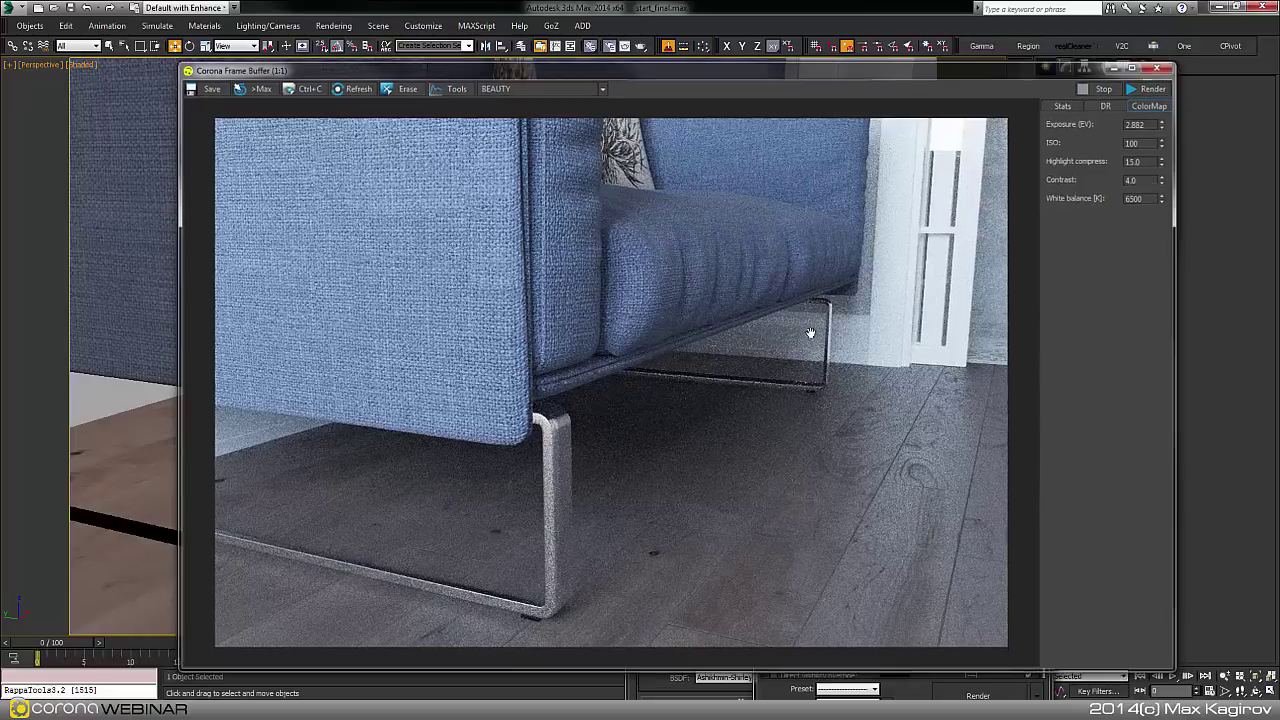
# Unhide the Бра lamp group by name and close the render settings.
pyautogui.scroll(-8, 443, 477)
pyautogui.moveTo(548, 412); pyautogui.dragTo(456, 484, button='middle')
pyautogui.scroll(10, 456, 484)
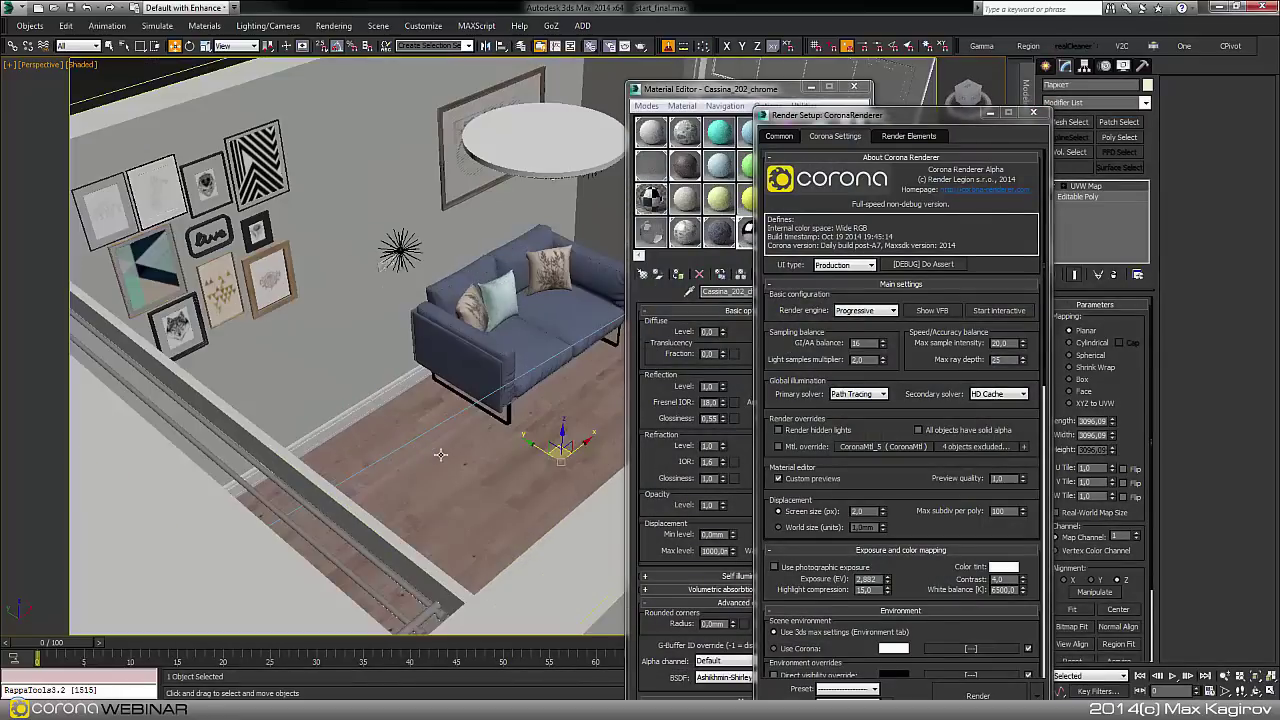
pyautogui.rightClick(437, 451)
pyautogui.click(480, 405)
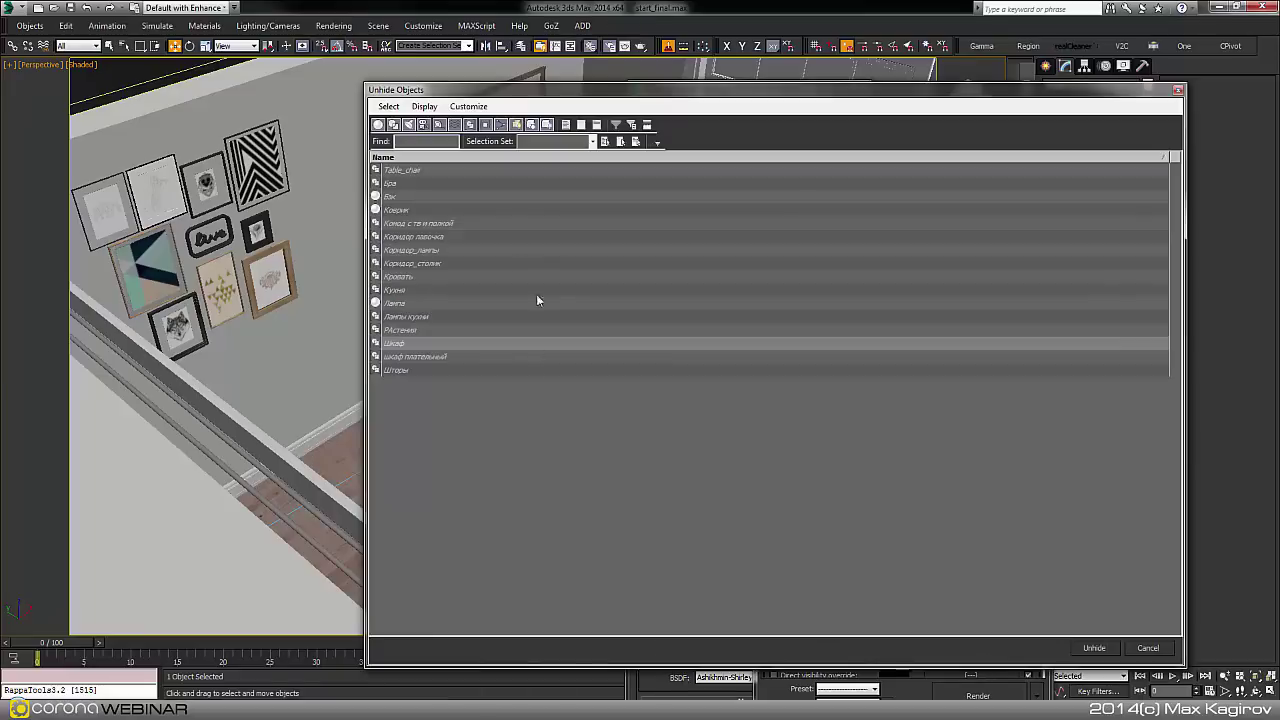
pyautogui.doubleClick(415, 186)
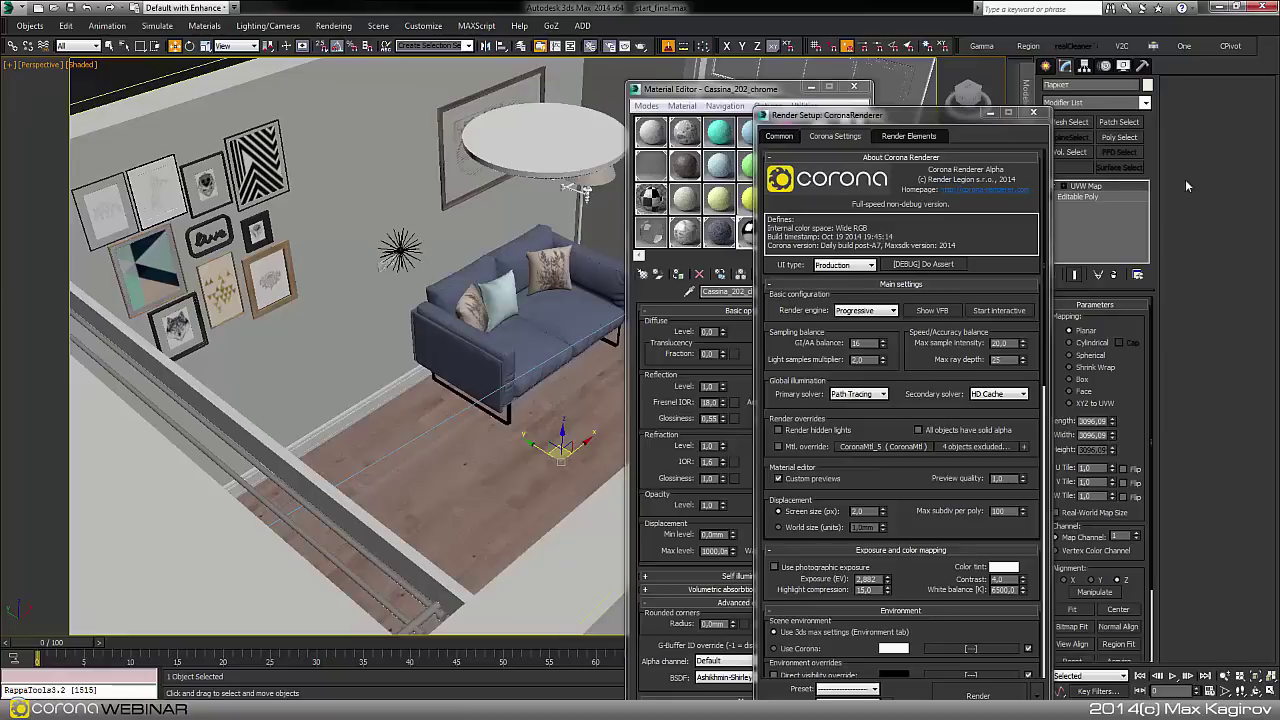
pyautogui.click(1044, 116)
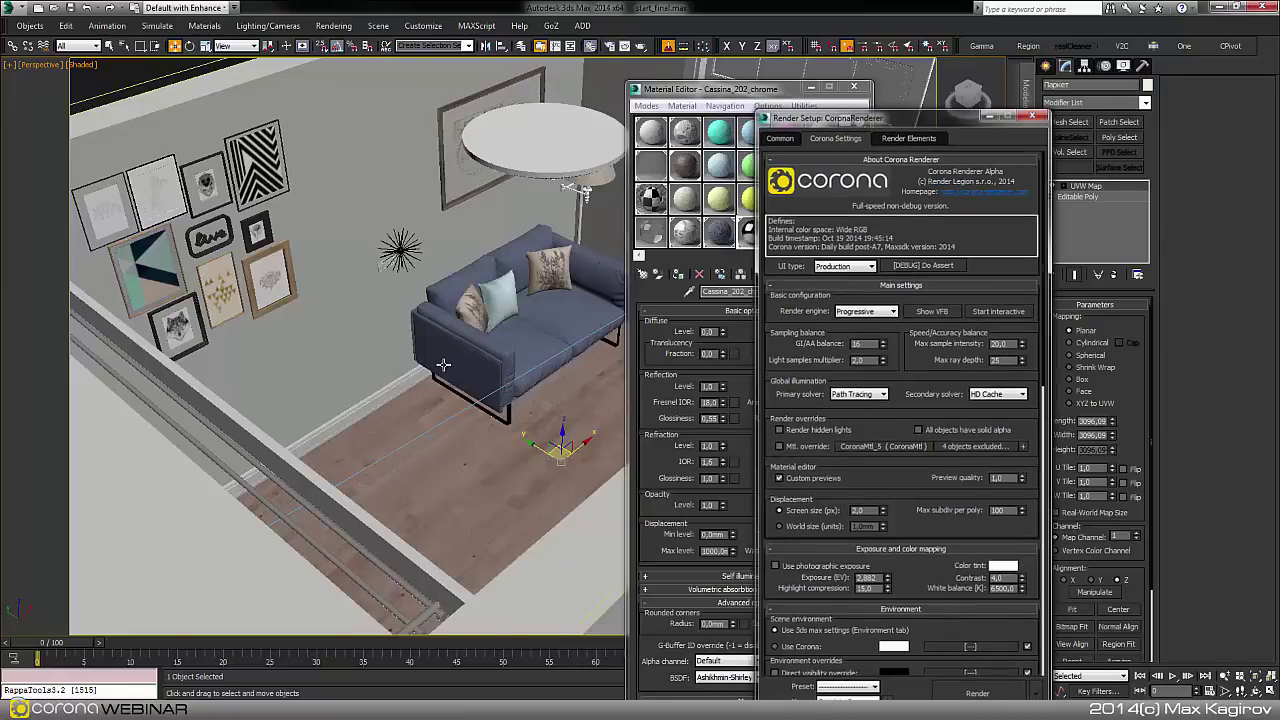
# Select the Corona light inside the lampshade in wireframe display and examine its intensity setting.
pyautogui.keyDown('alt'); pyautogui.moveTo(444, 364); pyautogui.dragTo(481, 383, button='middle'); pyautogui.keyUp('alt')
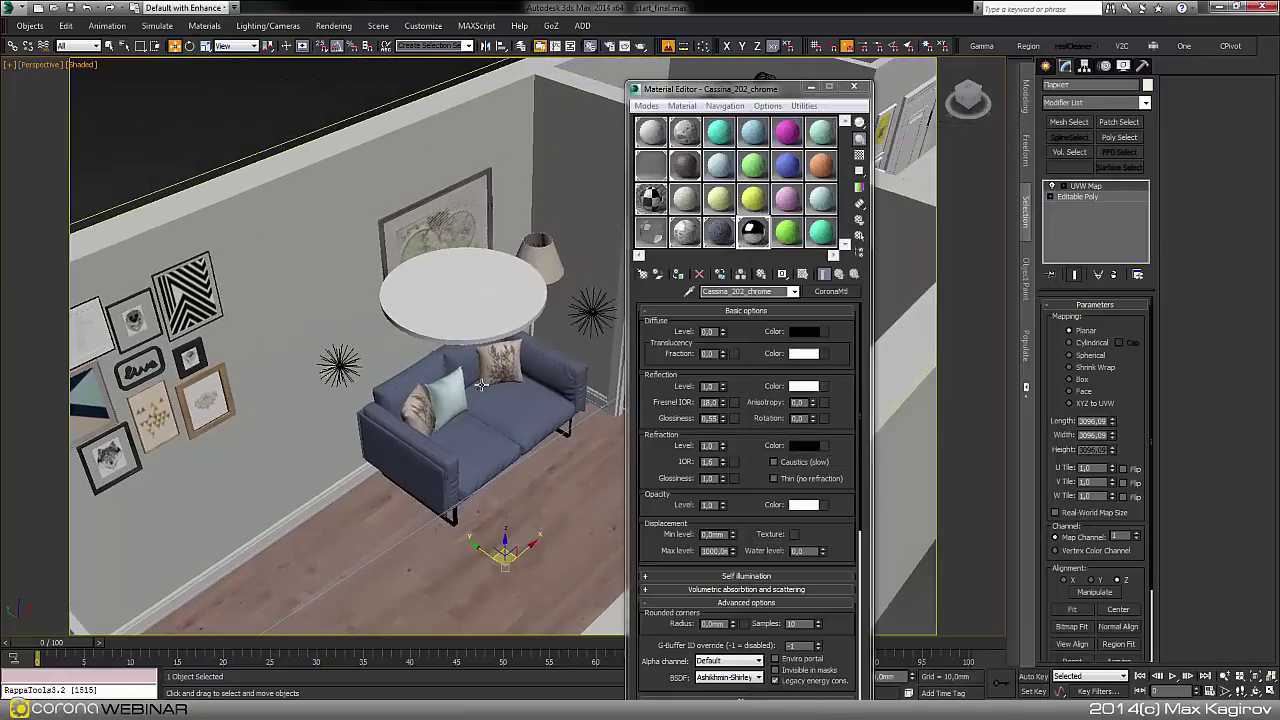
pyautogui.click(854, 87)
pyautogui.keyDown('alt'); pyautogui.moveTo(551, 376); pyautogui.dragTo(553, 351, button='middle'); pyautogui.keyUp('alt')
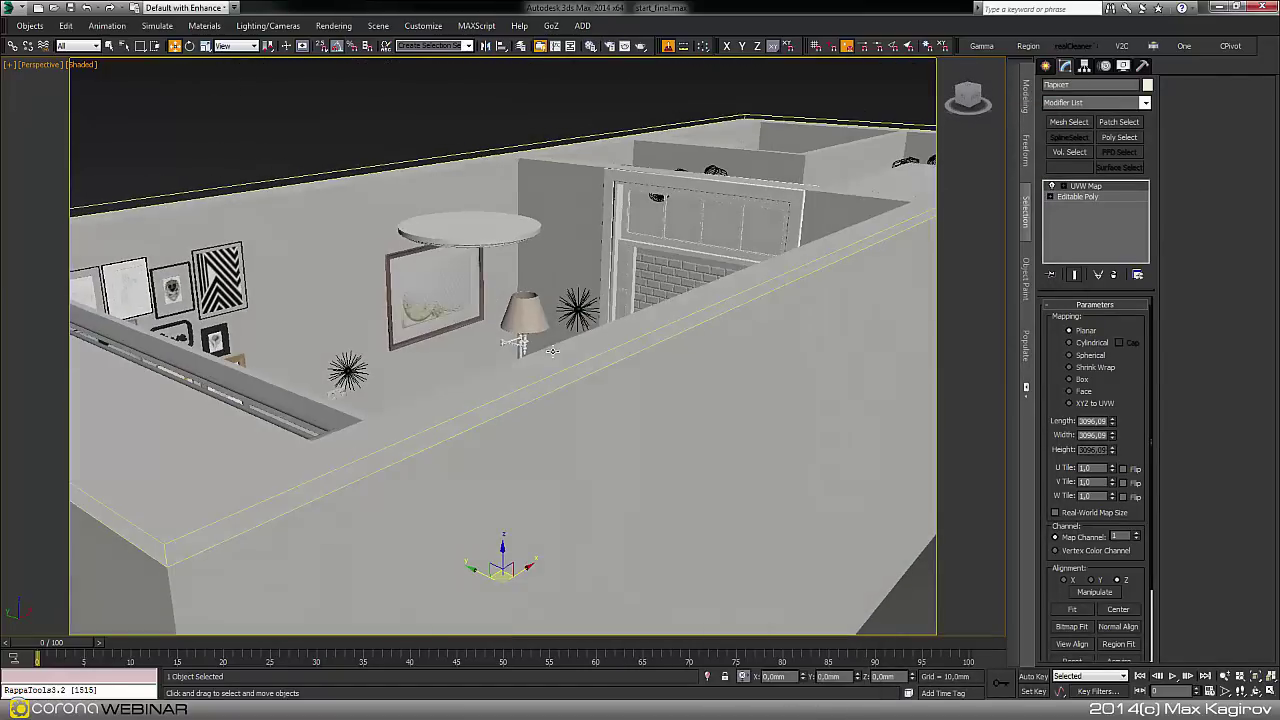
pyautogui.scroll(5, 532, 340)
pyautogui.press('F3')
pyautogui.scroll(3, 531, 307)
pyautogui.click(496, 254)
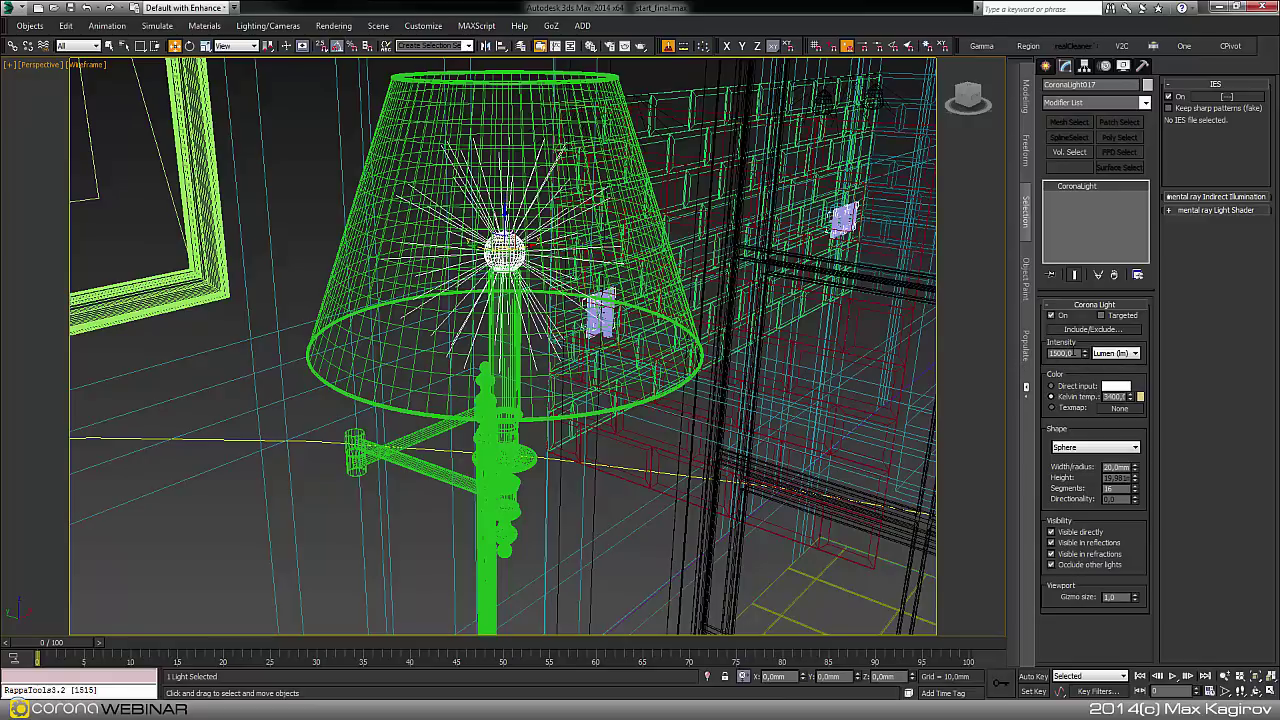
pyautogui.doubleClick(1062, 353)
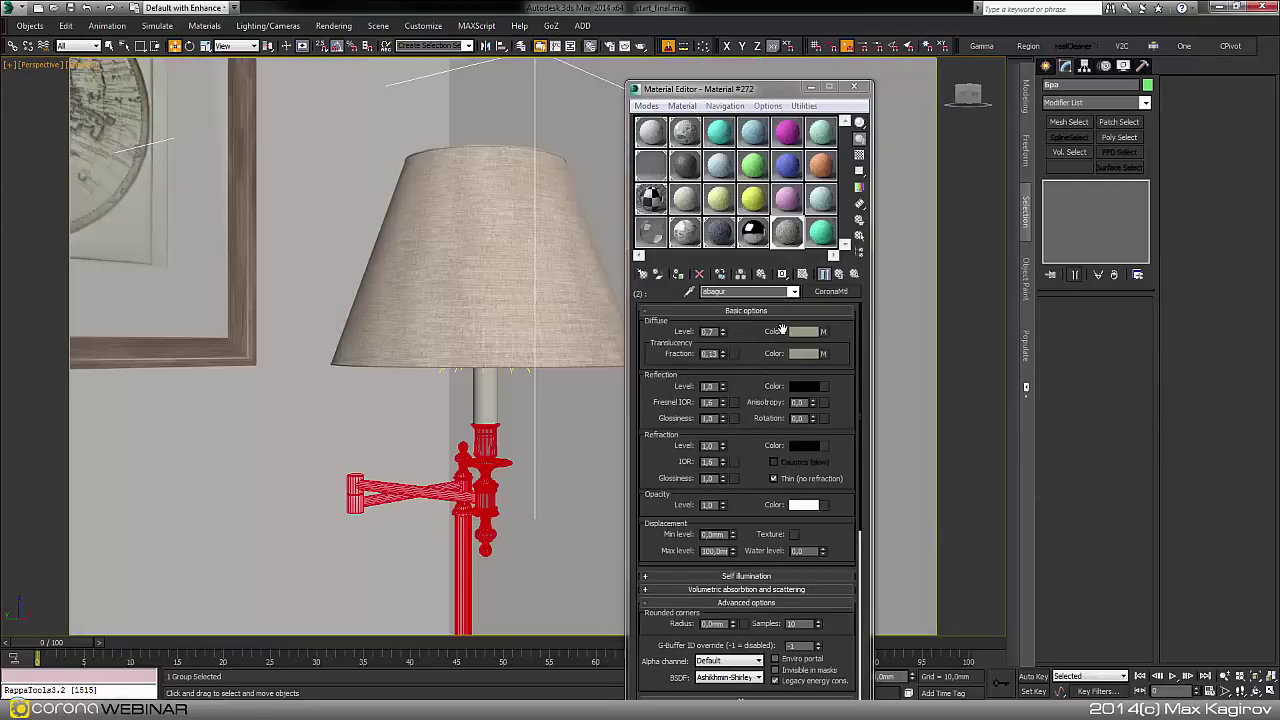
# Inspect the abagur lampshade material's diffuse Color Correction map and view its linen bitmap.
pyautogui.click(824, 333)
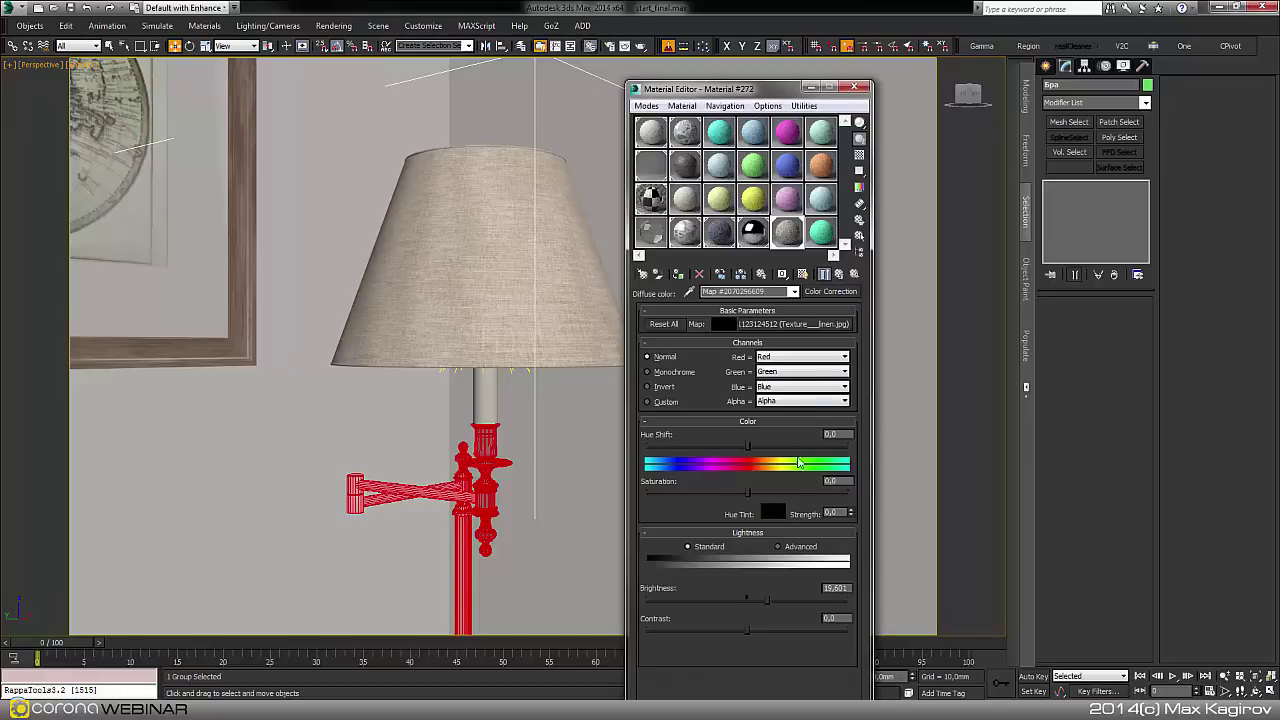
pyautogui.click(793, 323)
pyautogui.click(818, 509)
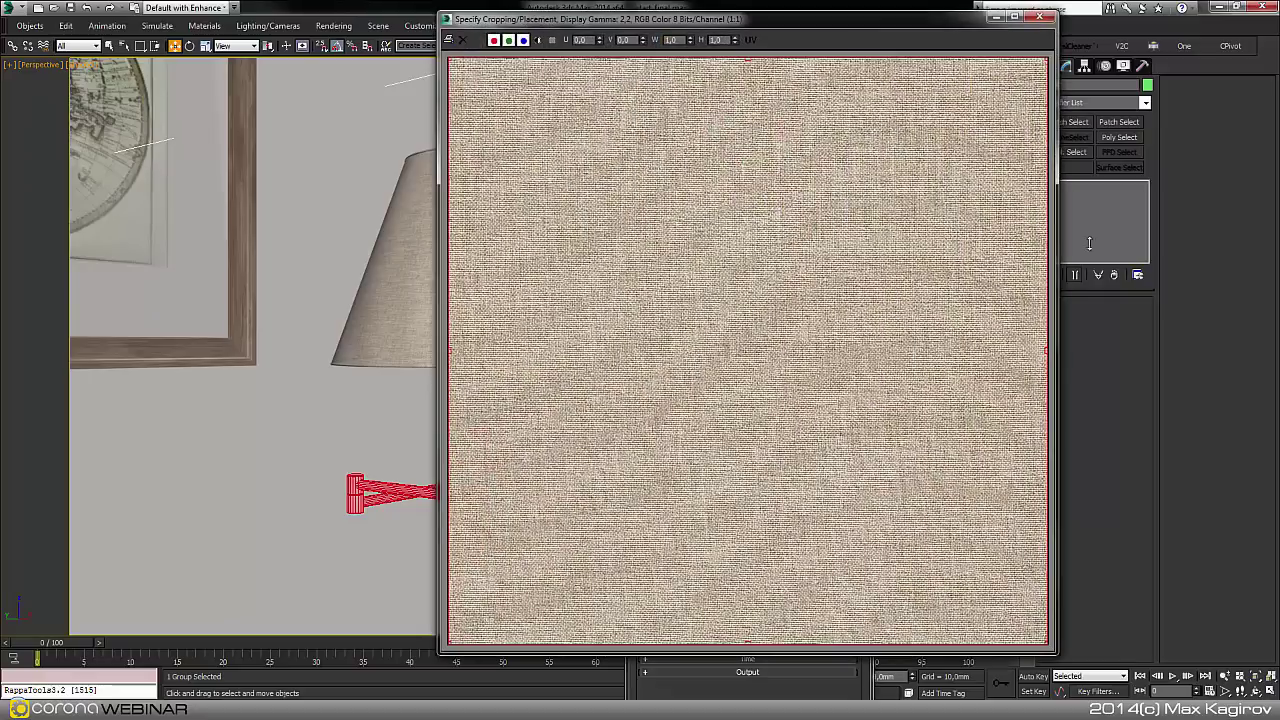
pyautogui.click(1045, 19)
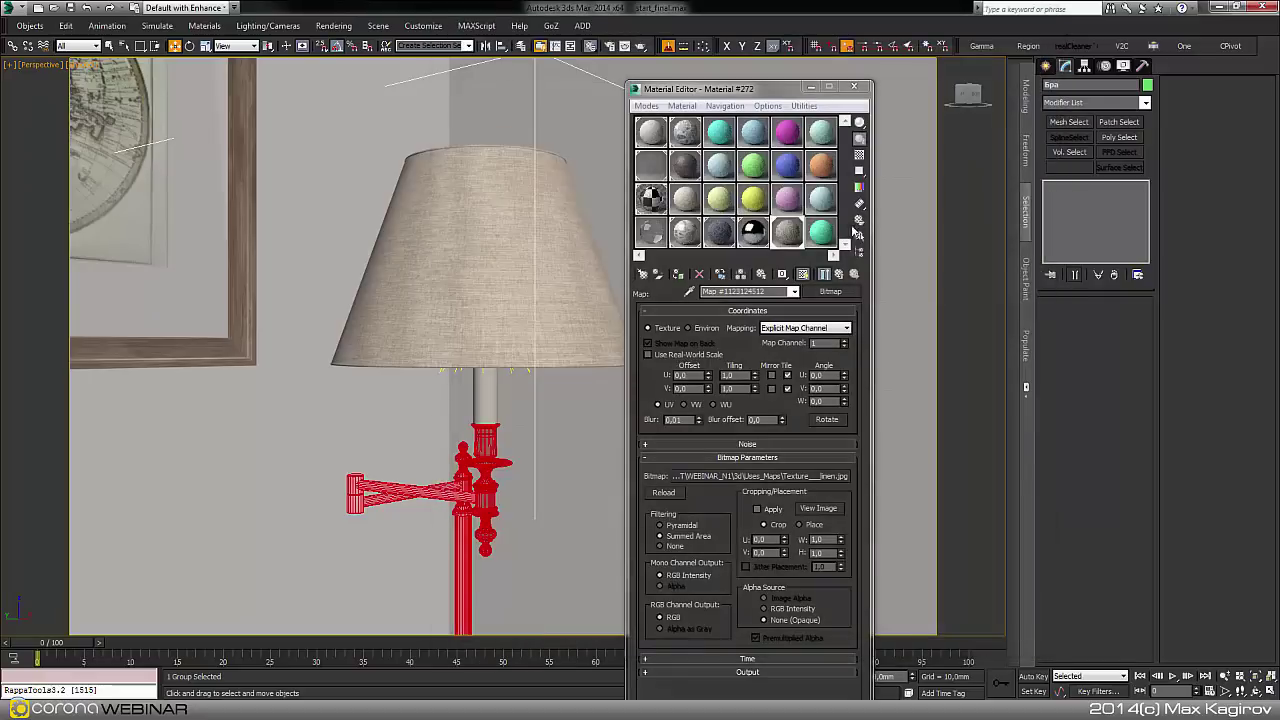
pyautogui.click(841, 275)
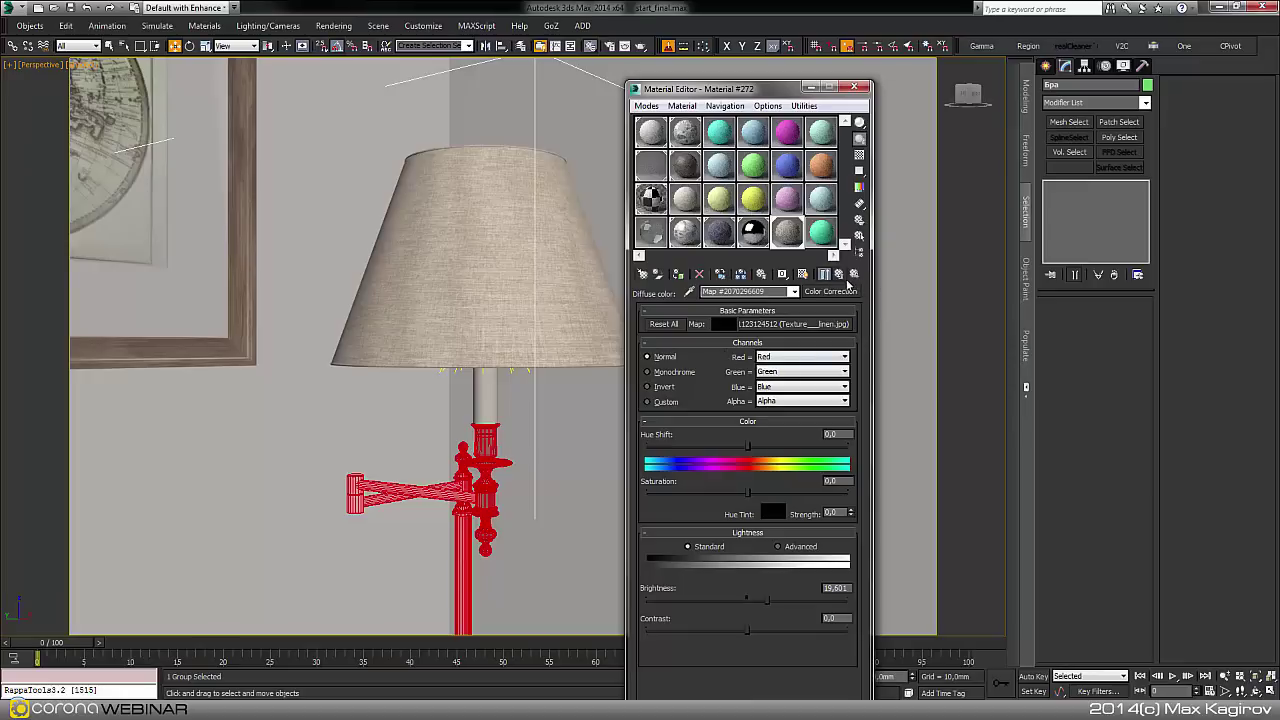
pyautogui.click(840, 274)
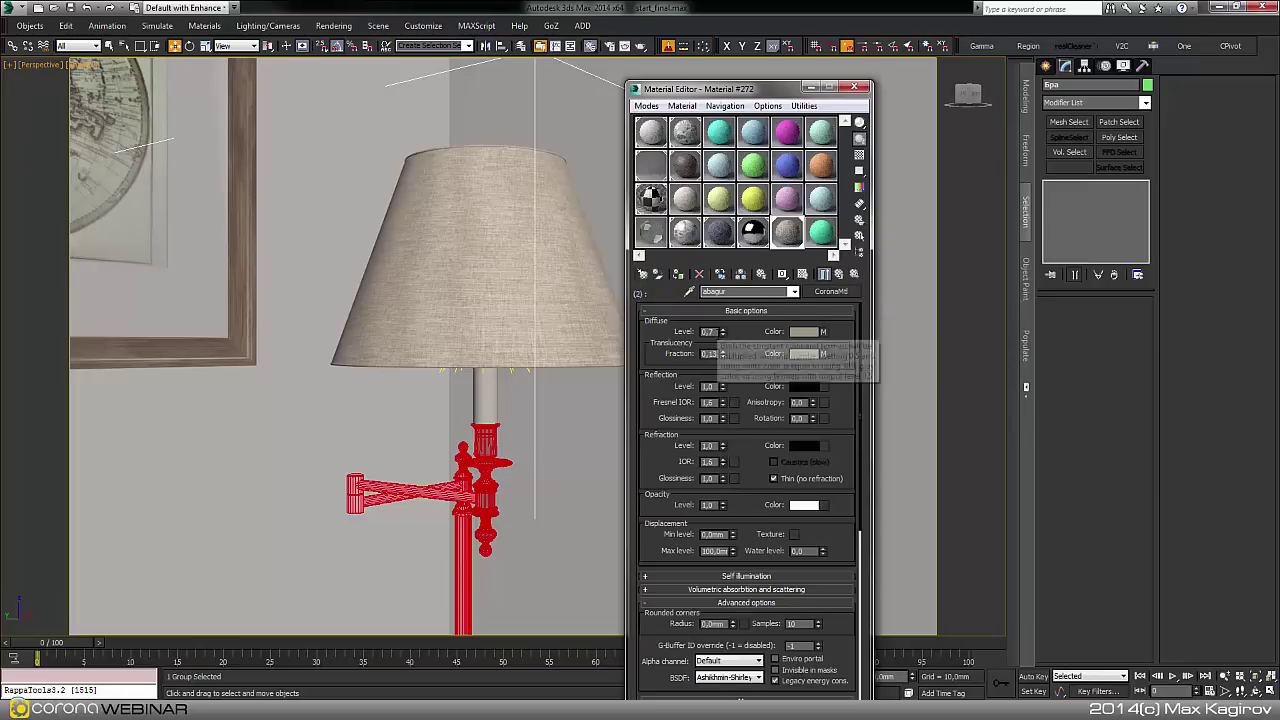
# Review the abagur material's diffuse level, translucency fraction and map amounts.
pyautogui.doubleClick(709, 331)
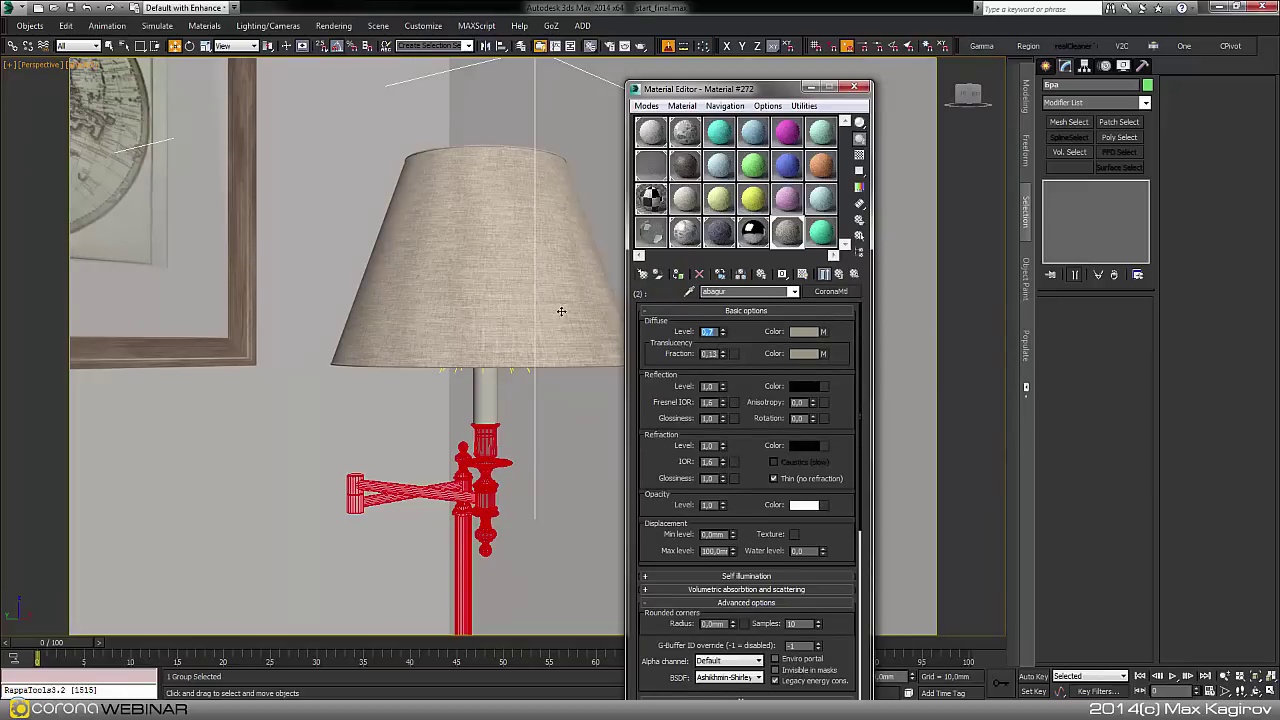
pyautogui.click(794, 341)
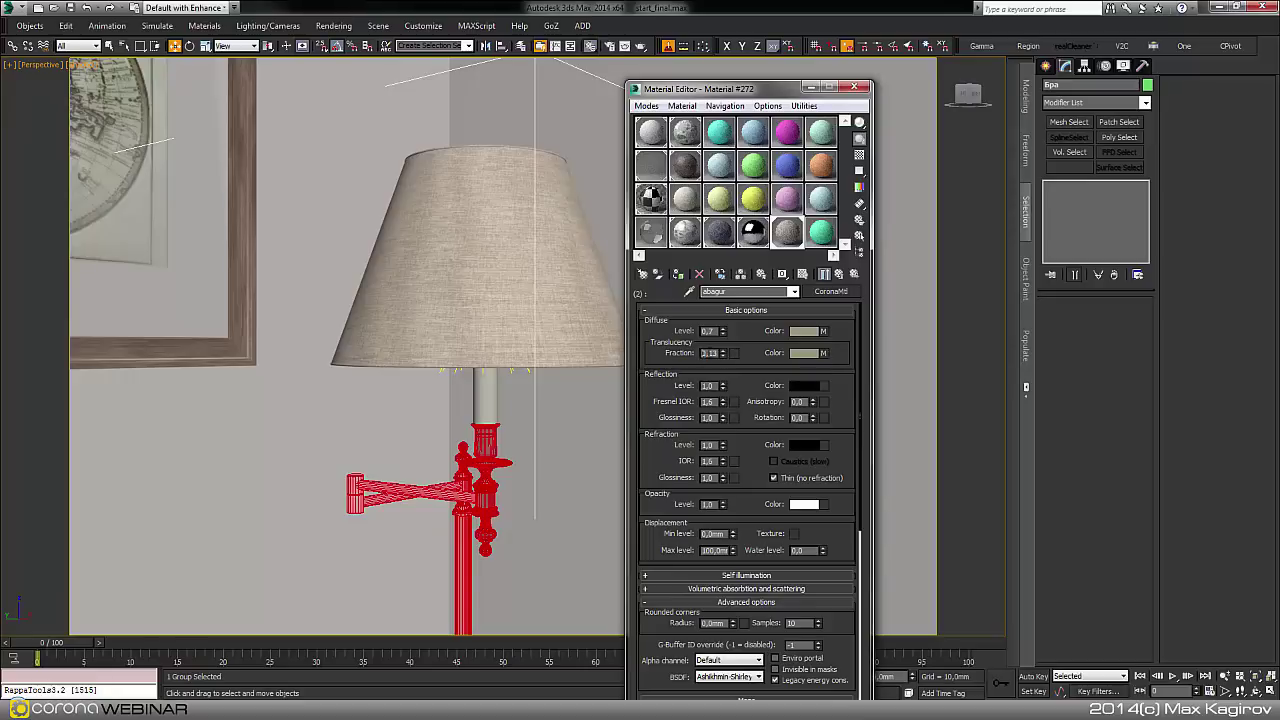
pyautogui.click(727, 368)
pyautogui.doubleClick(711, 354)
pyautogui.scroll(-5, 760, 400)
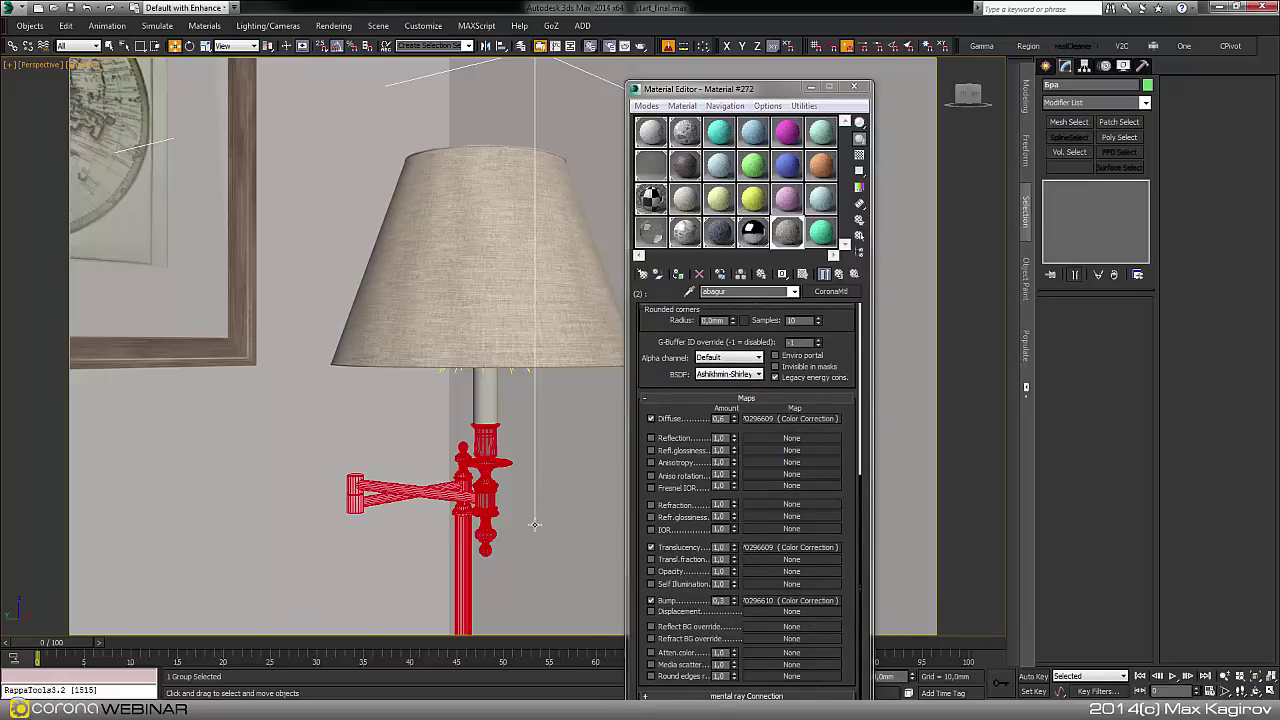
# Render the lamp to check the translucent shade in the frame buffer, then stop and close the render.
pyautogui.press('F10')
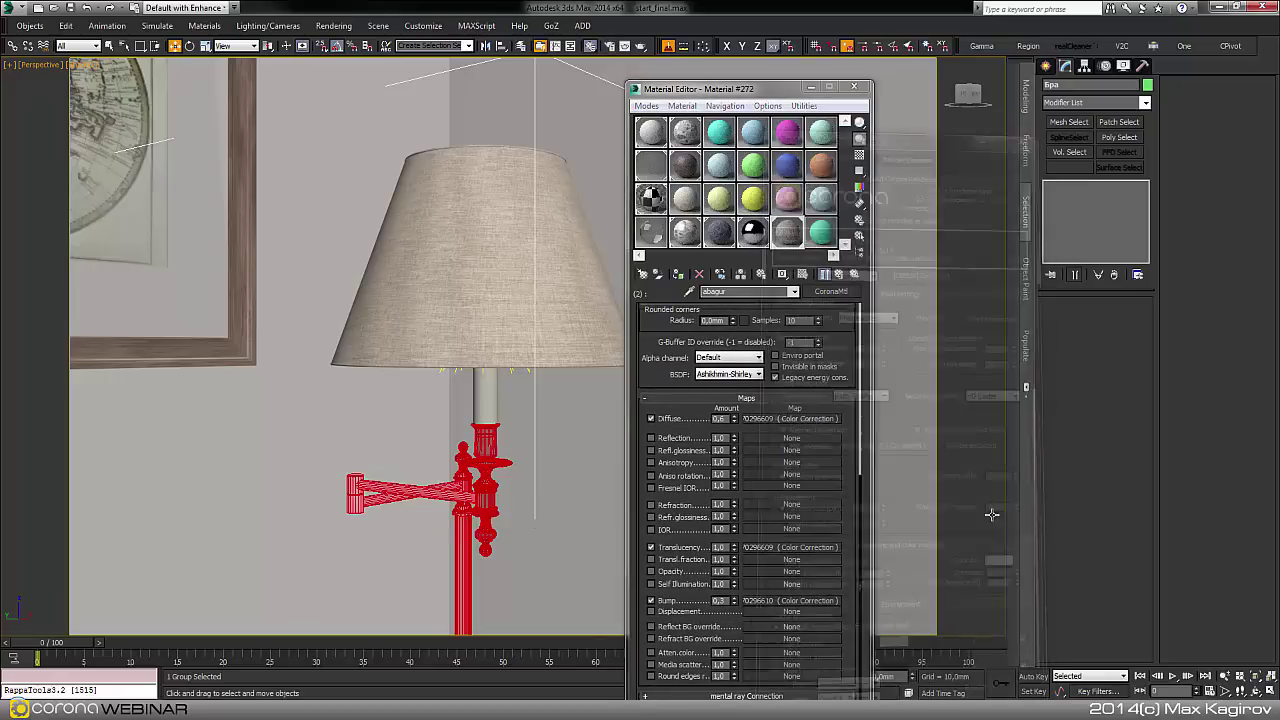
pyautogui.hotkey('shift', 'q')
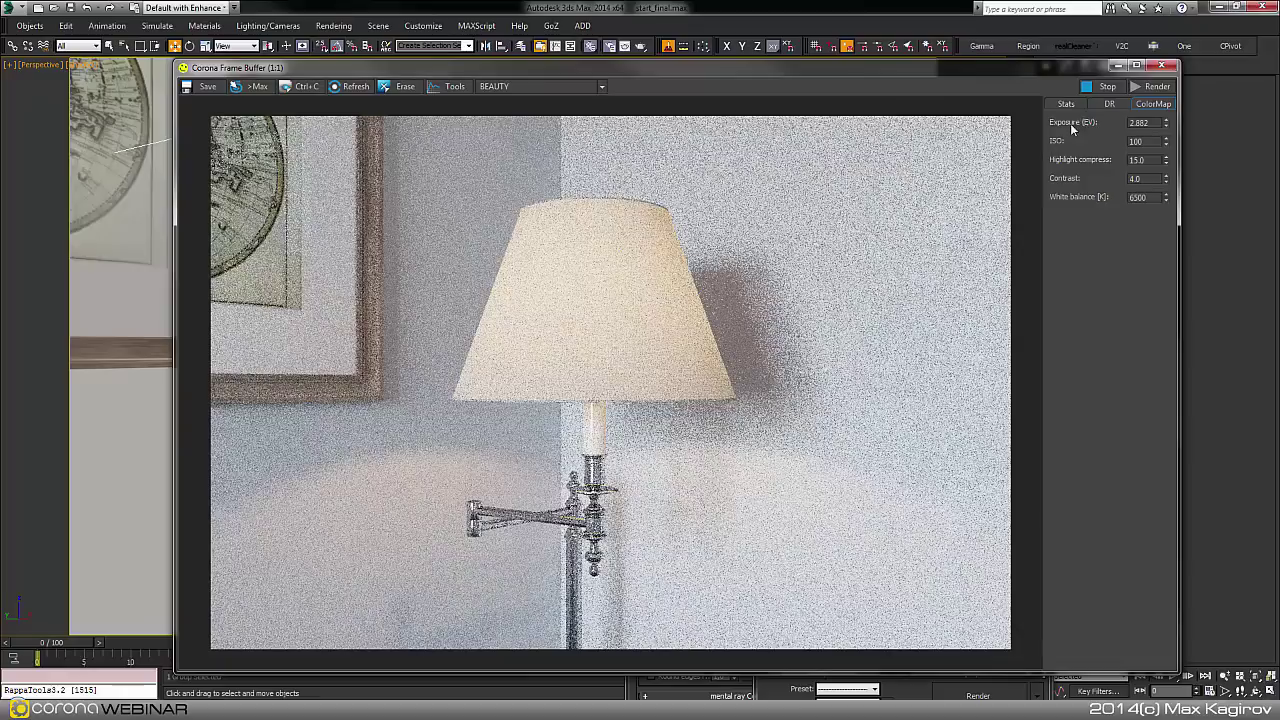
pyautogui.click(1100, 86)
pyautogui.click(1160, 66)
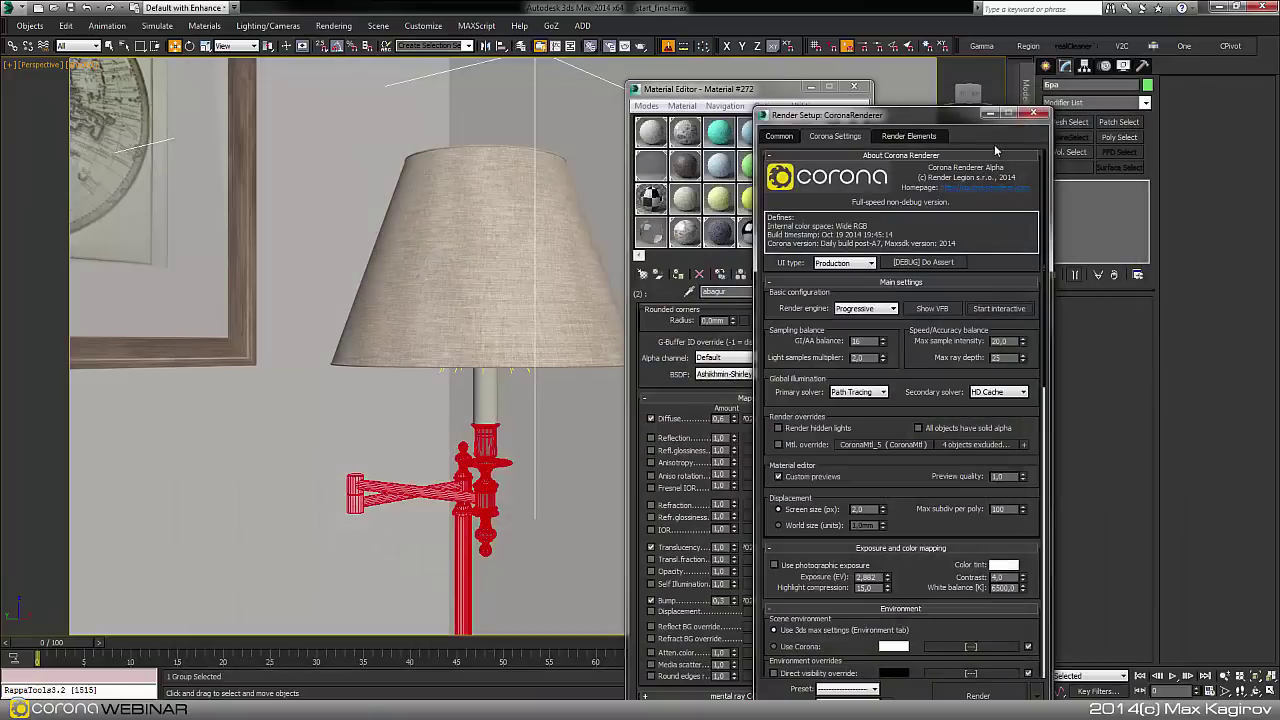
# Unhide the Шторы curtain group by name and select it in front of the window.
pyautogui.rightClick(450, 368)
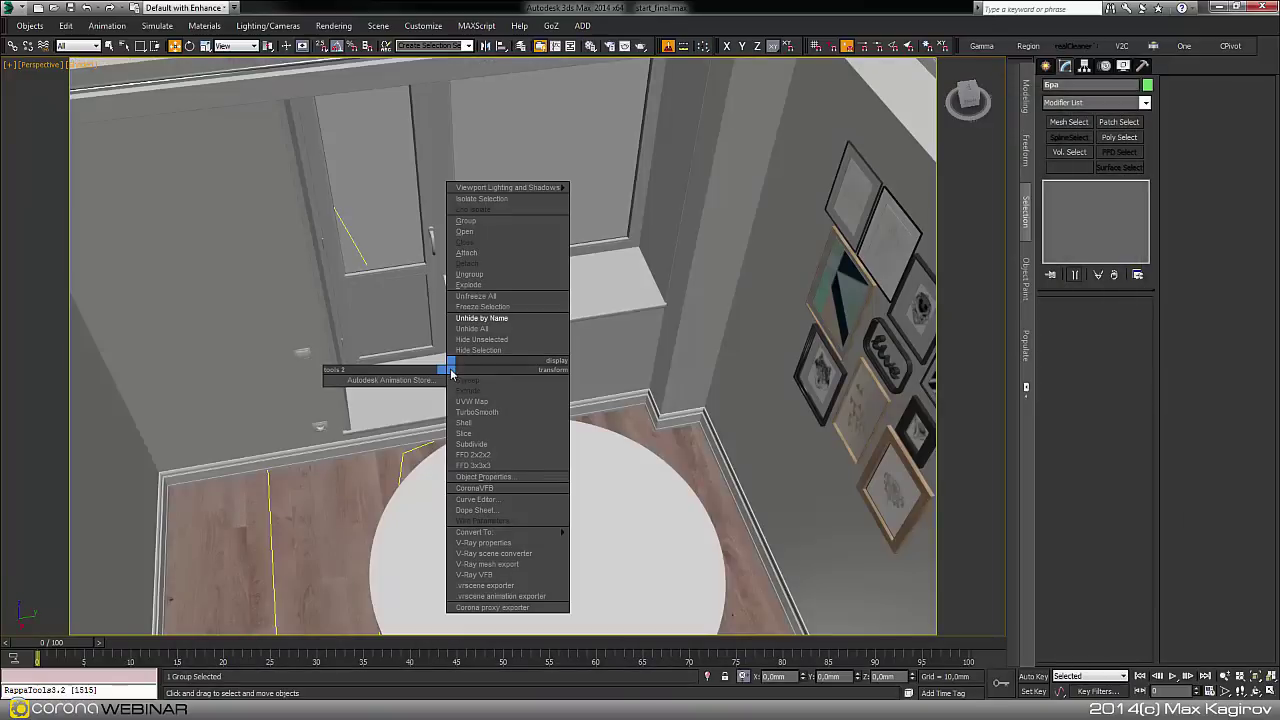
pyautogui.click(496, 318)
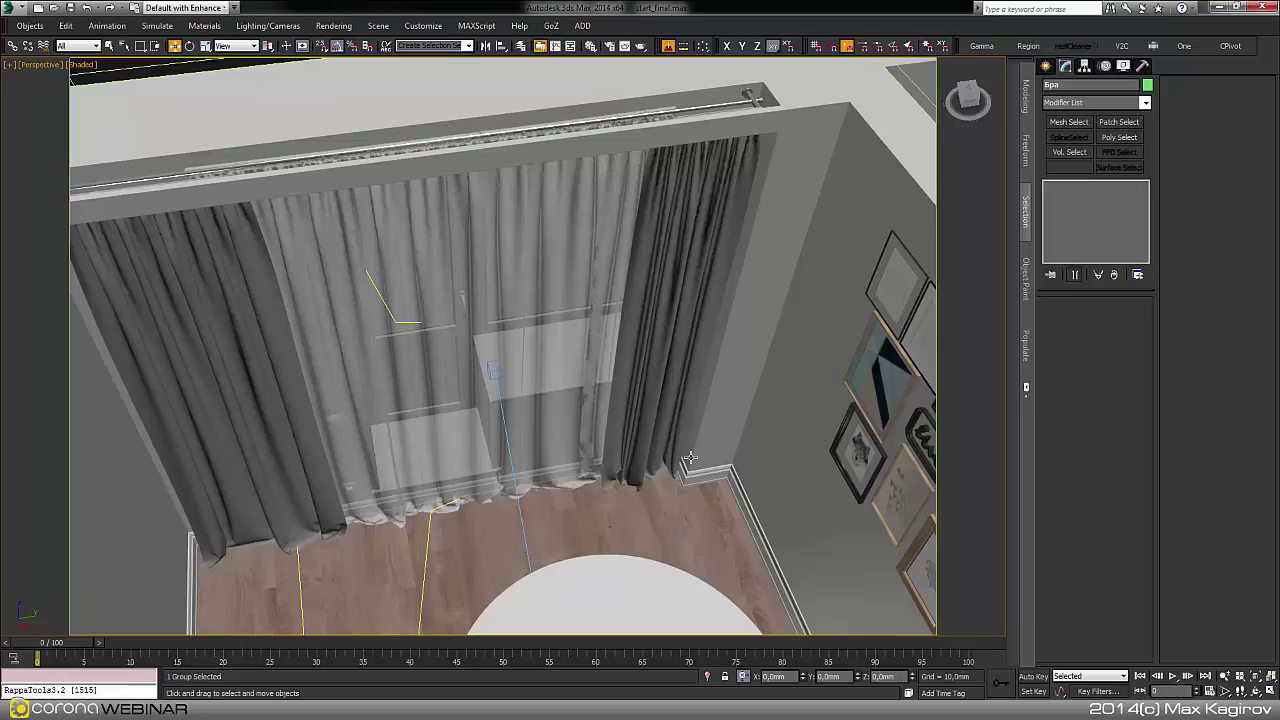
pyautogui.scroll(5, 690, 458)
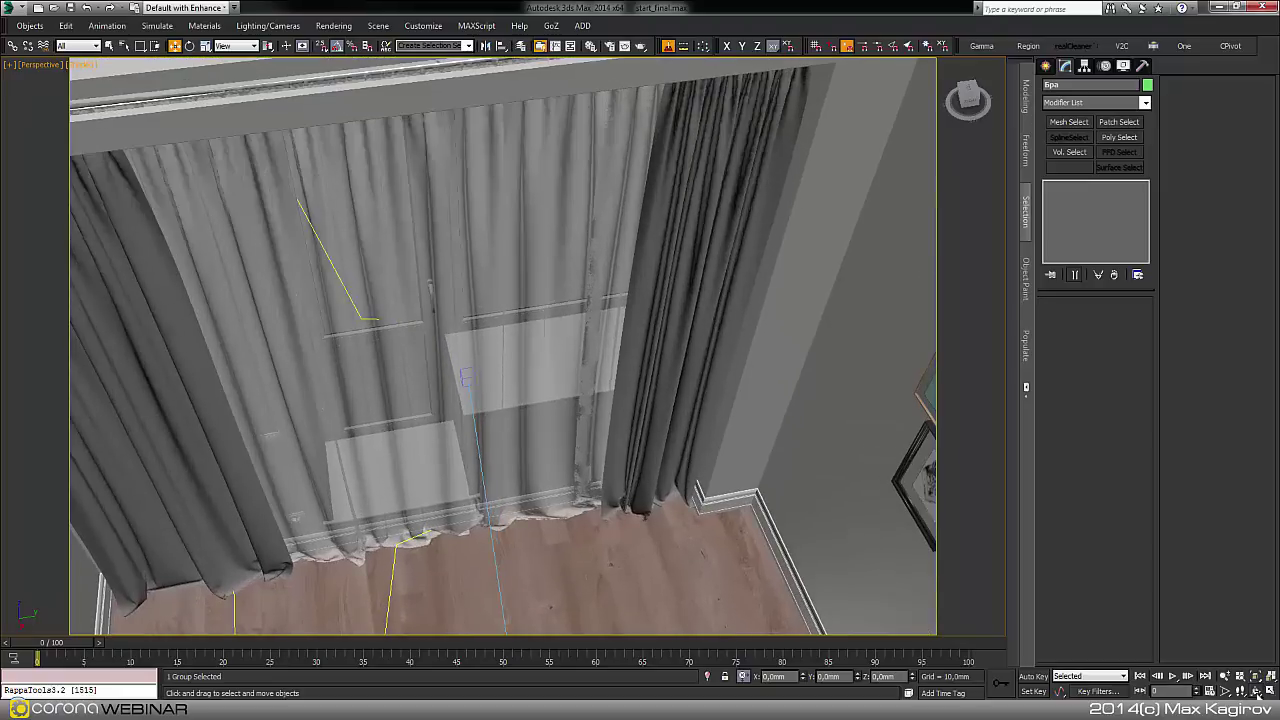
pyautogui.click(1256, 691)
pyautogui.moveTo(496, 422)
pyautogui.mouseDown()
pyautogui.moveTo(486, 380)
pyautogui.moveTo(507, 462)
pyautogui.moveTo(257, 171)
pyautogui.moveTo(480, 357)
pyautogui.moveTo(498, 415)
pyautogui.moveTo(485, 440)
pyautogui.moveTo(509, 423)
pyautogui.mouseUp()
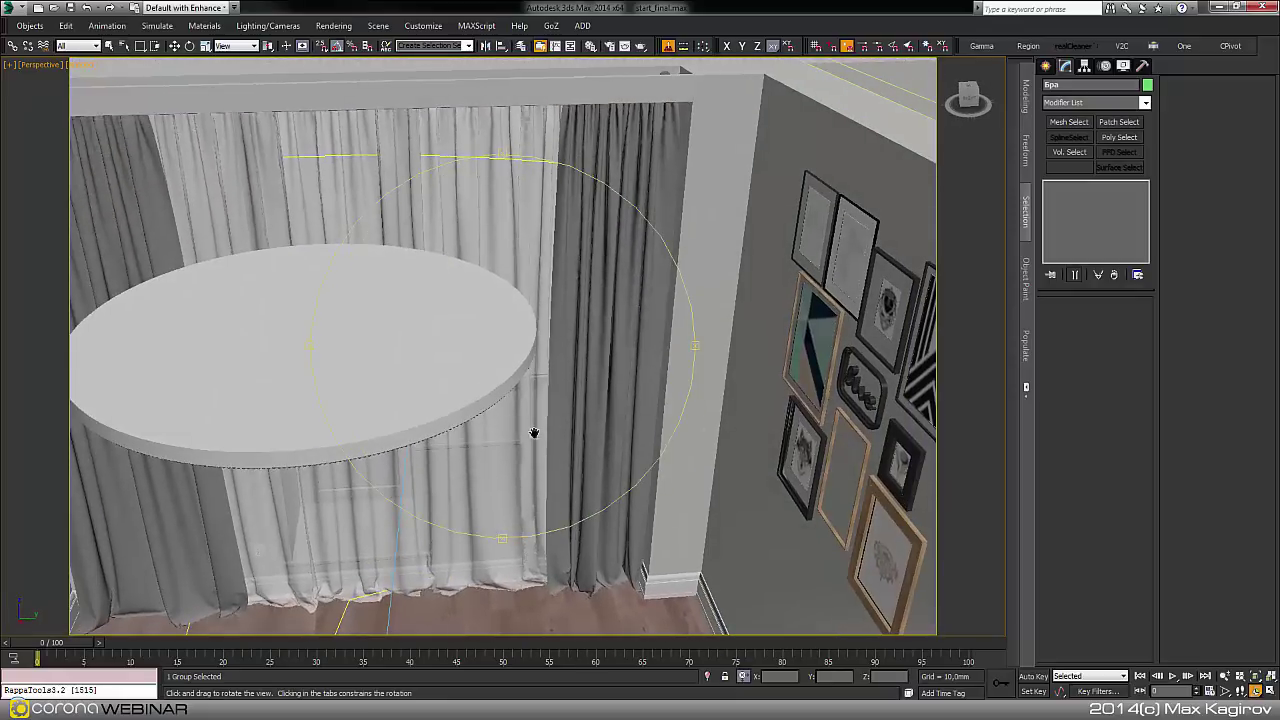
pyautogui.press('w')
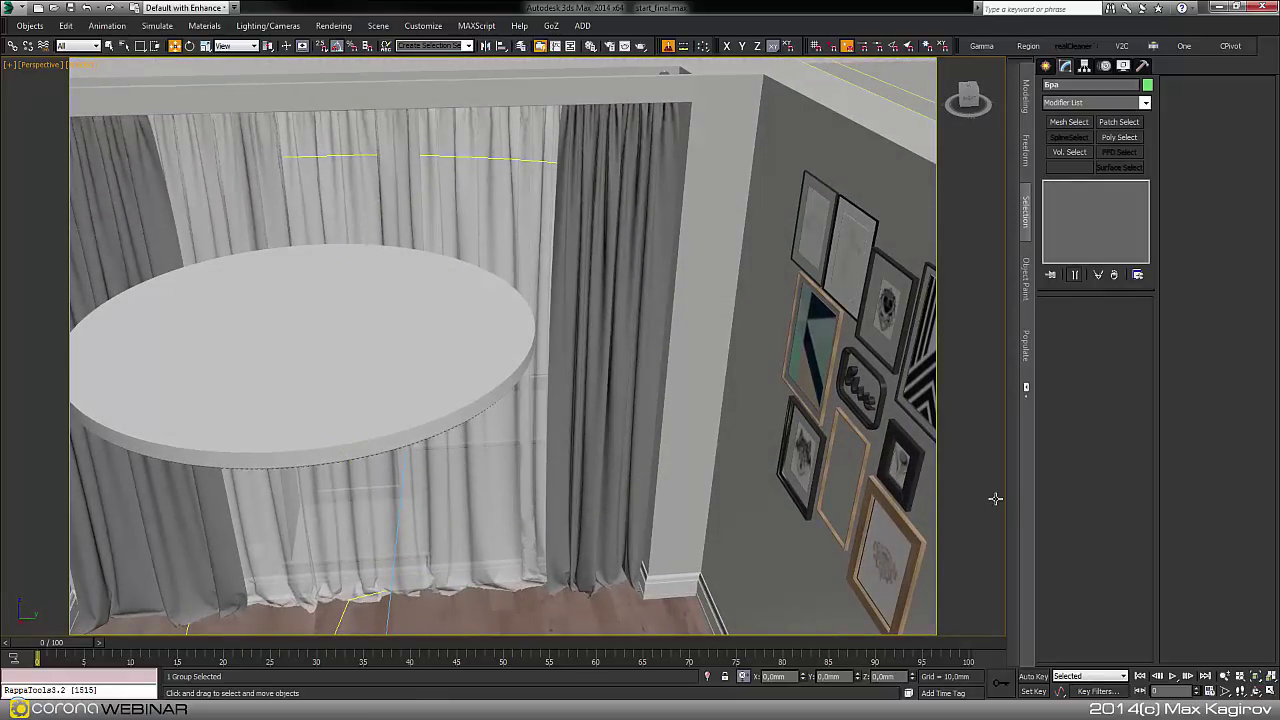
pyautogui.scroll(-2, 554, 443)
pyautogui.moveTo(554, 443); pyautogui.dragTo(662, 560, button='middle')
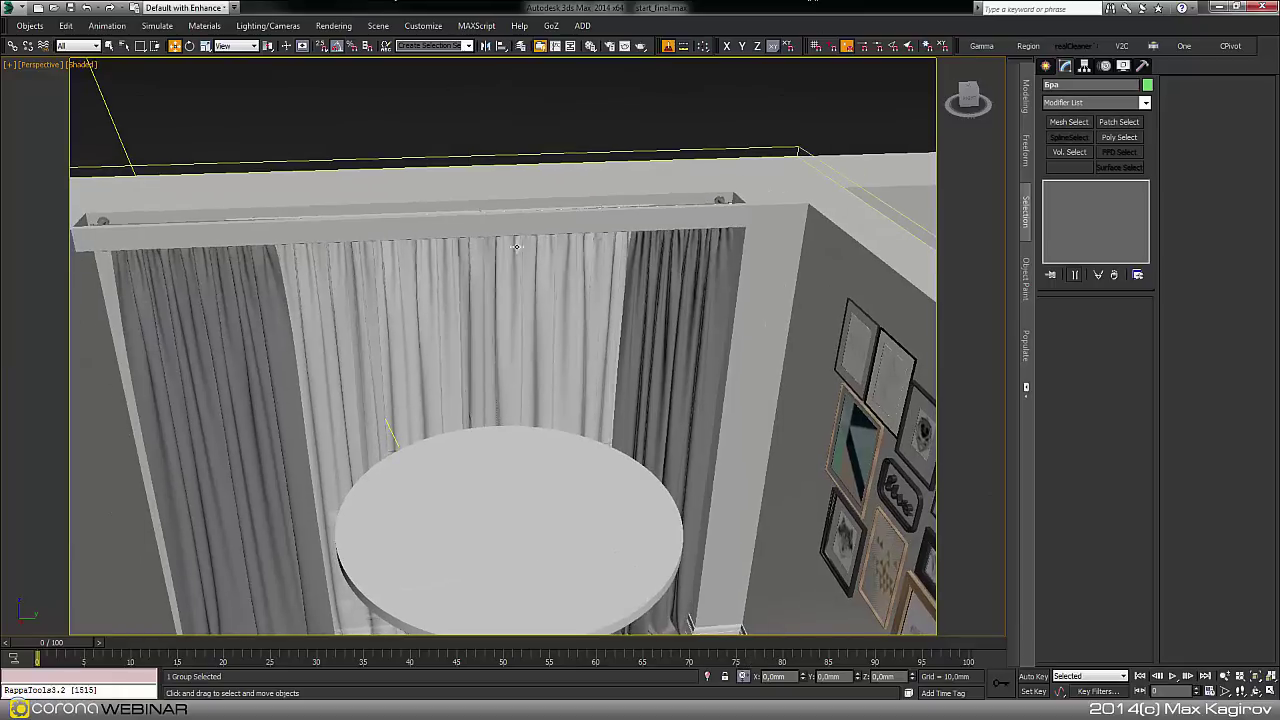
pyautogui.moveTo(530, 302); pyautogui.dragTo(1197, 554, button='middle')
pyautogui.click(539, 494)
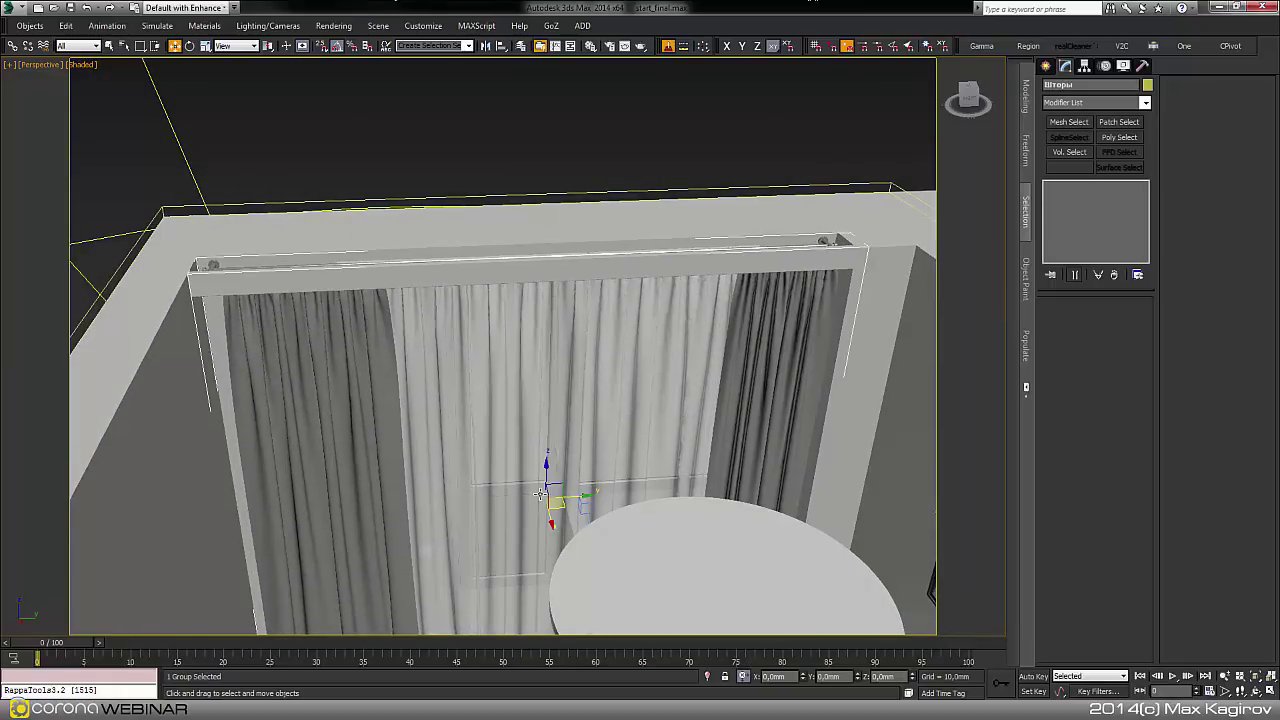
# Open the tul sub-material of the curtains' Multi/Sub-Object material and review its basic options.
pyautogui.keyDown('alt'); pyautogui.moveTo(539, 494); pyautogui.dragTo(444, 432, button='middle'); pyautogui.keyUp('alt')
pyautogui.scroll(10, 468, 435)
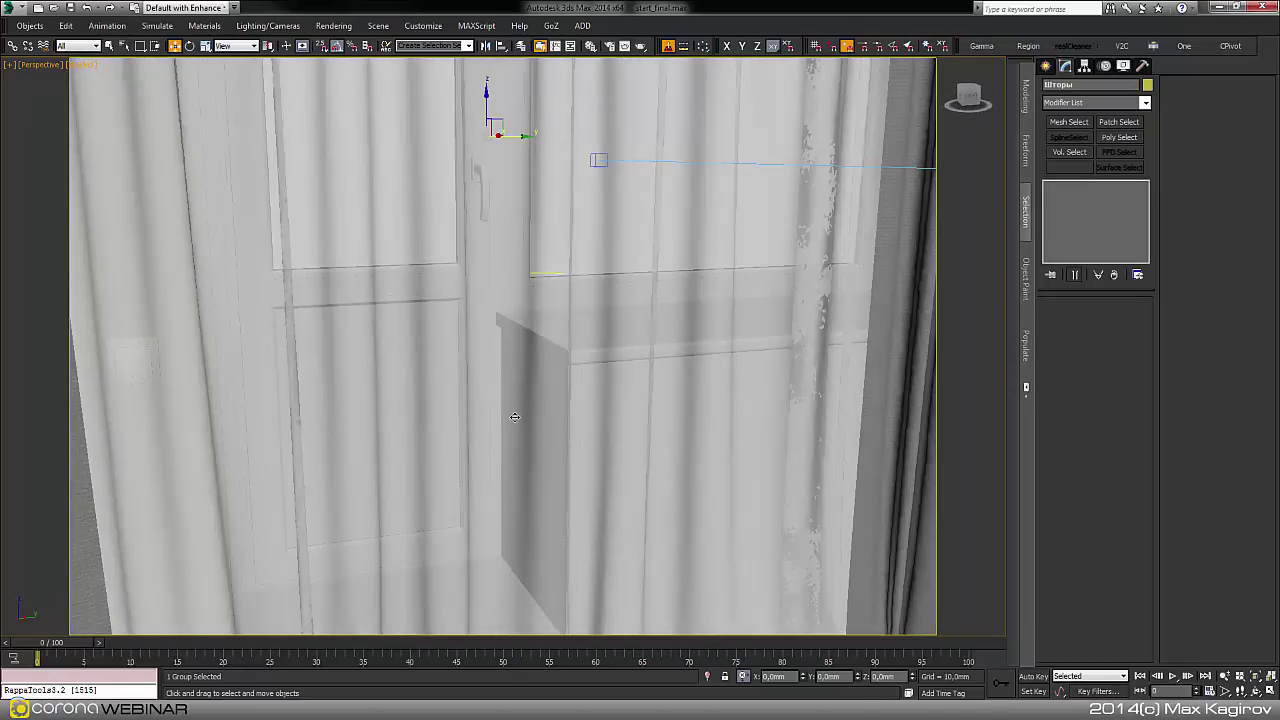
pyautogui.press('m')
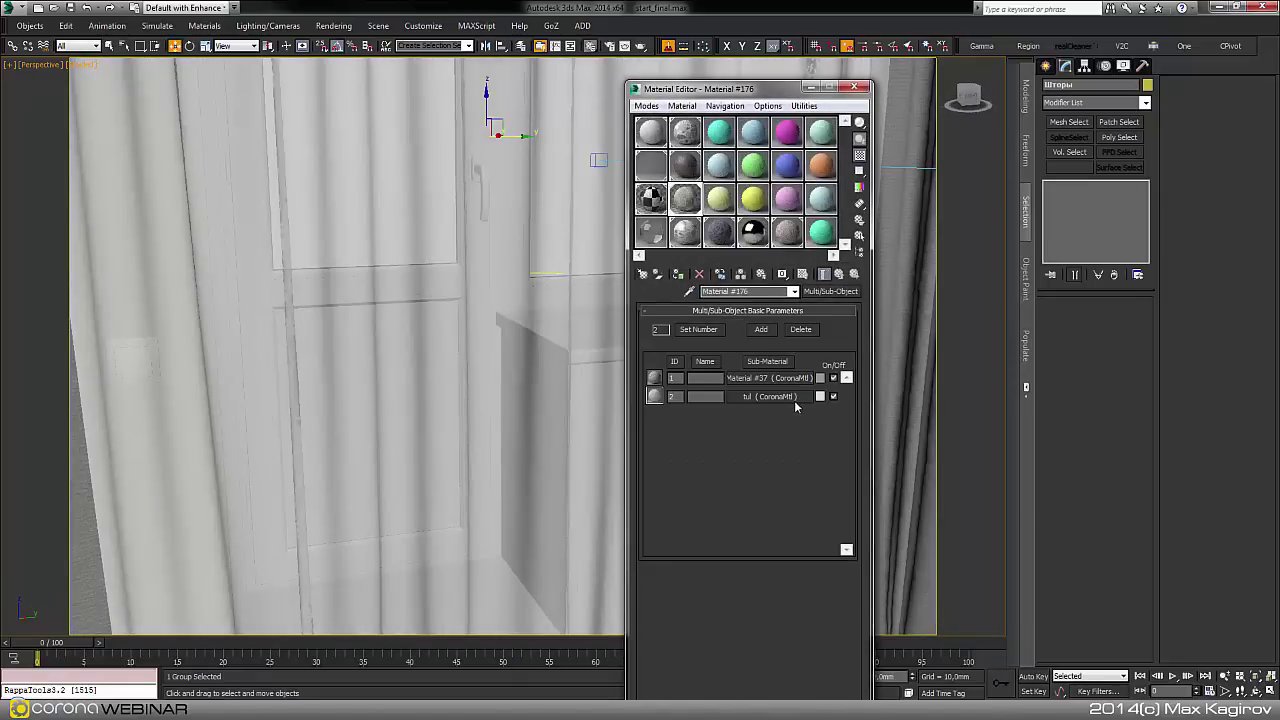
pyautogui.click(764, 397)
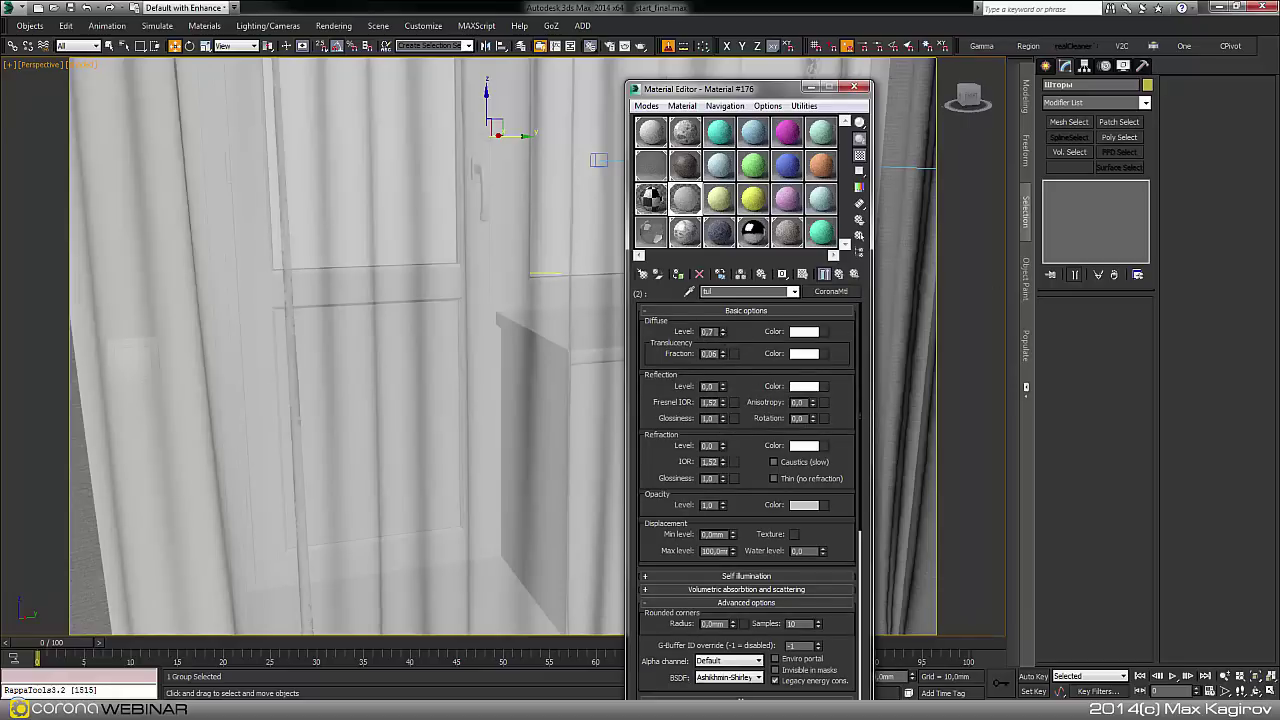
pyautogui.moveTo(763, 443)
pyautogui.mouseDown()
pyautogui.moveTo(774, 372)
pyautogui.moveTo(755, 432)
pyautogui.mouseUp()
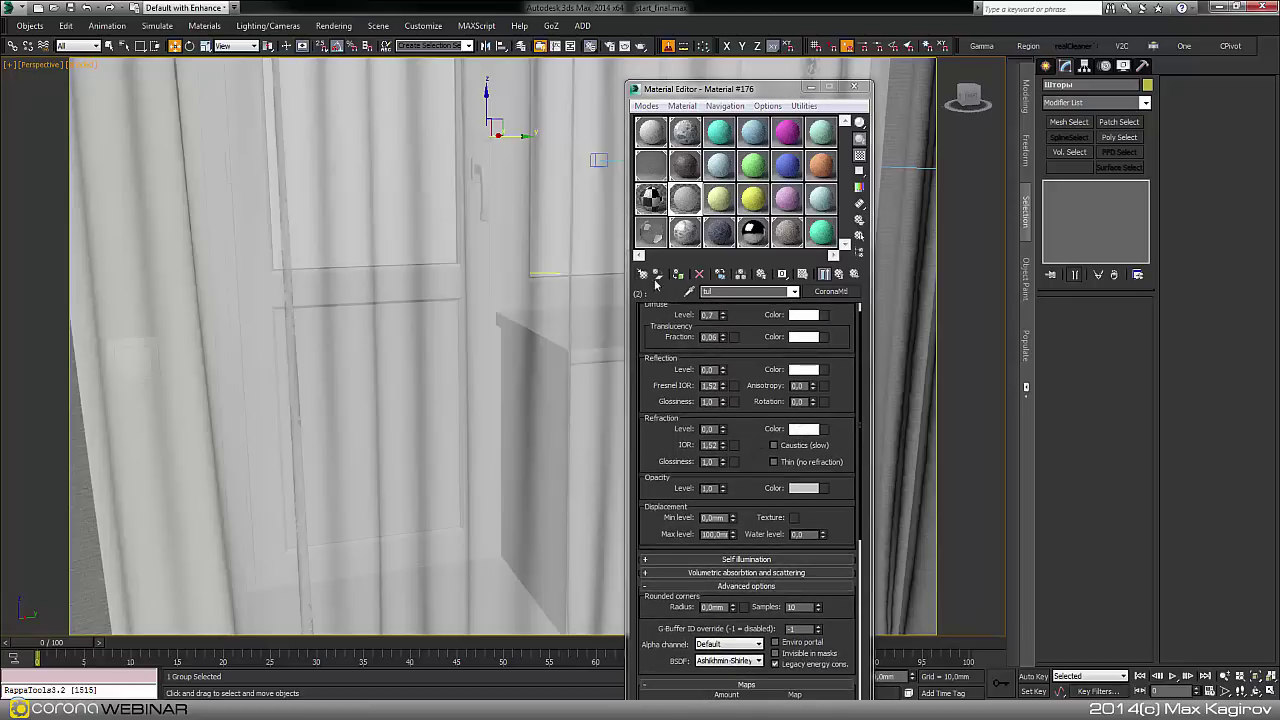
# Set the tul material's refraction color to black.
pyautogui.click(803, 428)
pyautogui.moveTo(590, 212); pyautogui.dragTo(508, 220)
pyautogui.click(589, 256)
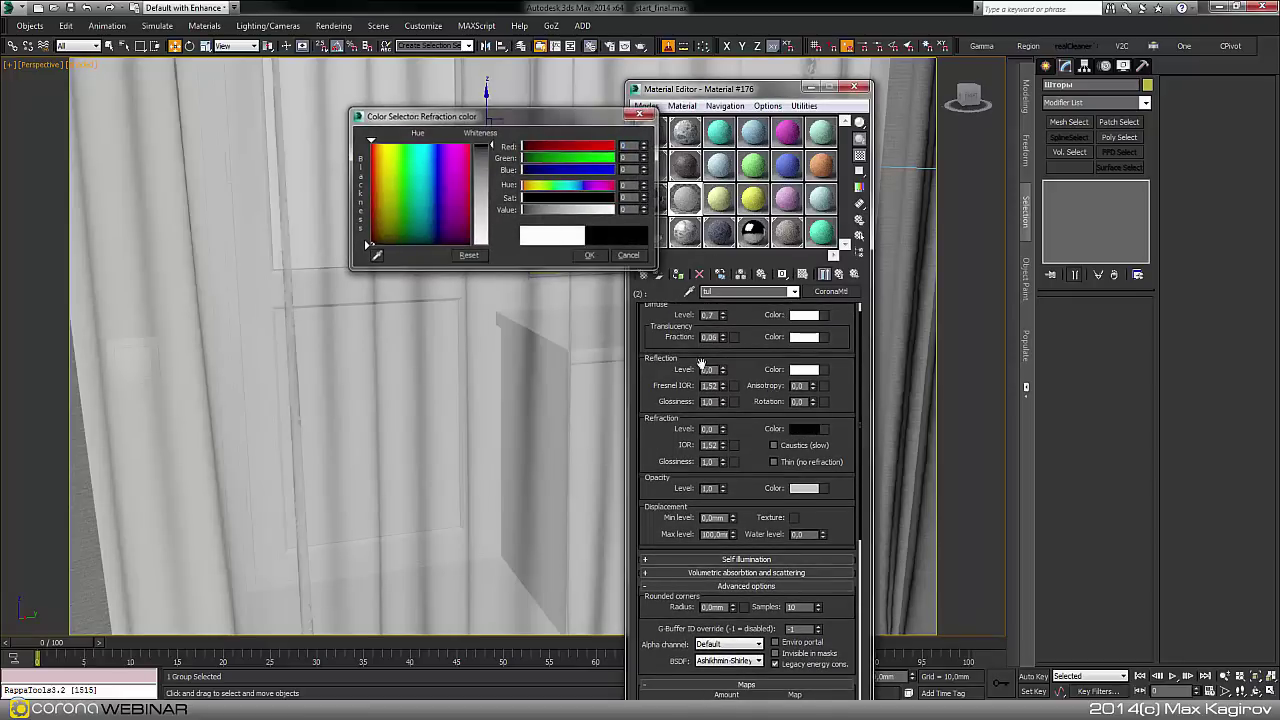
pyautogui.click(590, 256)
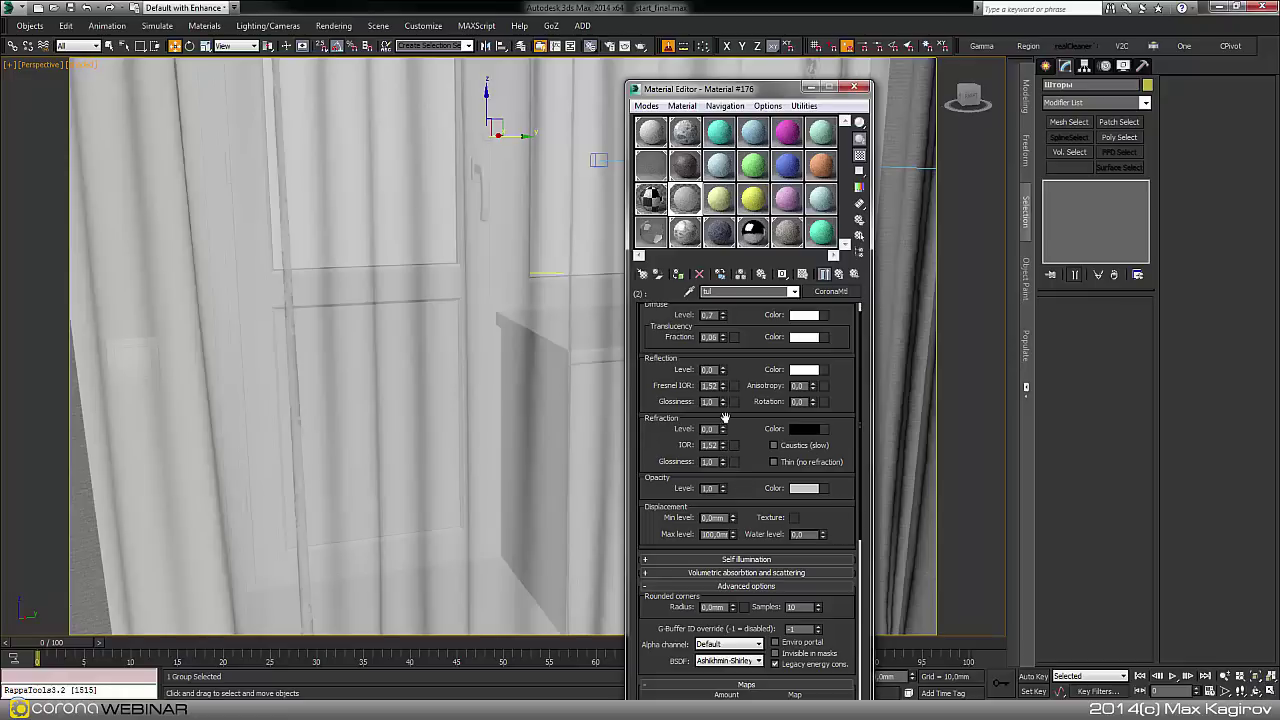
pyautogui.moveTo(751, 462); pyautogui.dragTo(790, 441)
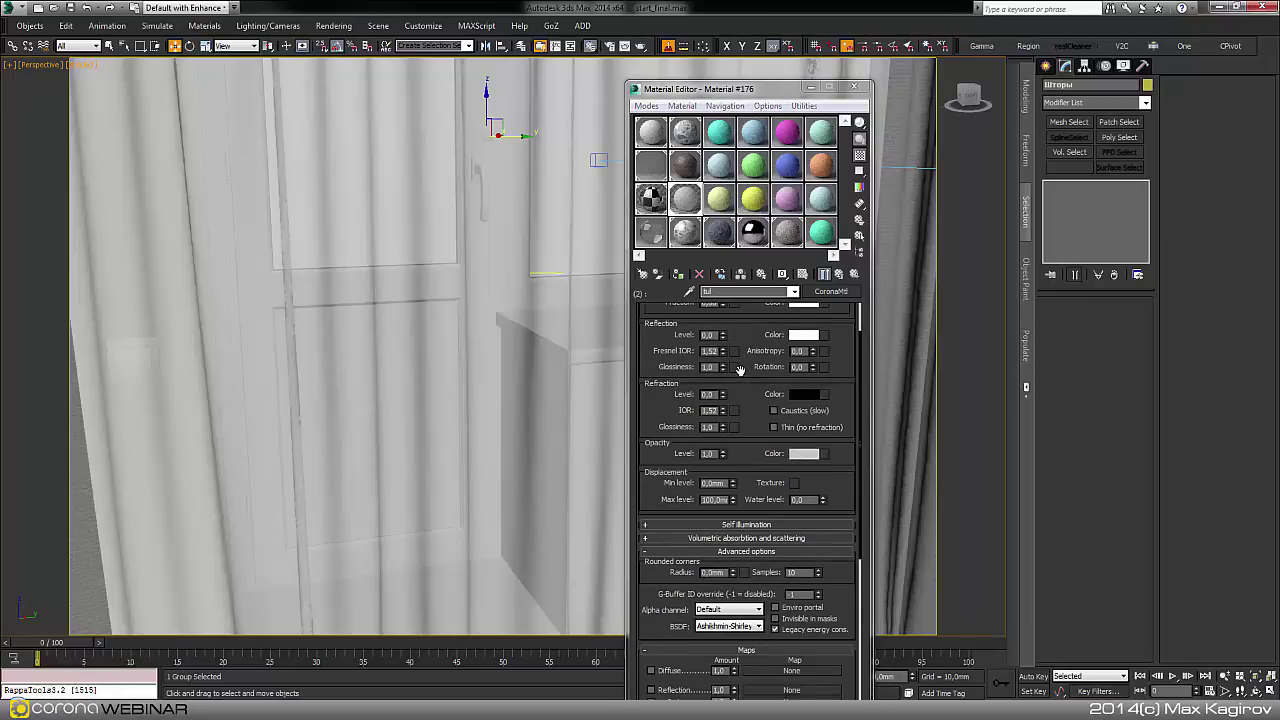
# Check the opacity color and the translucency color of the tul material without changing them.
pyautogui.click(806, 455)
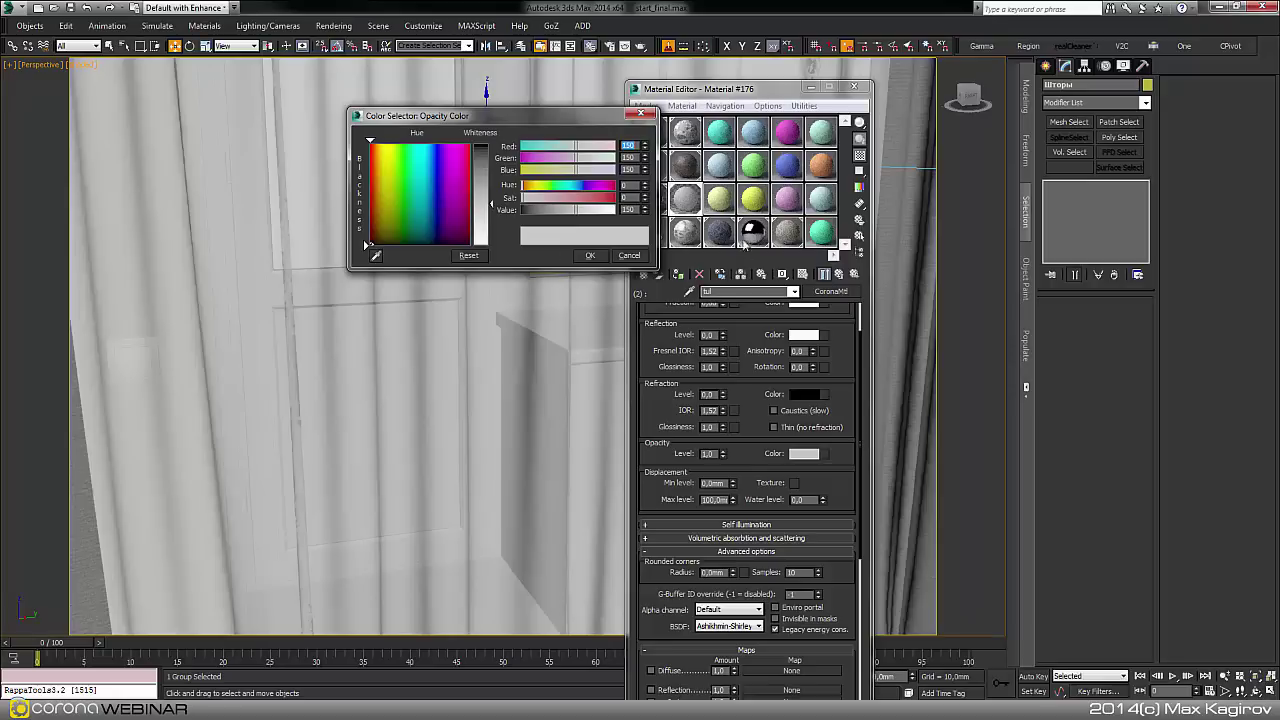
pyautogui.click(600, 256)
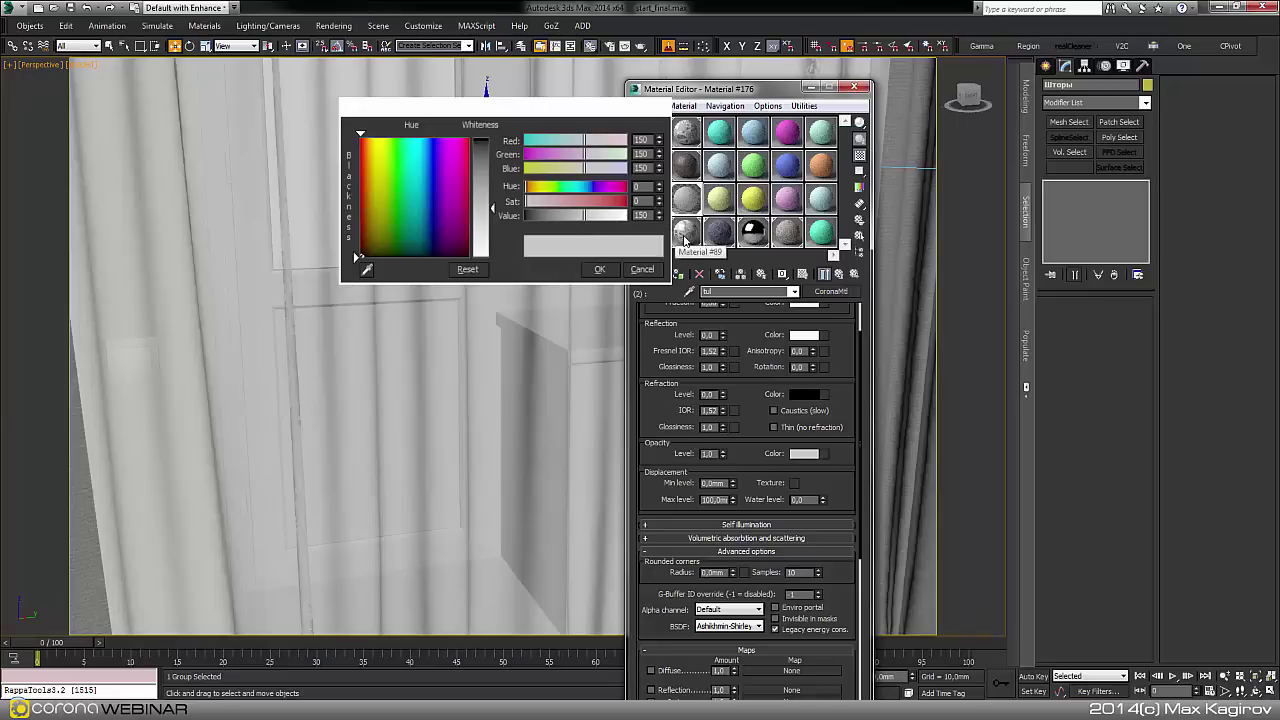
pyautogui.press('Escape')
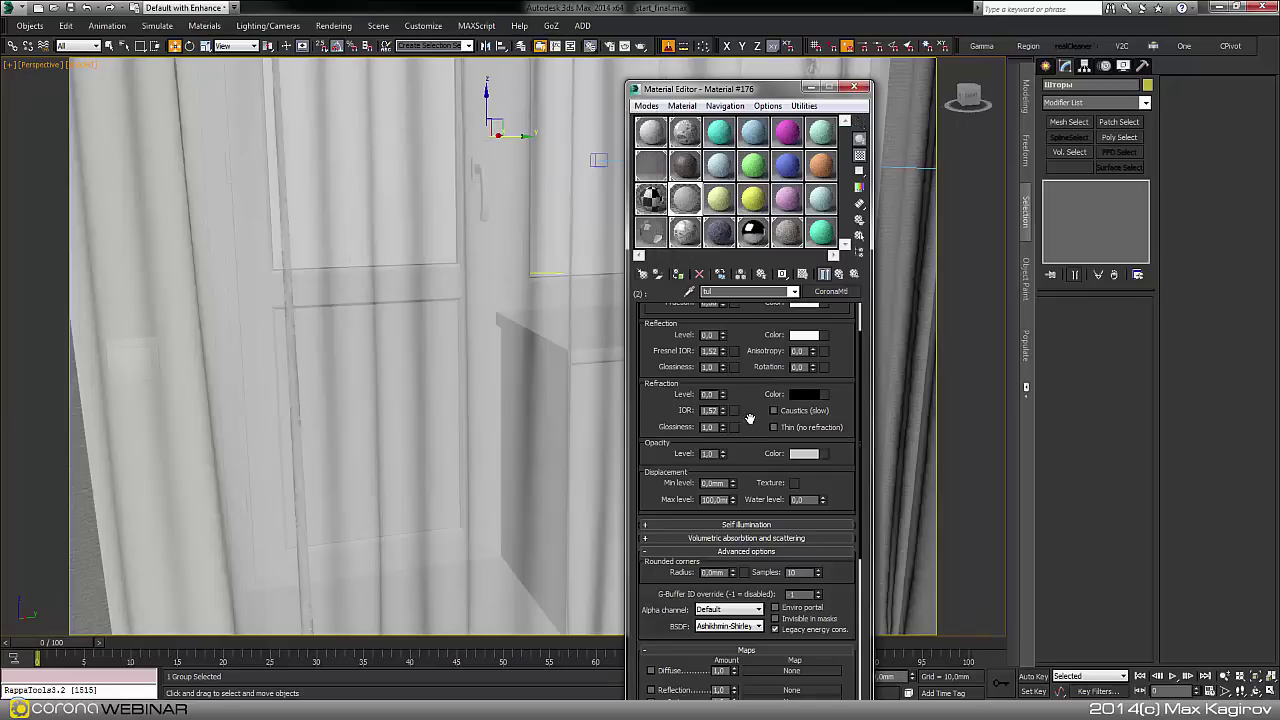
pyautogui.moveTo(750, 418); pyautogui.dragTo(752, 500)
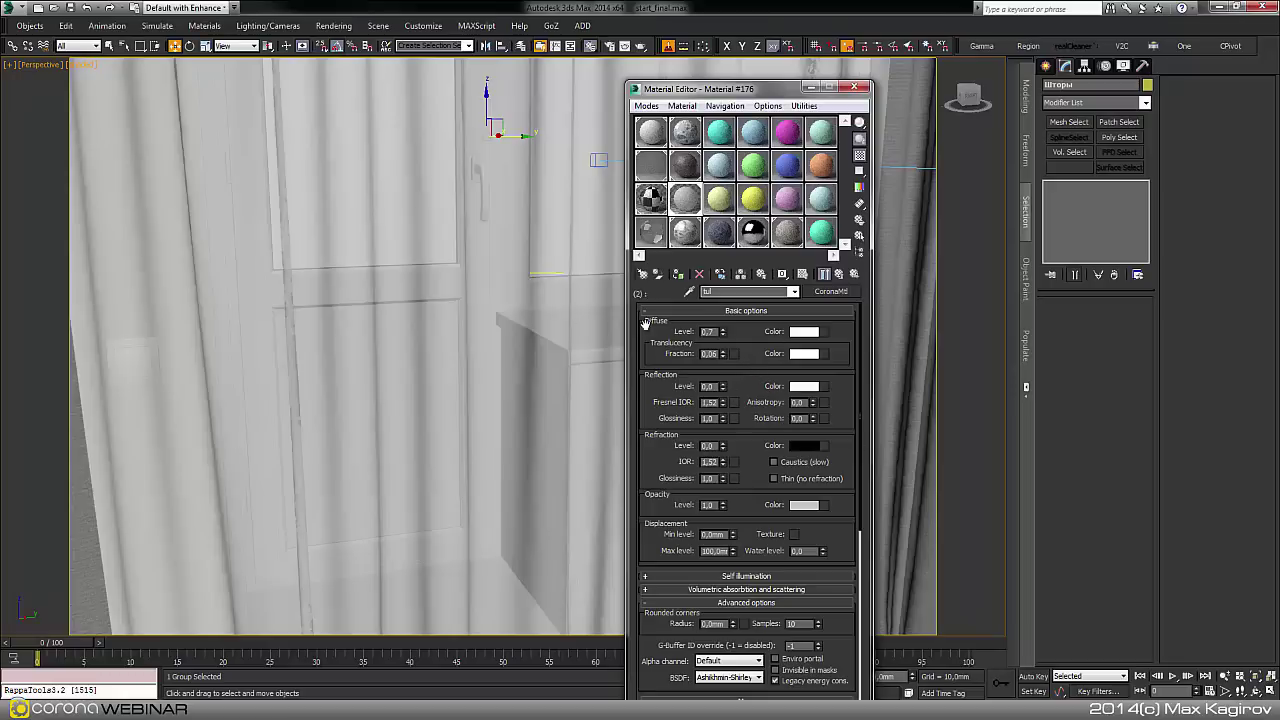
pyautogui.click(806, 354)
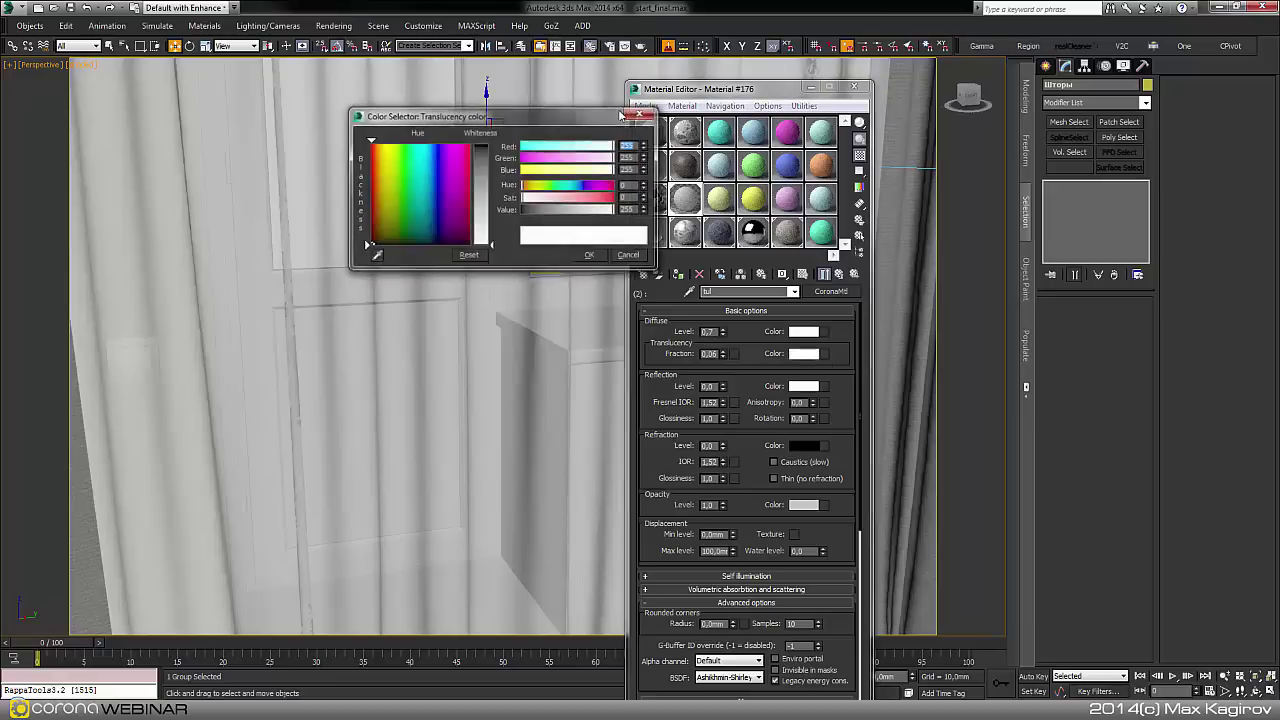
pyautogui.click(602, 256)
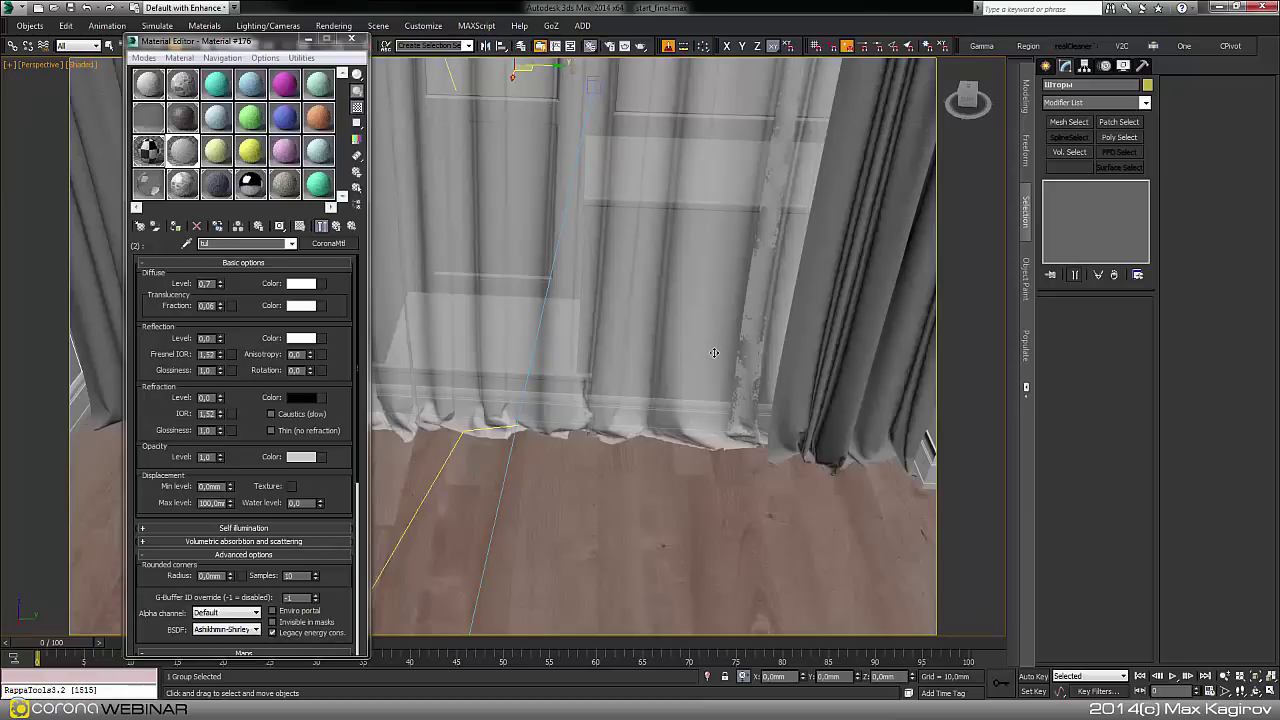
# Switch to the camera view of the window wall and start an interactive Corona render of it.
pyautogui.press('c')
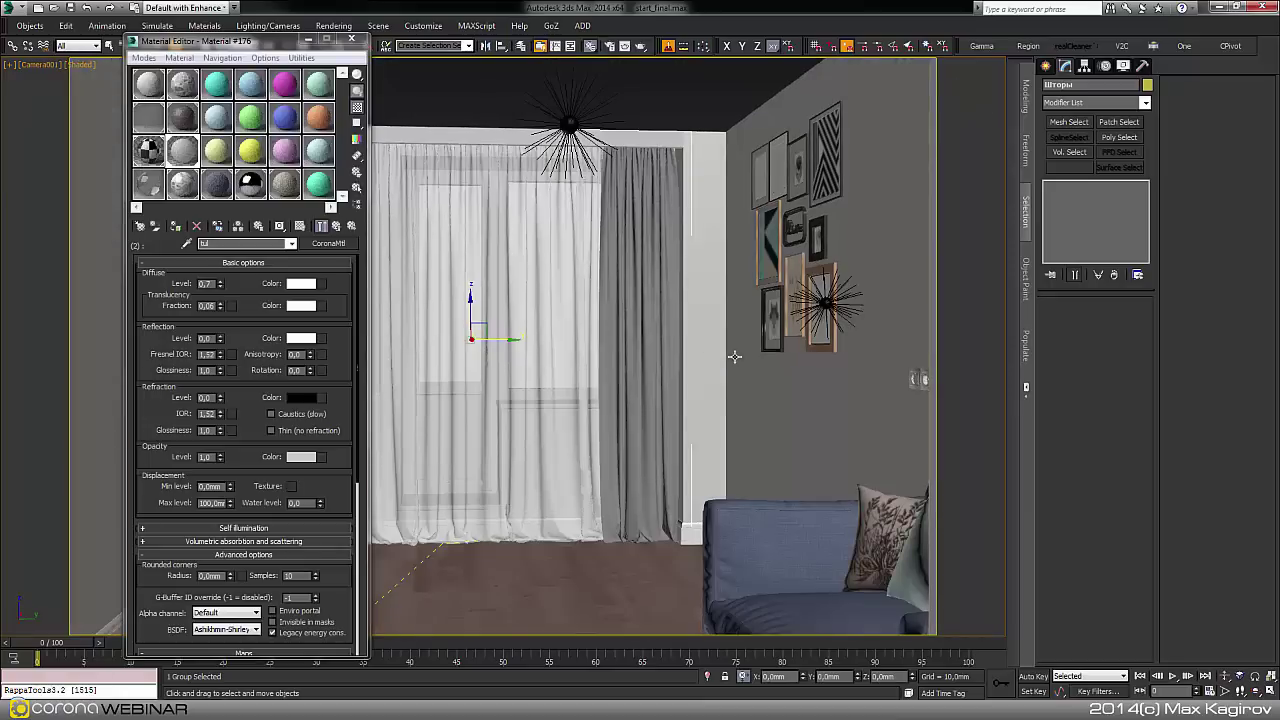
pyautogui.click(695, 353)
pyautogui.press('F10')
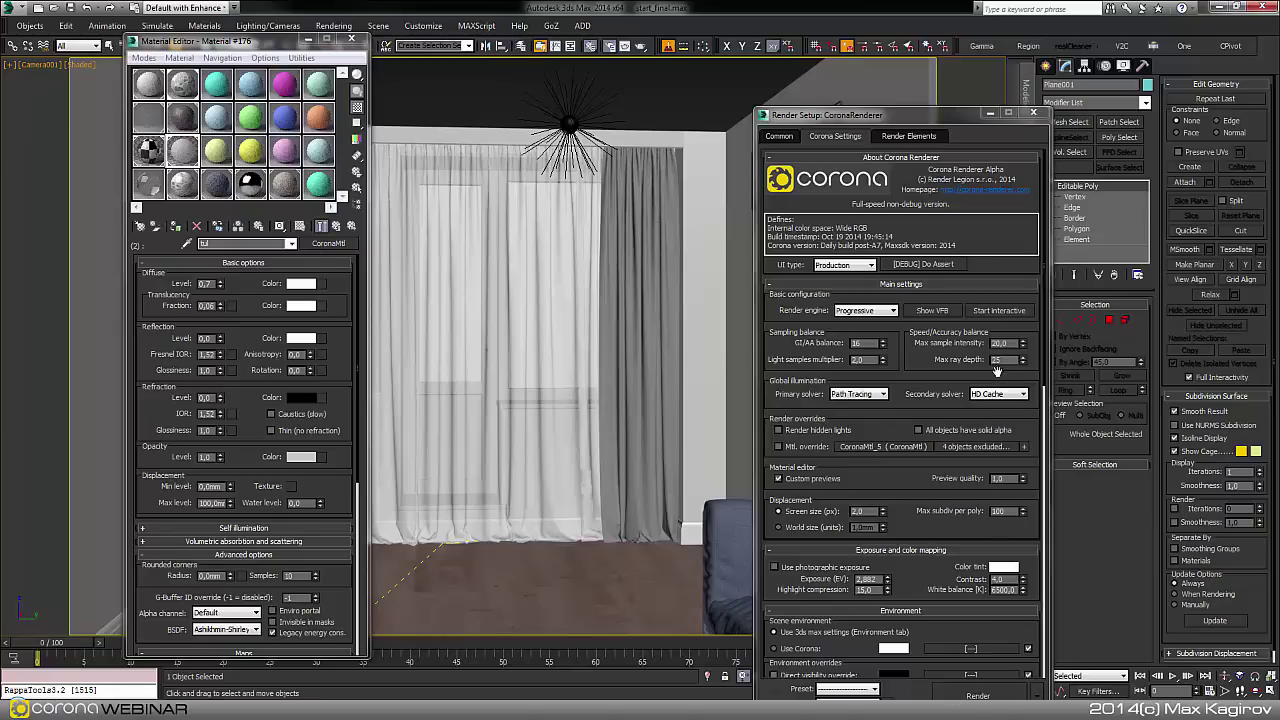
pyautogui.click(1008, 313)
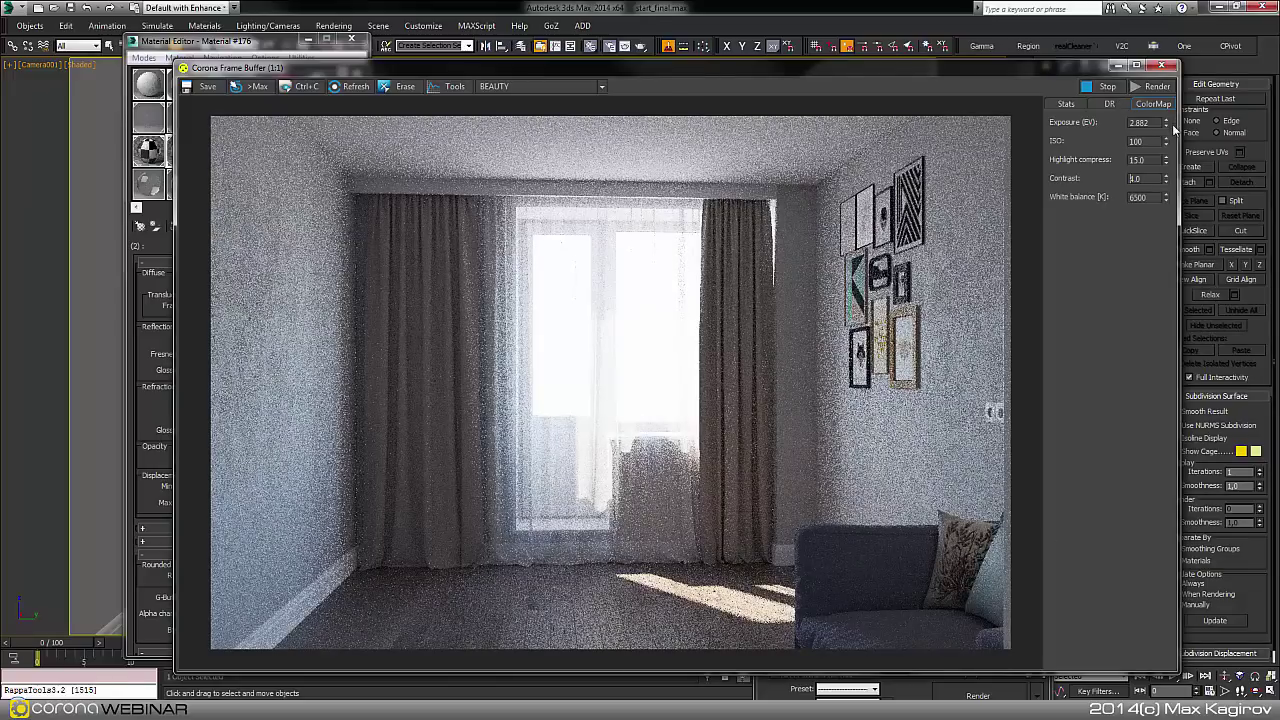
# Raise the render's exposure to about 4.58 EV and set its contrast to 1 in the frame buffer's color mapping.
pyautogui.doubleClick(1137, 159)
pyautogui.moveTo(1166, 124); pyautogui.dragTo(1137, 692)
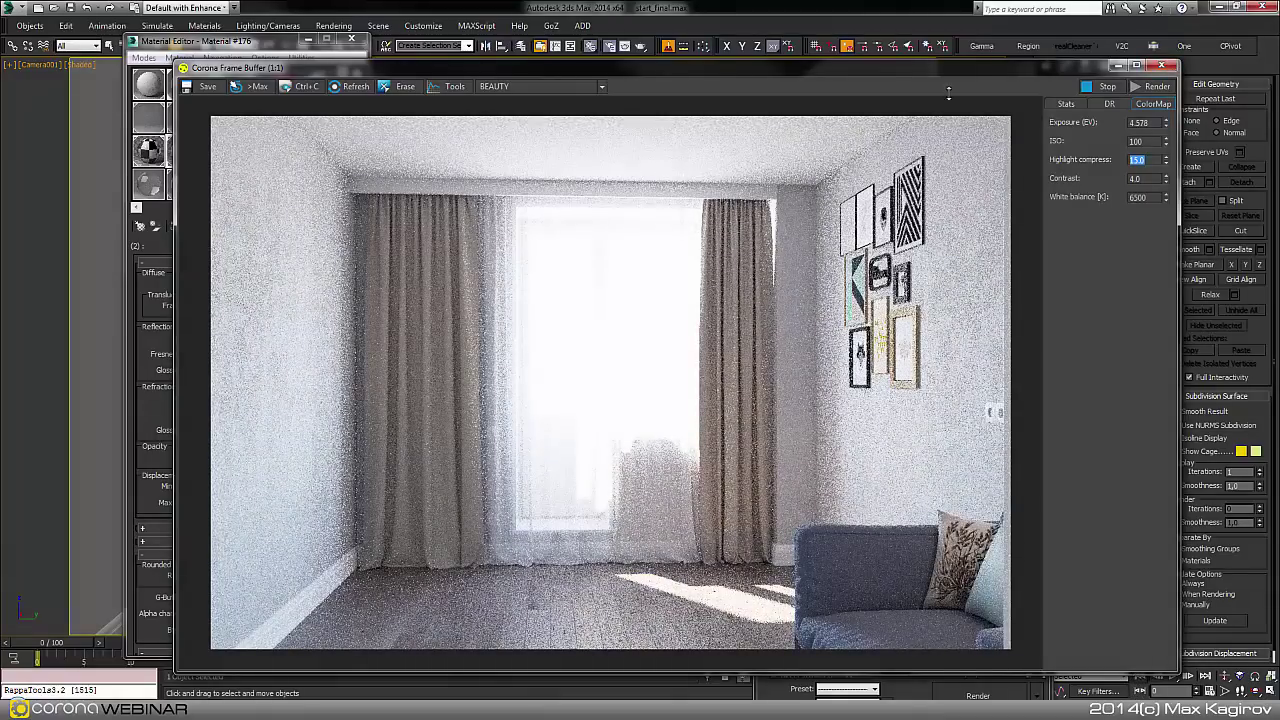
pyautogui.press('Tab')
pyautogui.write('1')
pyautogui.press('Return')
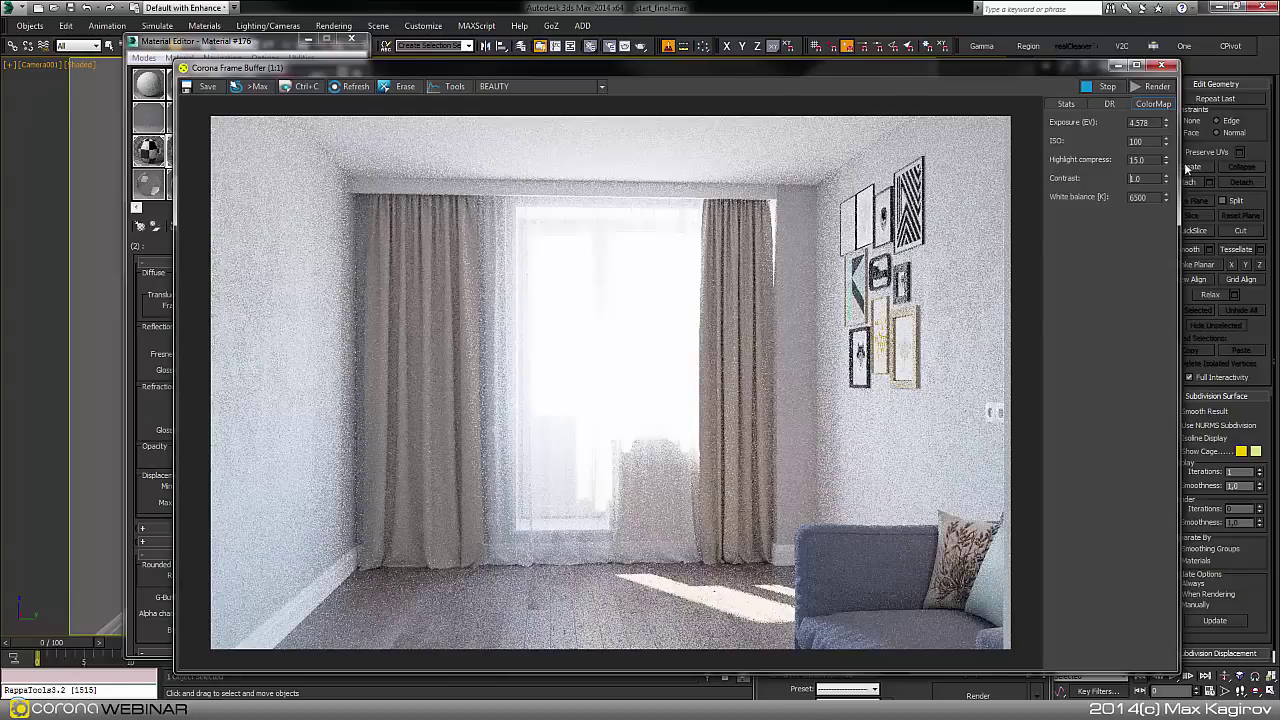
pyautogui.moveTo(1166, 123)
pyautogui.mouseDown()
pyautogui.moveTo(1164, 154)
pyautogui.moveTo(1168, 122)
pyautogui.mouseUp()
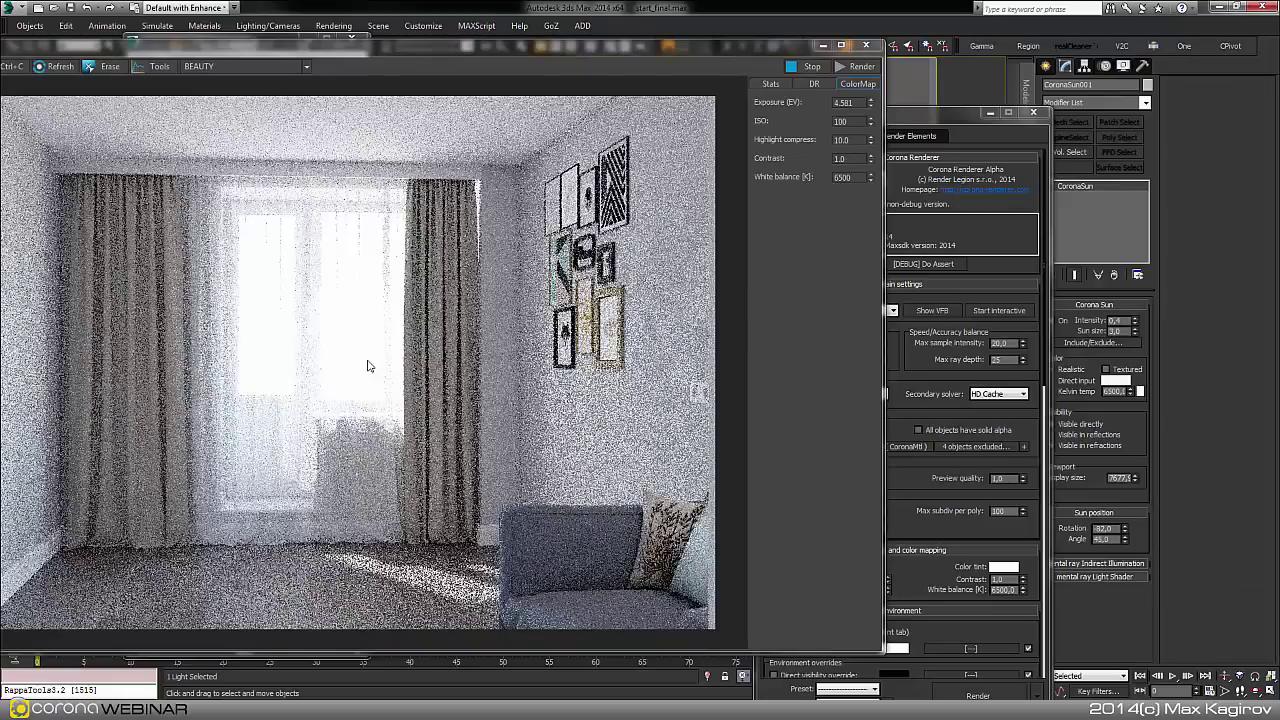
# Move the frame buffer aside, then close the Render Setup and Material Editor windows to clear the viewport.
pyautogui.moveTo(402, 50); pyautogui.dragTo(676, 59)
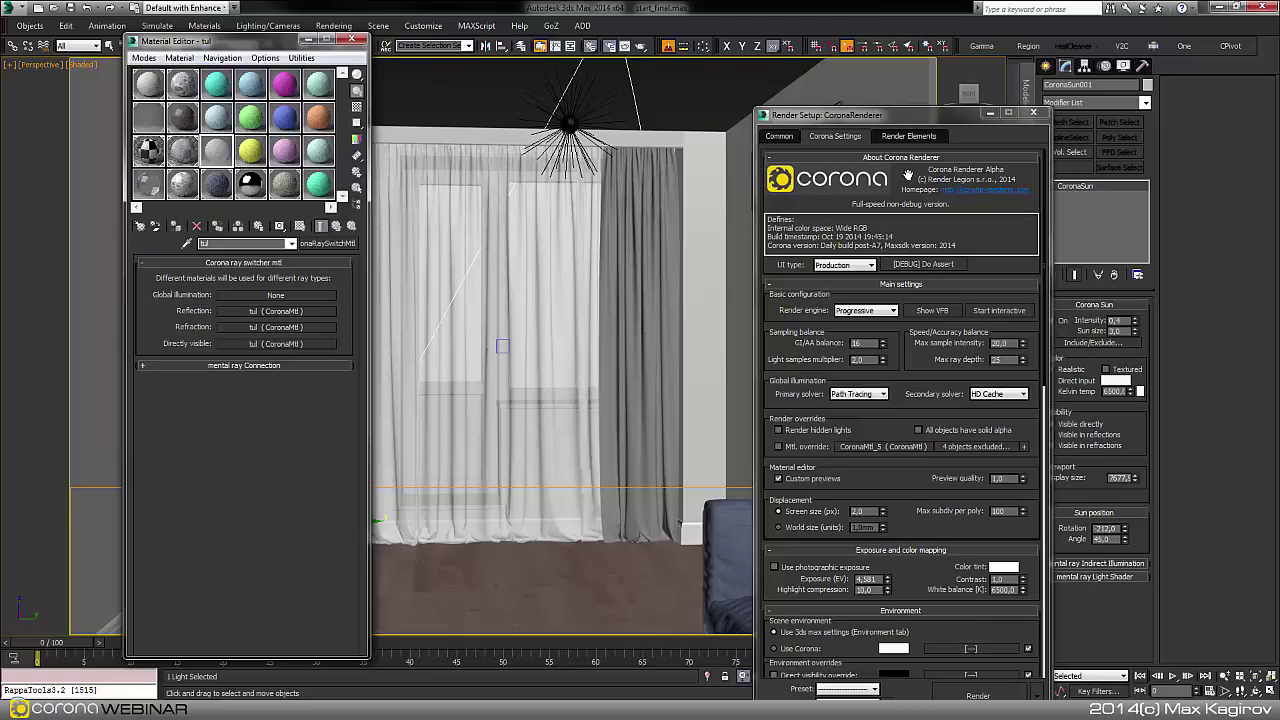
pyautogui.moveTo(925, 116); pyautogui.dragTo(942, 113)
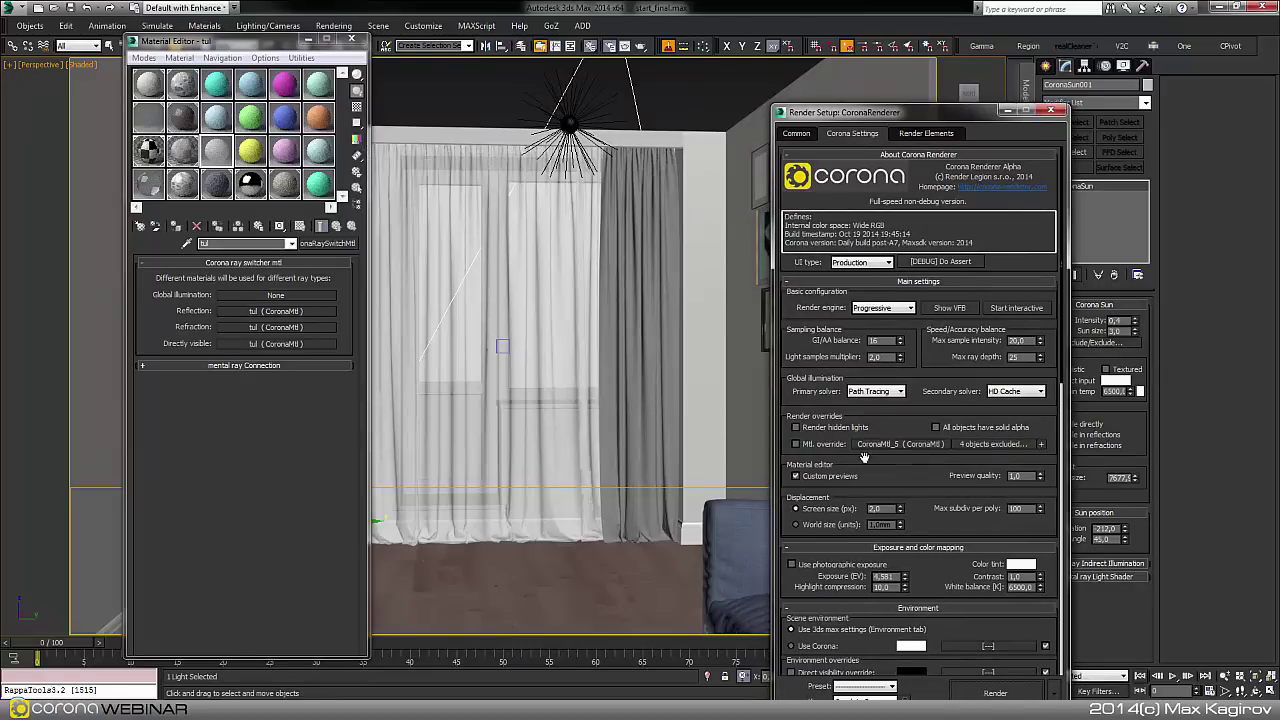
pyautogui.click(1051, 111)
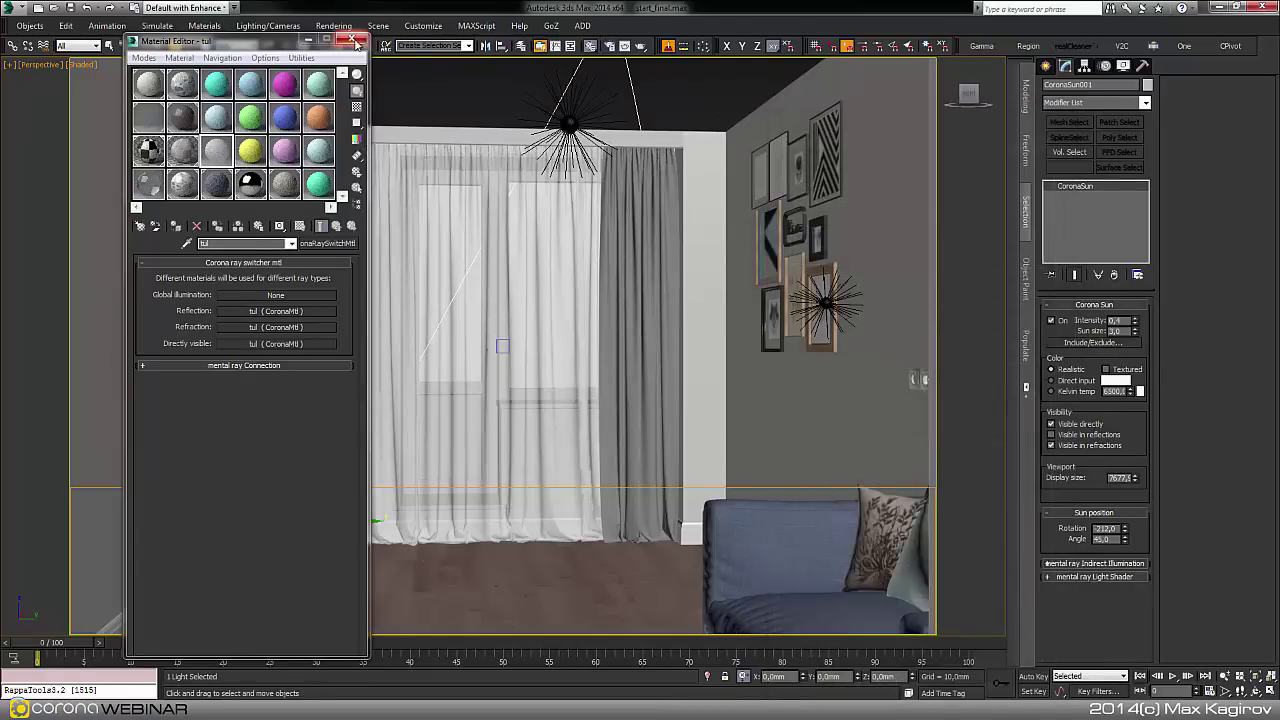
pyautogui.press('m')
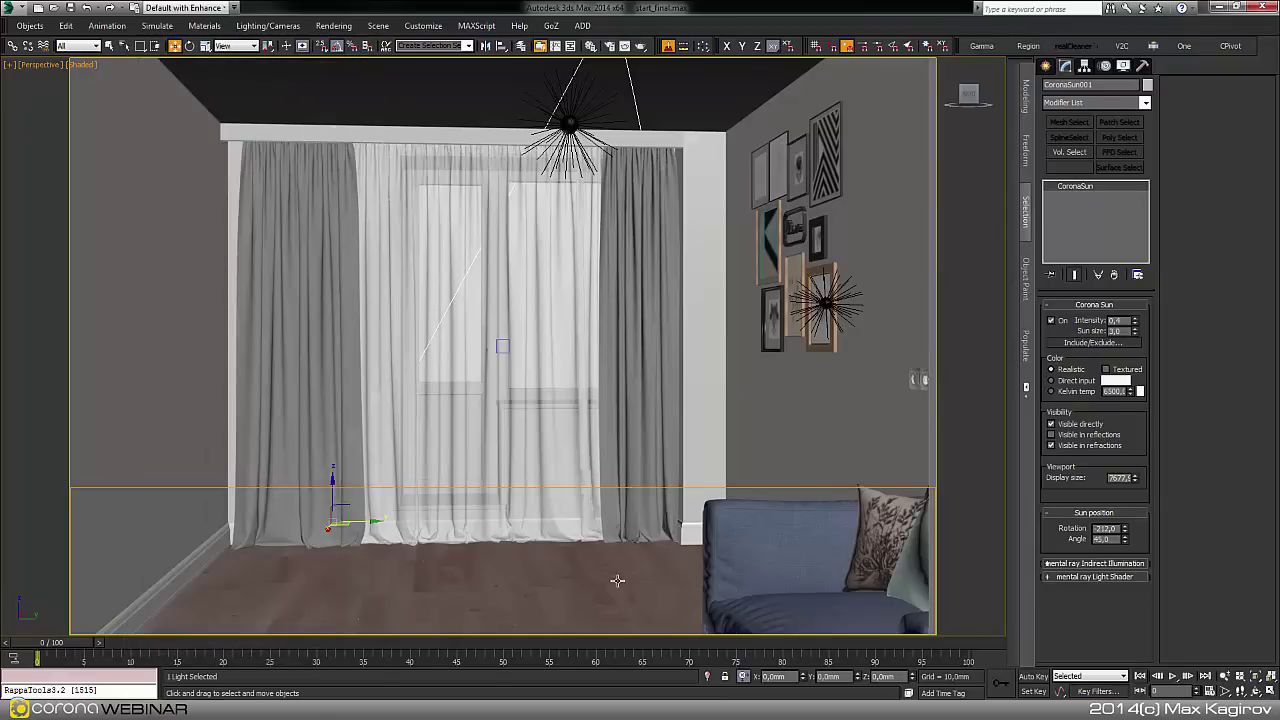
# Return to the Camera001 view and step the timeline to frame 1, which frames the sofa and floor lamp.
pyautogui.scroll(-2, 590, 545)
pyautogui.keyDown('alt'); pyautogui.moveTo(580, 540); pyautogui.dragTo(717, 597, button='middle'); pyautogui.keyUp('alt')
pyautogui.press('c')
pyautogui.press('.')
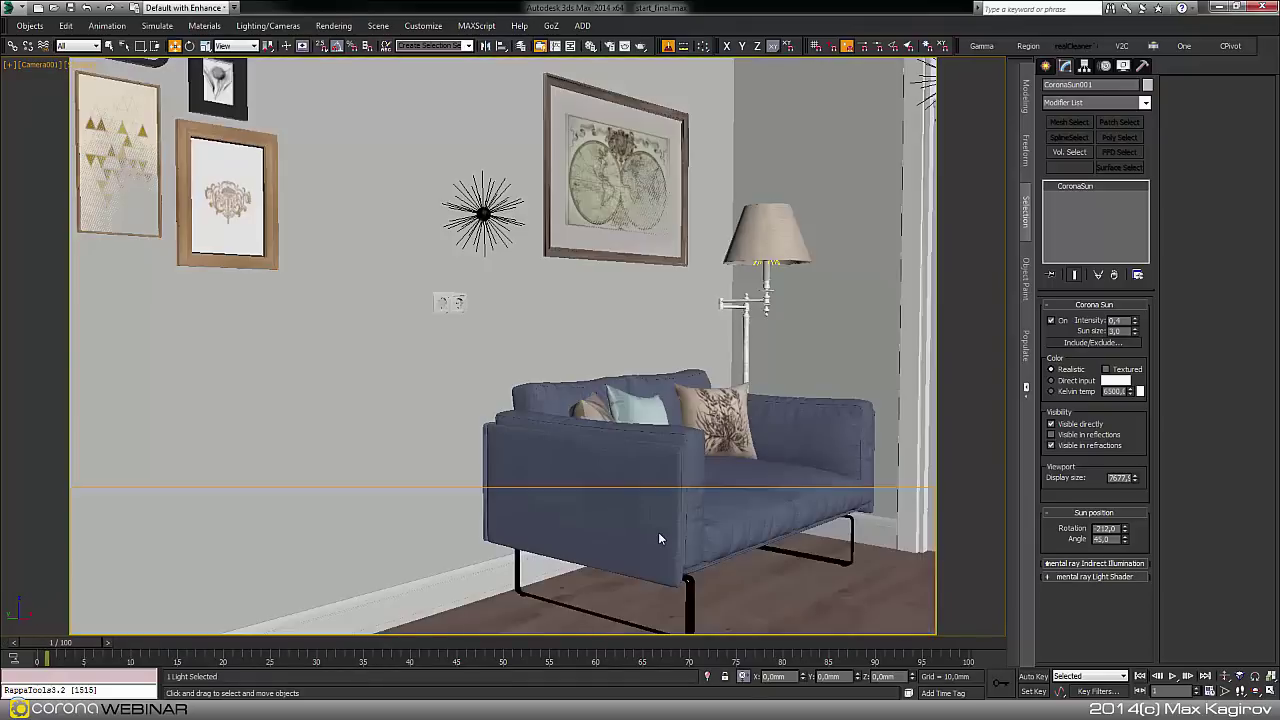
pyautogui.press('.')
pyautogui.press('.')
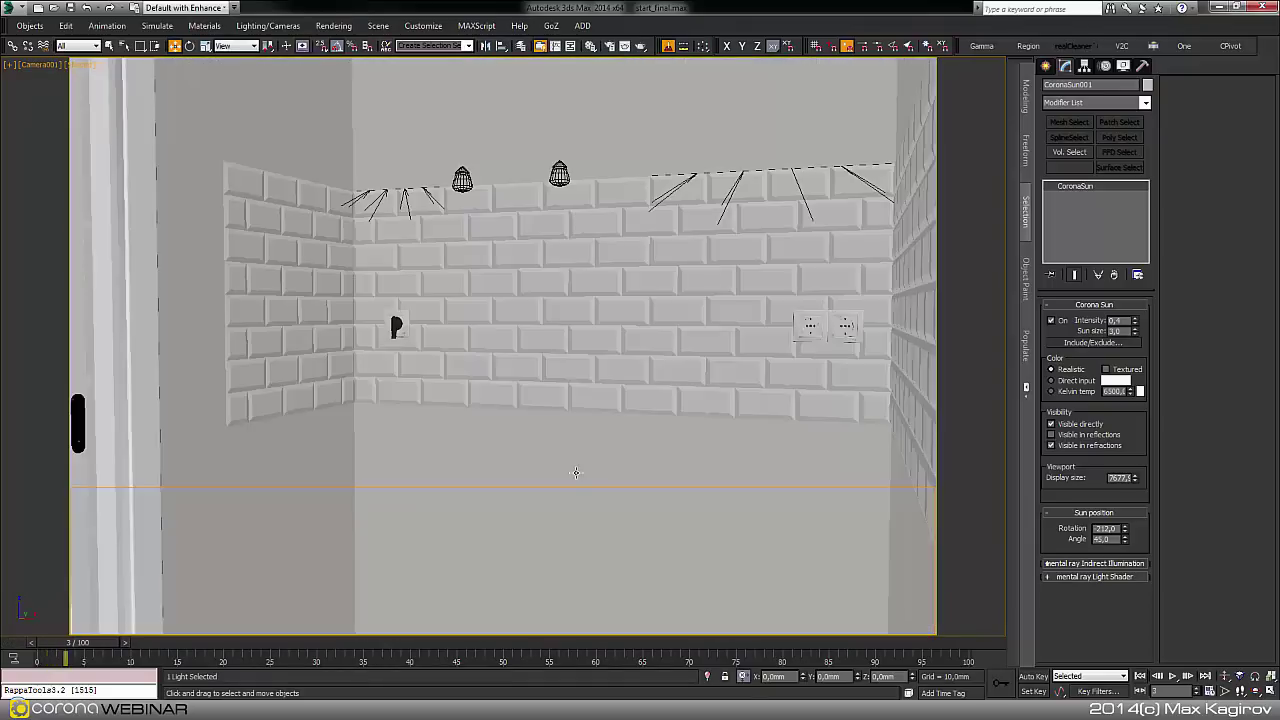
pyautogui.press(',')
pyautogui.press(',')
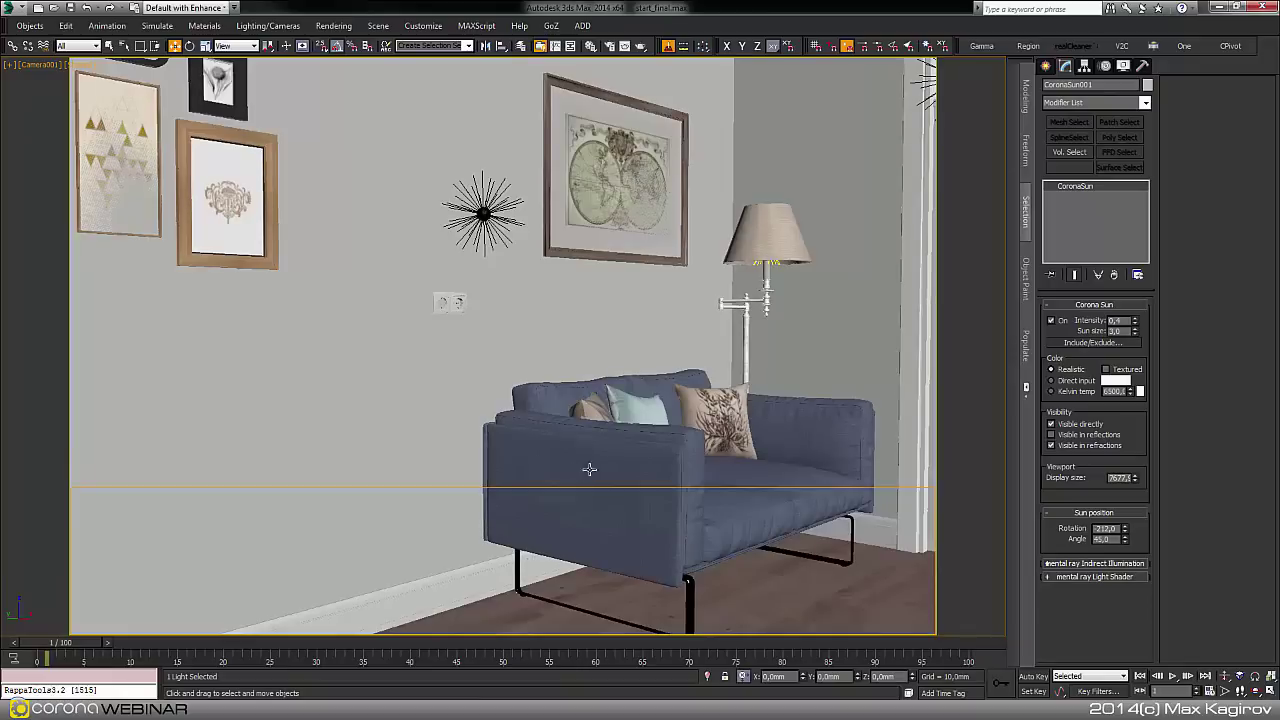
# Start an interactive Corona render of the sofa and floor lamp view from Render Setup.
pyautogui.press('F10')
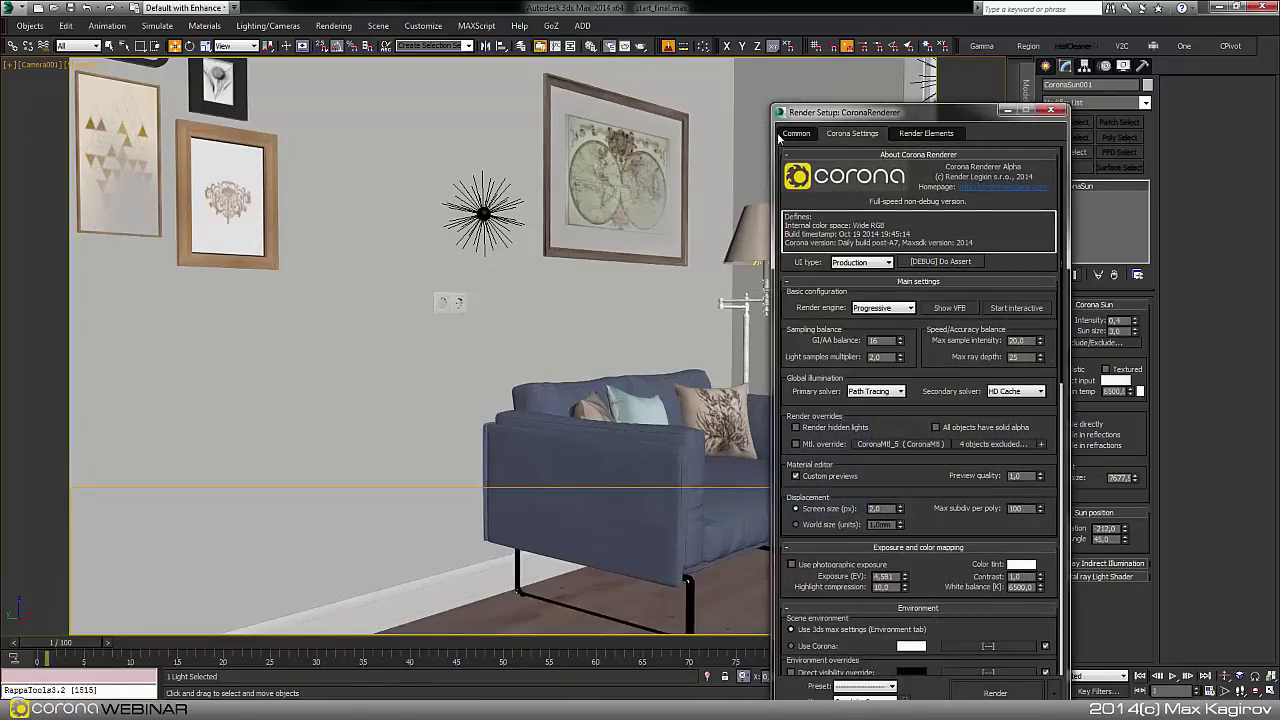
pyautogui.click(792, 136)
pyautogui.click(860, 273)
pyautogui.click(852, 281)
pyautogui.click(873, 134)
pyautogui.click(1018, 306)
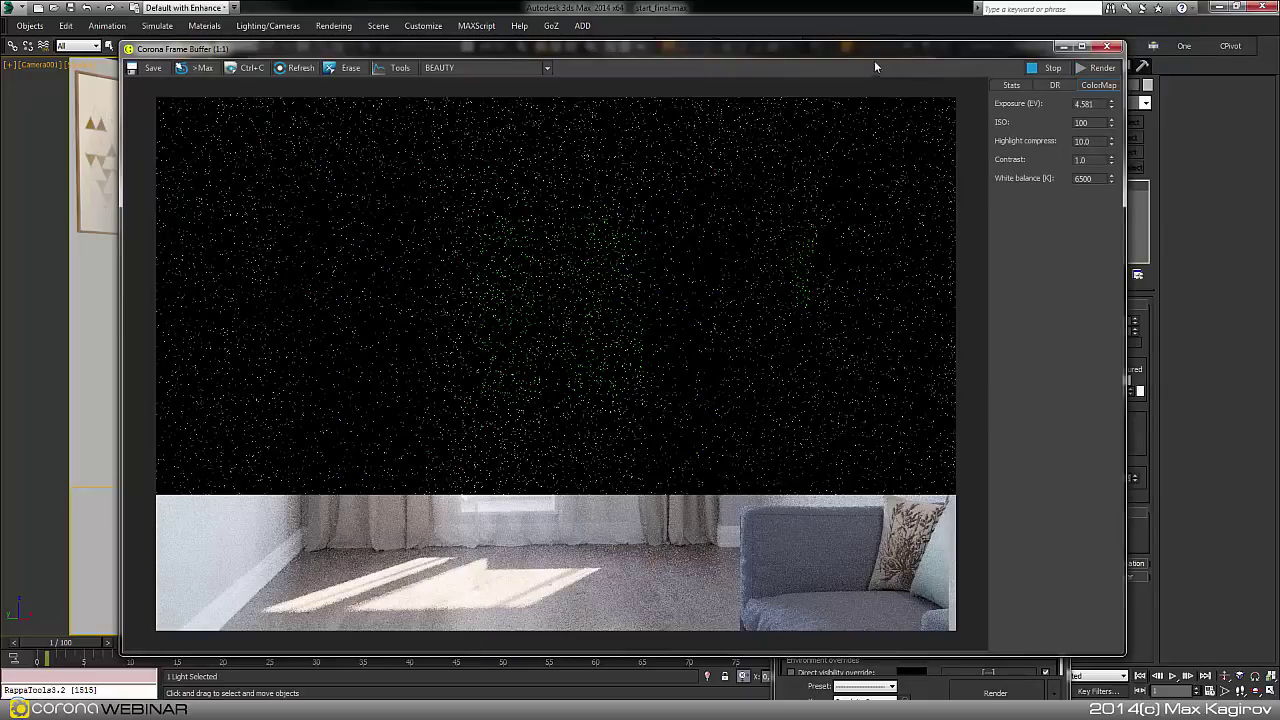
pyautogui.moveTo(871, 54); pyautogui.dragTo(867, 68)
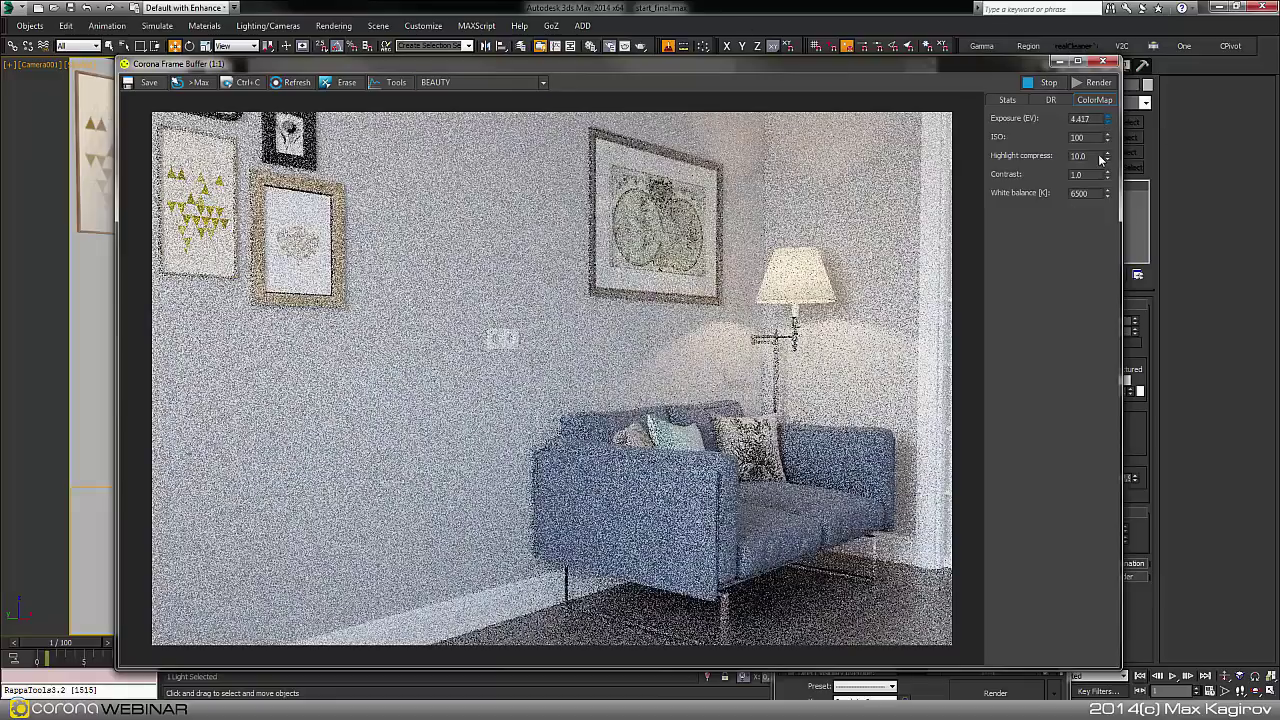
# Lower the sofa render's exposure to about 4.06 EV and set its contrast to 4.
pyautogui.moveTo(1107, 120); pyautogui.dragTo(1126, 300)
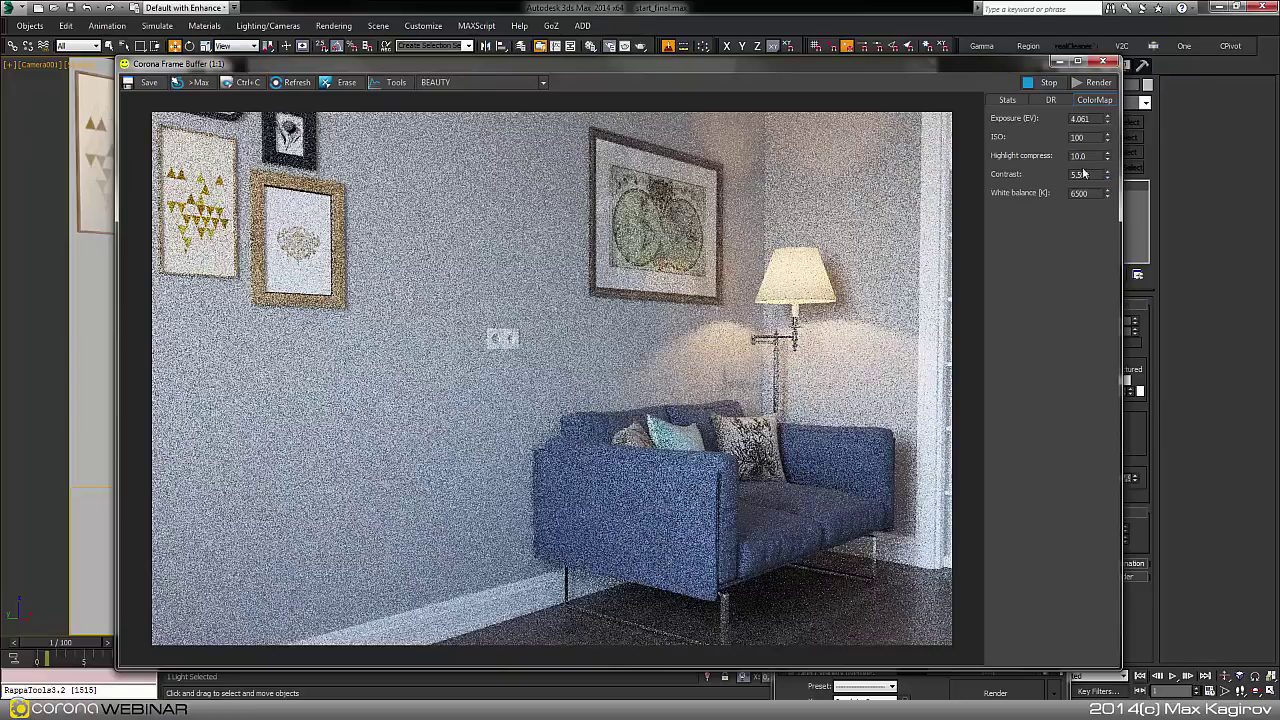
pyautogui.moveTo(1091, 175); pyautogui.dragTo(1062, 172)
pyautogui.write('4')
pyautogui.press('Return')
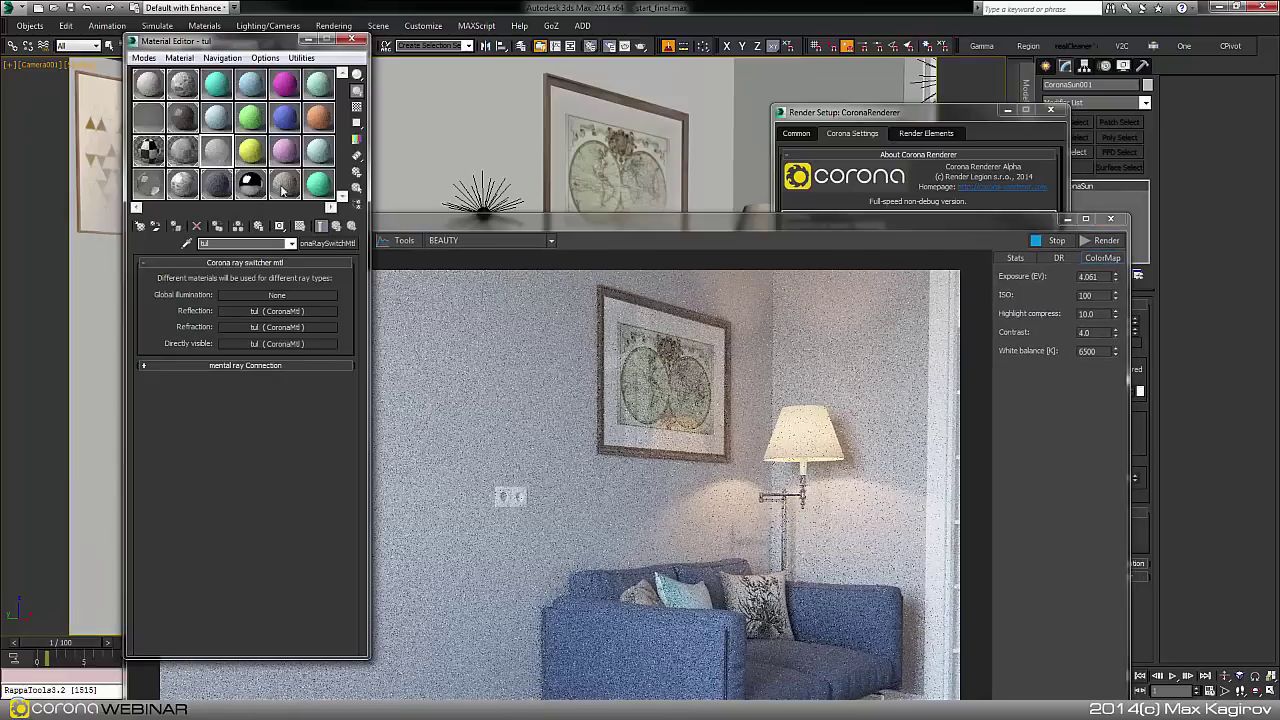
# Review the basic options of the abagur lampshade material beside the render, then close the frame buffer and Material Editor.
pyautogui.click(284, 185)
pyautogui.scroll(5, 250, 300)
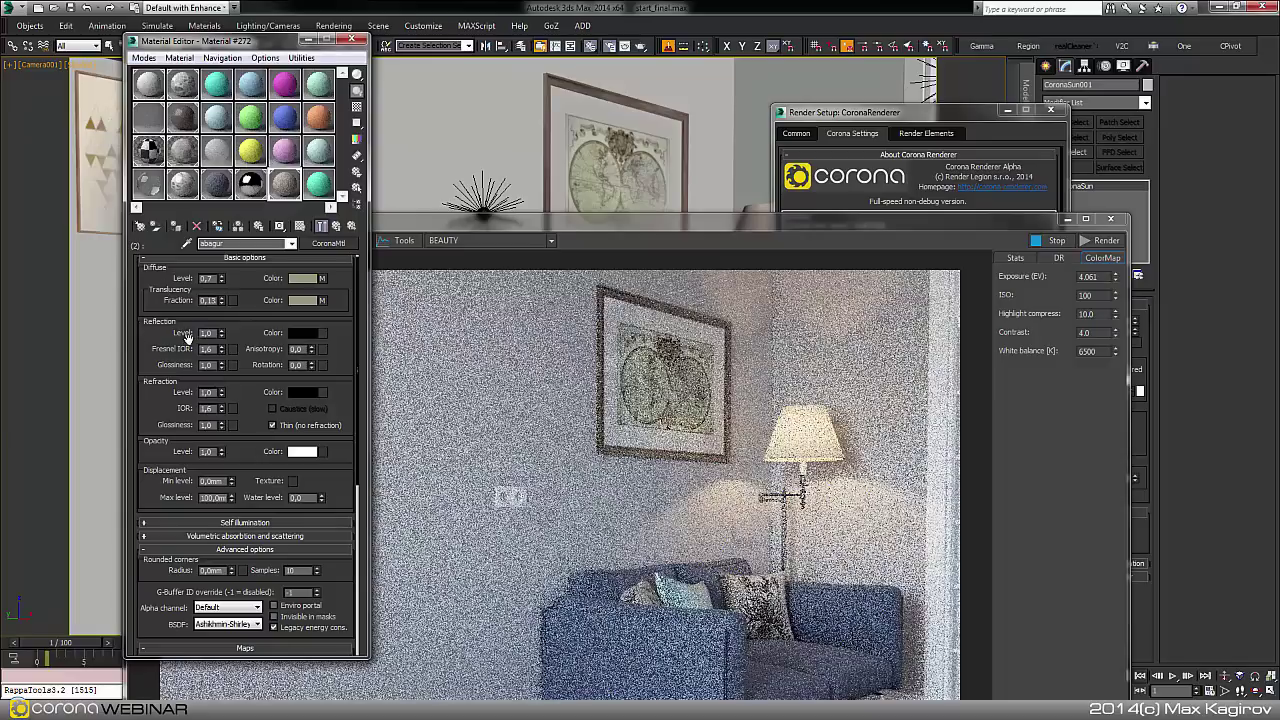
pyautogui.moveTo(228, 47); pyautogui.dragTo(465, 49)
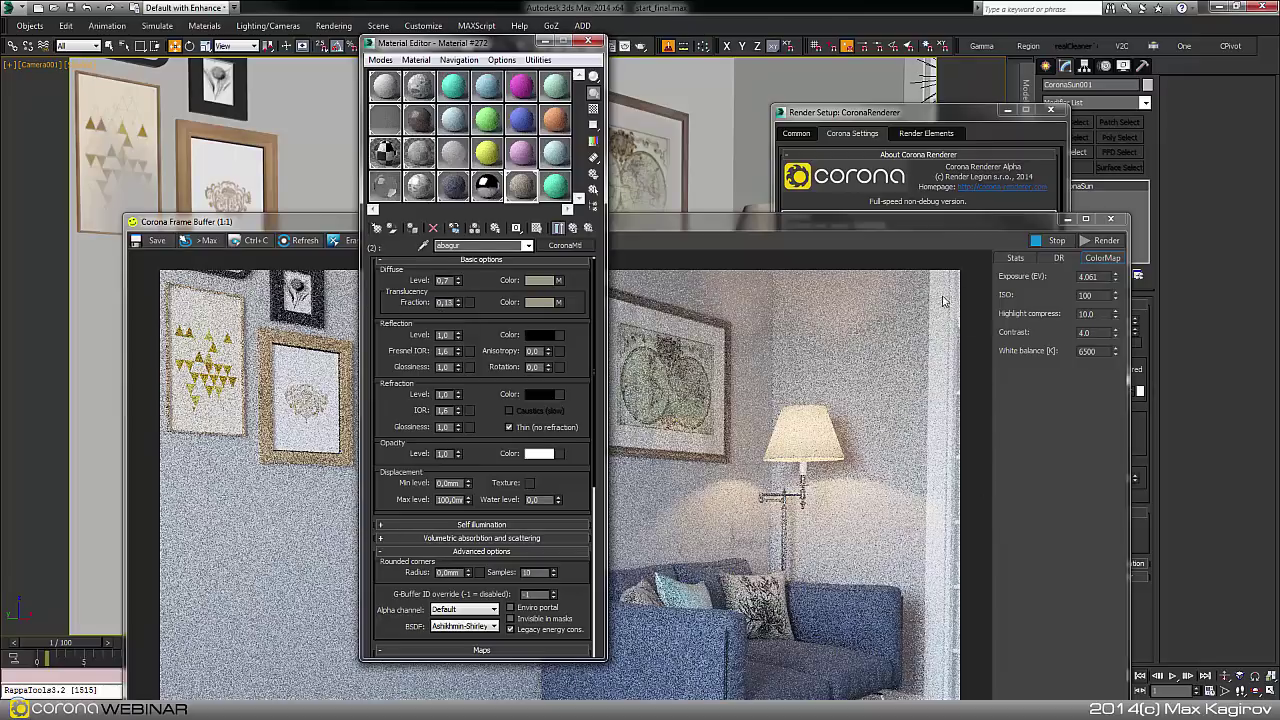
pyautogui.click(1111, 219)
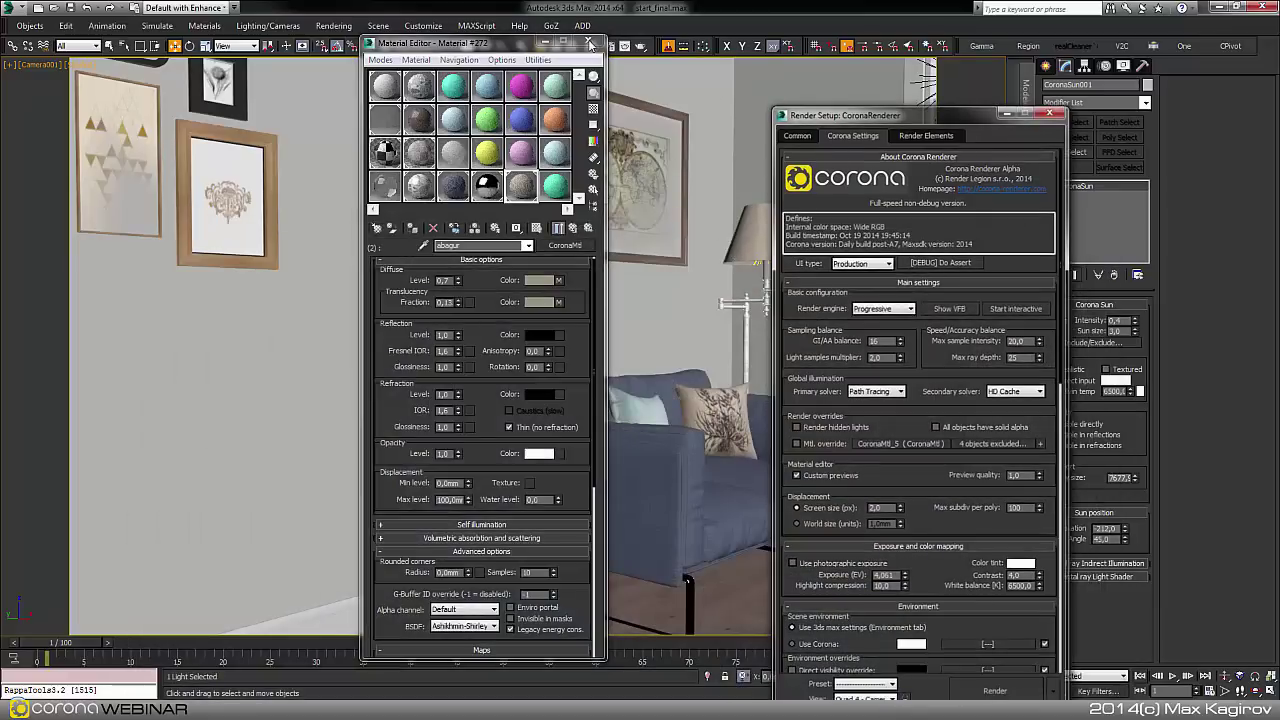
pyautogui.click(590, 44)
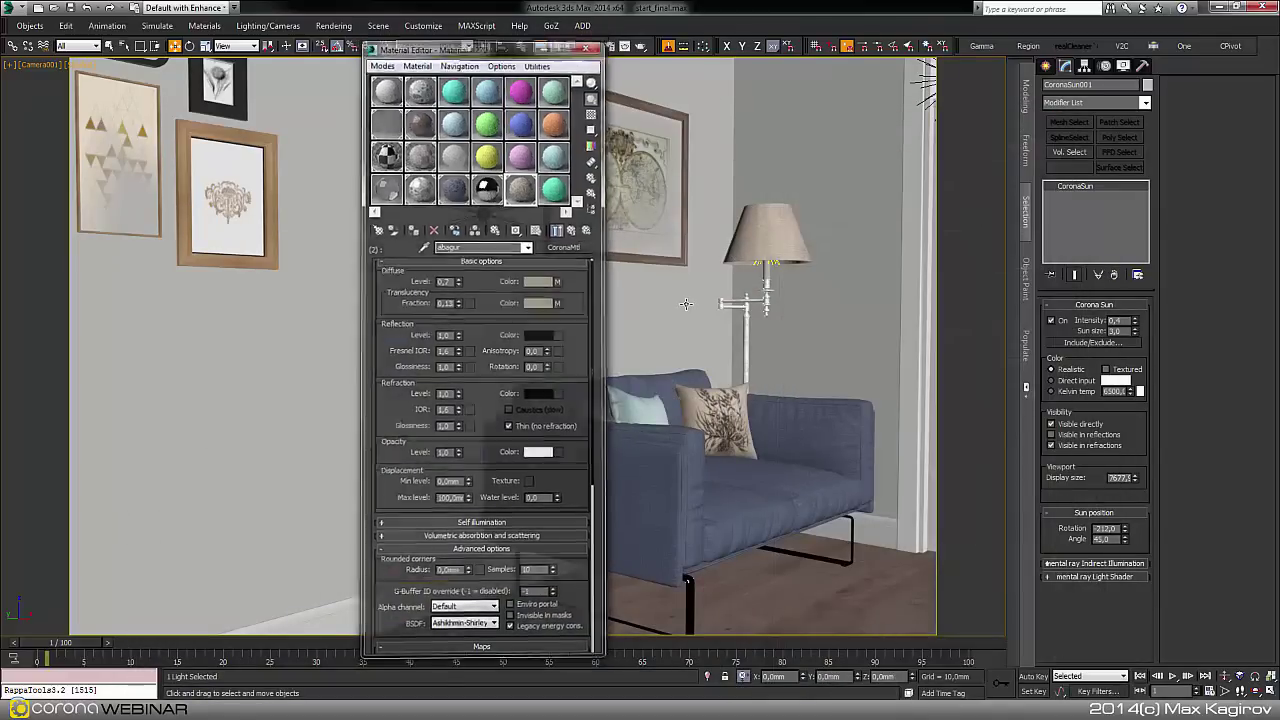
# Unhide the Бэк backdrop by name in the perspective view and bring it into view outside the window.
pyautogui.press('p')
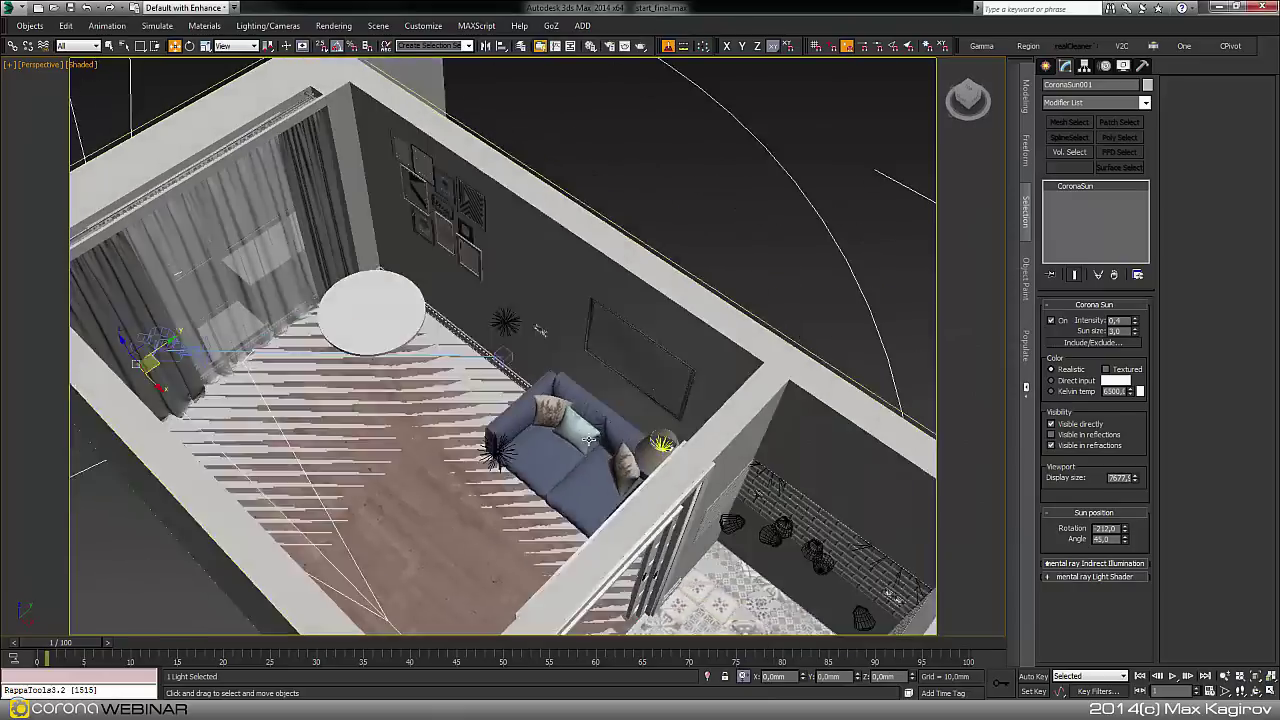
pyautogui.keyDown('alt'); pyautogui.moveTo(589, 438); pyautogui.dragTo(575, 372, button='middle'); pyautogui.keyUp('alt')
pyautogui.rightClick(575, 370)
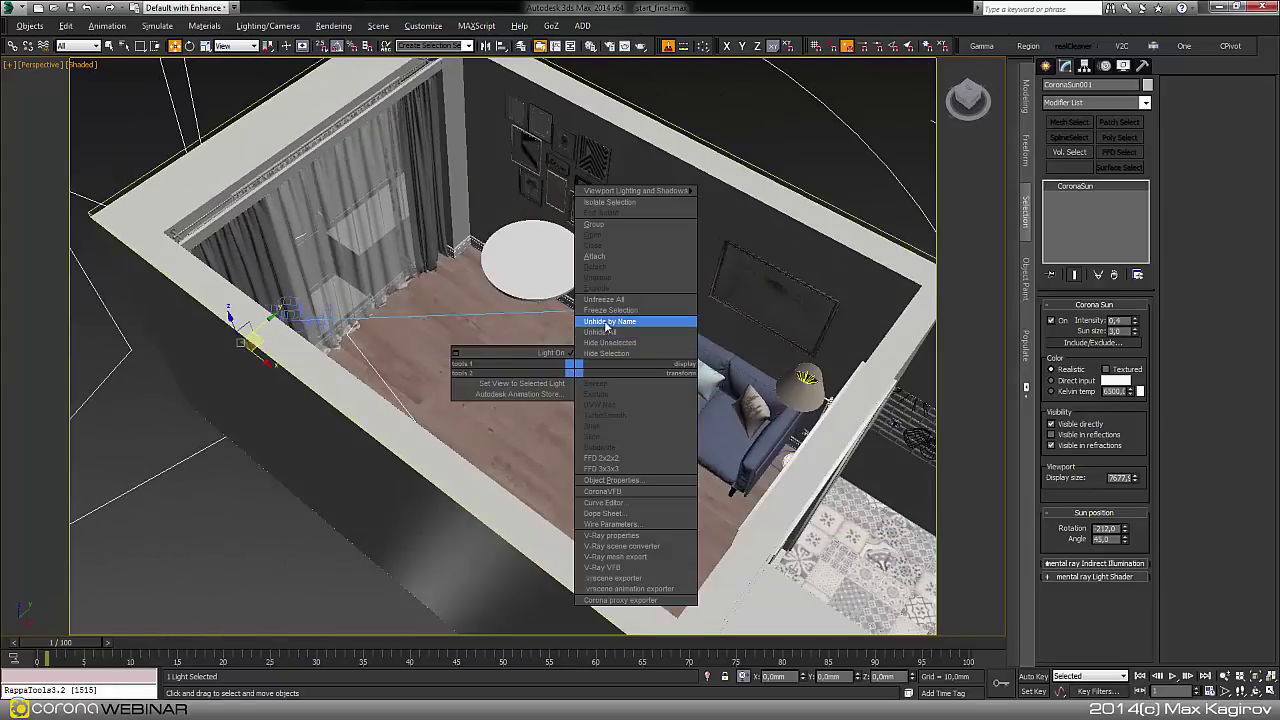
pyautogui.click(605, 323)
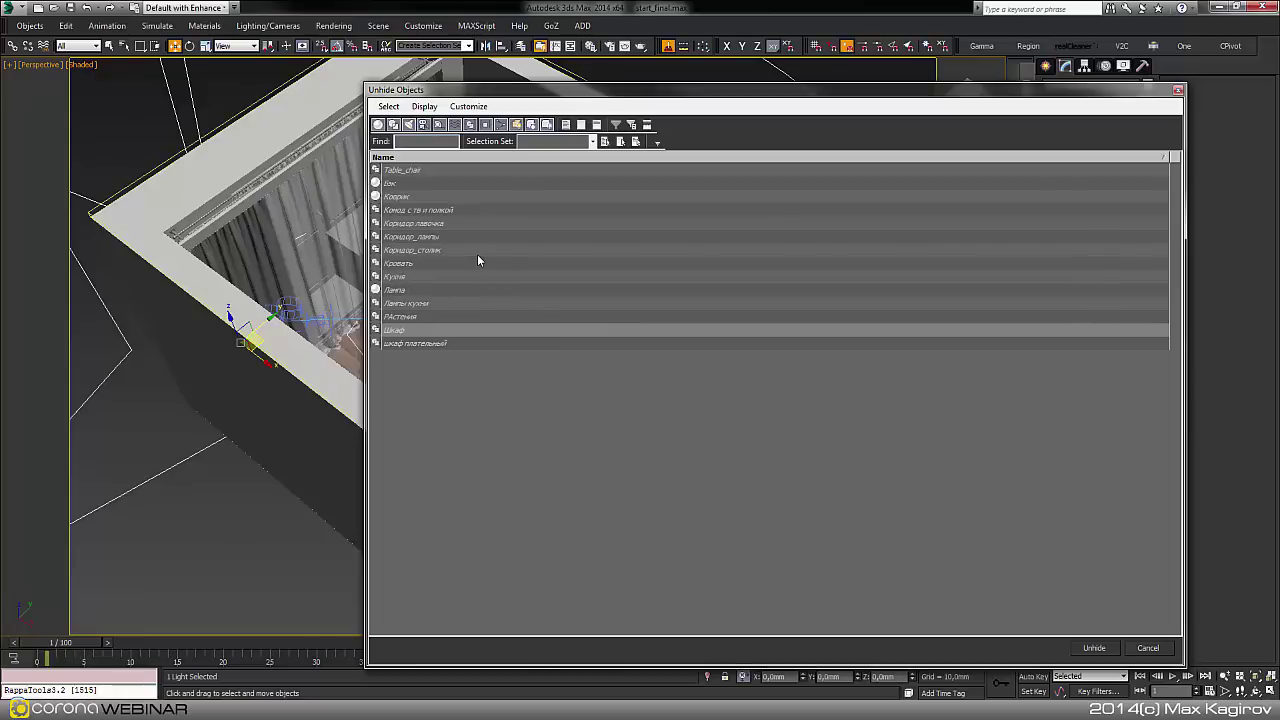
pyautogui.click(446, 198)
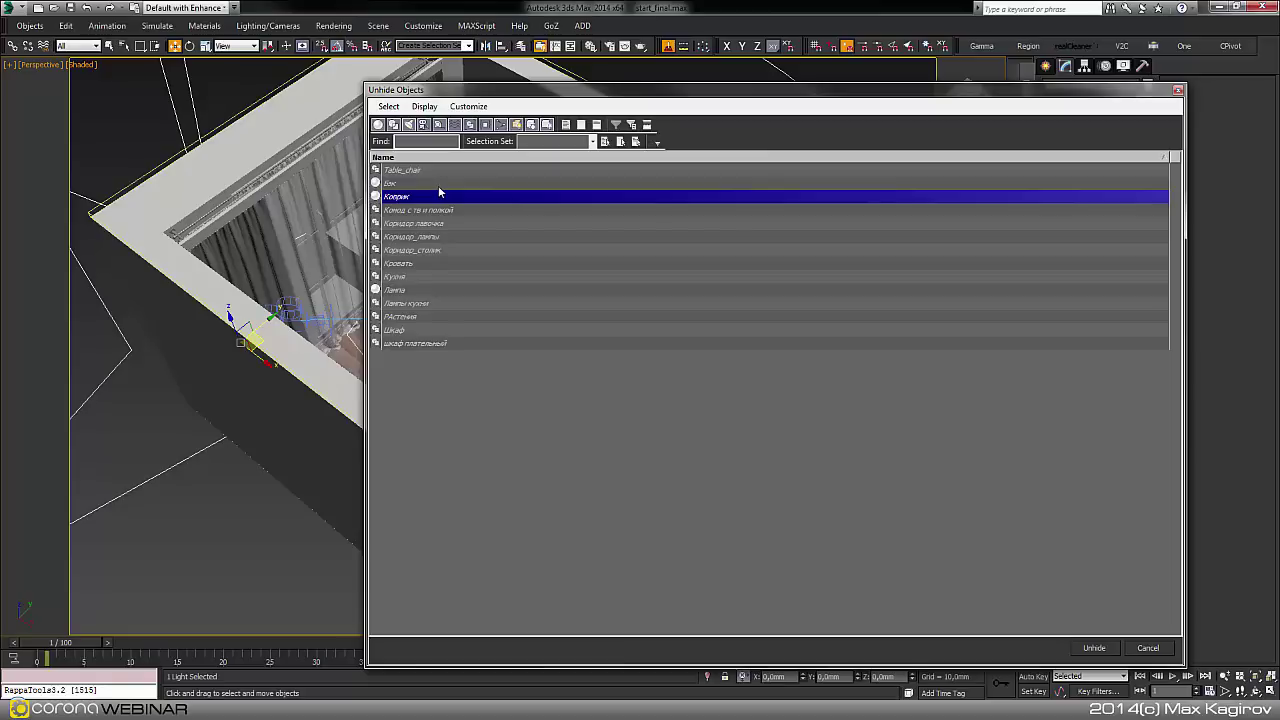
pyautogui.click(438, 184)
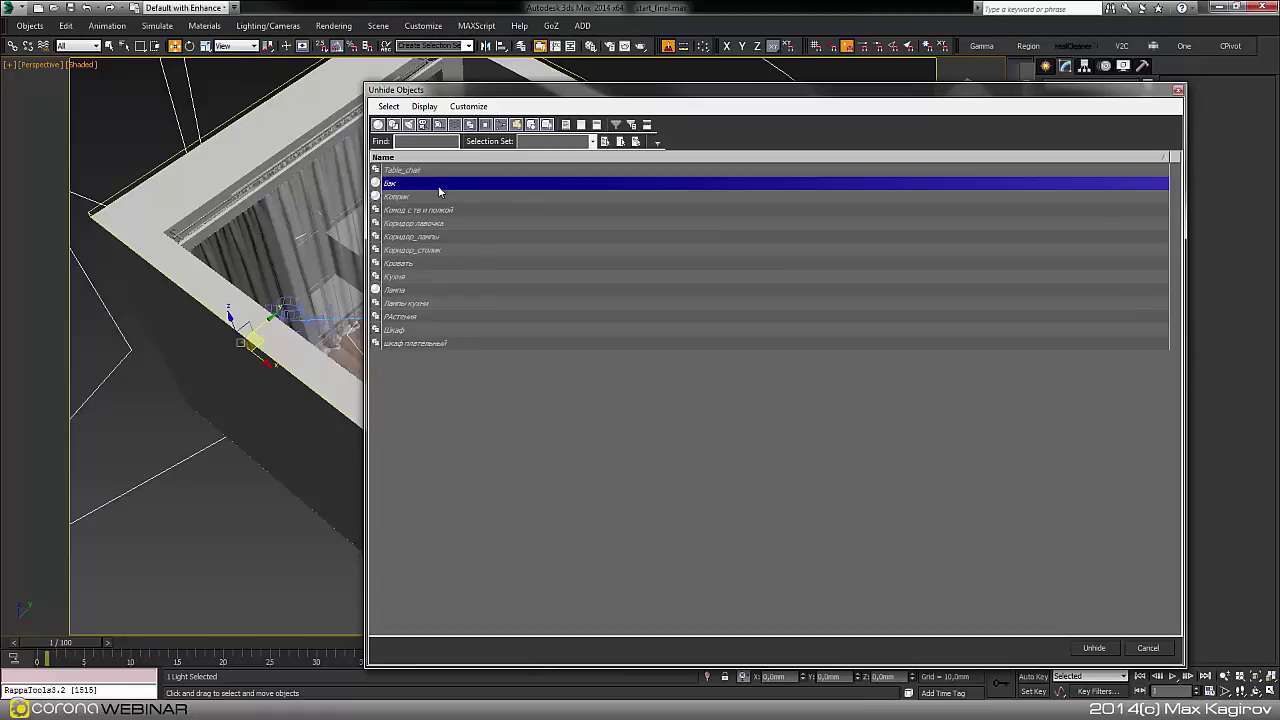
pyautogui.doubleClick(438, 184)
pyautogui.scroll(-5, 566, 367)
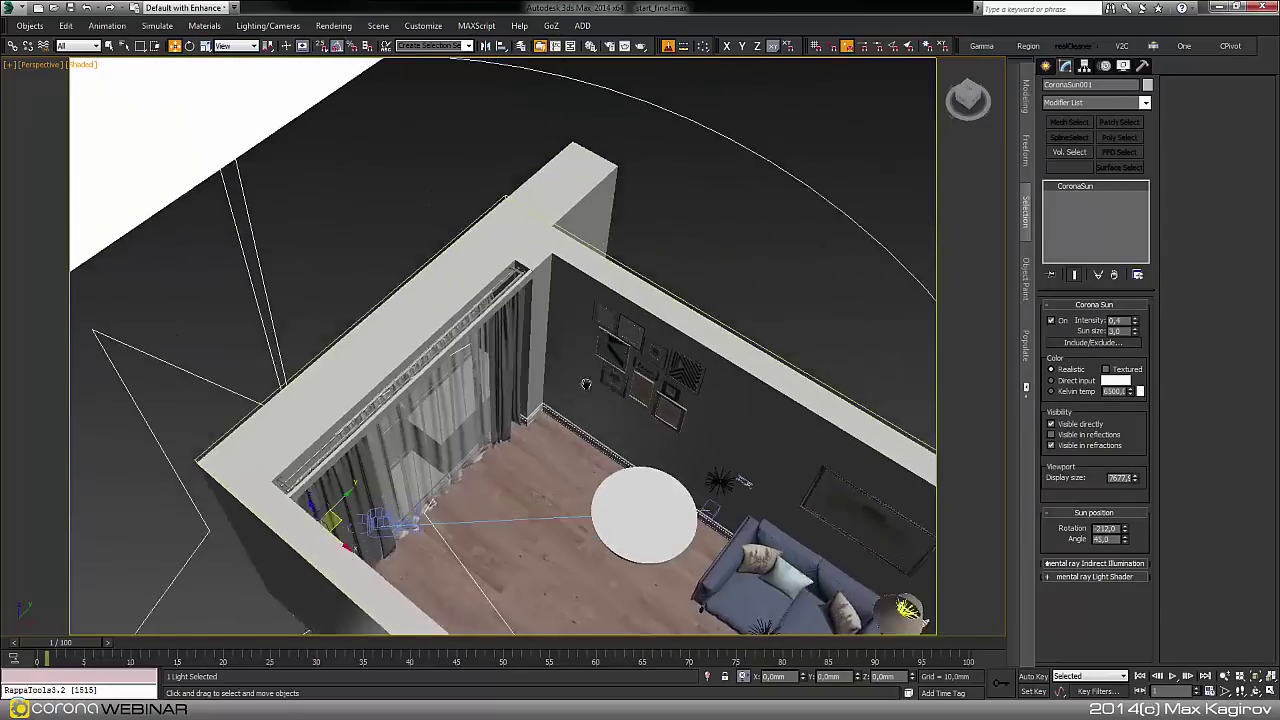
pyautogui.moveTo(566, 367); pyautogui.dragTo(566, 433, button='middle')
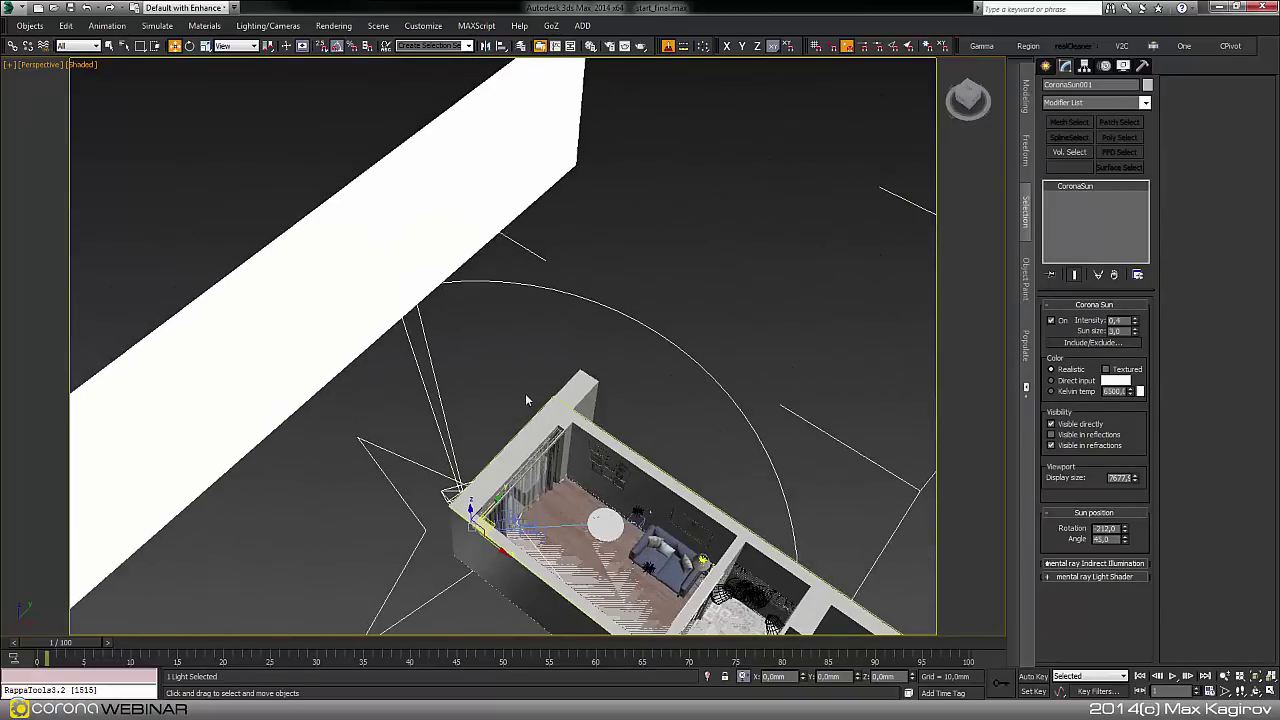
# Load the backdrop's Corona light material from the perspective view into the turquoise CoronaMtl_3 sample slot of the Material Editor.
pyautogui.moveTo(525, 393); pyautogui.dragTo(514, 326, button='middle')
pyautogui.scroll(-3, 560, 329)
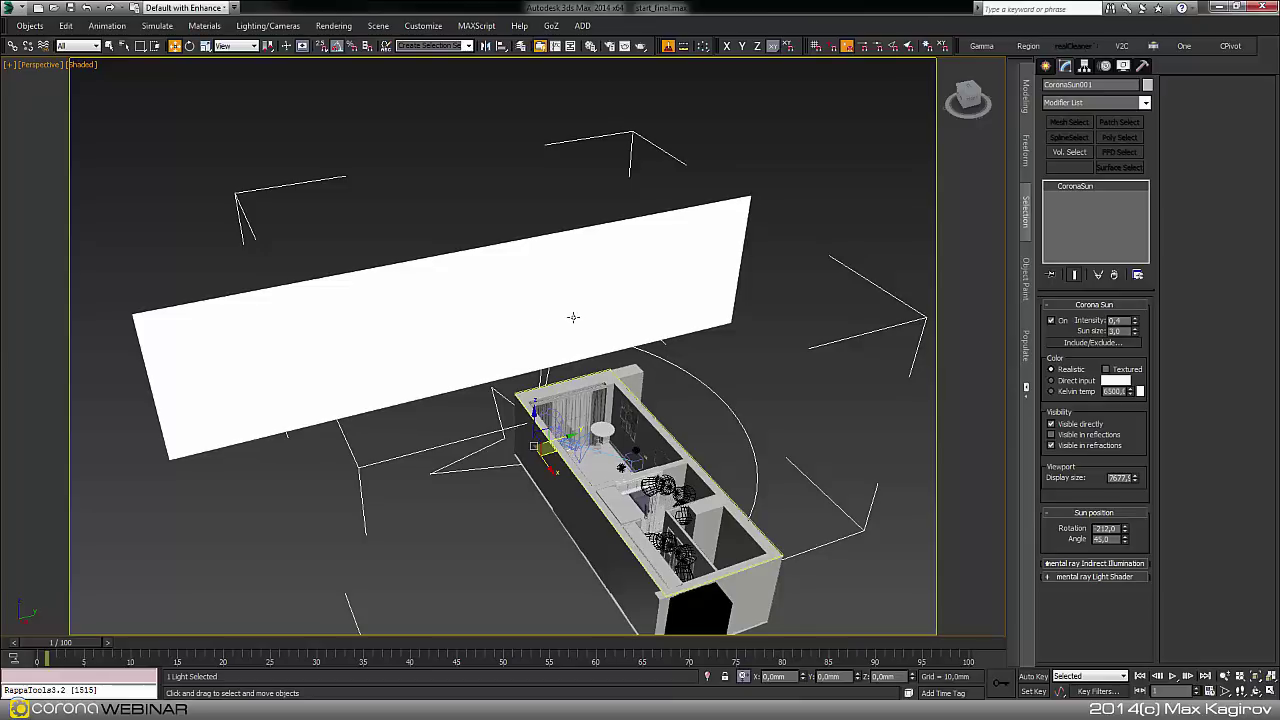
pyautogui.moveTo(516, 382); pyautogui.dragTo(574, 385, button='middle')
pyautogui.scroll(4, 506, 331)
pyautogui.moveTo(480, 335); pyautogui.dragTo(466, 306, button='middle')
pyautogui.scroll(-4, 464, 308)
pyautogui.scroll(3, 449, 323)
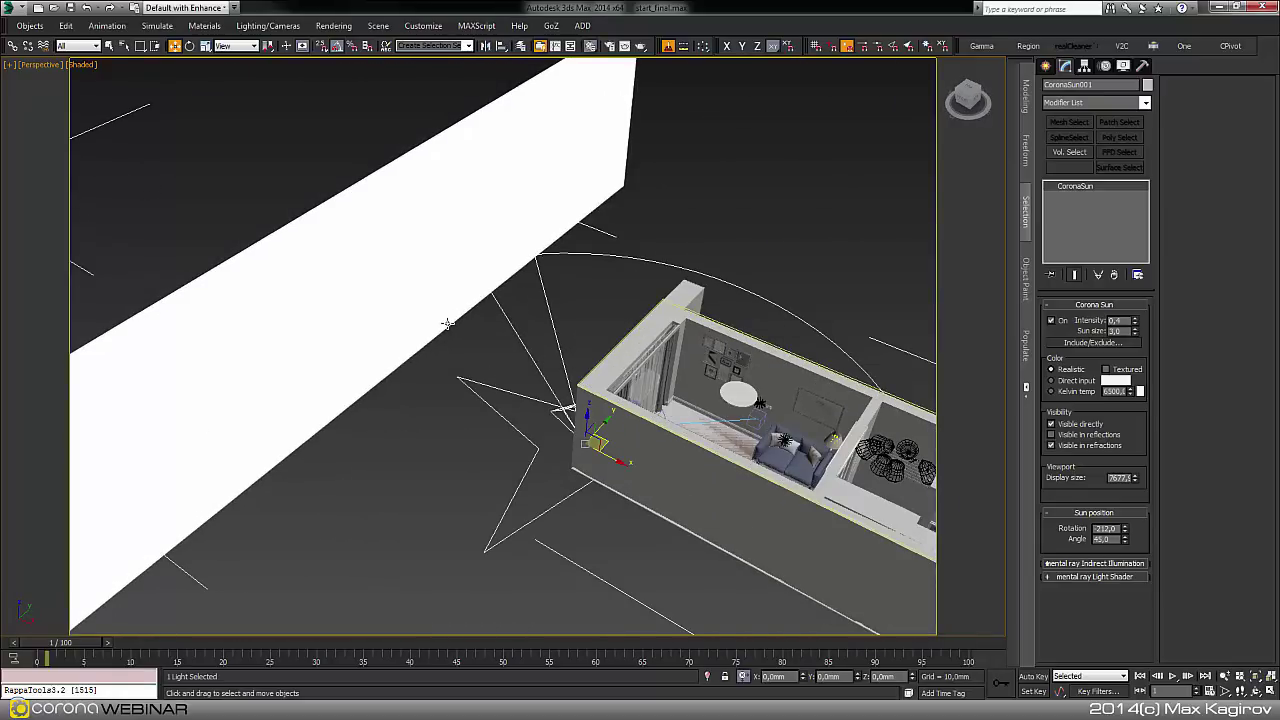
pyautogui.press('m')
pyautogui.moveTo(464, 51); pyautogui.dragTo(608, 73)
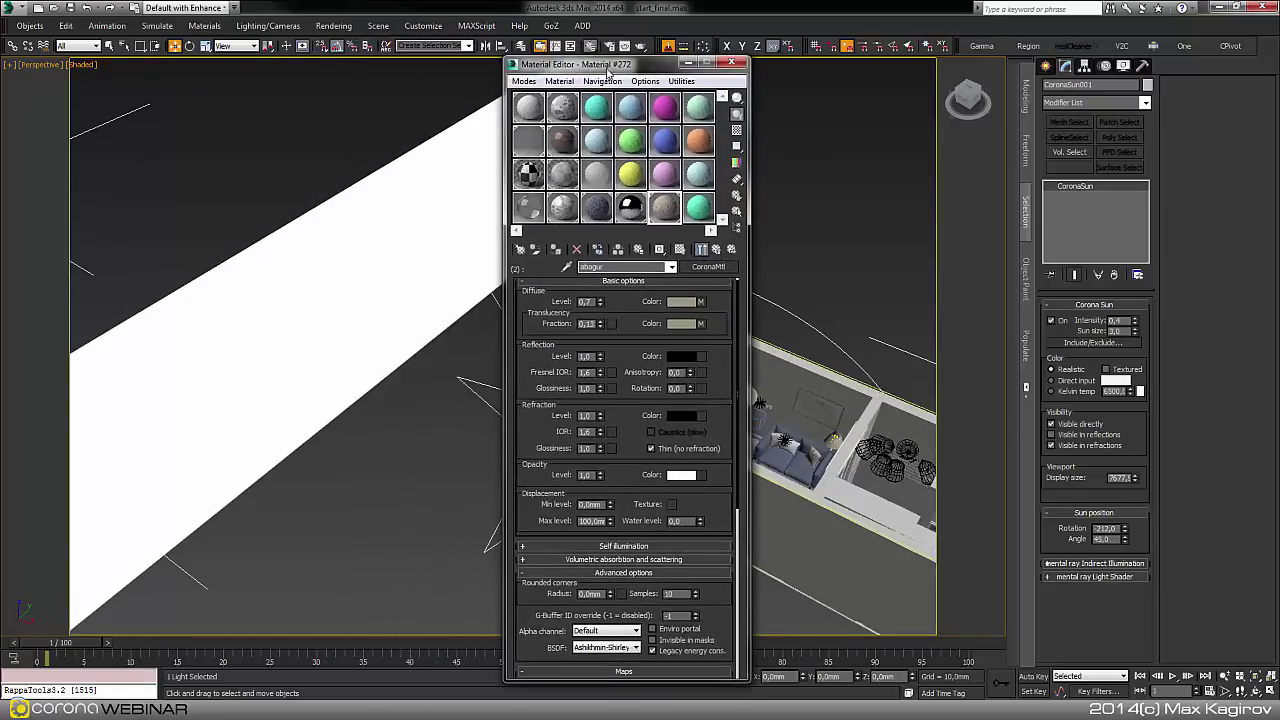
pyautogui.click(596, 107)
pyautogui.click(566, 266)
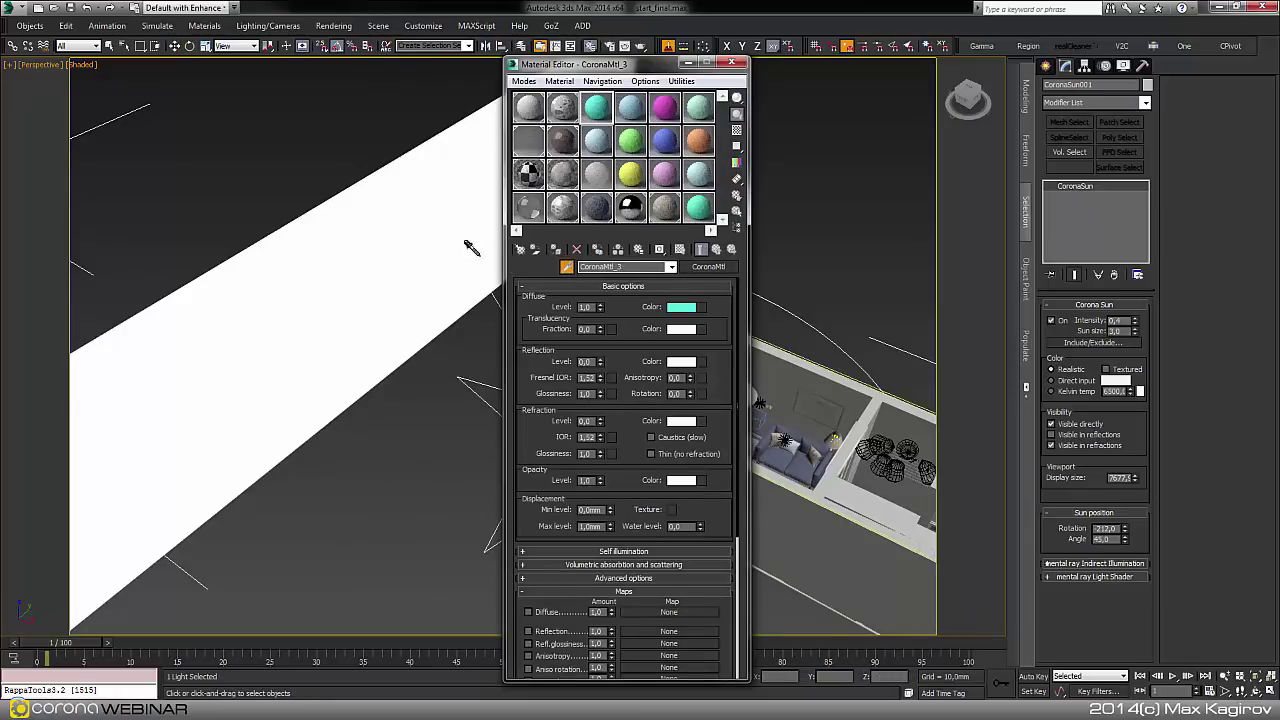
pyautogui.click(470, 248)
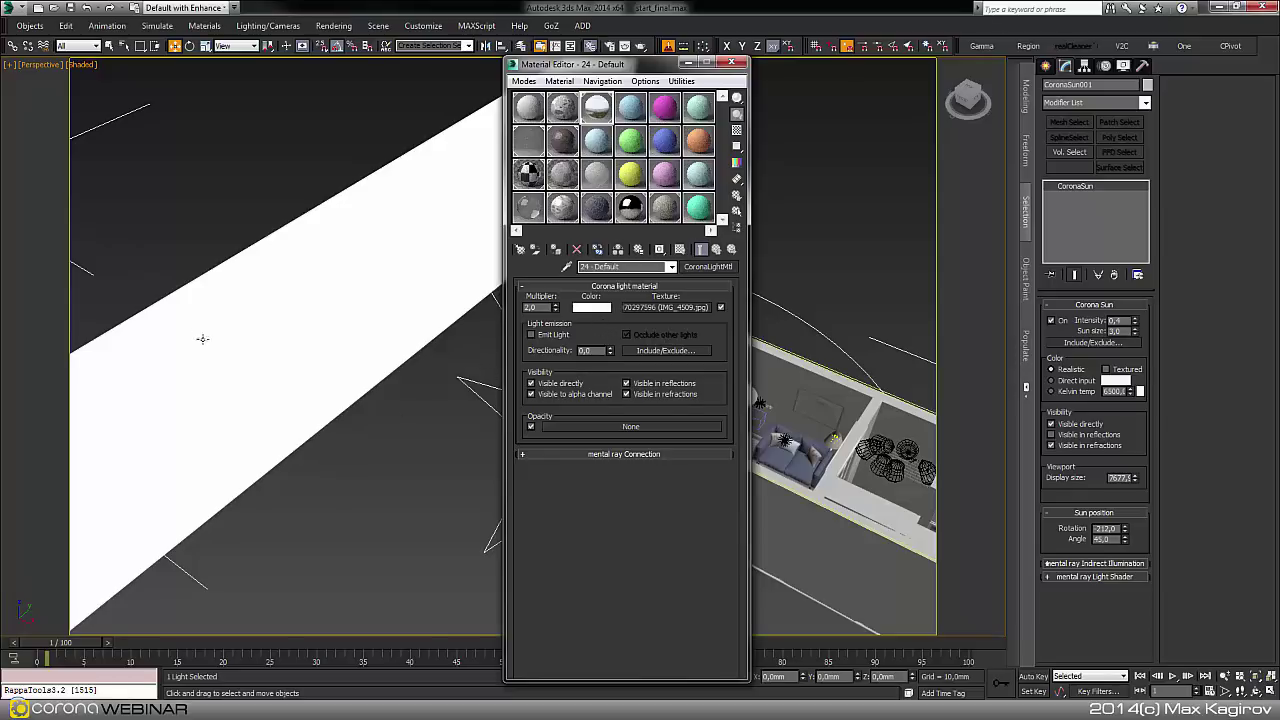
# View the IMG_4509.jpg image used as the backdrop light material's texture and return to the parent material.
pyautogui.moveTo(365, 375)
pyautogui.mouseDown(button='middle')
pyautogui.moveTo(370, 400)
pyautogui.moveTo(324, 400)
pyautogui.moveTo(360, 380)
pyautogui.mouseUp(button='middle')
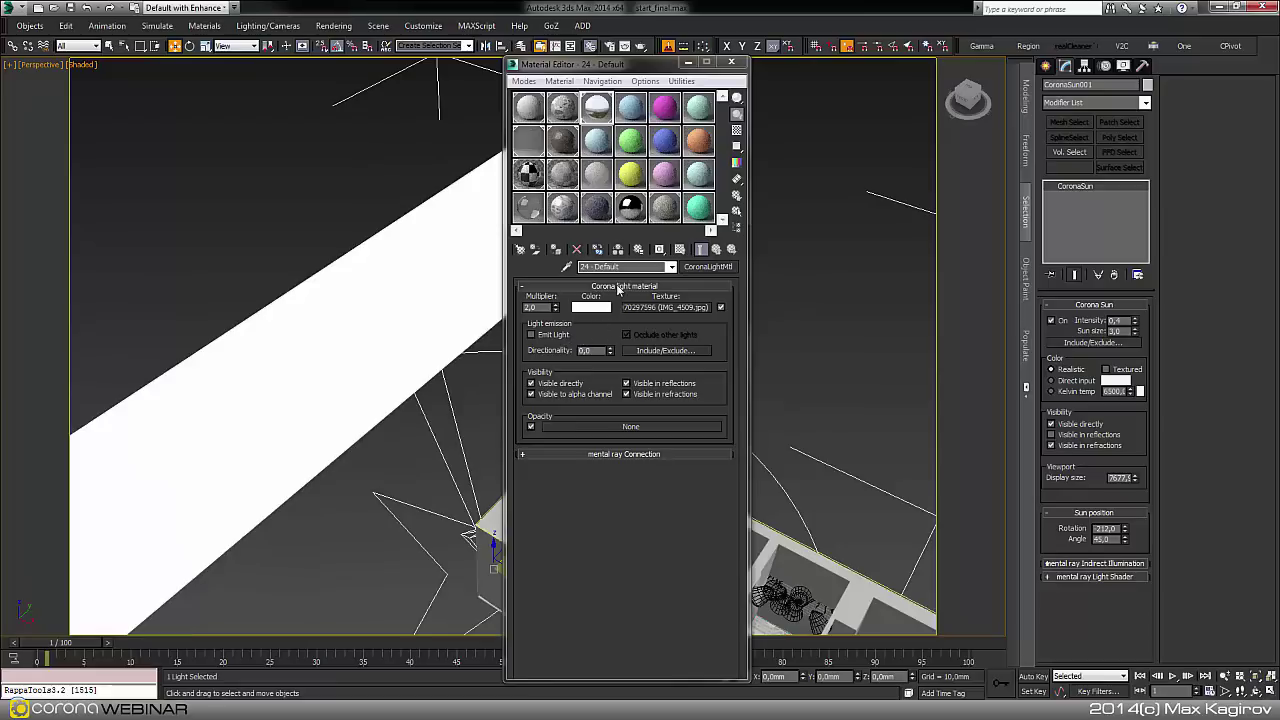
pyautogui.click(704, 306)
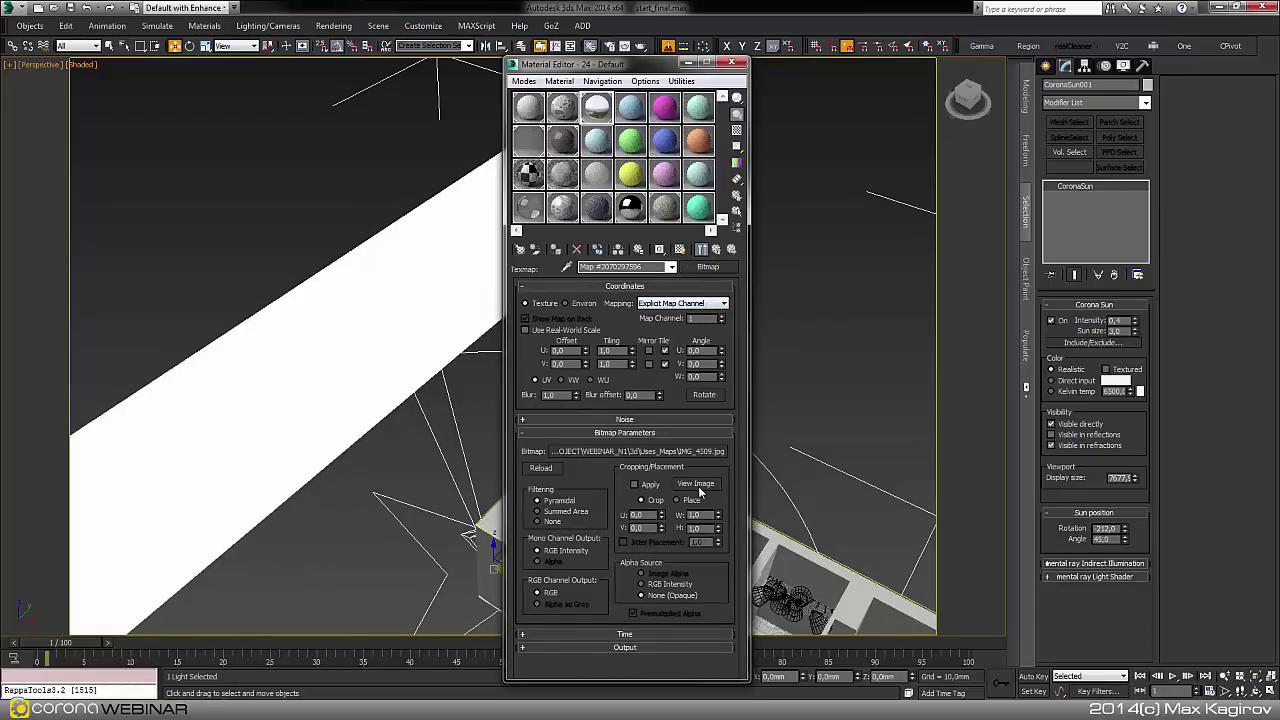
pyautogui.click(697, 486)
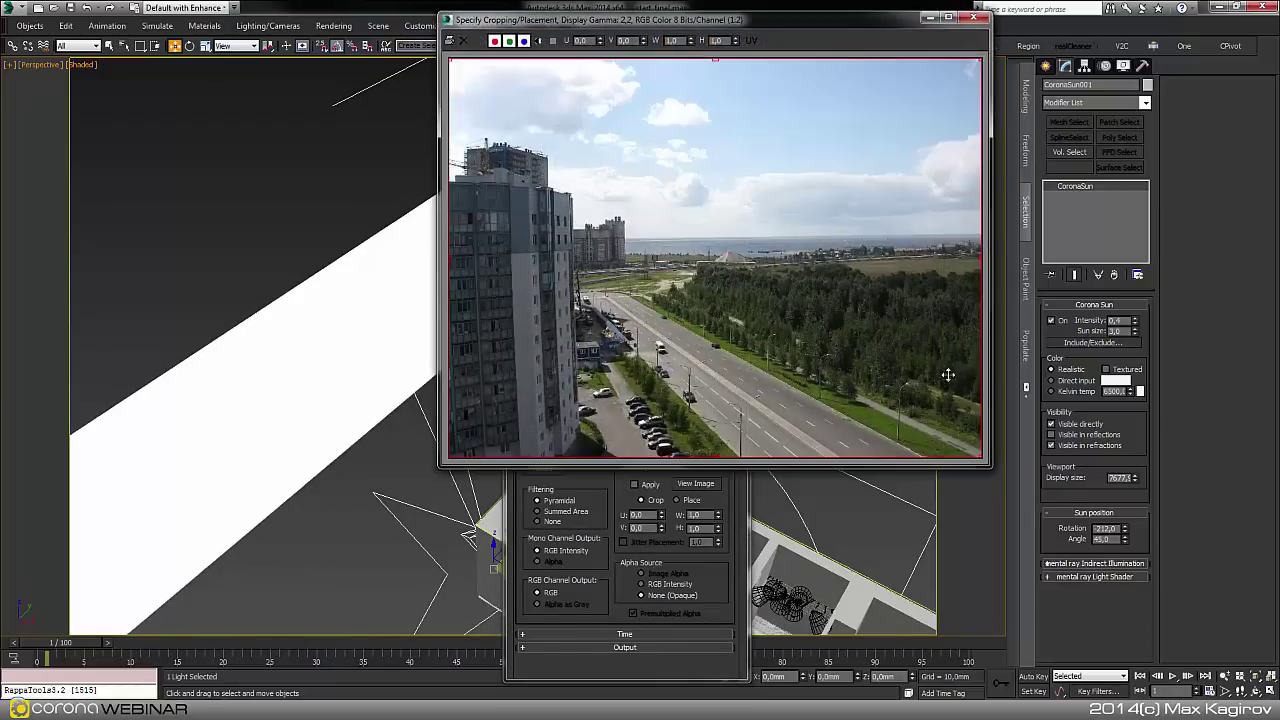
pyautogui.press('Escape')
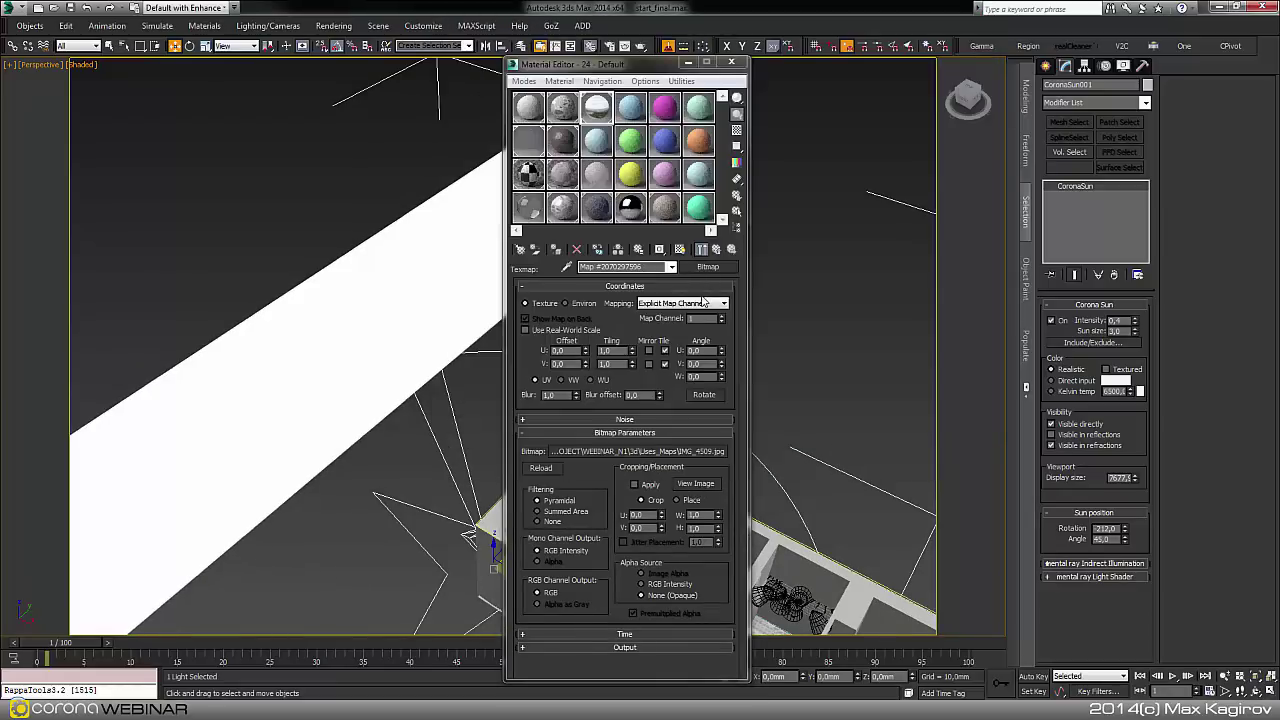
pyautogui.click(716, 250)
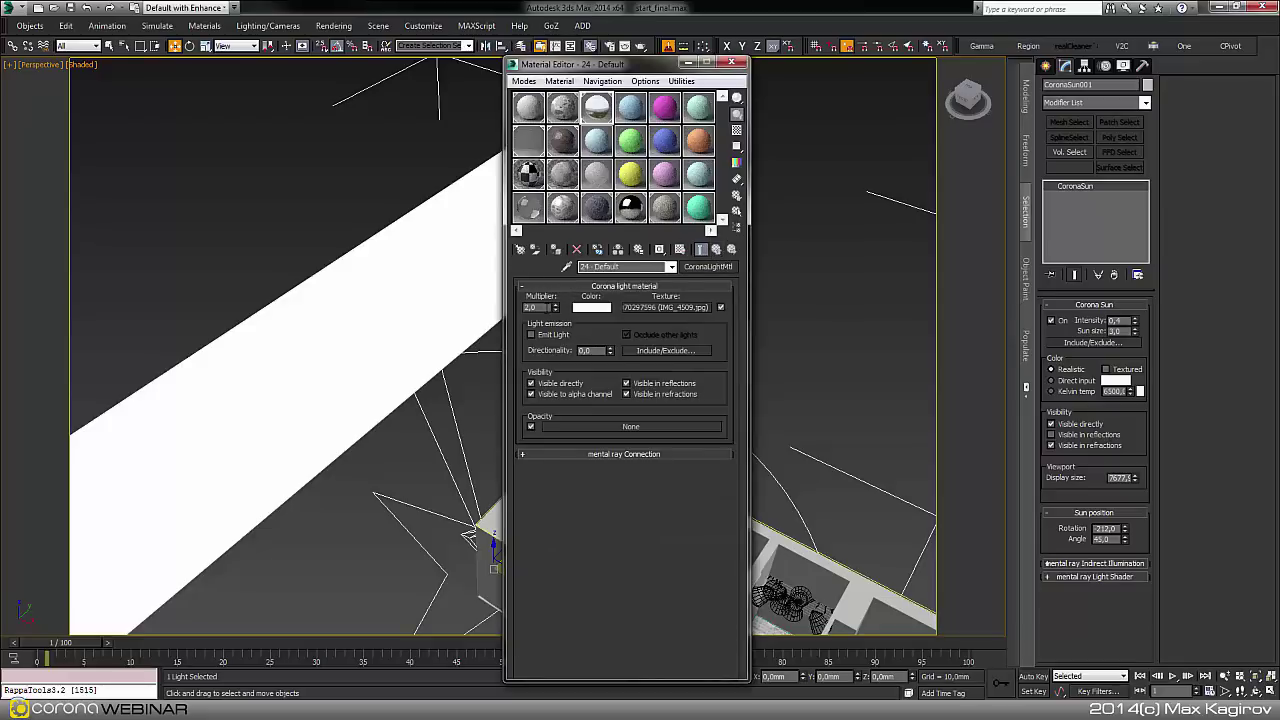
# Set the multiplier of the backdrop's Corona light material to 1.
pyautogui.doubleClick(540, 307)
pyautogui.click(604, 334)
pyautogui.scroll(-5, 337, 337)
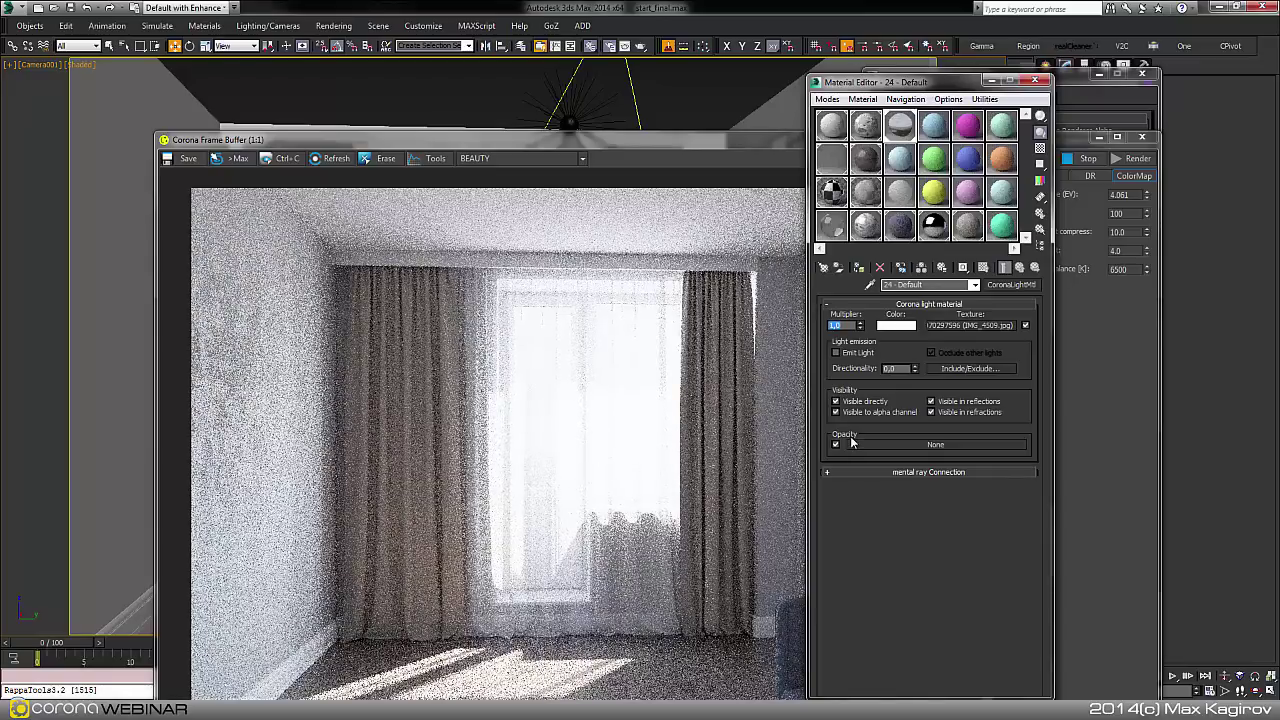
# Arrange the frame buffer and Material Editor to expose the Corona Sun's settings, and switch the sun off during the interactive render.
pyautogui.click(1087, 348)
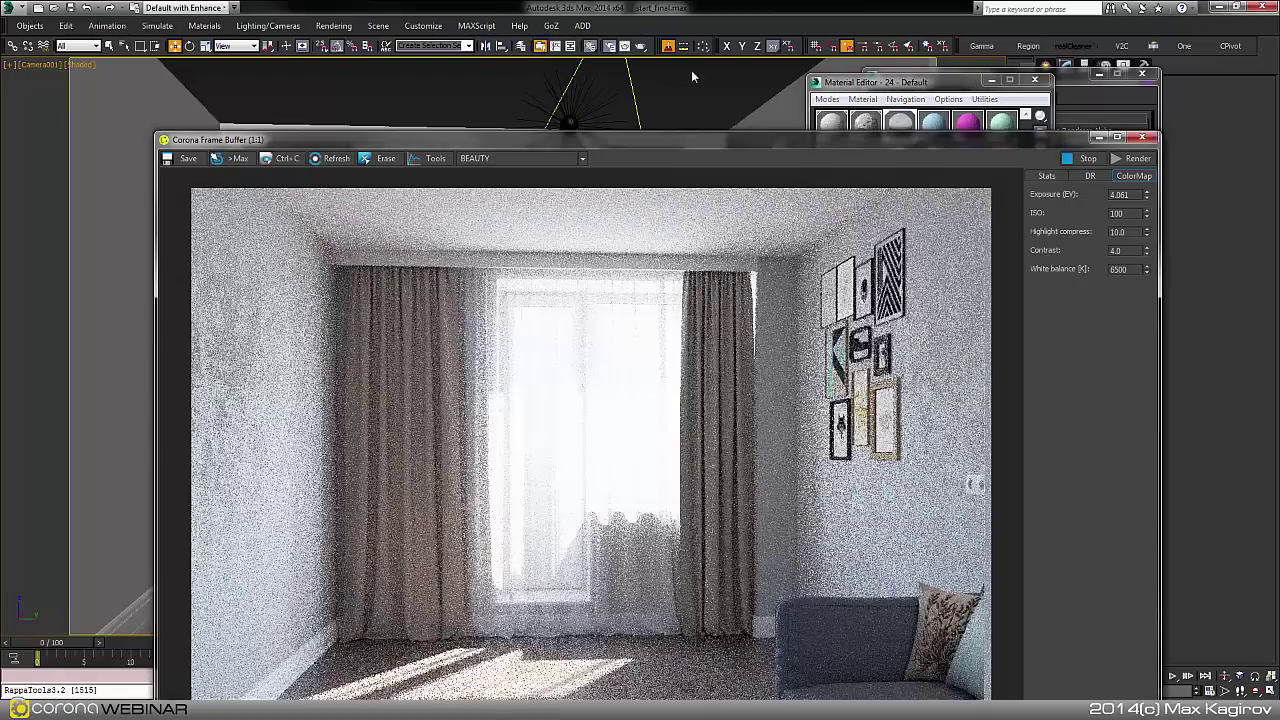
pyautogui.click(635, 91)
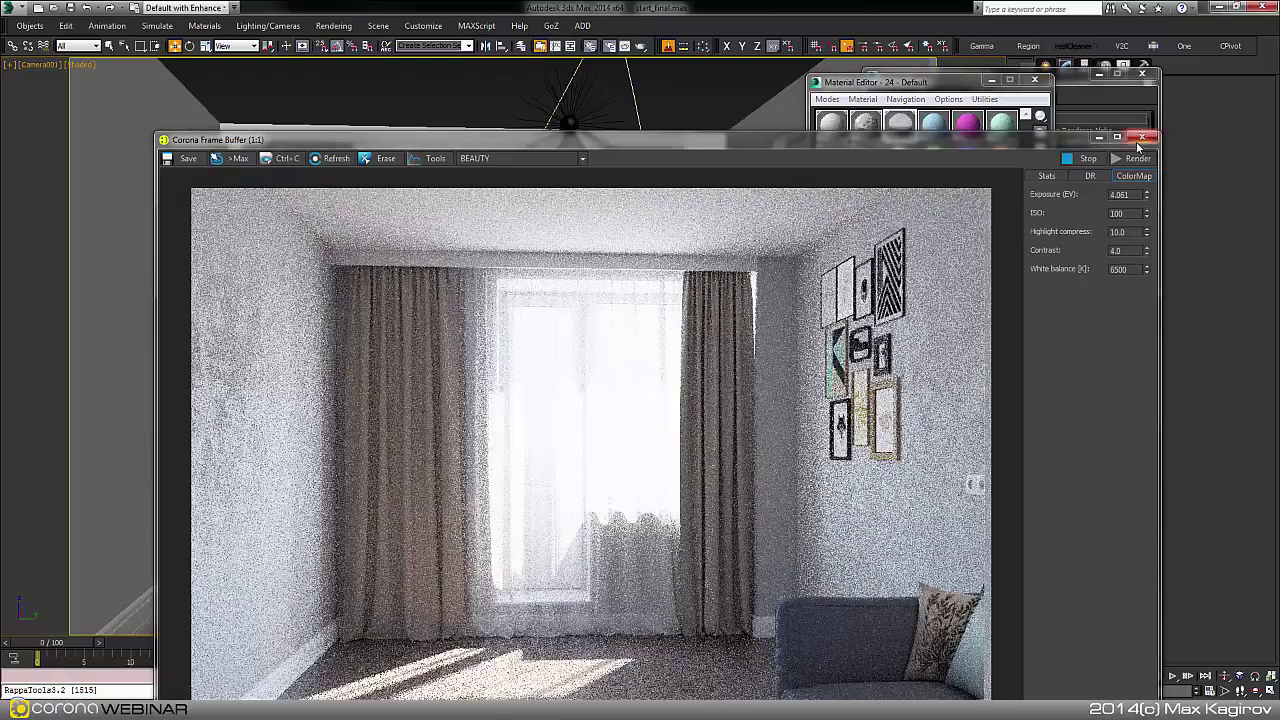
pyautogui.click(1065, 66)
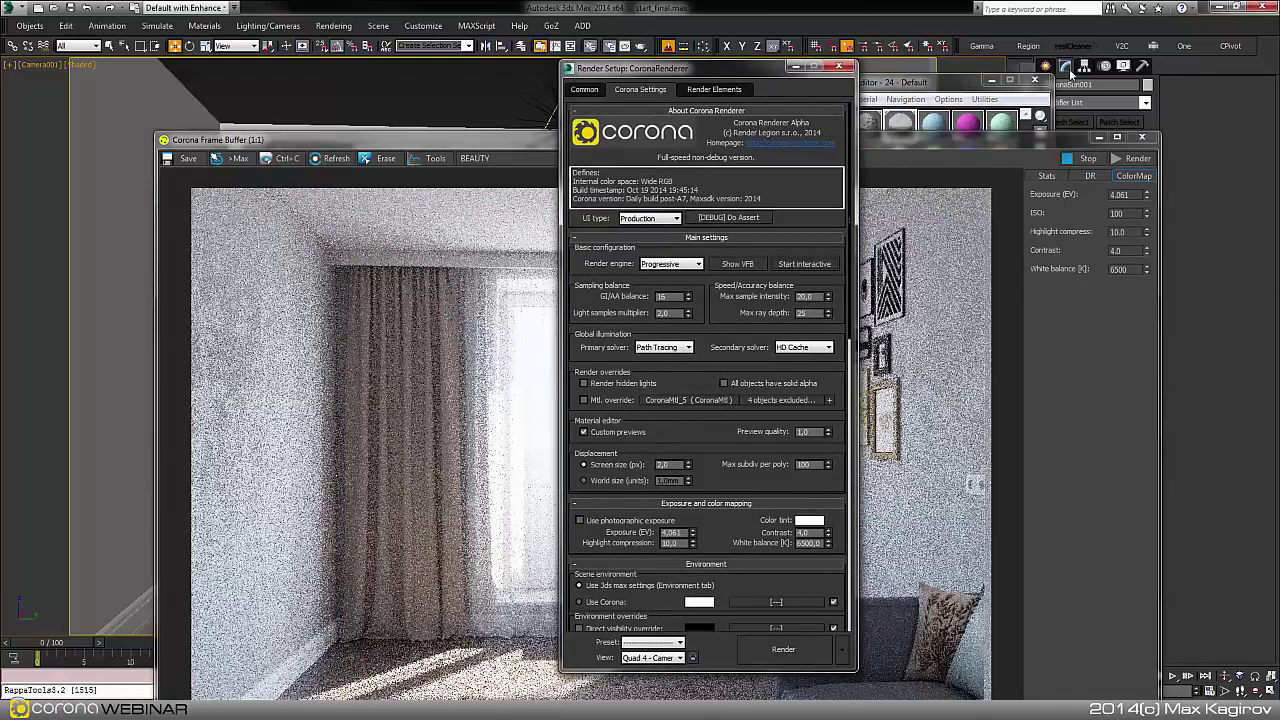
pyautogui.moveTo(1076, 140); pyautogui.dragTo(896, 131)
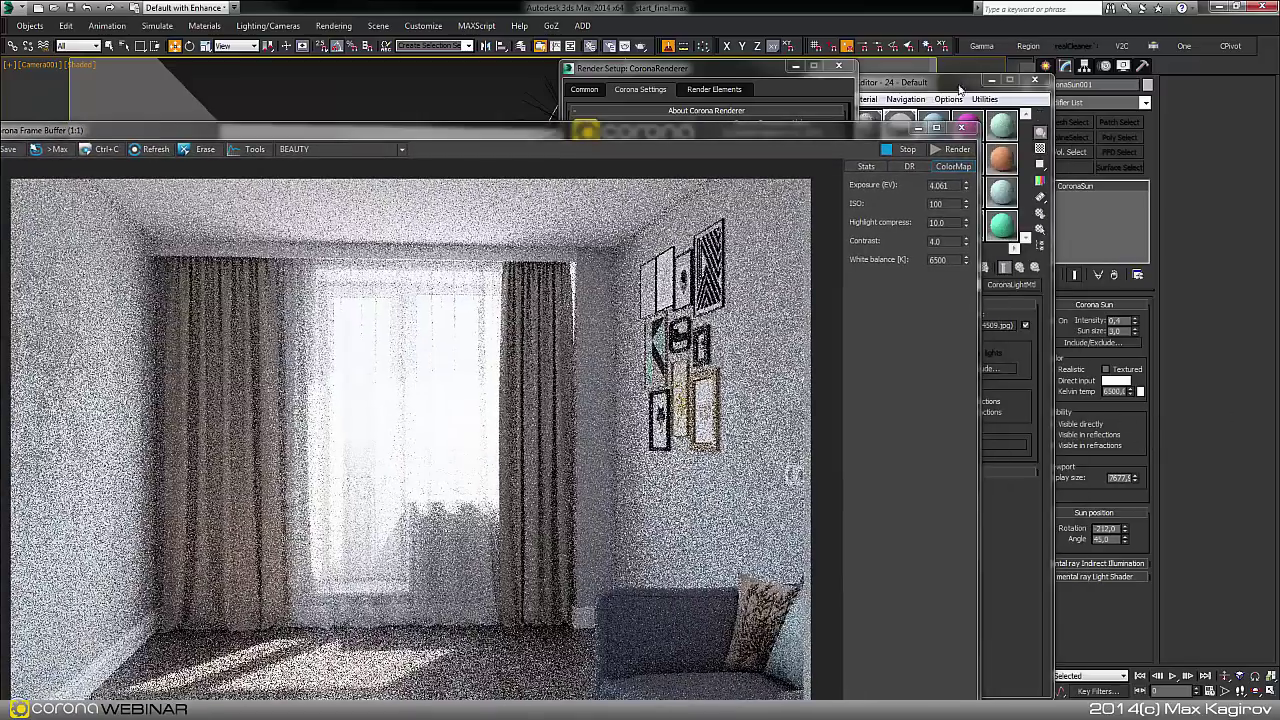
pyautogui.moveTo(944, 86); pyautogui.dragTo(862, 89)
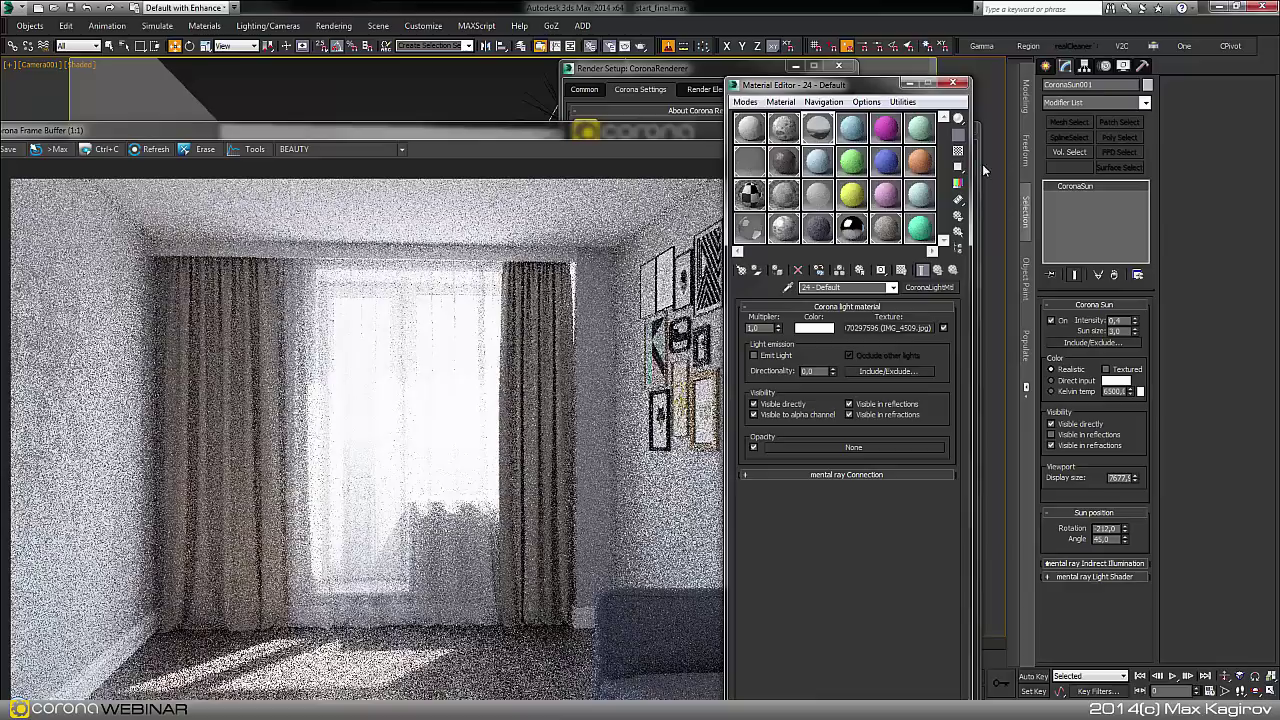
pyautogui.click(1051, 321)
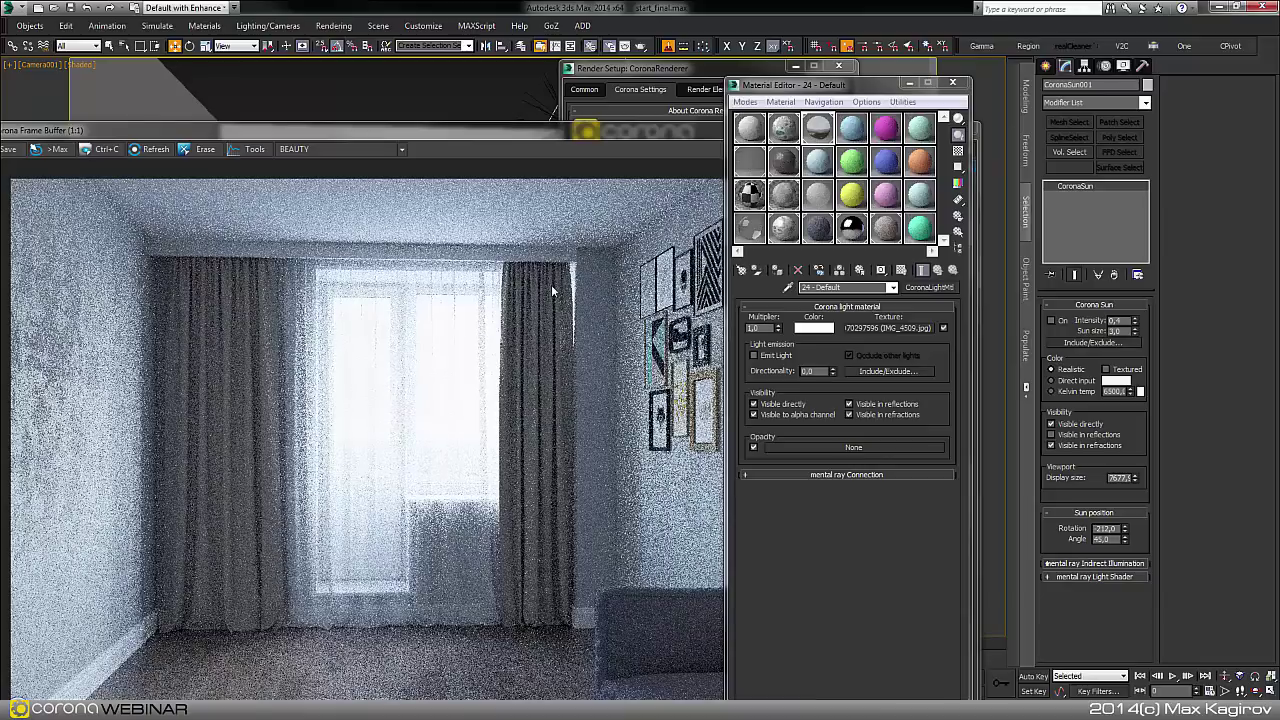
# Bring the backdrop light material back in front of Render Setup and re-enter its multiplier as 1.
pyautogui.click(644, 74)
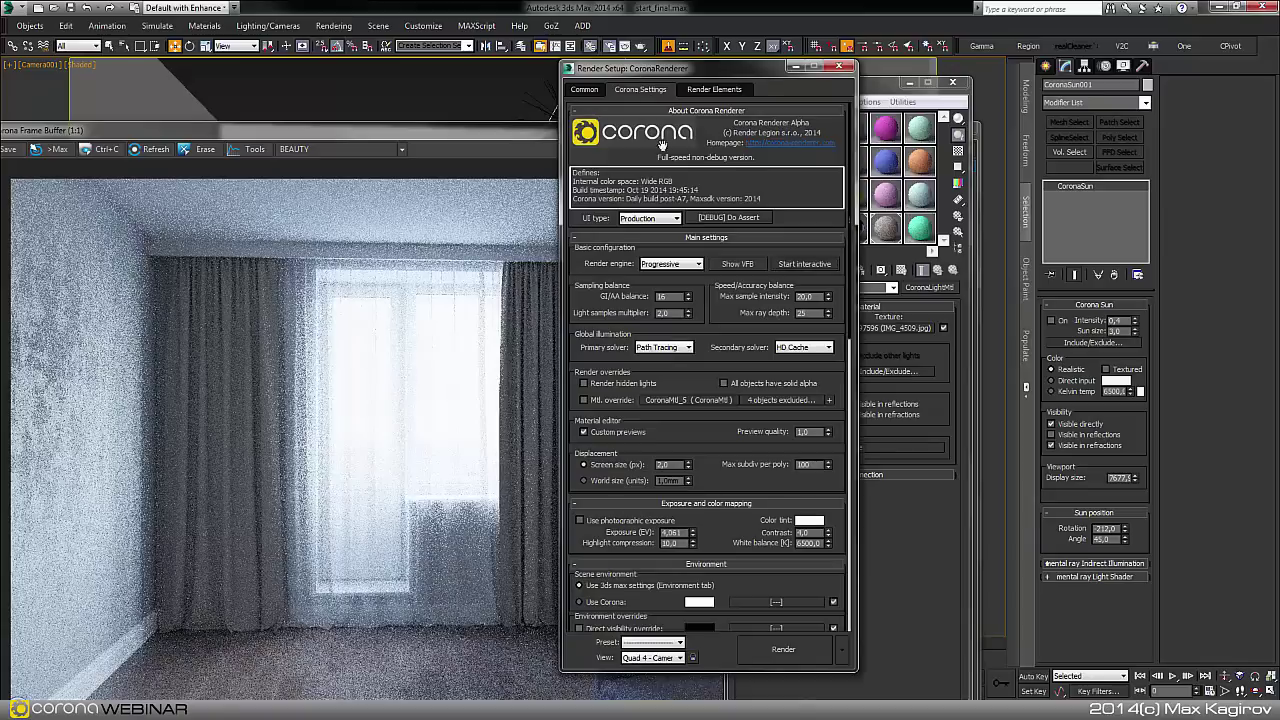
pyautogui.click(940, 367)
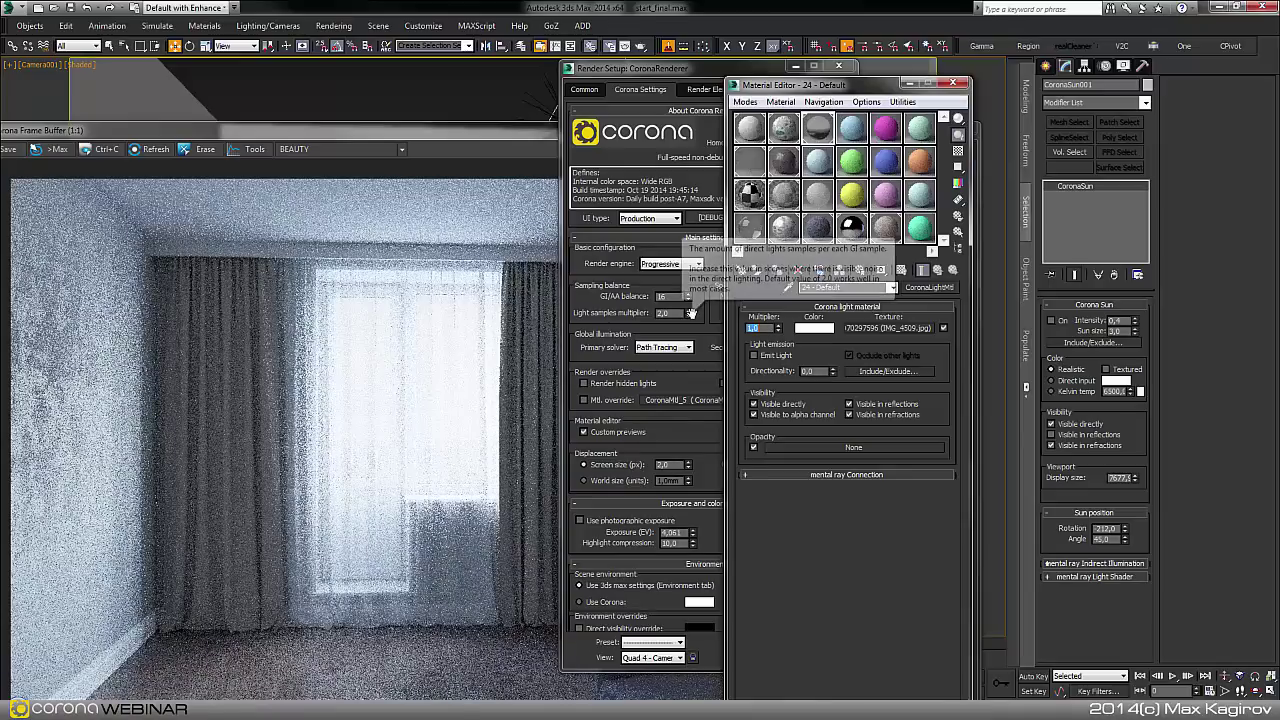
pyautogui.write('1')
pyautogui.press('Return')
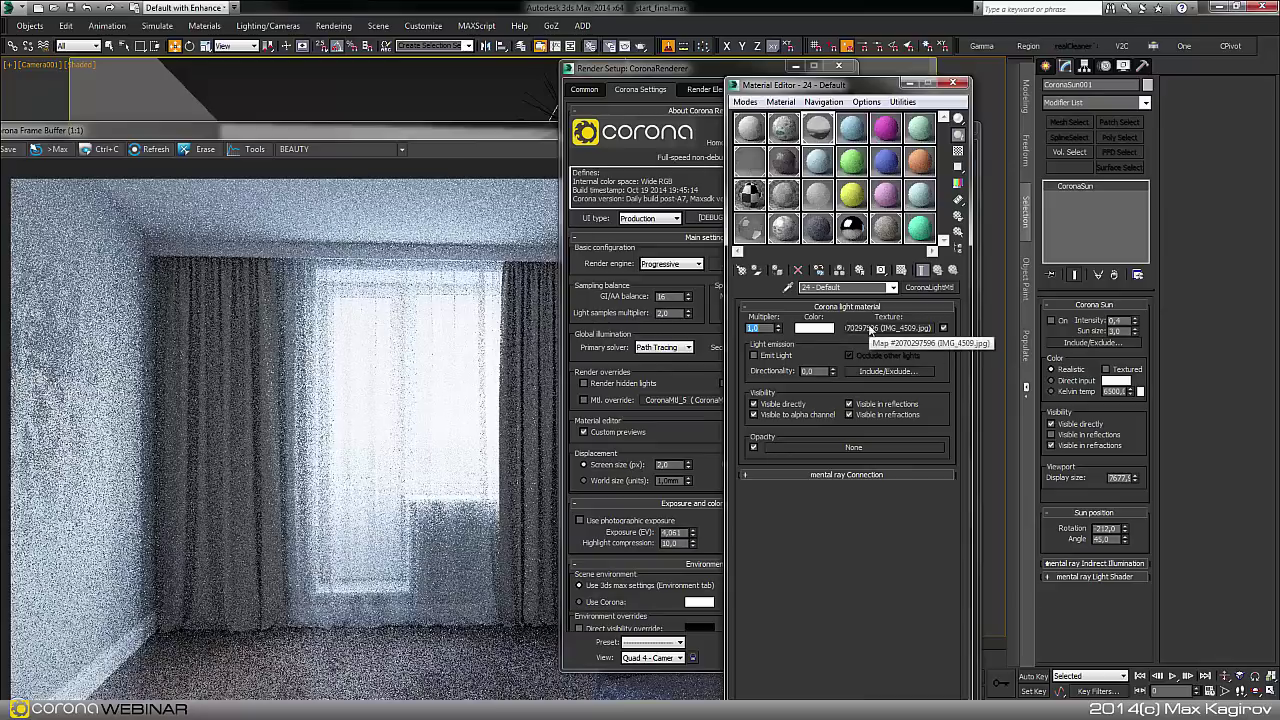
# Lower the window render's highlight compression to about 7.82, raise its exposure to about 4.38 EV, and minimize the frame buffer.
pyautogui.click(452, 288)
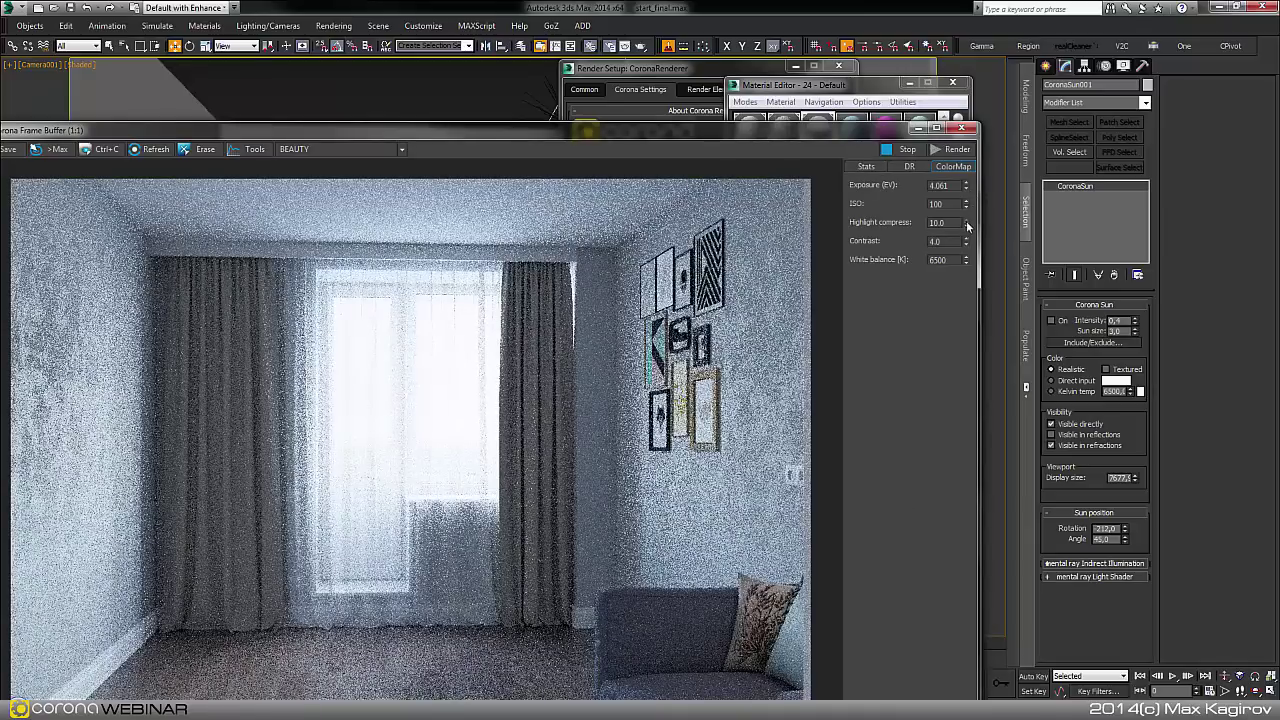
pyautogui.moveTo(966, 222); pyautogui.dragTo(966, 311)
pyautogui.moveTo(967, 185)
pyautogui.mouseDown()
pyautogui.moveTo(971, 146)
pyautogui.moveTo(974, 164)
pyautogui.mouseUp()
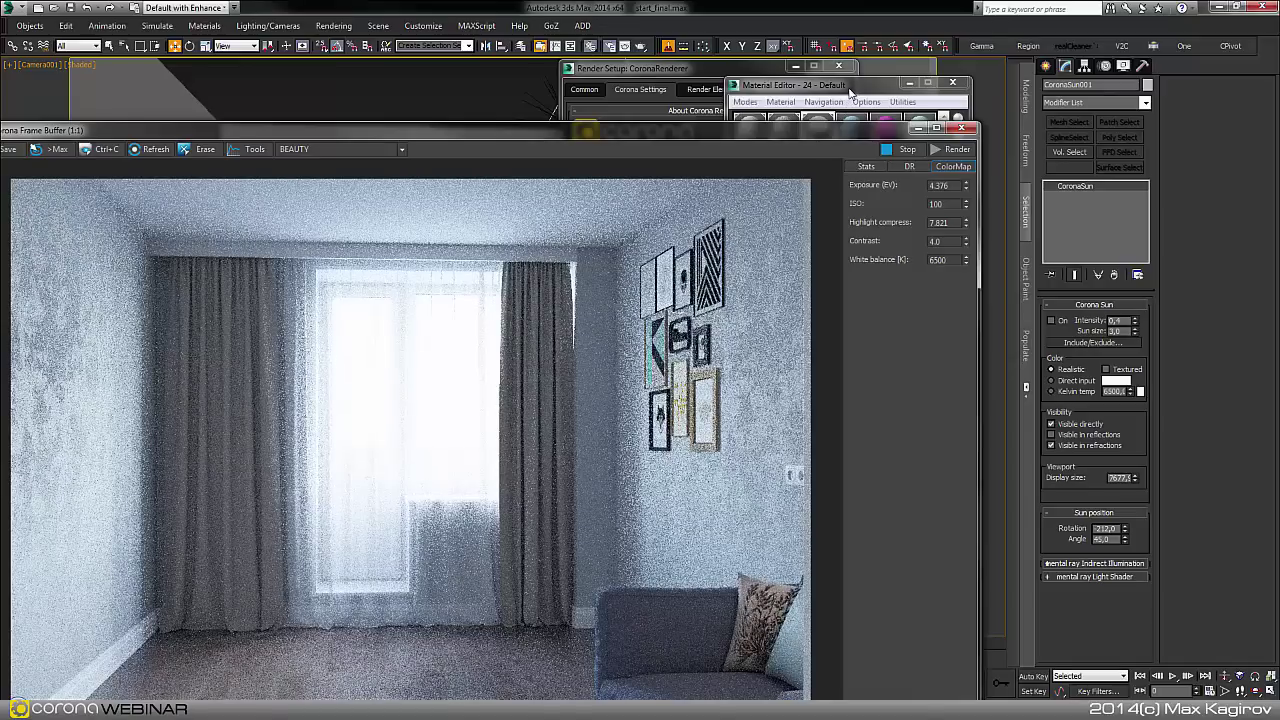
pyautogui.moveTo(850, 92); pyautogui.dragTo(1064, 79)
pyautogui.moveTo(838, 130); pyautogui.dragTo(731, 124)
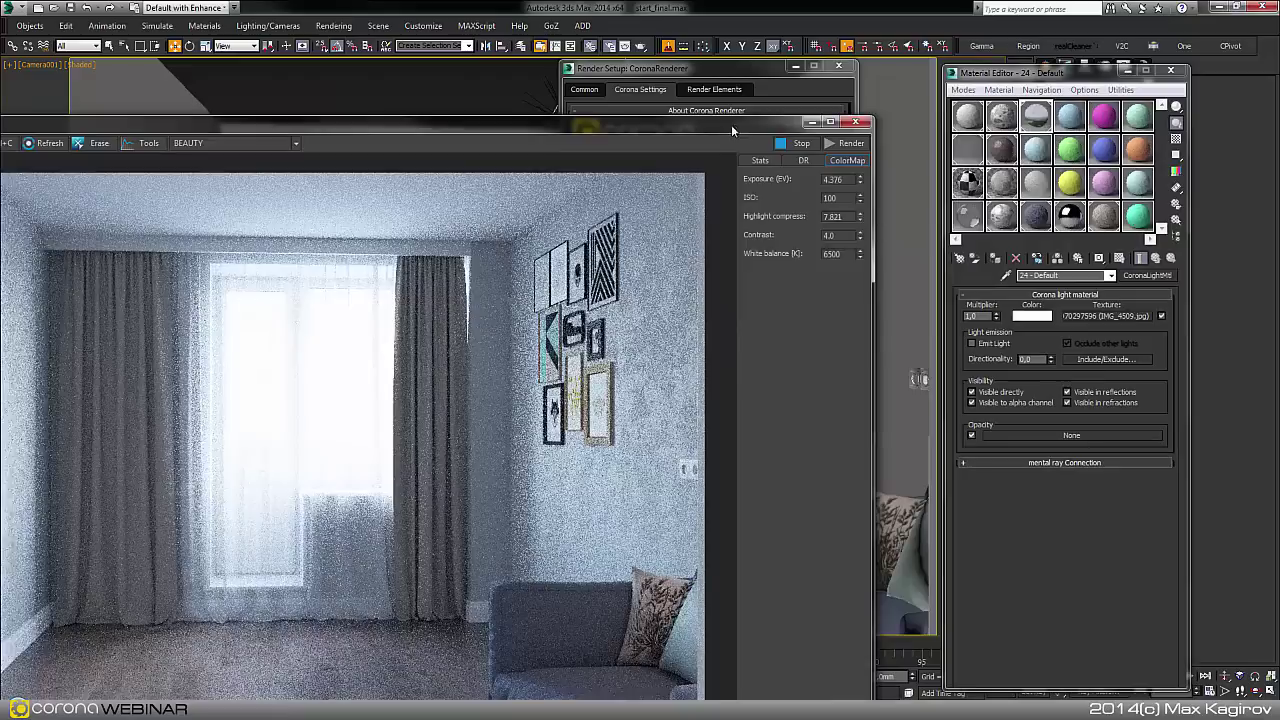
pyautogui.click(815, 123)
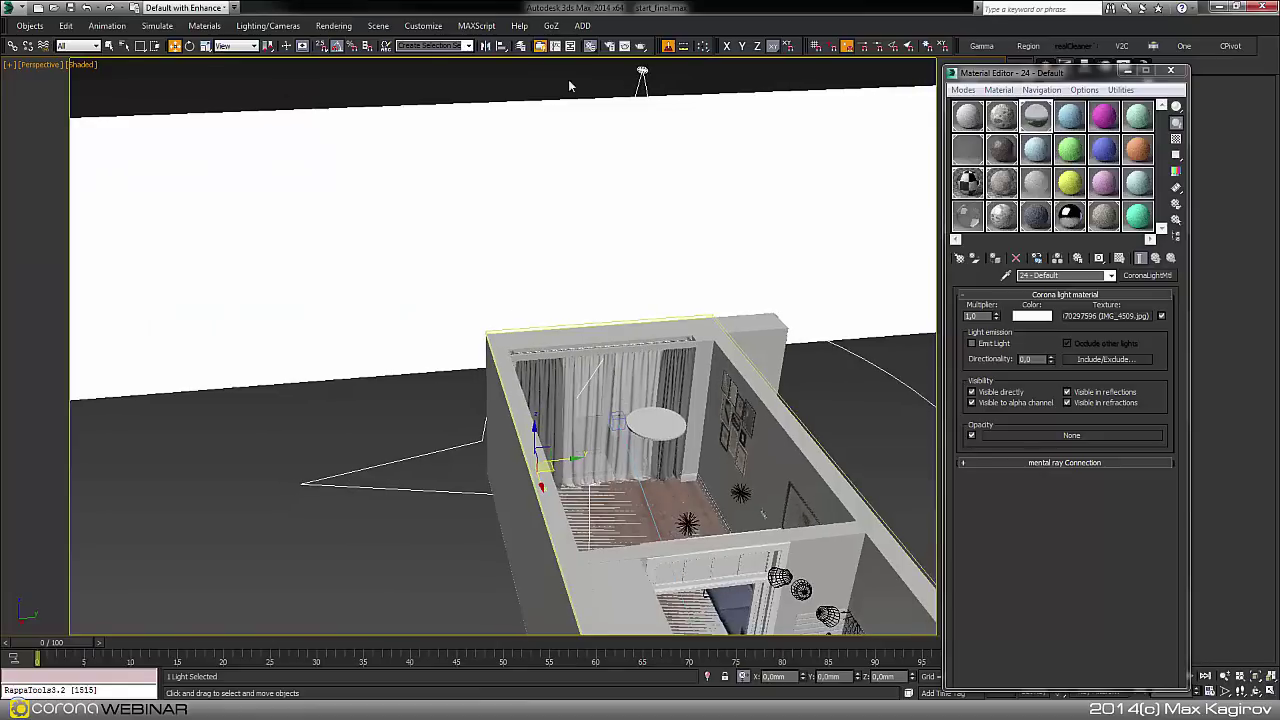
# Unhide Table_chair, Коврик, Комод с тв и полкой, Кровать, Лампа, РАстения, Шкаф and шкаф плательный by name in the perspective view.
pyautogui.moveTo(612, 396); pyautogui.dragTo(349, 437, button='middle')
pyautogui.scroll(2, 255, 344)
pyautogui.moveTo(250, 342); pyautogui.dragTo(135, 353, button='middle')
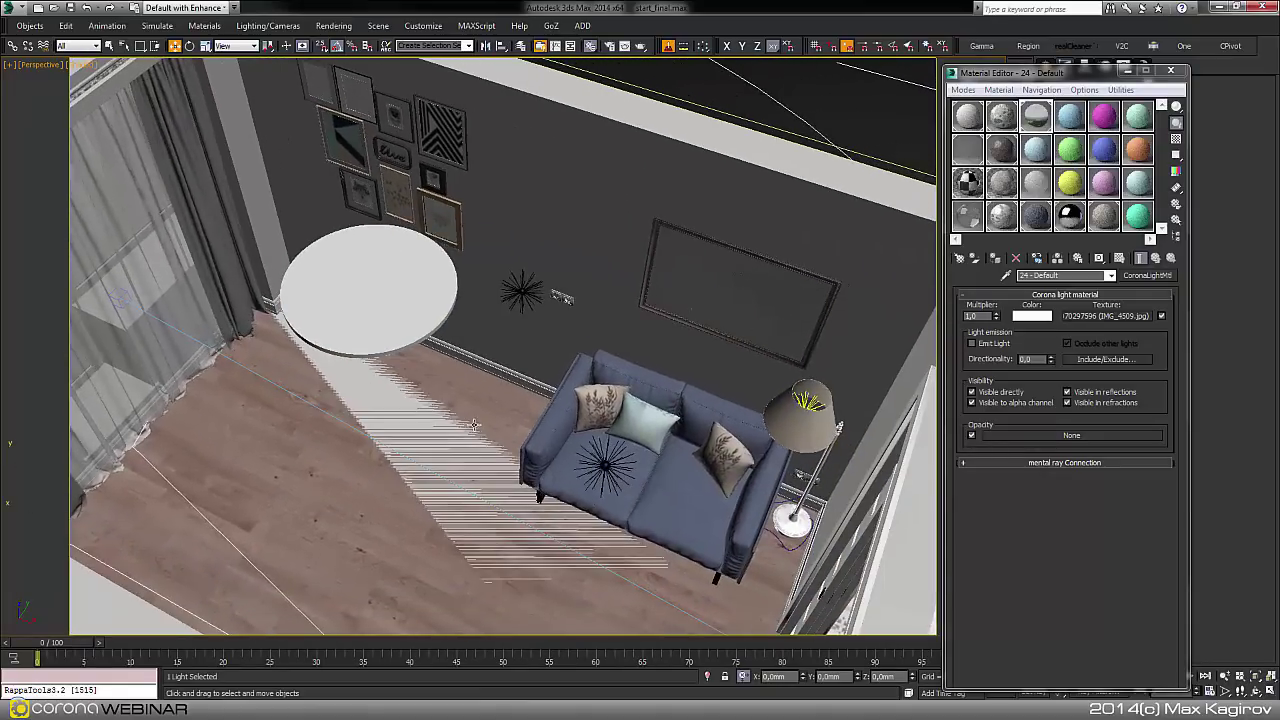
pyautogui.rightClick(474, 425)
pyautogui.click(529, 386)
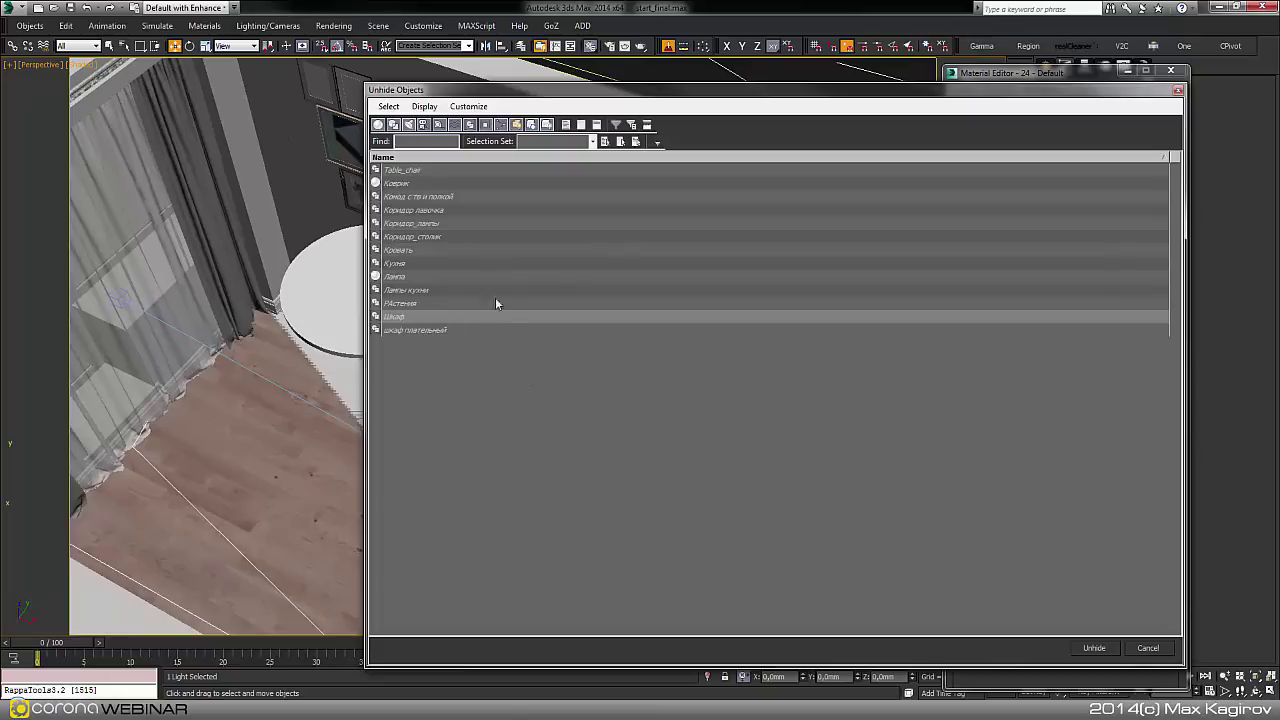
pyautogui.moveTo(432, 169); pyautogui.dragTo(443, 215)
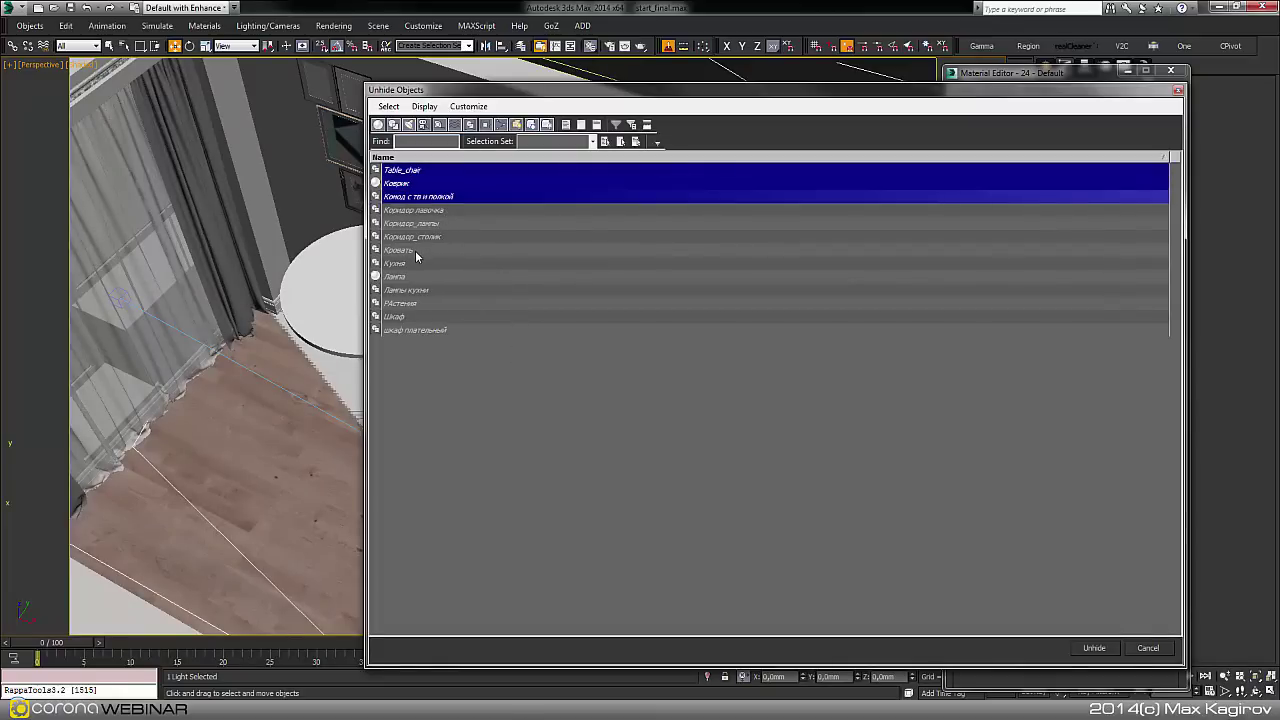
pyautogui.keyDown('ctrl'); pyautogui.click(419, 250); pyautogui.keyUp('ctrl')
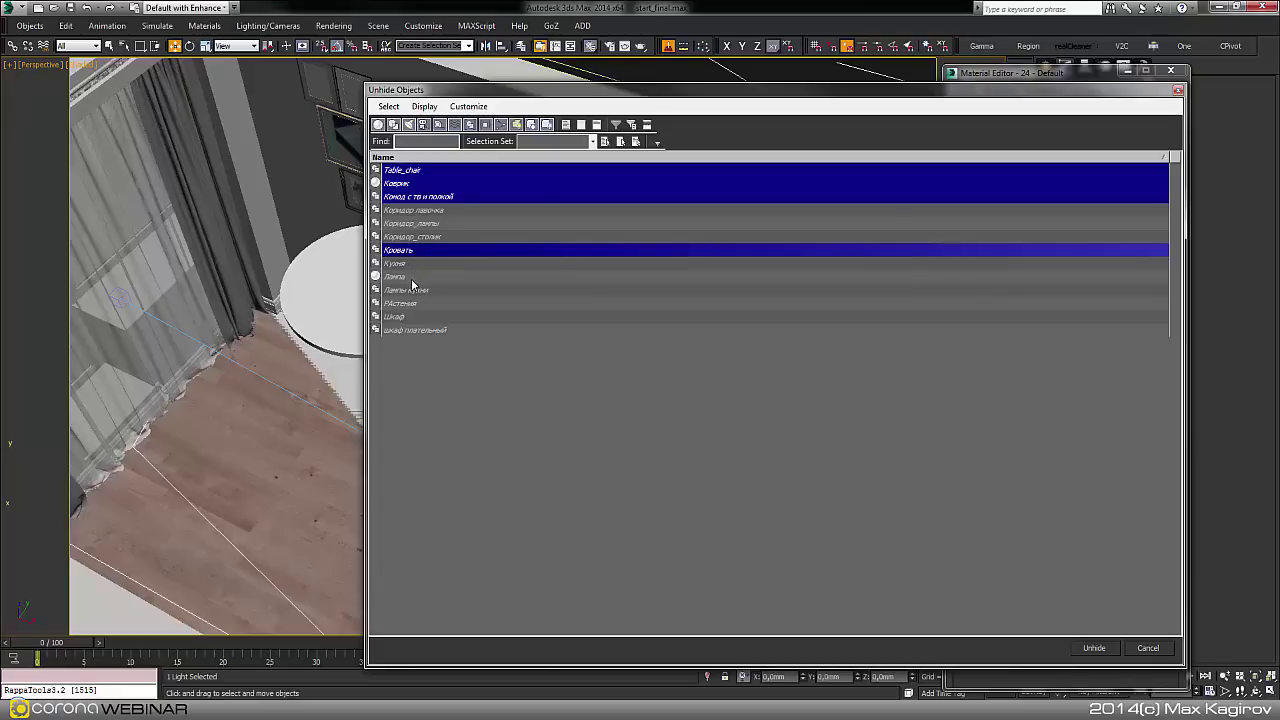
pyautogui.keyDown('ctrl'); pyautogui.click(411, 277); pyautogui.keyUp('ctrl')
pyautogui.keyDown('ctrl'); pyautogui.click(418, 304); pyautogui.keyUp('ctrl')
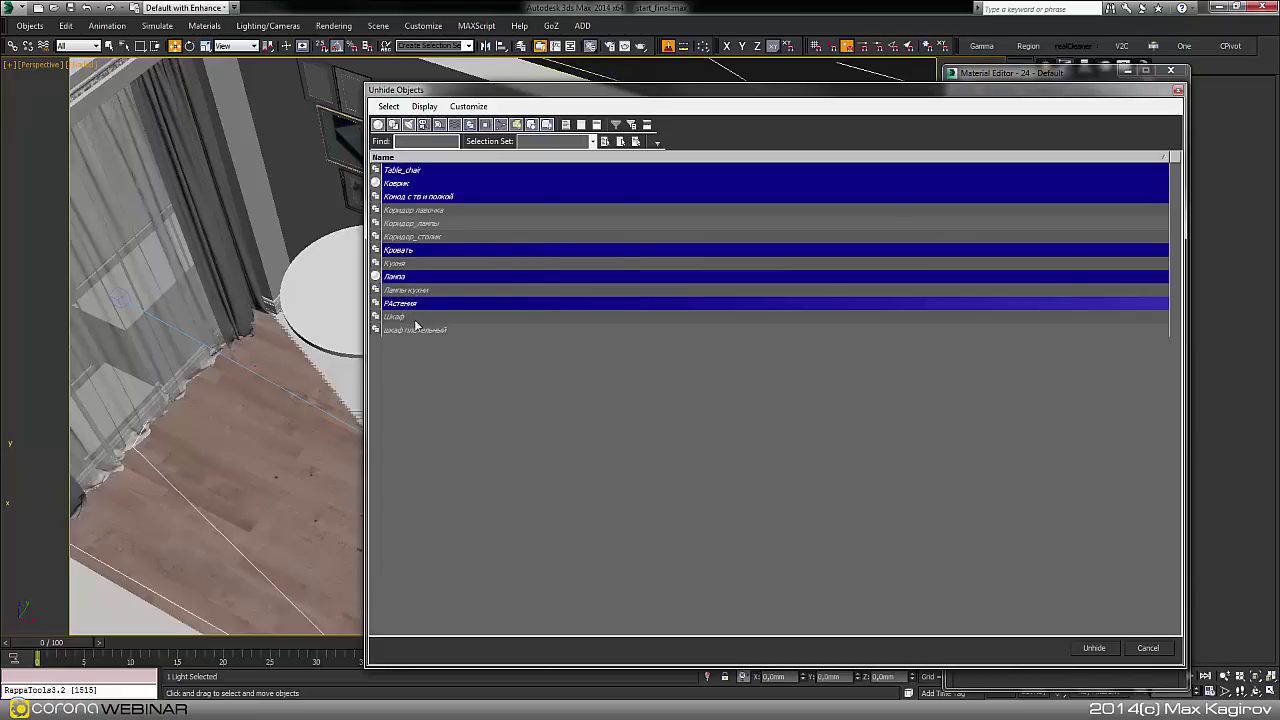
pyautogui.keyDown('ctrl'); pyautogui.click(415, 330); pyautogui.keyUp('ctrl')
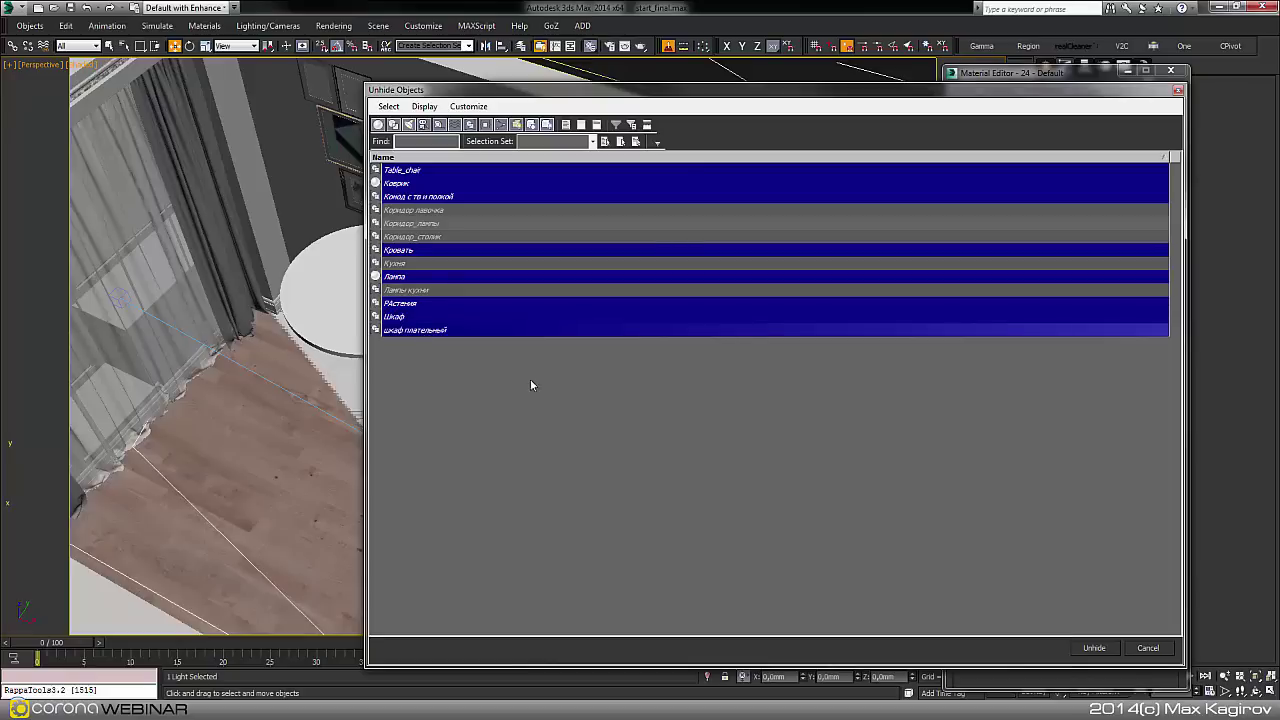
pyautogui.keyDown('ctrl'); pyautogui.click(480, 317); pyautogui.keyUp('ctrl')
pyautogui.click(1093, 648)
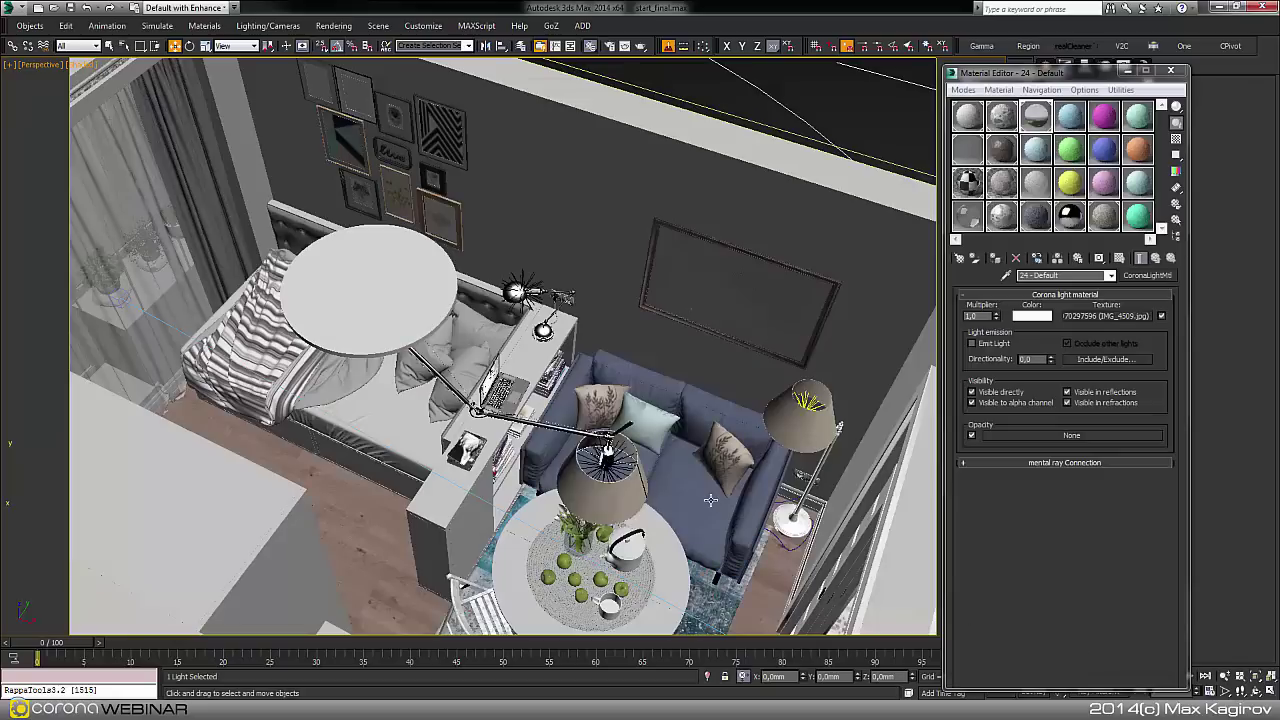
# Examine the unhidden furniture around the room, including the bed, TV chest, wardrobe, lamp and dining table.
pyautogui.keyDown('alt'); pyautogui.moveTo(710, 500); pyautogui.dragTo(643, 346, button='middle'); pyautogui.keyUp('alt')
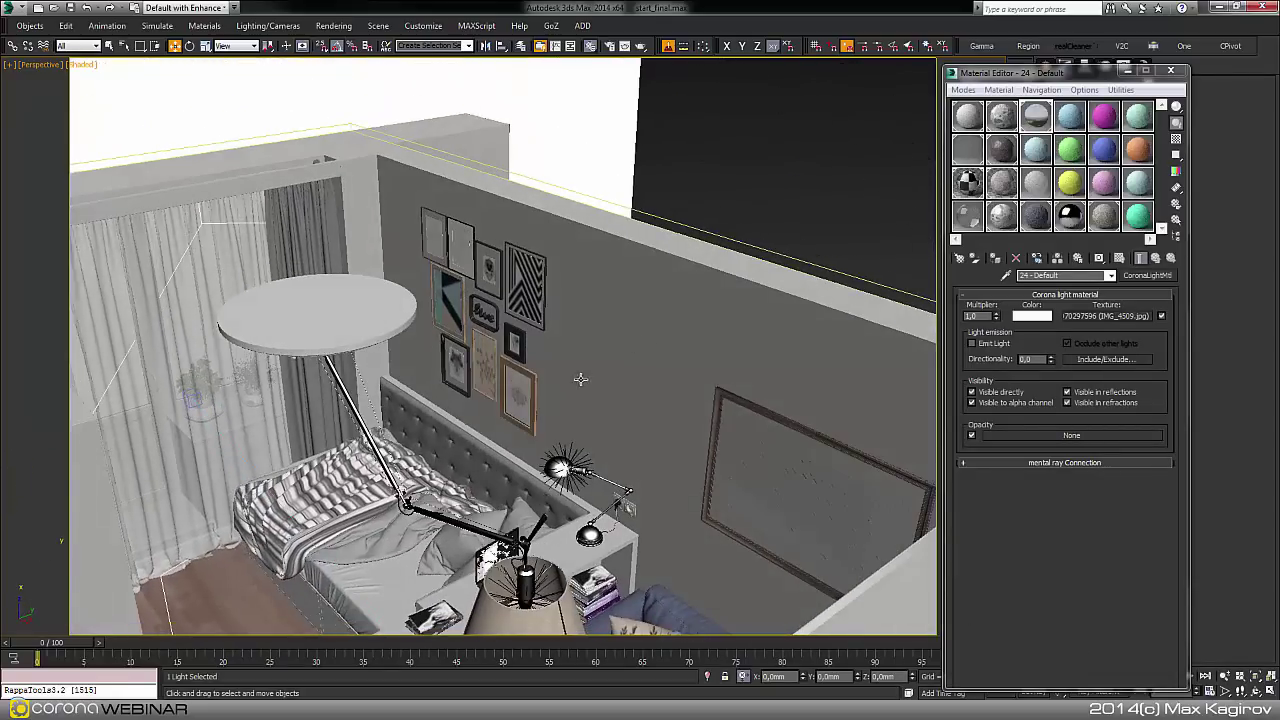
pyautogui.keyDown('alt'); pyautogui.moveTo(586, 380); pyautogui.dragTo(555, 425, button='middle'); pyautogui.keyUp('alt')
pyautogui.moveTo(120, 237); pyautogui.dragTo(280, 326, button='middle')
pyautogui.scroll(2, 275, 310)
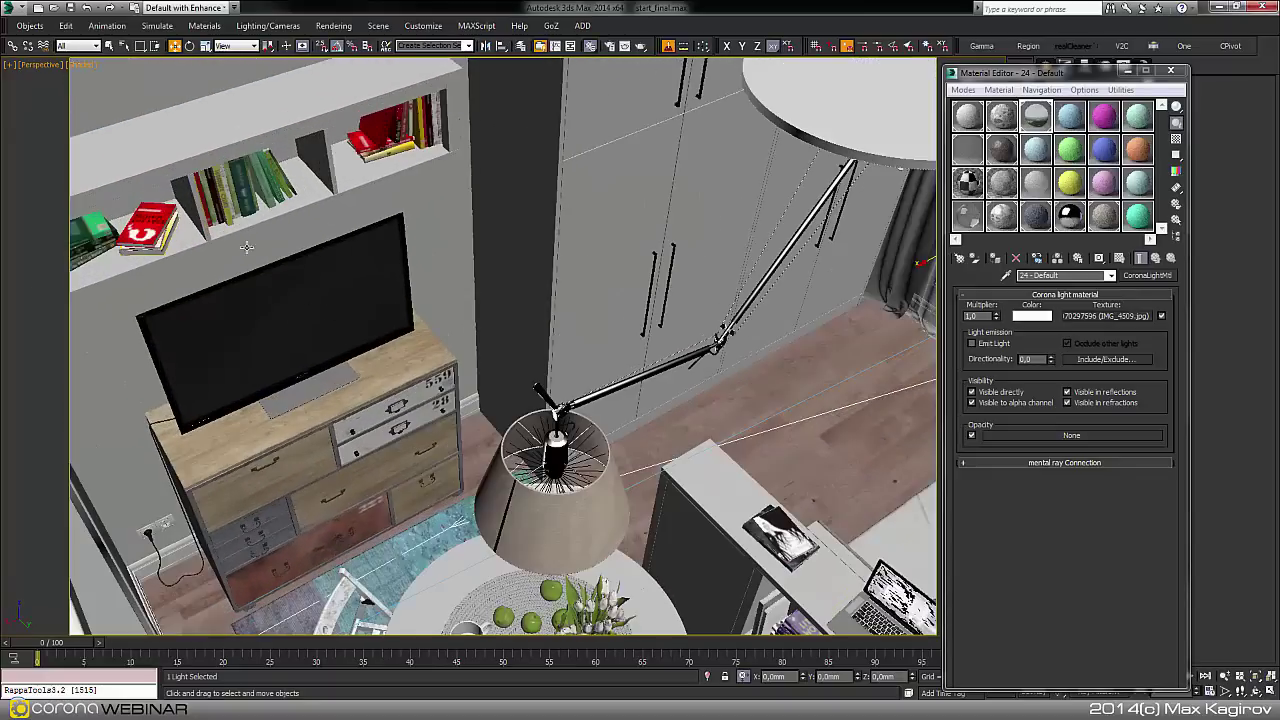
pyautogui.keyDown('alt'); pyautogui.moveTo(250, 254); pyautogui.dragTo(326, 276, button='middle'); pyautogui.keyUp('alt')
pyautogui.moveTo(738, 445); pyautogui.dragTo(249, 331, button='middle')
pyautogui.scroll(-2, 249, 331)
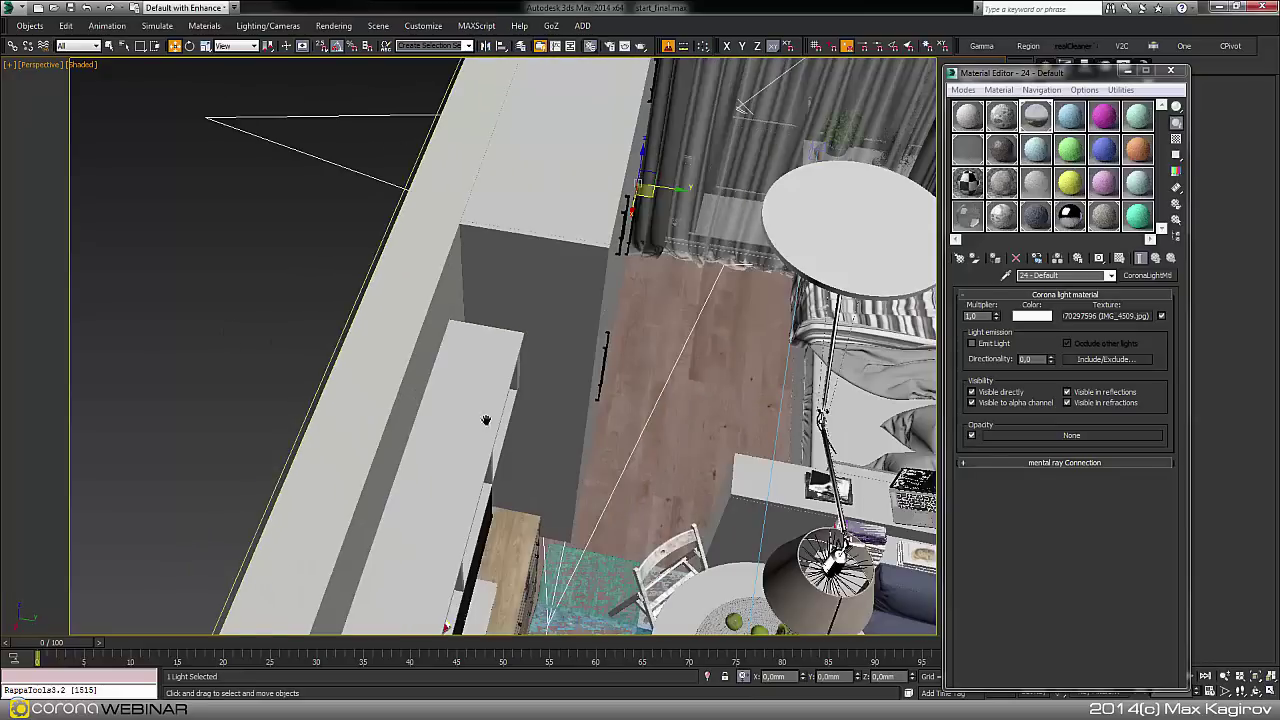
pyautogui.moveTo(470, 520); pyautogui.dragTo(255, 425, button='middle')
pyautogui.moveTo(590, 566); pyautogui.dragTo(450, 500, button='middle')
pyautogui.scroll(2, 454, 441)
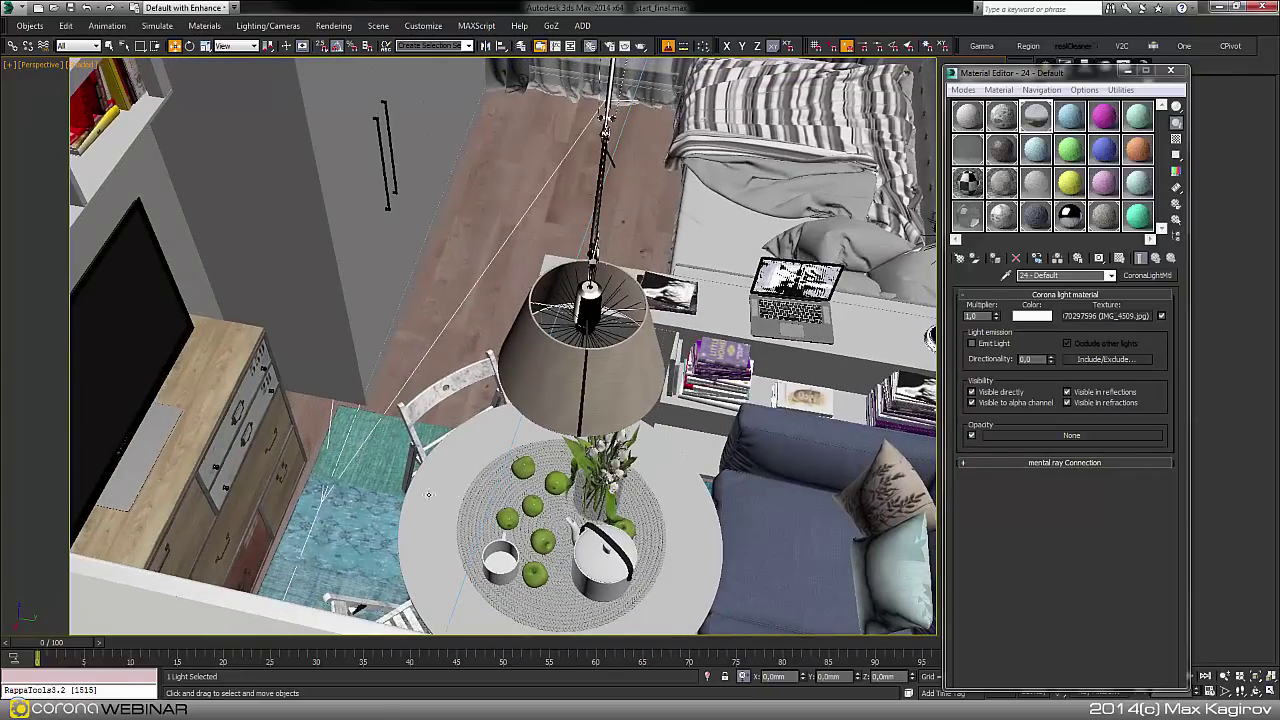
# Examine the laptop, books and lamp on the desk behind the sofa, and return to the Camera001 view.
pyautogui.moveTo(545, 441)
pyautogui.keyDown('alt'); pyautogui.mouseDown(button='middle')
pyautogui.moveTo(614, 268)
pyautogui.moveTo(562, 439)
pyautogui.mouseUp(button='middle'); pyautogui.keyUp('alt')
pyautogui.moveTo(725, 486); pyautogui.dragTo(697, 398, button='middle')
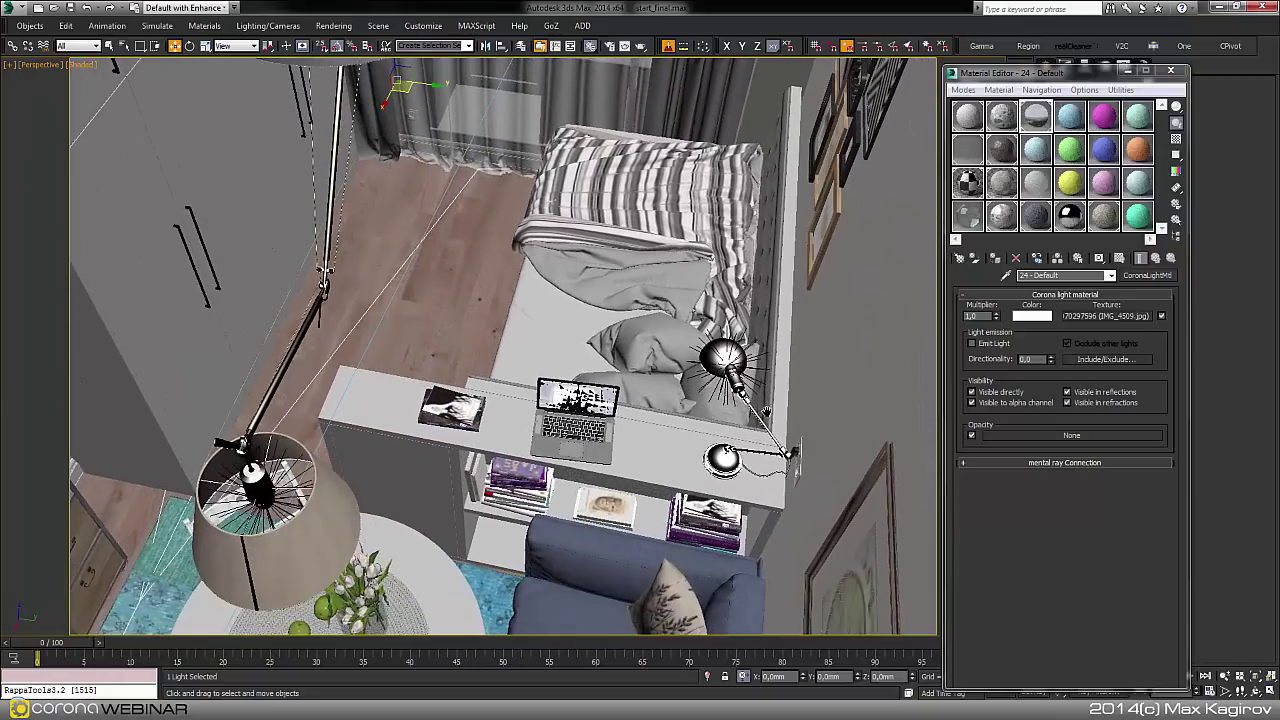
pyautogui.scroll(3, 797, 423)
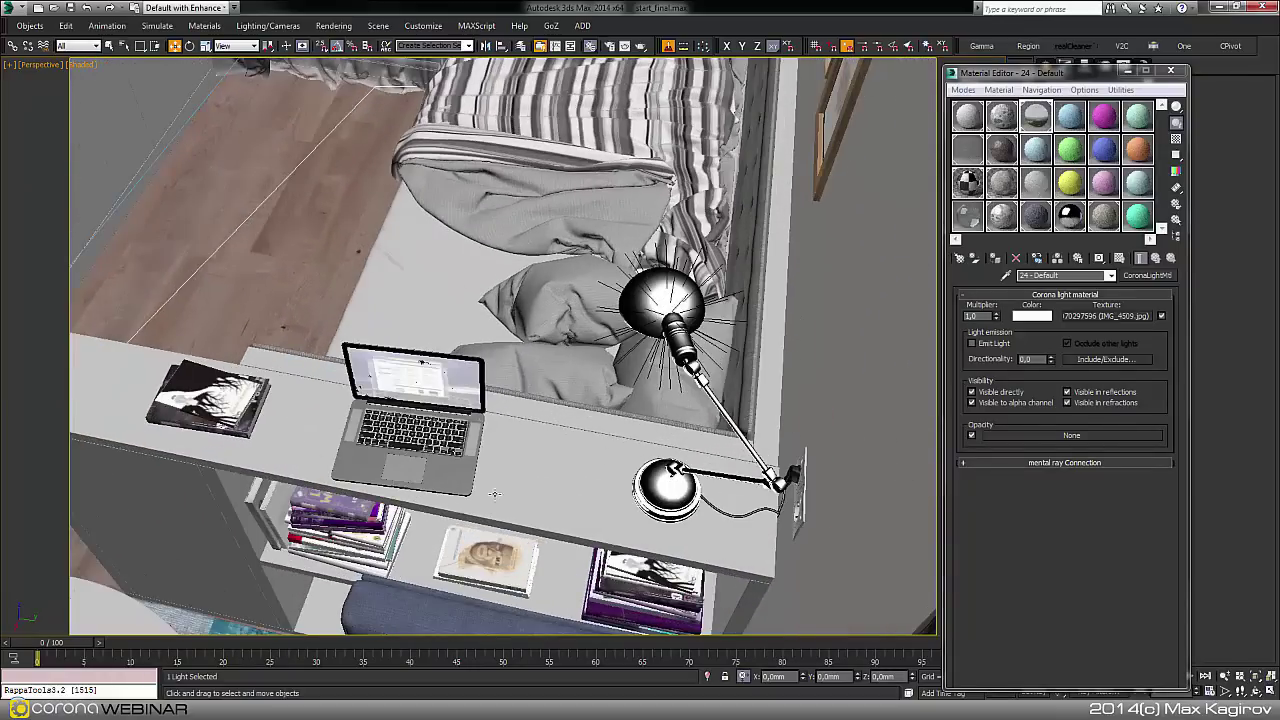
pyautogui.keyDown('alt'); pyautogui.moveTo(495, 496); pyautogui.dragTo(456, 424, button='middle'); pyautogui.keyUp('alt')
pyautogui.scroll(3, 456, 424)
pyautogui.moveTo(766, 390); pyautogui.dragTo(394, 509, button='middle')
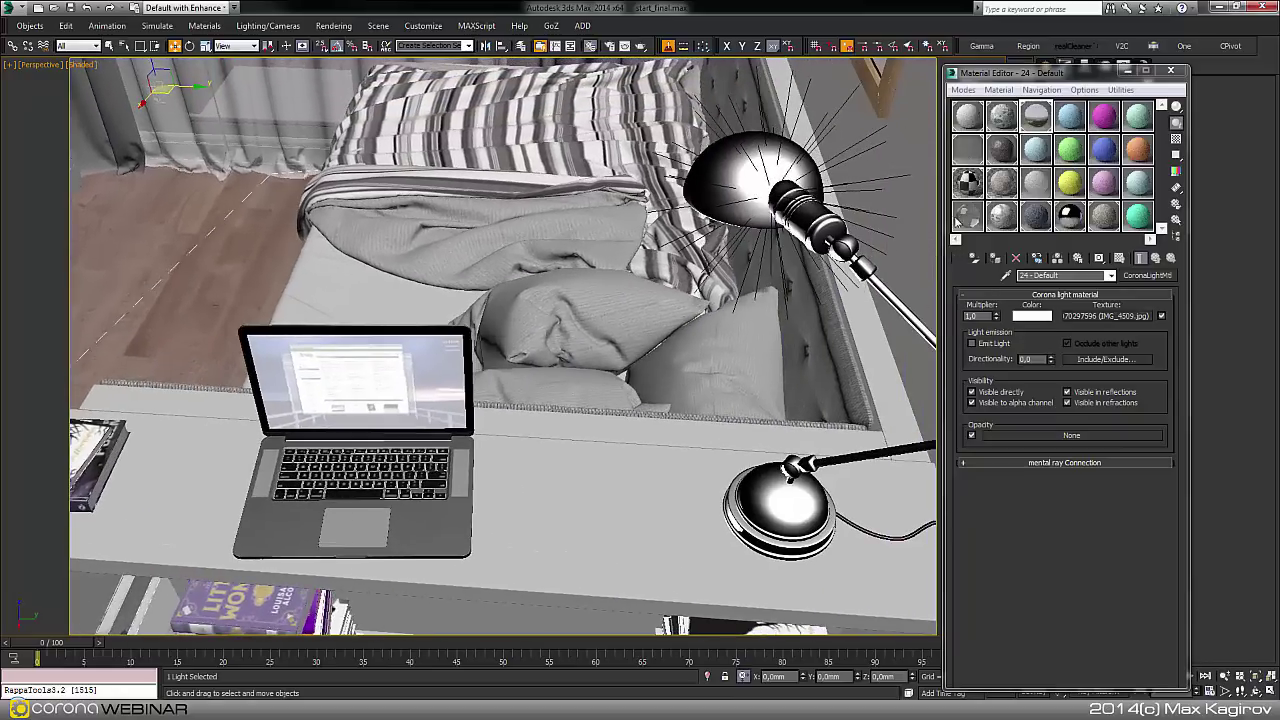
pyautogui.scroll(-3, 726, 478)
pyautogui.scroll(-6, 726, 478)
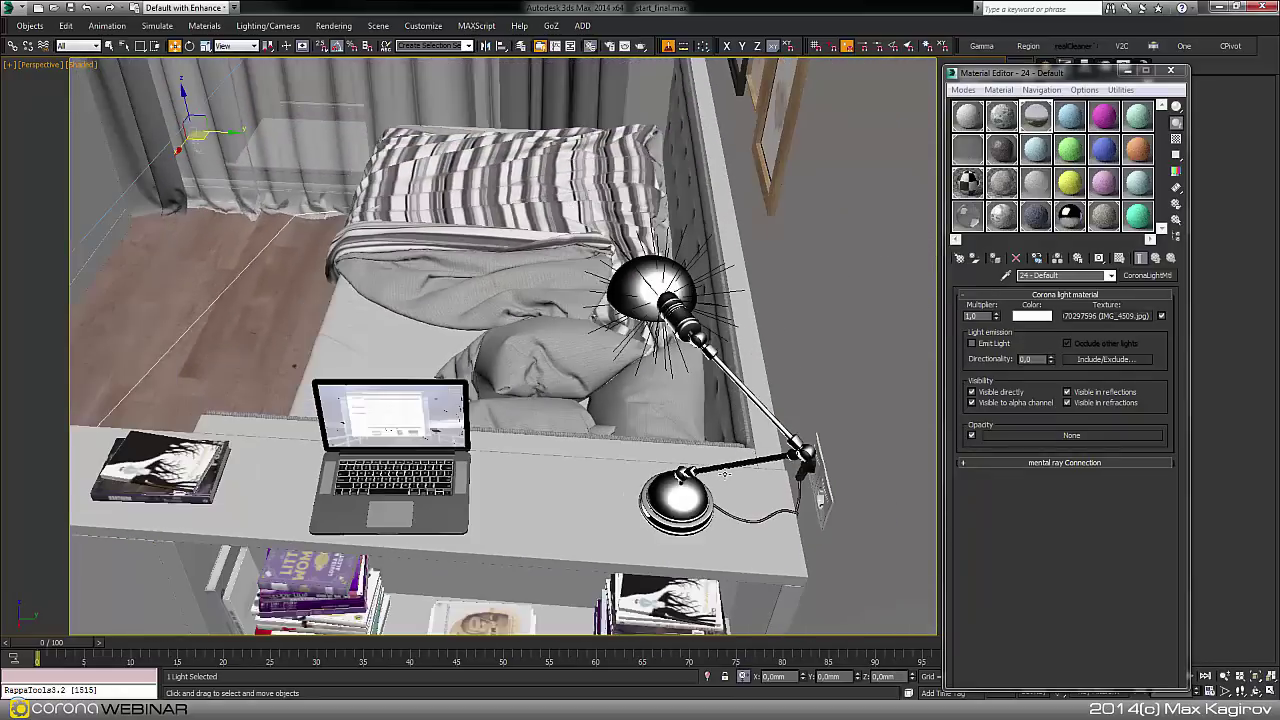
pyautogui.moveTo(427, 447); pyautogui.dragTo(458, 433, button='middle')
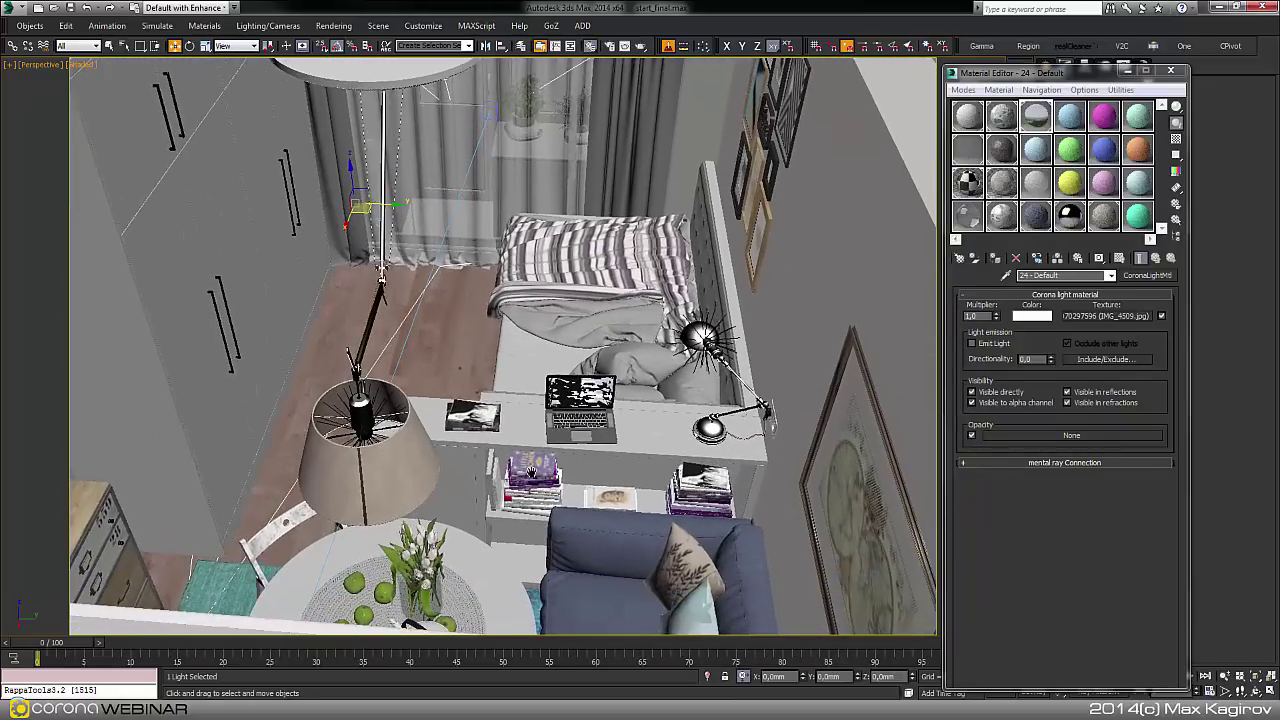
pyautogui.moveTo(547, 505); pyautogui.dragTo(532, 472, button='middle')
pyautogui.press('c')
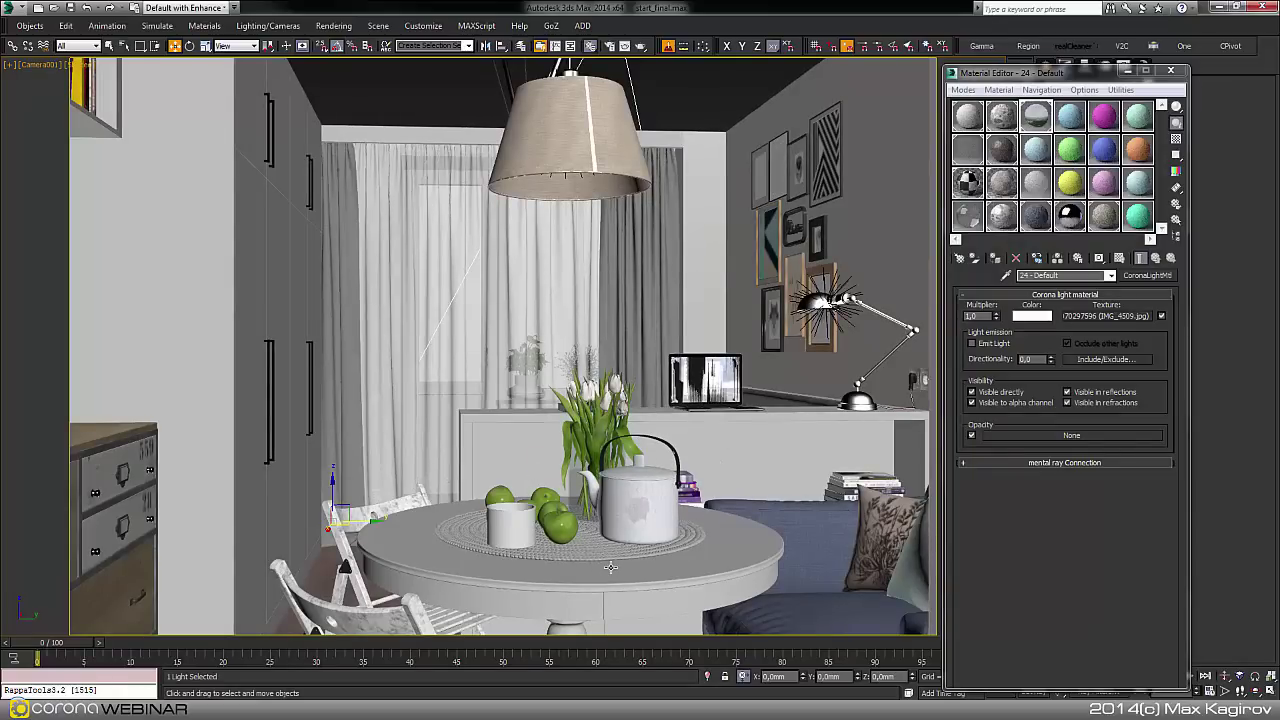
# Pick the dining-table teapot's ceramic_teapot material into the light blue CoronaMtl_4 sample slot.
pyautogui.click(1064, 132)
pyautogui.click(1006, 276)
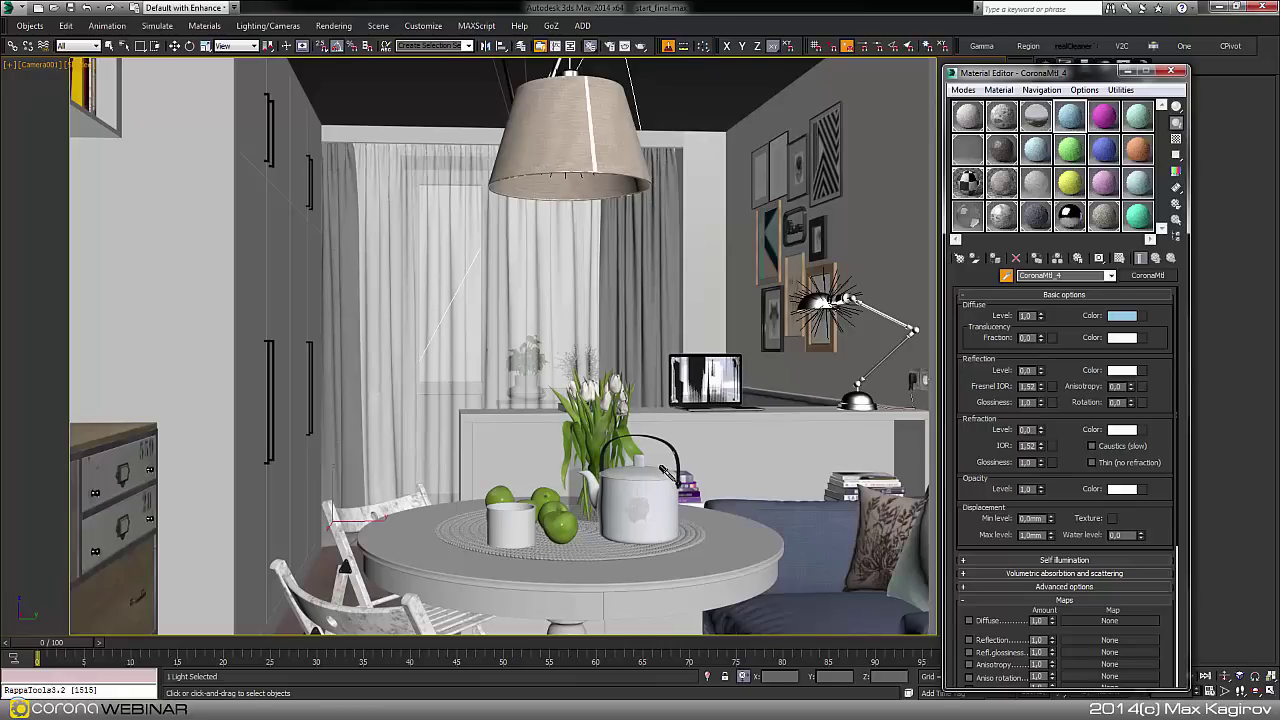
pyautogui.click(660, 488)
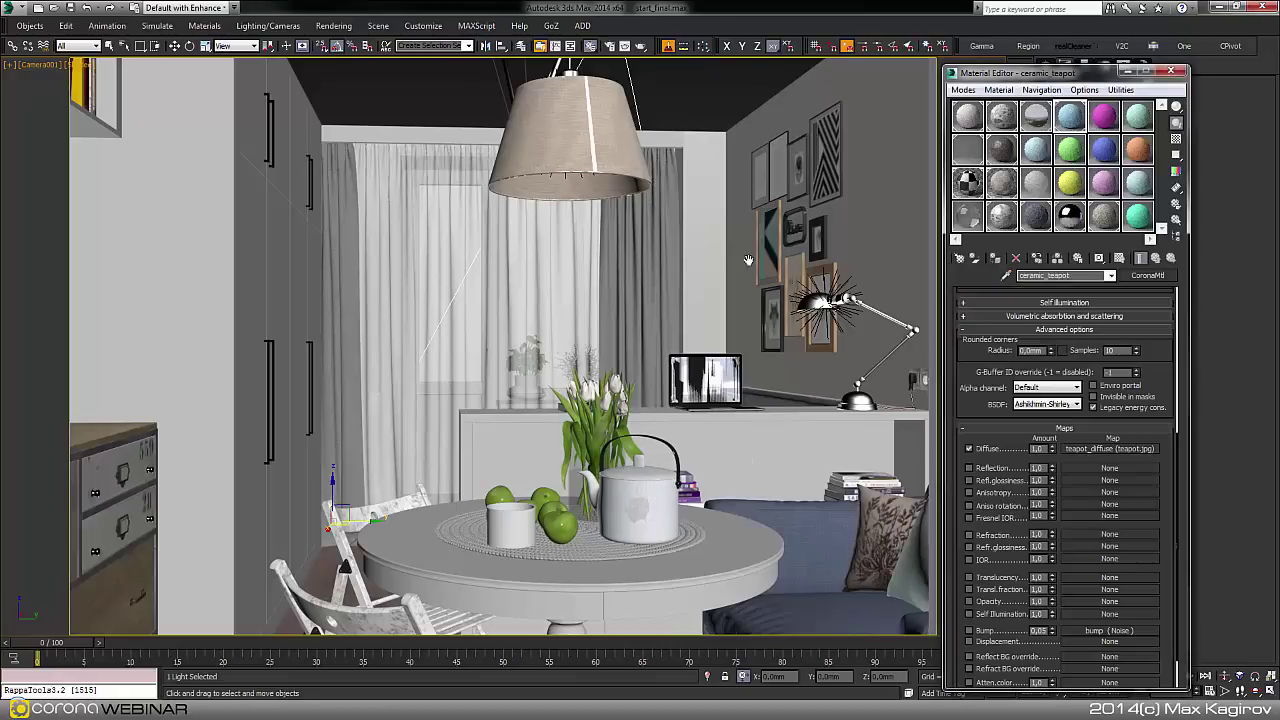
pyautogui.press('w')
# View the teapot.jpg image used as the ceramic_teapot material's diffuse map, and close it.
pyautogui.click(1095, 449)
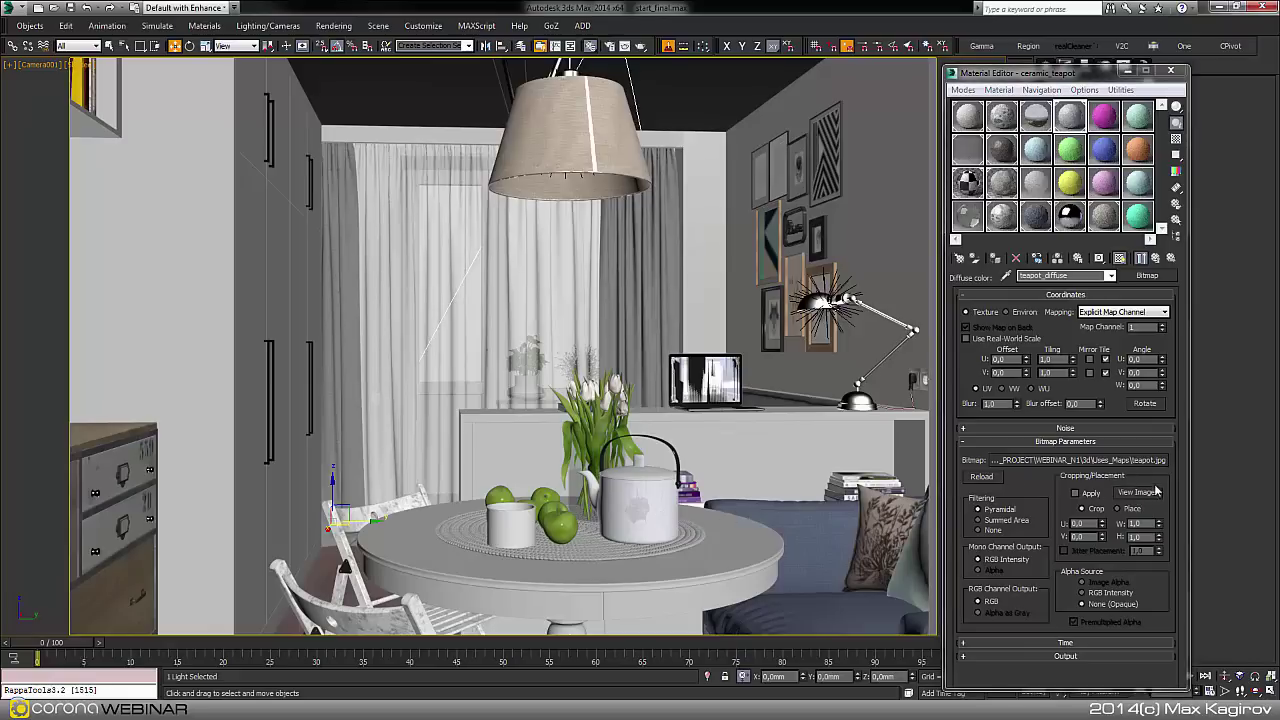
pyautogui.click(1136, 493)
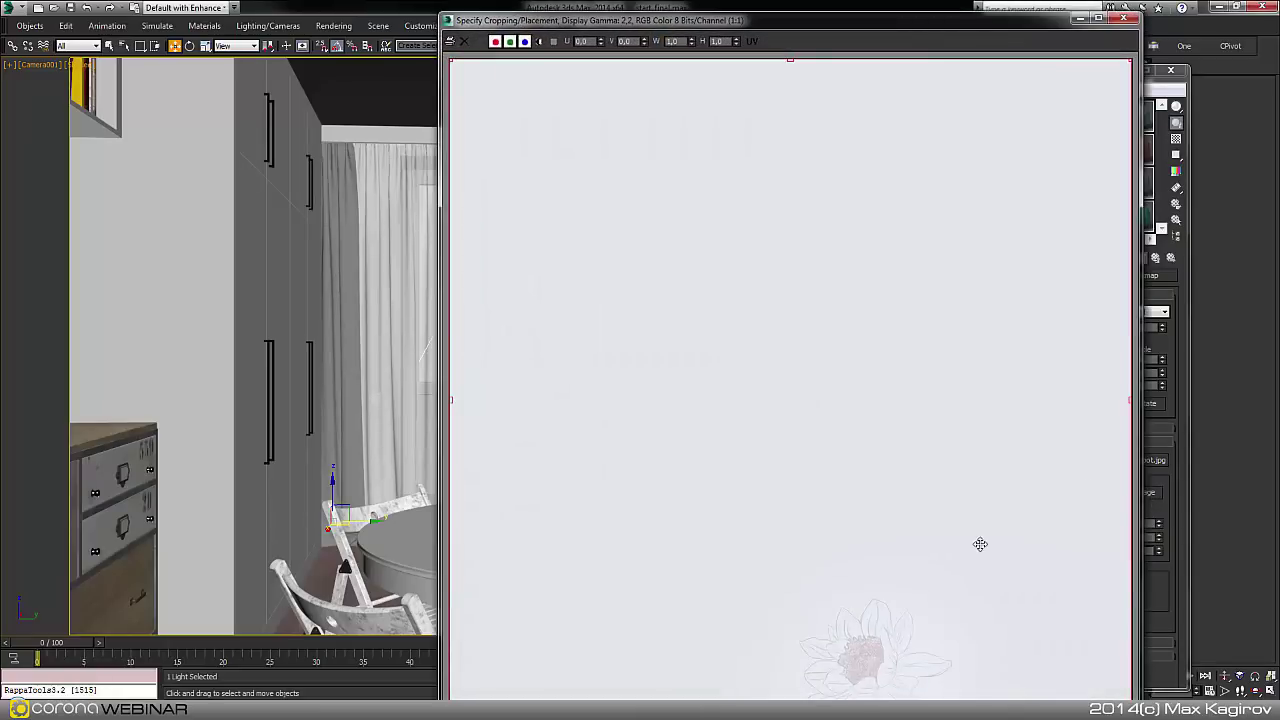
pyautogui.click(1121, 19)
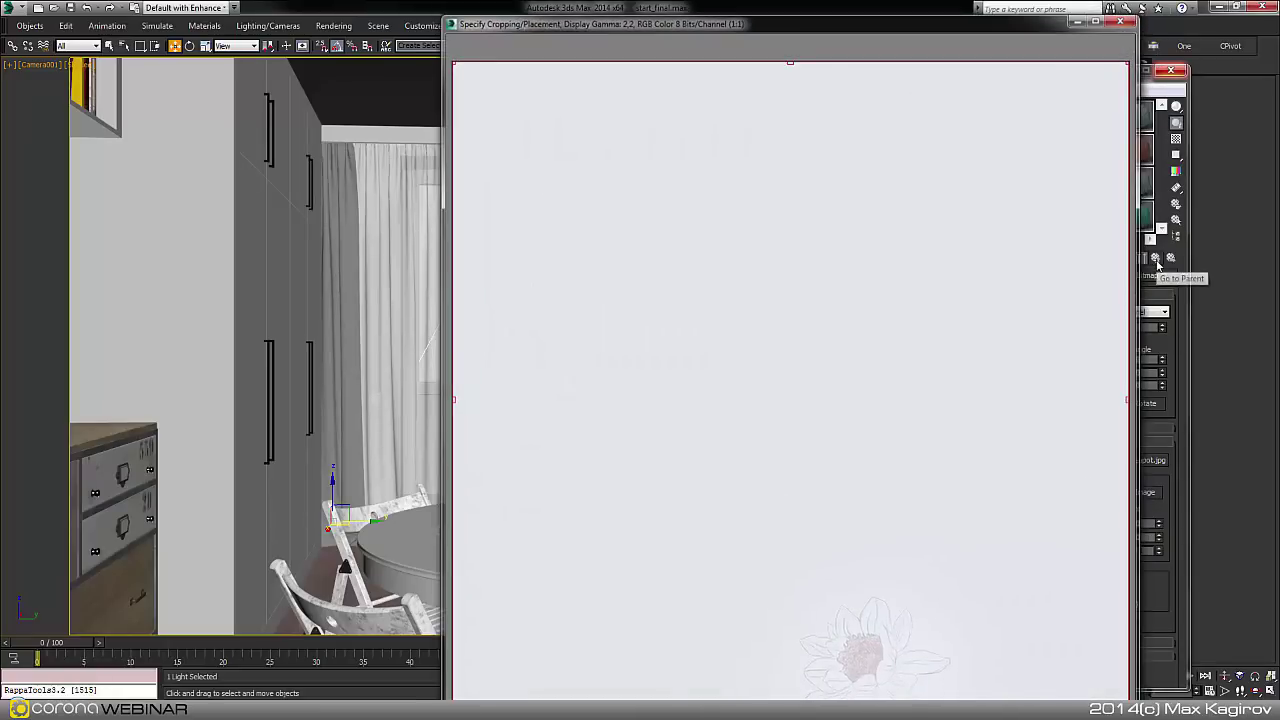
# Return to the parent ceramic_teapot material and review its reflection, refraction, advanced and map settings.
pyautogui.click(1157, 260)
pyautogui.scroll(8, 1090, 352)
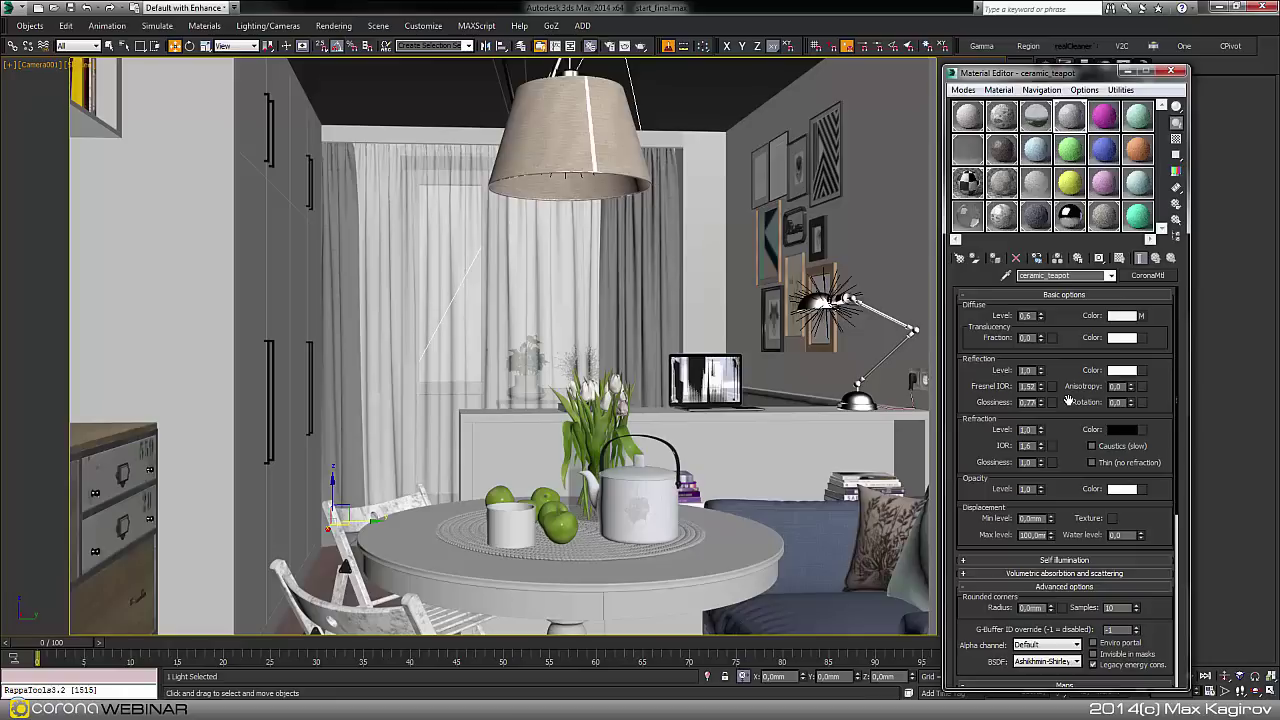
pyautogui.scroll(-10, 1075, 454)
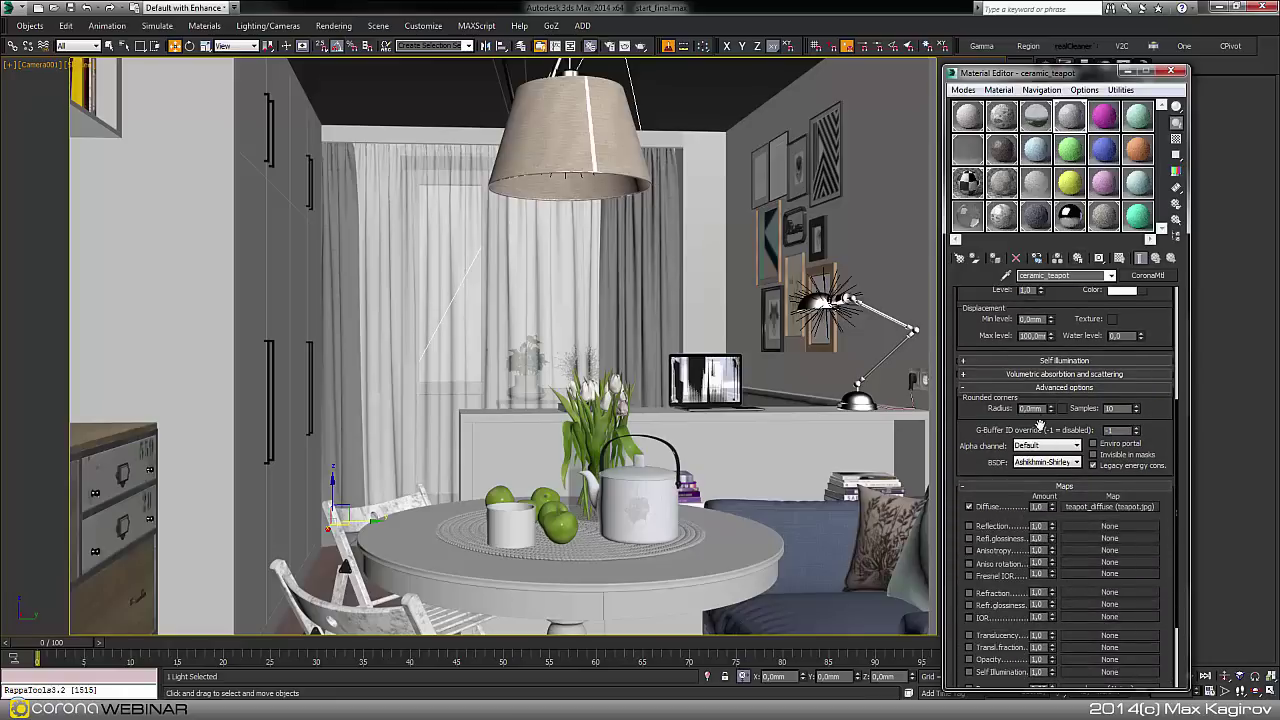
pyautogui.scroll(3, 1036, 424)
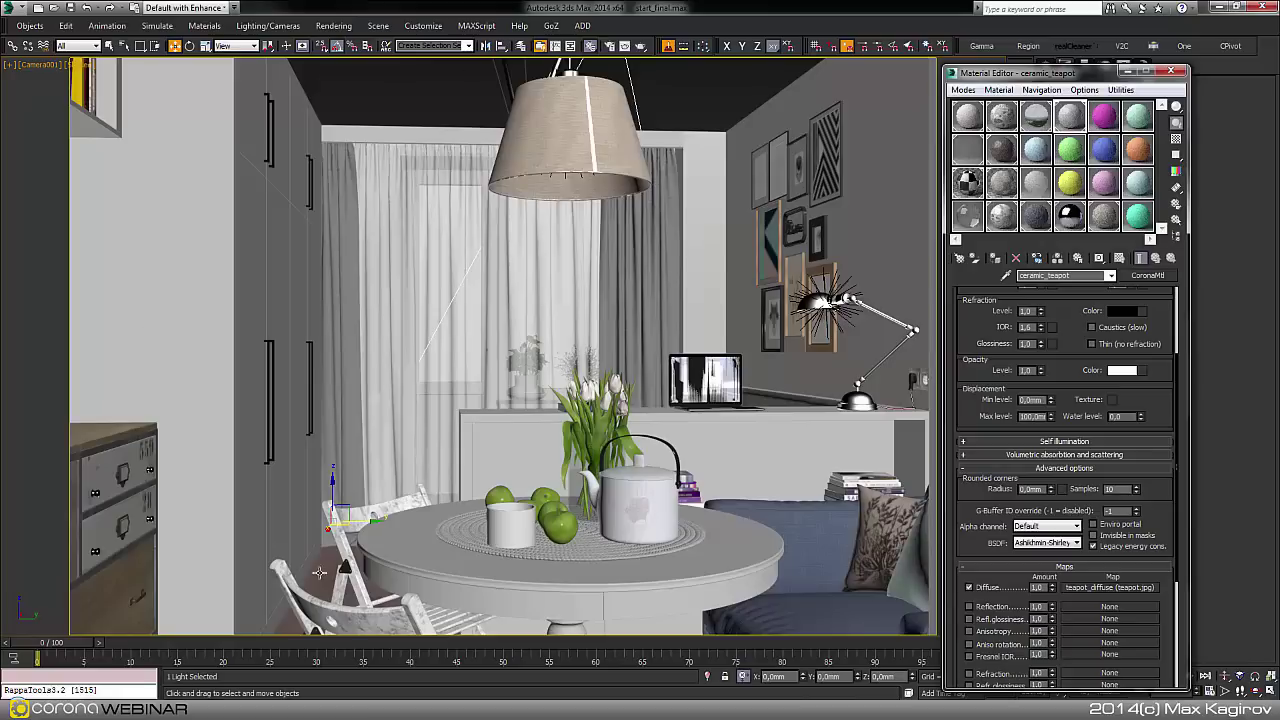
# Switch to the Explorer window with the renderoutput\Int folder and view the f01 render full screen.
pyautogui.hotkey('alt', 'Tab')
pyautogui.moveTo(550, 160); pyautogui.dragTo(700, 136)
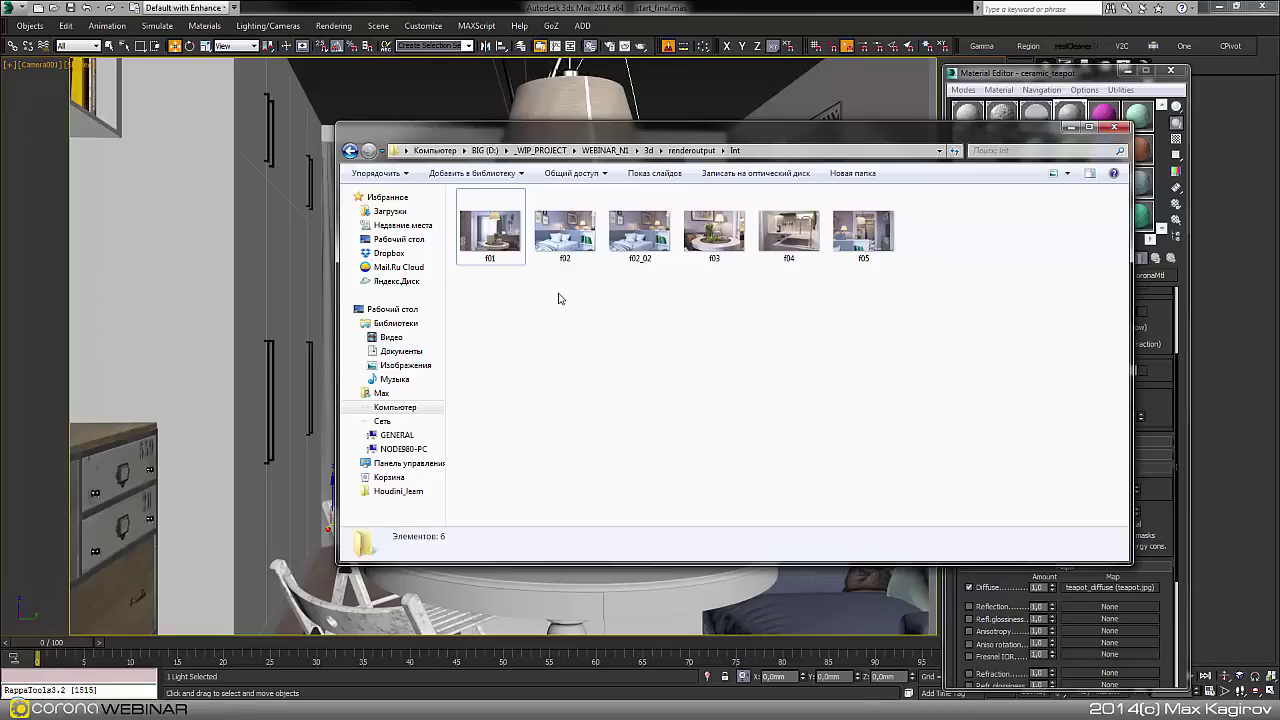
pyautogui.click(486, 232)
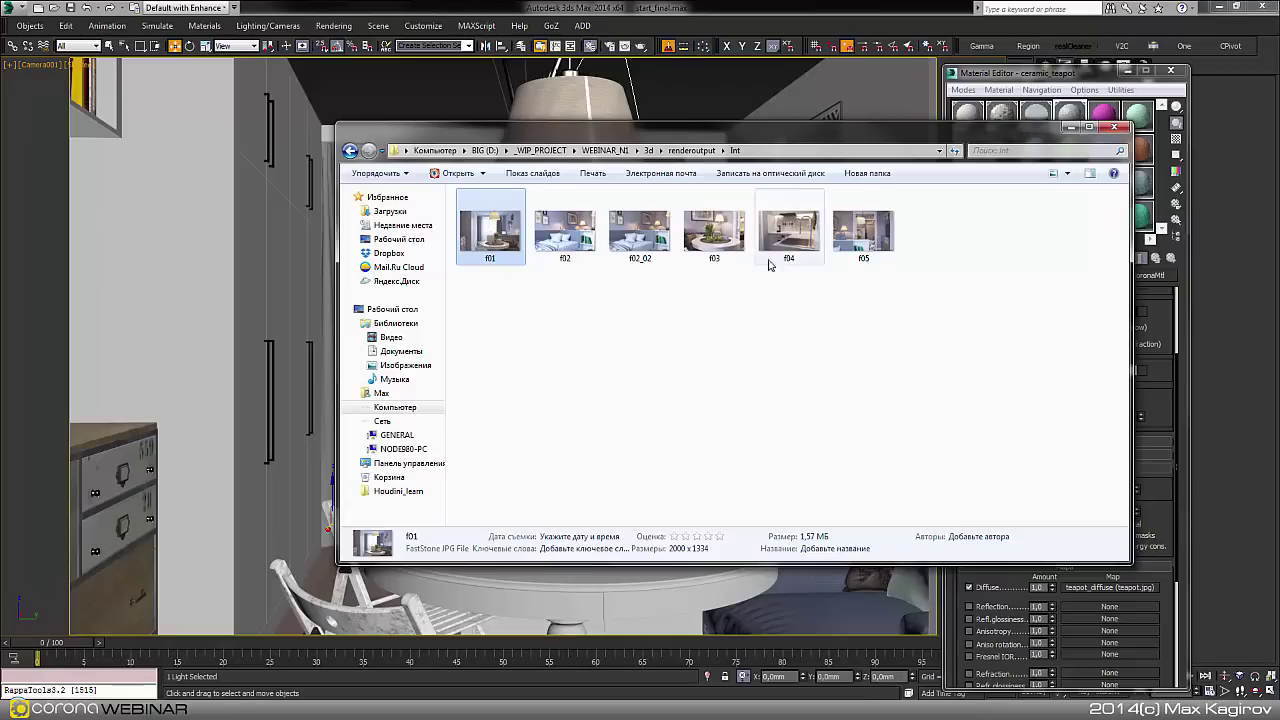
pyautogui.moveTo(686, 134); pyautogui.dragTo(713, 137)
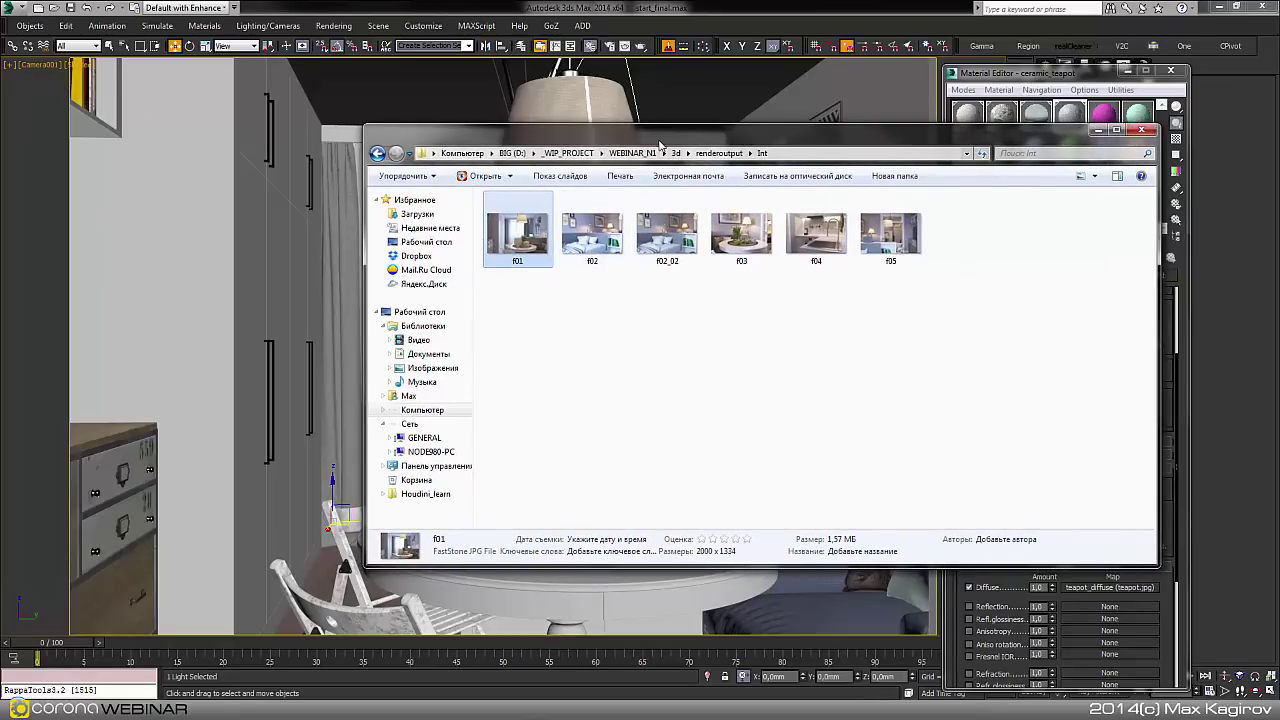
pyautogui.moveTo(708, 133); pyautogui.dragTo(1208, 146)
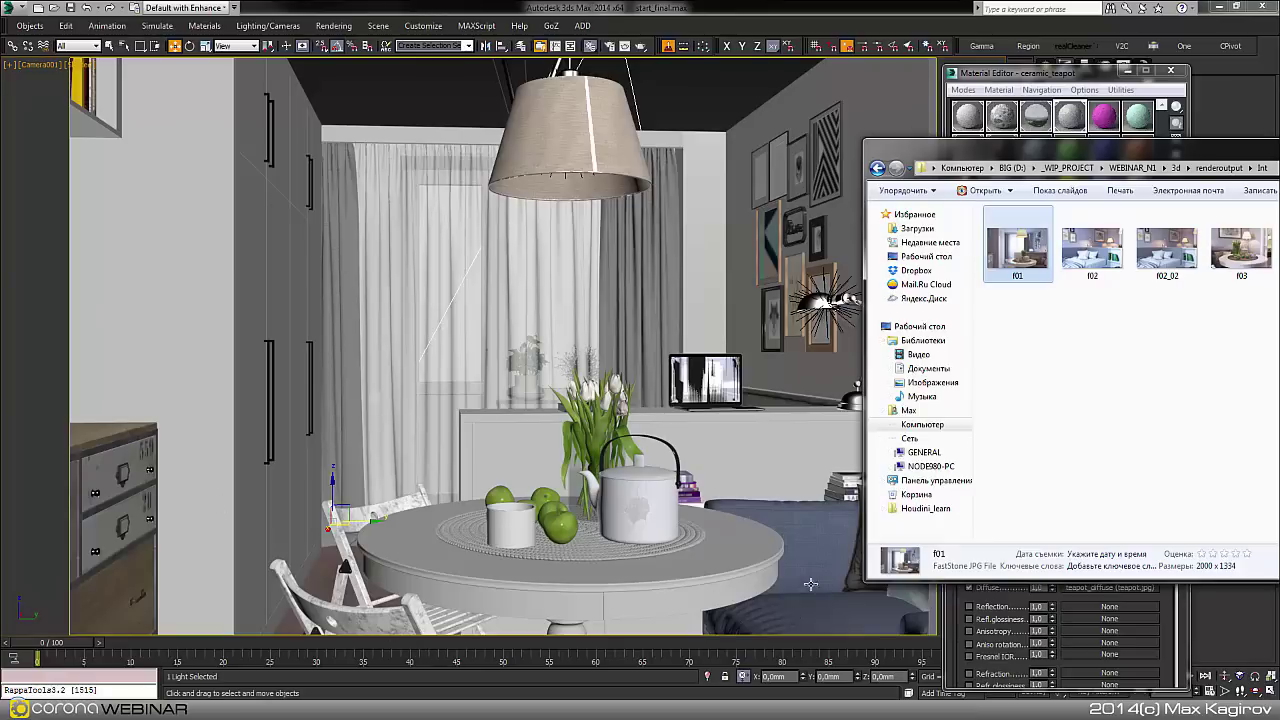
pyautogui.moveTo(1031, 154); pyautogui.dragTo(449, 162)
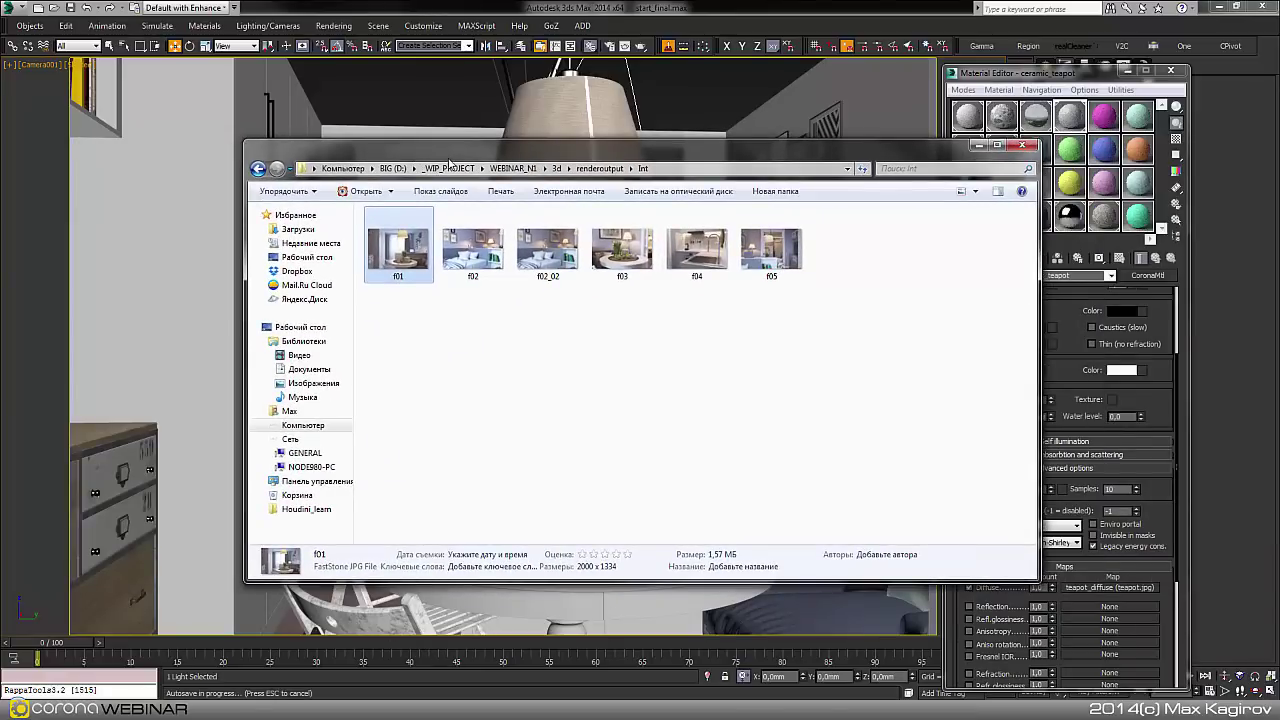
pyautogui.moveTo(449, 162); pyautogui.dragTo(618, 210)
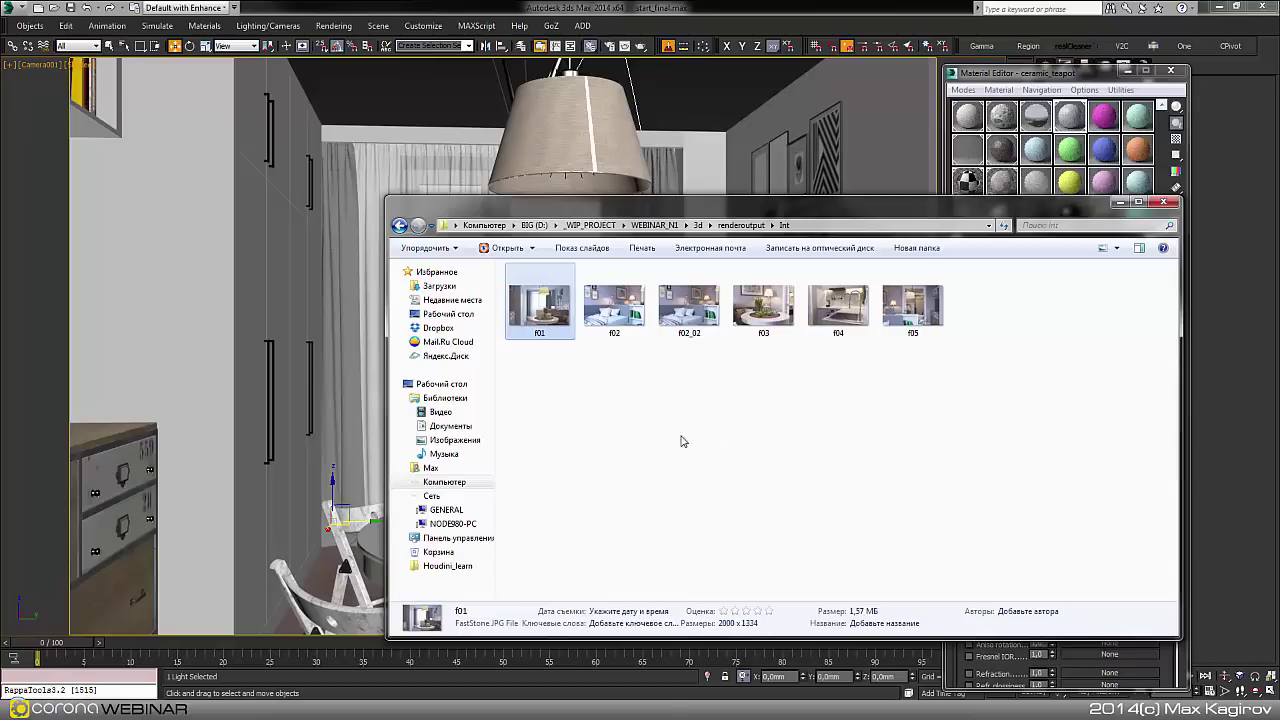
pyautogui.doubleClick(538, 305)
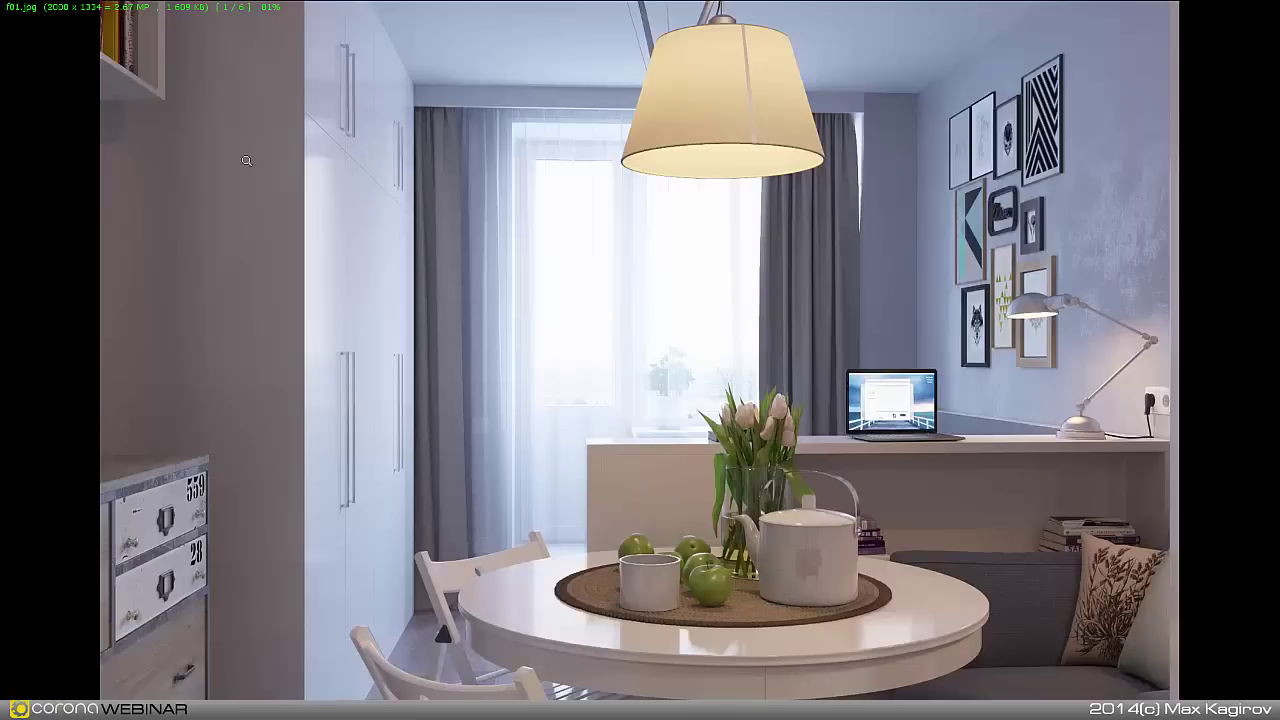
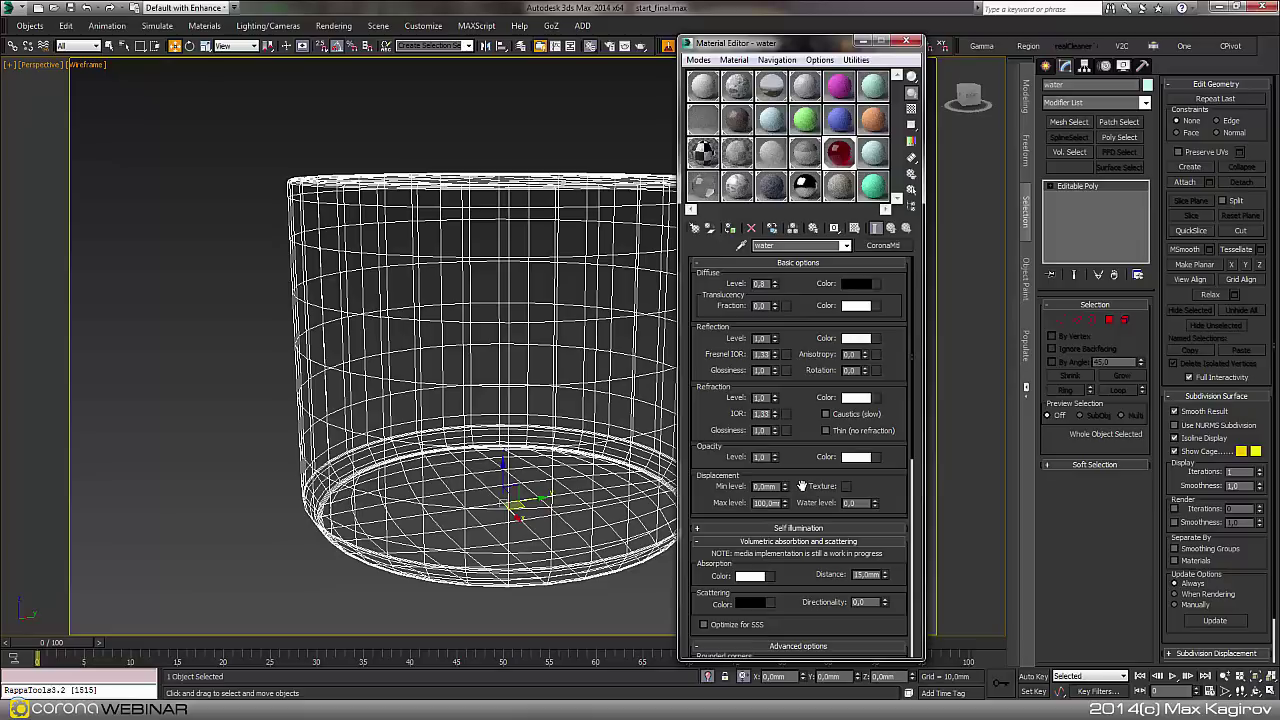
# Review the water material's volumetric absorption colour in the colour selector, and return to its refraction settings.
pyautogui.moveTo(807, 578); pyautogui.dragTo(822, 463)
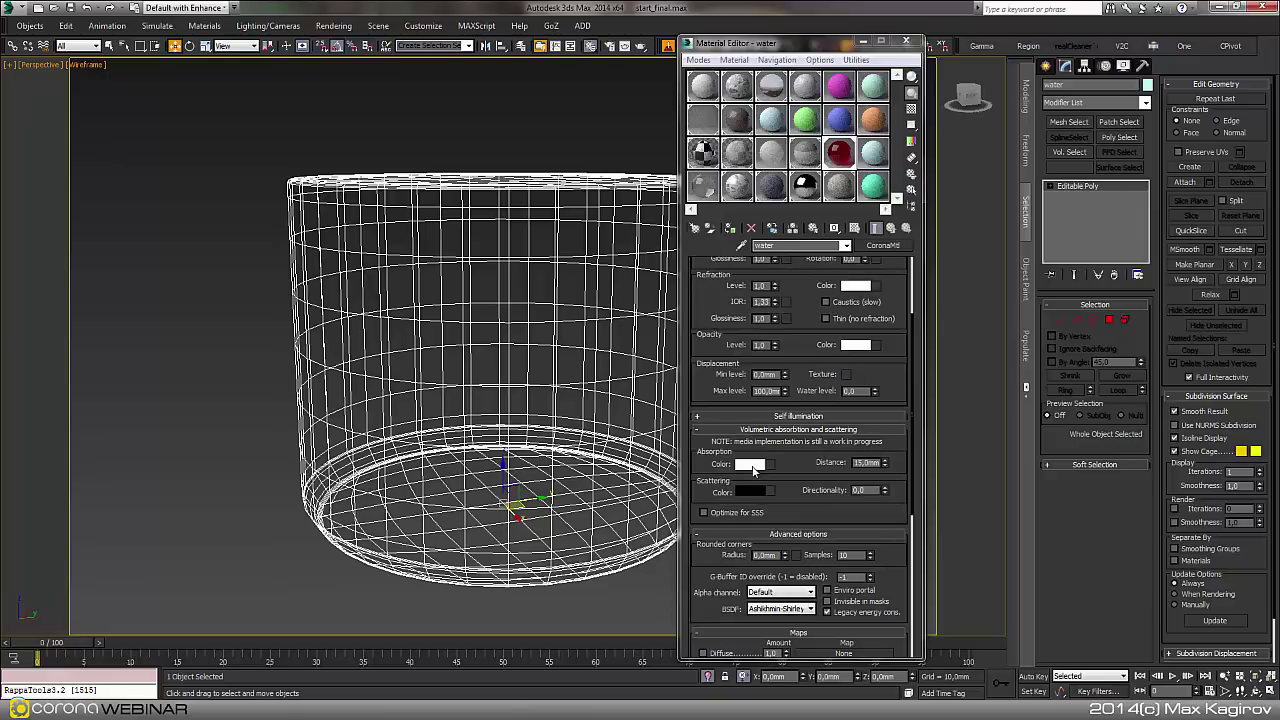
pyautogui.click(752, 466)
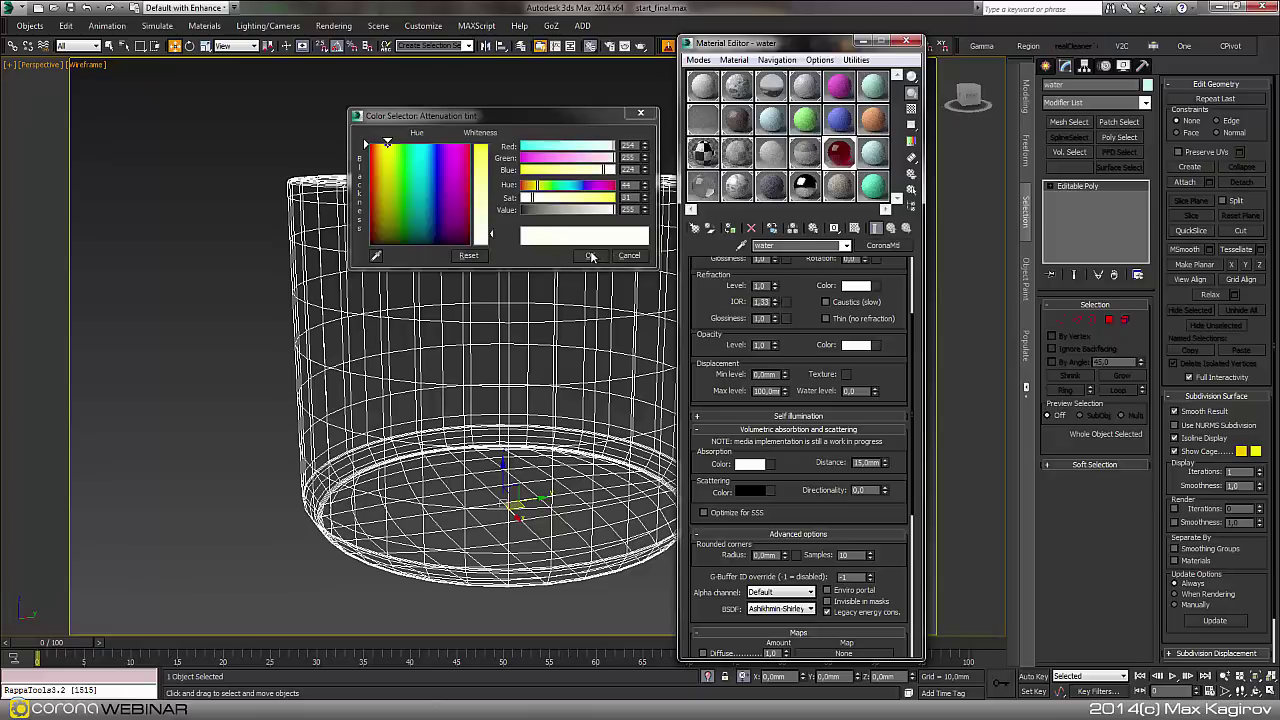
pyautogui.click(591, 255)
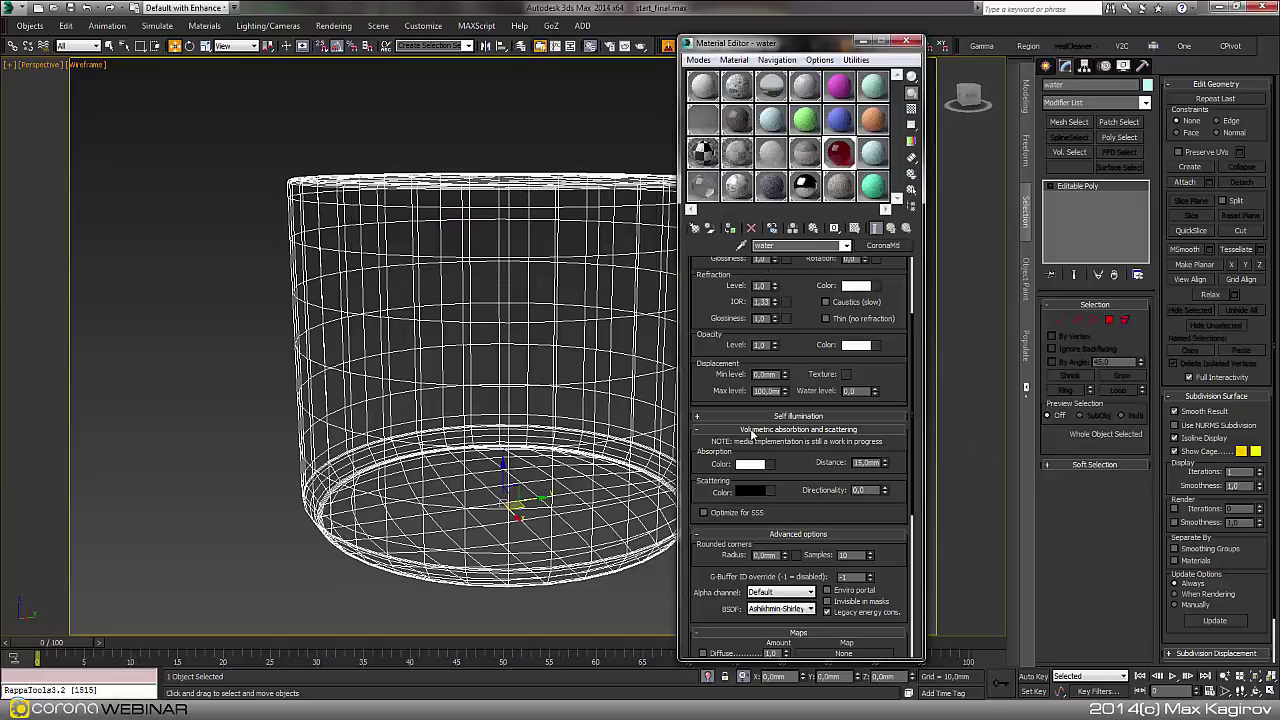
pyautogui.scroll(2, 752, 433)
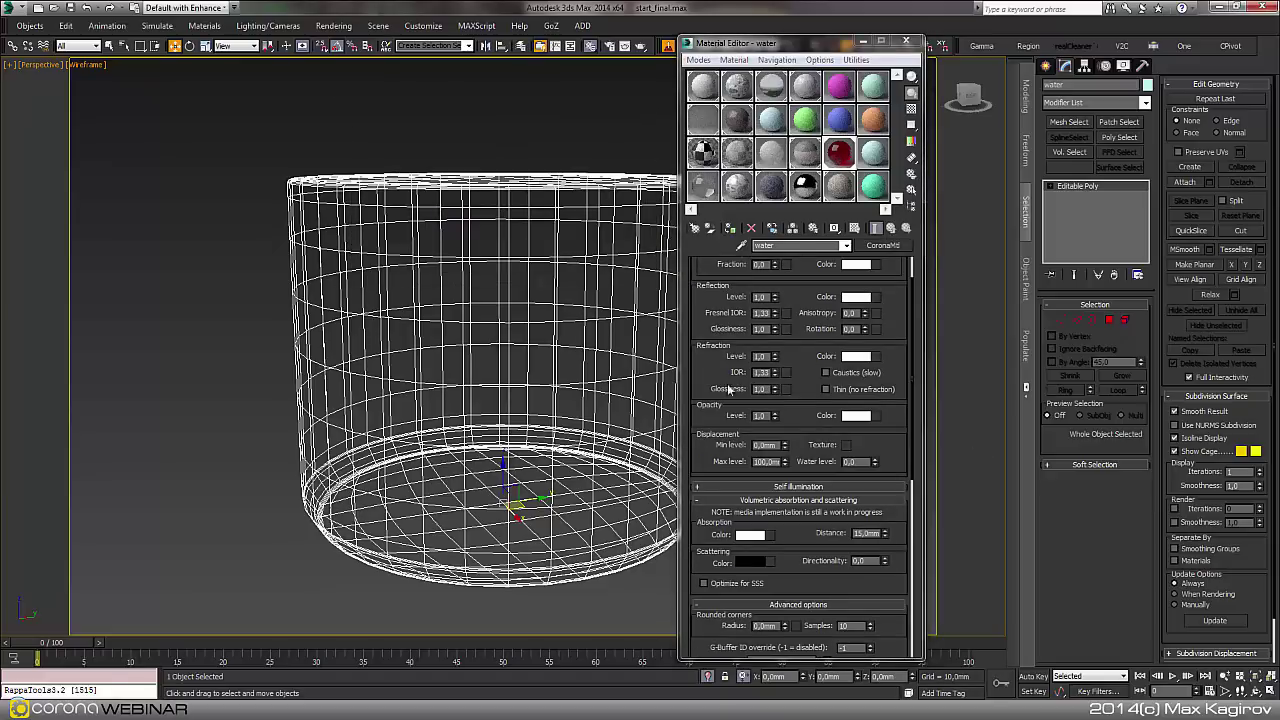
# Enlarge the water material's sample preview beside the absorption settings, check the absorption distance, and close the preview.
pyautogui.doubleClick(839, 152)
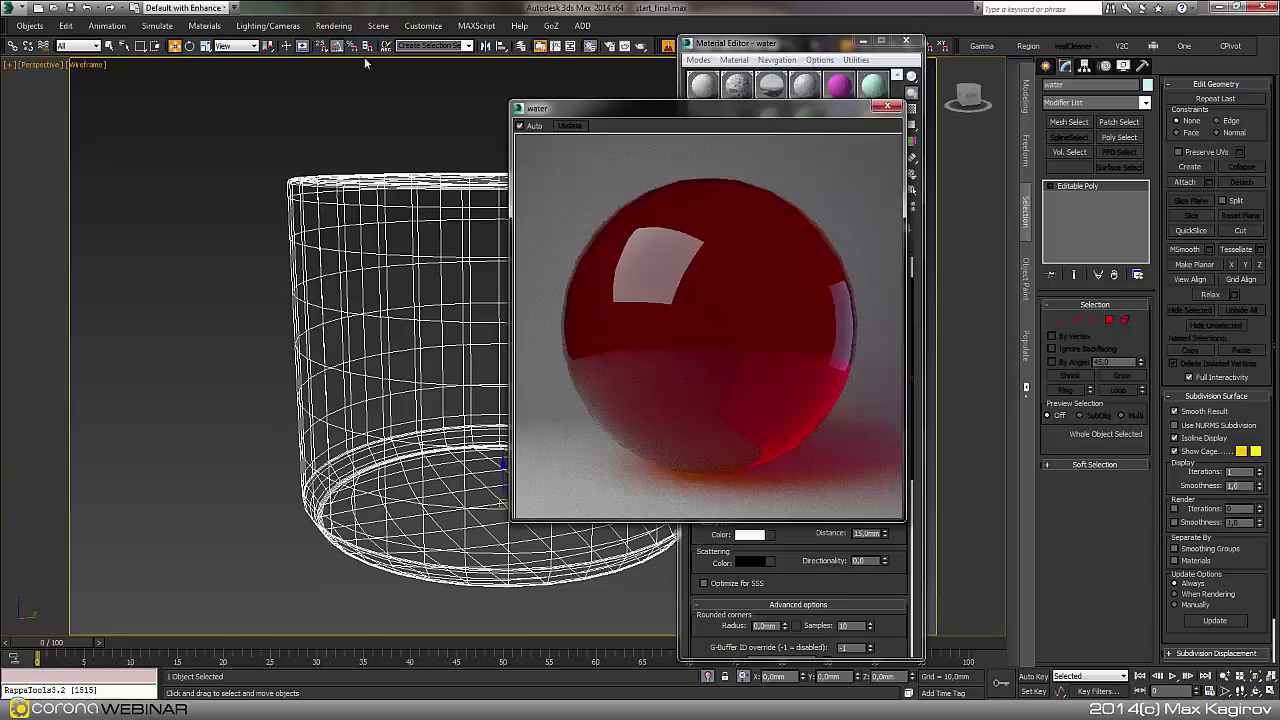
pyautogui.moveTo(620, 107); pyautogui.dragTo(130, 49)
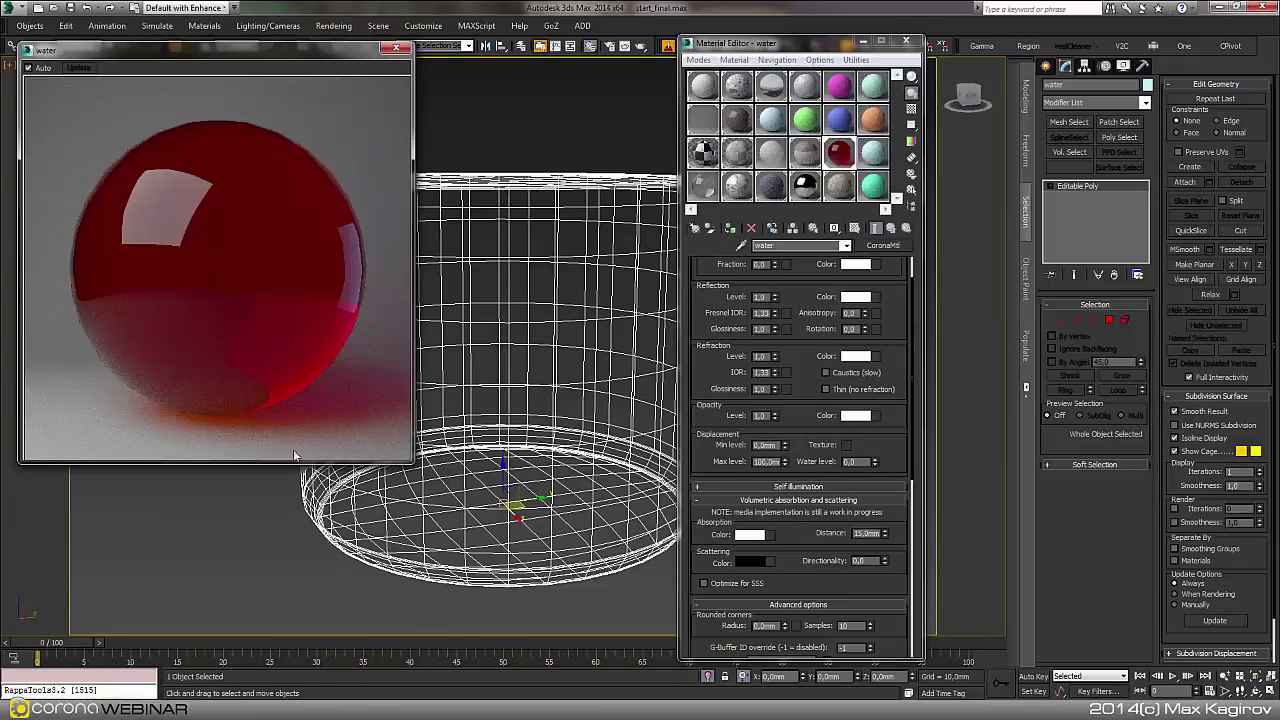
pyautogui.click(858, 533)
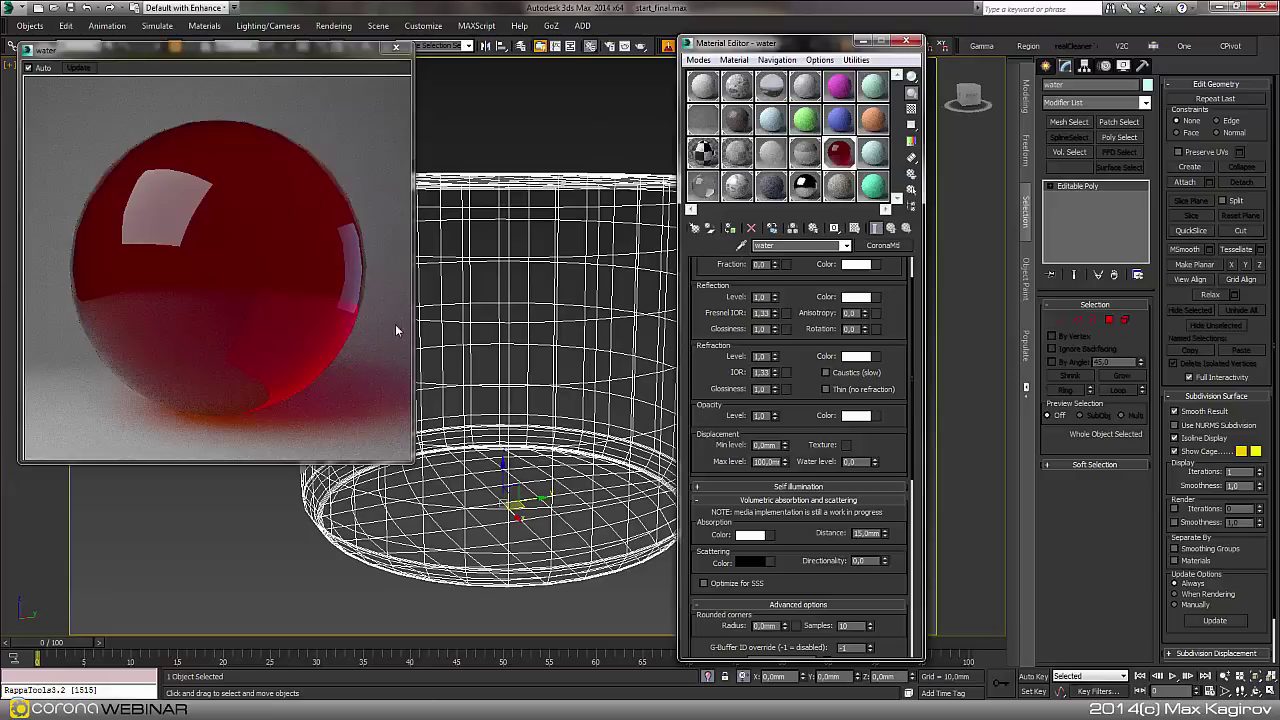
pyautogui.click(396, 48)
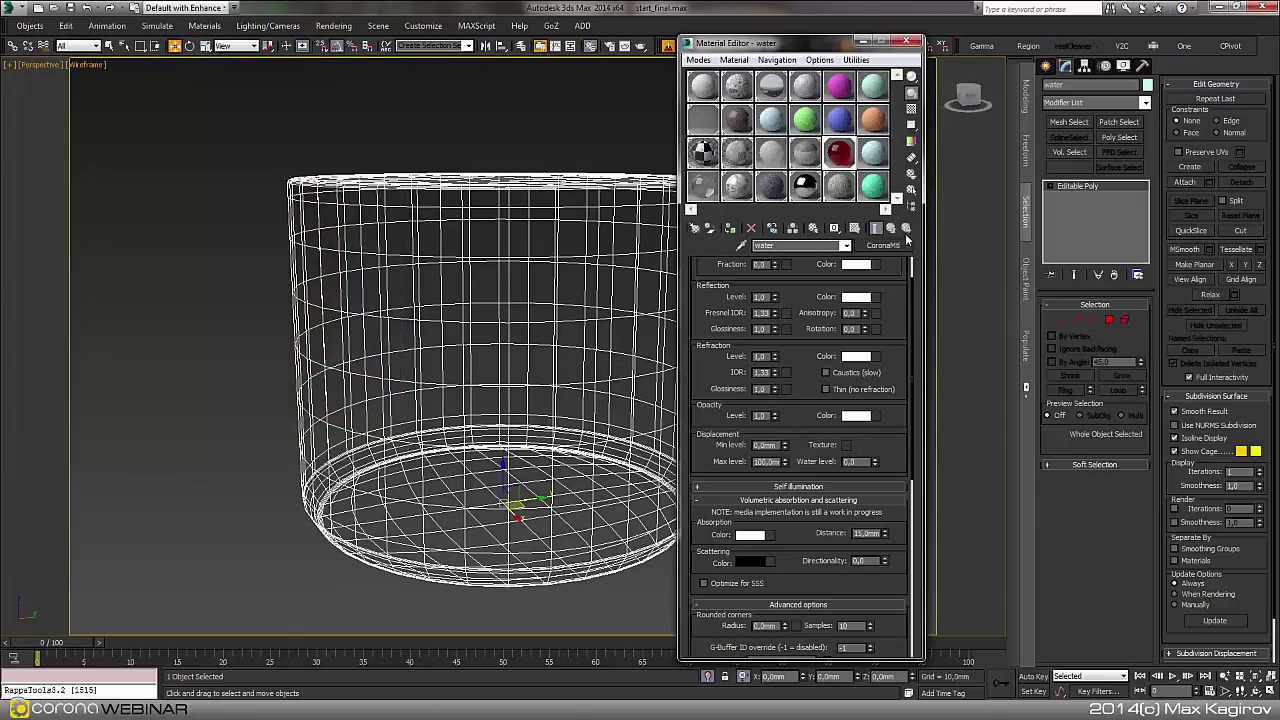
# End the isolation of the water object and display the perspective view shaded around the dining table.
pyautogui.click(706, 677)
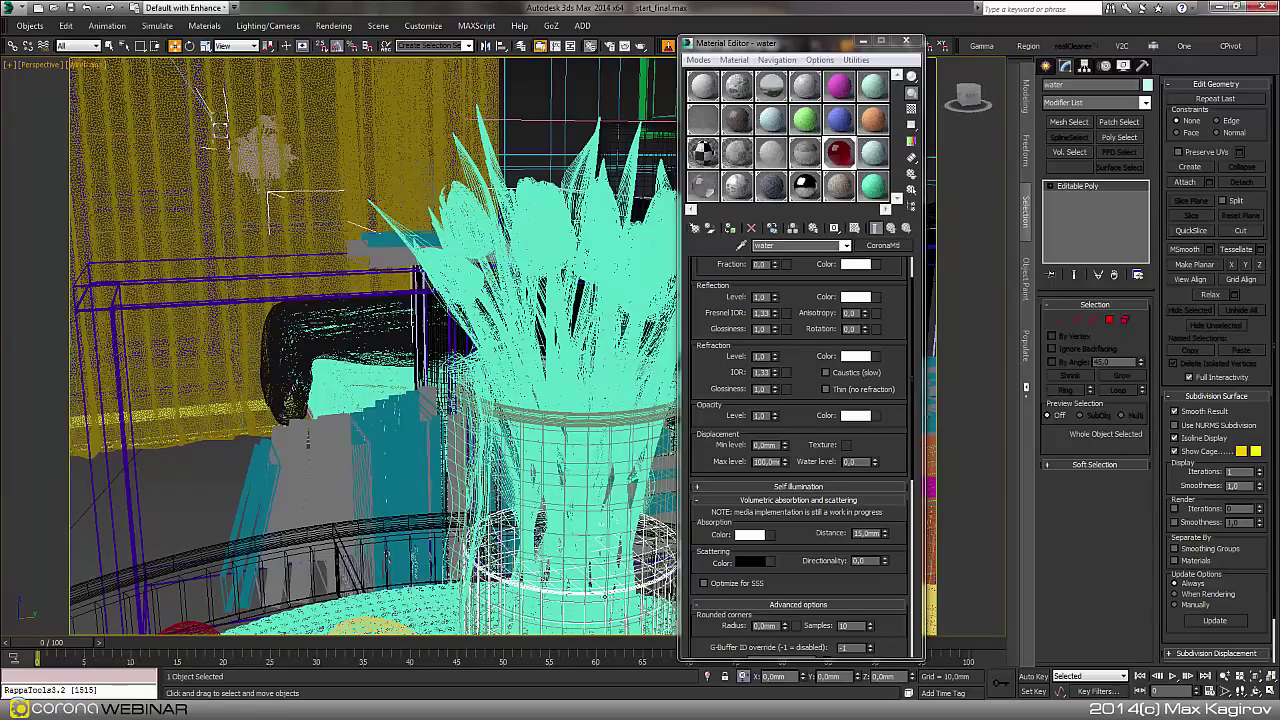
pyautogui.press('F3')
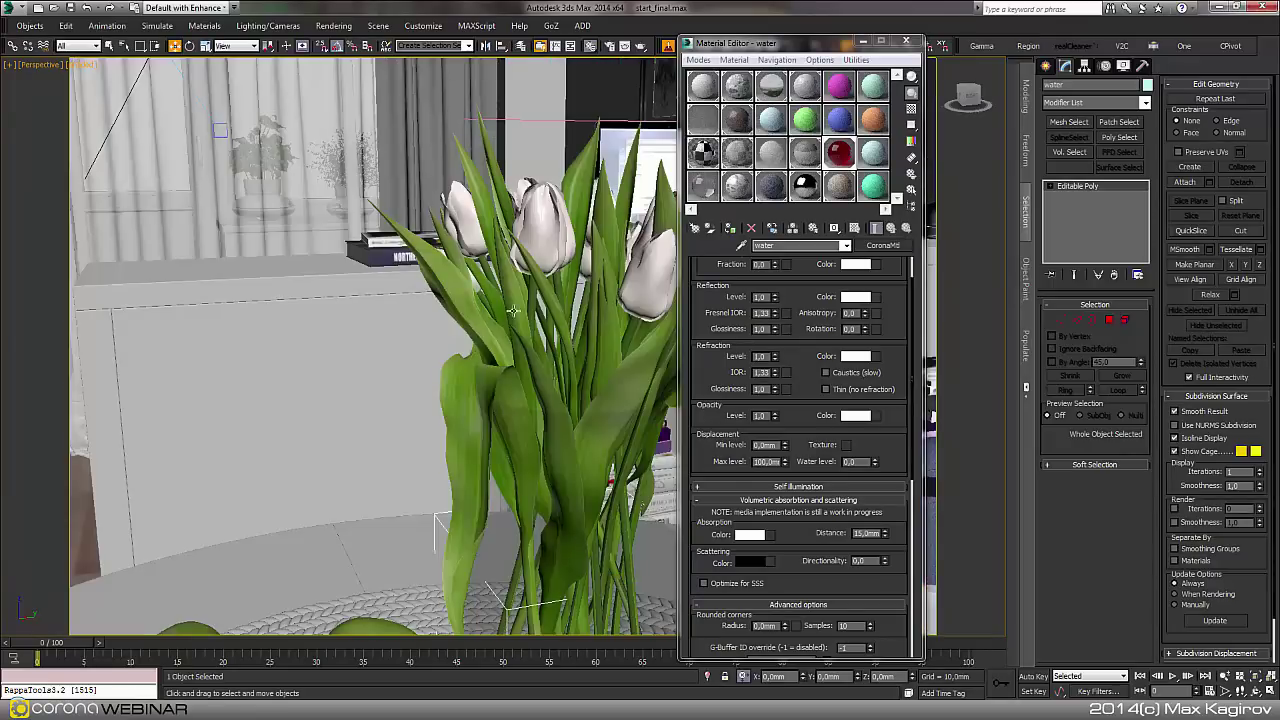
pyautogui.scroll(-10, 424, 440)
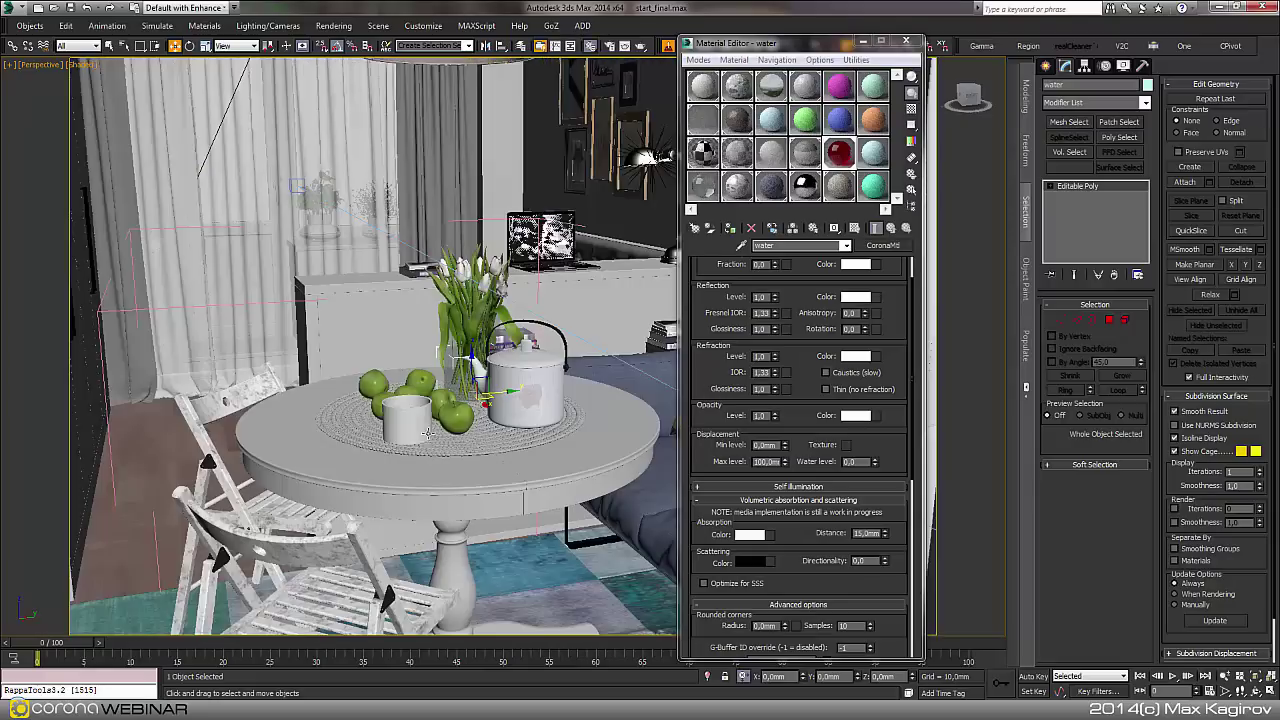
# Examine the furnished room in the perspective view, from the dining chairs and rug to the curtained window, pendant lamp and bed area.
pyautogui.keyDown('alt'); pyautogui.moveTo(423, 450); pyautogui.dragTo(397, 340, button='middle'); pyautogui.keyUp('alt')
pyautogui.moveTo(496, 484); pyautogui.dragTo(502, 501, button='middle')
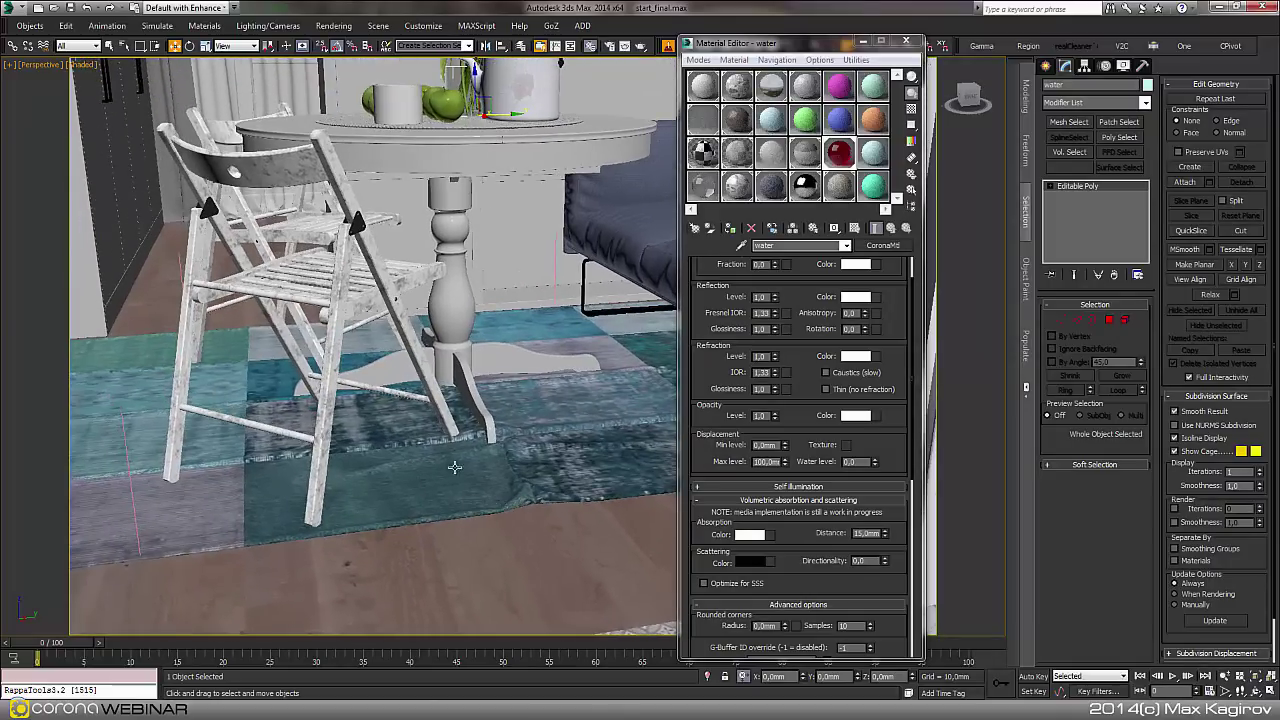
pyautogui.moveTo(376, 307); pyautogui.dragTo(425, 355, button='middle')
pyautogui.scroll(4, 444, 272)
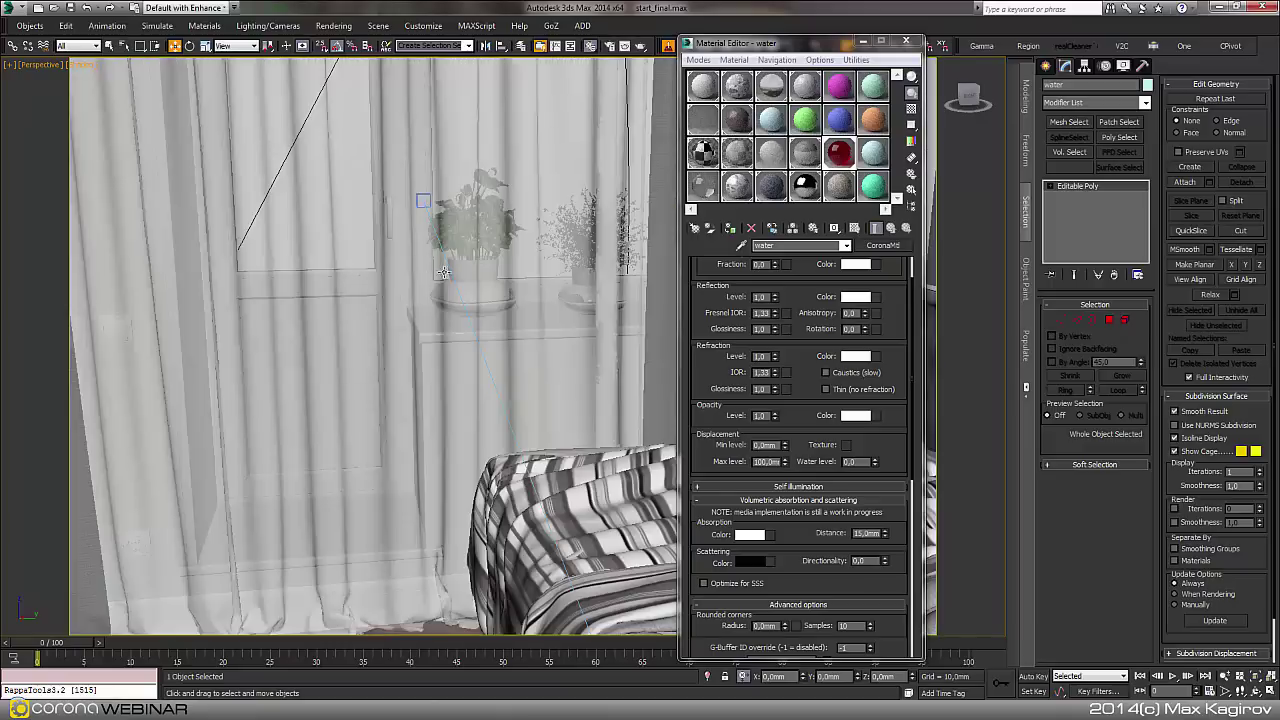
pyautogui.scroll(-6, 523, 323)
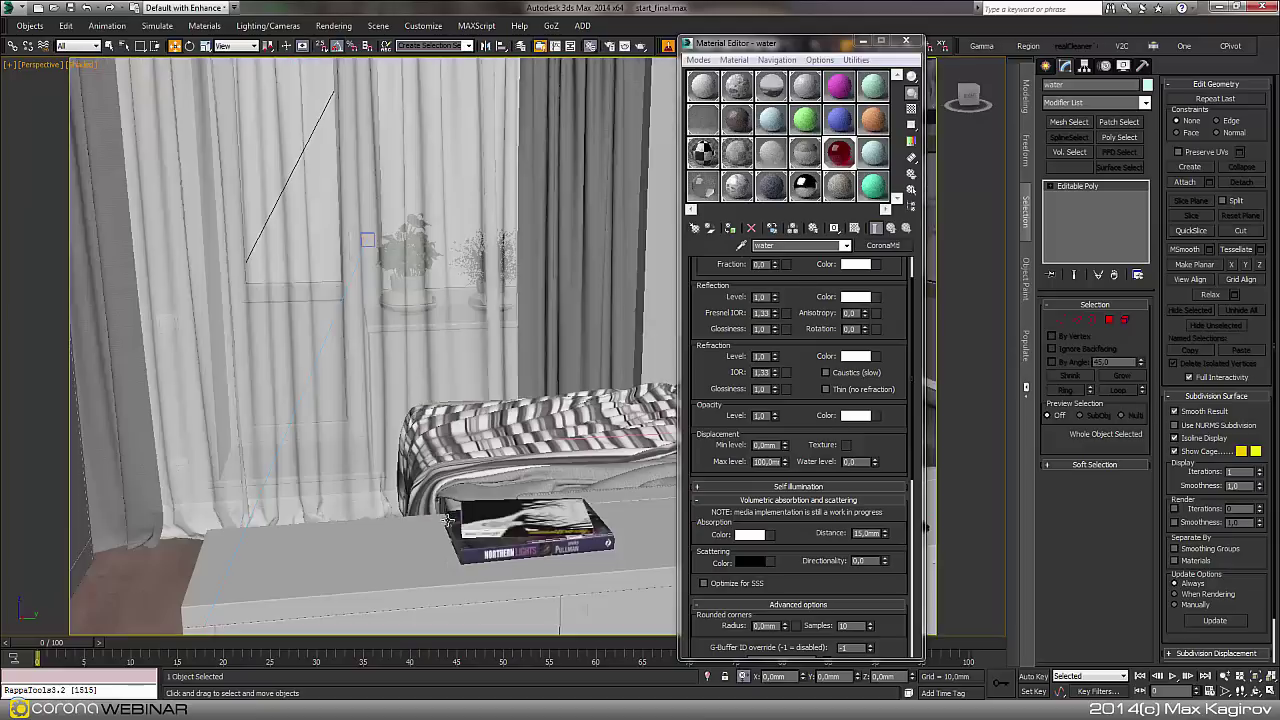
pyautogui.moveTo(463, 345); pyautogui.dragTo(459, 485, button='middle')
pyautogui.scroll(-10, 401, 436)
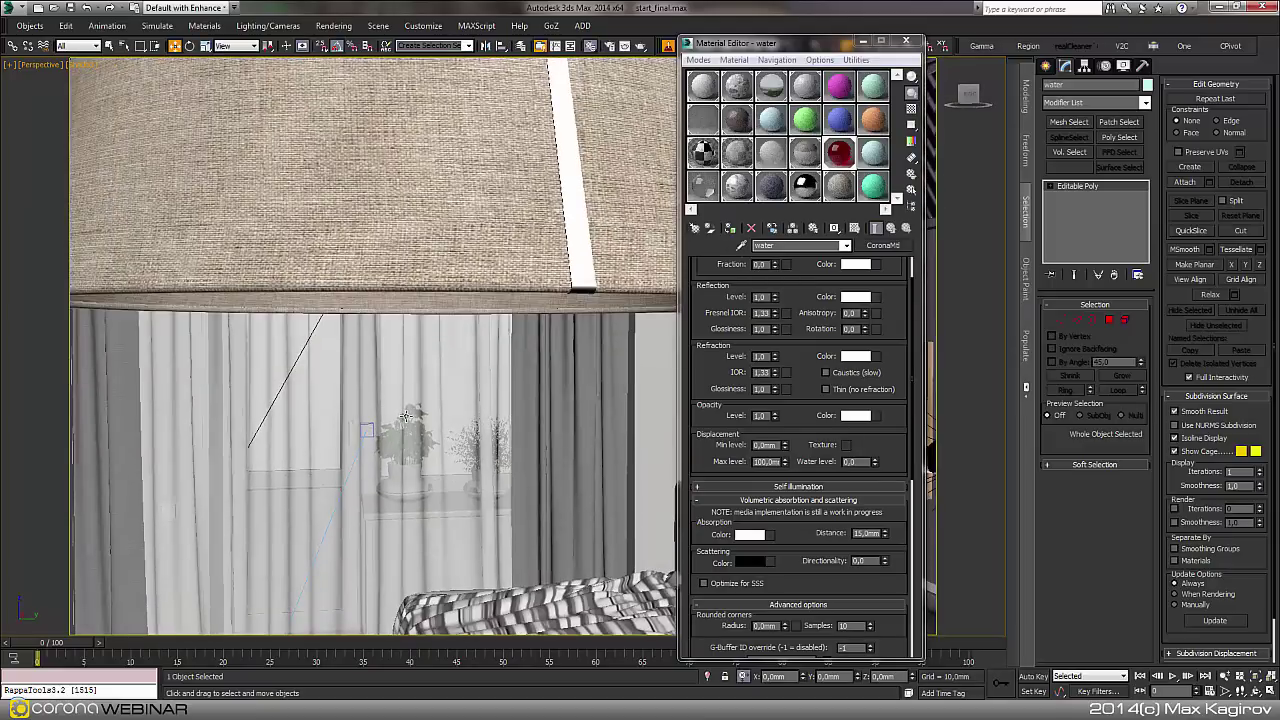
pyautogui.scroll(10, 492, 443)
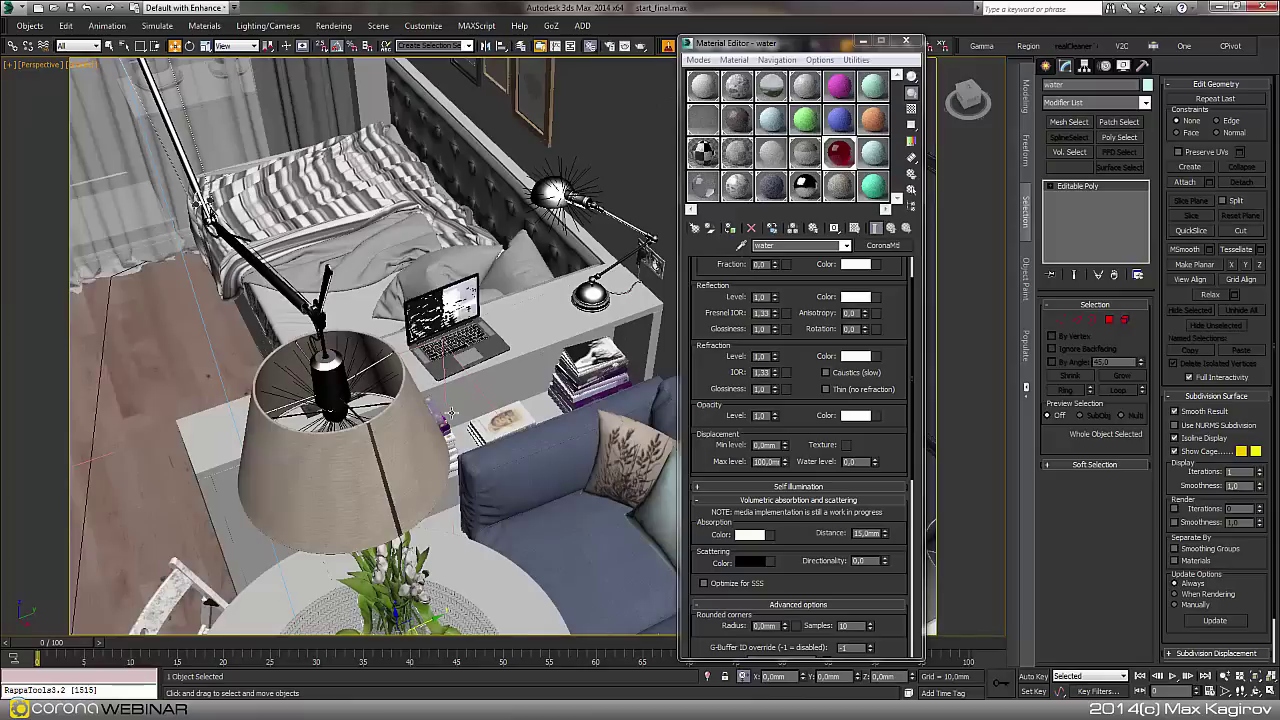
pyautogui.keyDown('alt'); pyautogui.moveTo(451, 412); pyautogui.dragTo(500, 445, button='middle'); pyautogui.keyUp('alt')
pyautogui.keyDown('alt'); pyautogui.moveTo(410, 465); pyautogui.dragTo(320, 480, button='middle'); pyautogui.keyUp('alt')
pyautogui.scroll(-10, 319, 480)
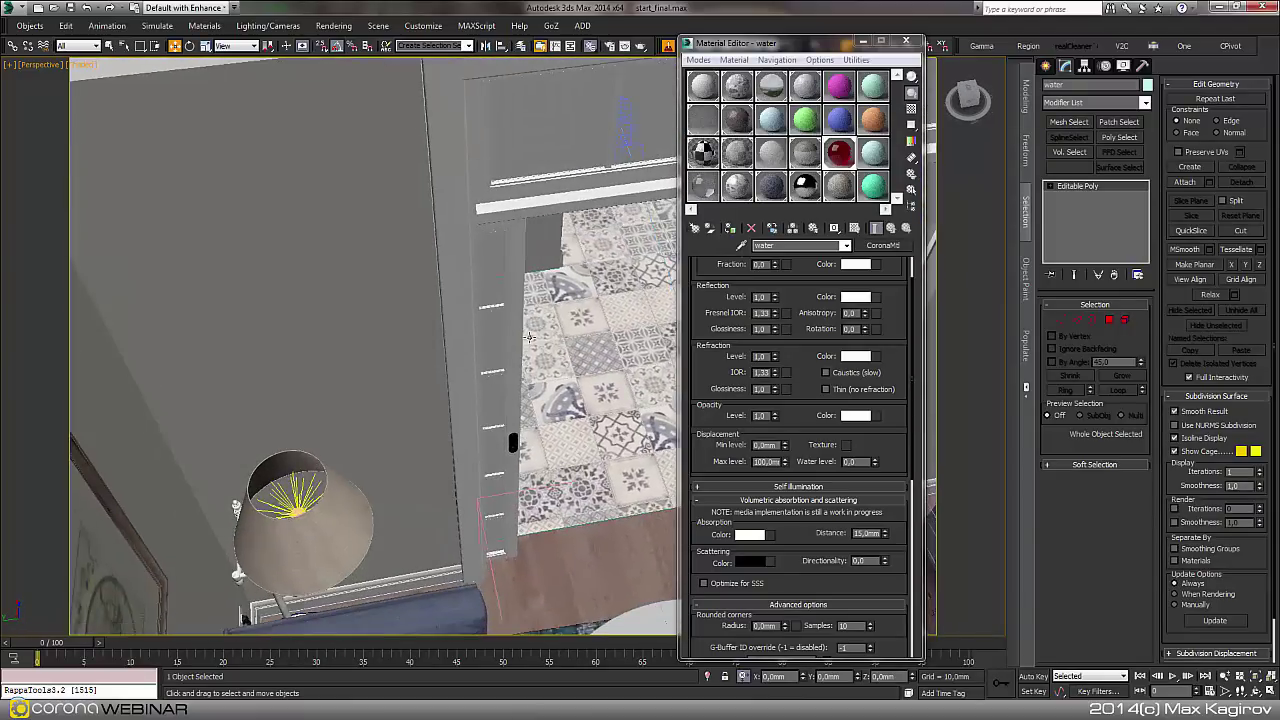
# Examine the patterned kitchen floor tiles and the layout of the kitchen and hallway from above.
pyautogui.scroll(5, 300, 497)
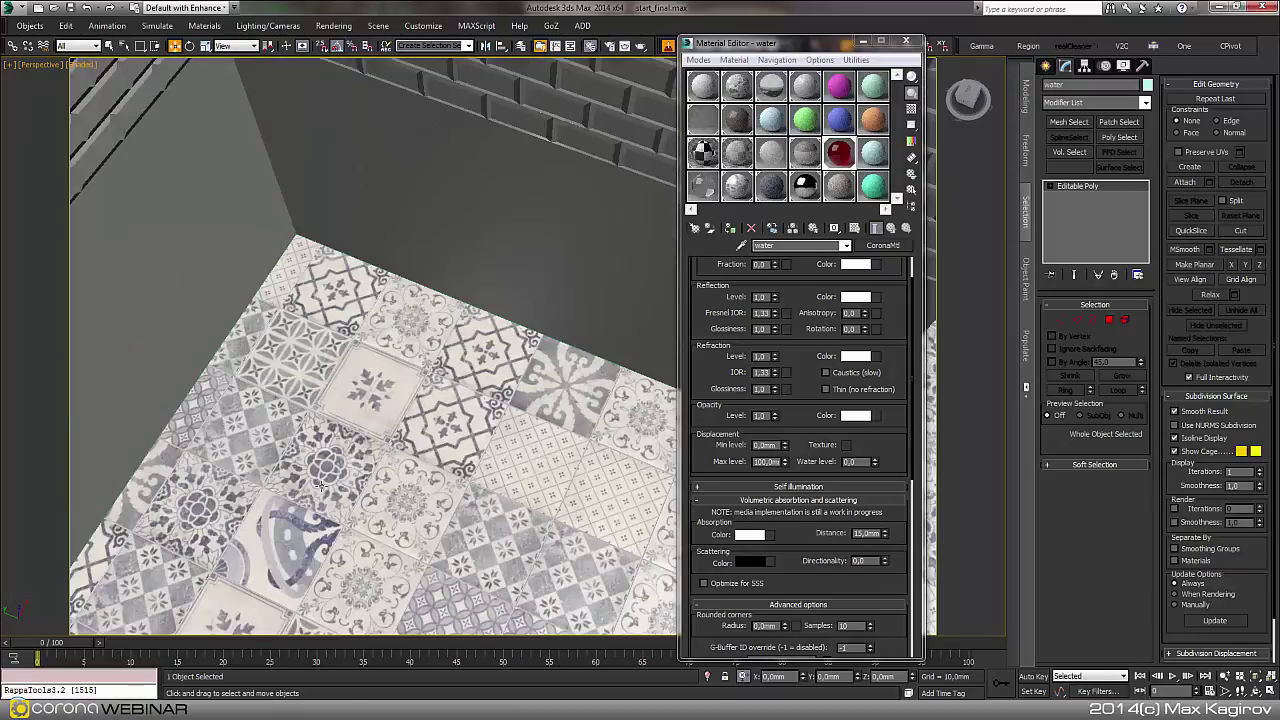
pyautogui.rightClick(320, 452)
pyautogui.click(360, 417)
pyautogui.scroll(-4, 463, 406)
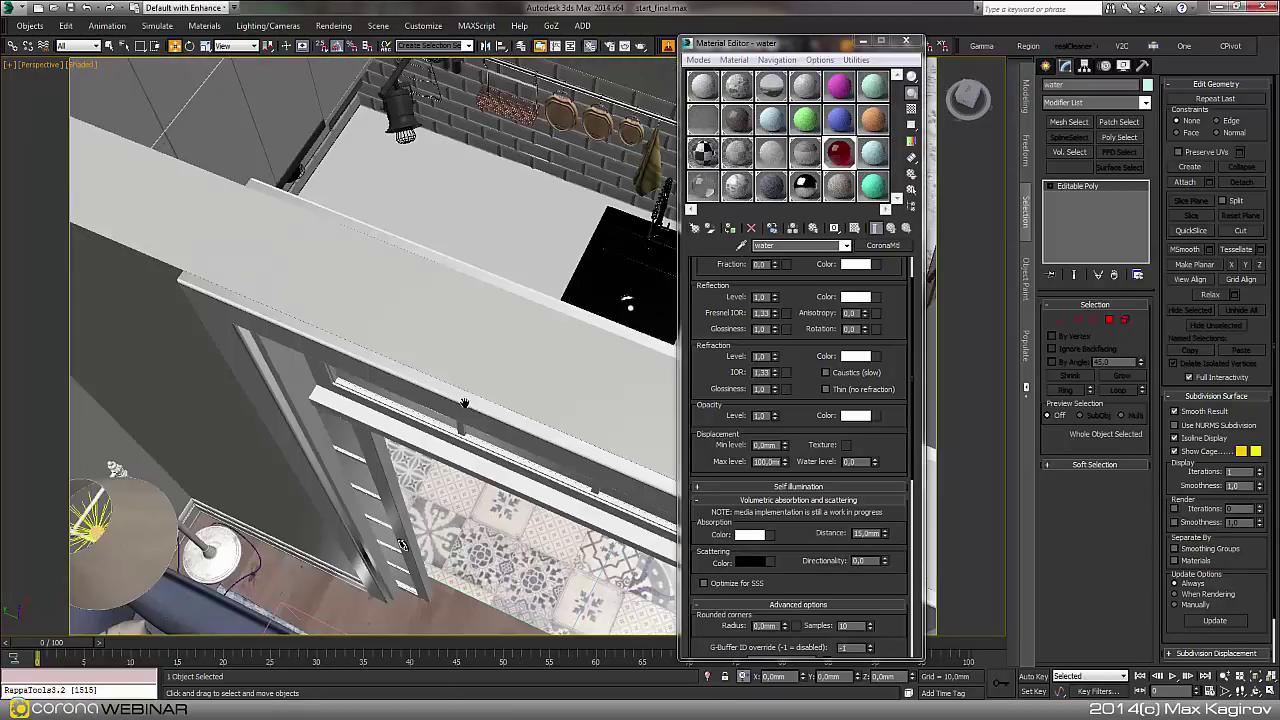
pyautogui.moveTo(463, 406); pyautogui.dragTo(264, 488, button='middle')
pyautogui.scroll(-5, 264, 488)
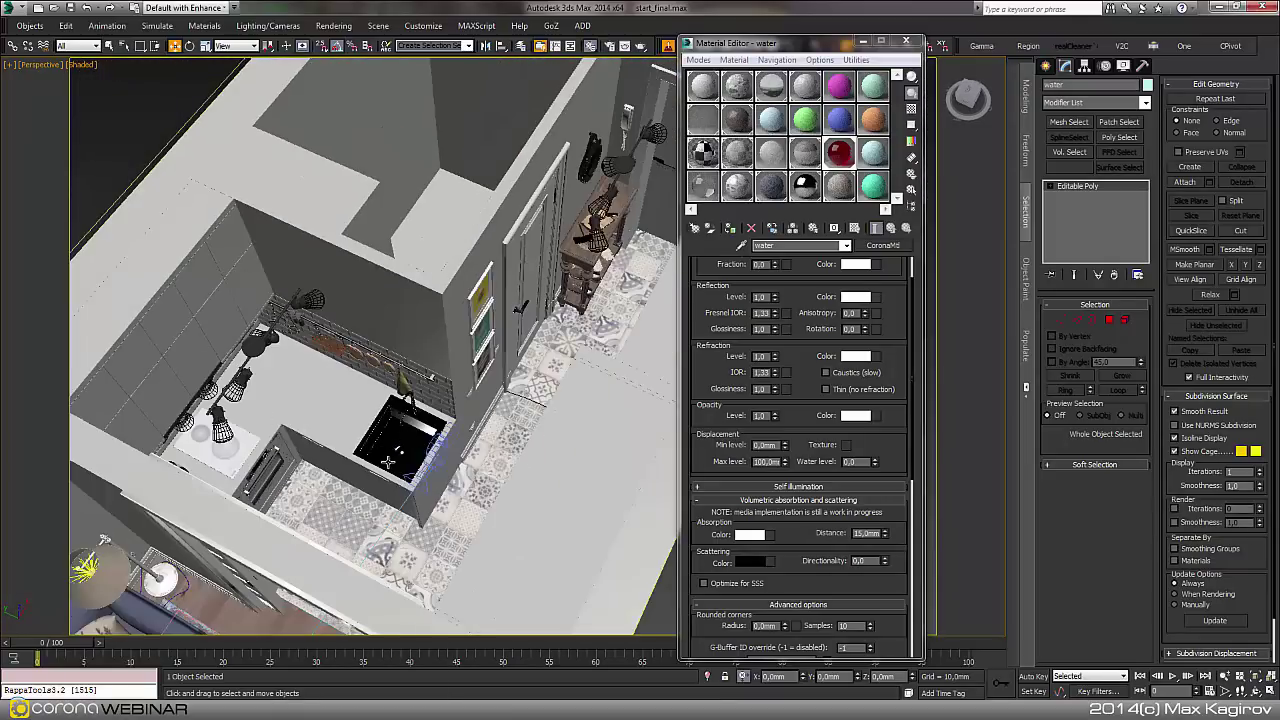
# Inspect the kitchen sink, tap, brick wall and worktop up close, including the hob and ceiling track spotlights.
pyautogui.scroll(10, 388, 462)
pyautogui.moveTo(337, 385); pyautogui.dragTo(390, 398, button='middle')
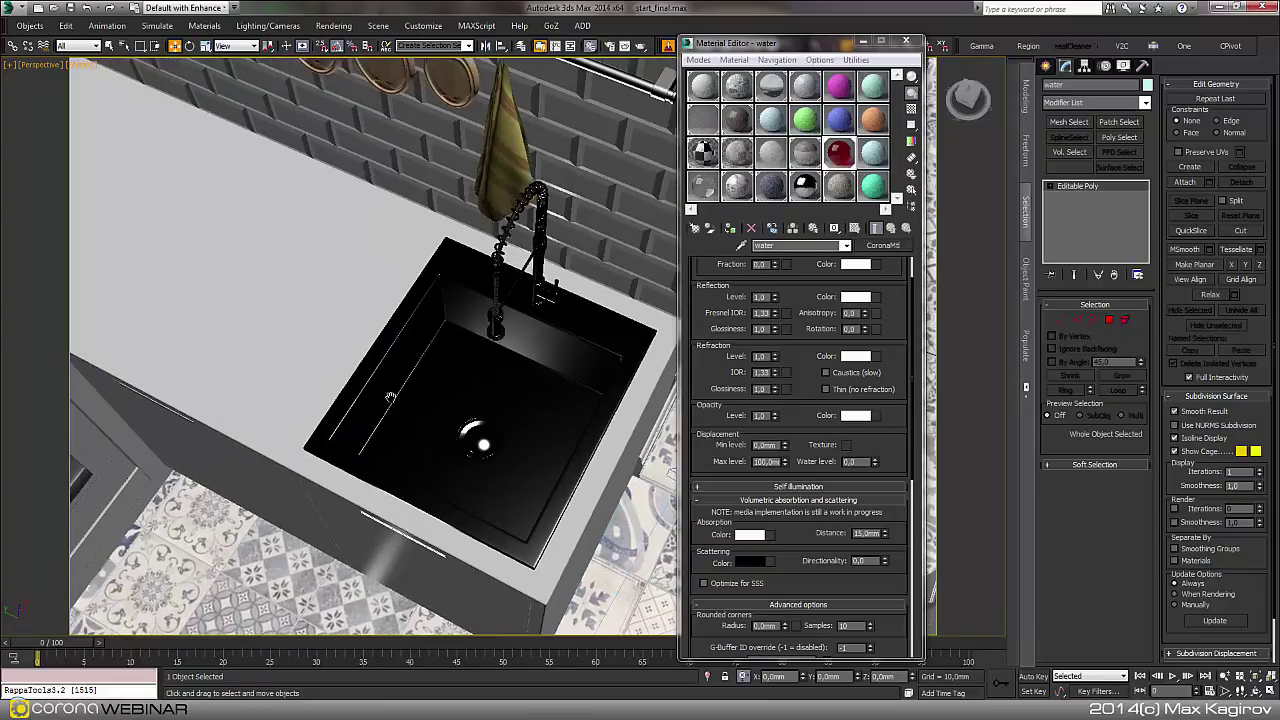
pyautogui.moveTo(488, 421)
pyautogui.mouseDown(button='middle')
pyautogui.moveTo(486, 446)
pyautogui.moveTo(568, 494)
pyautogui.mouseUp(button='middle')
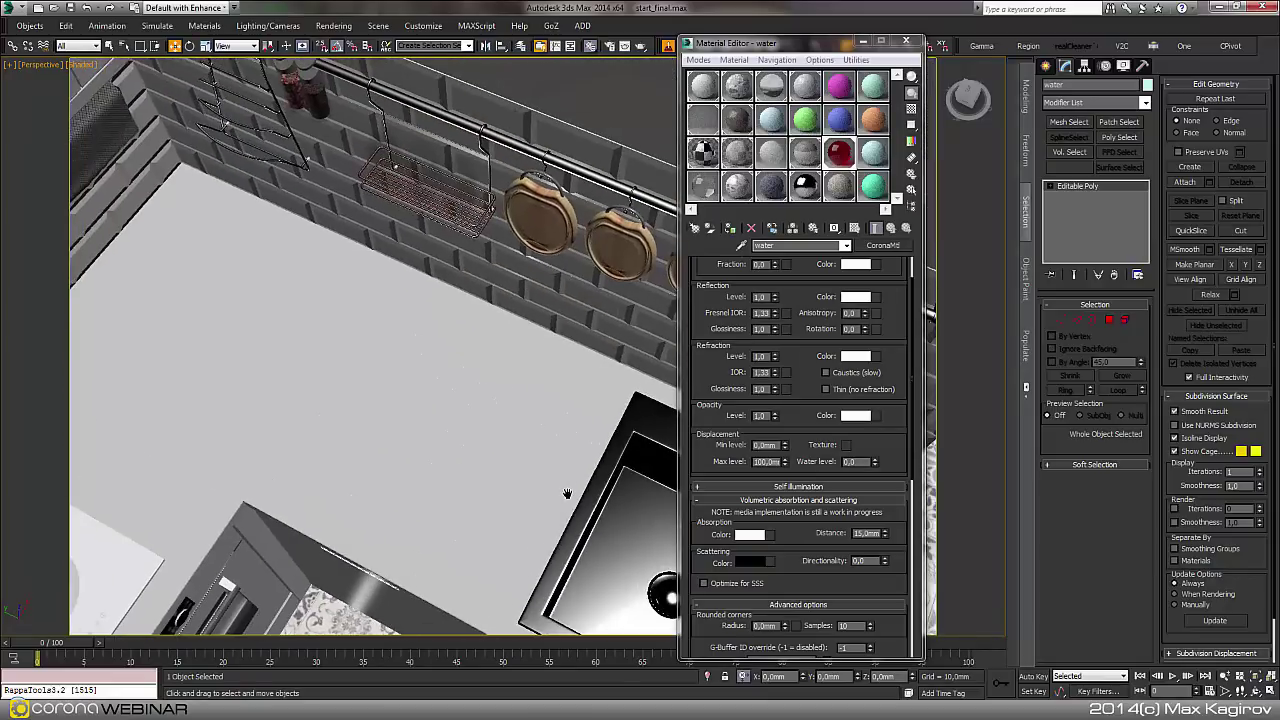
pyautogui.moveTo(515, 450); pyautogui.dragTo(602, 540, button='middle')
pyautogui.moveTo(383, 377); pyautogui.dragTo(391, 317, button='middle')
pyautogui.scroll(-5, 394, 319)
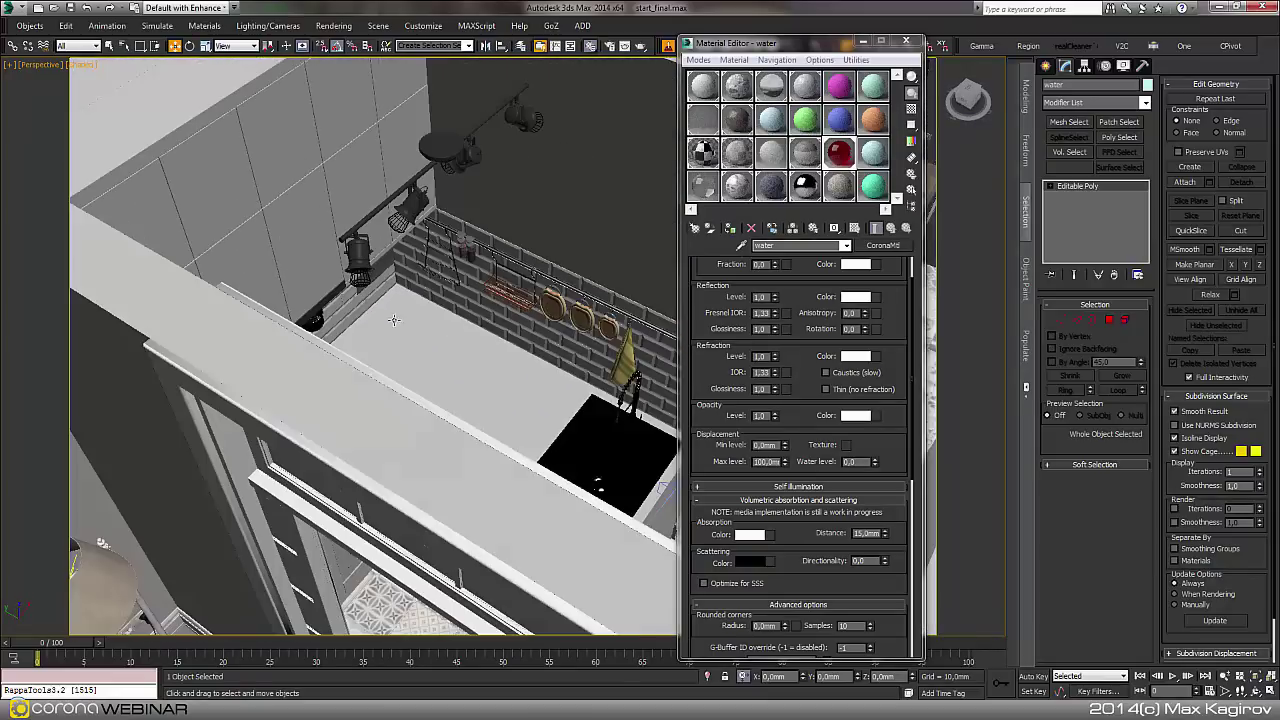
pyautogui.keyDown('alt'); pyautogui.moveTo(395, 370); pyautogui.dragTo(362, 364, button='middle'); pyautogui.keyUp('alt')
pyautogui.keyDown('alt'); pyautogui.moveTo(537, 427); pyautogui.dragTo(370, 305, button='middle'); pyautogui.keyUp('alt')
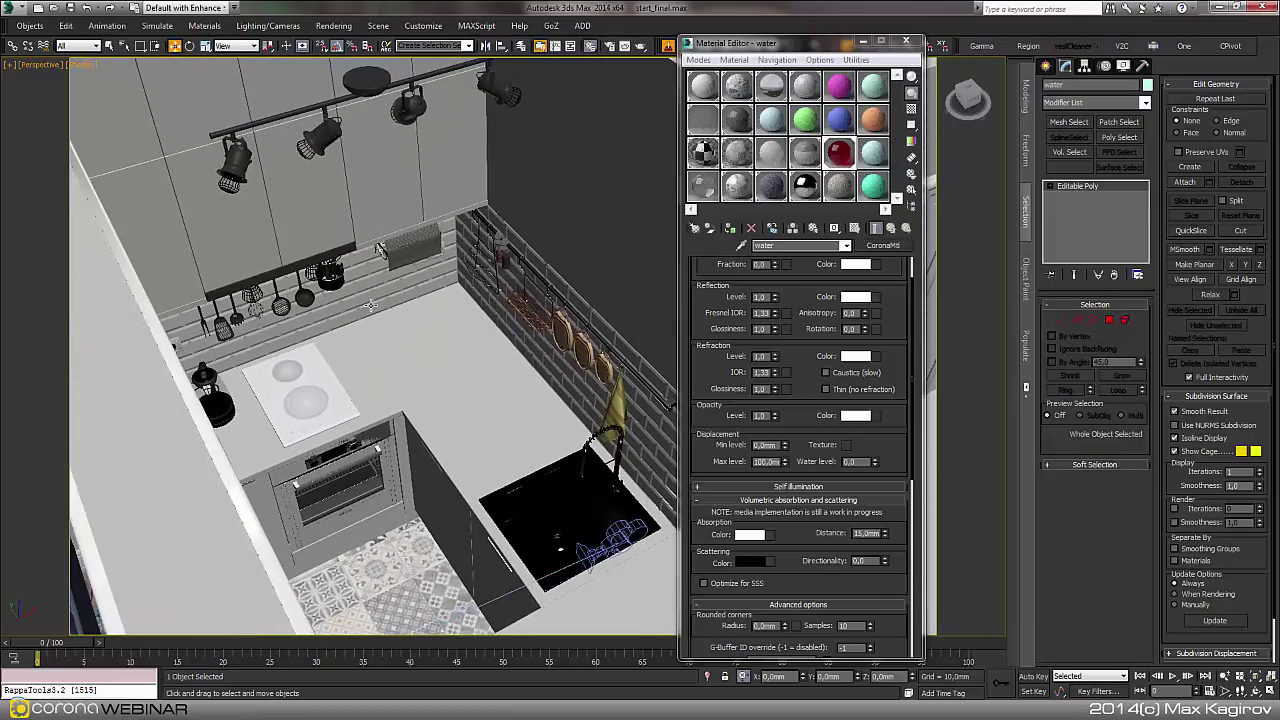
# Select the photometric light inside the kitchen track spotlight and inspect its placement in wireframe display.
pyautogui.click(220, 188)
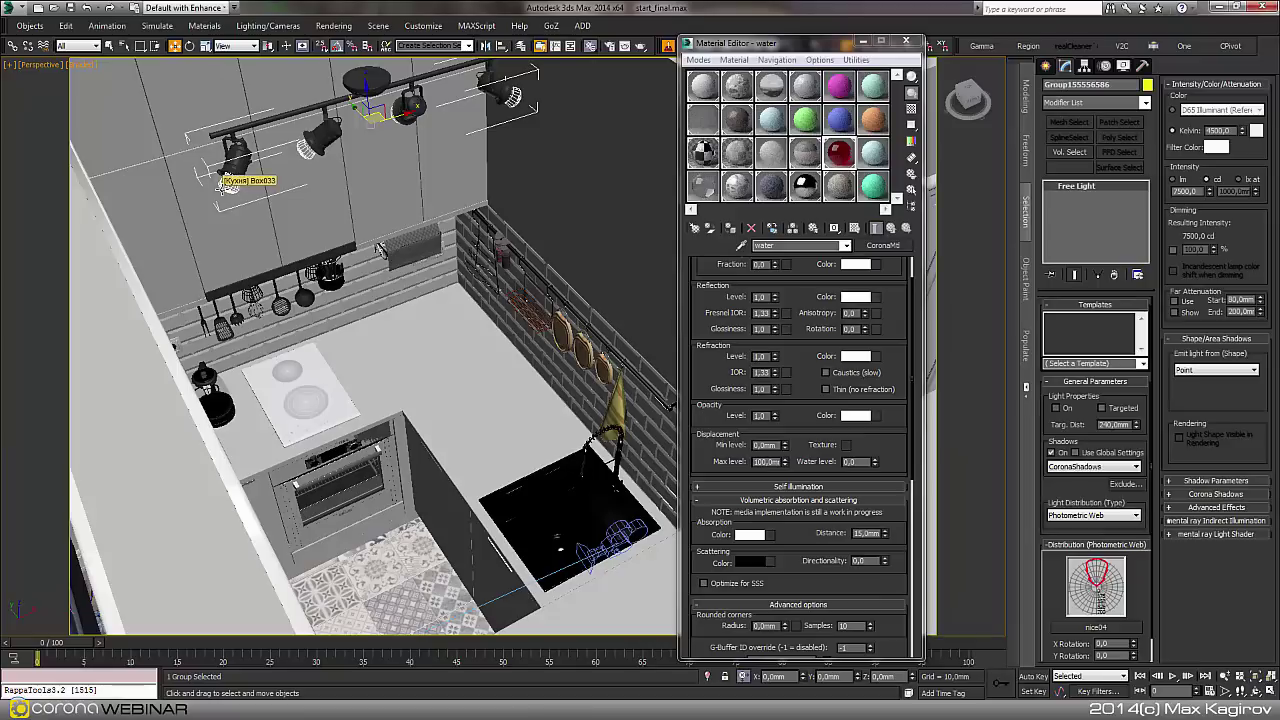
pyautogui.rightClick(316, 315)
pyautogui.click(336, 179)
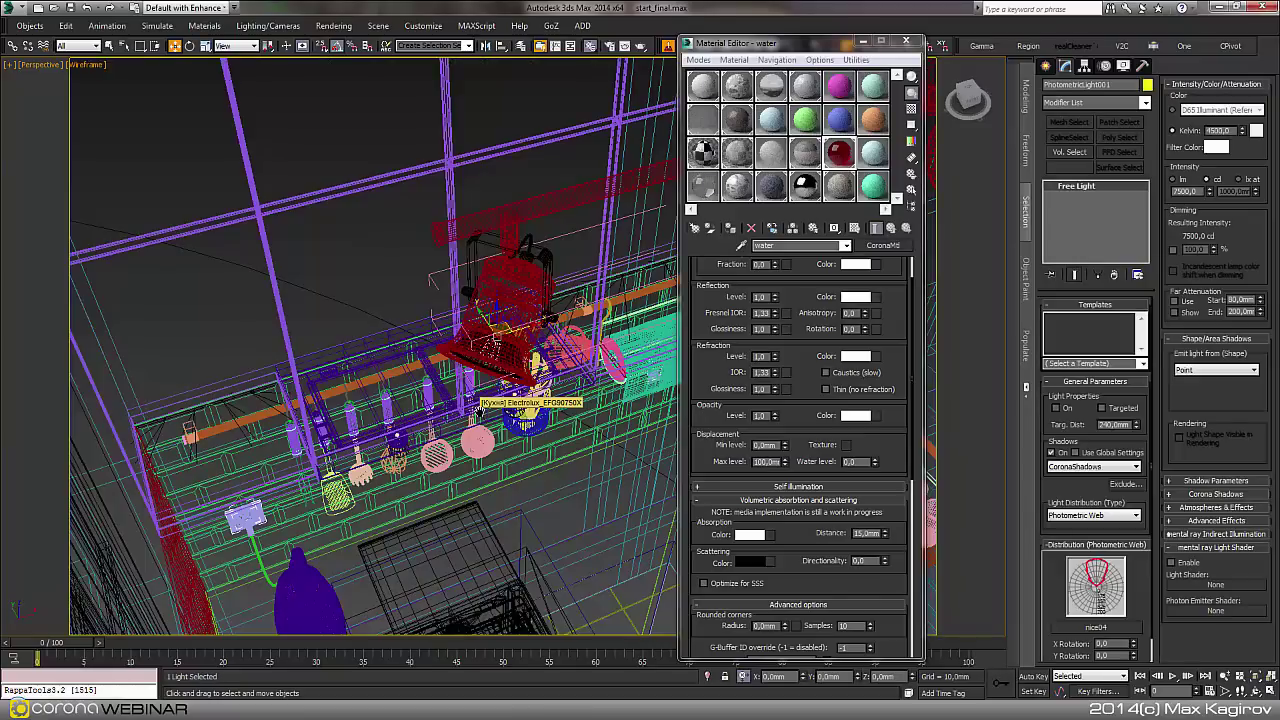
pyautogui.scroll(-4, 447, 378)
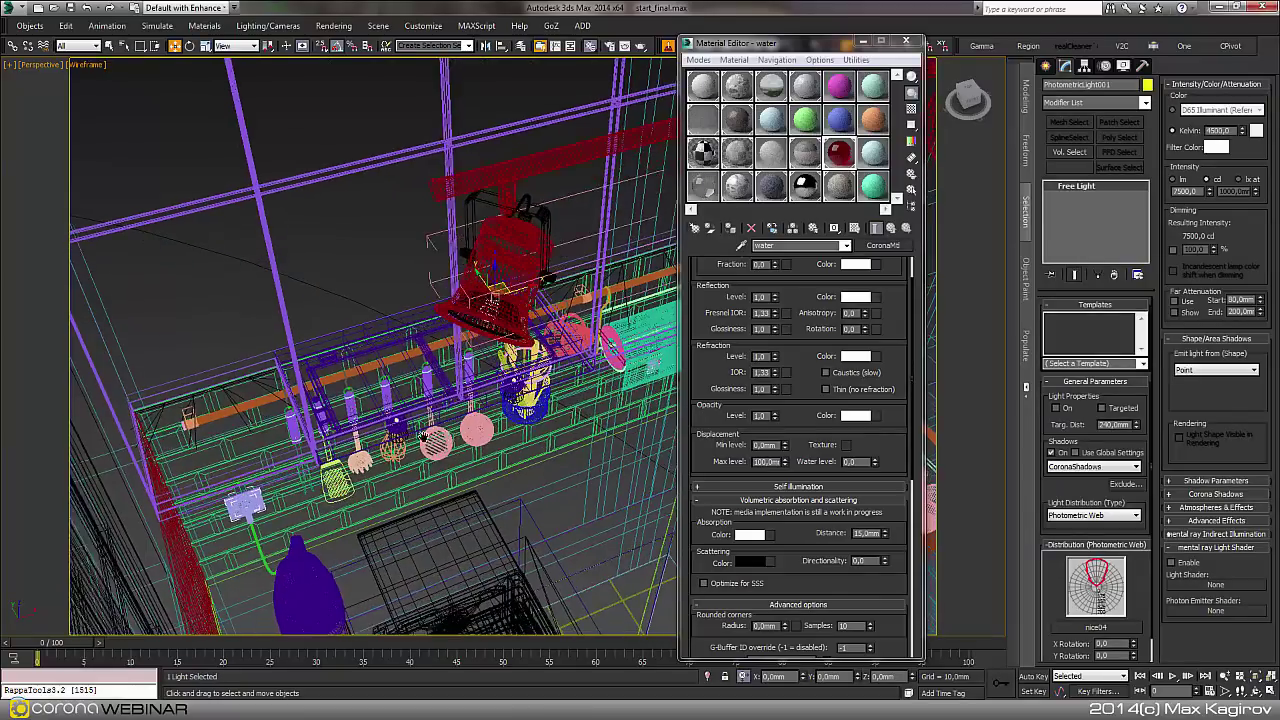
pyautogui.moveTo(450, 405); pyautogui.dragTo(563, 342, button='middle')
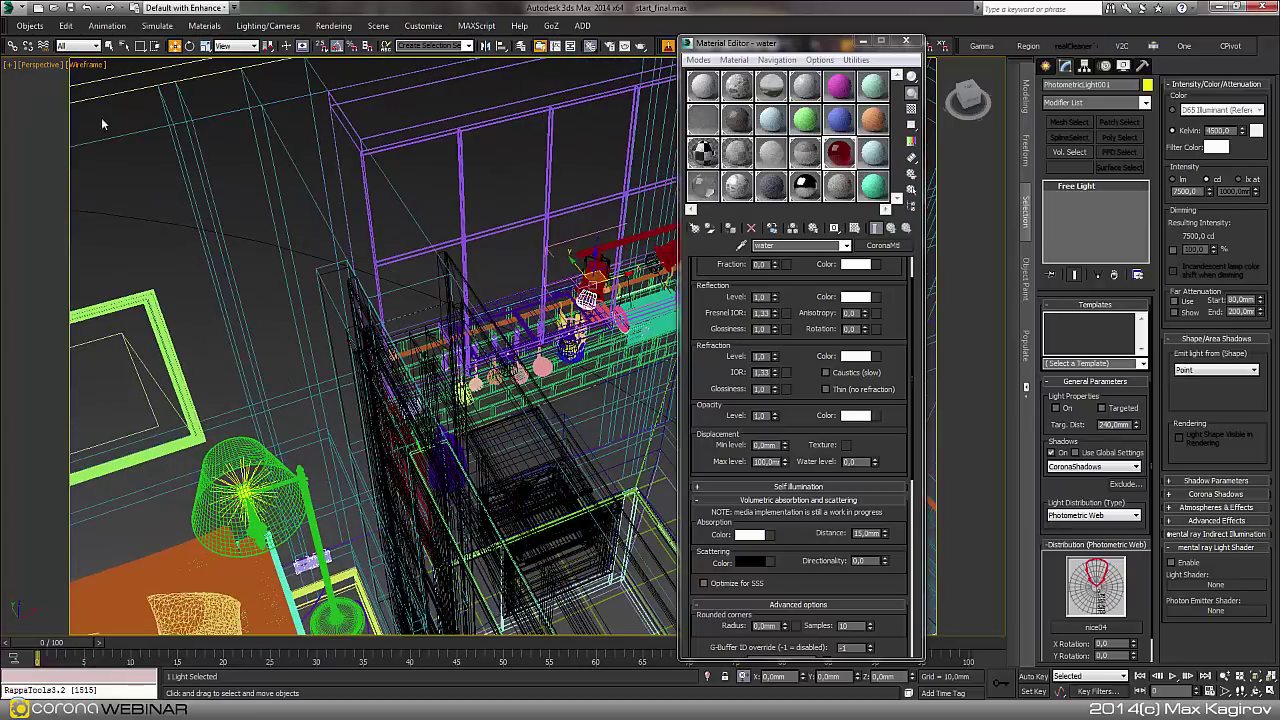
# Restrict selection to lights, select the Corona sphere light inside the lampshade, and review its settings and the kitchen spotlight's.
pyautogui.click(86, 46)
pyautogui.click(80, 92)
pyautogui.click(243, 484)
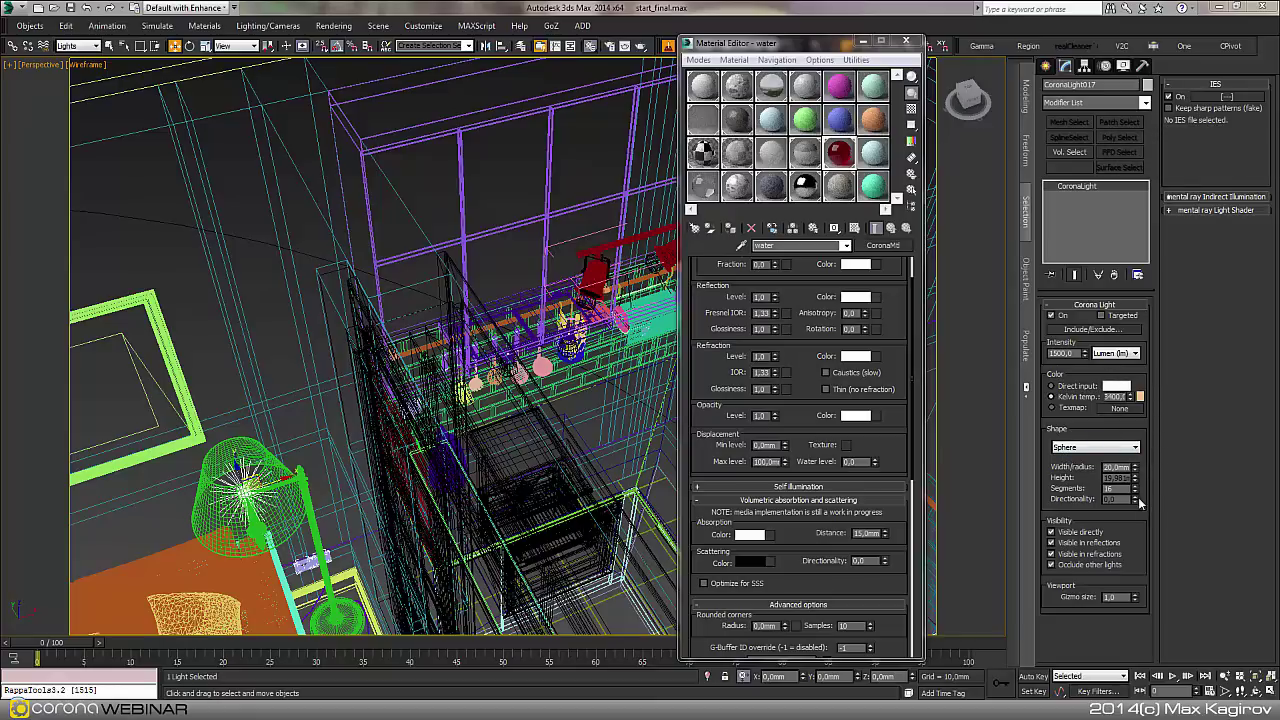
pyautogui.moveTo(381, 445); pyautogui.dragTo(391, 440, button='middle')
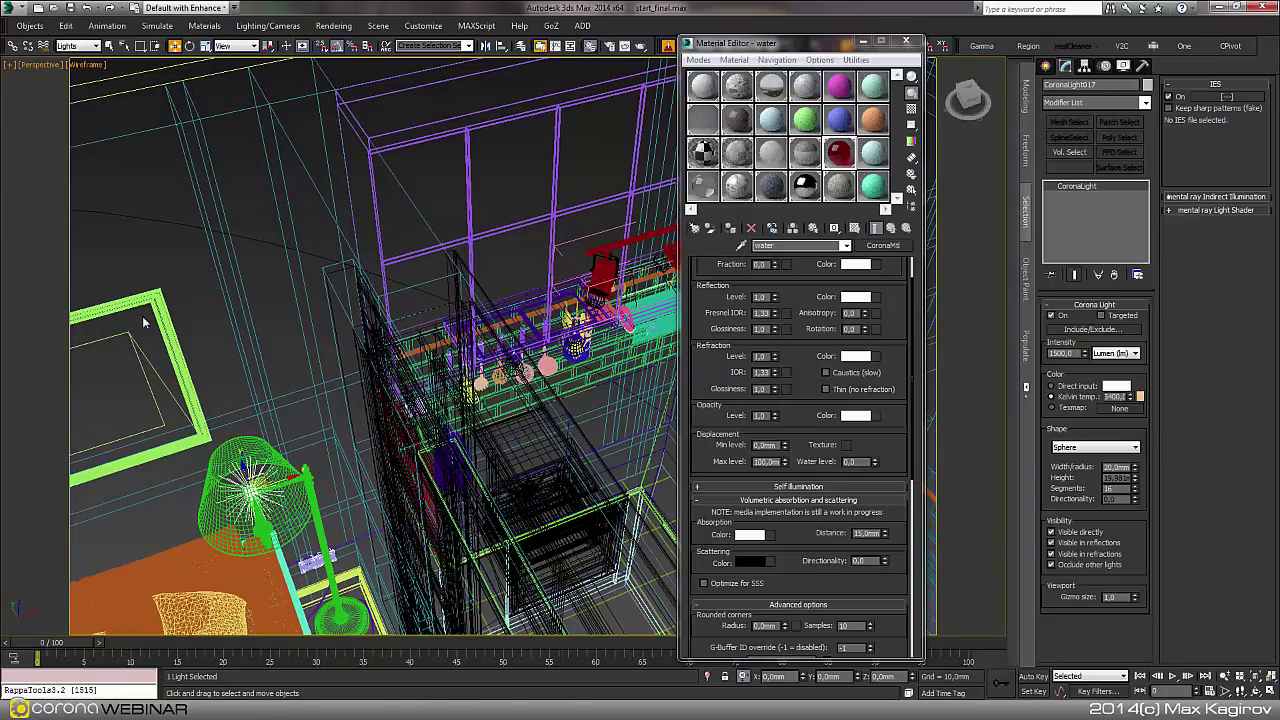
pyautogui.moveTo(395, 443); pyautogui.dragTo(378, 451, button='middle')
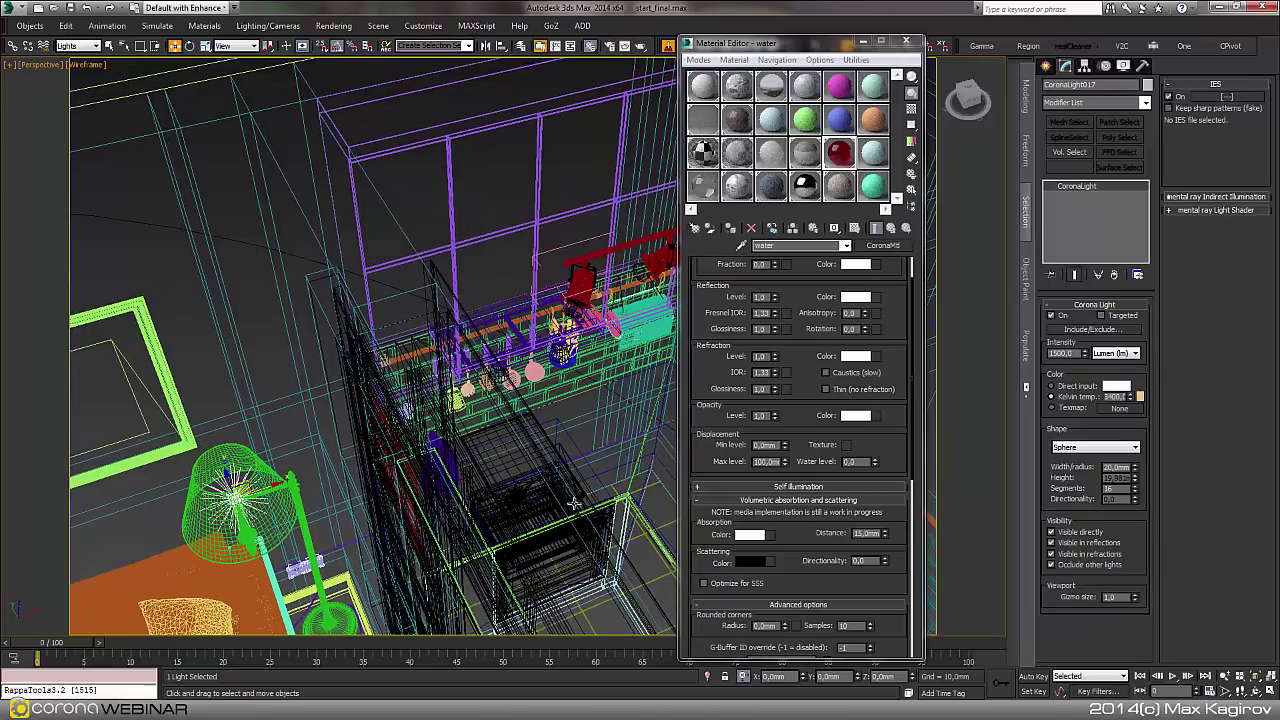
pyautogui.keyDown('alt'); pyautogui.moveTo(575, 503); pyautogui.dragTo(362, 487, button='middle'); pyautogui.keyUp('alt')
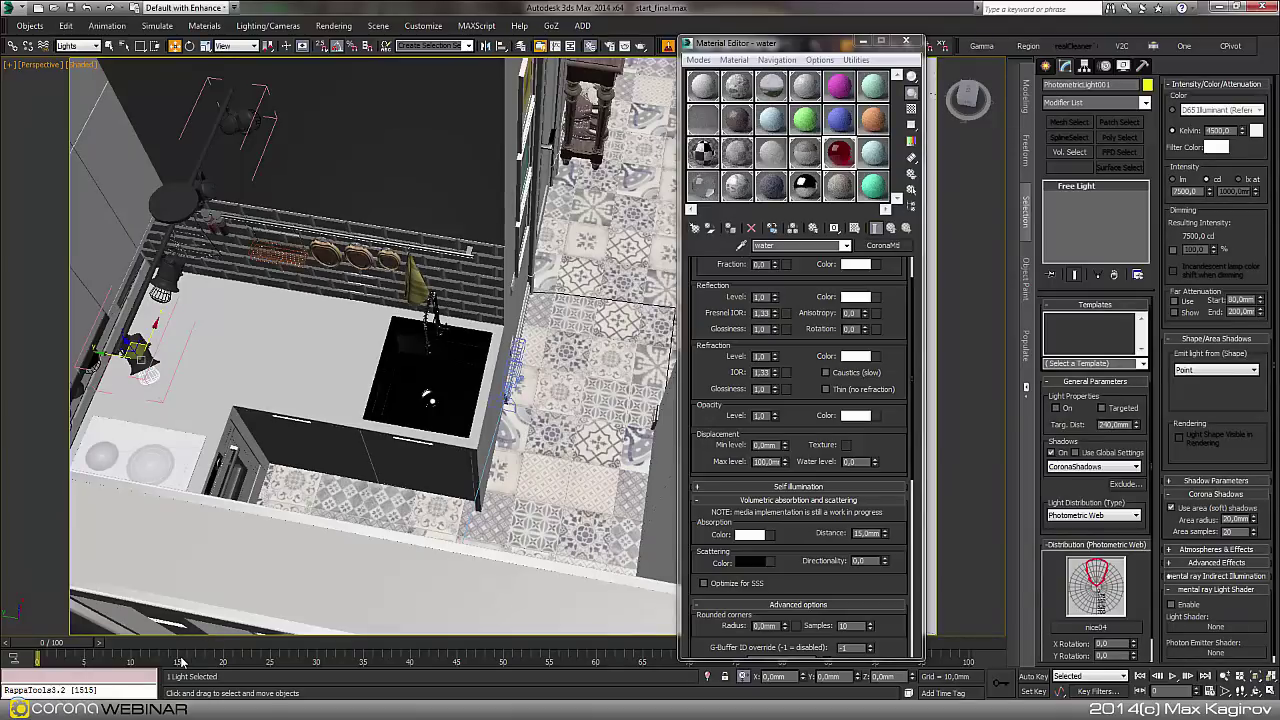
# Switch to the Explorer window with the renderoutput\Int folder, view the f01 render full screen, and compare f02 with f02_02.
pyautogui.click(86, 640)
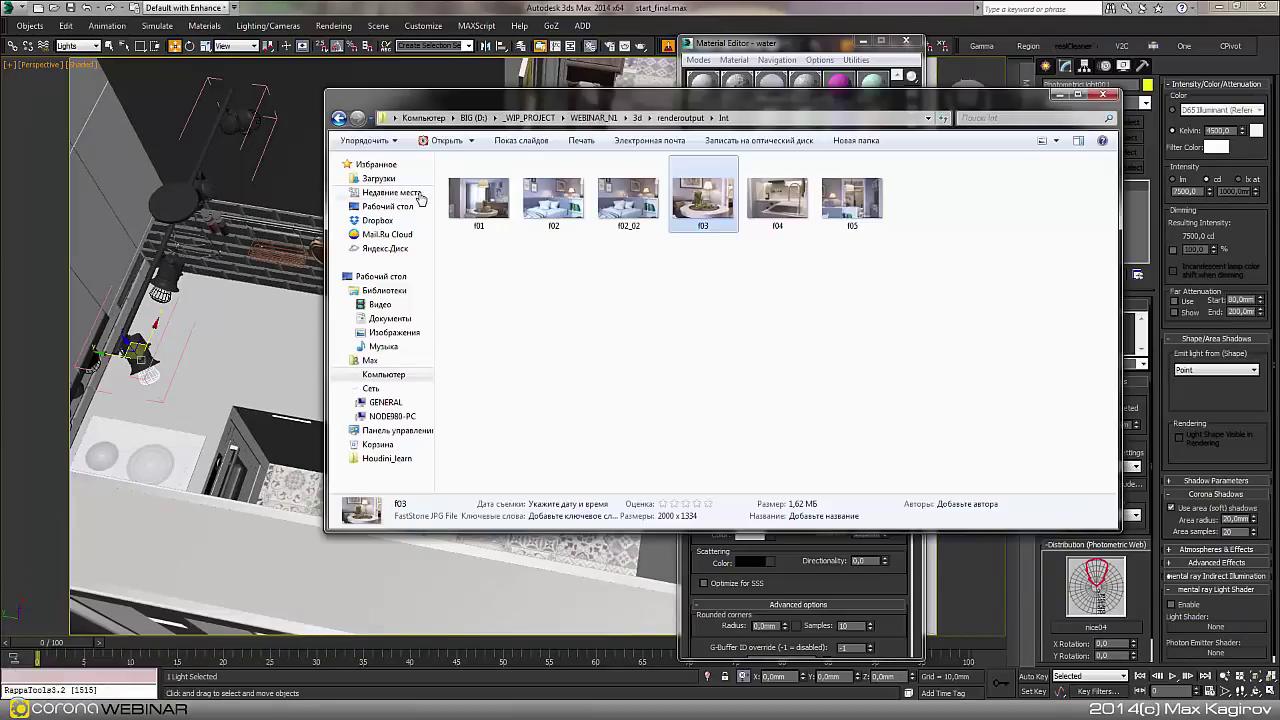
pyautogui.doubleClick(458, 213)
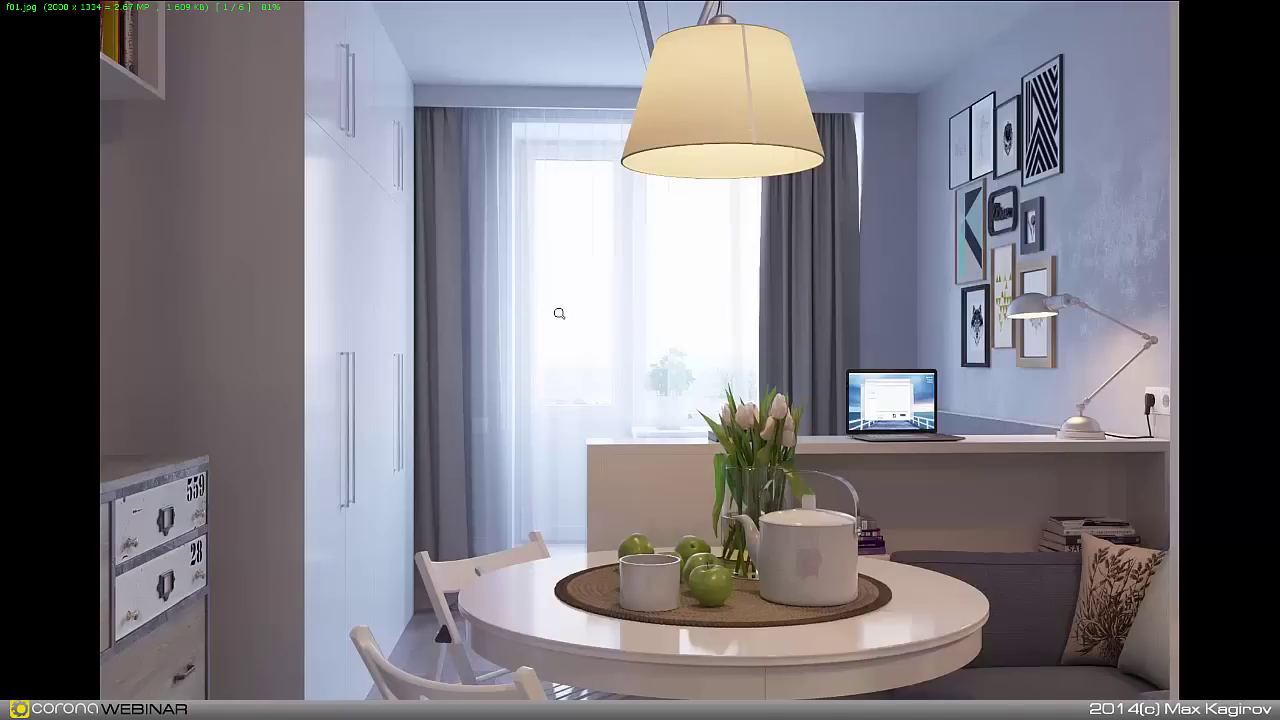
pyautogui.scroll(-1, 559, 313)
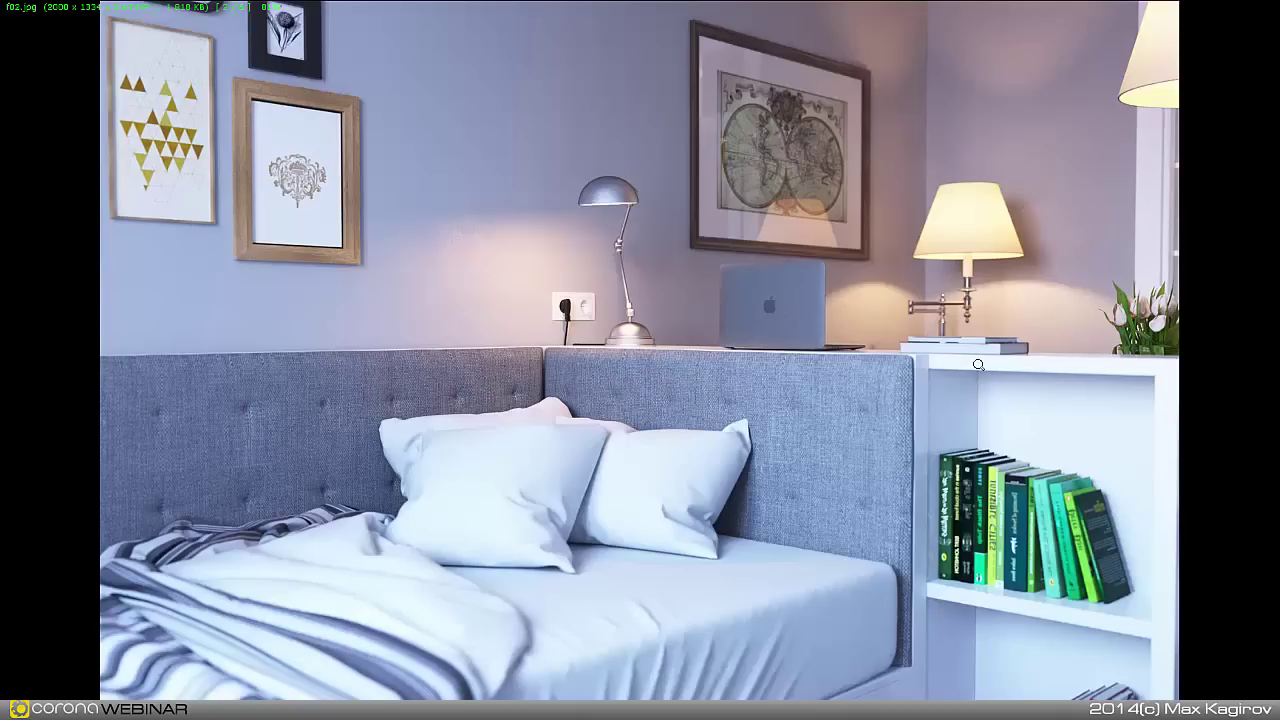
pyautogui.scroll(-1, 978, 365)
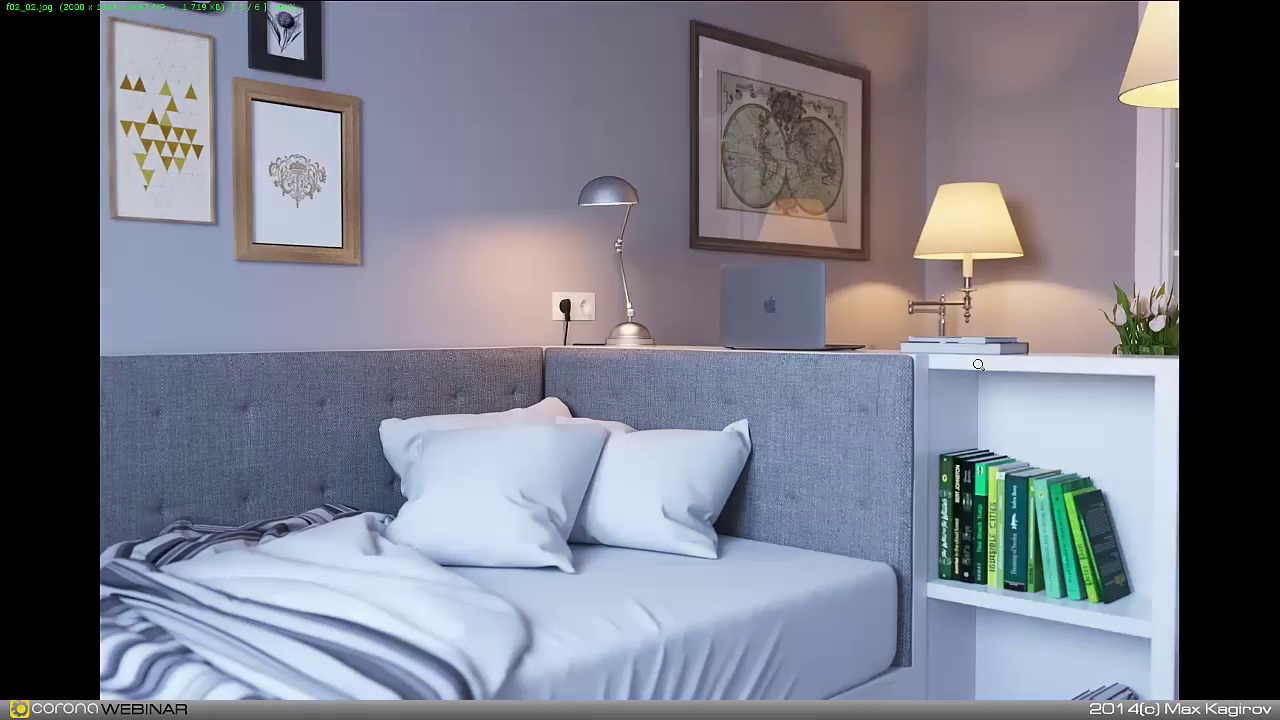
pyautogui.scroll(1, 978, 365)
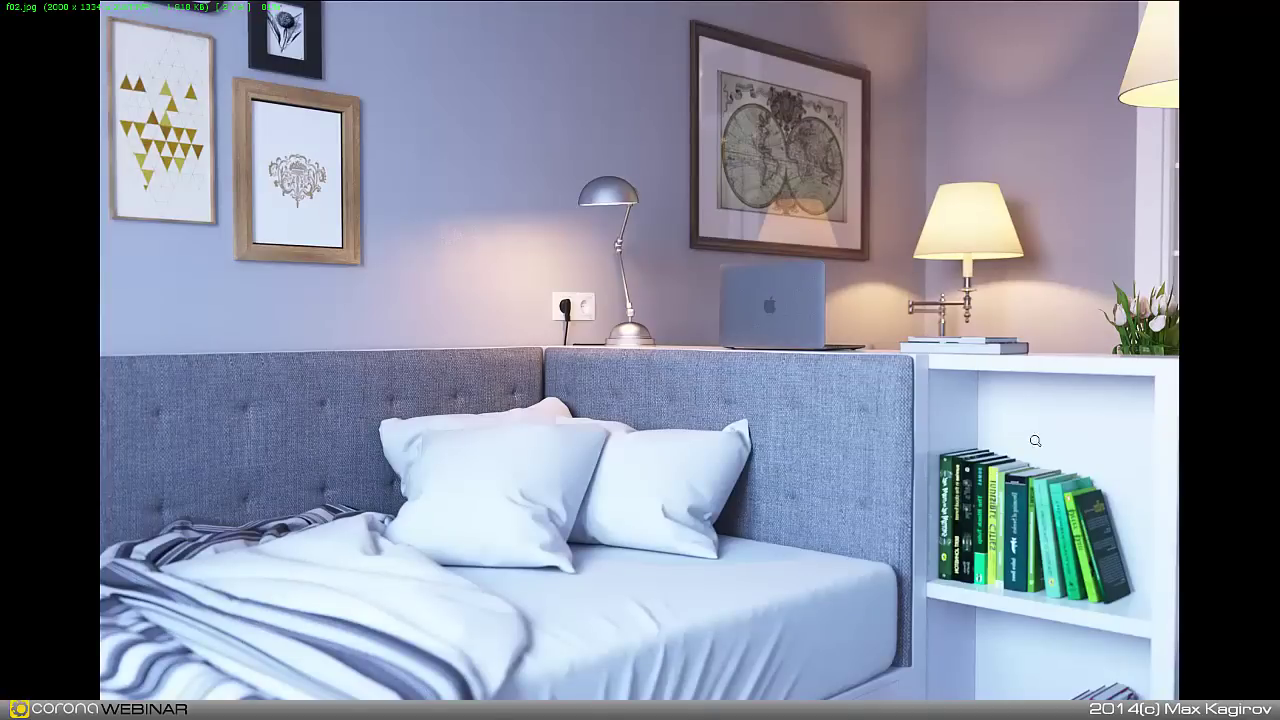
pyautogui.scroll(-1, 699, 483)
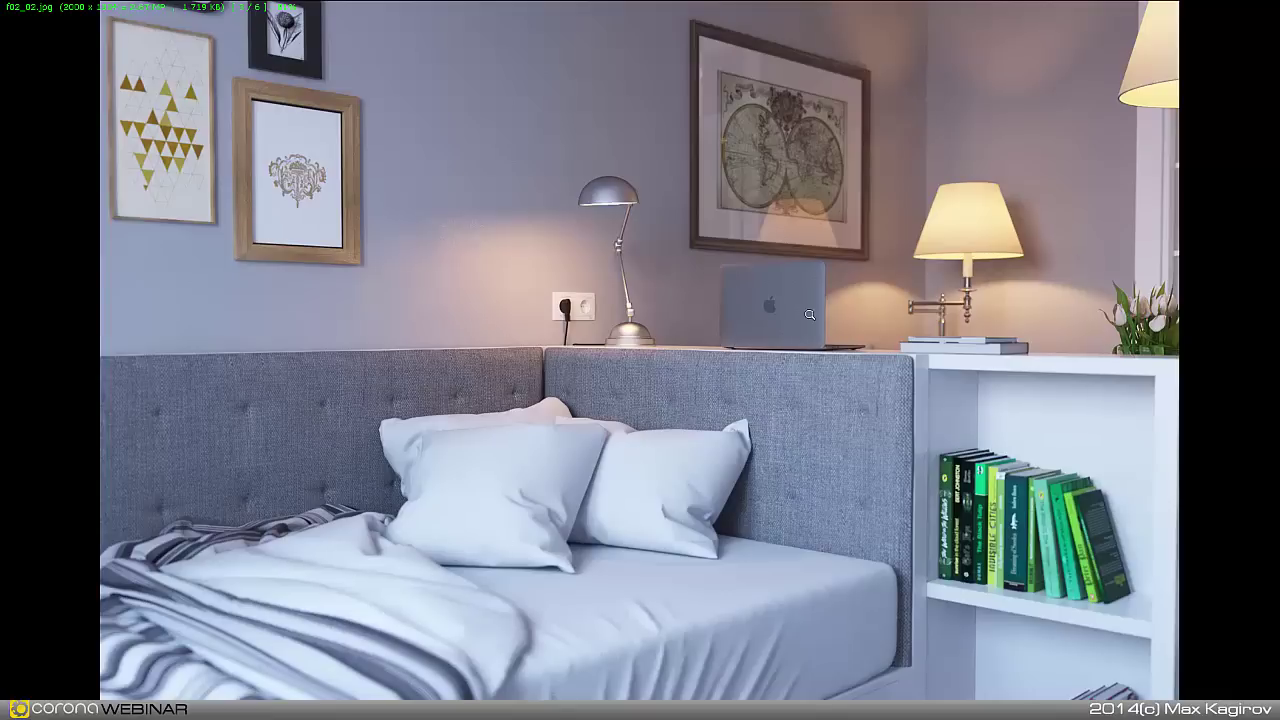
# View the f03 render and the f04 kitchen render, and enlarge f04 to inspect the backsplash, tap and sink.
pyautogui.scroll(-1, 793, 352)
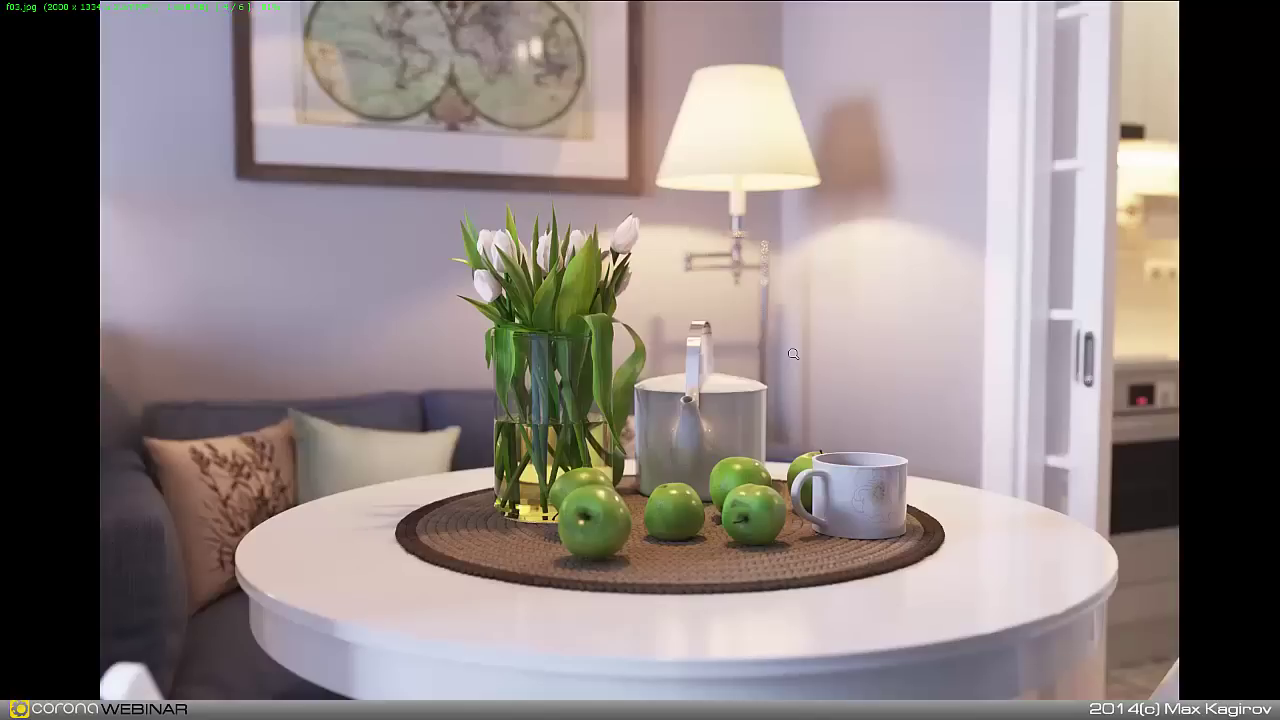
pyautogui.scroll(-1, 793, 354)
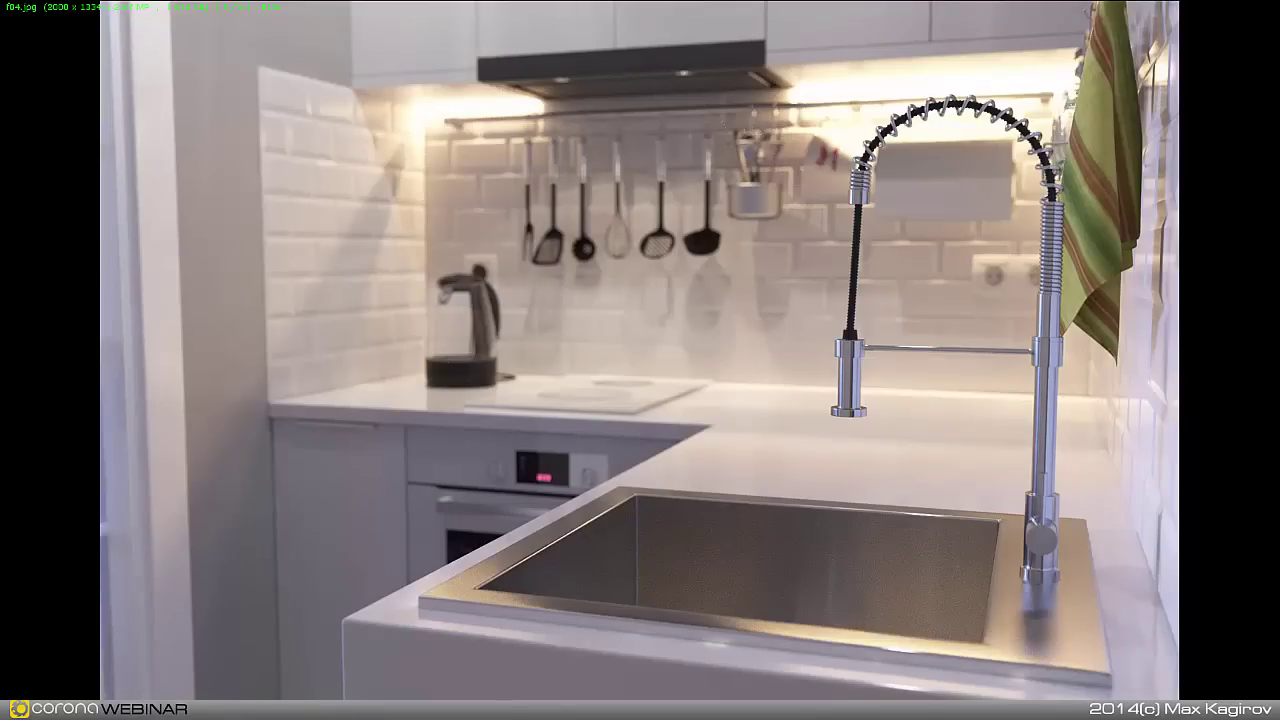
pyautogui.press('+')
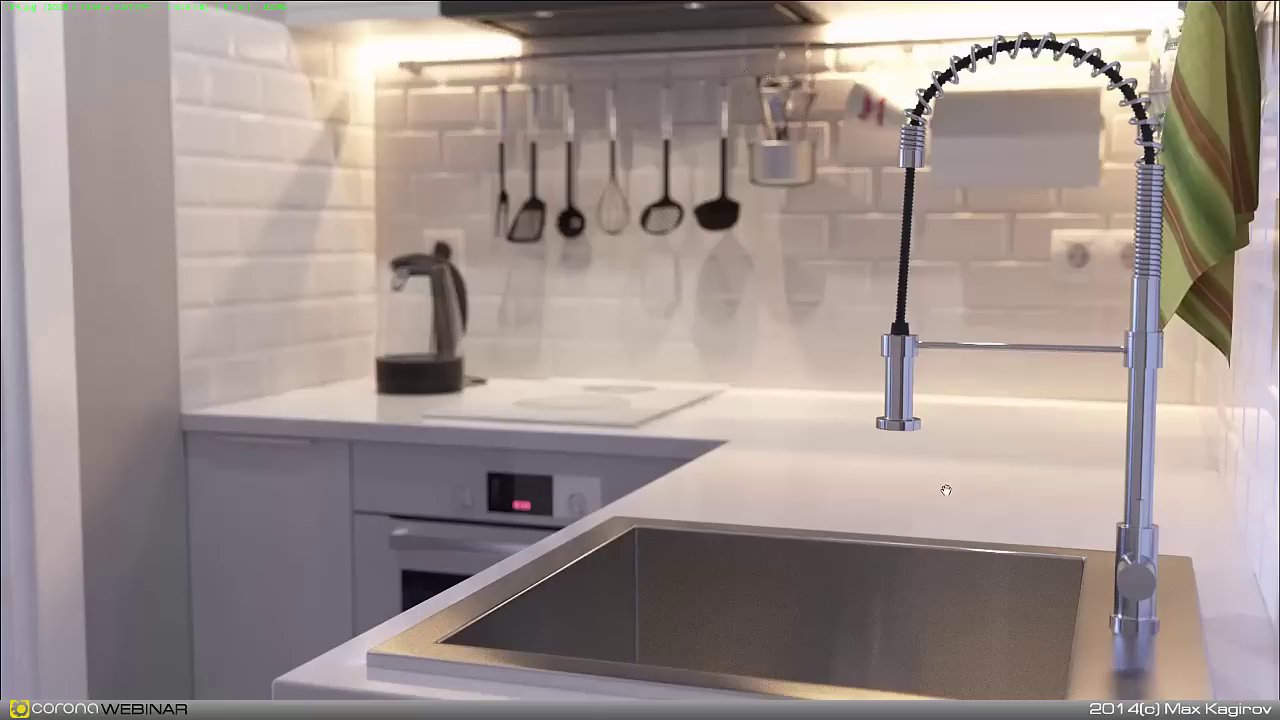
pyautogui.moveTo(731, 338); pyautogui.dragTo(745, 529)
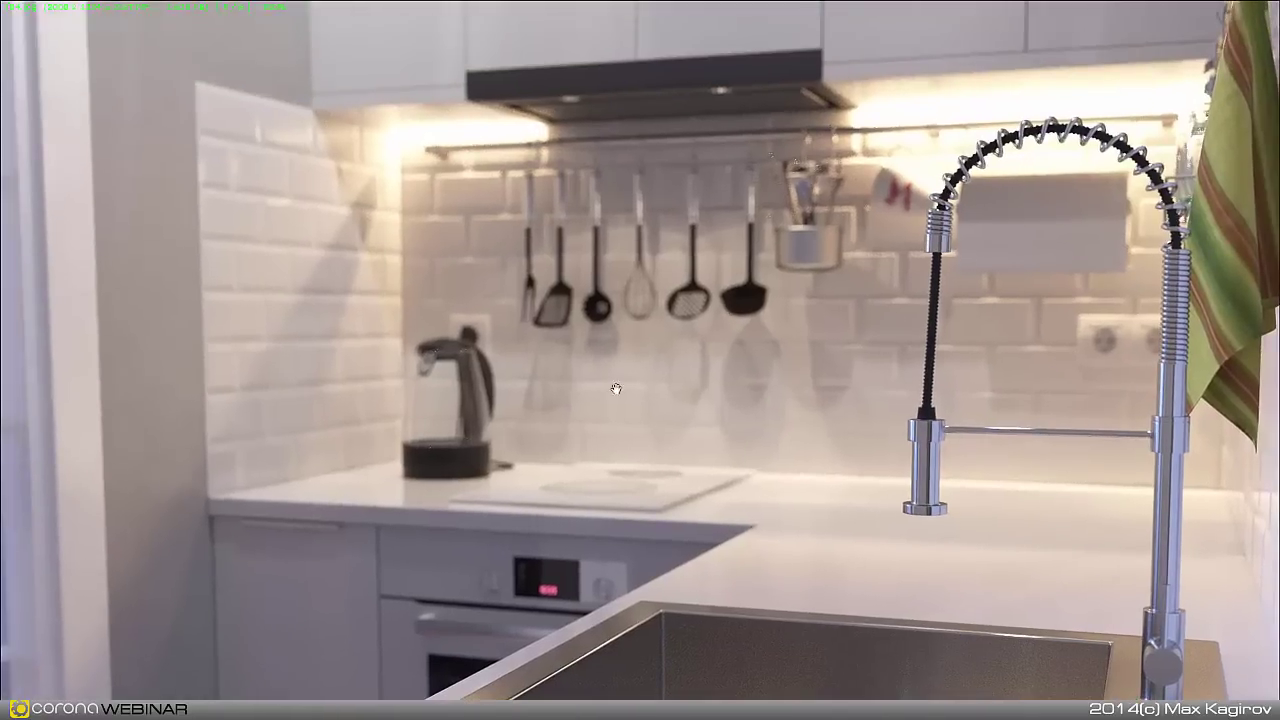
pyautogui.press('Right')
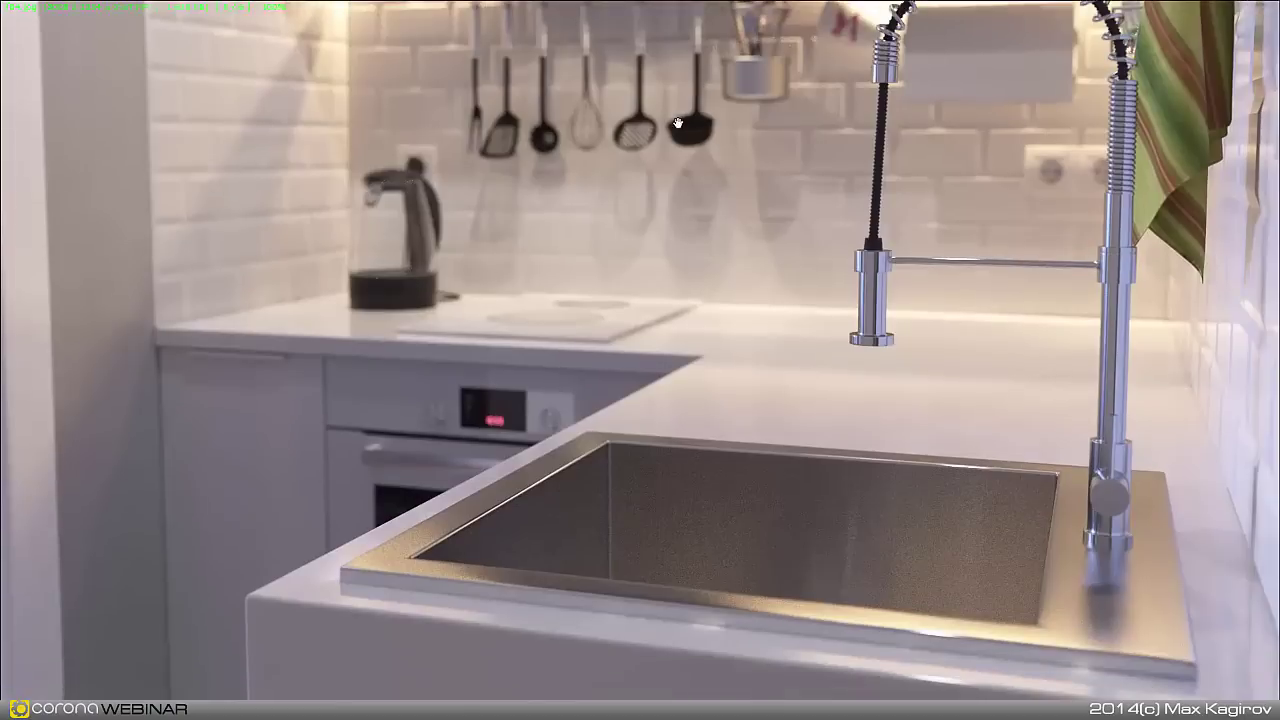